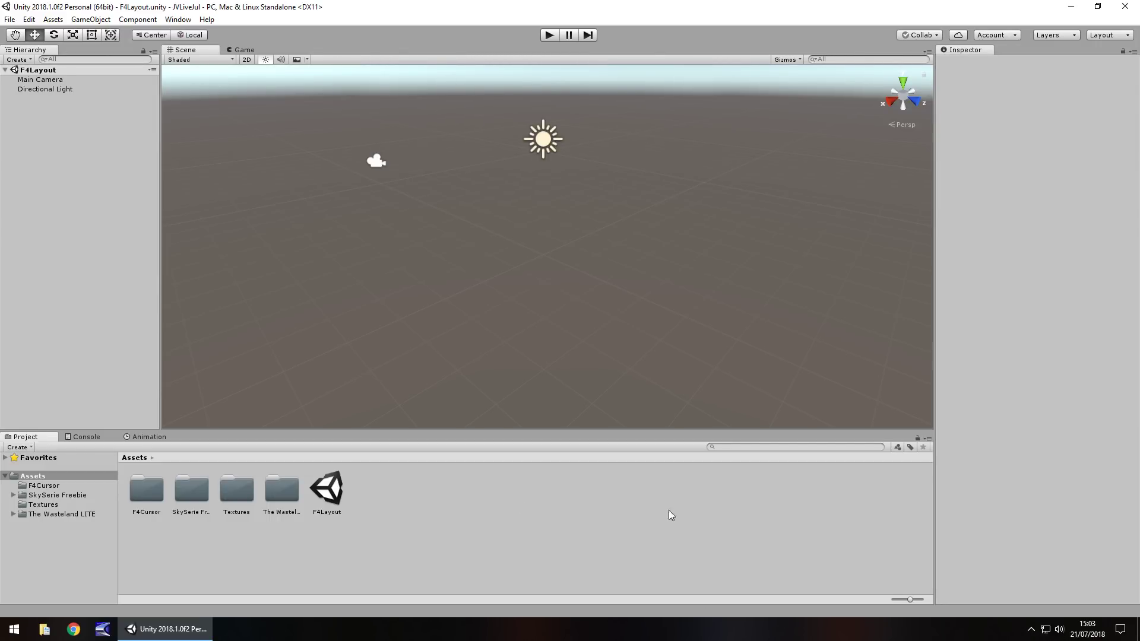
right_click_drag(490, 294, 490, 267)
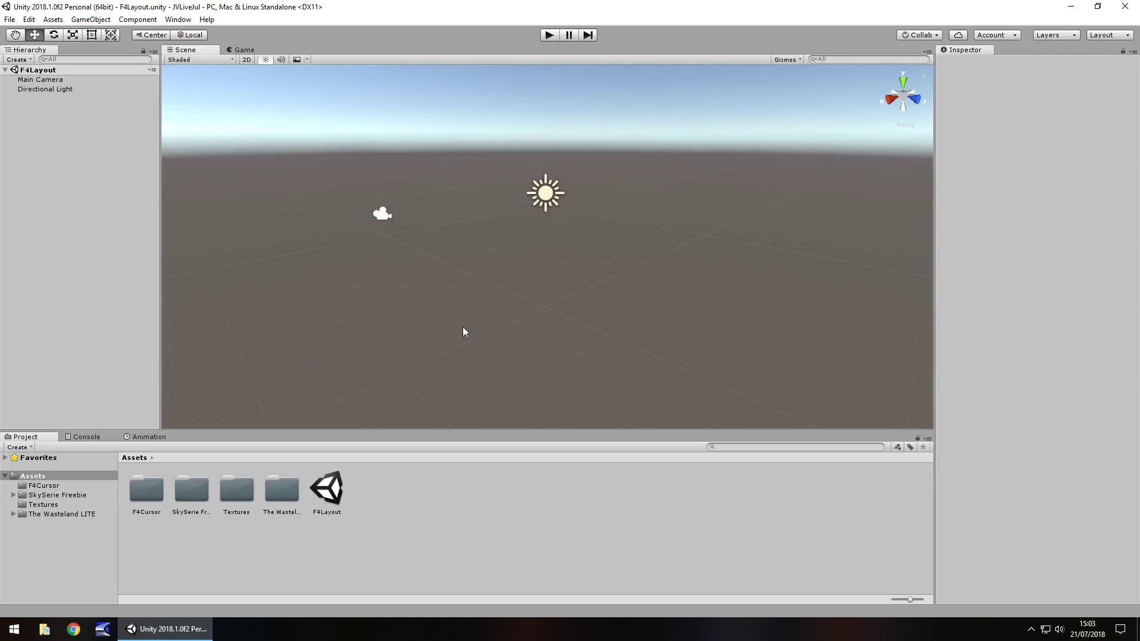
right_click_drag(543, 326, 534, 302)
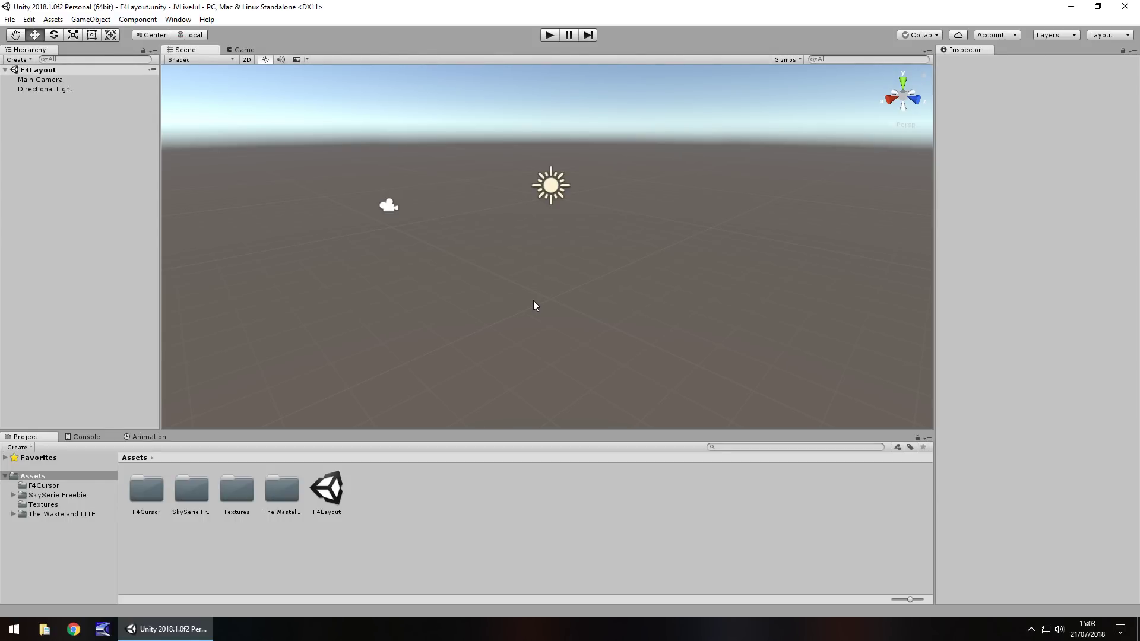
right_click_drag(533, 306, 589, 295)
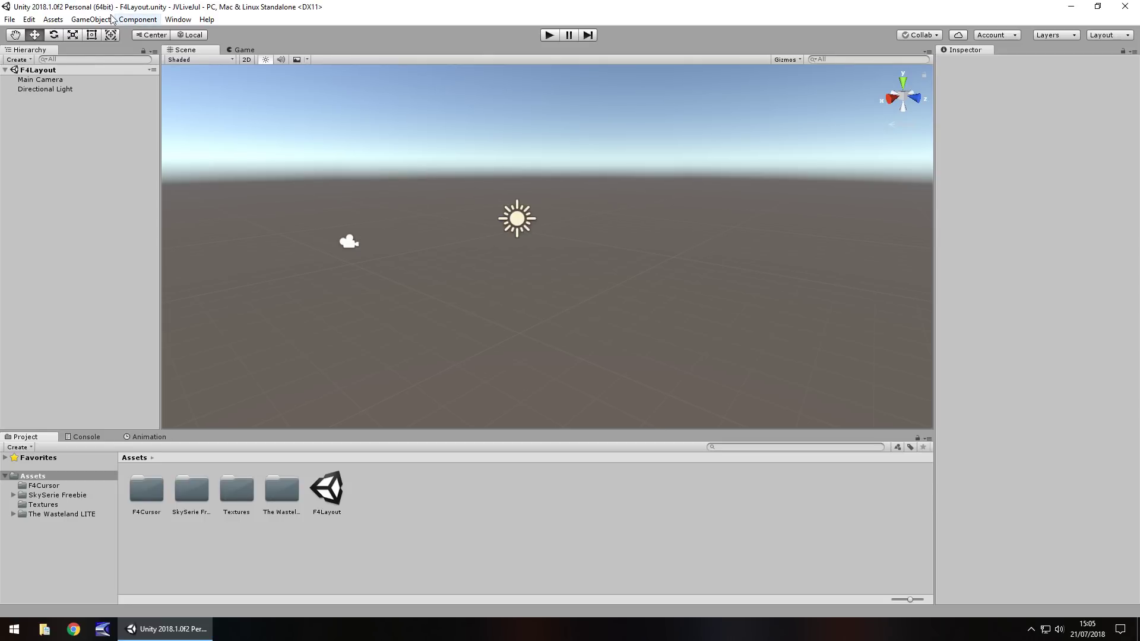
- Add a 3D cube to the scene and set its position to X 0, Y 0, Z 0
left_click(90, 19)
mouse_move(111, 139)
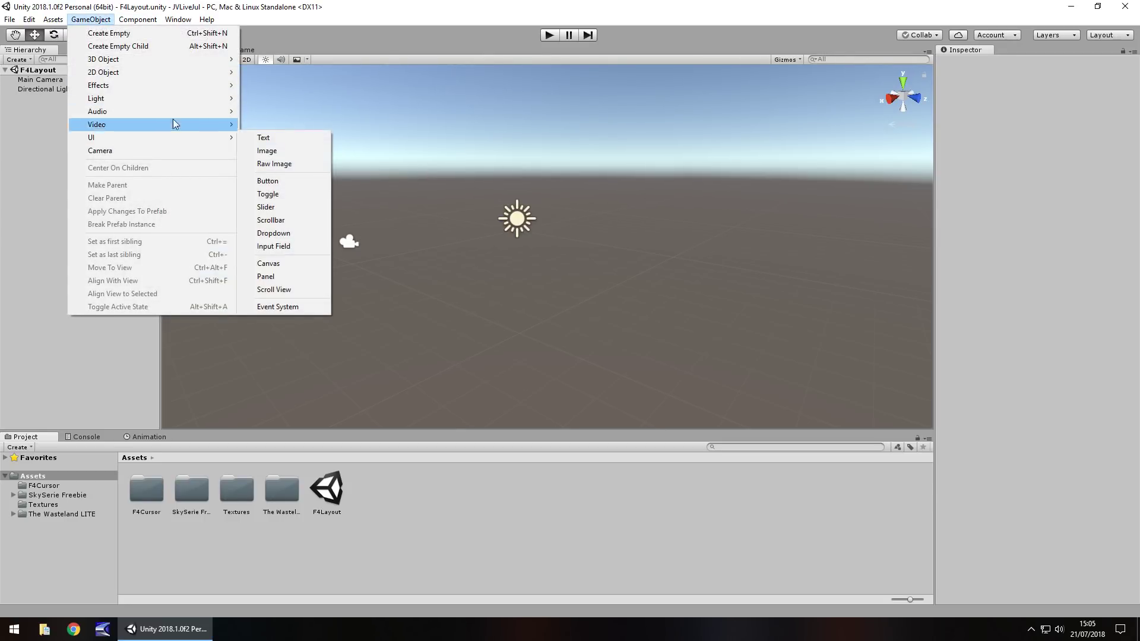
mouse_move(191, 59)
left_click(268, 60)
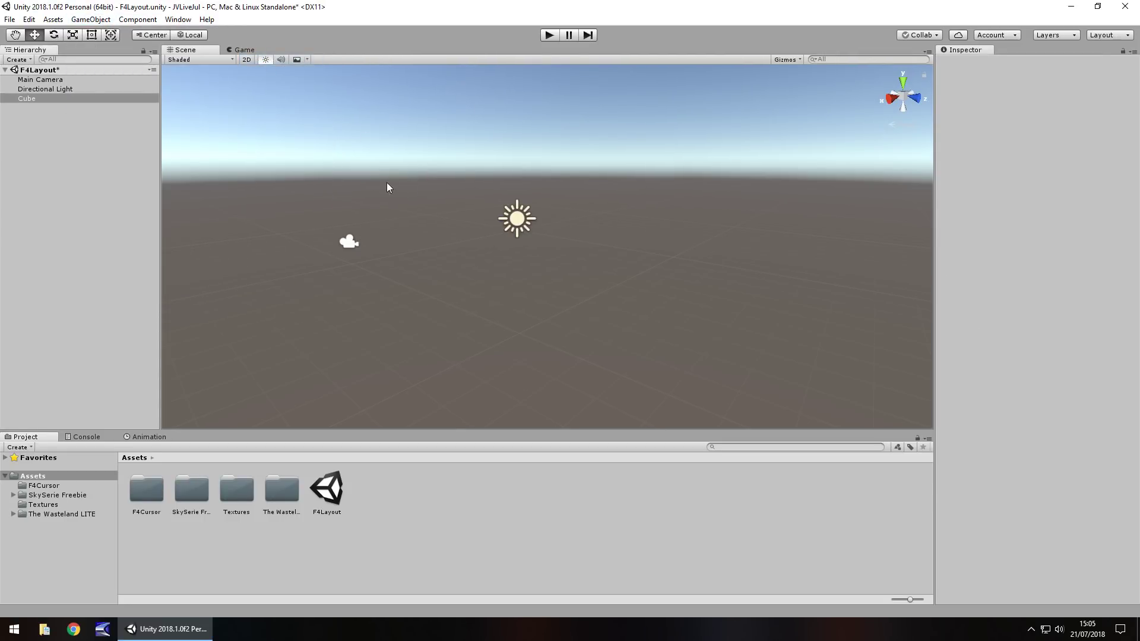
double_click(1031, 100)
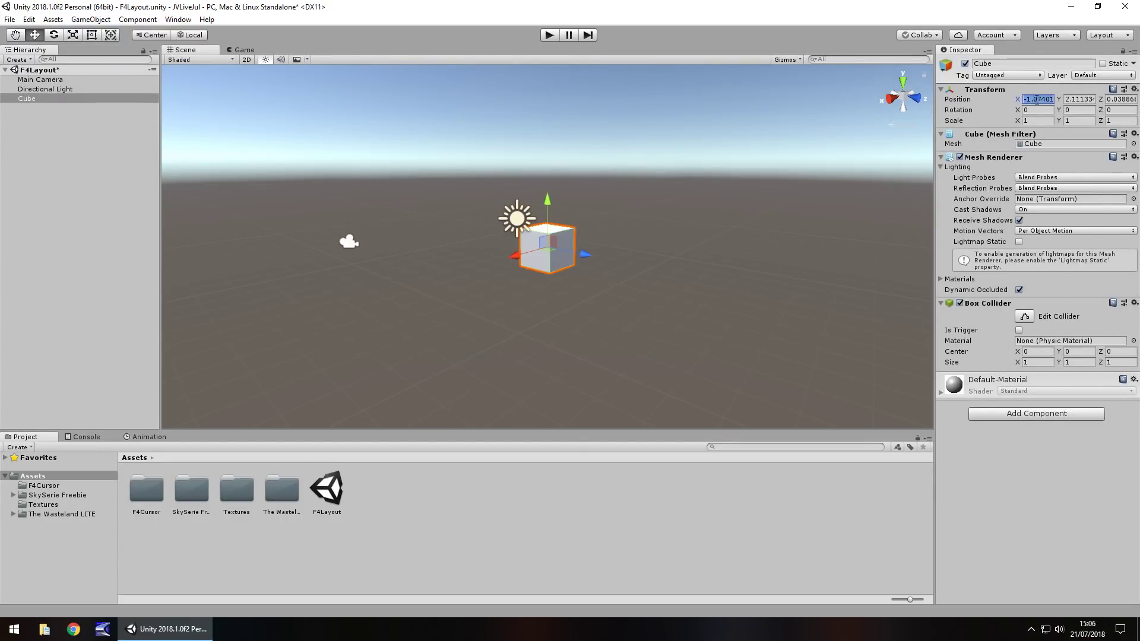
type("0")
key("Tab")
type("0")
key("Tab")
type("0")
- Delete the cube from the scene
left_click(1037, 120)
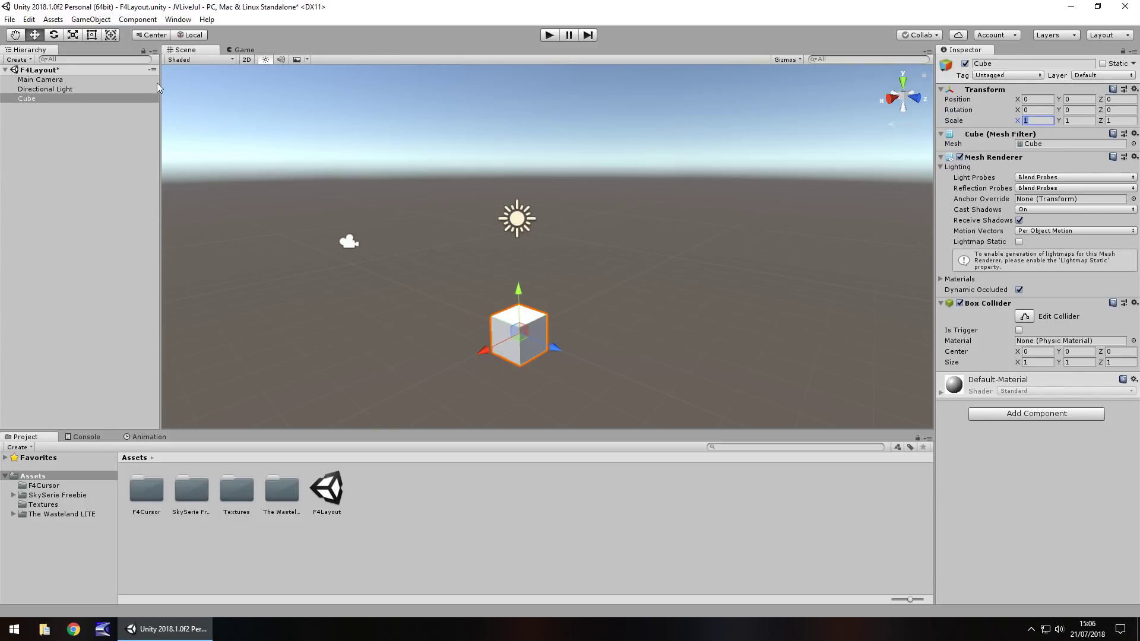
key("BackSpace")
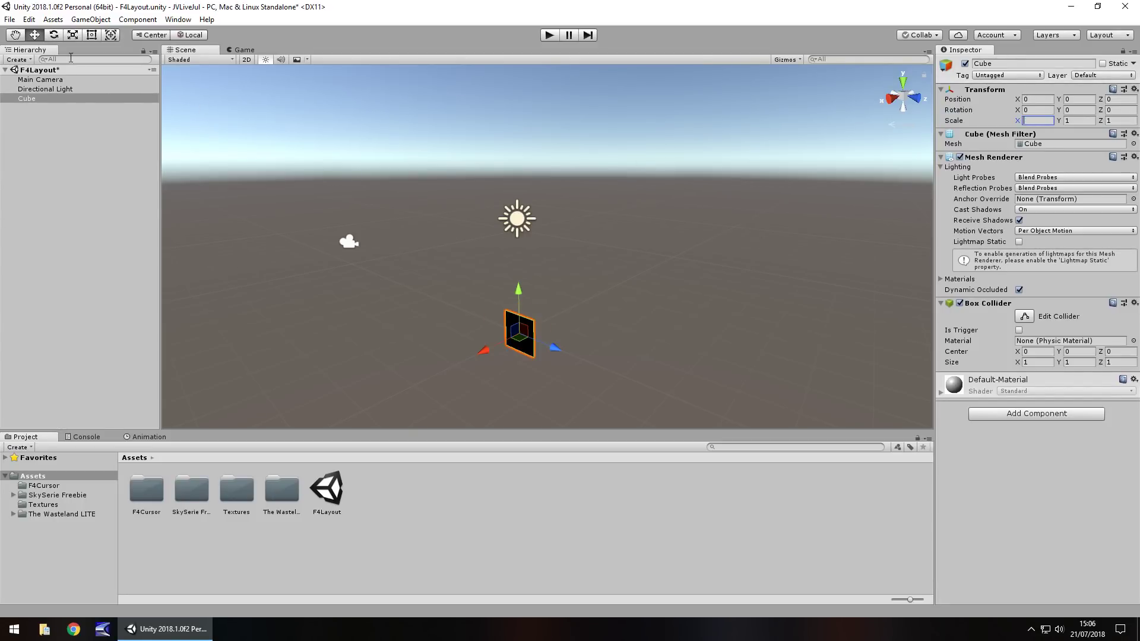
left_click(23, 99)
key("Delete")
- Add a 3D terrain object to the scene
left_click(91, 19)
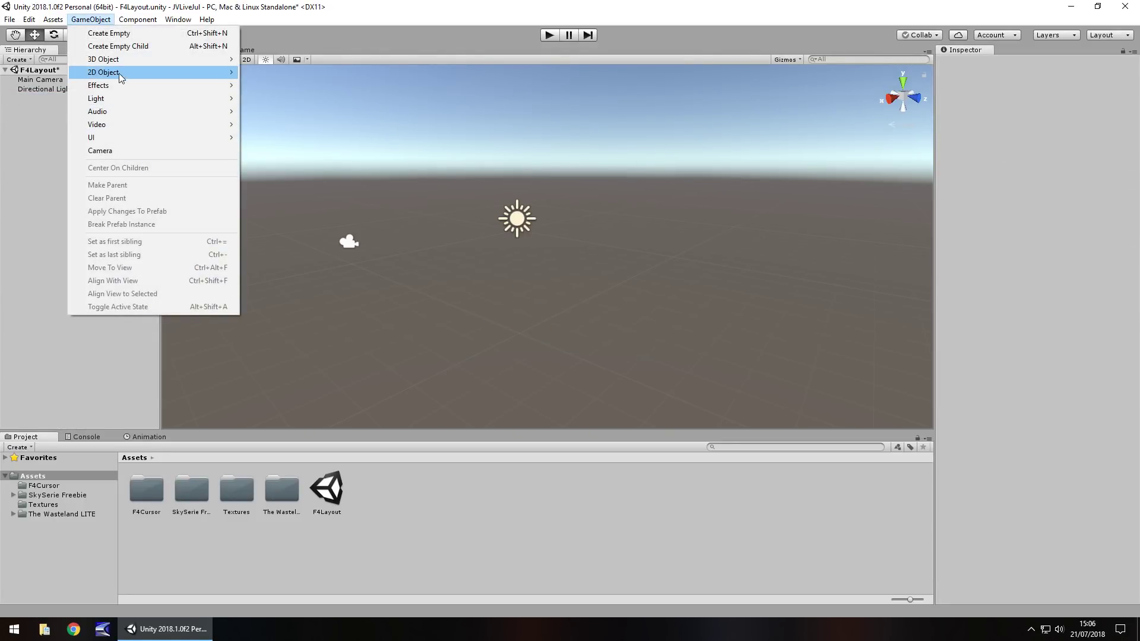
mouse_move(119, 59)
left_click(284, 160)
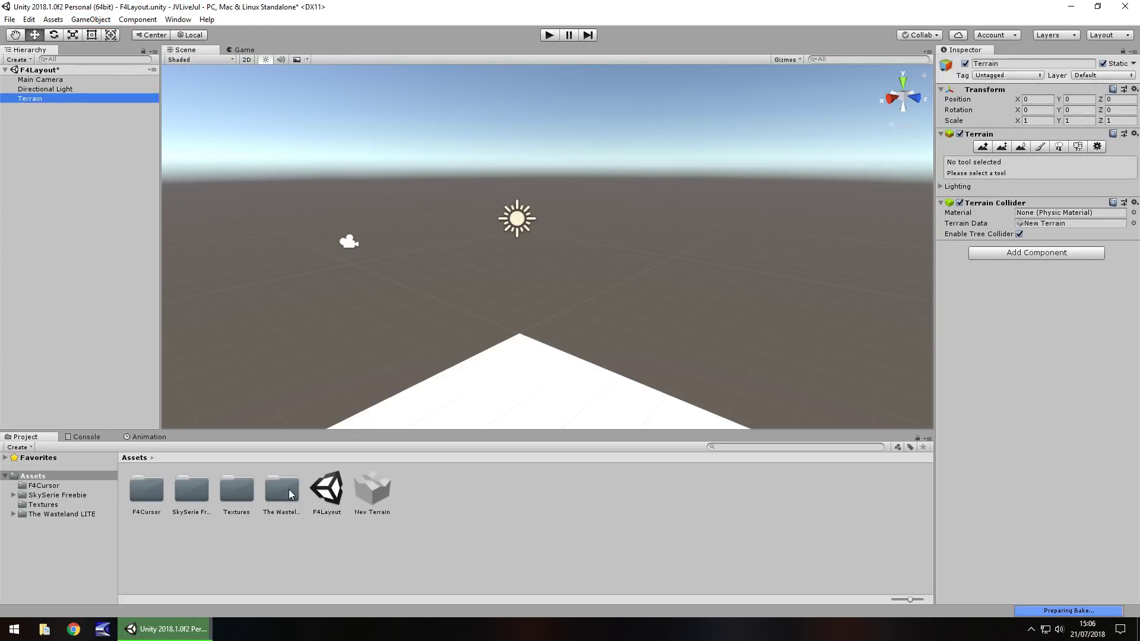
- Duplicate the cobblestone, dirt floor and rock textures in the Textures folder
double_click(238, 493)
left_click(149, 498)
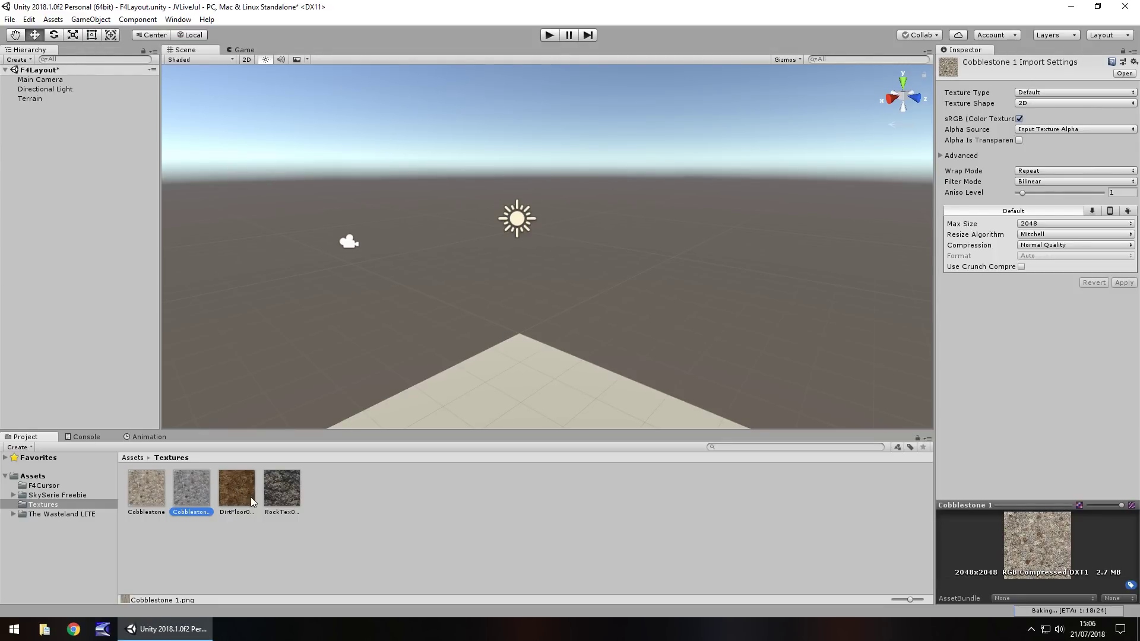
left_click(244, 492)
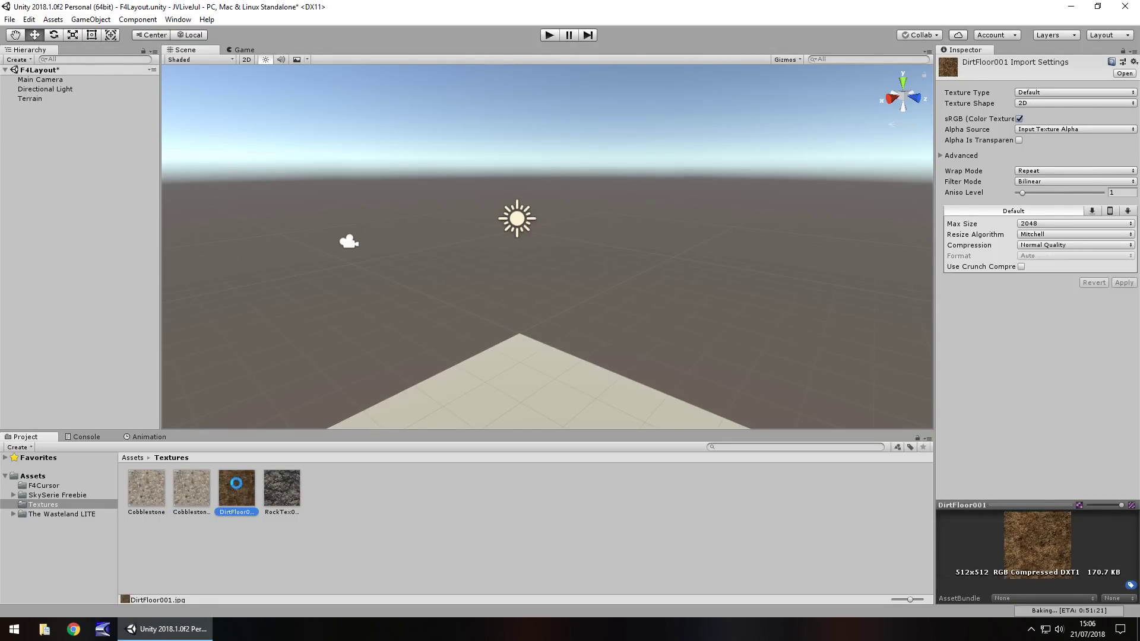
left_click(330, 484)
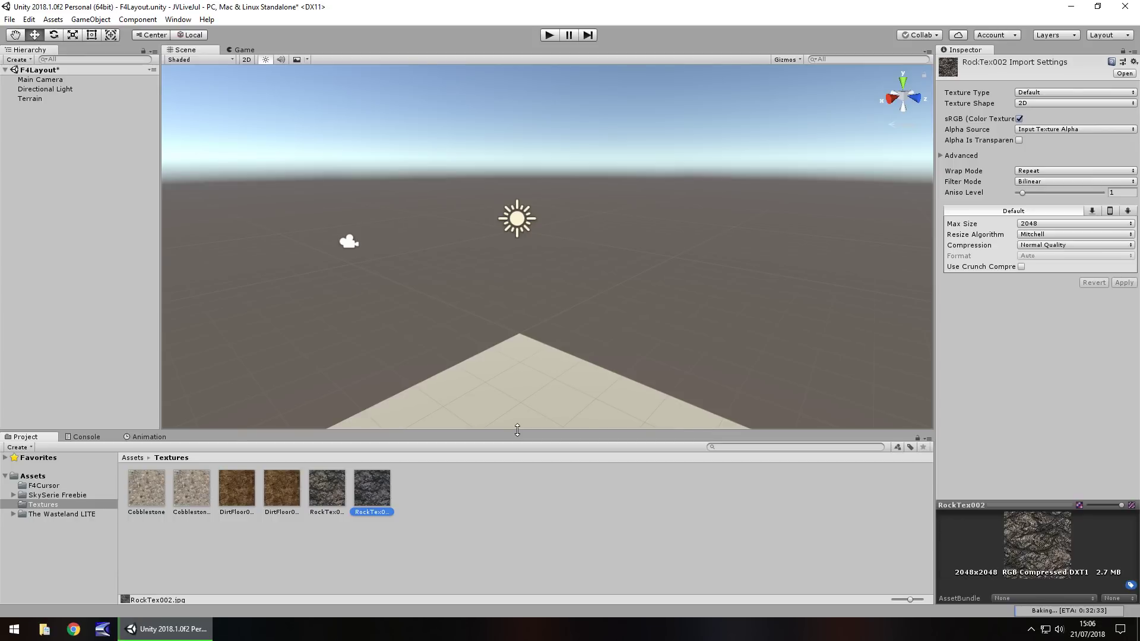
left_click(459, 510)
- Set the texture type of RockTex002 to Normal map and apply the import settings
left_click(1032, 92)
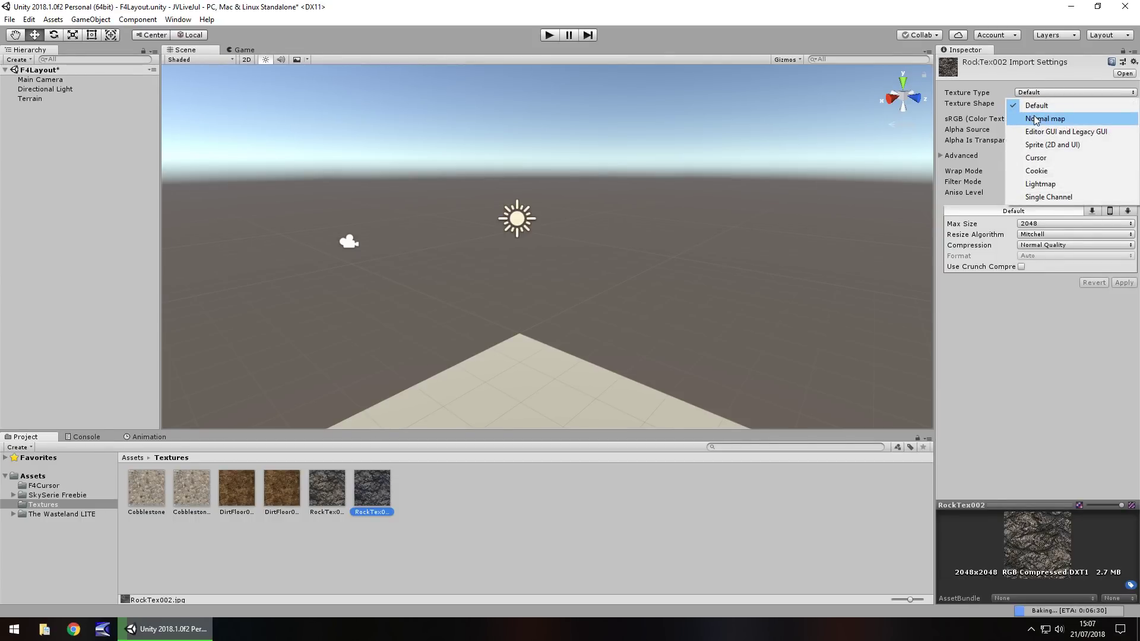
left_click(1036, 120)
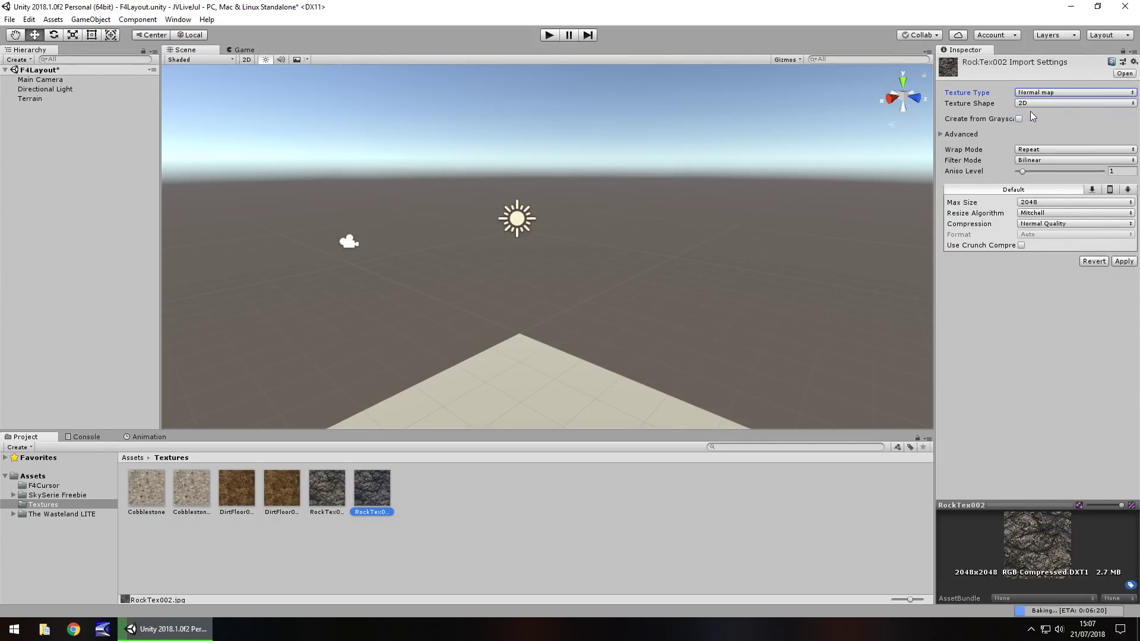
left_click(1124, 264)
- Change DirtFloor002 to the Normal map texture type and apply the change
left_click(283, 491)
left_click(1046, 94)
left_click(1049, 120)
left_click(1119, 261)
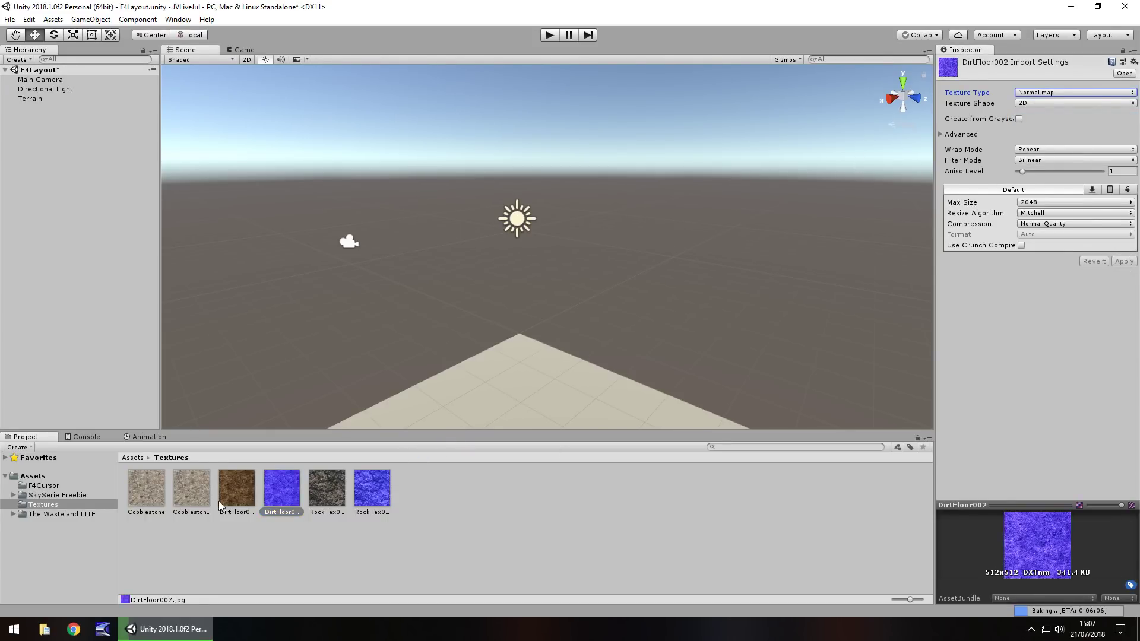
- Change the duplicated texture Cobblestone 1 to the Normal map texture type and apply the change
left_click(183, 492)
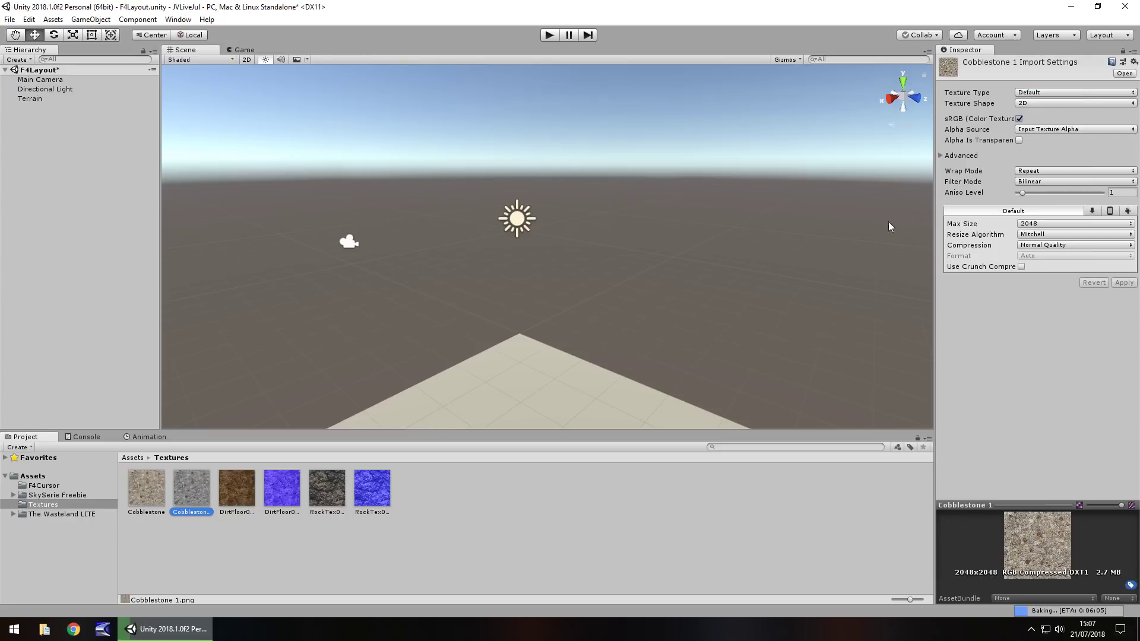
left_click(1040, 94)
left_click(1046, 117)
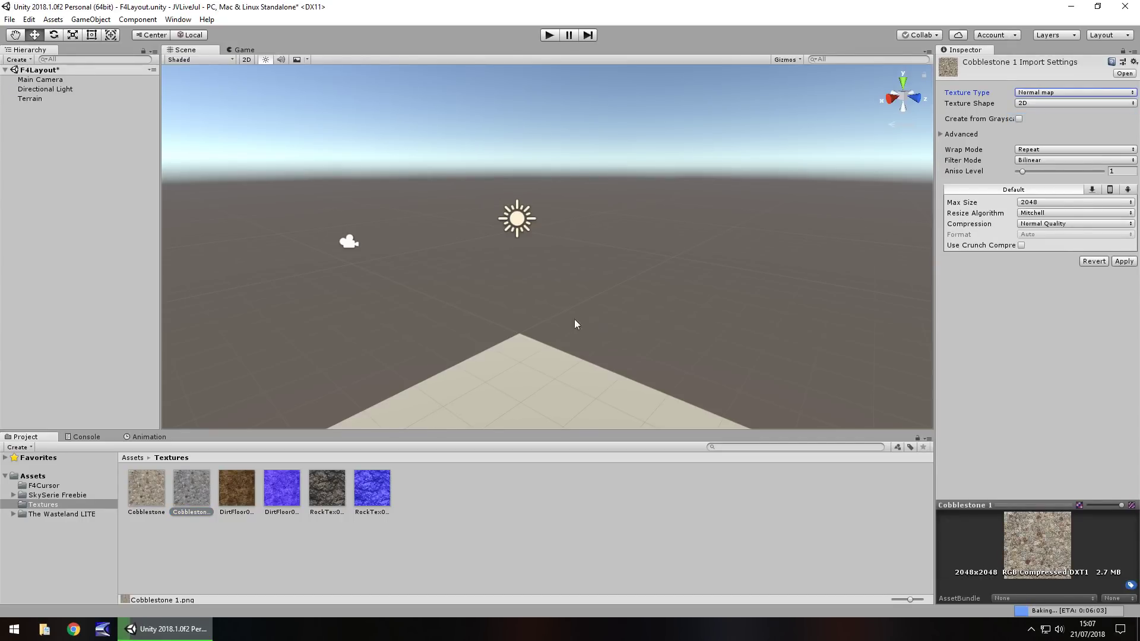
left_click(1123, 262)
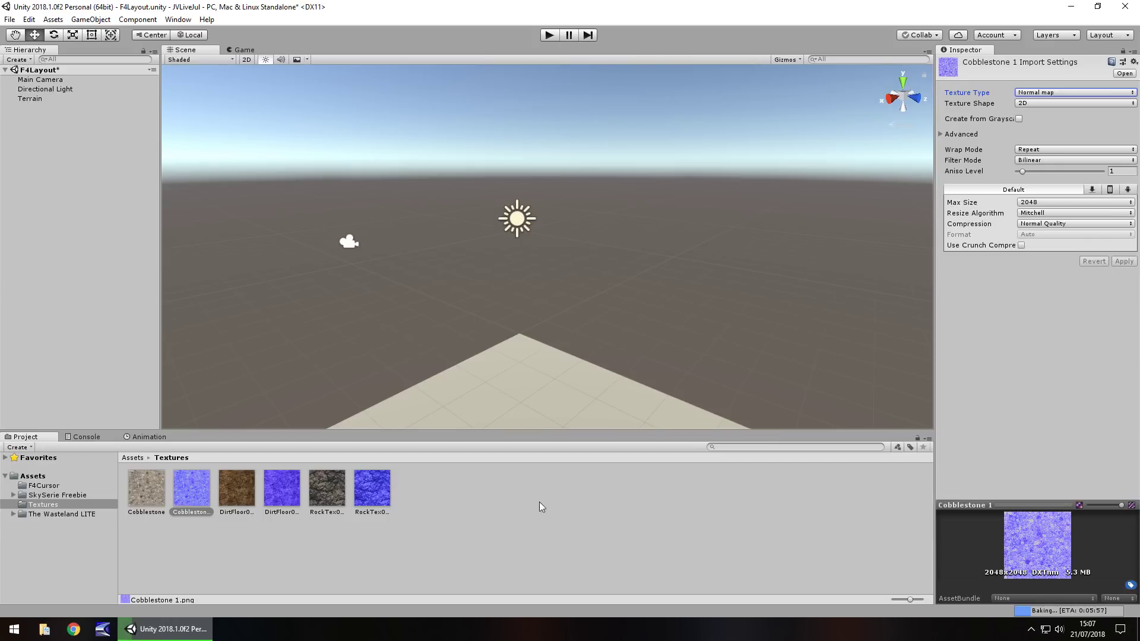
left_click(481, 518)
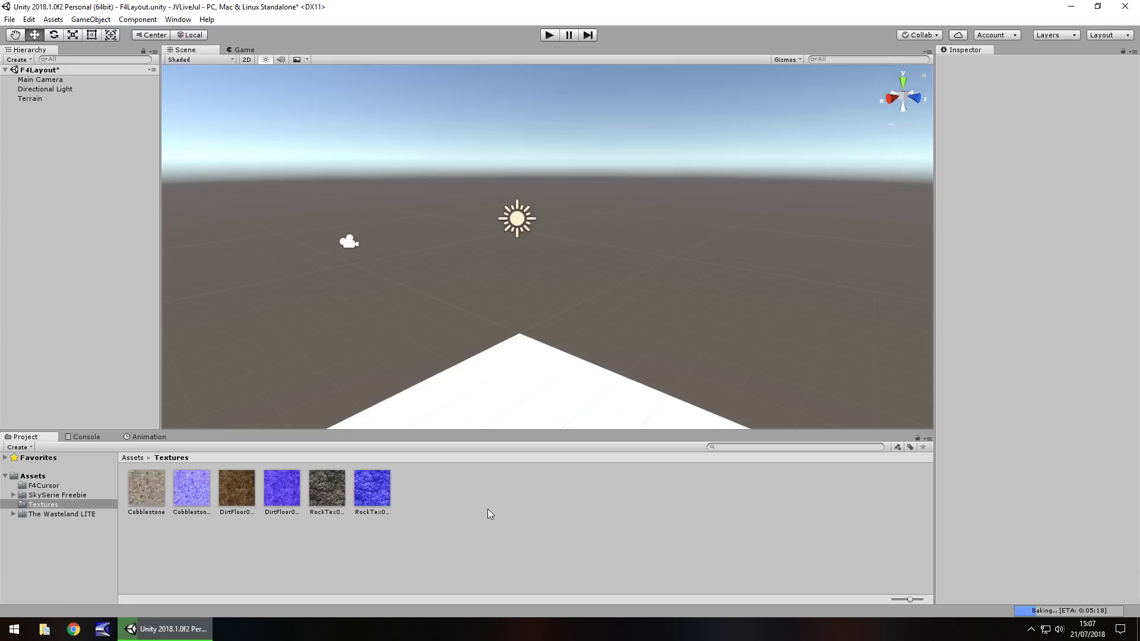
- Add a paint texture to the terrain with DirtFloor001 as albedo and DirtFloor002 as its normal map
key("alt")
mouse_move(499, 294)
left_mouse_down("alt")
mouse_move(511, 348)
mouse_move(562, 237)
mouse_move(582, 250)
mouse_move(532, 295)
left_mouse_up("alt")
left_click(532, 295)
left_click(1040, 147)
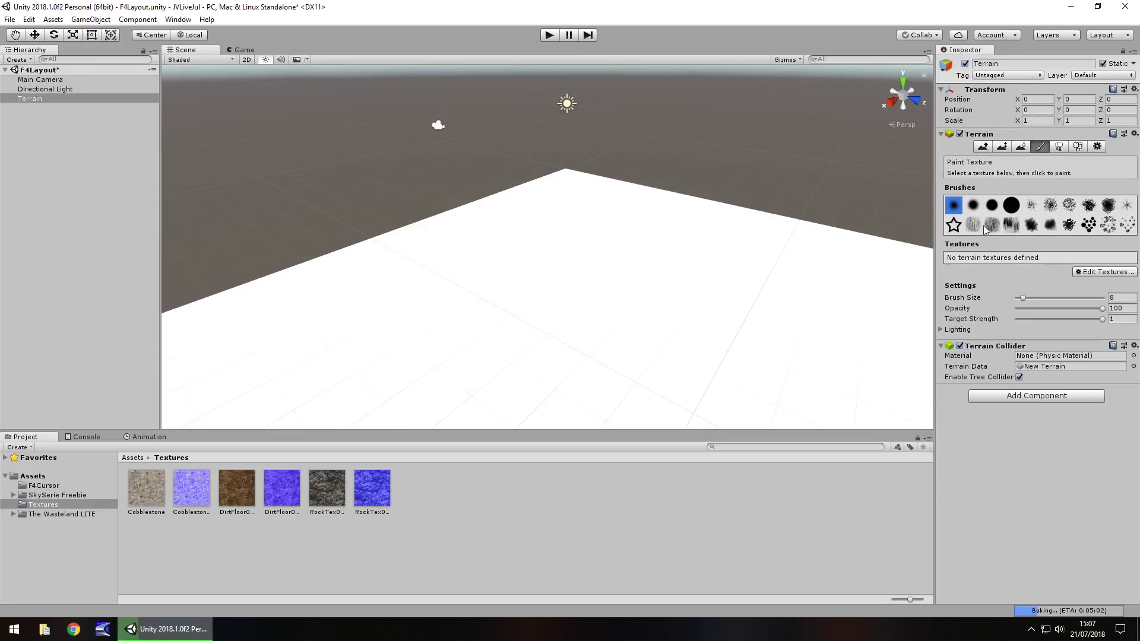
left_click(1084, 272)
left_click(1069, 279)
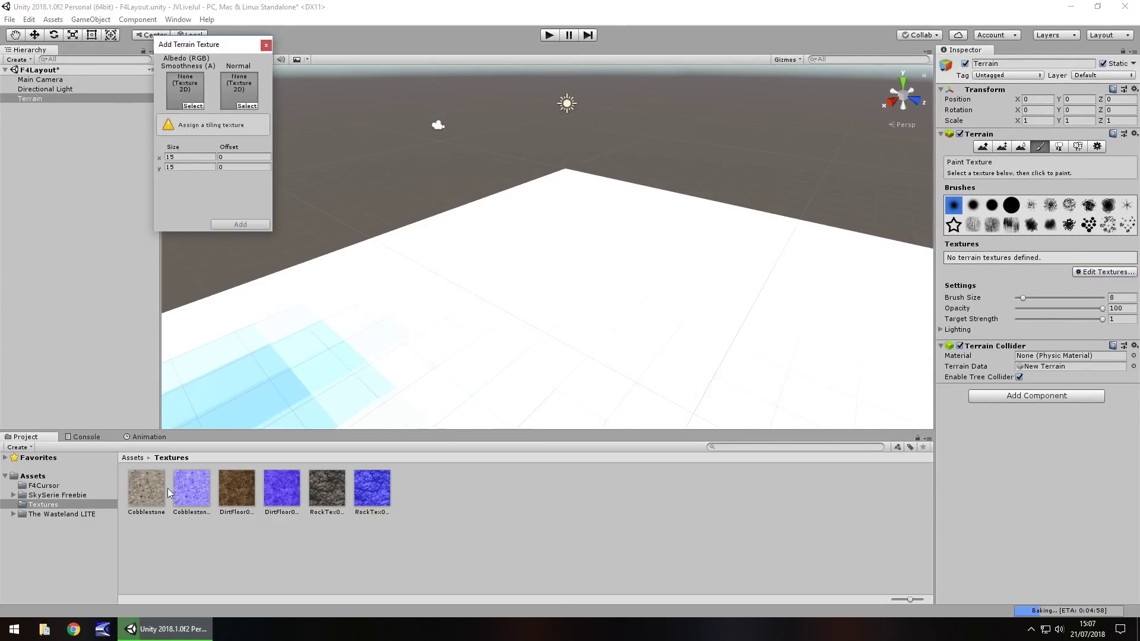
left_click_drag(146, 488, 184, 101)
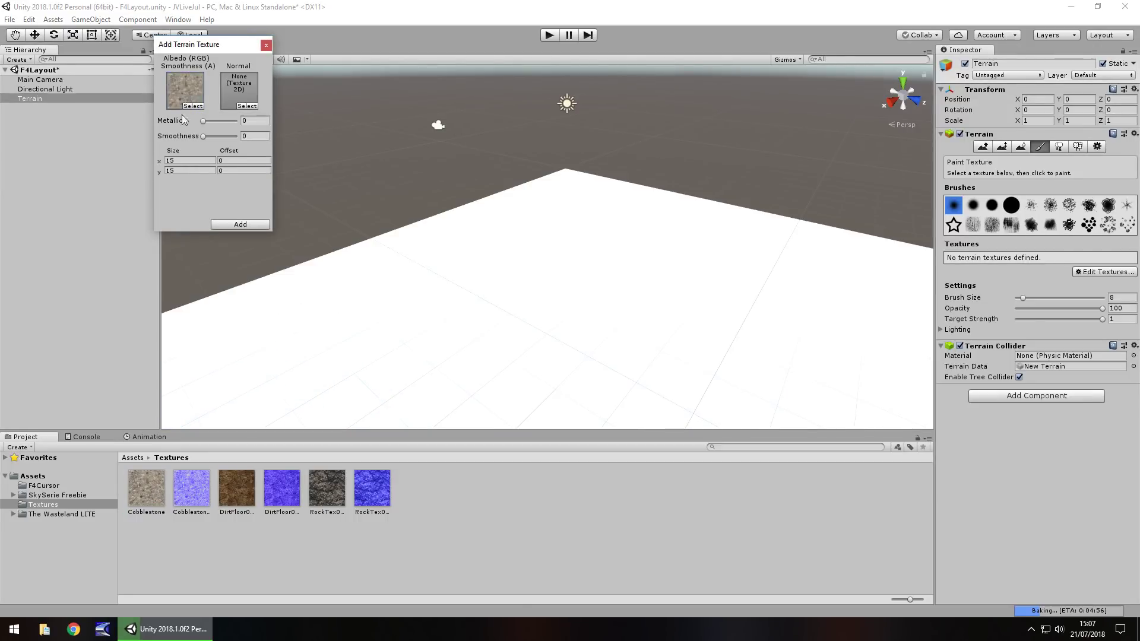
left_click_drag(189, 492, 185, 90)
left_click_drag(281, 491, 209, 136)
left_click(240, 225)
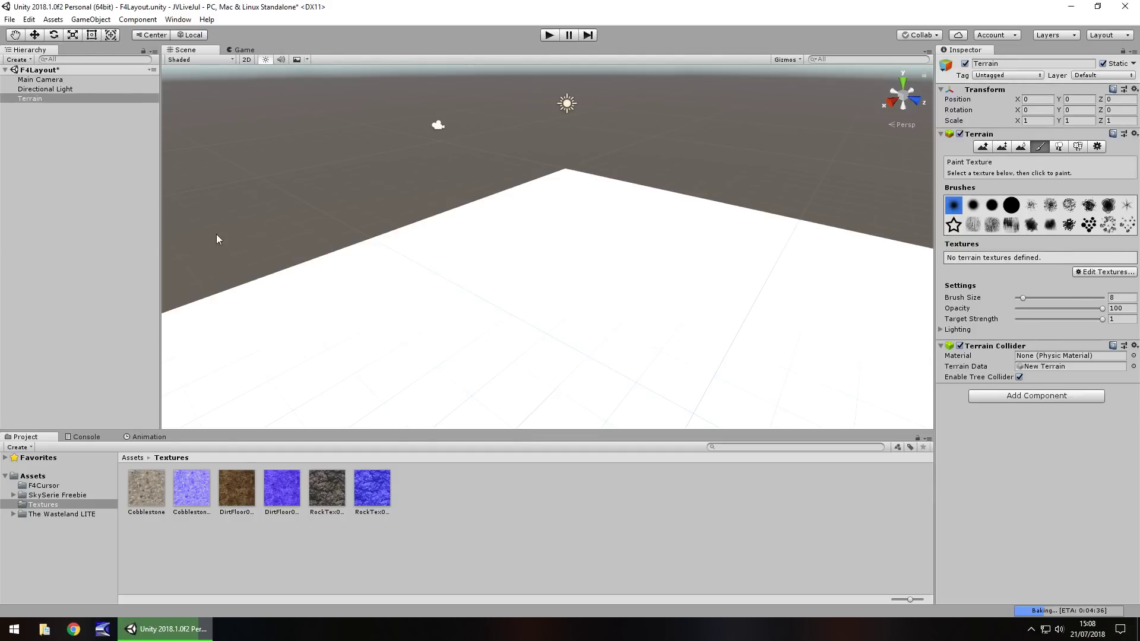
- Enable Create from Grayscale for the DirtFloor002 normal map and apply the import settings
middle_click_drag(461, 339, 494, 341)
right_click_drag(507, 282, 516, 316)
scroll(517, 316, "up", 1)
left_click(271, 477)
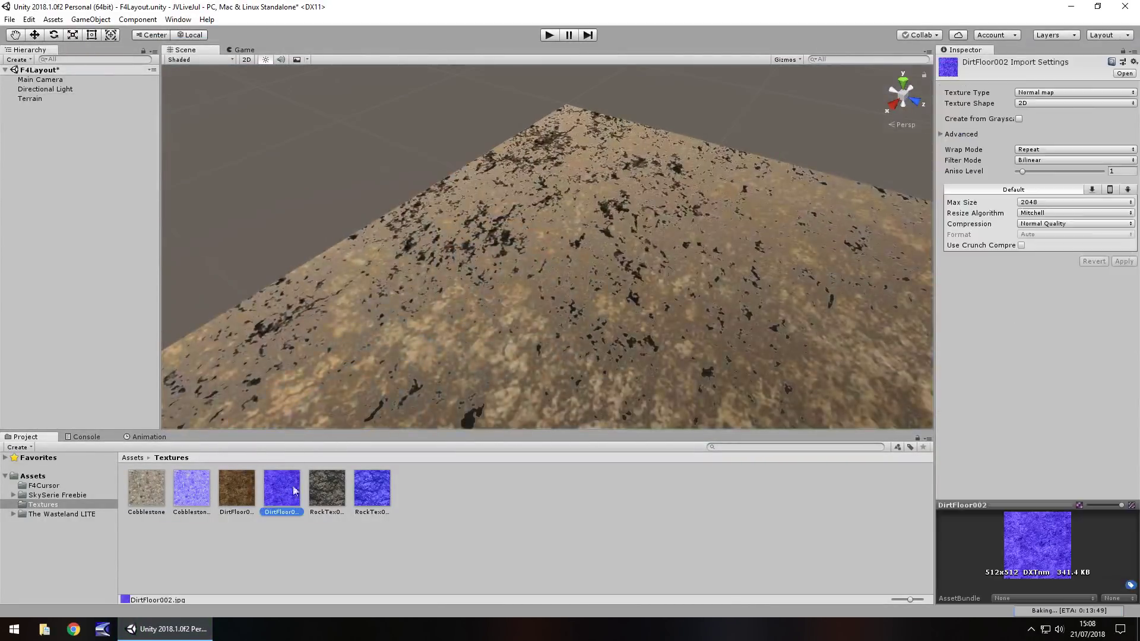
left_click(1020, 119)
left_click(1124, 282)
right_click_drag(559, 337, 535, 255)
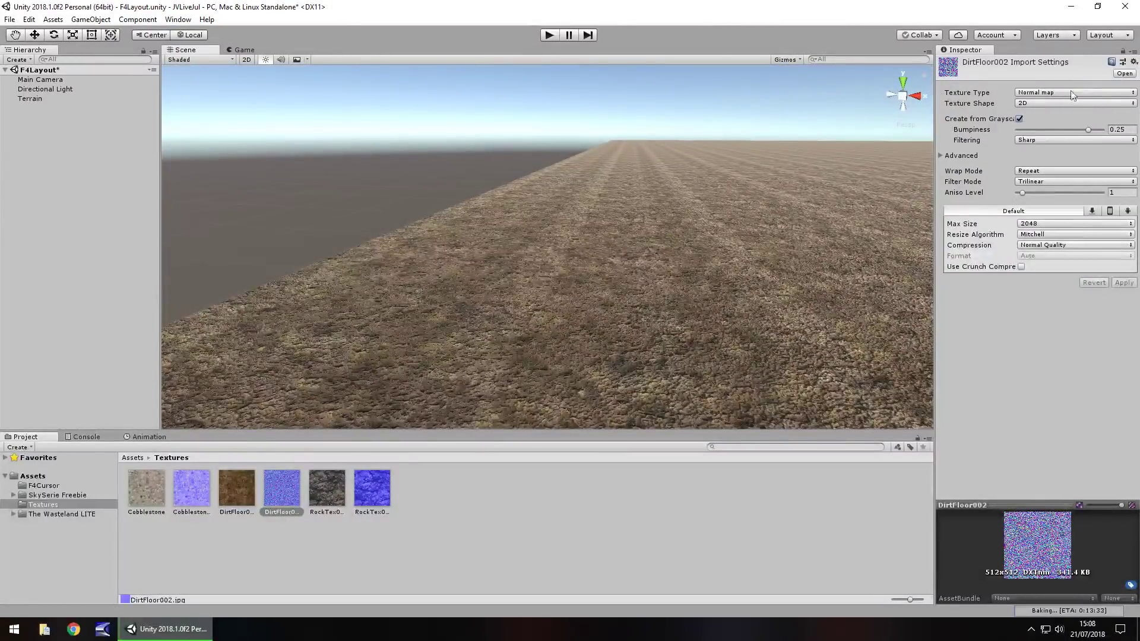
left_click(514, 269)
- Enable Create from Grayscale for the Cobblestone 1 normal map and apply it
left_click(191, 488)
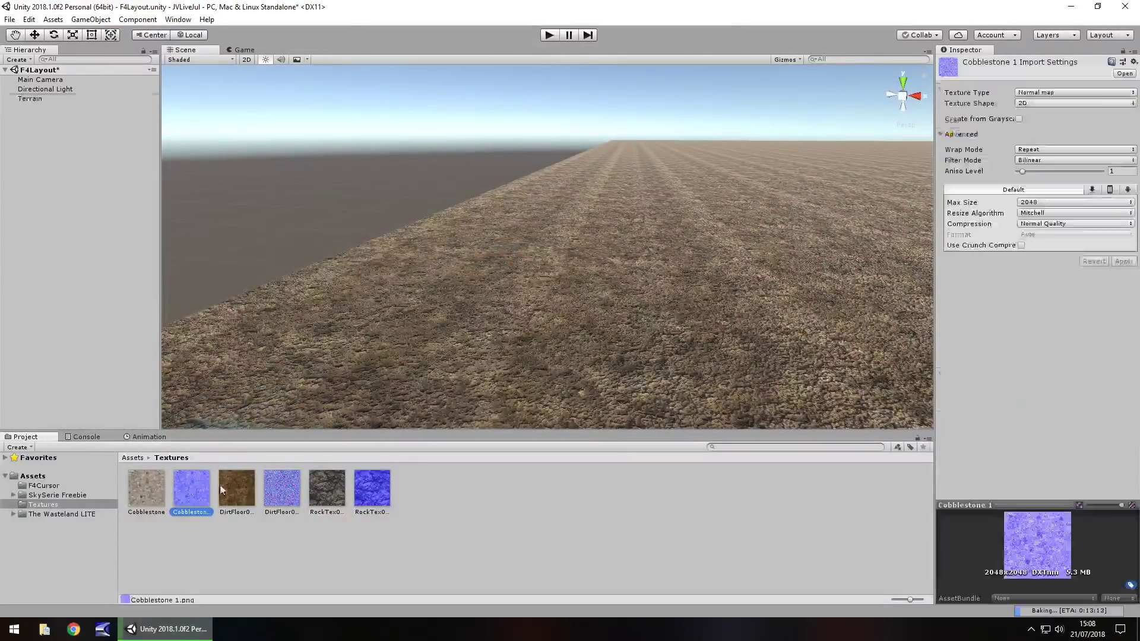
left_click(1019, 119)
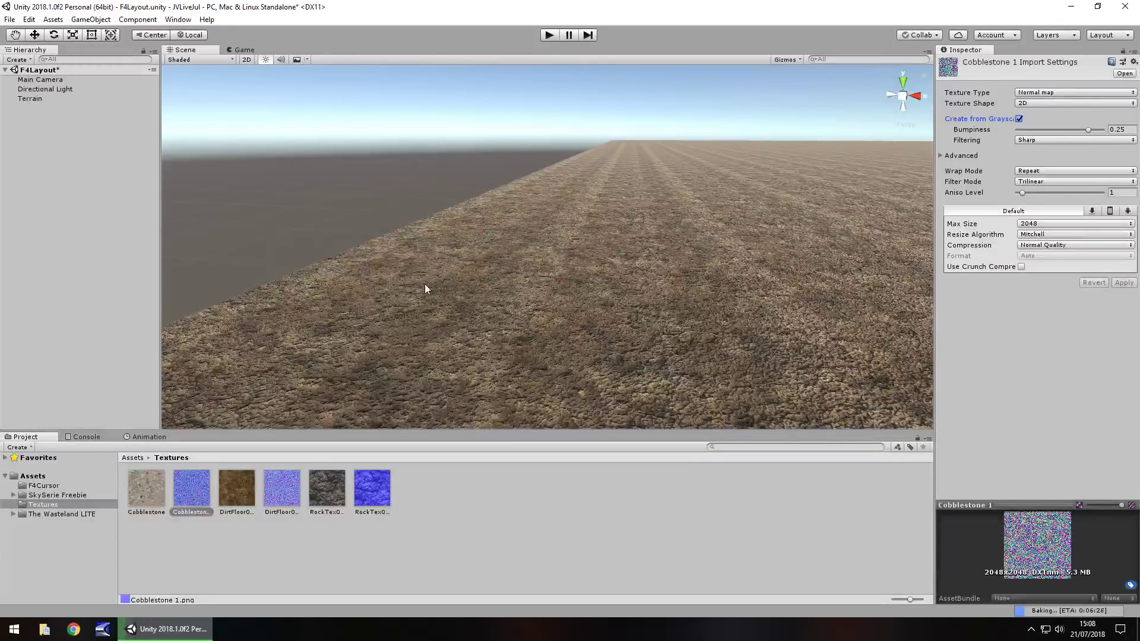
right_click_drag(366, 270, 436, 258)
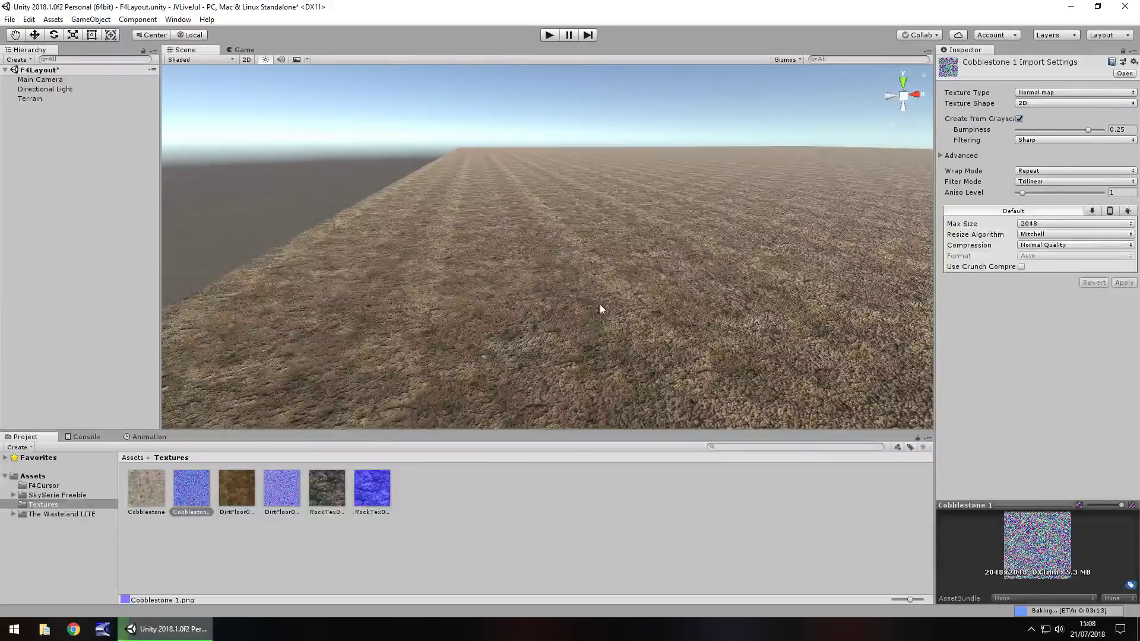
- Turn on Create from Grayscale for the RockTex002 normal map and apply the change
left_click(371, 488)
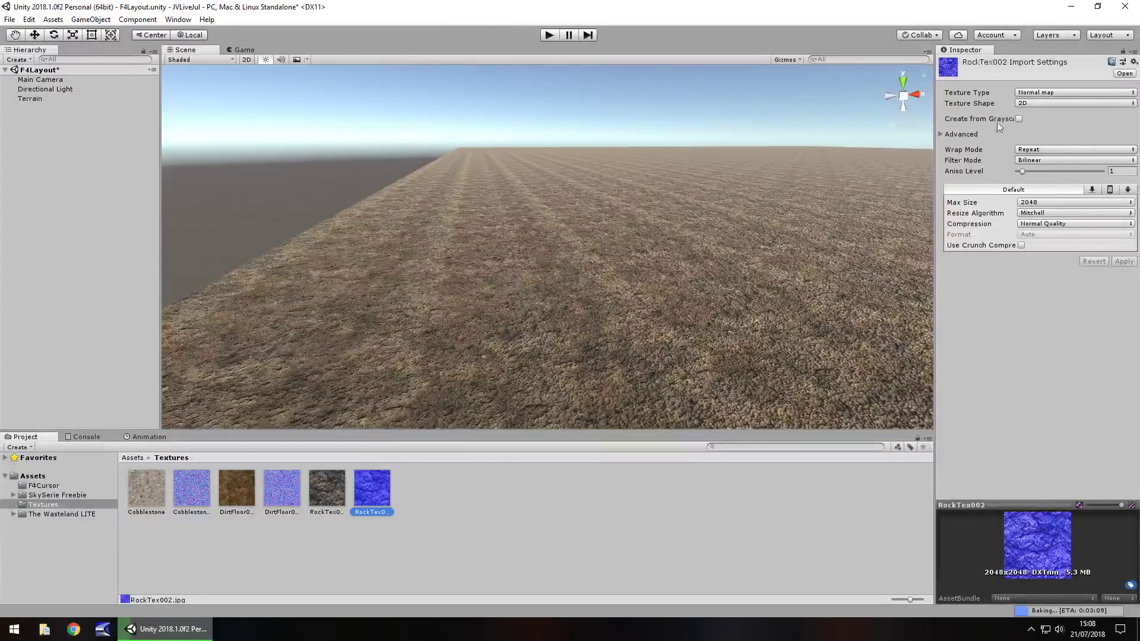
left_click(1019, 119)
left_click(1124, 283)
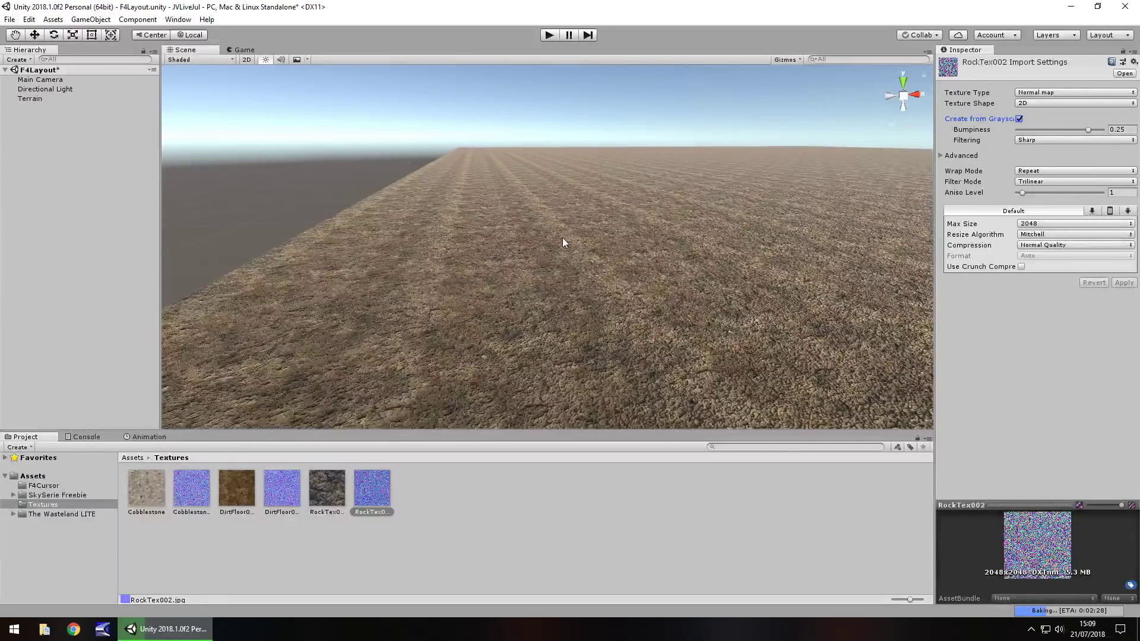
- Add a second terrain texture with Cobblestone as albedo, Cobblestone 1 as normal, metallic about 0.06 and smoothness about 0.22
mouse_move(506, 296)
right_mouse_down()
mouse_move(473, 311)
mouse_move(514, 300)
right_mouse_up()
left_click(300, 238)
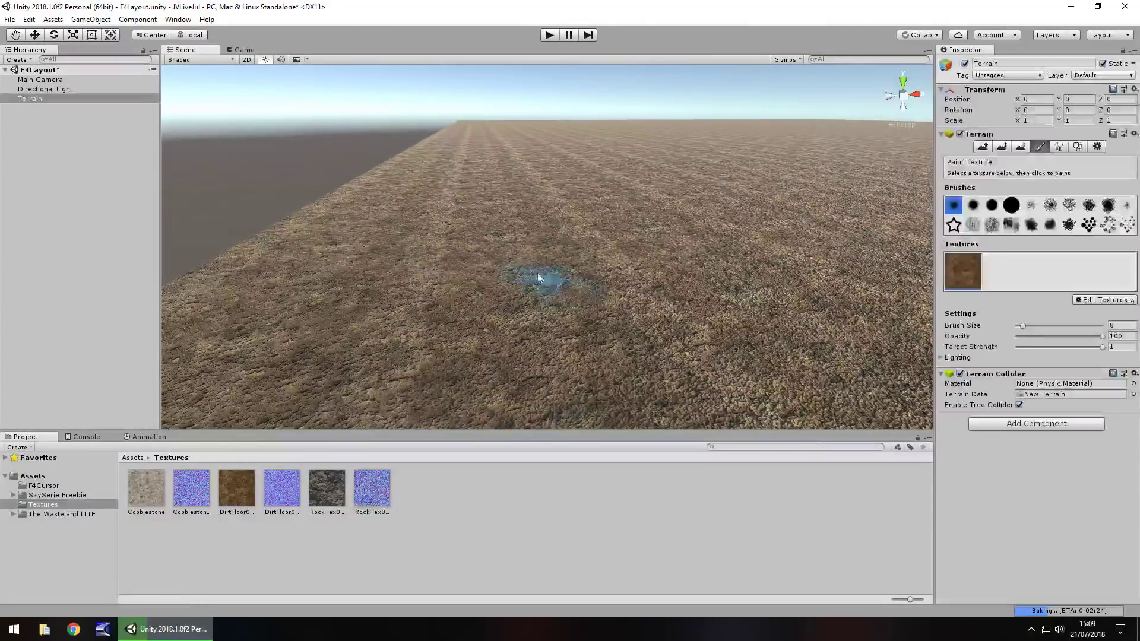
left_click(1099, 299)
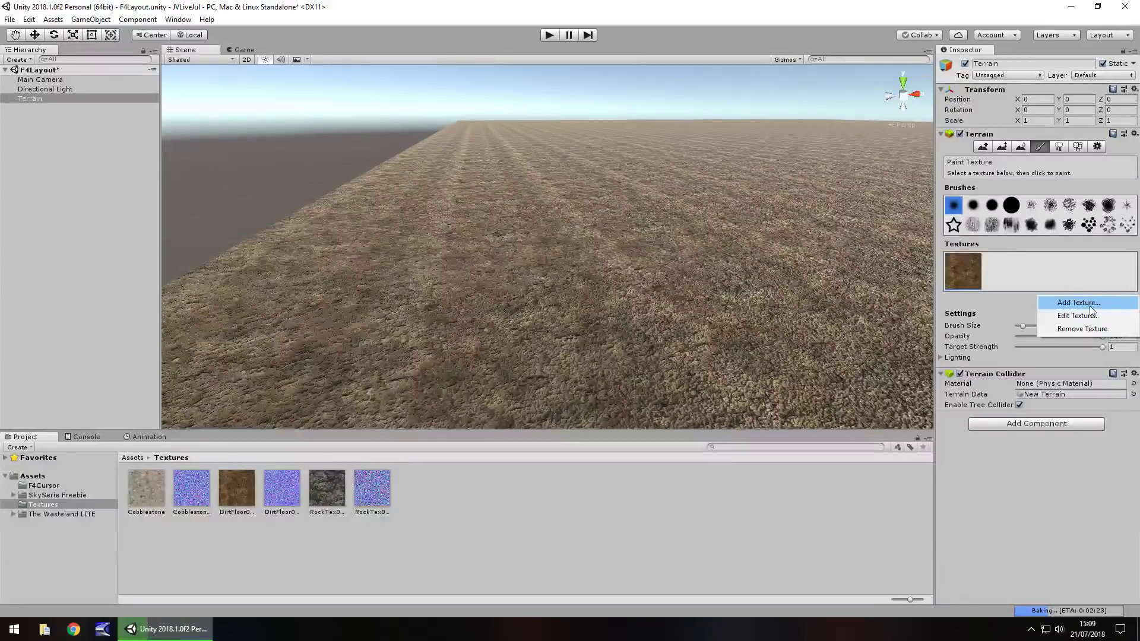
left_click(1097, 302)
left_click_drag(148, 493, 189, 95)
left_click_drag(192, 488, 239, 89)
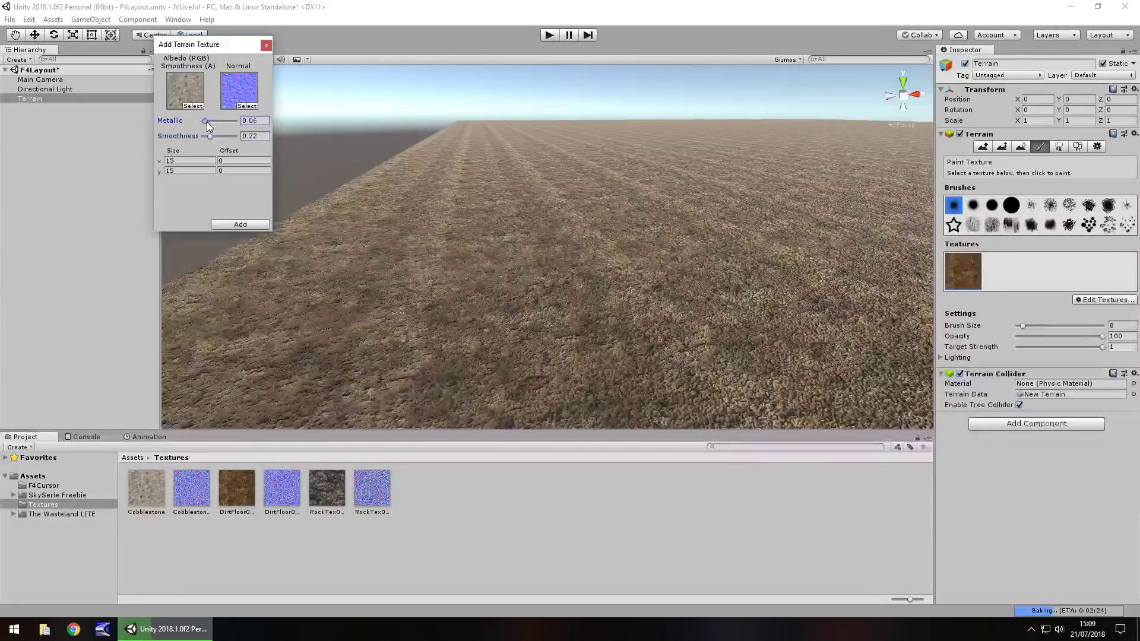
left_click(257, 225)
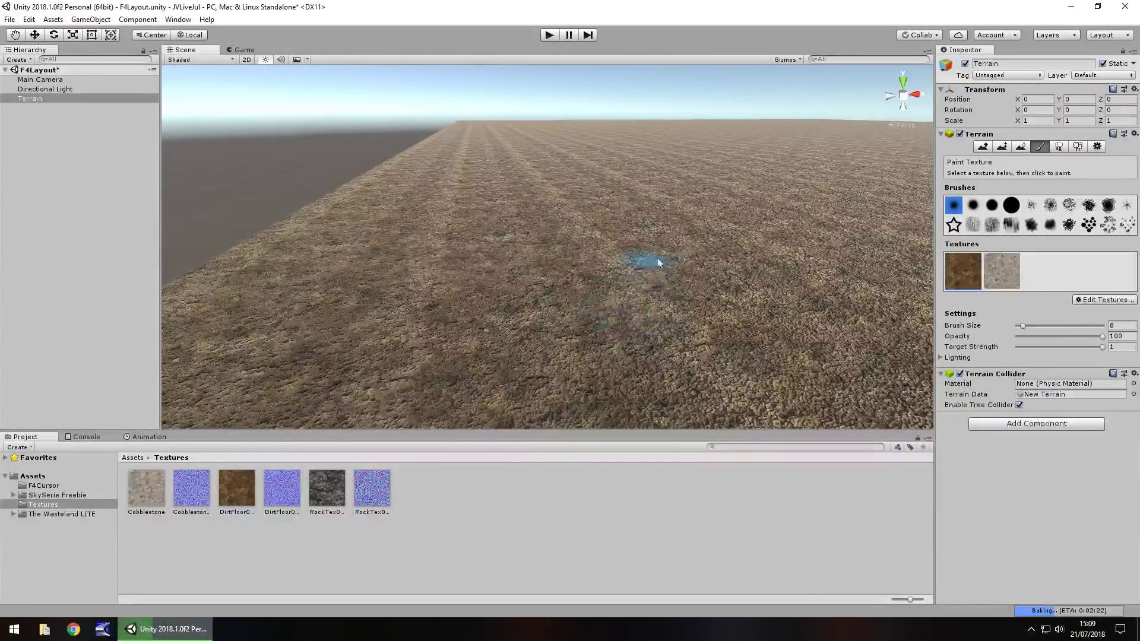
- Paint a short test stroke of the cobblestone texture on the terrain with the soft round brush at size 8
left_click(1002, 271)
mouse_move(744, 264)
left_mouse_down()
mouse_move(712, 225)
mouse_move(827, 247)
left_mouse_up()
mouse_move(827, 247)
right_mouse_down()
mouse_move(839, 273)
mouse_move(661, 247)
right_mouse_up()
key("ctrl+z")
mouse_move(738, 211)
right_mouse_down()
mouse_move(415, 320)
mouse_move(664, 234)
mouse_move(830, 270)
mouse_move(626, 234)
mouse_move(644, 244)
right_mouse_up()
left_click_drag(579, 216, 653, 223)
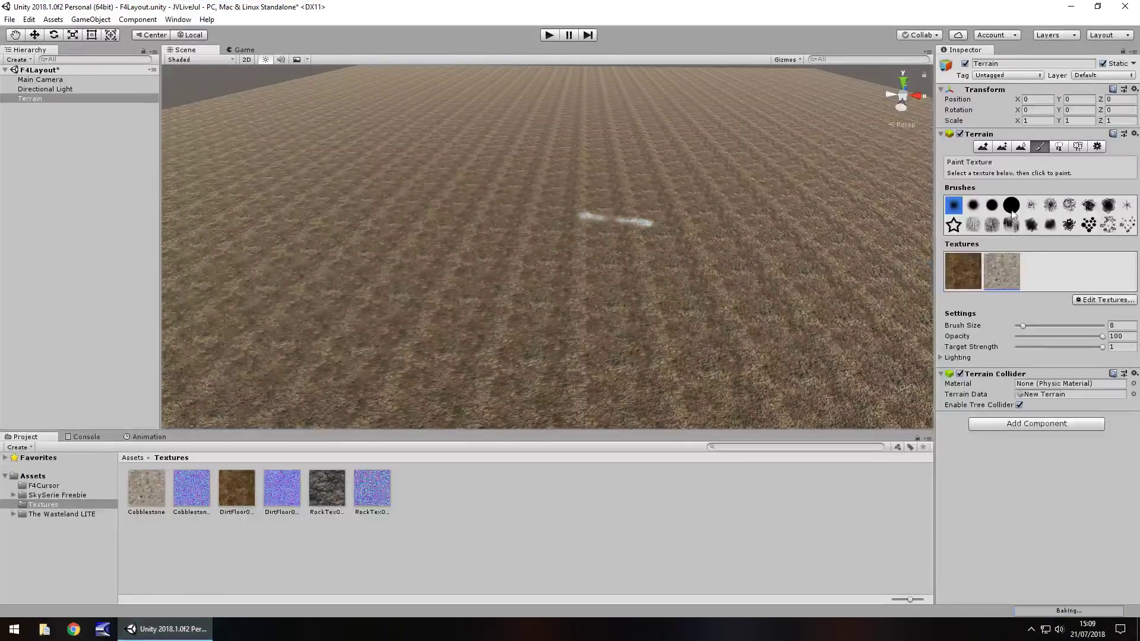
- Paint overlapping cobblestone patches around the test stroke with the scattered-dots brush at size 66 and opacity 100
left_click(1088, 226)
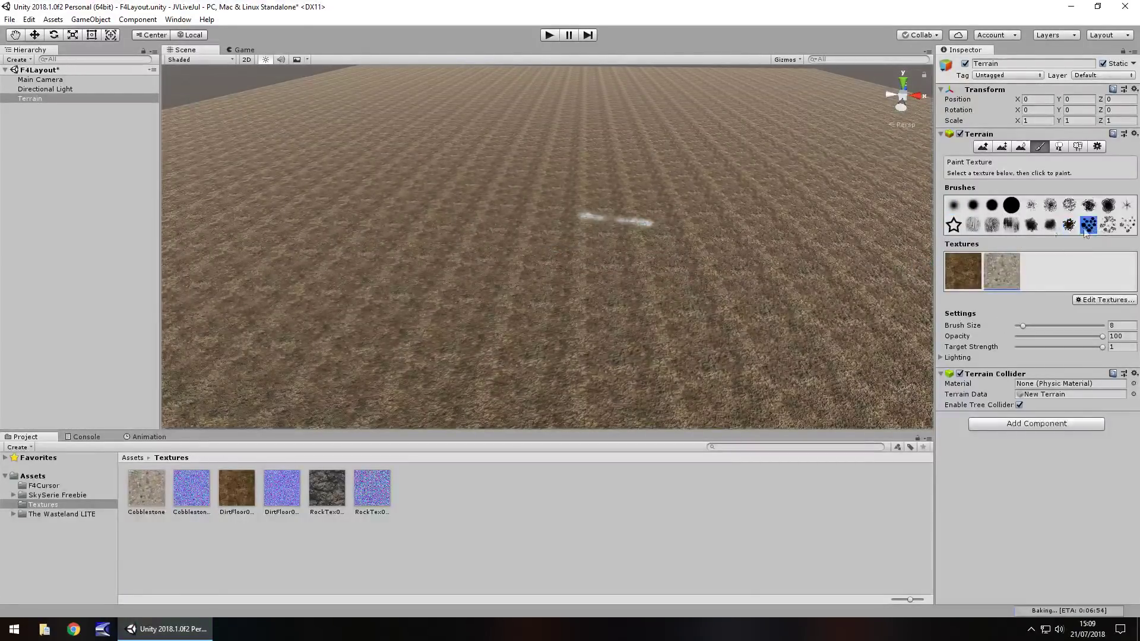
left_click(558, 209)
left_click_drag(1021, 325, 1073, 325)
mouse_move(644, 216)
left_mouse_down()
mouse_move(543, 215)
mouse_move(534, 291)
left_mouse_up()
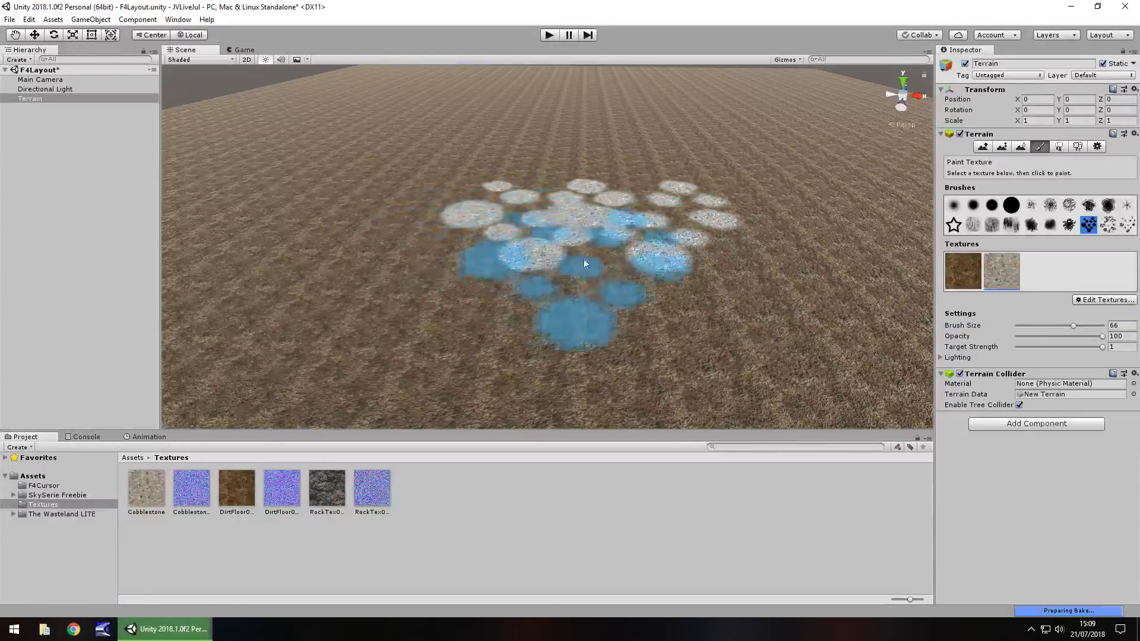
left_click(497, 275)
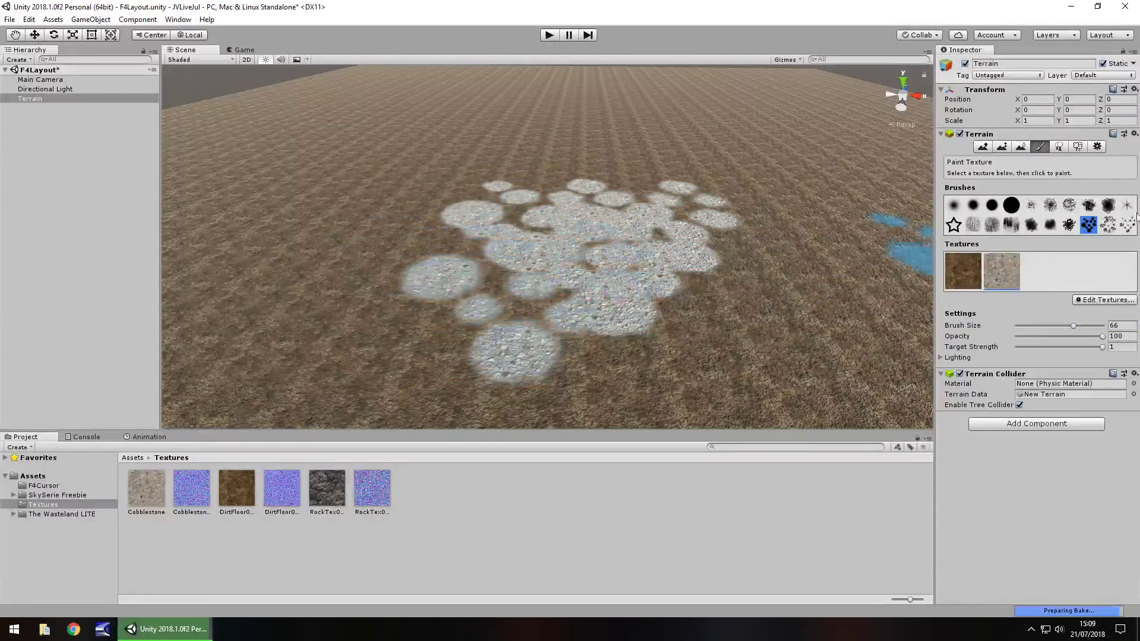
- Blend the dirt texture over the cobblestone patches with the soft round brush at size 66 and opacity 4
left_click_drag(1102, 336, 1028, 336)
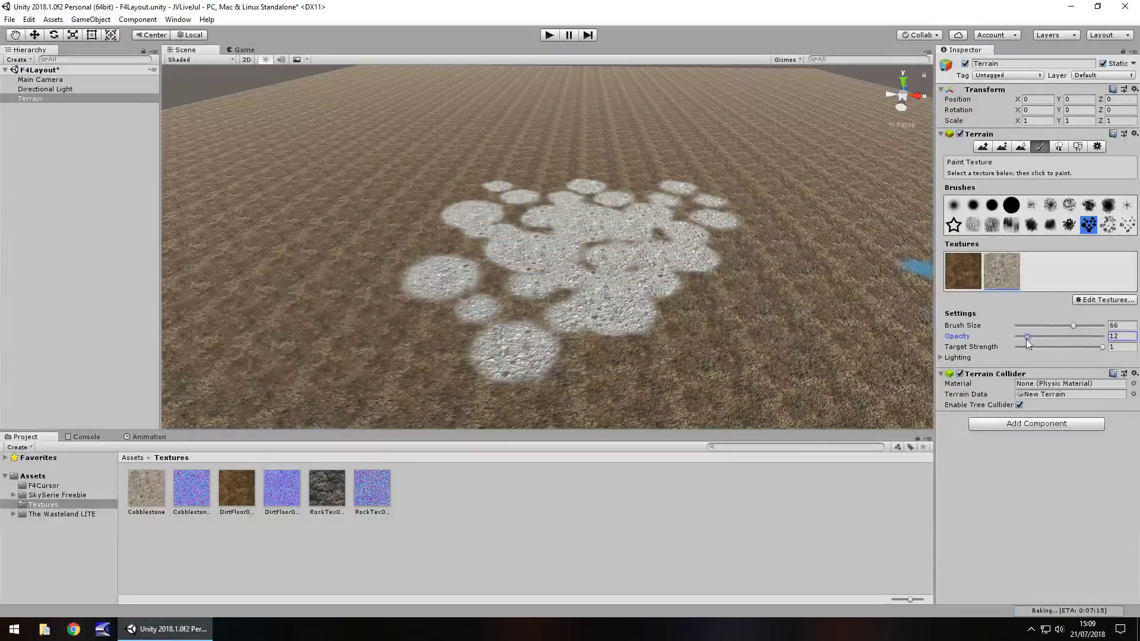
left_click(236, 489)
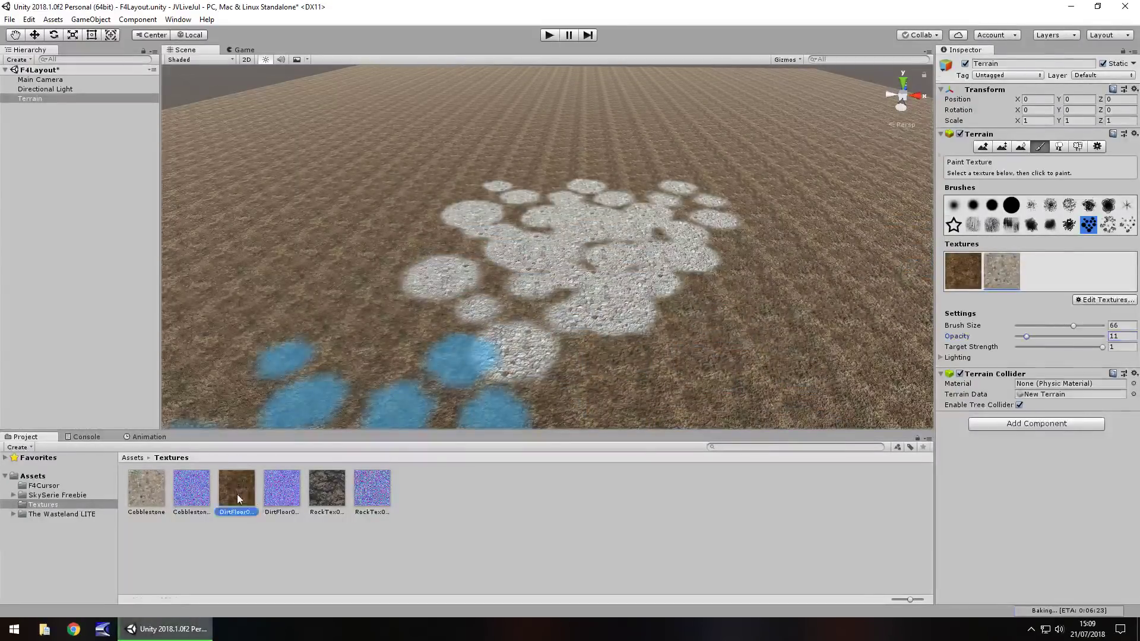
left_click(365, 240)
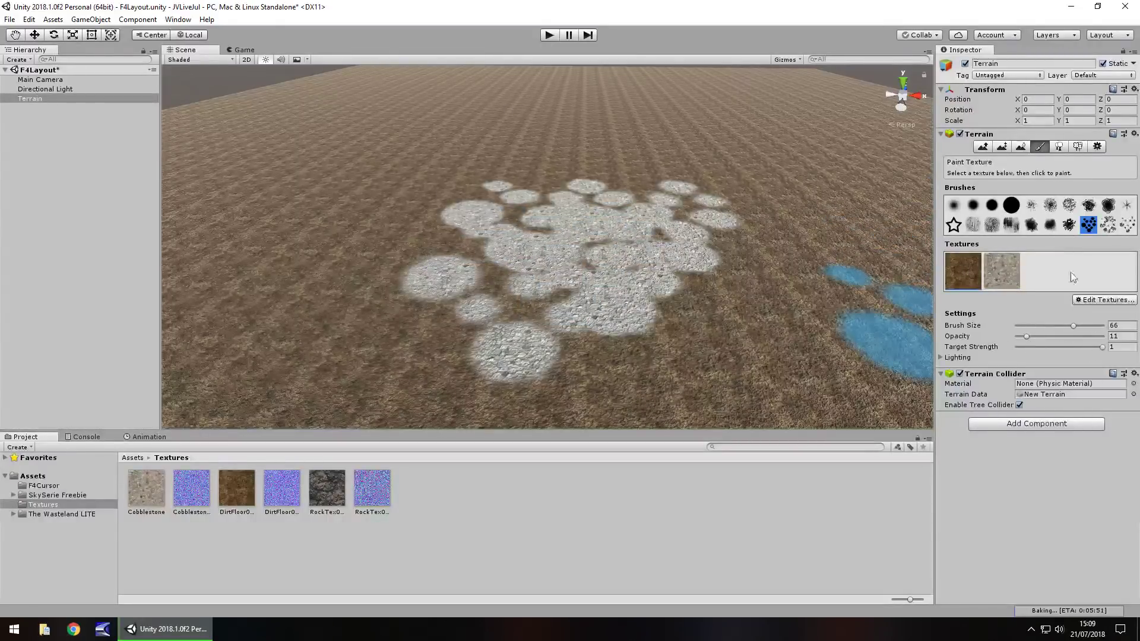
left_click(954, 205)
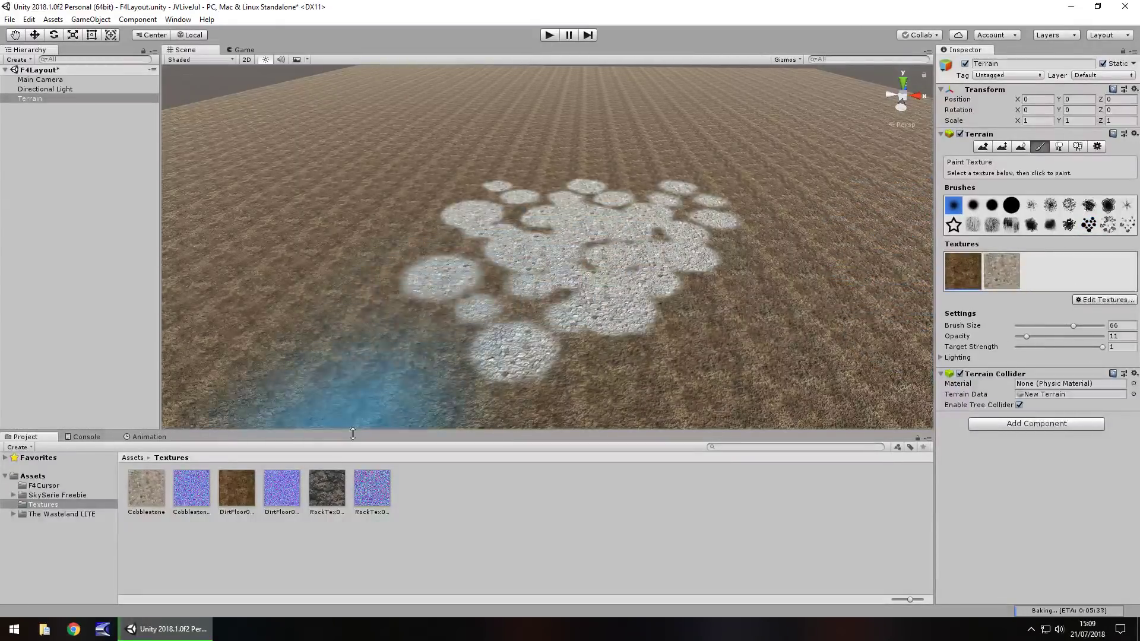
left_click_drag(1025, 337, 1021, 337)
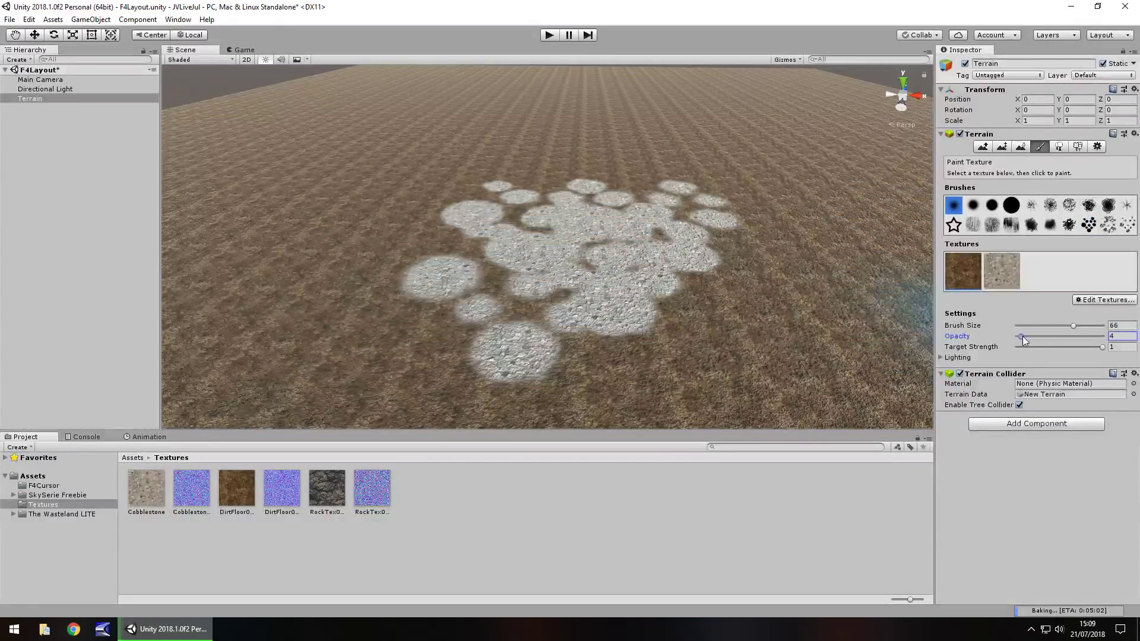
mouse_move(409, 220)
left_mouse_down()
mouse_move(522, 293)
mouse_move(686, 234)
mouse_move(466, 249)
mouse_move(533, 224)
mouse_move(475, 248)
mouse_move(675, 211)
mouse_move(681, 252)
mouse_move(706, 237)
mouse_move(679, 195)
mouse_move(507, 214)
mouse_move(551, 197)
mouse_move(523, 202)
left_mouse_up()
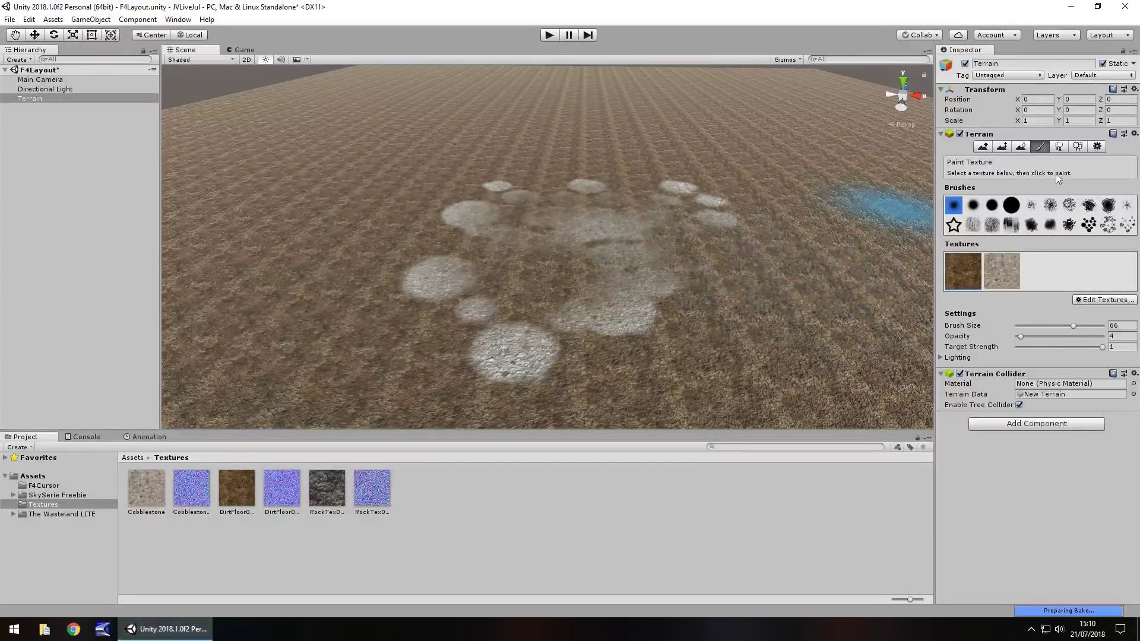
- Raise gentle bumps around the cobblestone area with the soft round brush at opacity 4 and the scattered-dots brush at opacity 12, both size 66
left_click(983, 147)
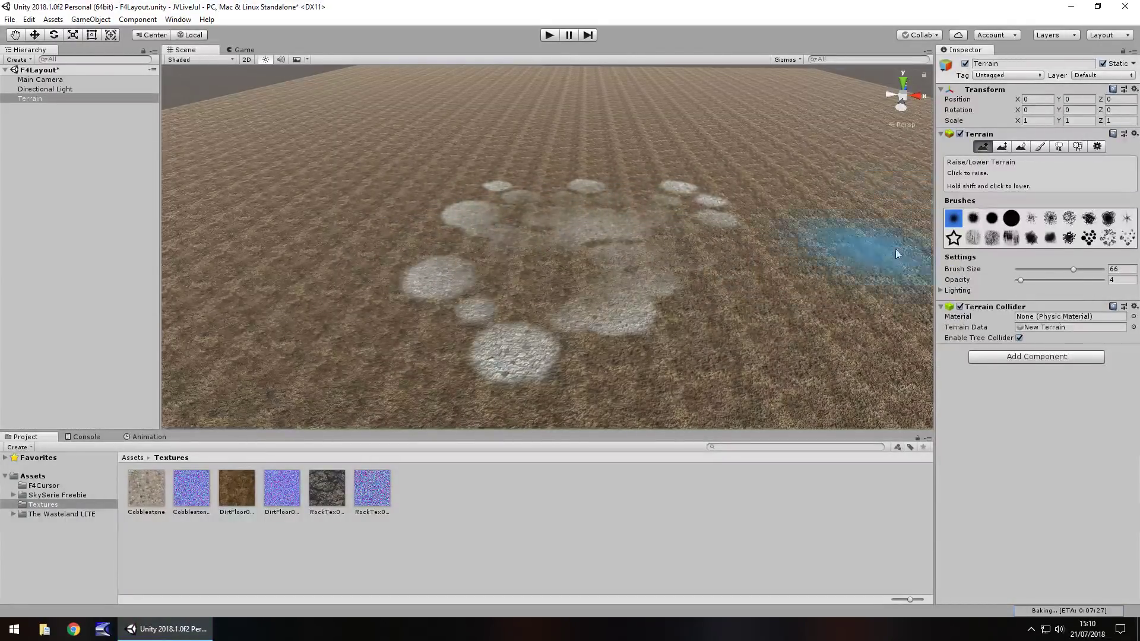
mouse_move(438, 197)
left_mouse_down()
mouse_move(487, 244)
mouse_move(585, 275)
mouse_move(667, 244)
mouse_move(543, 240)
mouse_move(646, 249)
mouse_move(501, 314)
mouse_move(516, 340)
left_mouse_up()
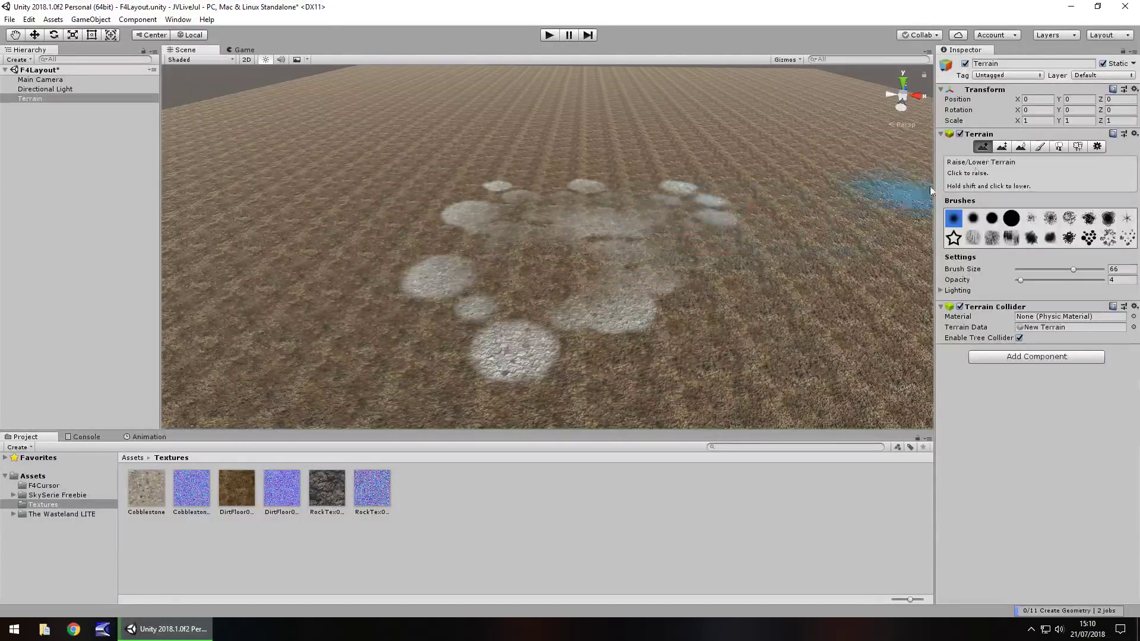
left_click(1088, 237)
left_click_drag(1022, 279, 1028, 279)
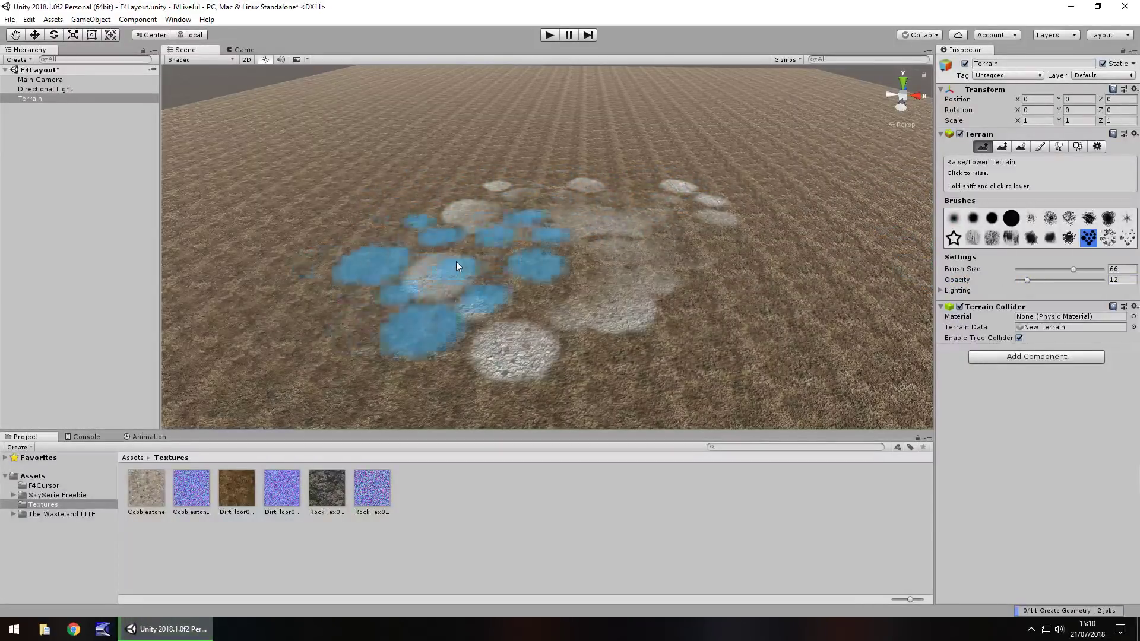
mouse_move(573, 289)
middle_mouse_down()
mouse_move(166, 387)
mouse_move(394, 337)
mouse_move(633, 70)
mouse_move(615, 87)
middle_mouse_up()
scroll(484, 140, "up", 5)
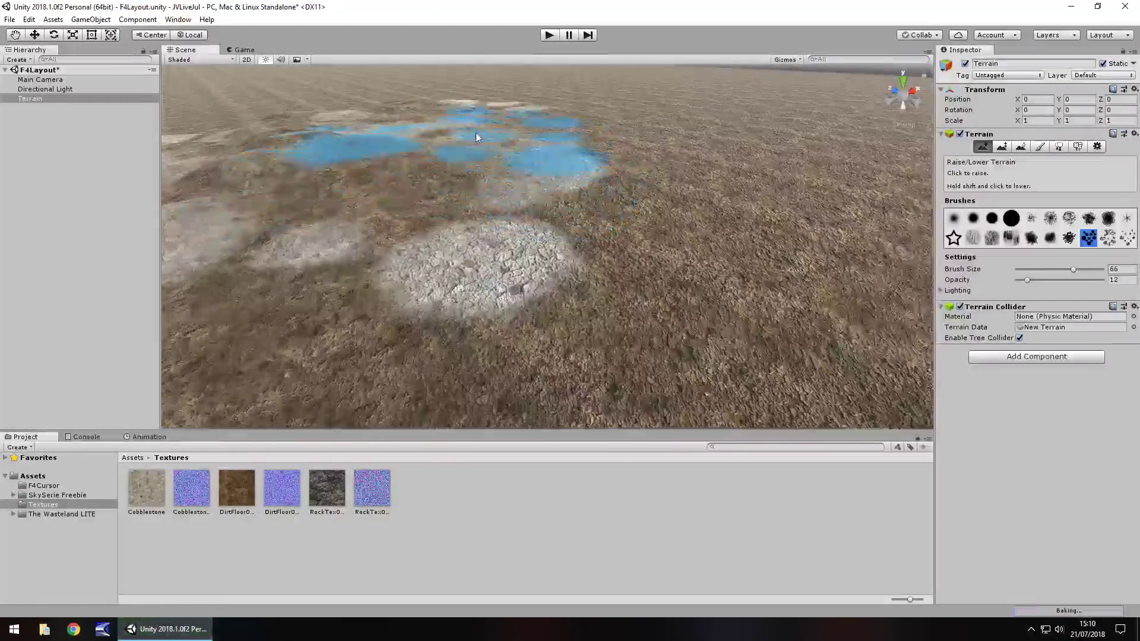
mouse_move(496, 119)
right_mouse_down()
mouse_move(515, 119)
mouse_move(498, 128)
mouse_move(498, 178)
right_mouse_up()
- Open The Wasteland LITE asset folder and bring up the scene's lighting settings
left_click(46, 495)
left_click(44, 513)
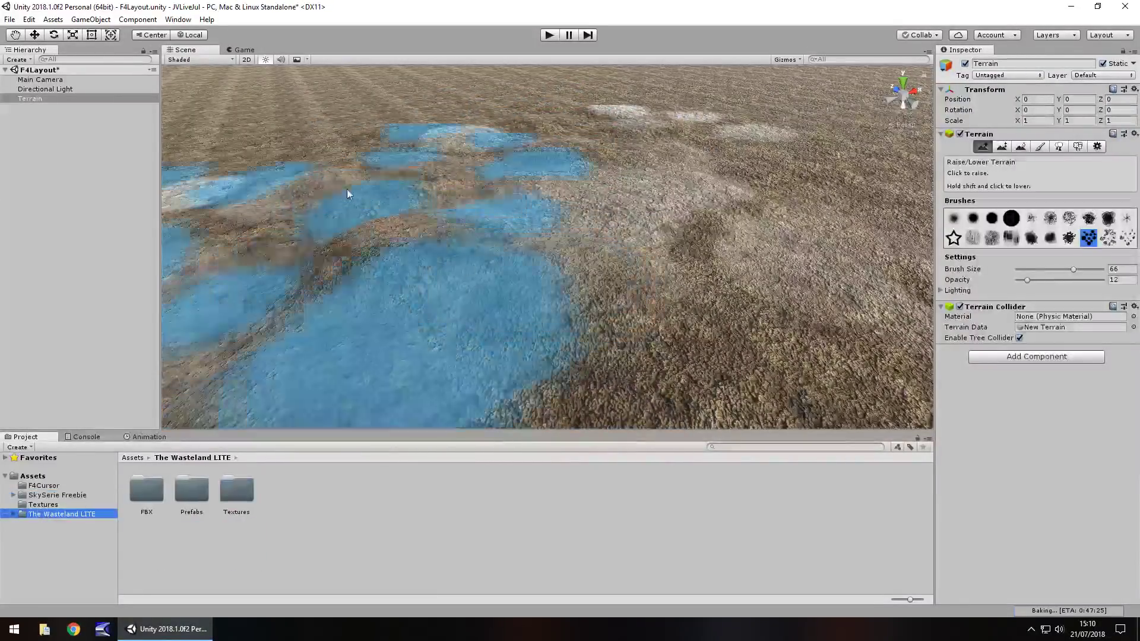
left_click(171, 21)
mouse_move(213, 365)
left_click(355, 365)
right_click_drag(419, 294, 433, 221)
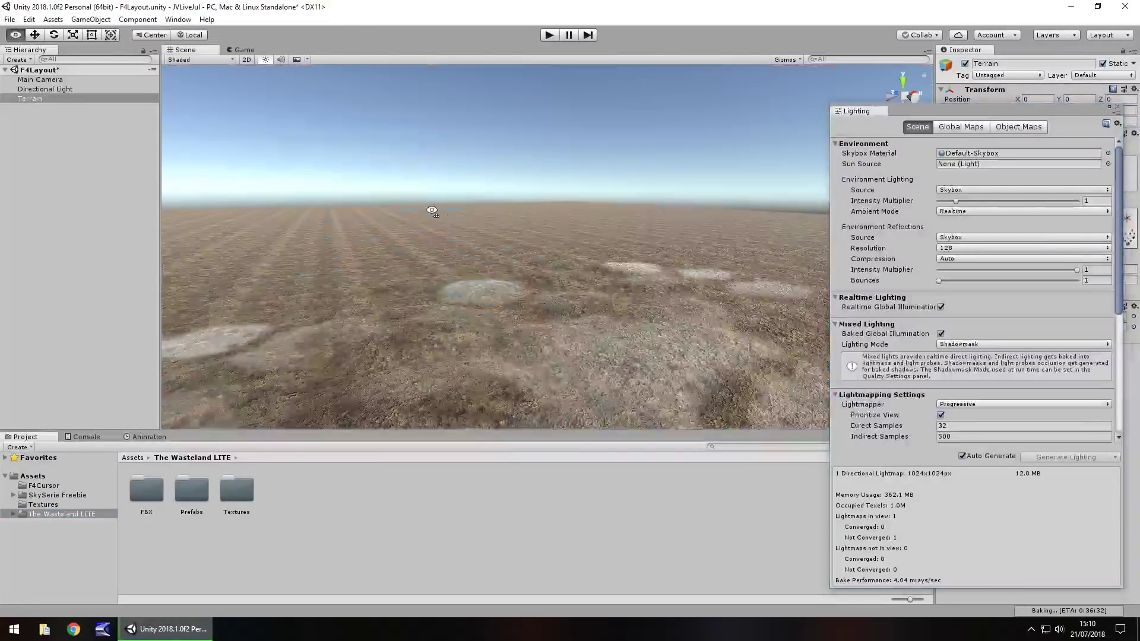
- Try several SkySerie Freebie skyboxes such as DarkStorm, DayInTheClouds, FluffballDay and HighFantasy, and assign MegaSun as the skybox material
left_click(1108, 153)
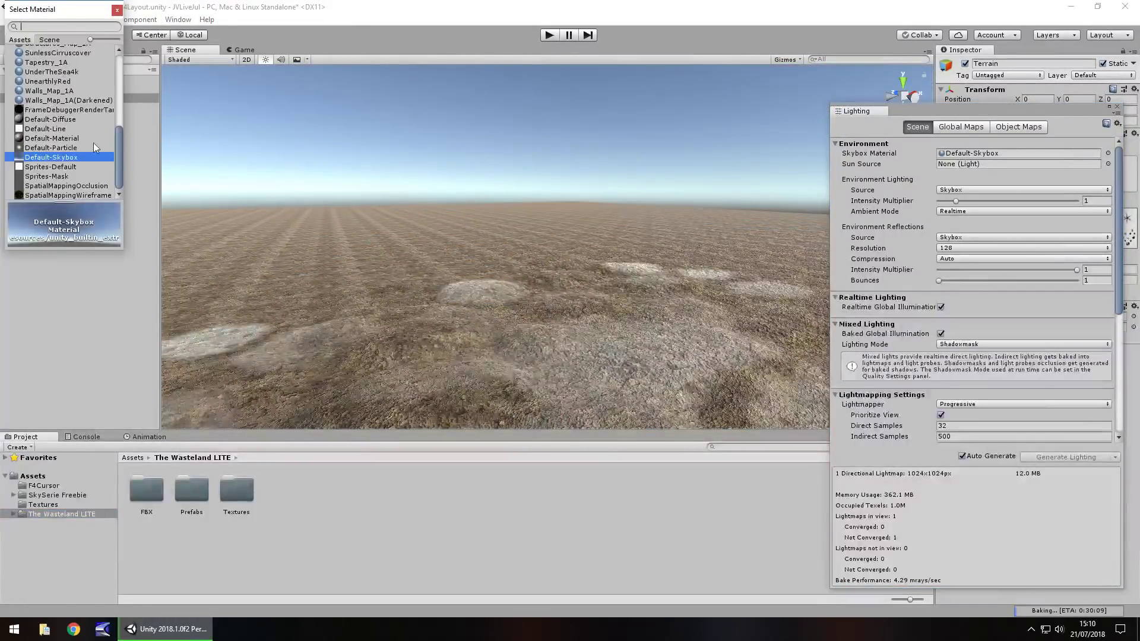
left_click_drag(115, 162, 125, 101)
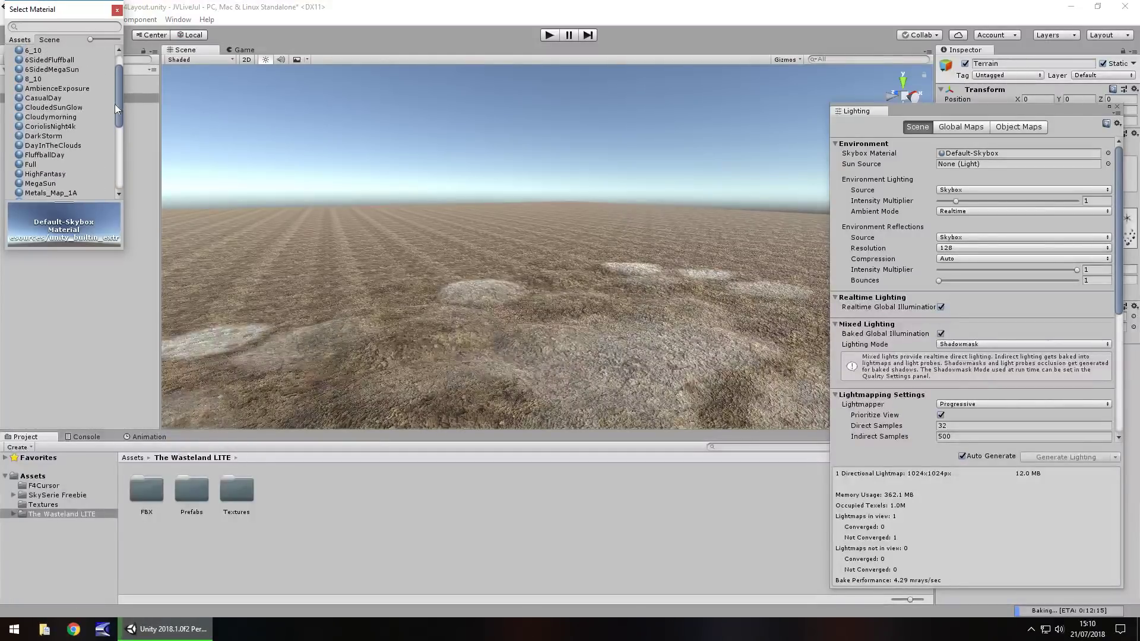
left_click(68, 126)
left_click(63, 137)
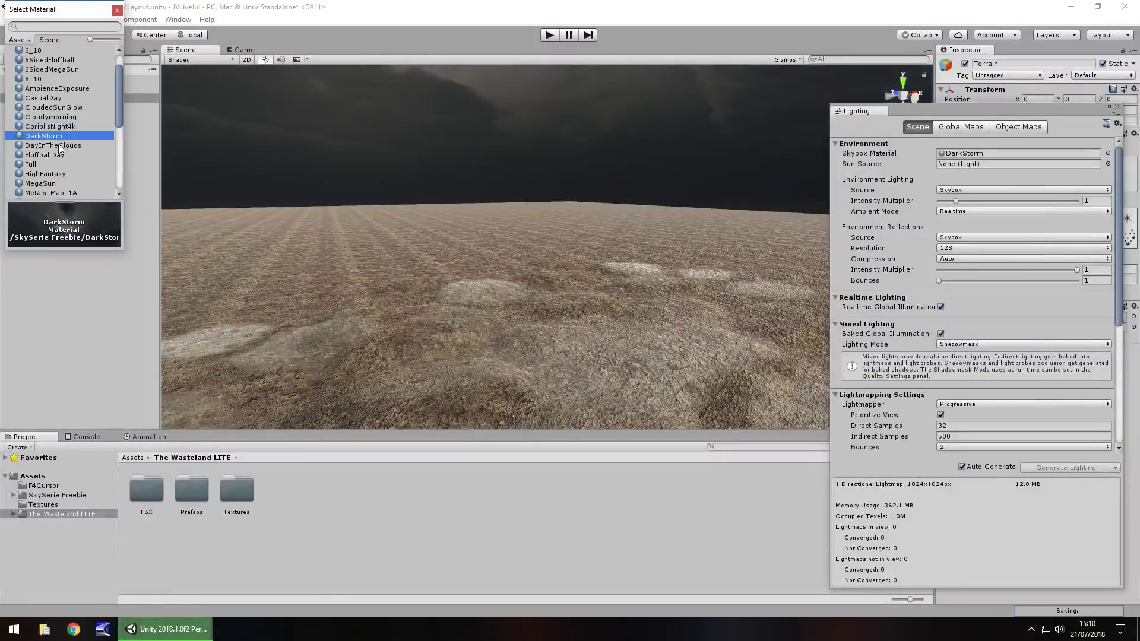
left_click(52, 145)
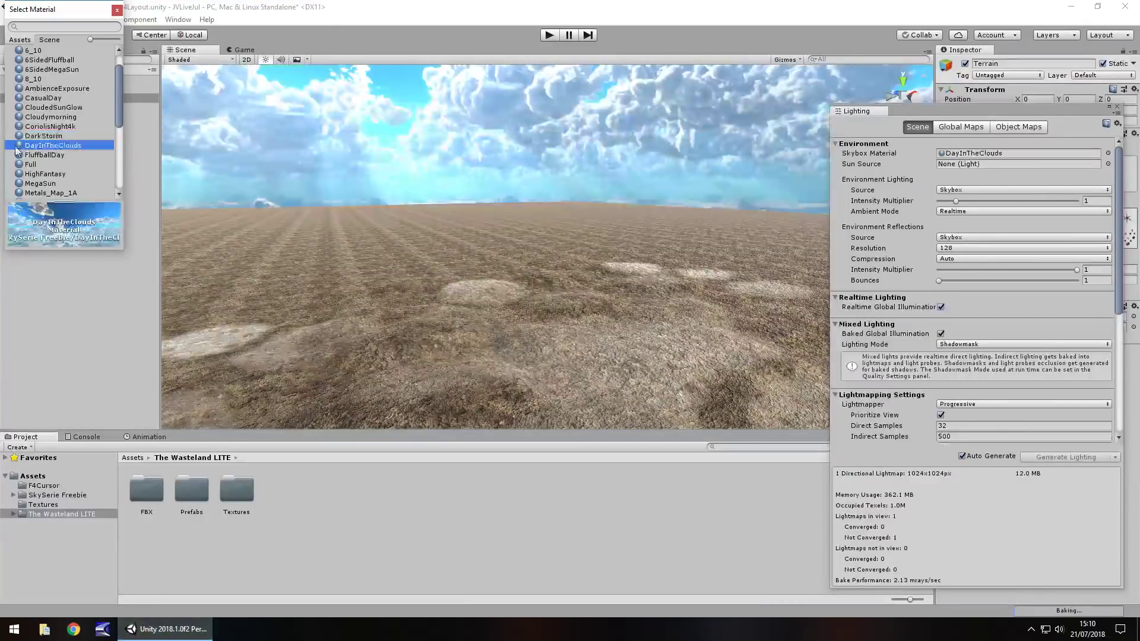
left_click(47, 155)
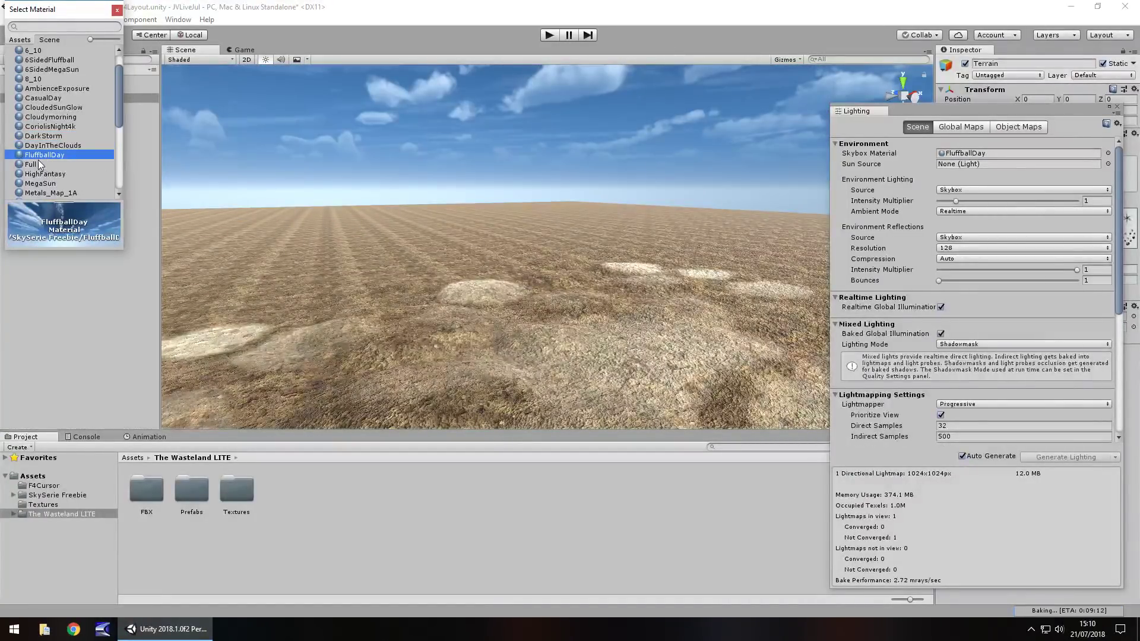
left_click(43, 165)
left_click(55, 174)
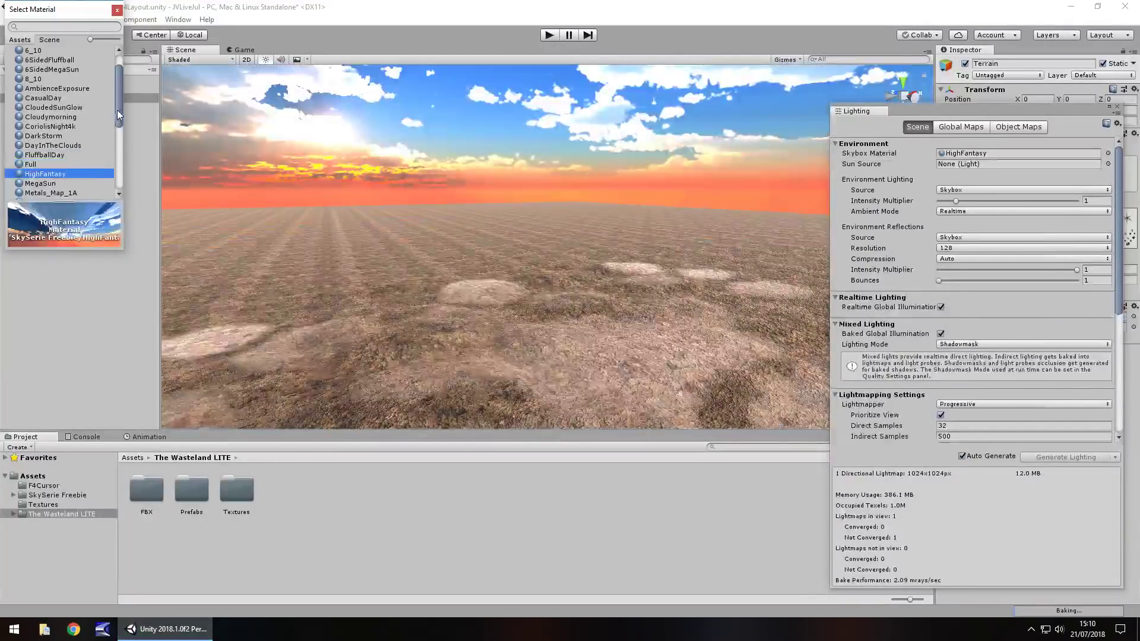
scroll(66, 127, "down", 3)
left_click(53, 125)
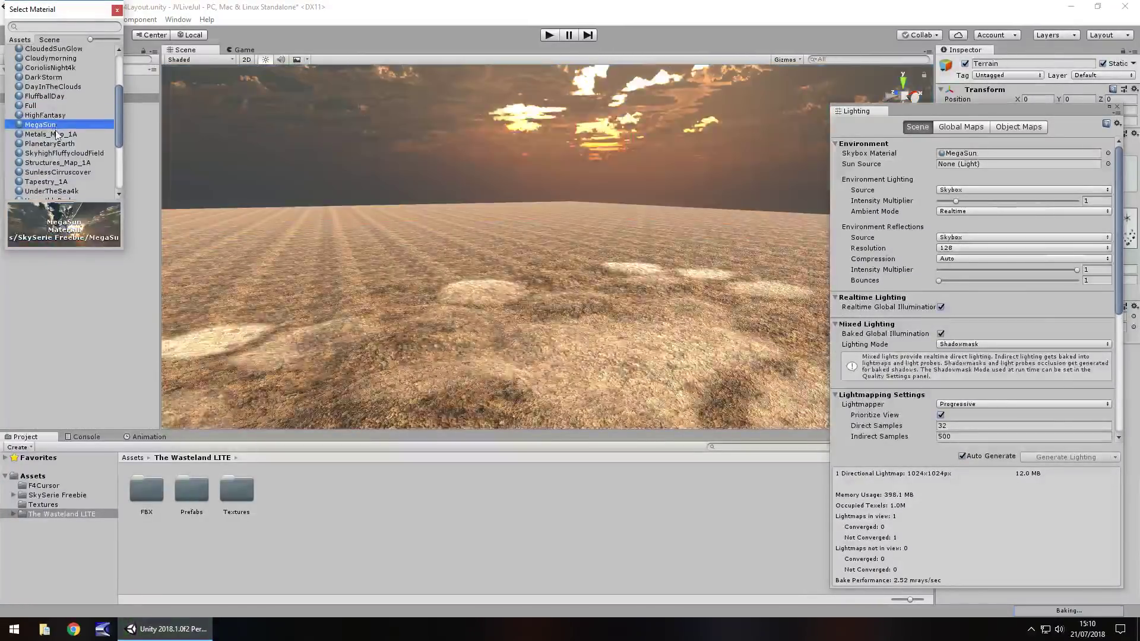
left_click(117, 10)
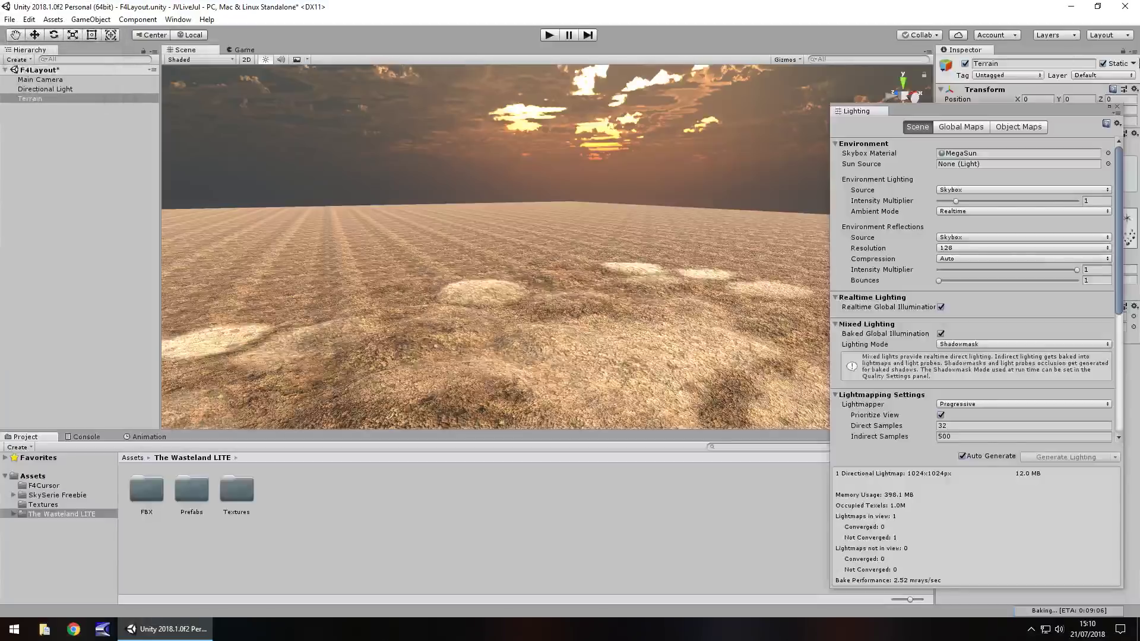
left_click(1115, 105)
- Set the Directional Light's color to the duller beige A99C78
left_click(45, 88)
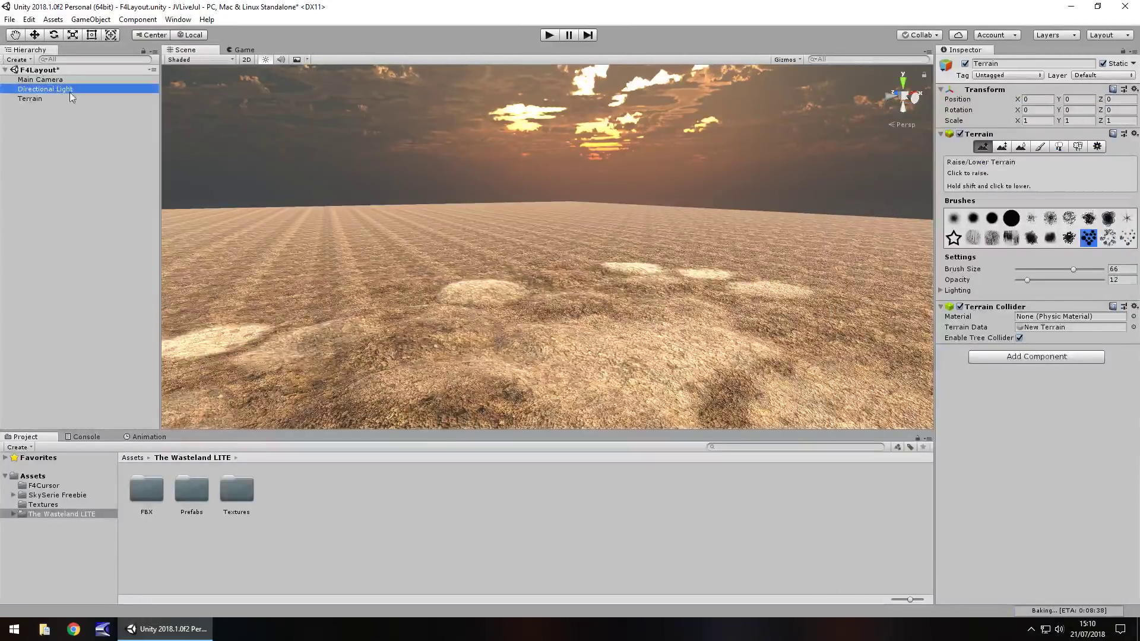
left_click(1063, 159)
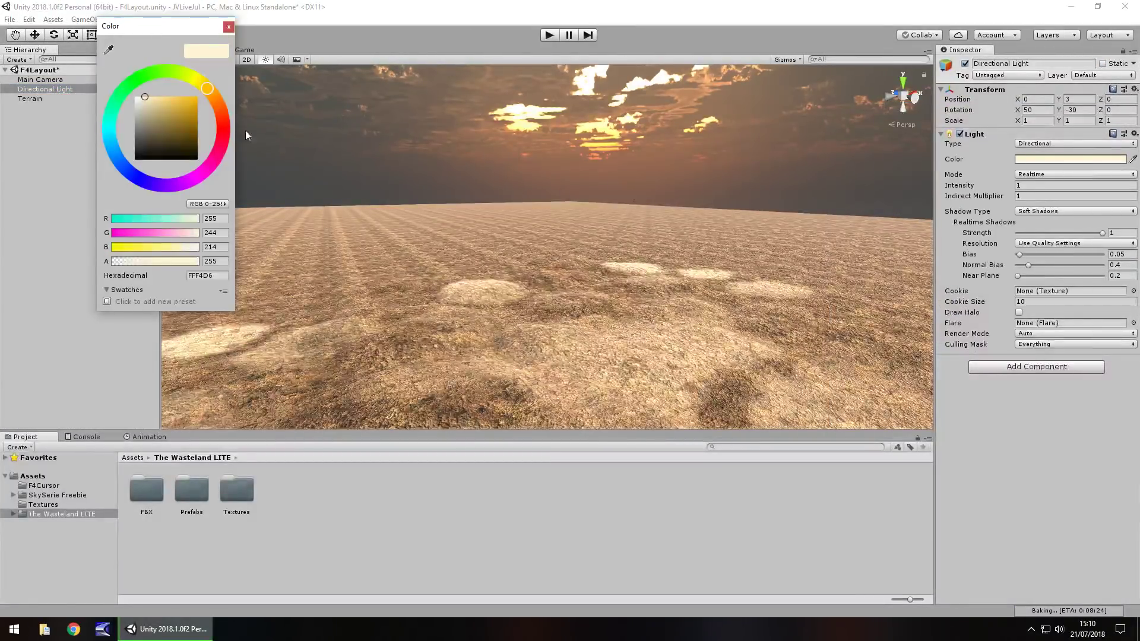
left_click_drag(144, 108, 153, 118)
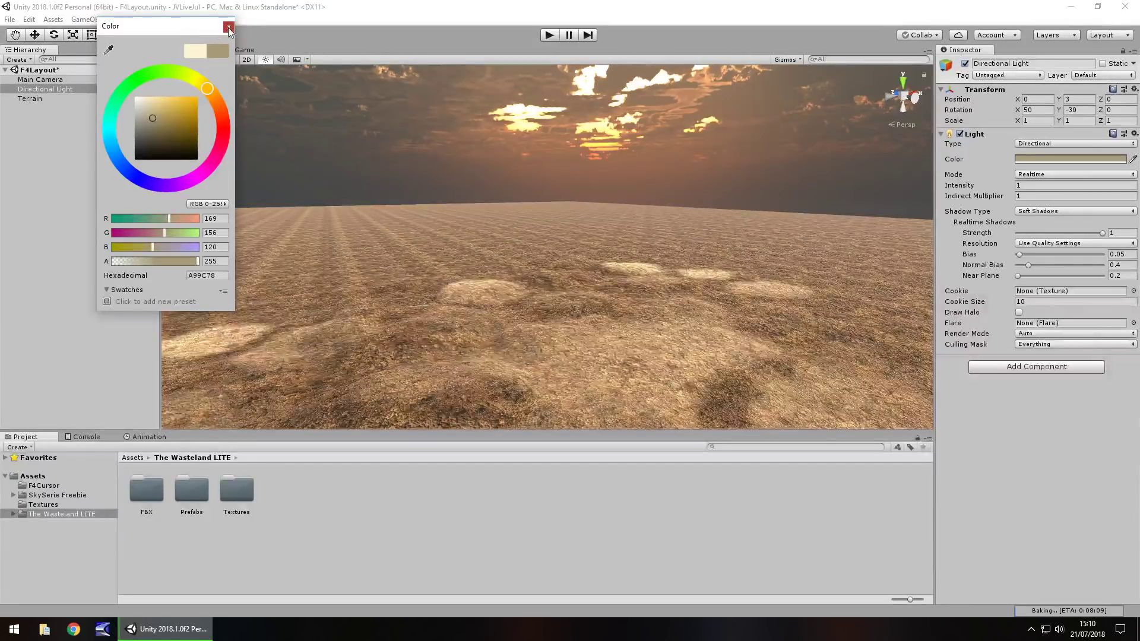
left_click(228, 28)
- Set the environment lighting Intensity Multiplier to 0.48 in the scene's lighting settings
left_click(137, 20)
mouse_move(90, 20)
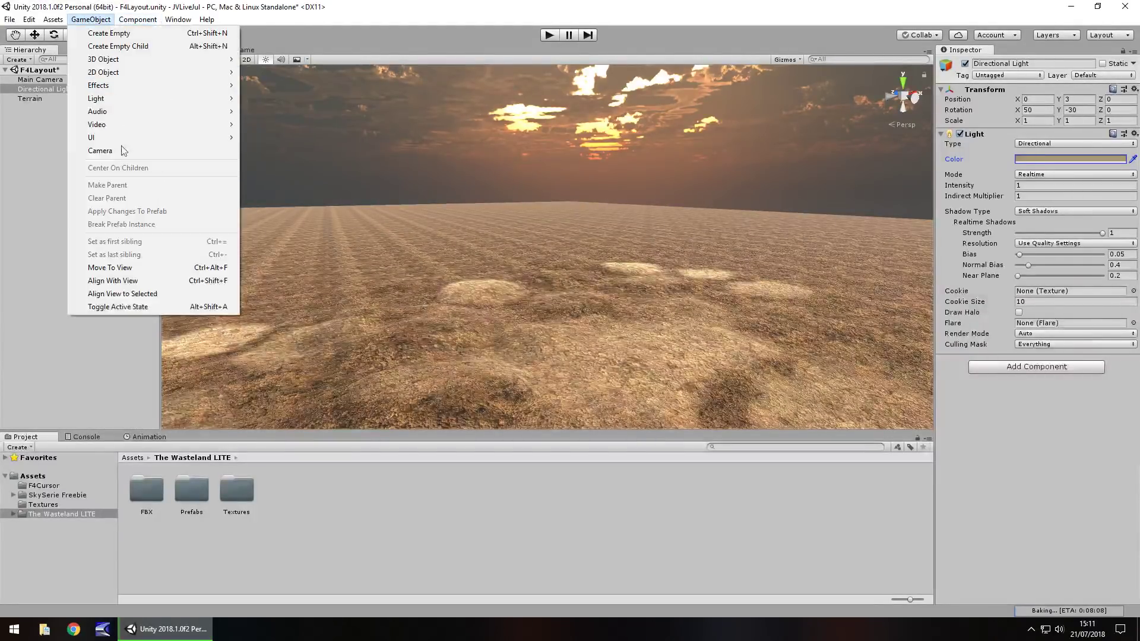
mouse_move(178, 20)
mouse_move(309, 363)
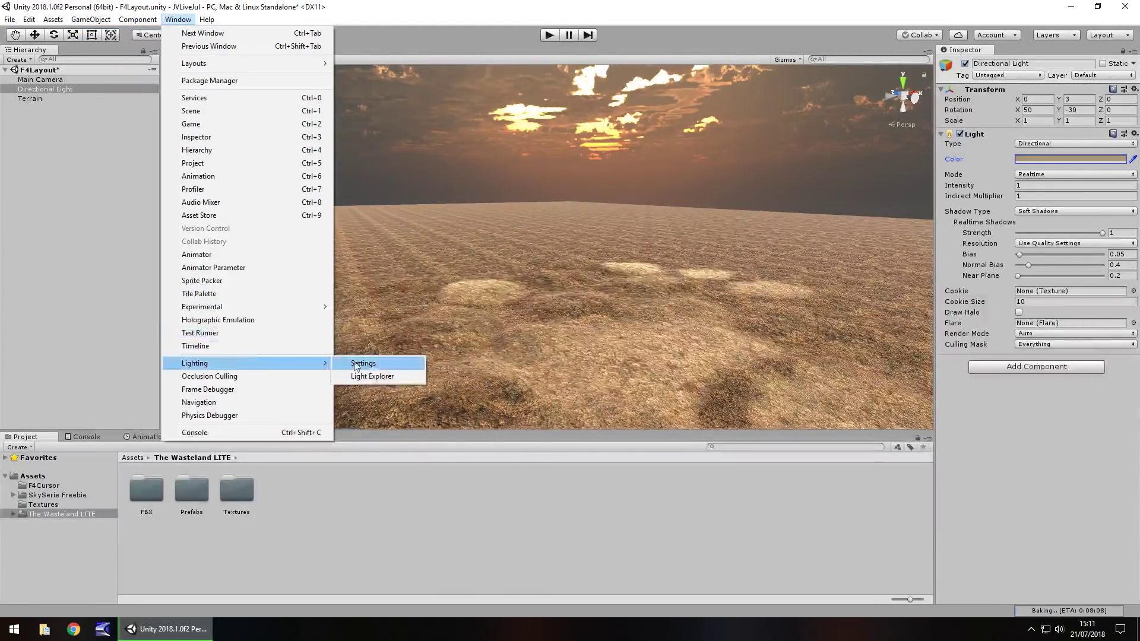
left_click(344, 365)
left_click_drag(956, 201, 928, 203)
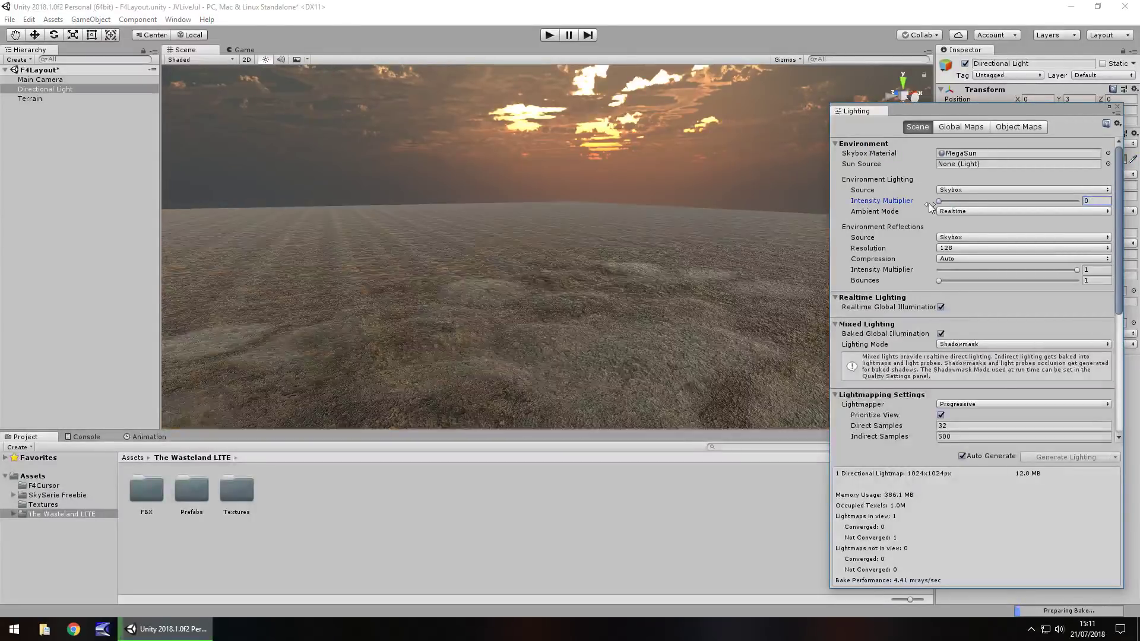
left_click(946, 204)
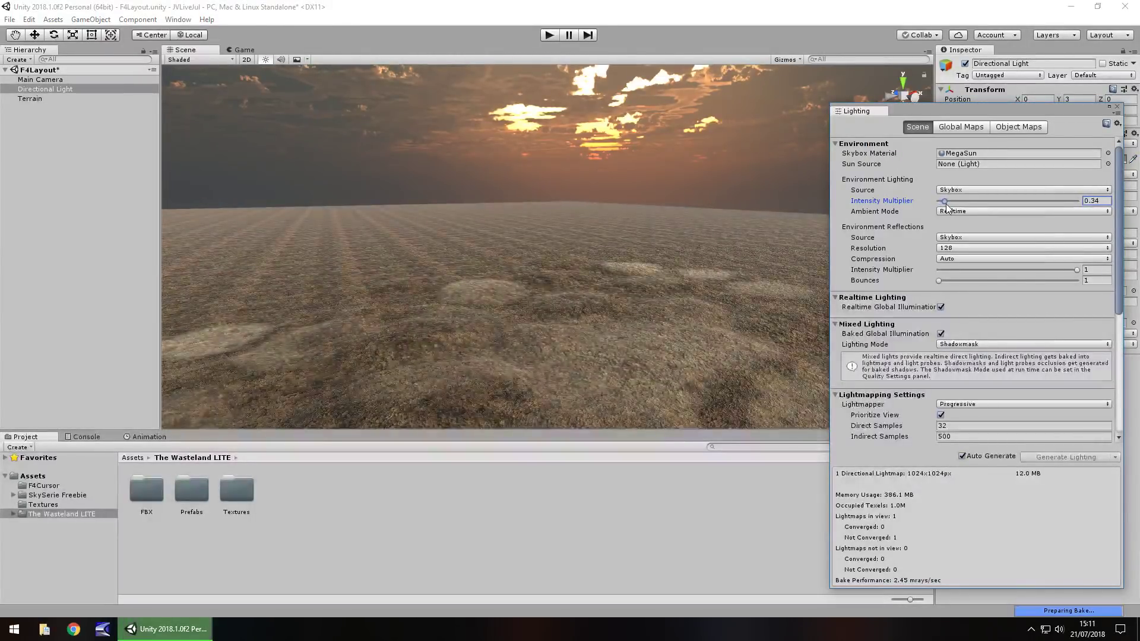
left_click(947, 205)
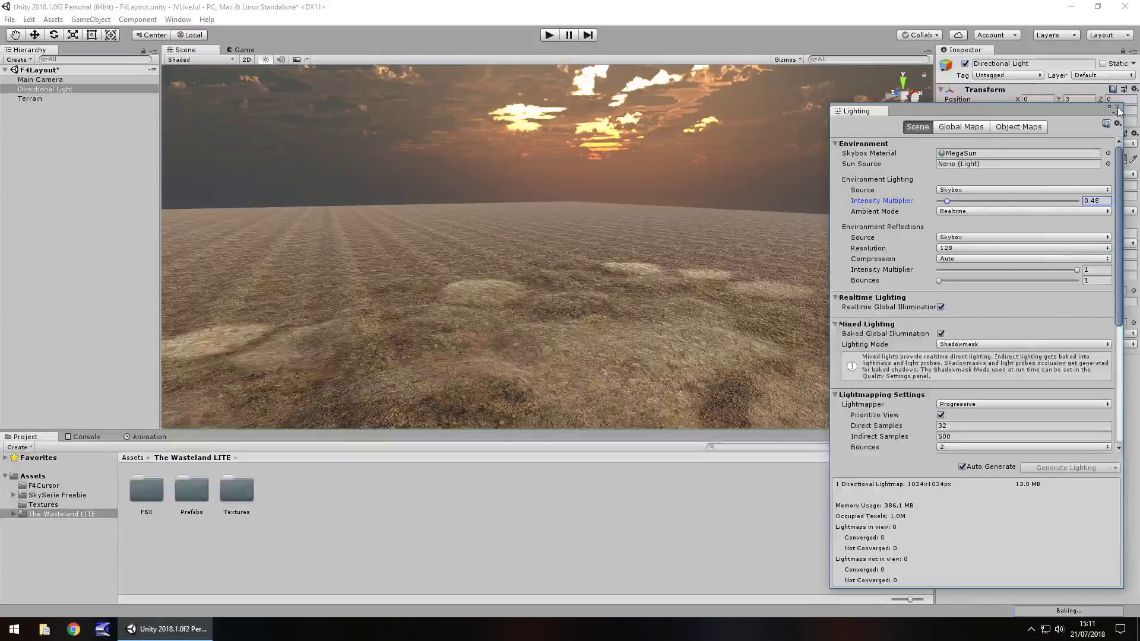
left_click(1118, 108)
- Add a Reflection Probe light object over the bumpy cobblestone area
right_click_drag(351, 234, 400, 283)
scroll(438, 254, "up", 3)
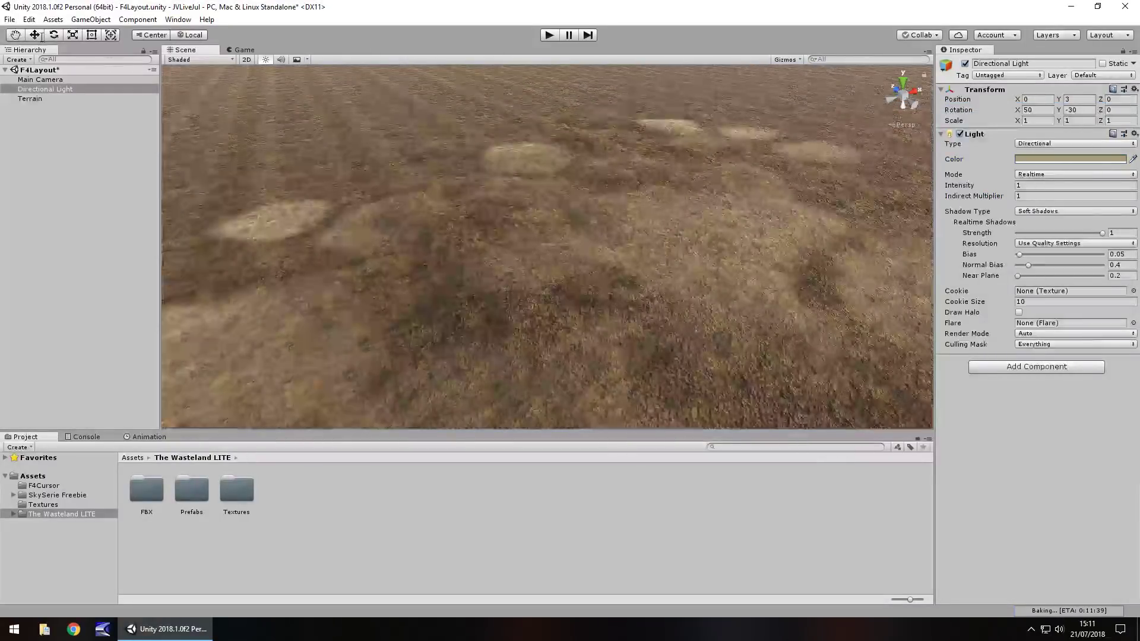
left_click(90, 19)
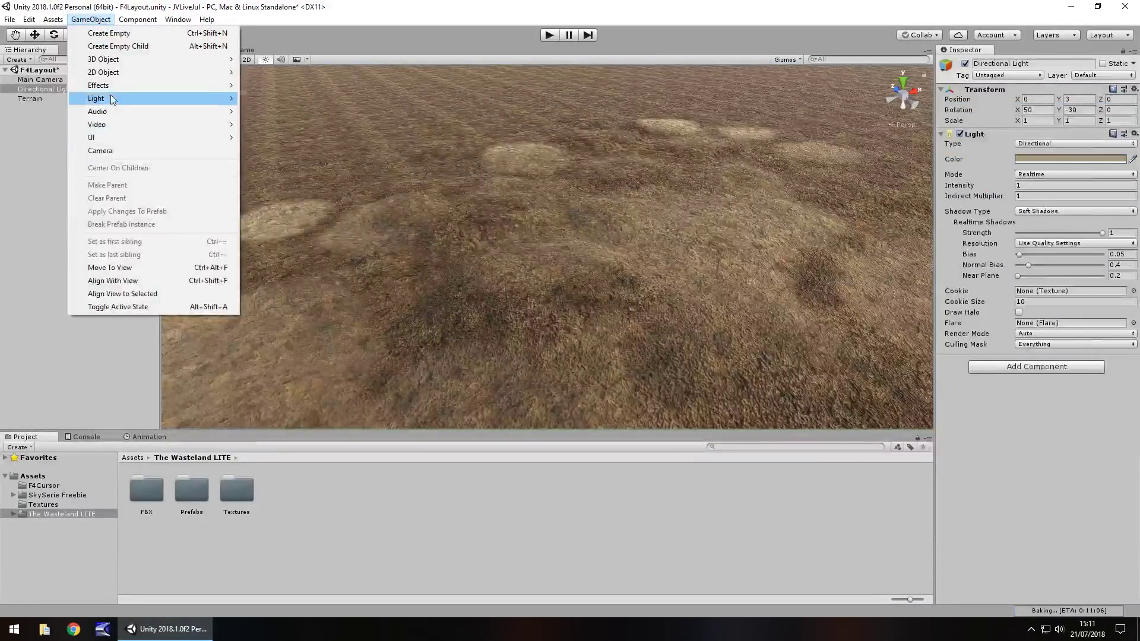
mouse_move(113, 99)
left_click(276, 150)
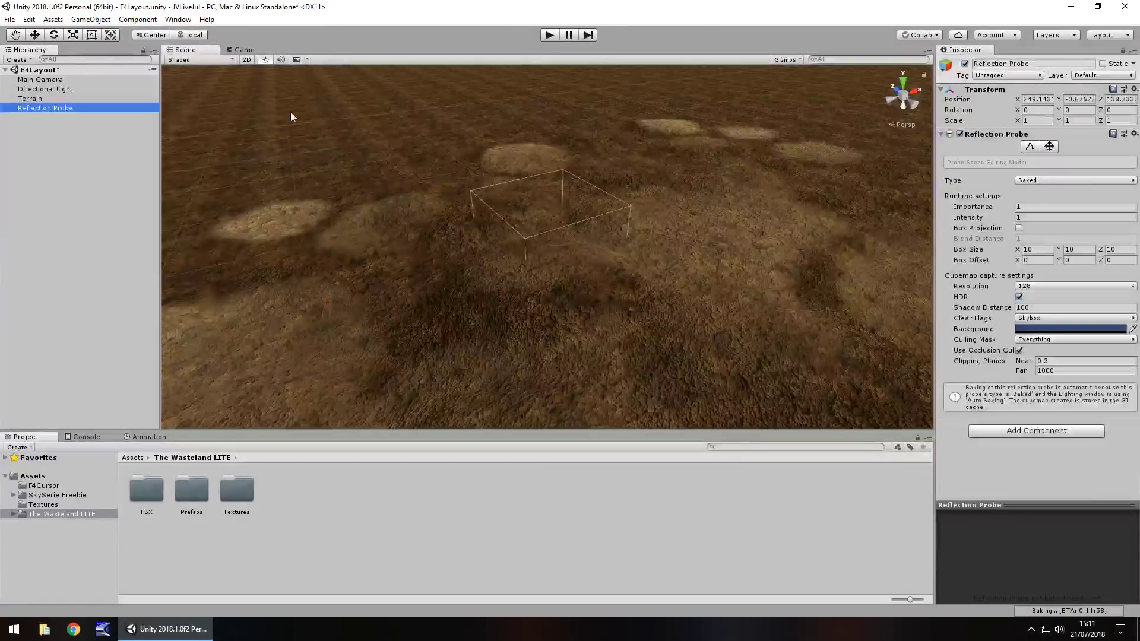
- Raise the Reflection Probe to a height of about Y 7.5 above the terrain and set its type to Realtime
key("w")
left_click_drag(544, 205, 536, 133)
scroll(449, 193, "down", 3)
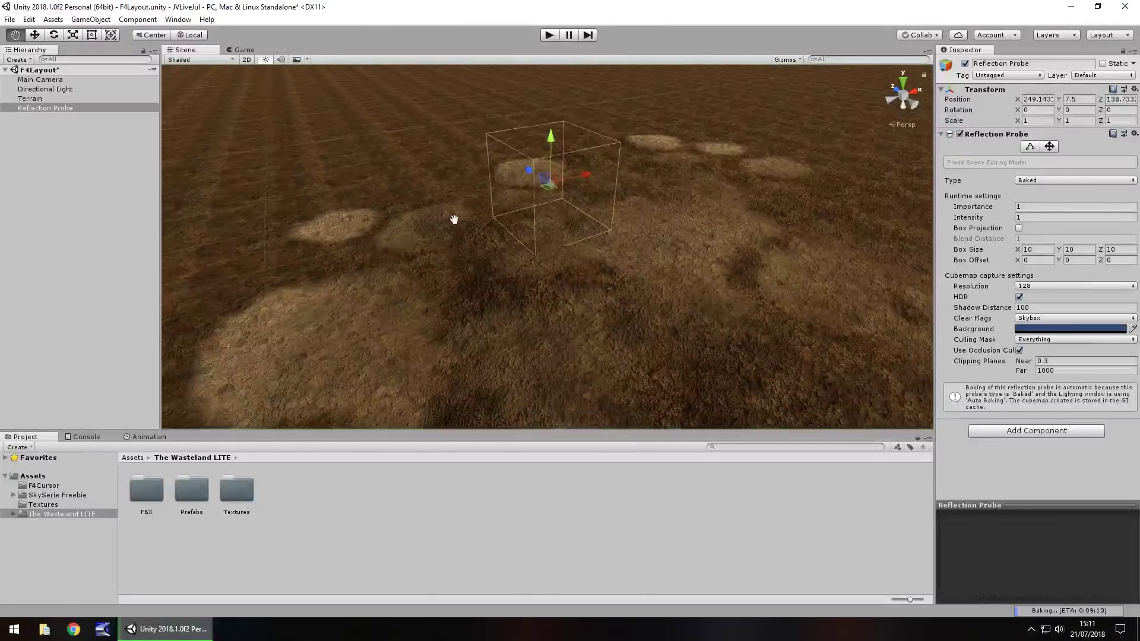
left_click(1040, 180)
left_click(1036, 181)
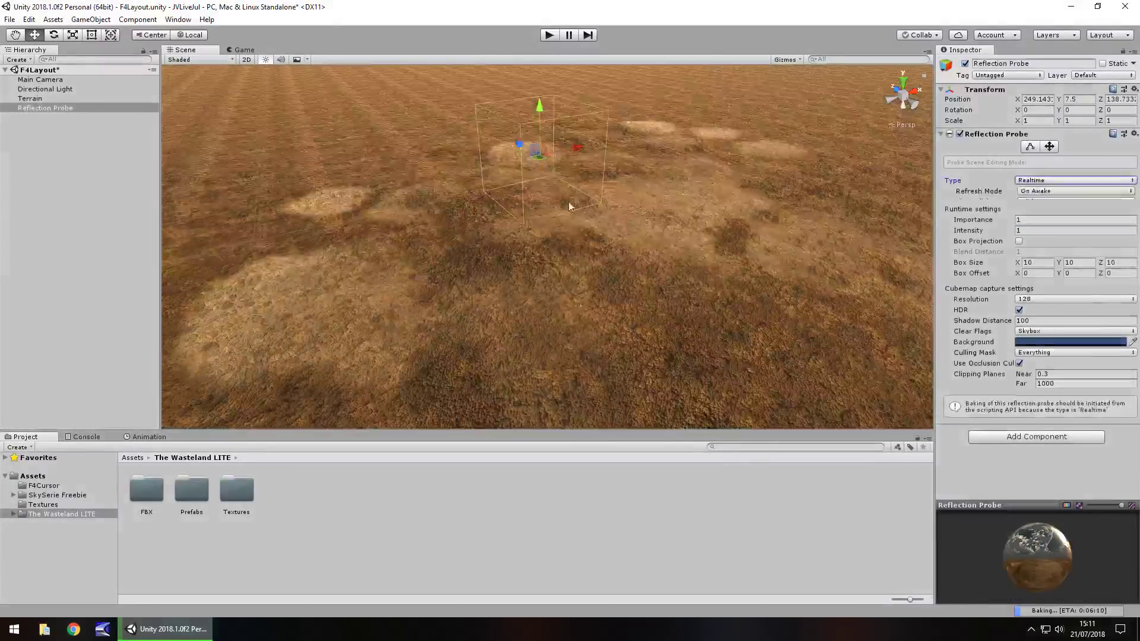
mouse_move(541, 109)
left_mouse_down()
mouse_move(538, 149)
mouse_move(528, 110)
left_mouse_up()
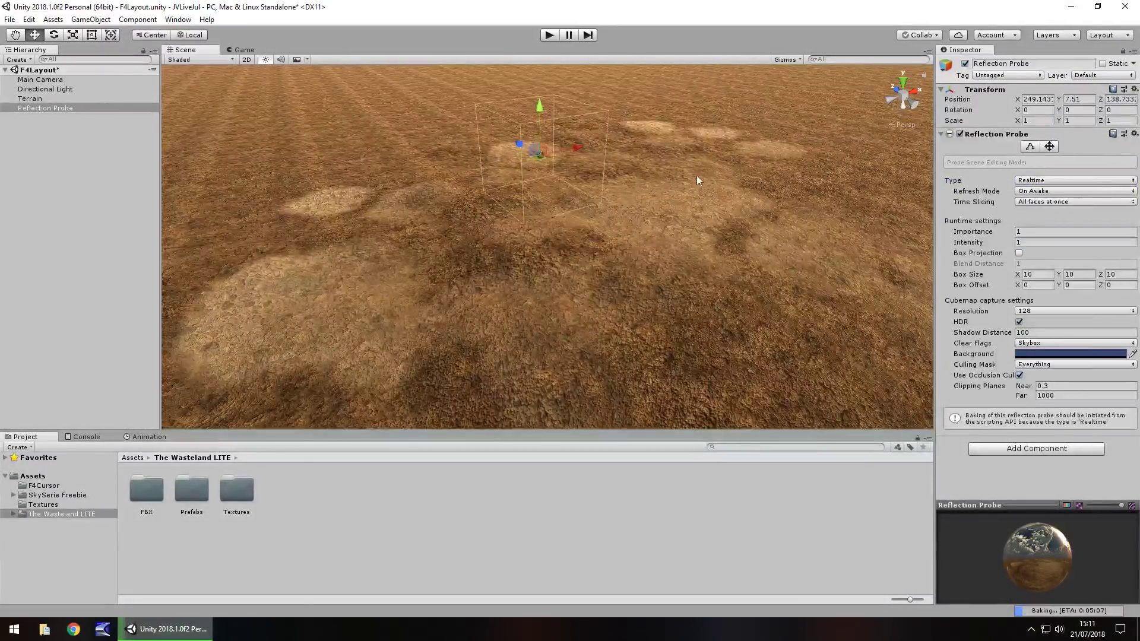
mouse_move(540, 218)
right_mouse_down()
mouse_move(526, 172)
mouse_move(538, 198)
right_mouse_up()
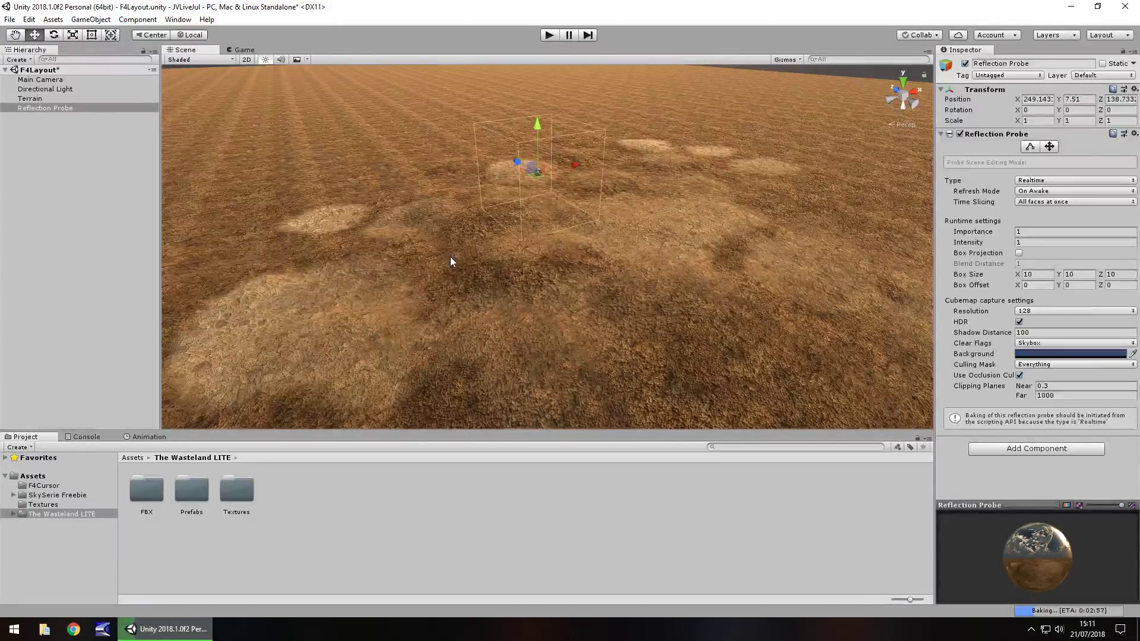
middle_click_drag(435, 264, 523, 215)
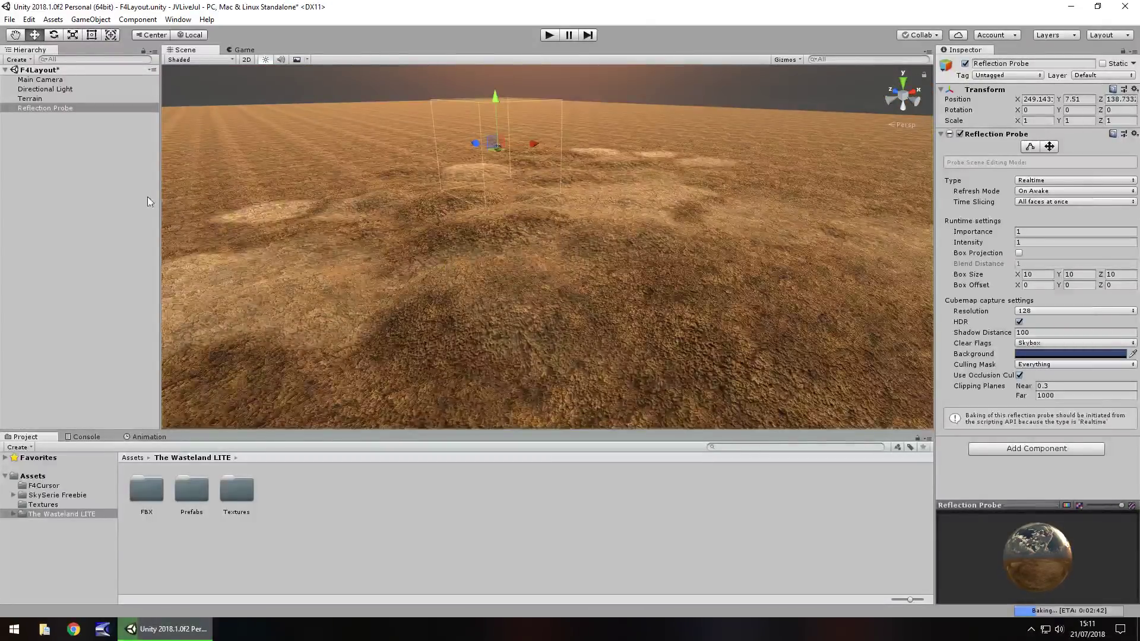
- Open The Wasteland LITE's Props, Misc prefabs and place an Awning_2B2 on the terrain near the reflection probe
left_click(338, 85)
scroll(538, 191, "down", 3)
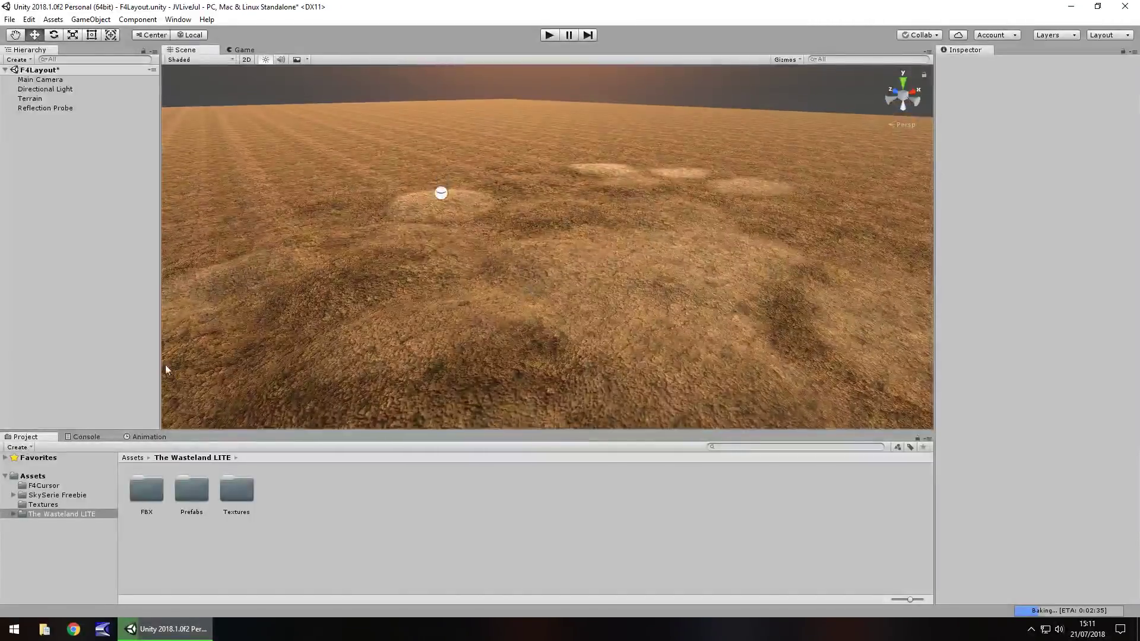
left_click(51, 487)
left_click(52, 495)
left_click(49, 504)
left_click(55, 513)
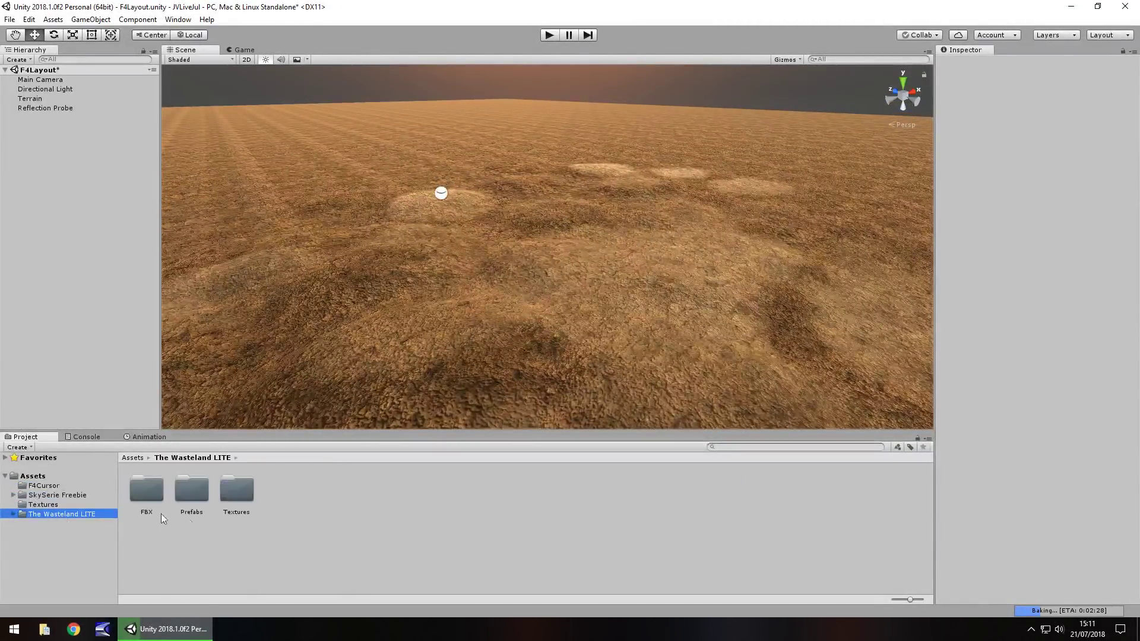
double_click(182, 489)
double_click(196, 496)
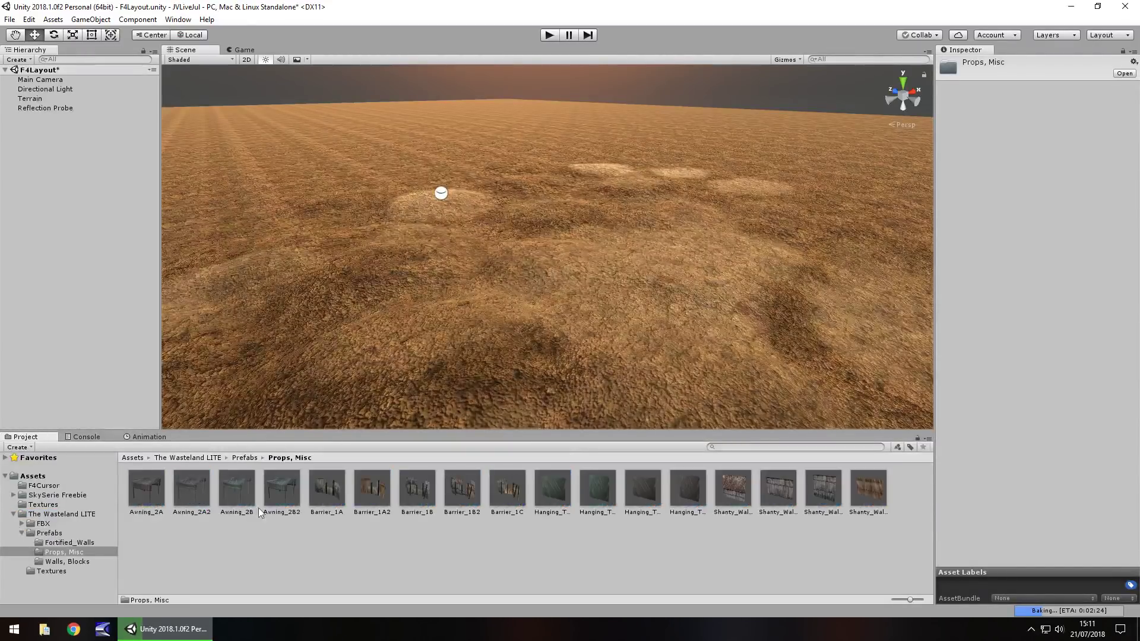
left_click_drag(276, 494, 539, 218)
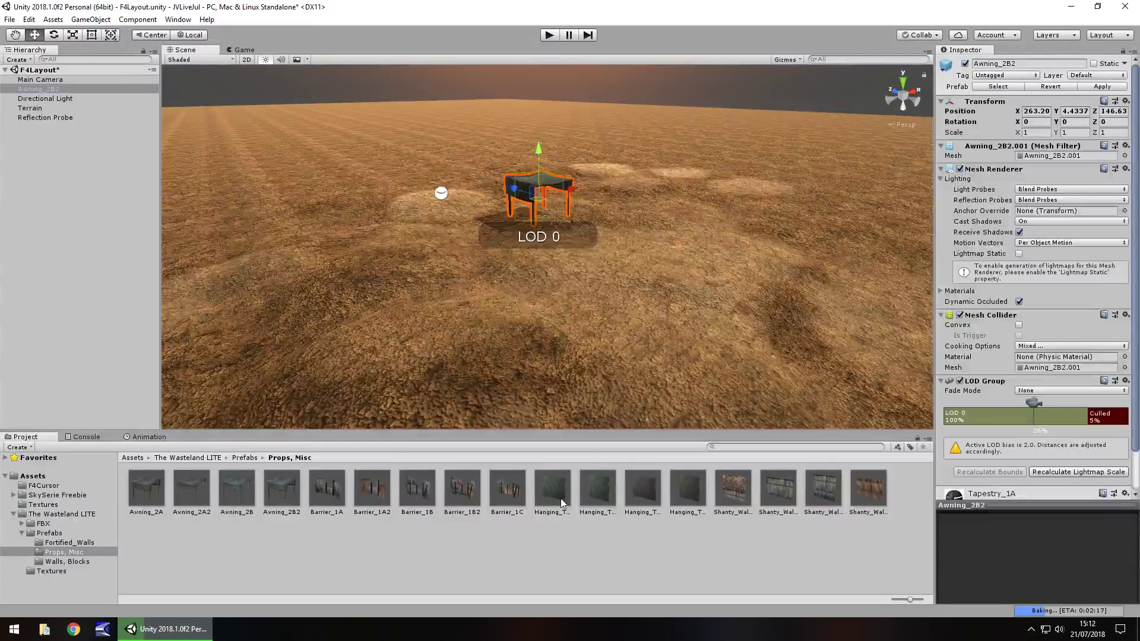
- Place a Shanty_Wall_Board_1A2 prefab beside the awning and set its scale to 3 on all axes
left_click_drag(772, 492, 619, 219)
left_click(1036, 132)
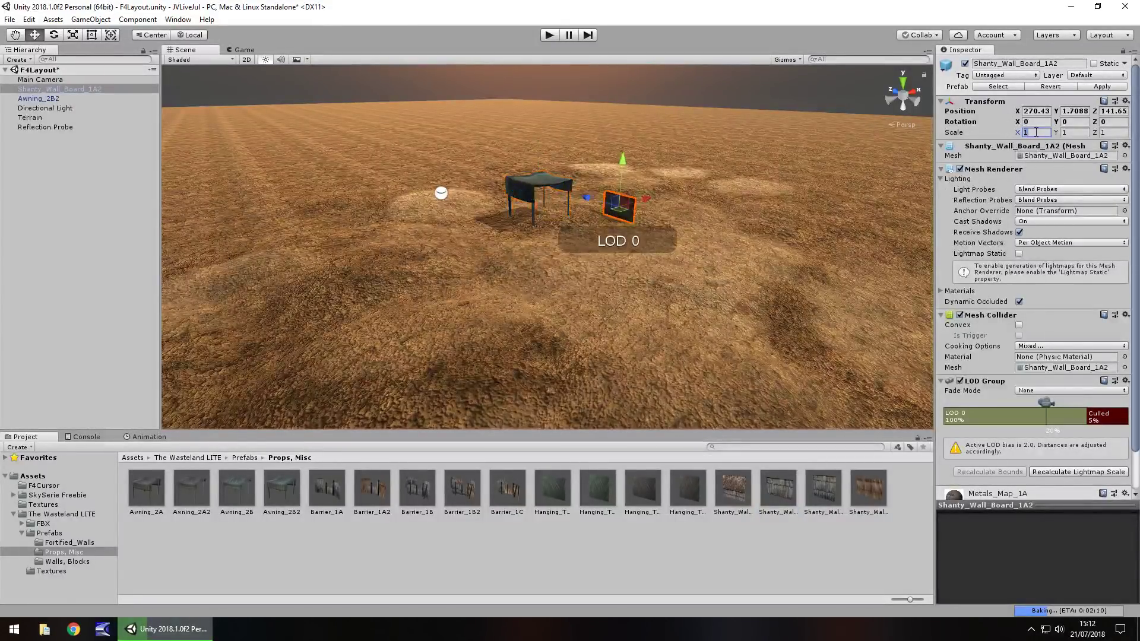
type("3")
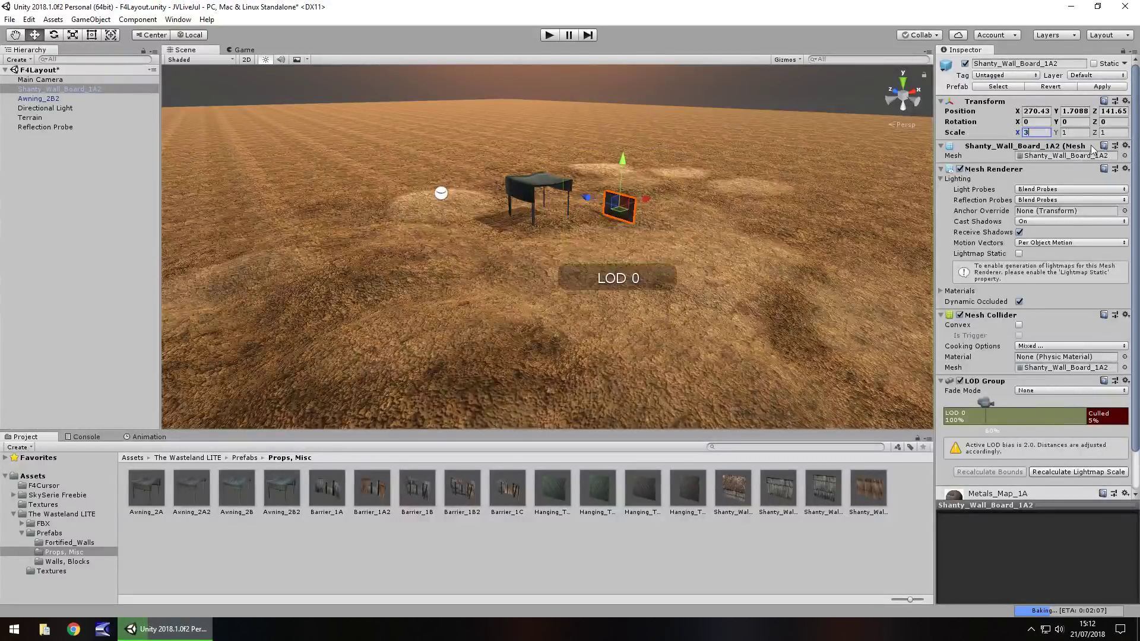
left_click(1075, 131)
type("3")
key("Tab")
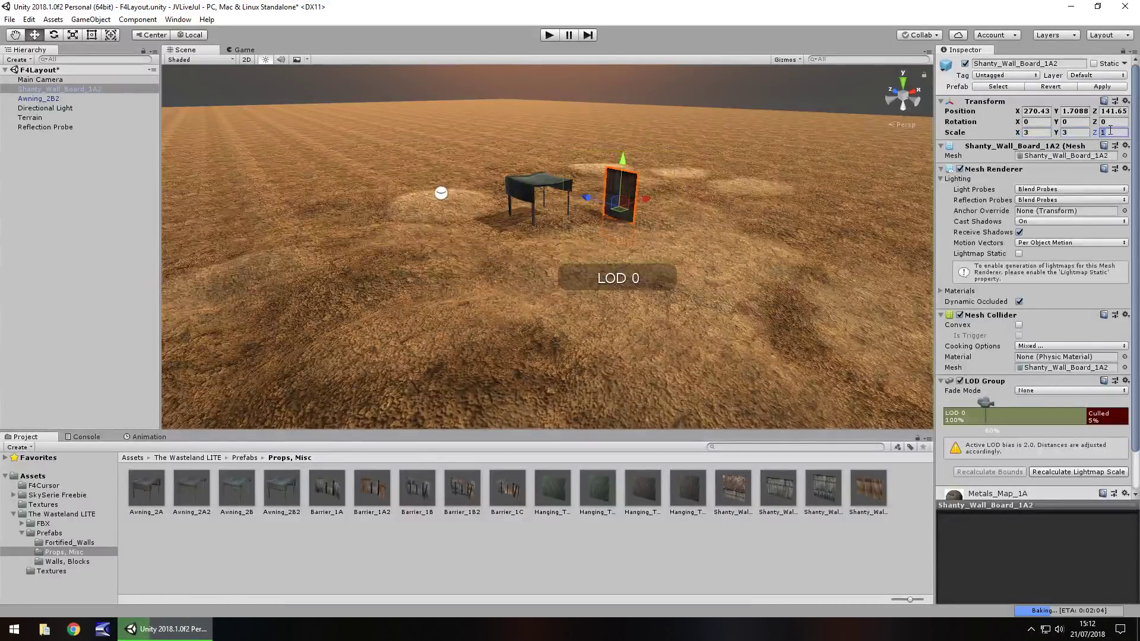
type("3")
- Raise the shanty wall board to a height of about Y 2.86
right_click_drag(647, 220, 475, 243)
left_click_drag(537, 179, 534, 156)
right_click_drag(535, 156, 552, 223)
scroll(1036, 439, "down", 3)
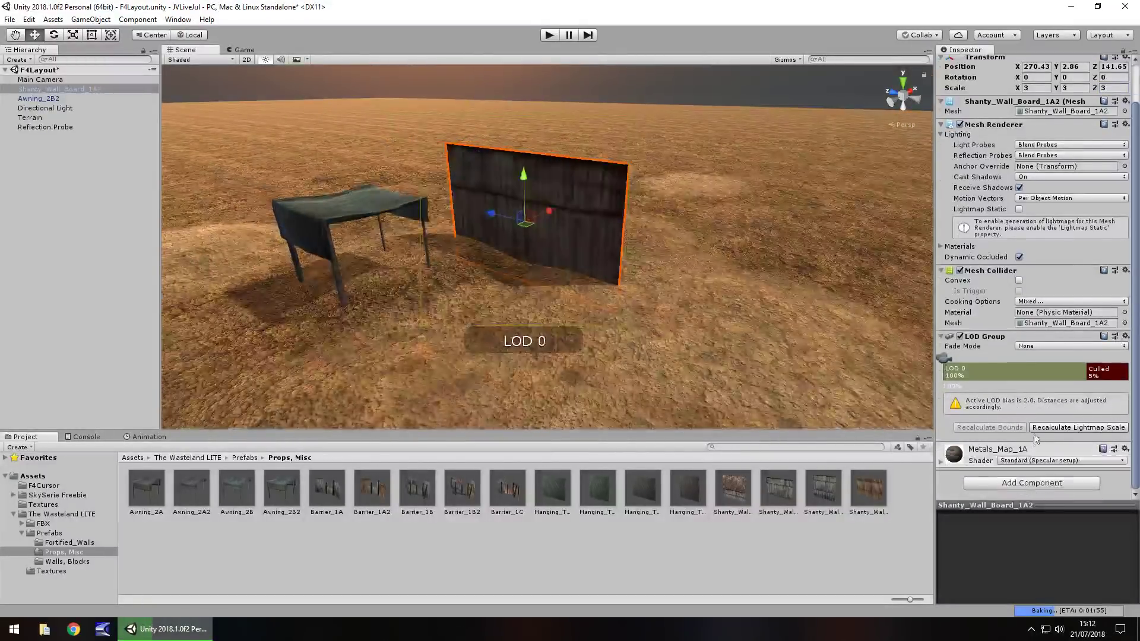
- Add a Box Collider component to the shanty wall board and save the scene
left_click(1026, 483)
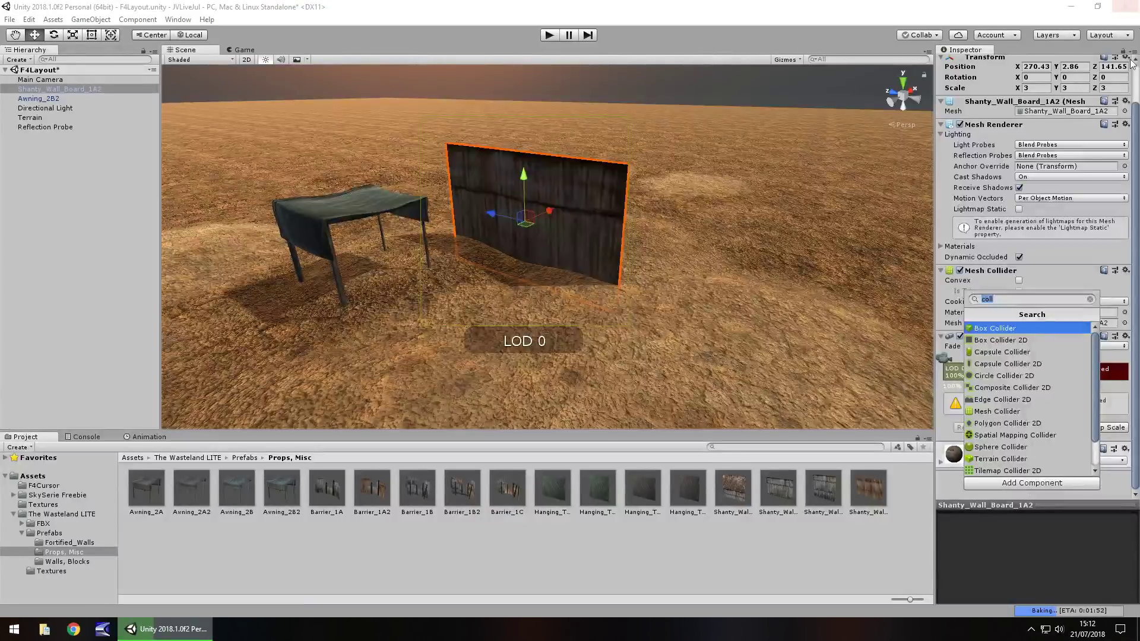
left_click(1007, 329)
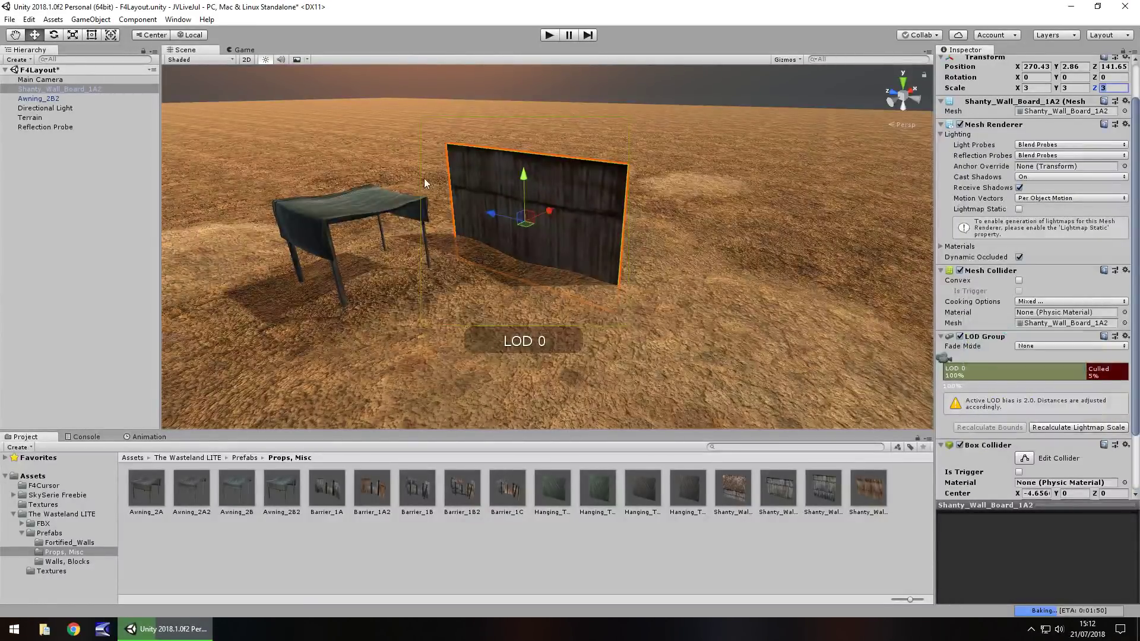
key("ctrl+s")
- Move the shanty wall board closer to the awning, to about Z 143.16, and disable its LOD Group
mouse_move(492, 214)
left_mouse_down()
mouse_move(665, 252)
mouse_move(478, 212)
left_mouse_up()
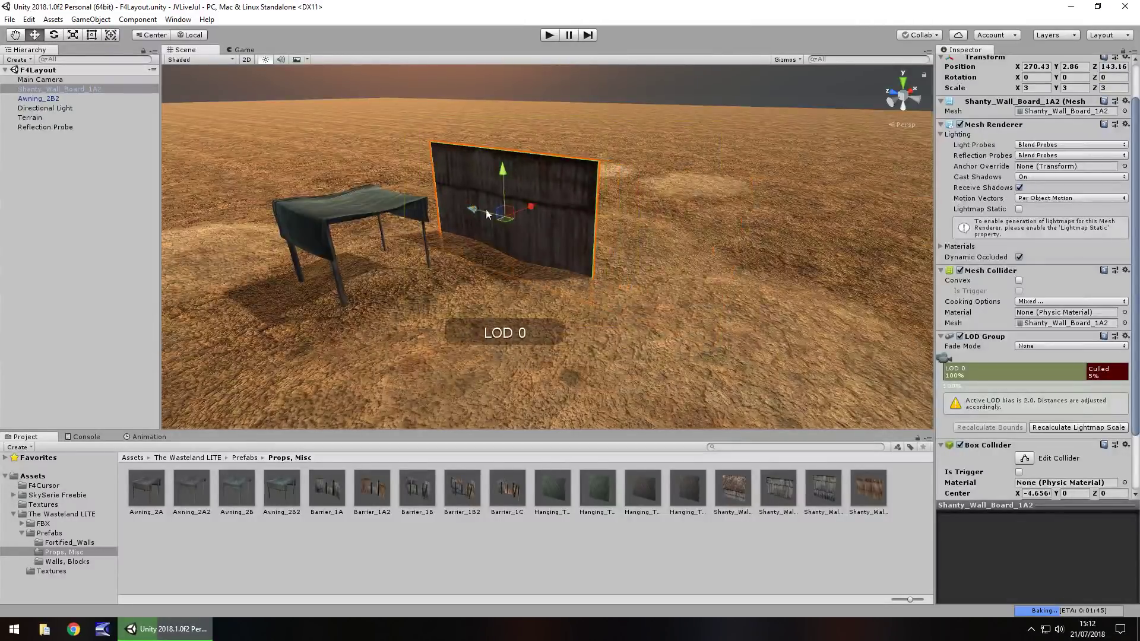
left_click(6, 137)
left_click(59, 88)
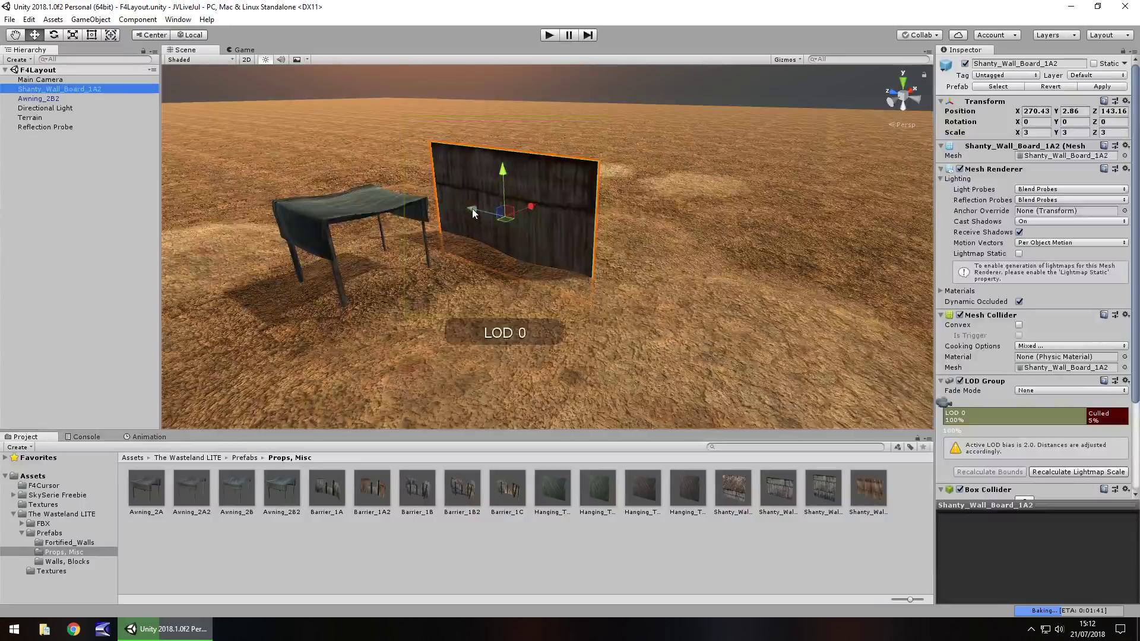
left_click(960, 380)
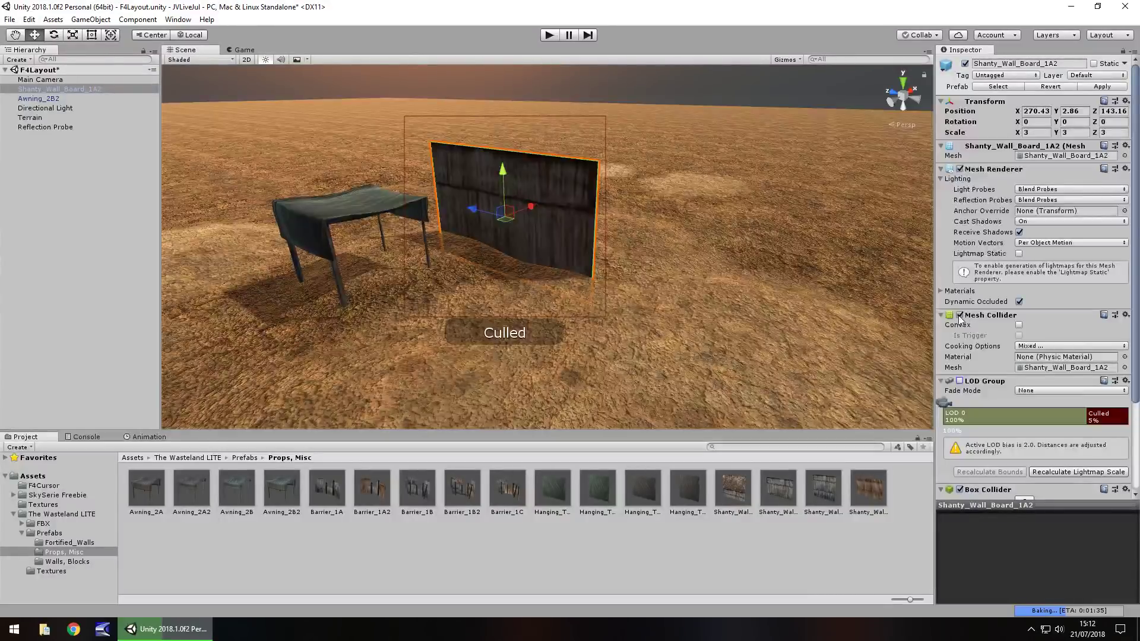
- Place a Concrete_Block_1E from the Walls, Blocks prefabs behind the awning and set its Y rotation to 90
left_click(42, 98)
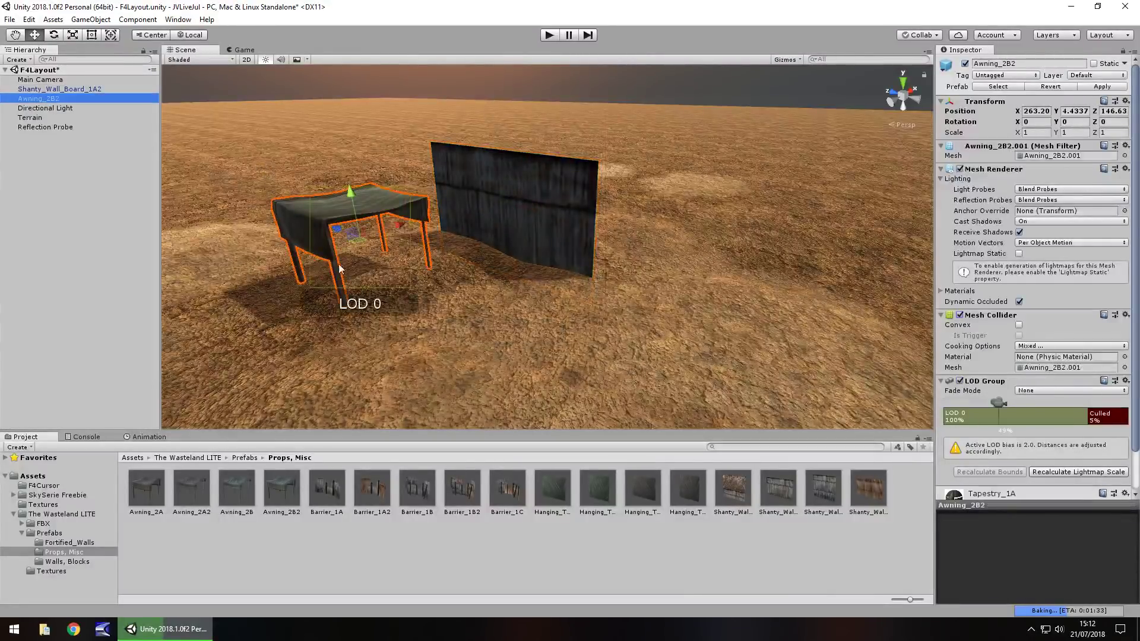
scroll(420, 330, "up", 3)
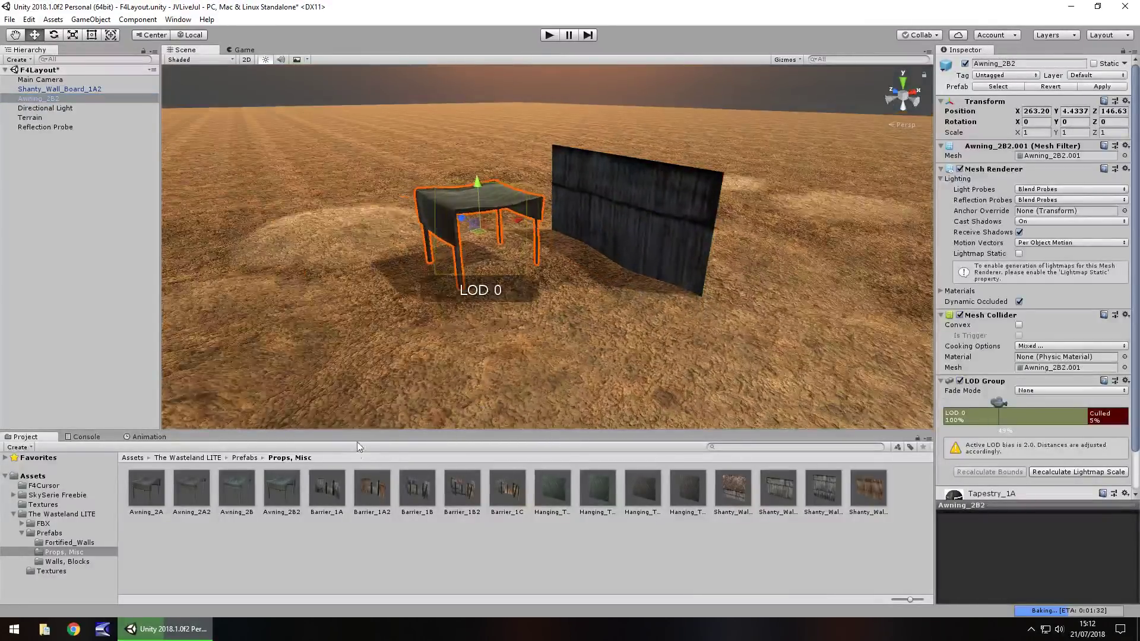
left_click(68, 562)
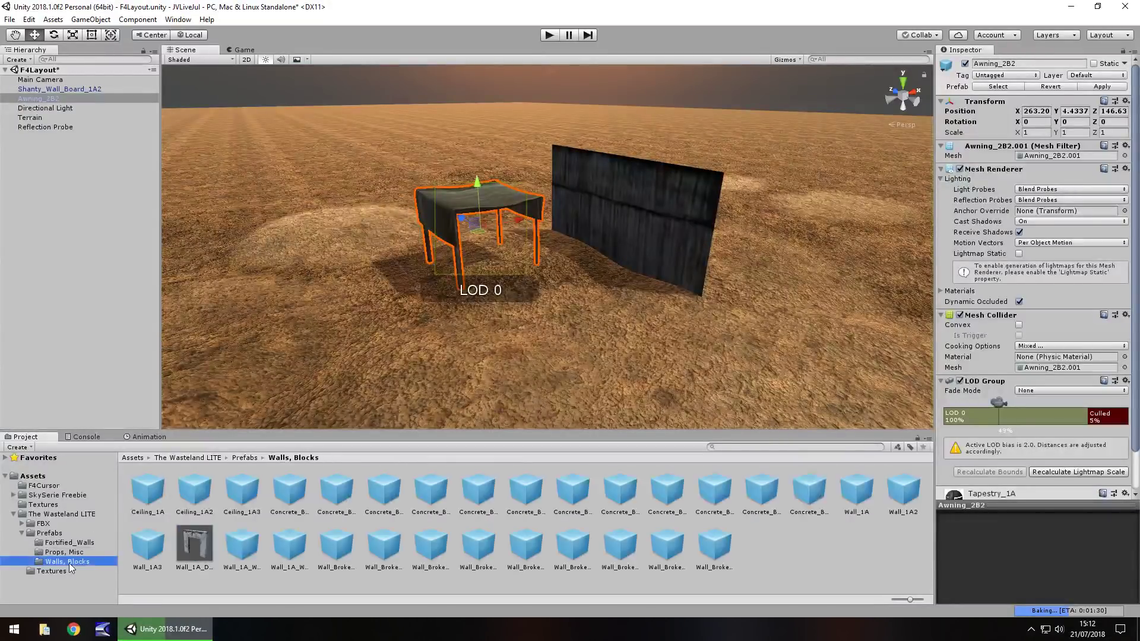
left_click_drag(655, 497, 348, 212)
left_click(1077, 122)
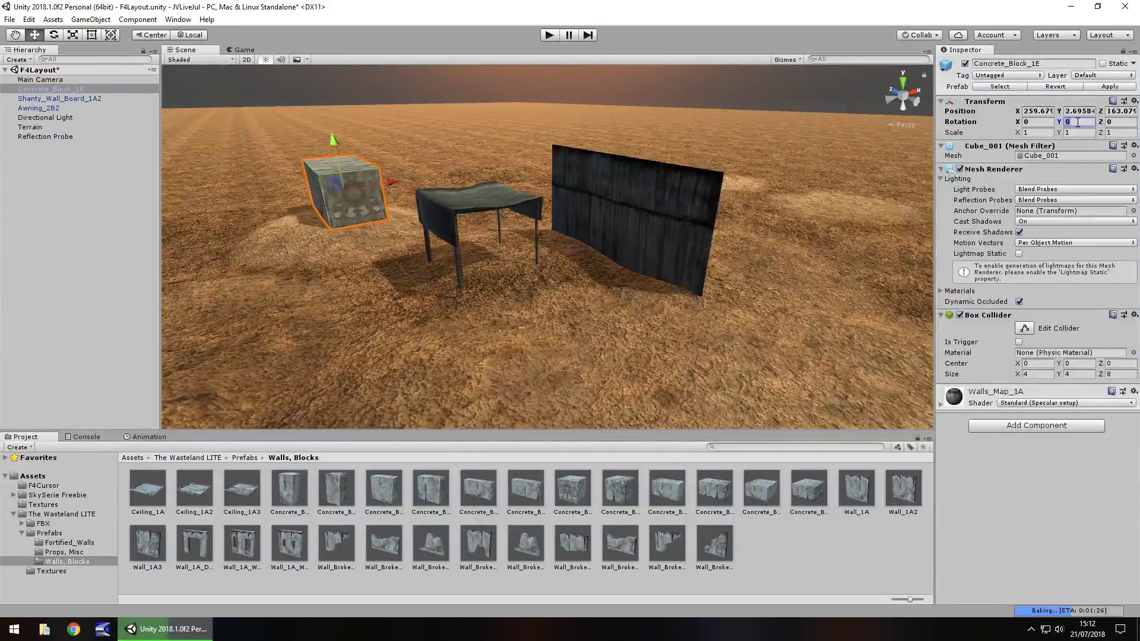
type("90")
- Set the concrete block's scale to 2 on the X, Y and Z axes
left_click(1045, 132)
type("2")
key("Tab")
type("2")
key("Tab")
type("2")
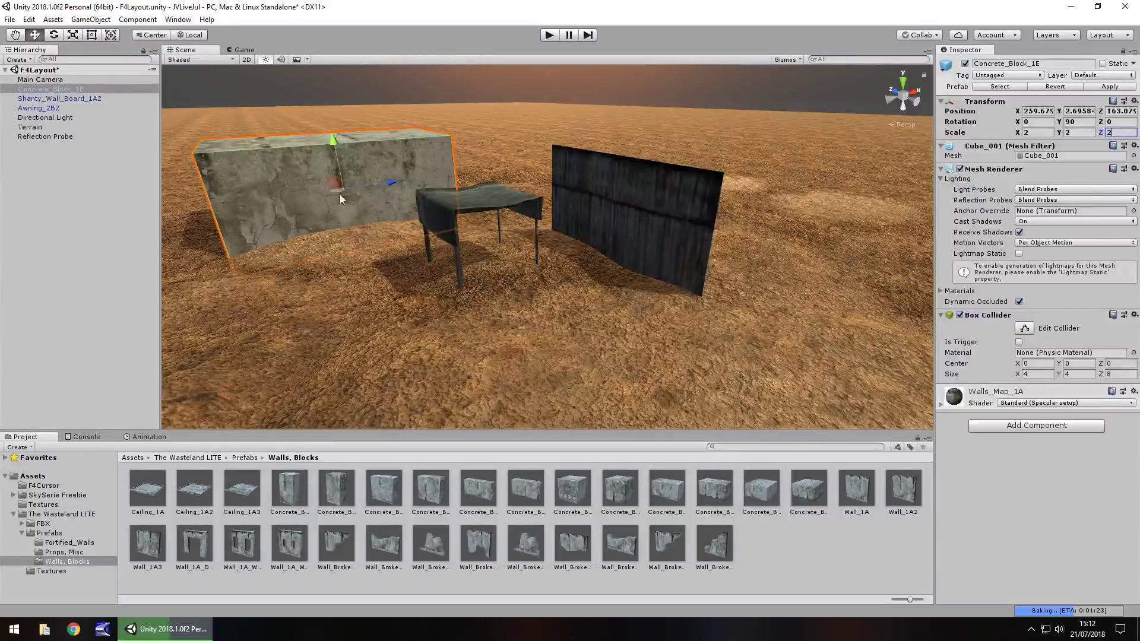
- Copy and paste the concrete block, move the copy to about X 275.68 to extend the wall, and set its Y rotation to -90
left_click(56, 80)
right_click(57, 90)
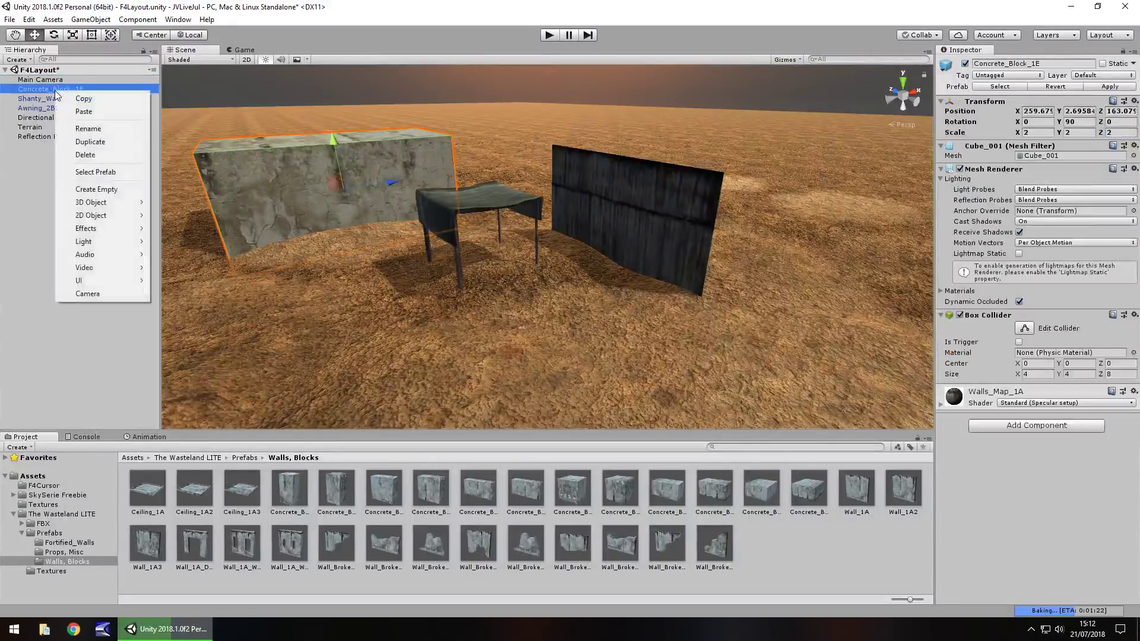
left_click(84, 98)
right_click(65, 162)
left_click(86, 181)
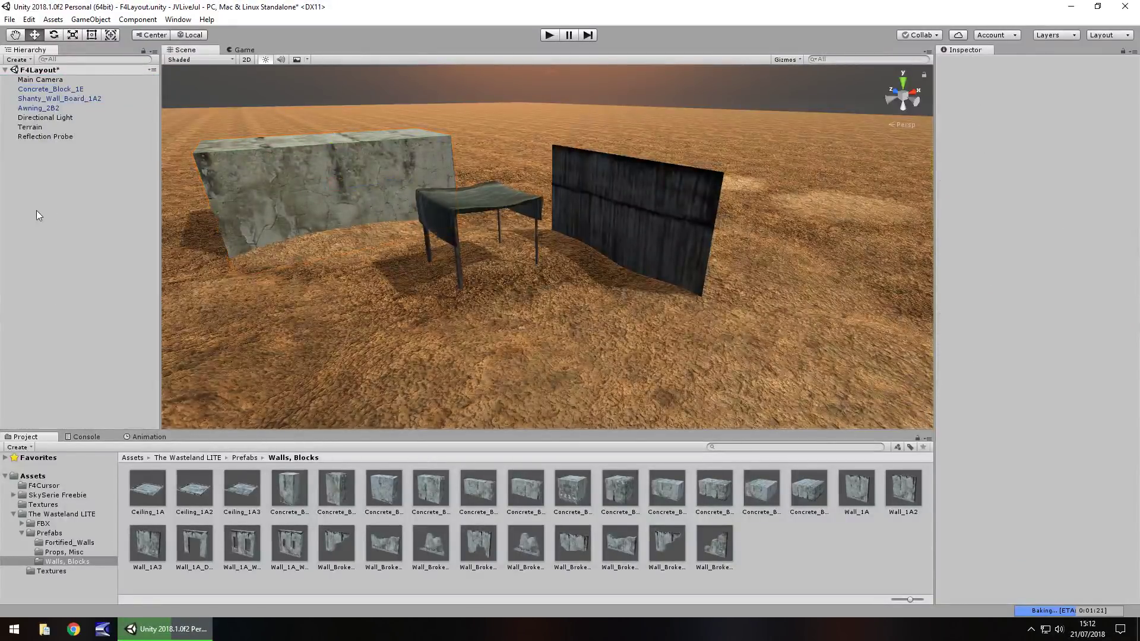
left_click(438, 178)
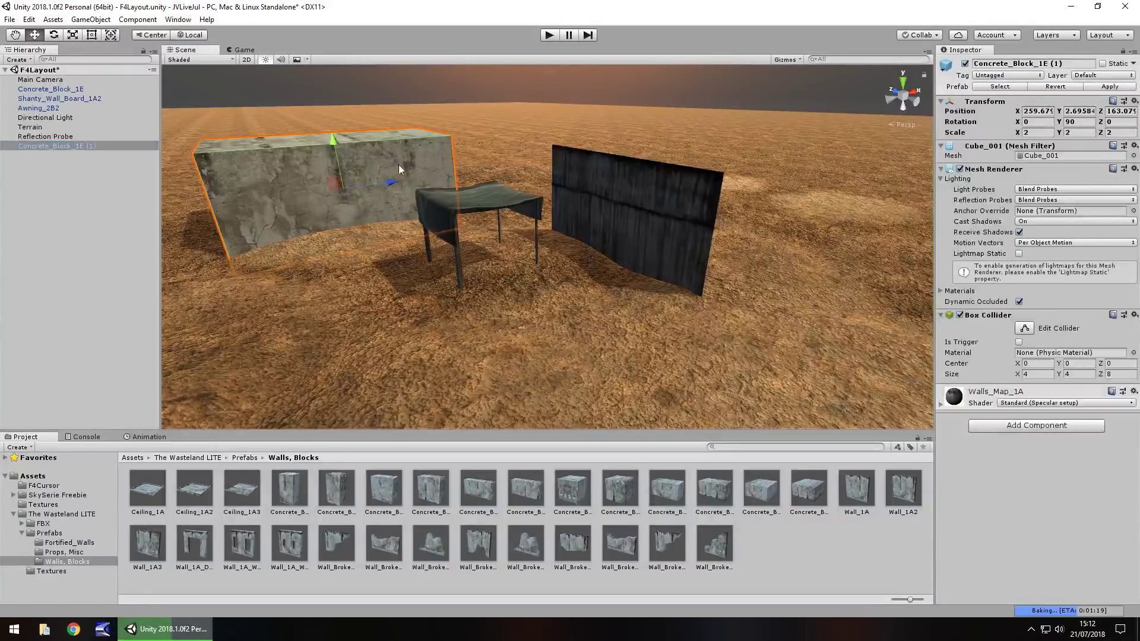
left_click_drag(393, 187, 603, 170)
left_click(1076, 122)
type("-90")
left_click(653, 118)
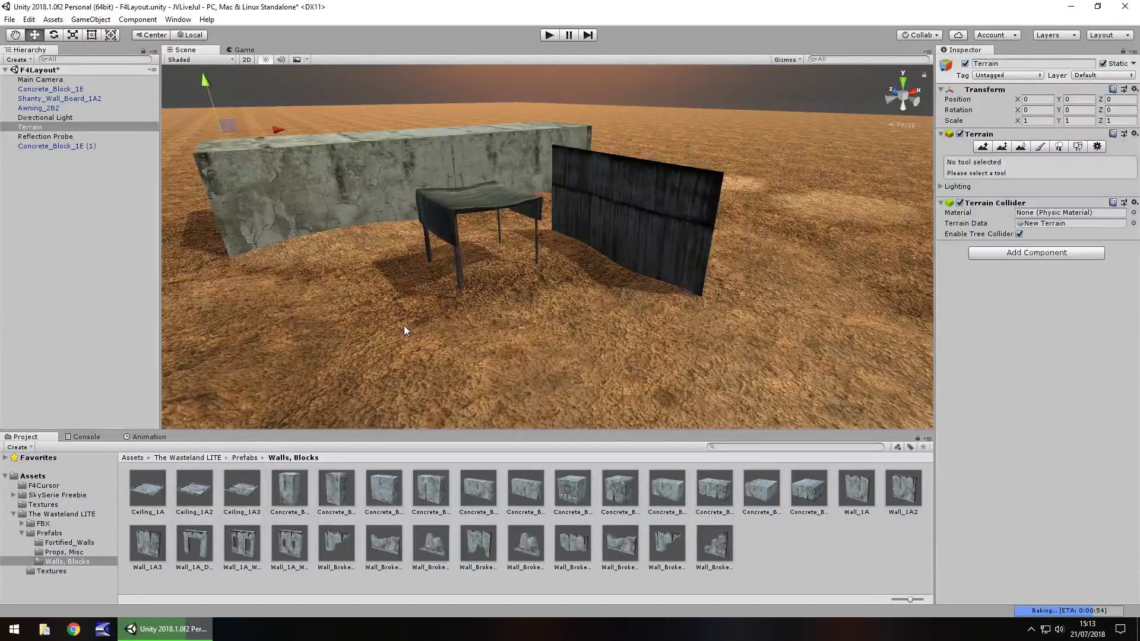
- Duplicate the second concrete block and move the duplicate to the wall's opposite end at about X 243.68
right_click_drag(394, 305, 516, 237)
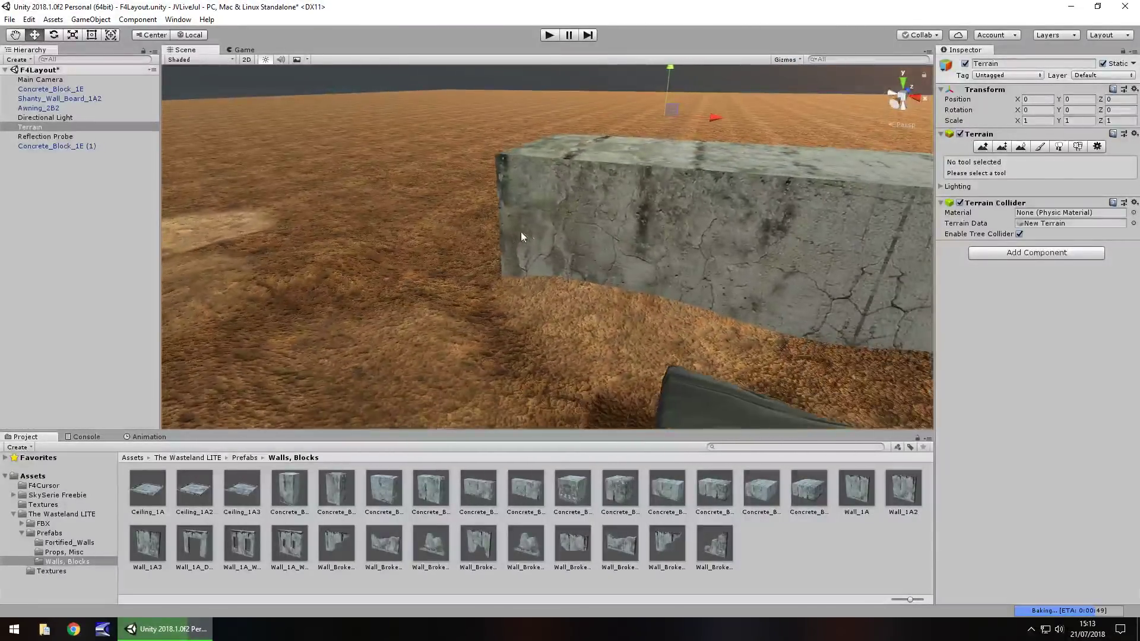
left_click(533, 229)
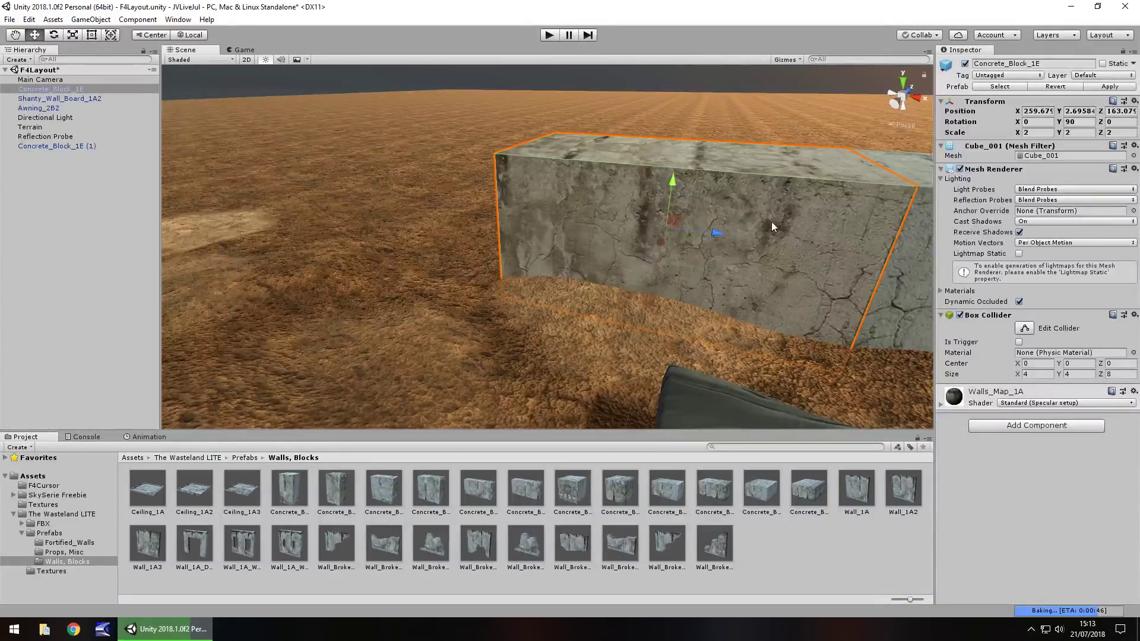
right_click_drag(742, 249, 784, 246)
left_click(839, 244)
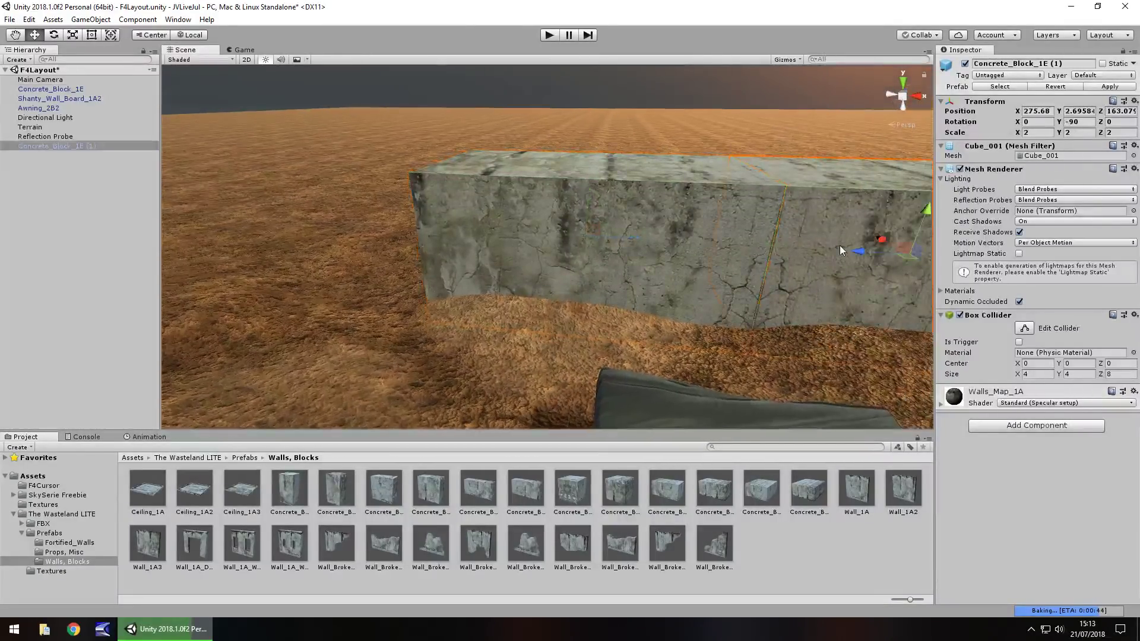
key("ctrl+d")
left_click_drag(859, 251, 221, 174)
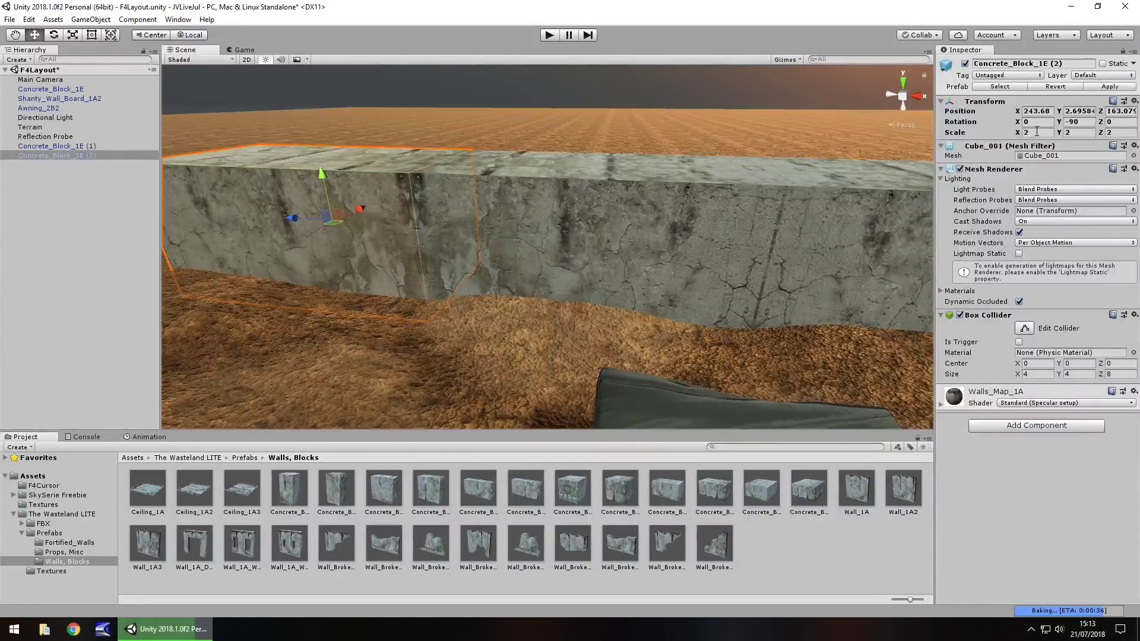
left_click(584, 81)
left_click_drag(586, 149, 410, 145, "alt")
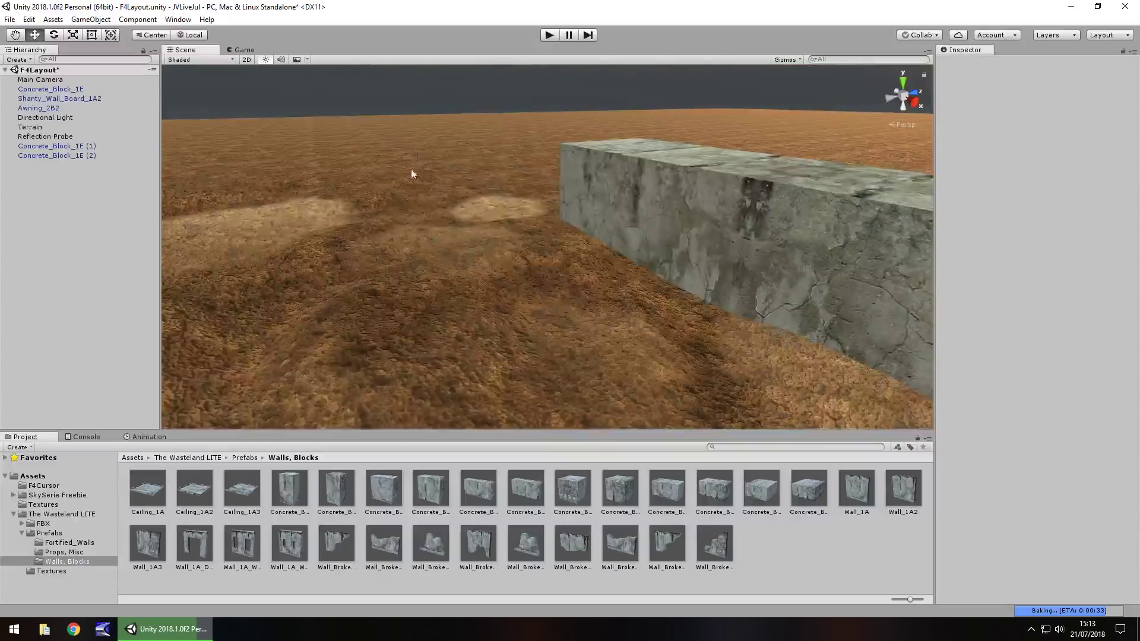
left_click_drag(546, 221, 729, 225, "alt")
- Set the Normal Map strength of the middle concrete block's Walls_Map_1A material to about 3.17
left_click(484, 205)
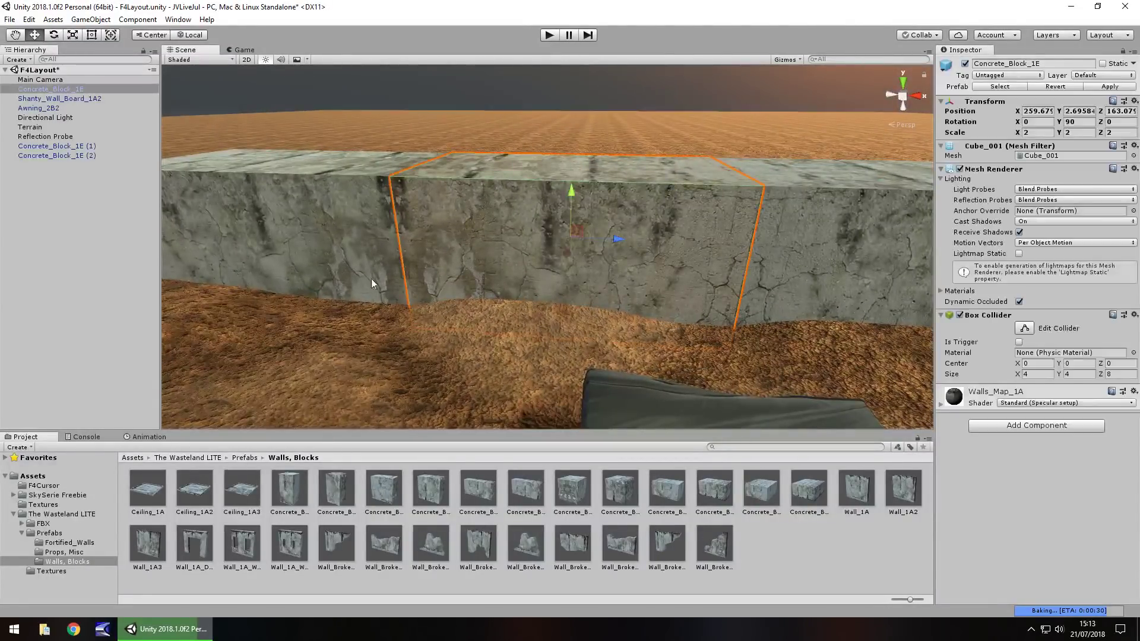
left_click(941, 405)
left_click(949, 445)
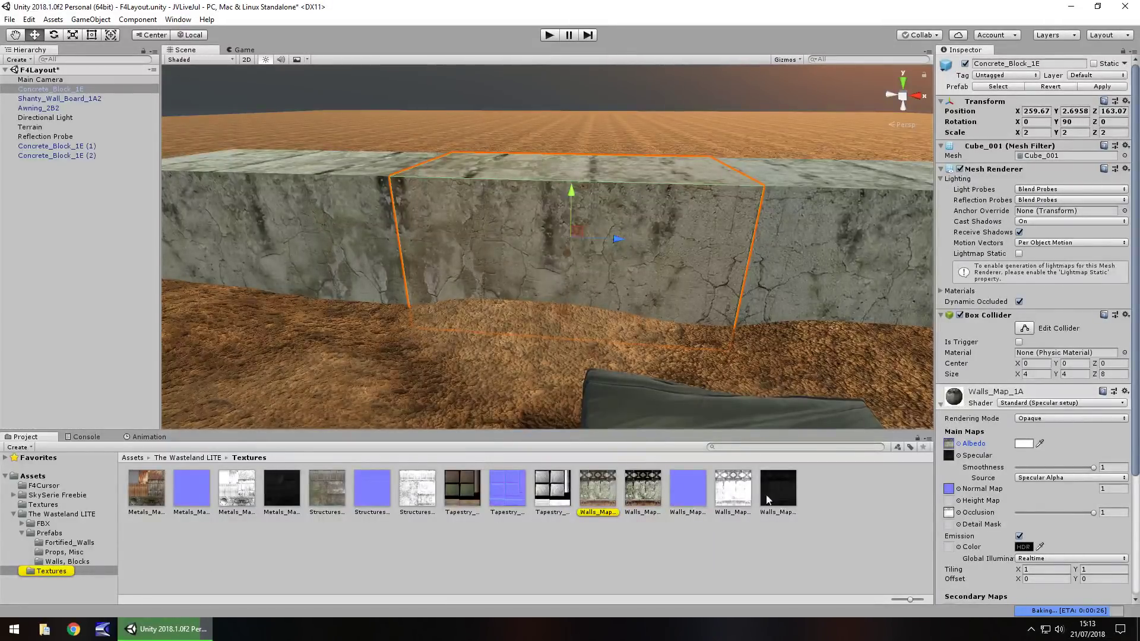
left_click_drag(1058, 494, 1089, 499)
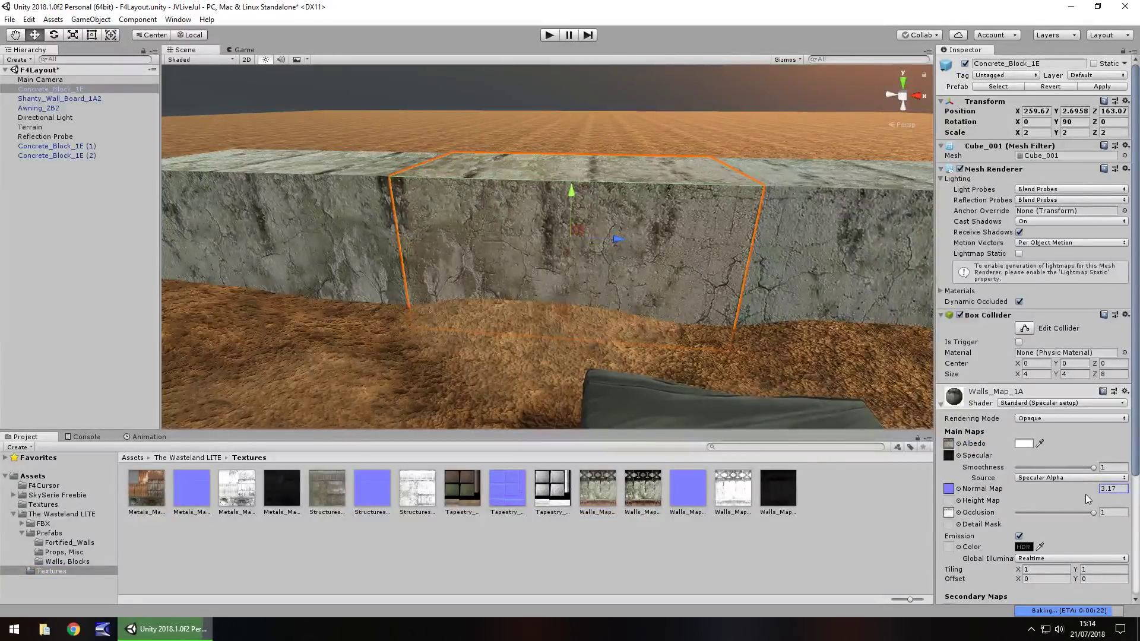
- Place the Fortified_Wall_1A prefab on the terrain beside the free end of the concrete block wall and set its Y rotation to 90
right_click_drag(756, 290, 645, 272)
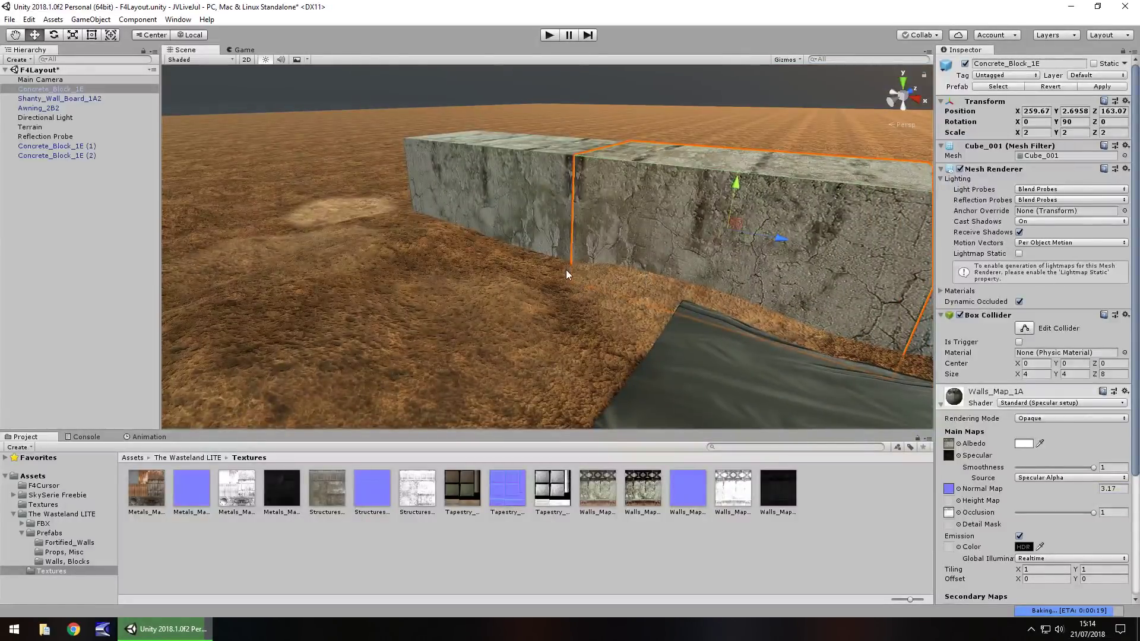
right_click_drag(565, 283, 549, 277)
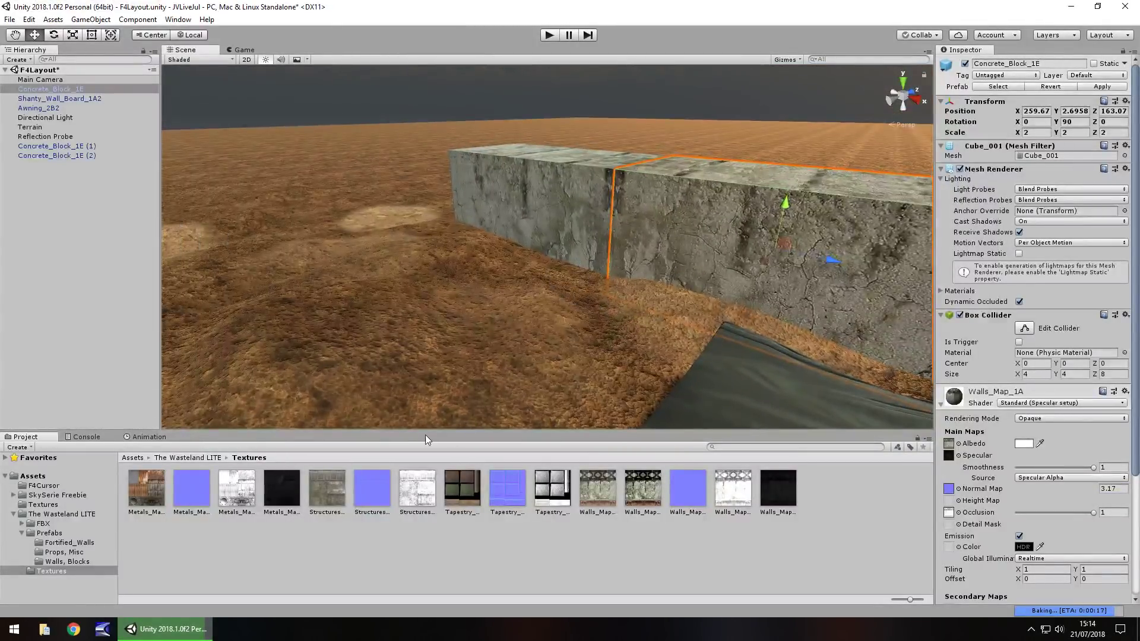
left_click(66, 554)
key("Up")
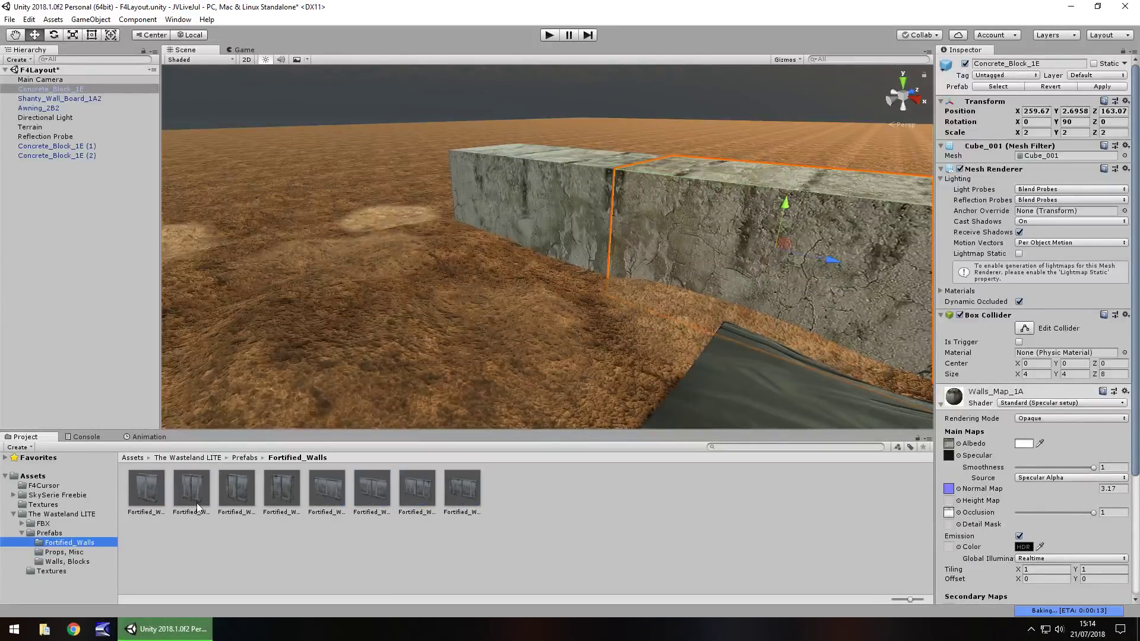
left_click_drag(181, 503, 400, 237)
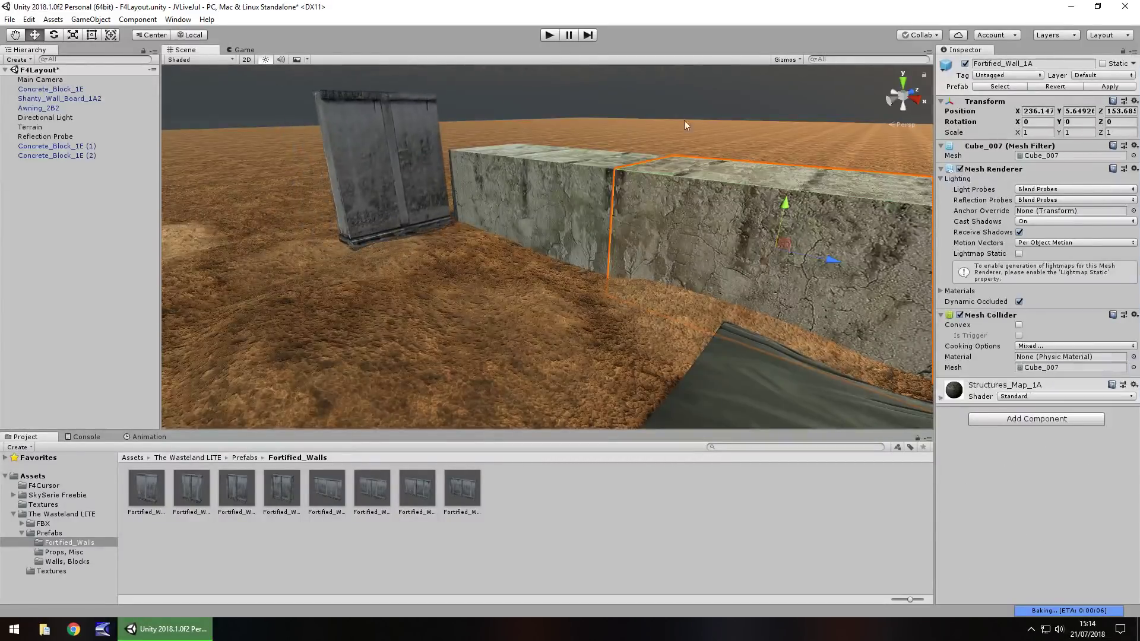
left_click(1071, 121)
type("90")
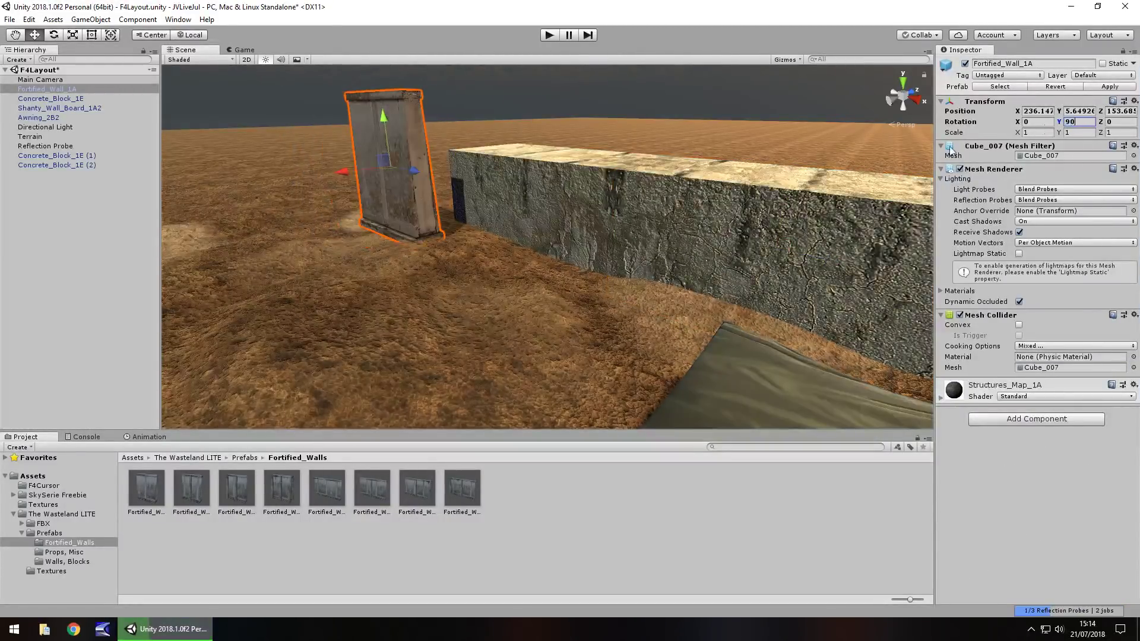
- Disable the LOD Group component on the awning and collapse it
right_click_drag(523, 209, 554, 252)
left_click(558, 256)
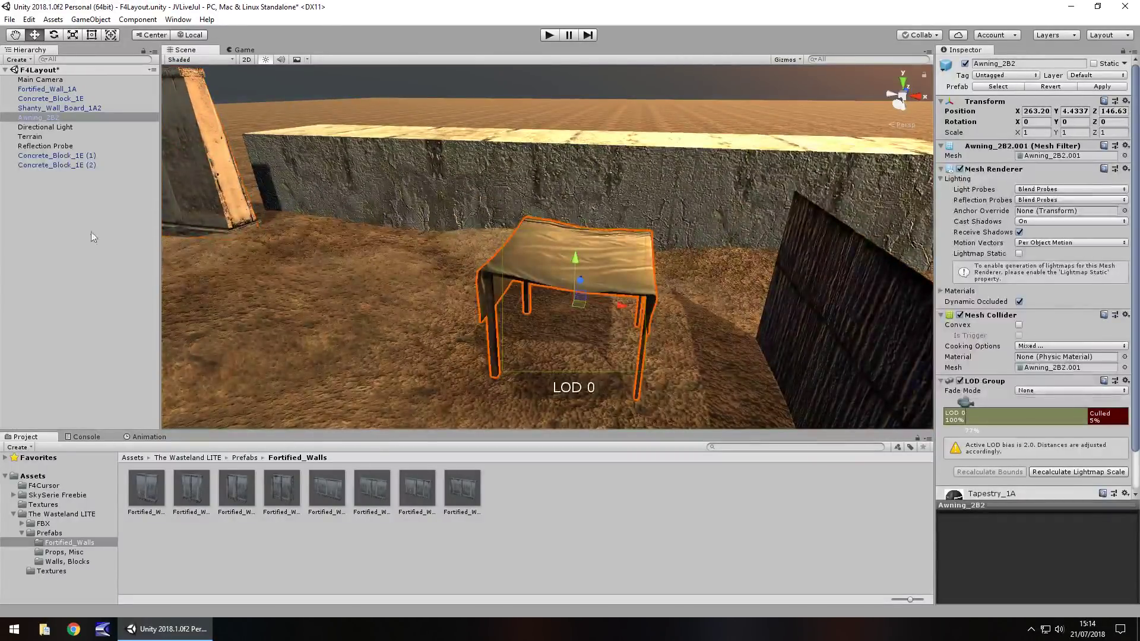
left_click(960, 381)
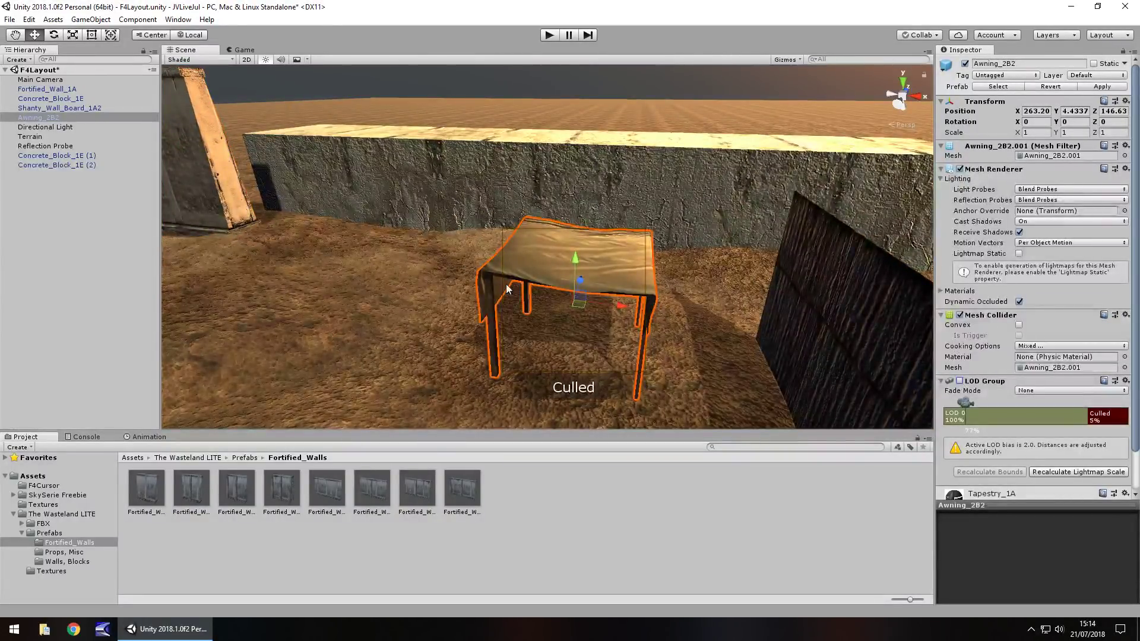
scroll(1048, 347, "down", 3)
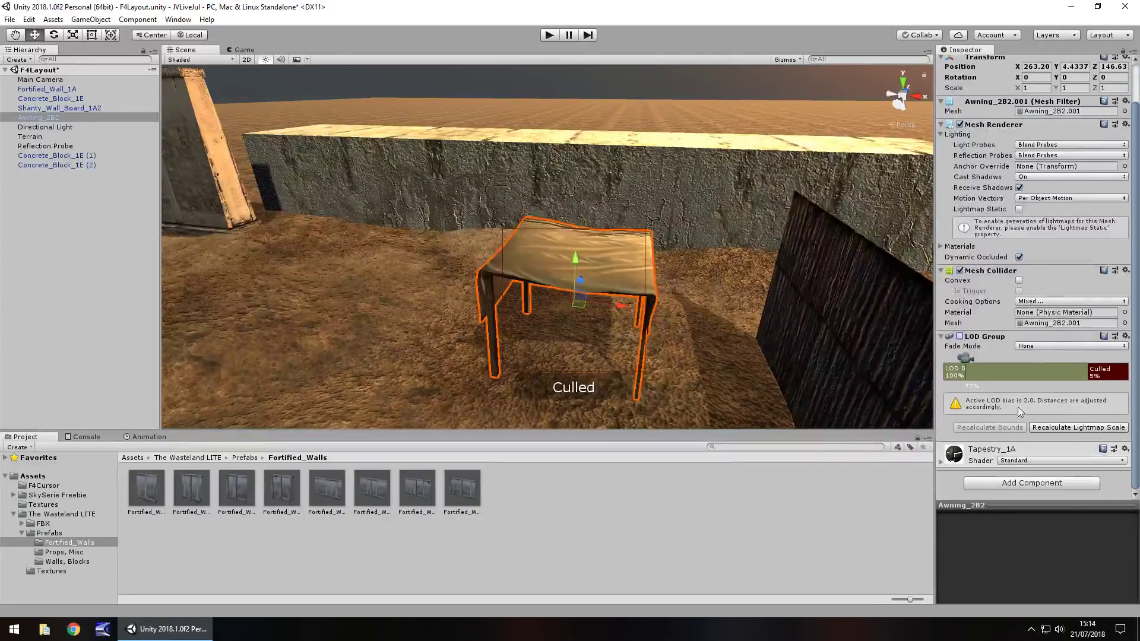
left_click(941, 336)
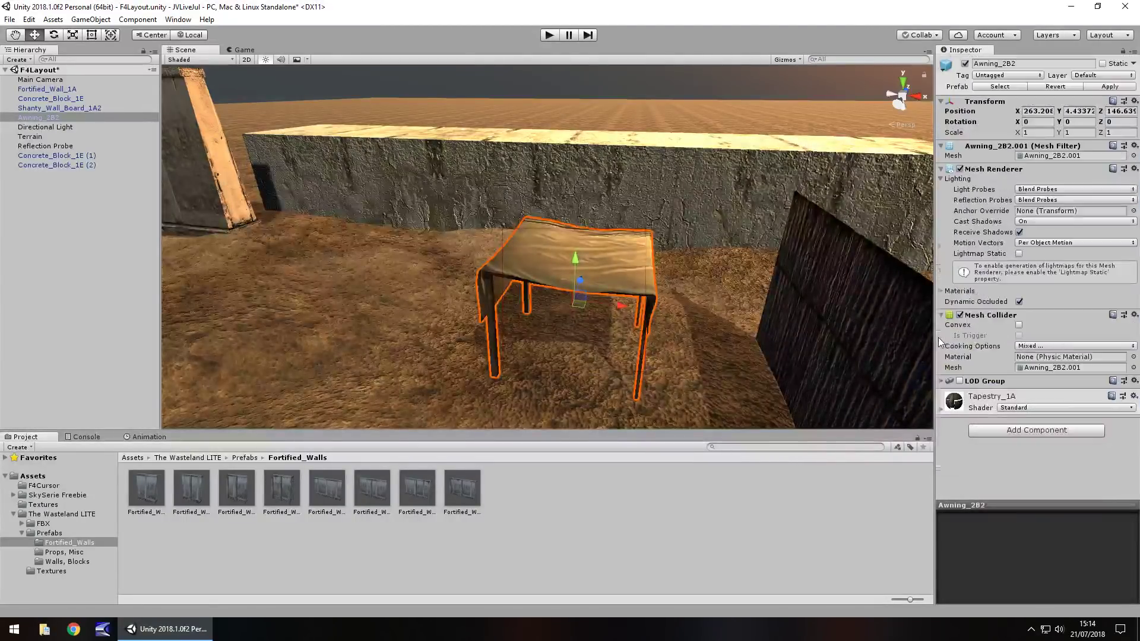
- Set the Normal Map strength of the awning's Tapestry_1A material to about 3.24
left_click(943, 409)
scroll(1008, 450, "down", 3)
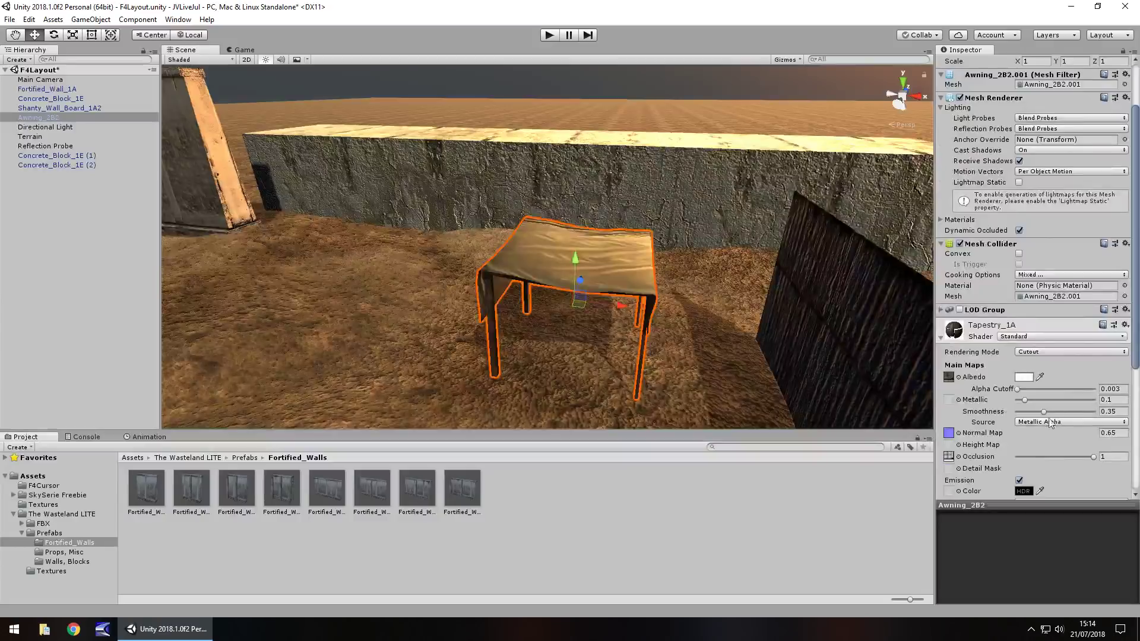
left_click_drag(1058, 432, 1088, 437)
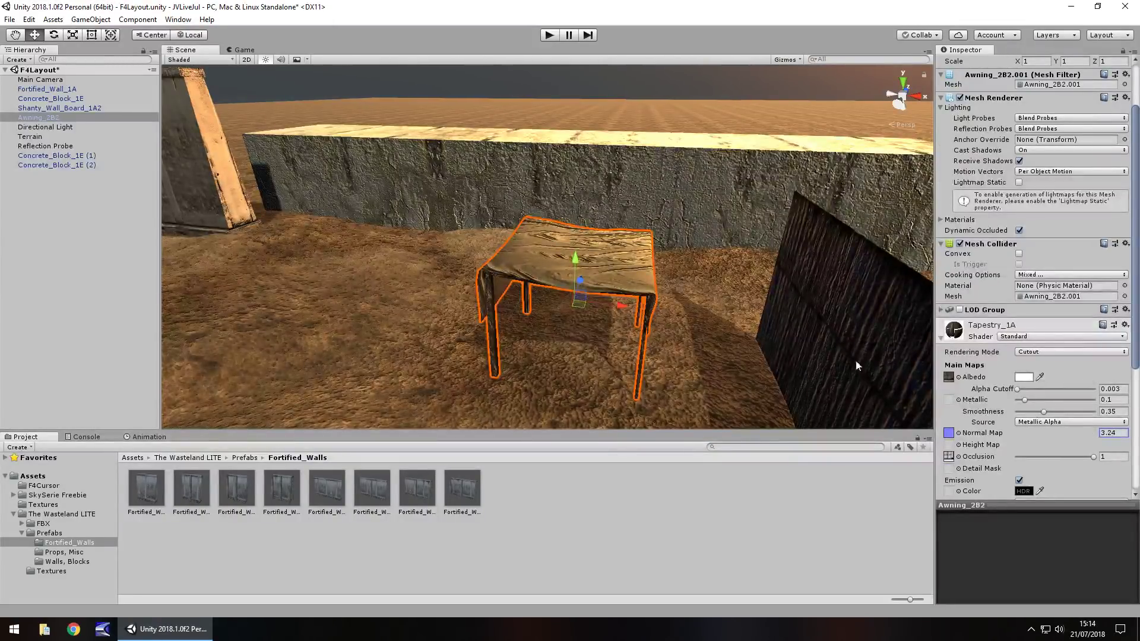
- Place the Wall_Broken_1A2 prefab on the open ground near the fortified wall and set its X, Y and Z scale to 3
scroll(410, 193, "down", 3)
key("Left")
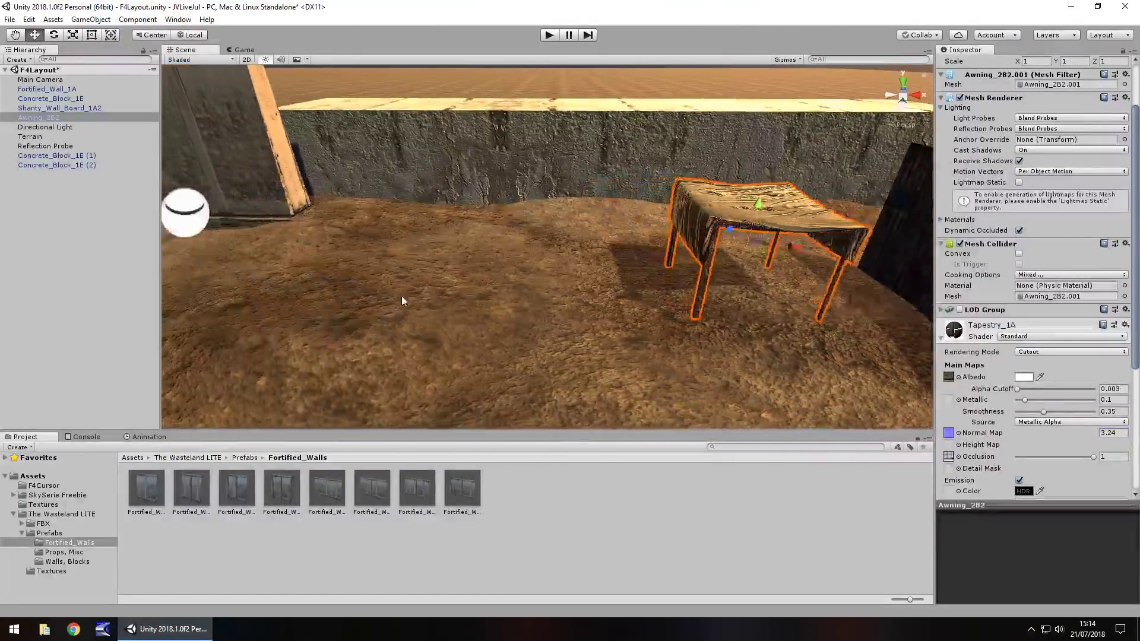
left_click(72, 561)
left_click_drag(525, 544, 364, 286)
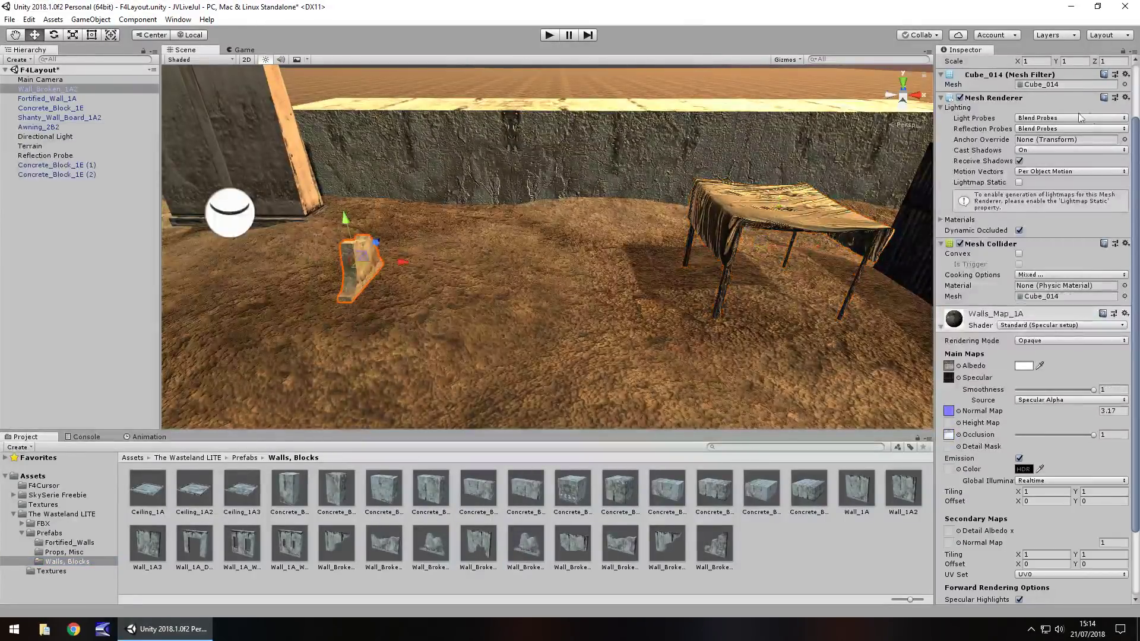
scroll(1088, 113, "up", 5)
left_click(1038, 133)
type("3")
key("Tab")
type("3")
key("Tab")
type("3")
key("Return")
key("f")
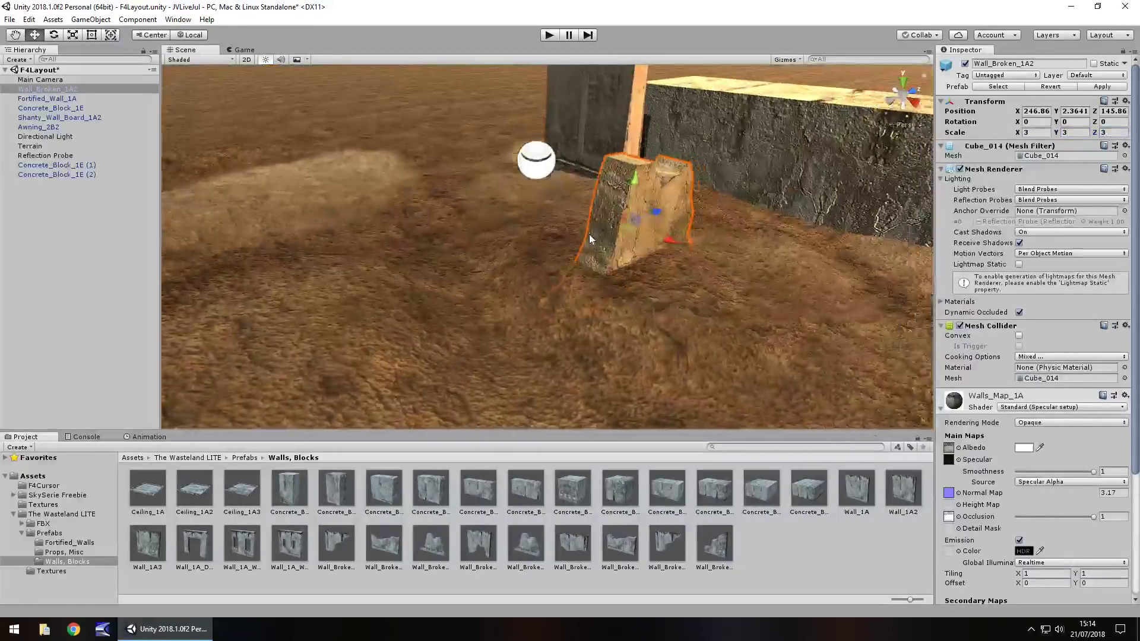
left_click_drag(585, 252, 715, 225)
left_click(394, 554)
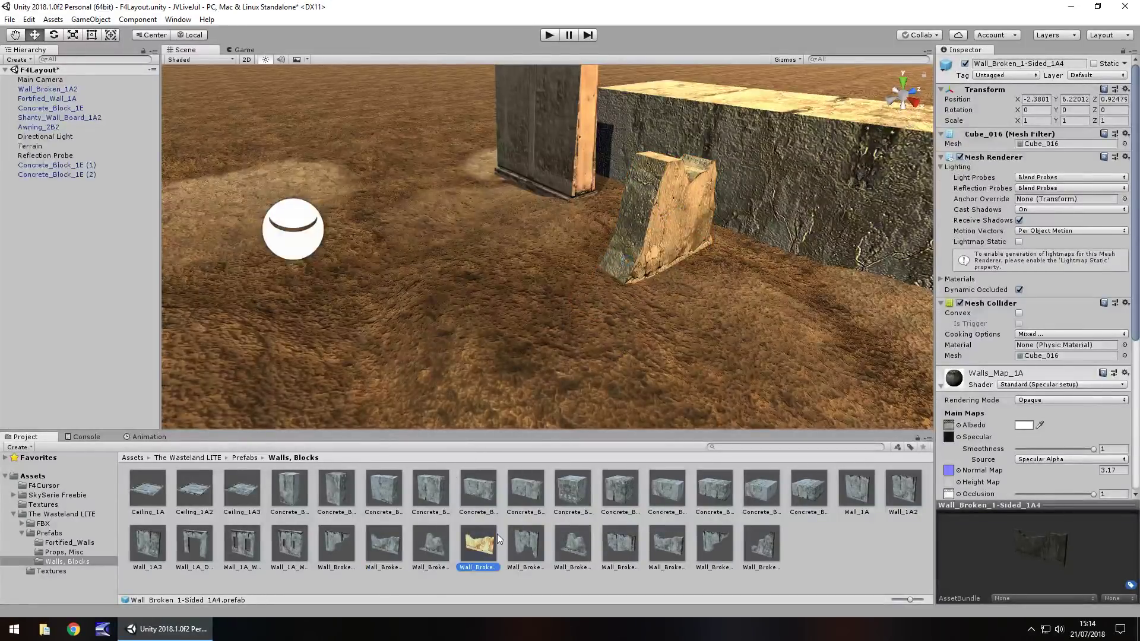
key("Delete")
left_click(603, 339)
- Place the Wall_Broken_1-Sided_1A2 prefab next to the small broken wall and set its X, Y and Z scale to 3
left_click_drag(397, 560, 537, 309)
left_click(1033, 133)
type("3")
key("Tab")
type("3")
key("Tab")
type("3")
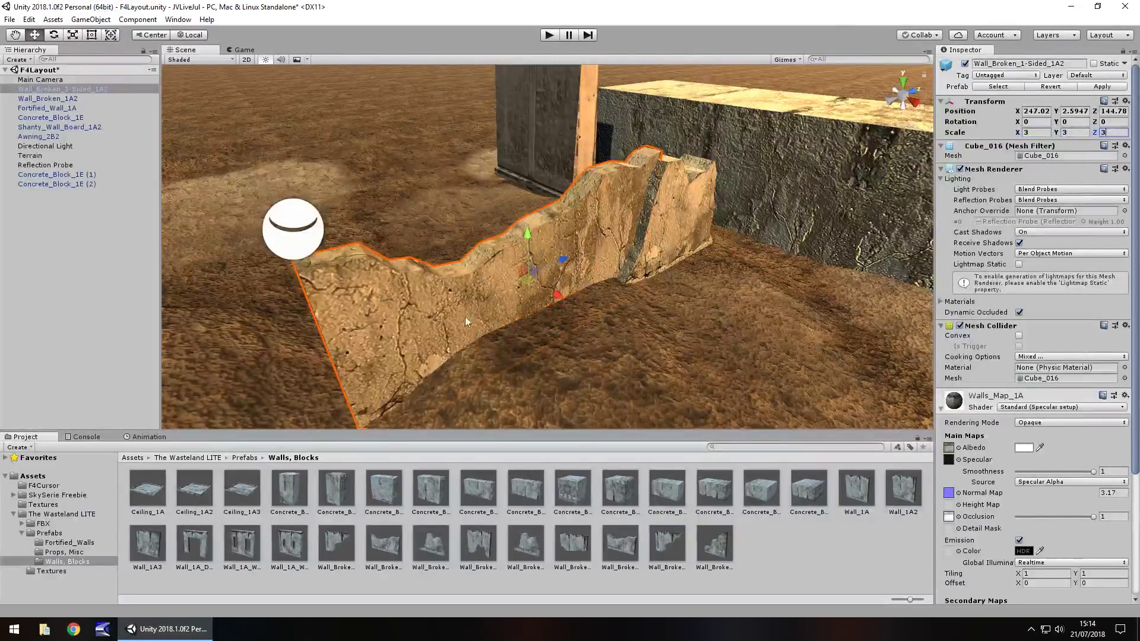
- Move the one-sided broken wall to about X 239.42, Z 134.2, and duplicate it end to end at about Z 146.2
left_click_drag(563, 260, 509, 293)
scroll(443, 314, "down", 10)
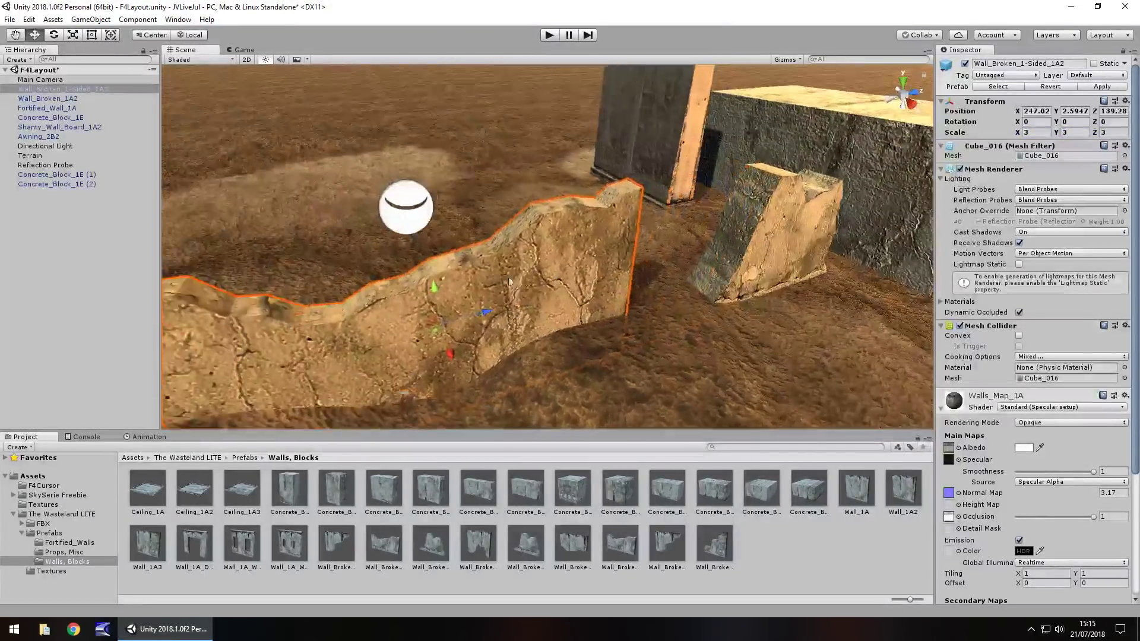
left_click_drag(640, 190, 448, 187)
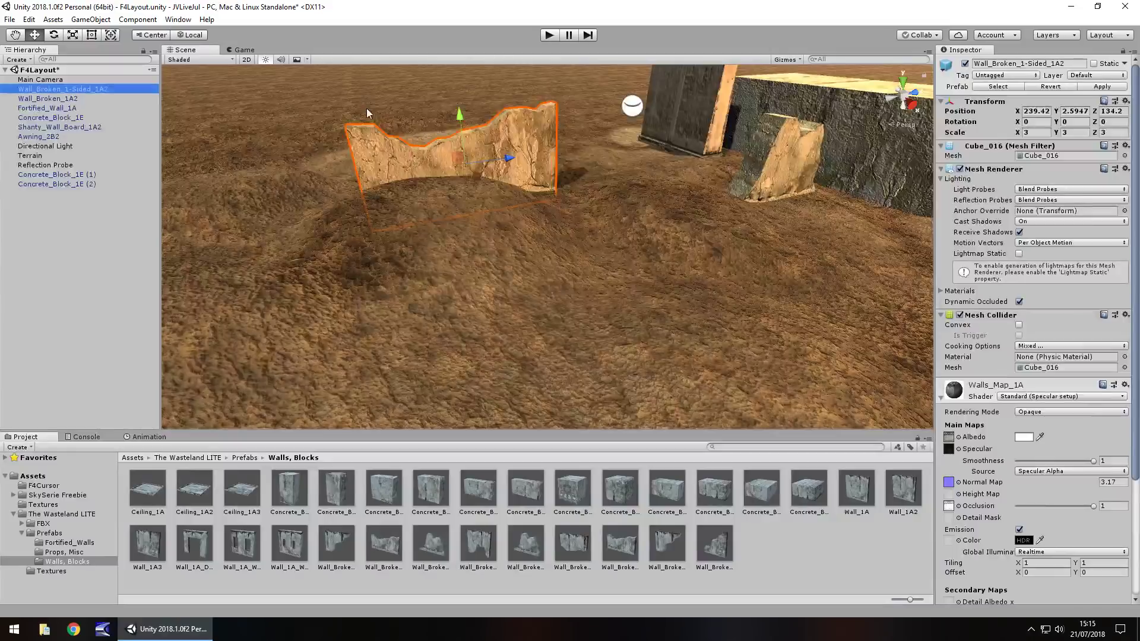
key("ctrl+d")
left_click_drag(497, 169, 700, 154)
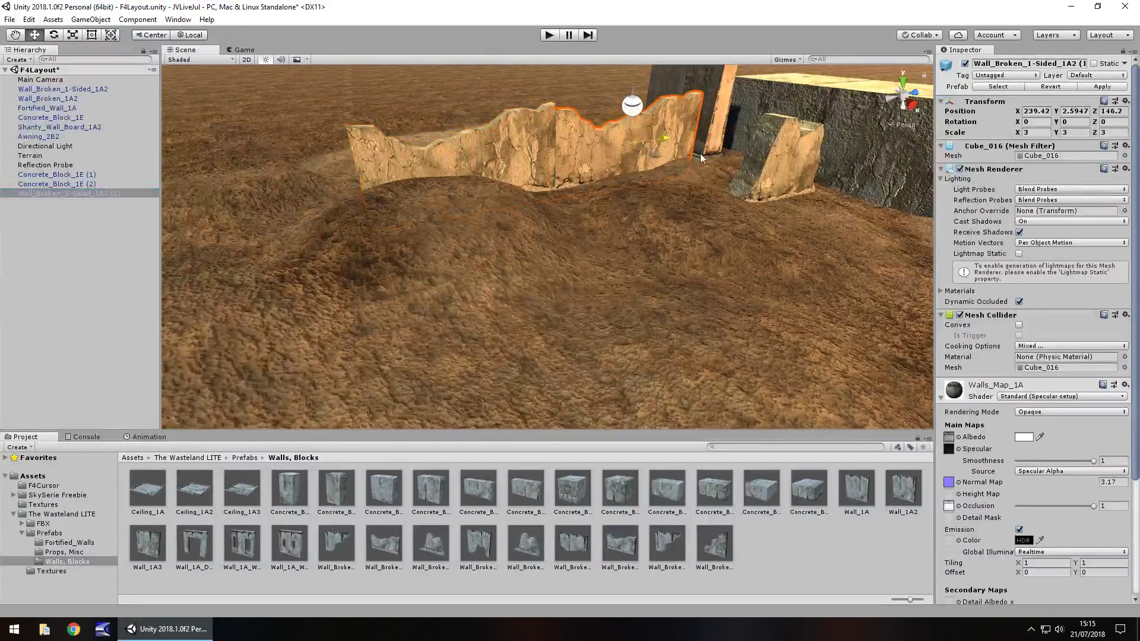
- Try a Y rotation of 180 on the duplicated broken wall, check it from the inner side and revert it
type("180")
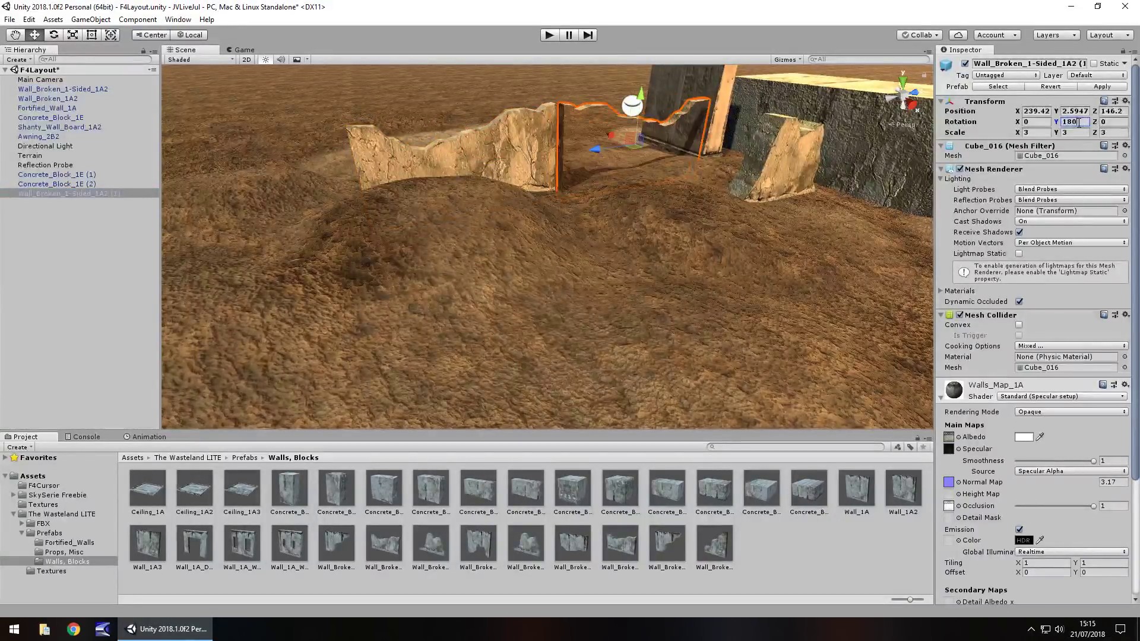
right_click_drag(638, 165, 552, 220)
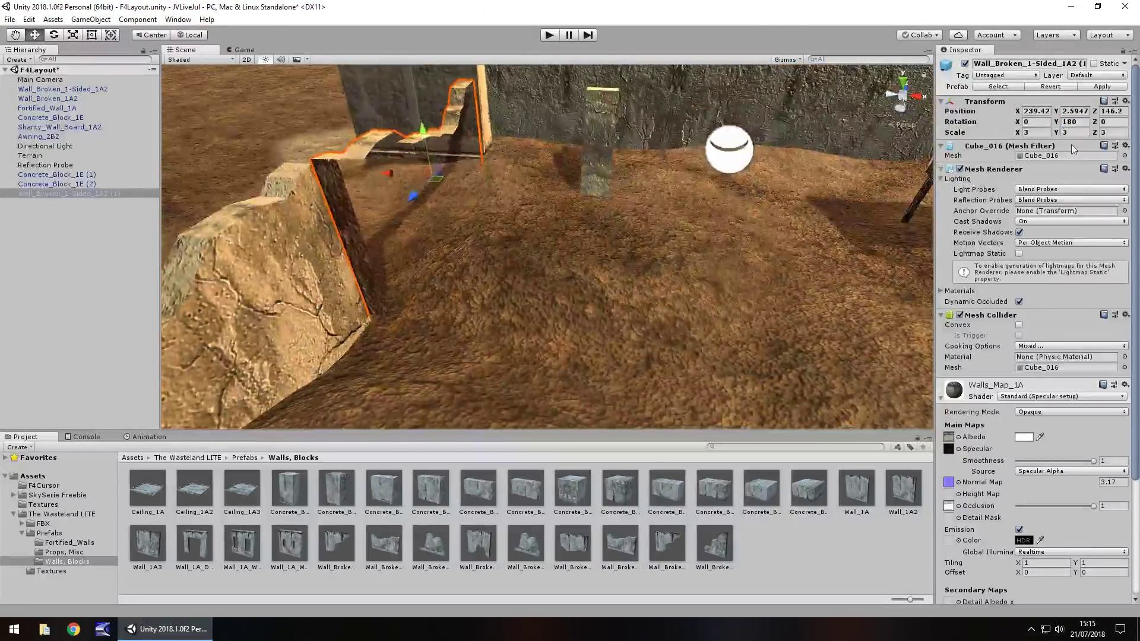
right_click_drag(683, 237, 446, 259)
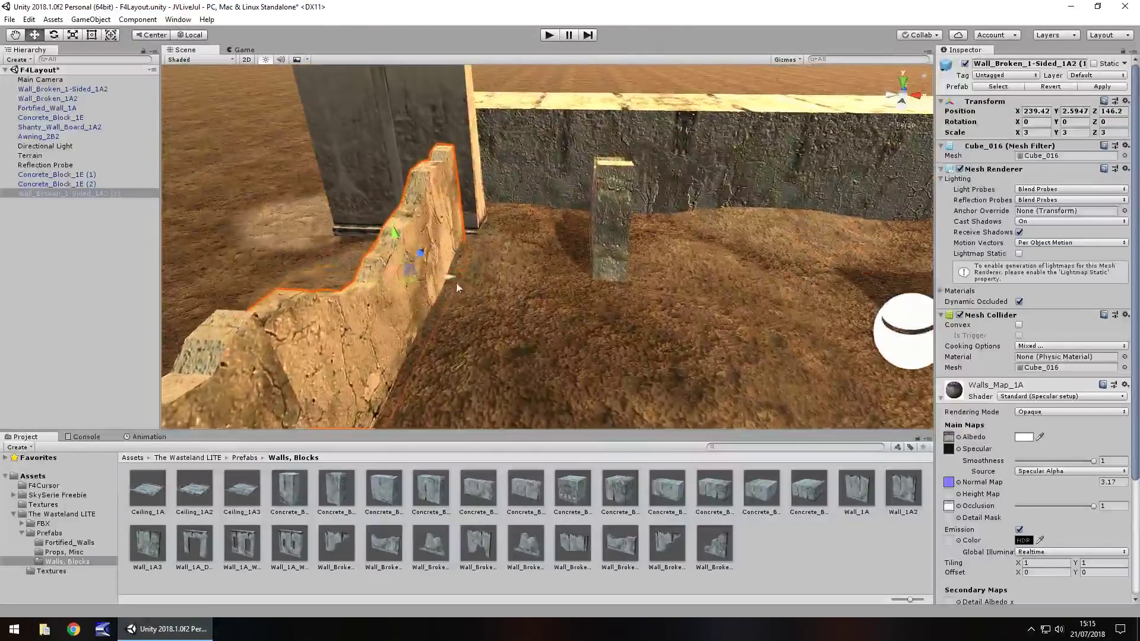
- Move the original one-sided broken wall away from its duplicate to about Z 125.65, leaving a gap between them
left_click_drag(441, 260, 422, 242)
right_click_drag(421, 237, 459, 175)
left_click(458, 175)
left_click_drag(458, 175, 379, 271)
right_click_drag(379, 271, 518, 276)
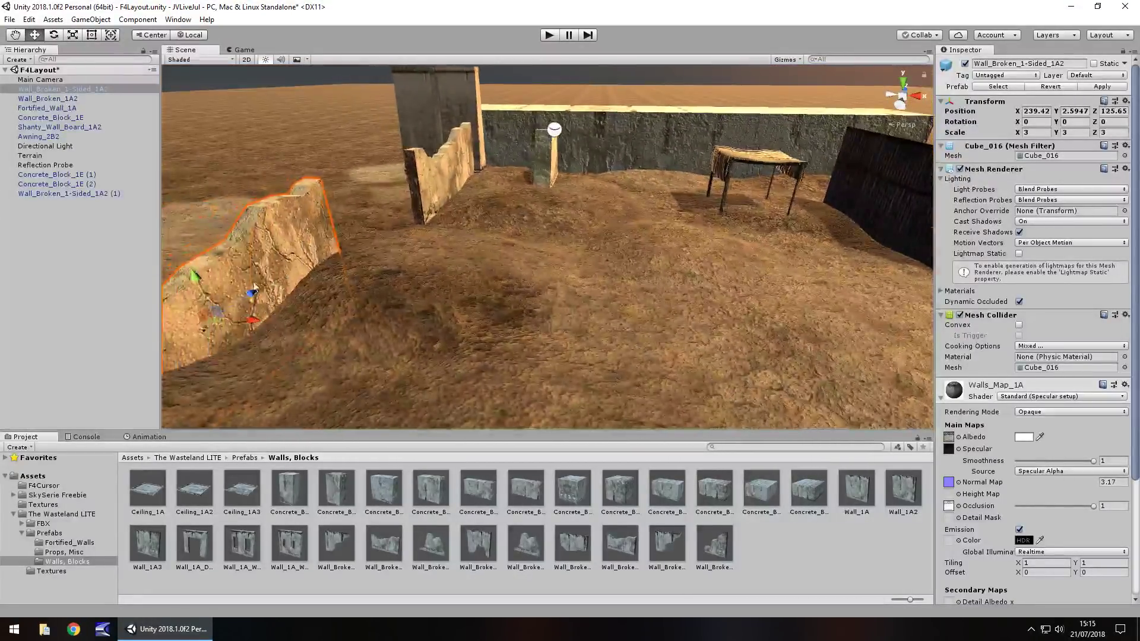
right_click_drag(319, 288, 649, 288)
- Add a UI Image to the scene and assign the F4Curs sprite from the F4Cursor folder as its source image
left_click(95, 21)
mouse_move(105, 137)
left_click(260, 151)
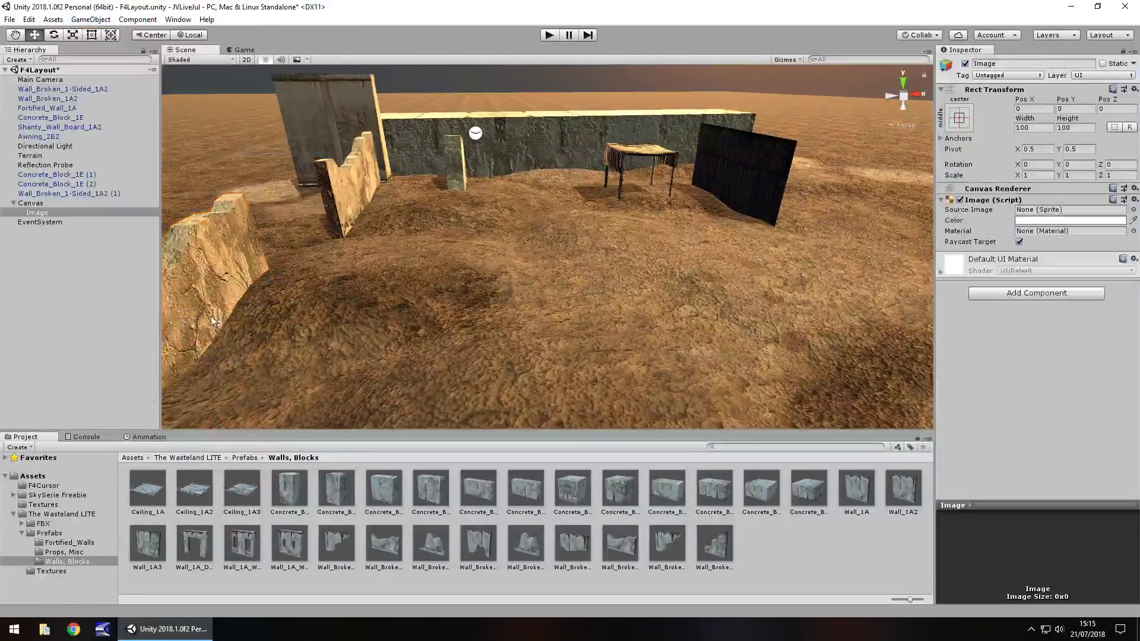
left_click(41, 486)
left_click_drag(234, 488, 1042, 211)
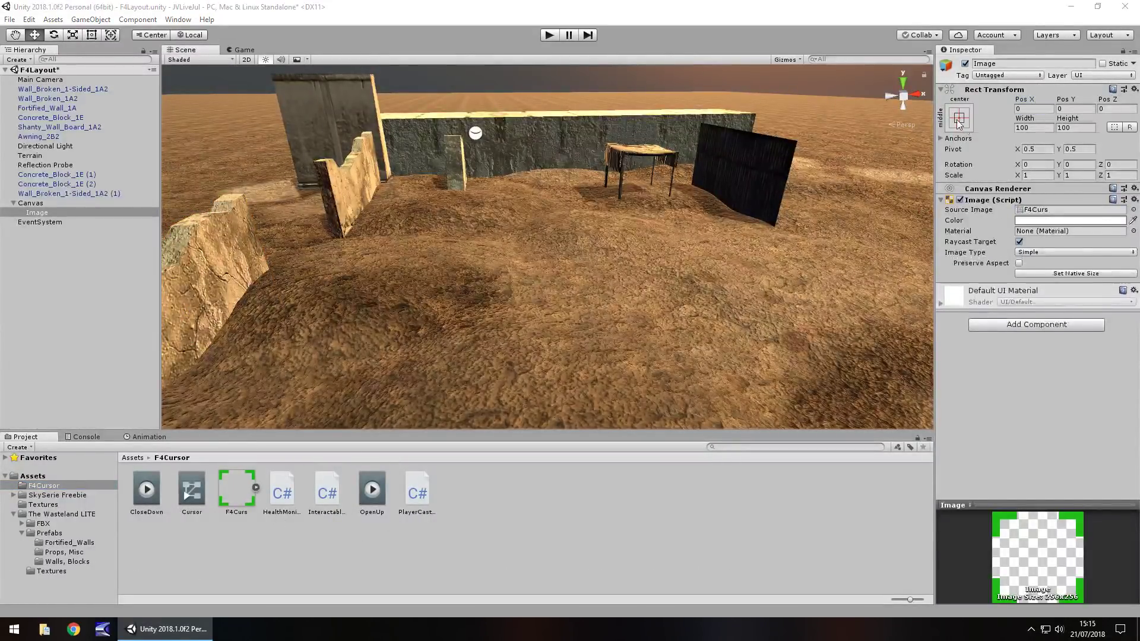
left_click(957, 118)
double_click(56, 212)
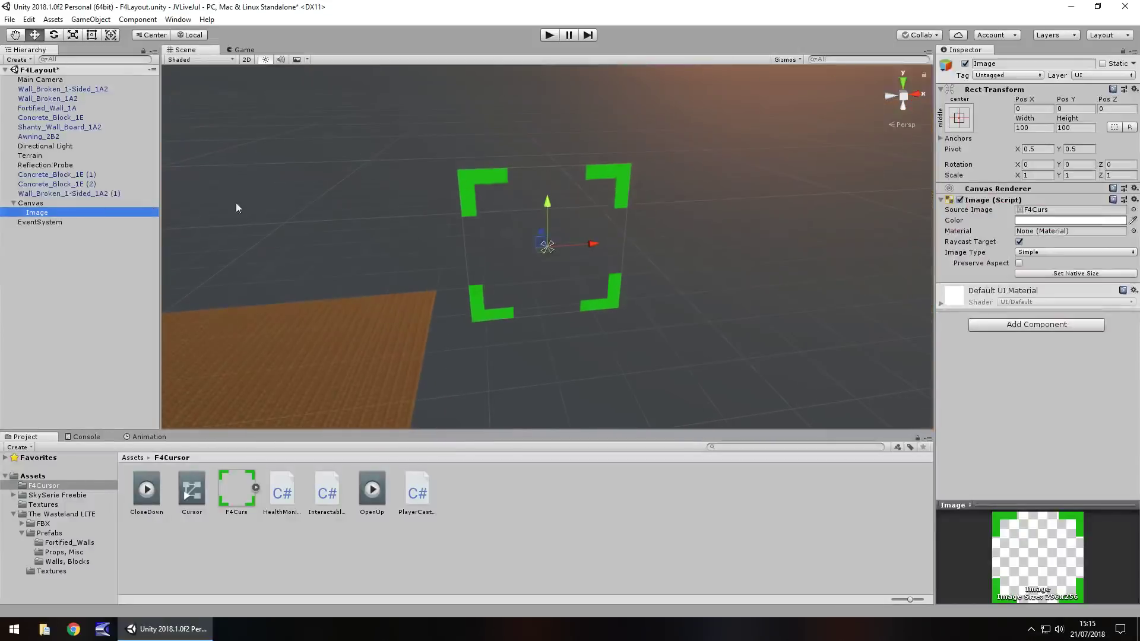
- Play-test the cursor image briefly and set its width and height to 50
left_click(550, 36)
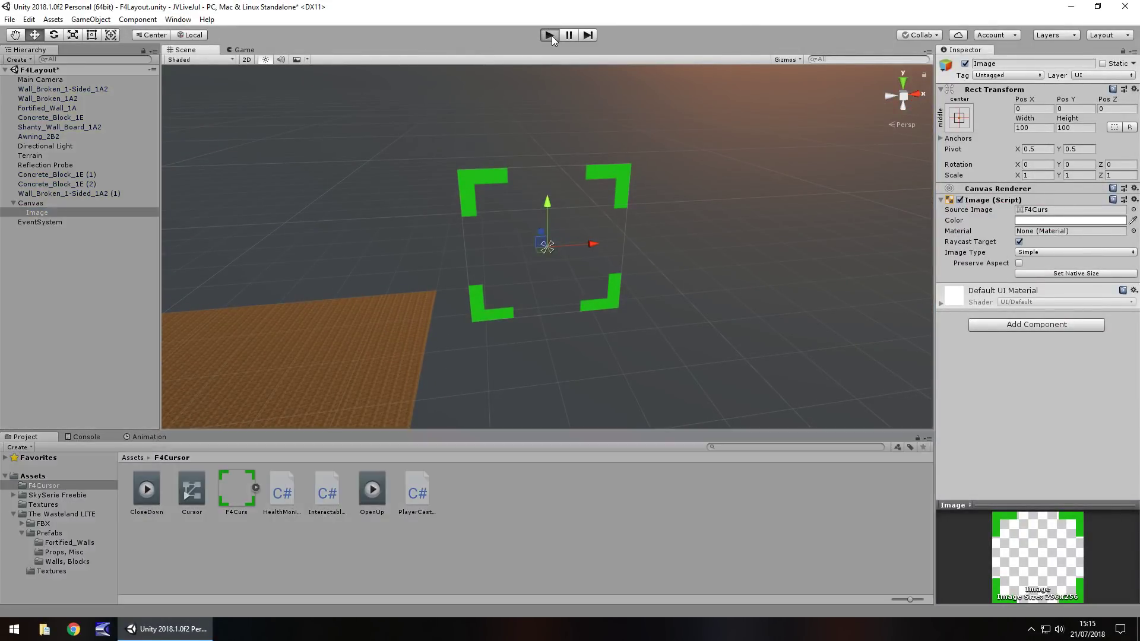
key("ctrl+p")
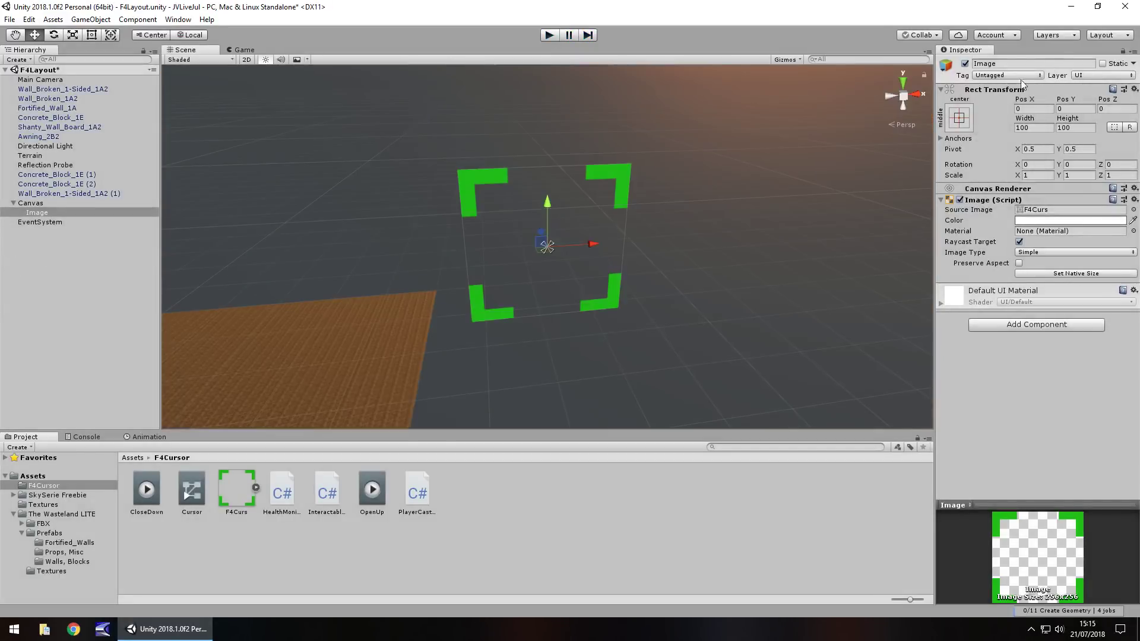
left_click(1048, 128)
type("50")
left_click(1061, 128)
type("50")
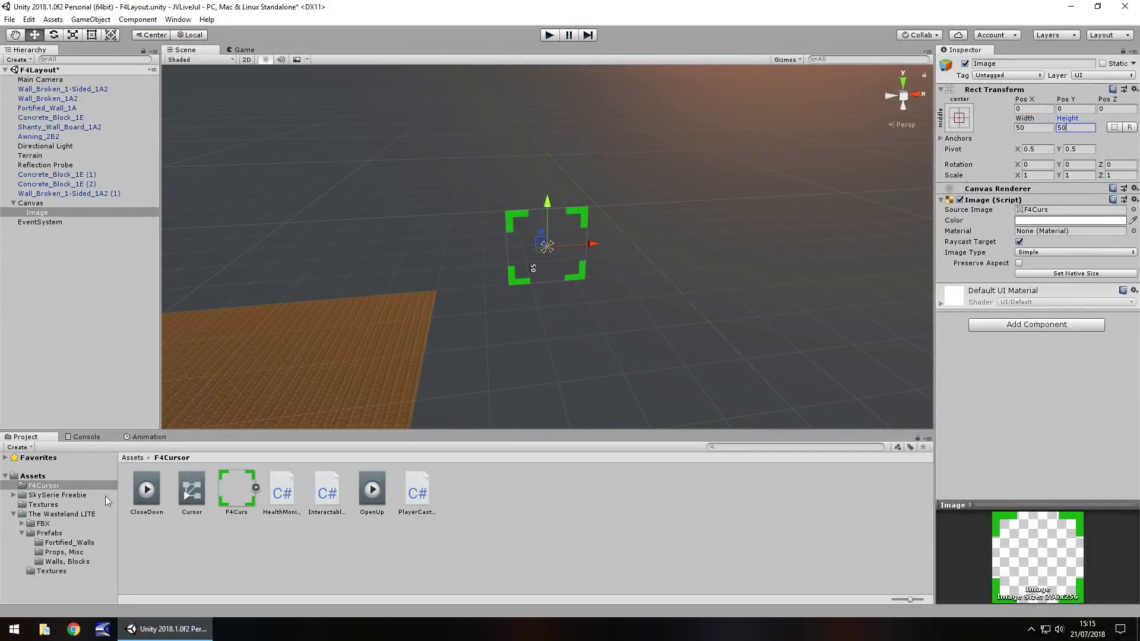
- Import the complete Characters standard assets package into the project's Assets folder
left_click(32, 475)
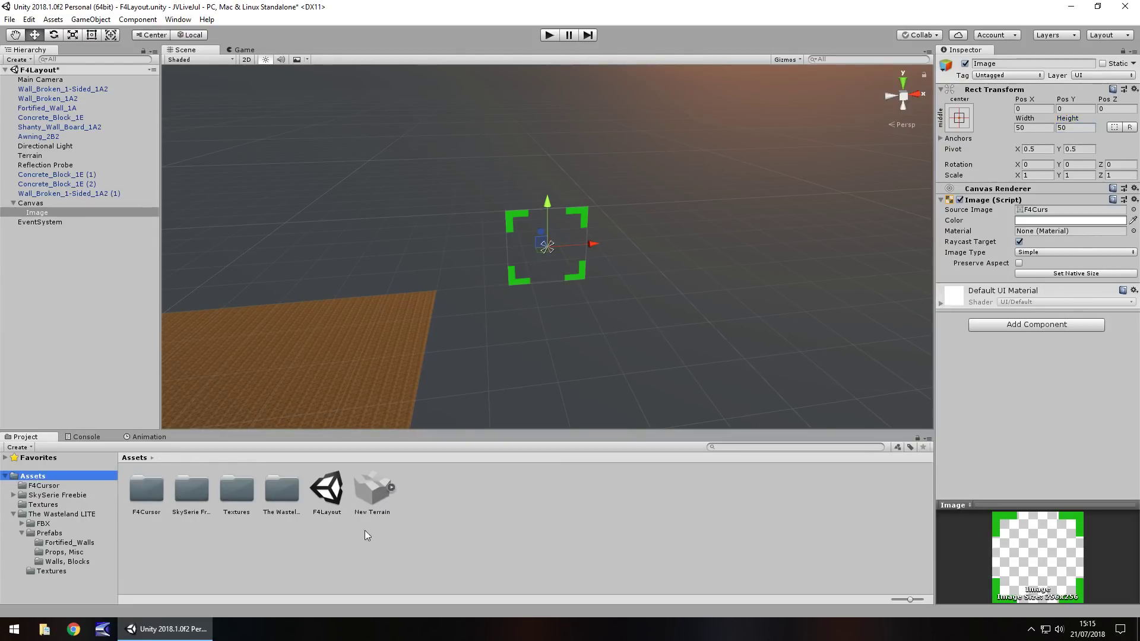
right_click(450, 535)
mouse_move(508, 395)
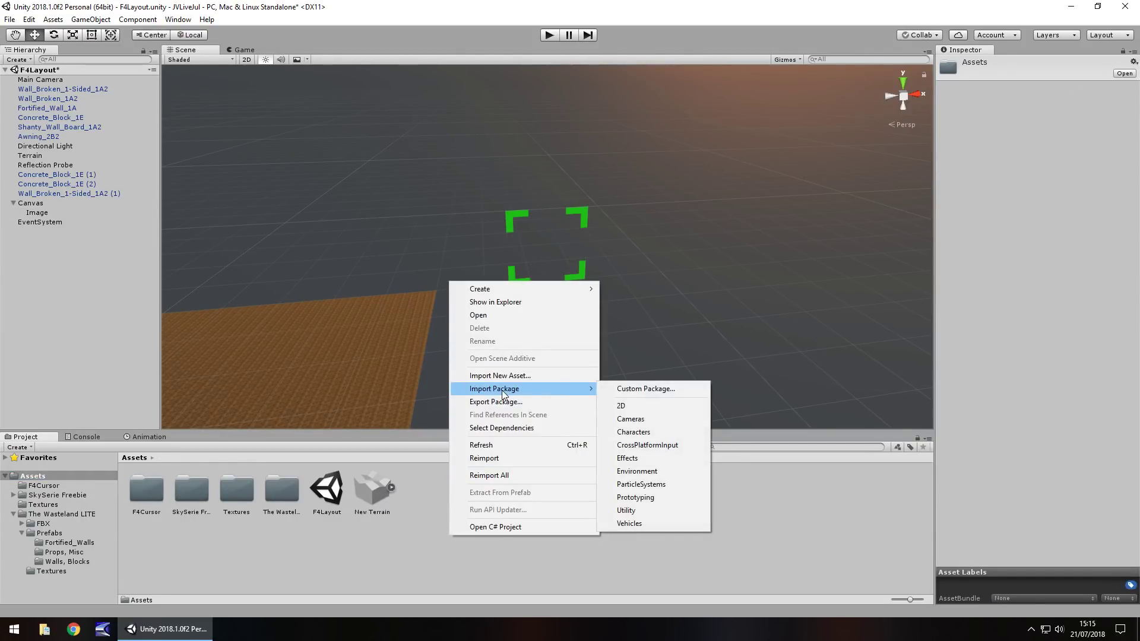
left_click(641, 423)
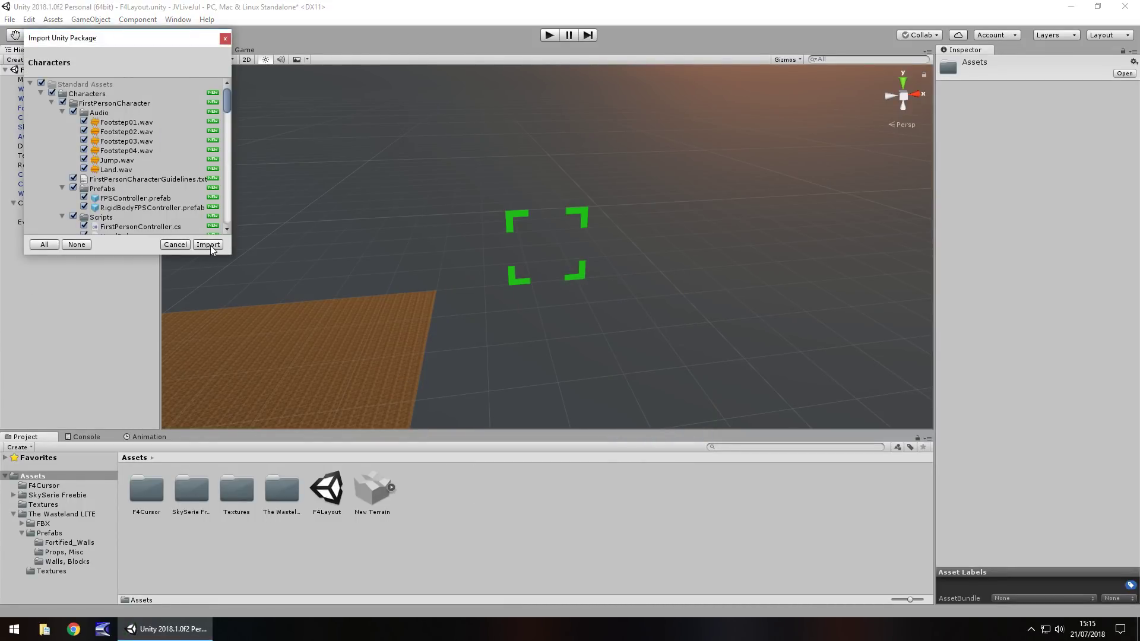
left_click(208, 245)
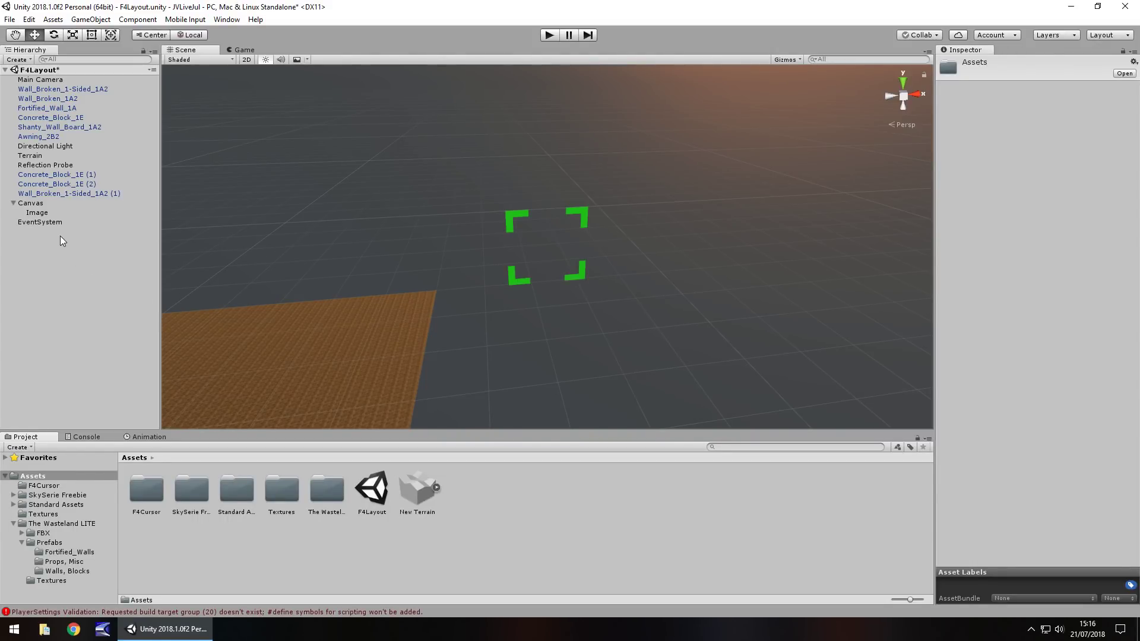
- Place the FPSController prefab from the FirstPersonCharacter prefabs on the terrain, in the open ground facing the walls and awning
left_click(48, 80)
key("f")
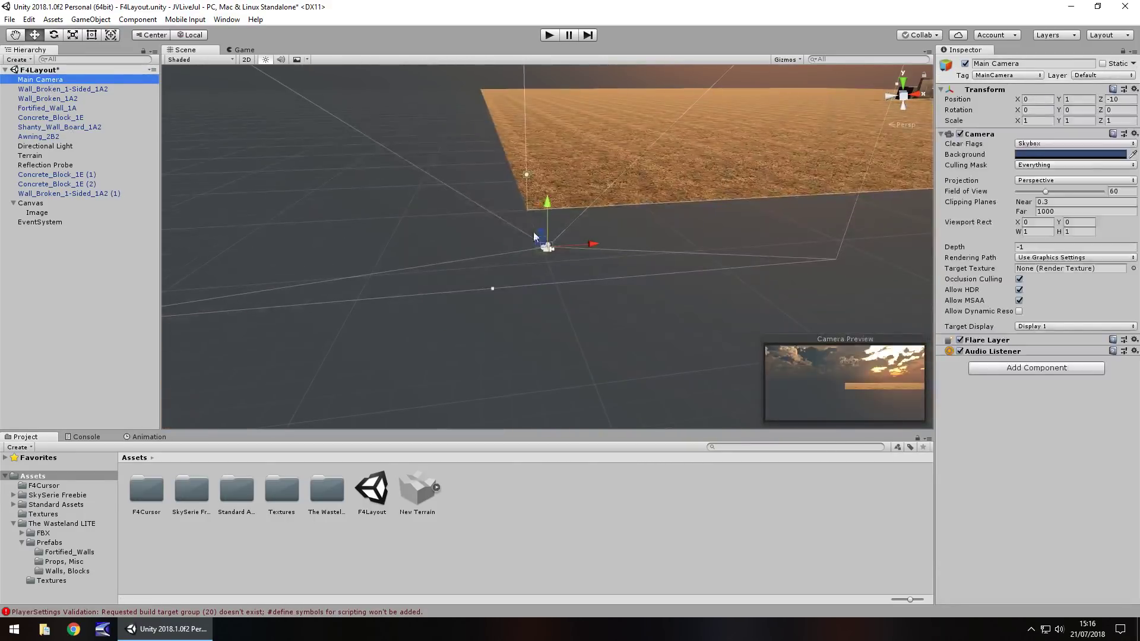
middle_click_drag(417, 211, 511, 224)
right_click_drag(601, 189, 738, 175)
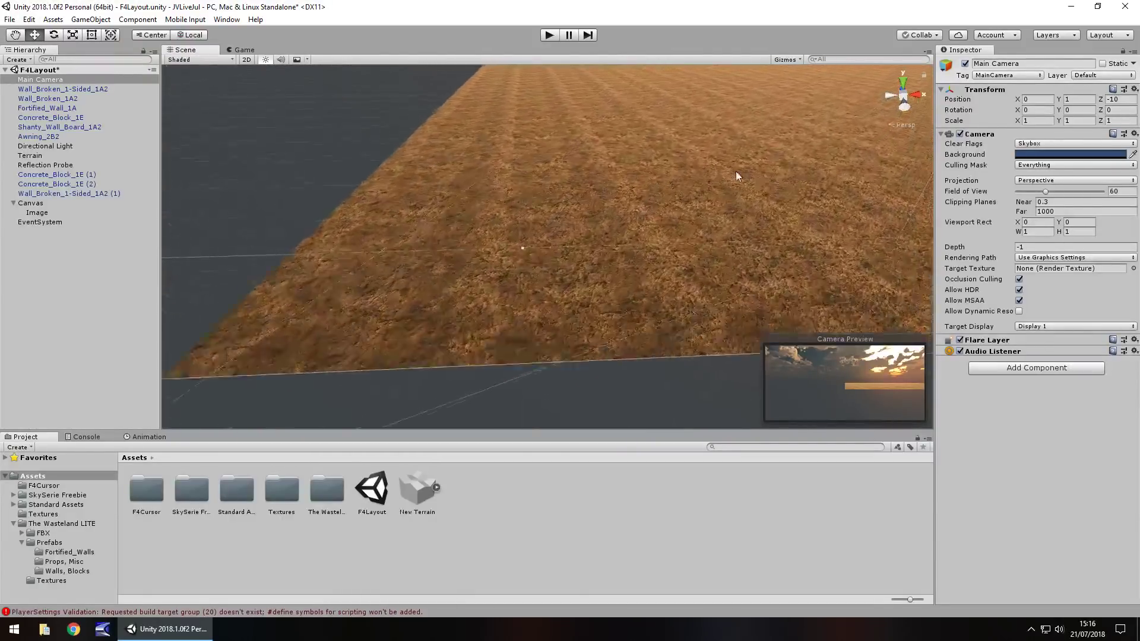
scroll(797, 161, "up", 6)
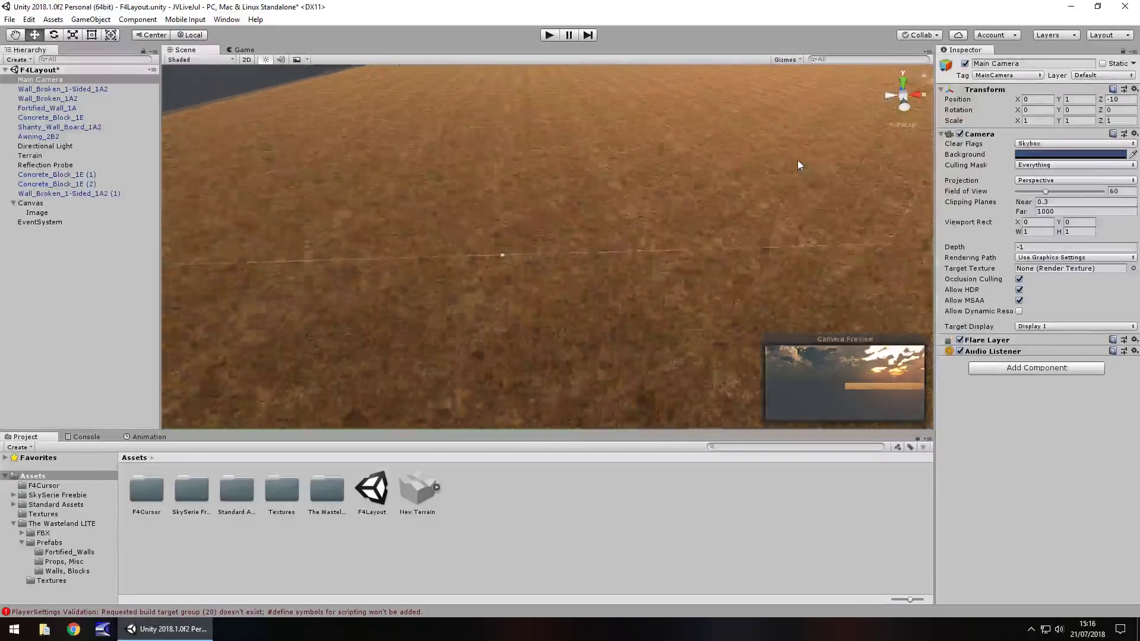
scroll(796, 159, "down", 10)
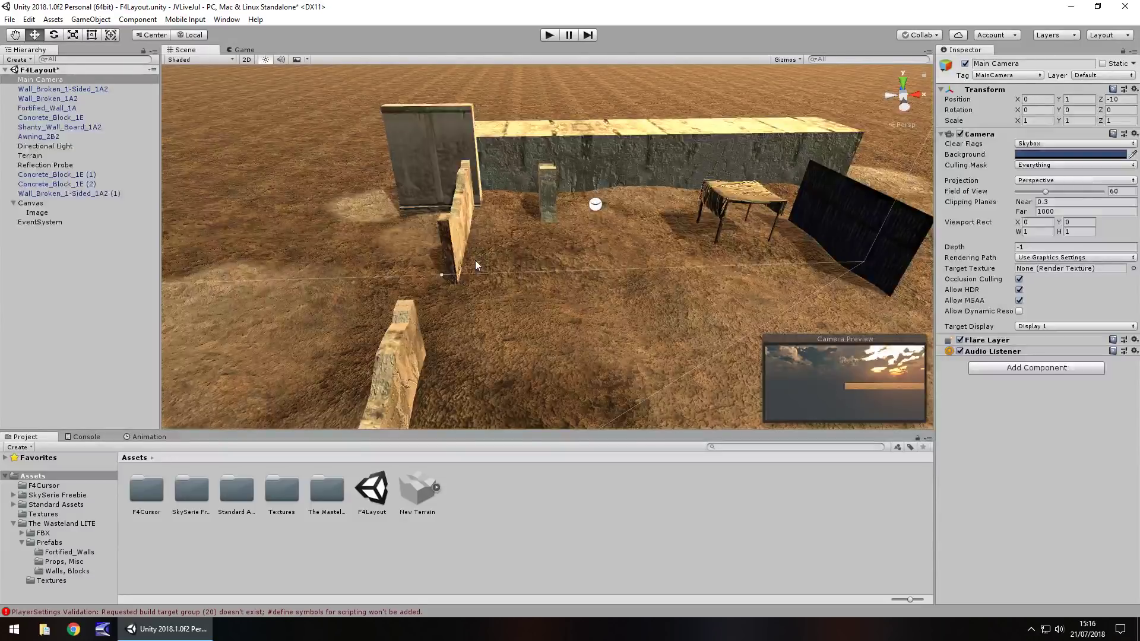
middle_click_drag(559, 307, 660, 270)
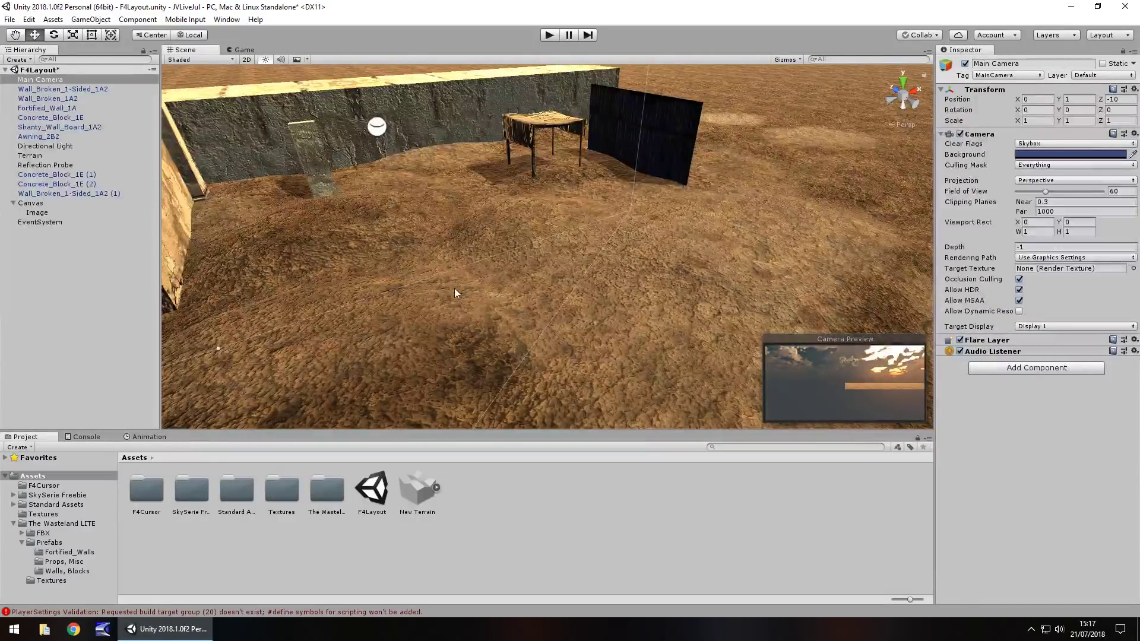
right_click_drag(451, 282, 355, 358)
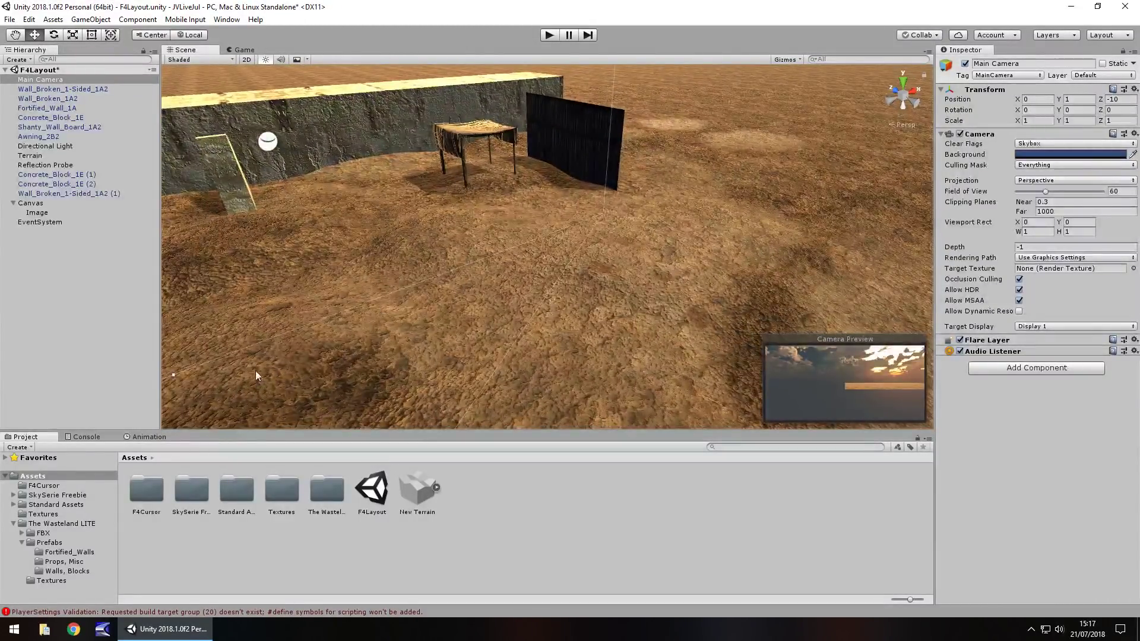
double_click(229, 492)
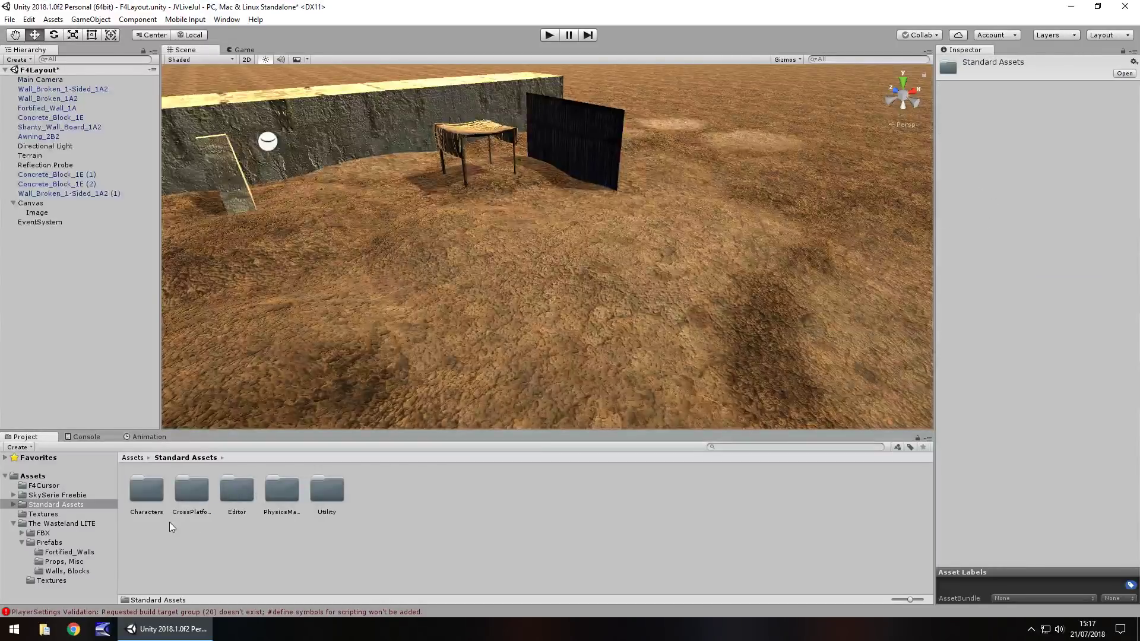
double_click(147, 490)
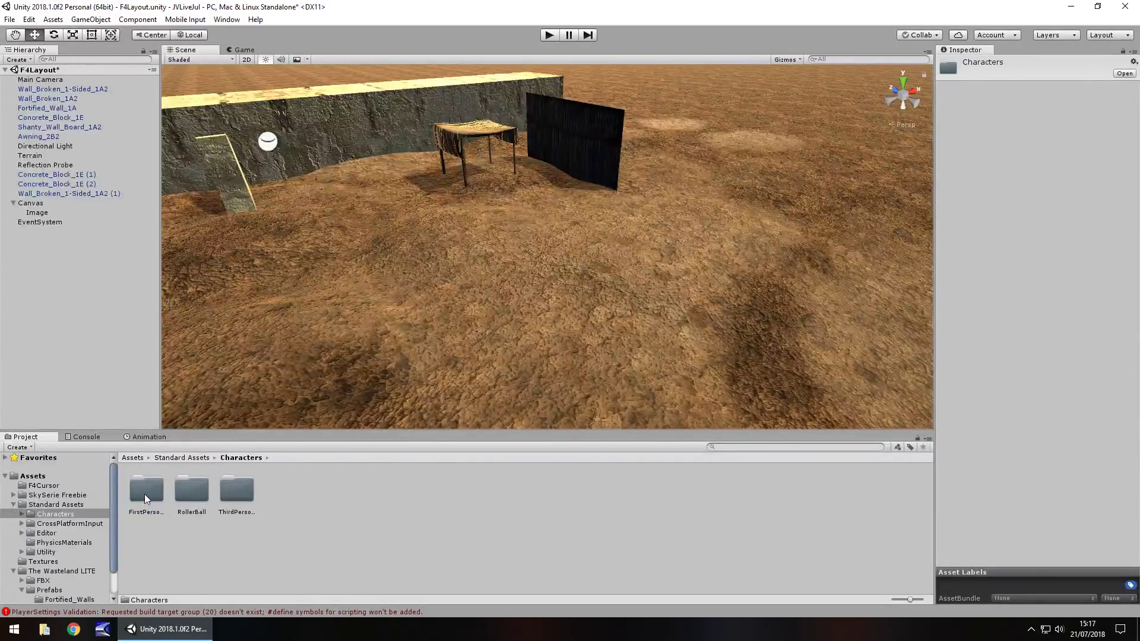
double_click(145, 494)
double_click(190, 496)
left_click_drag(148, 498, 390, 207)
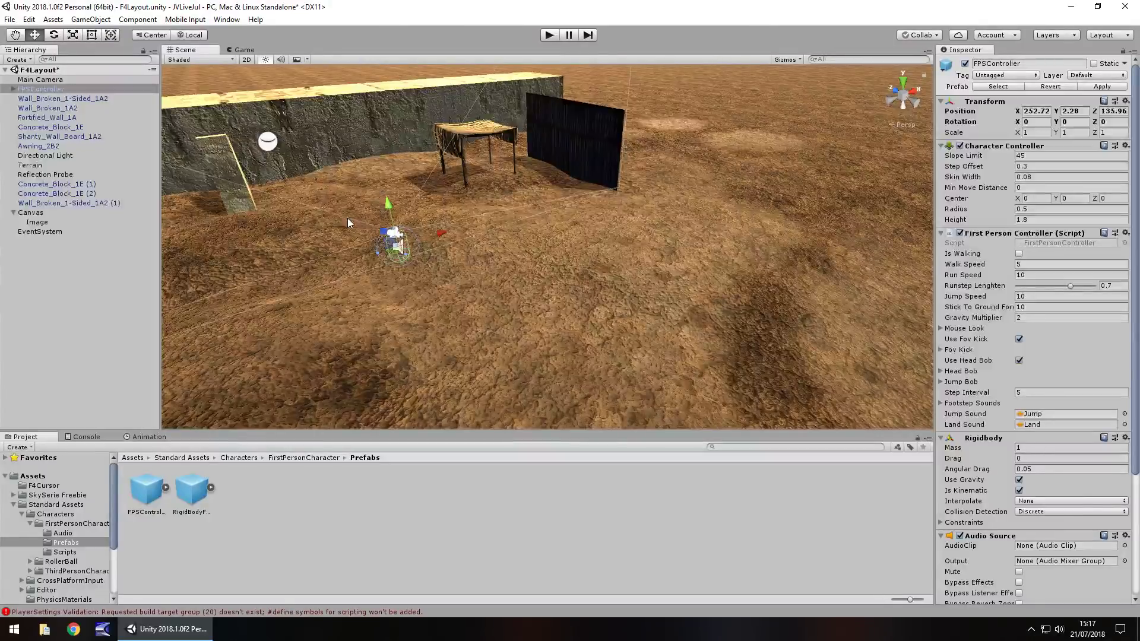
- Delete the Main Camera and play-test the scene briefly with the first-person controller
left_click(39, 79)
key("Delete")
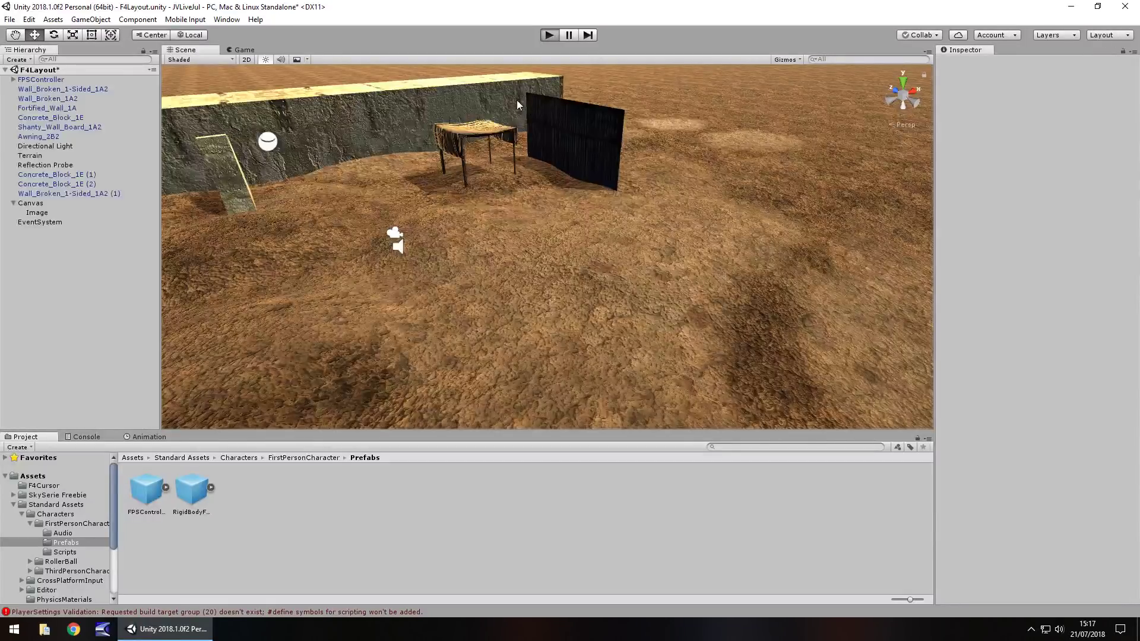
key("ctrl+p")
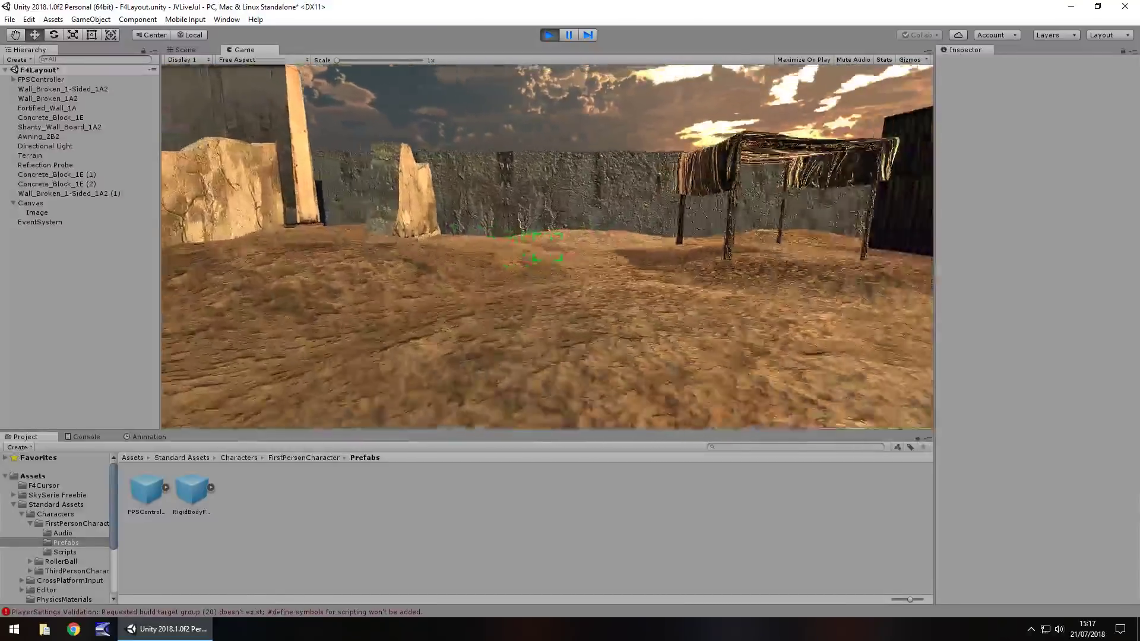
key("ctrl+p")
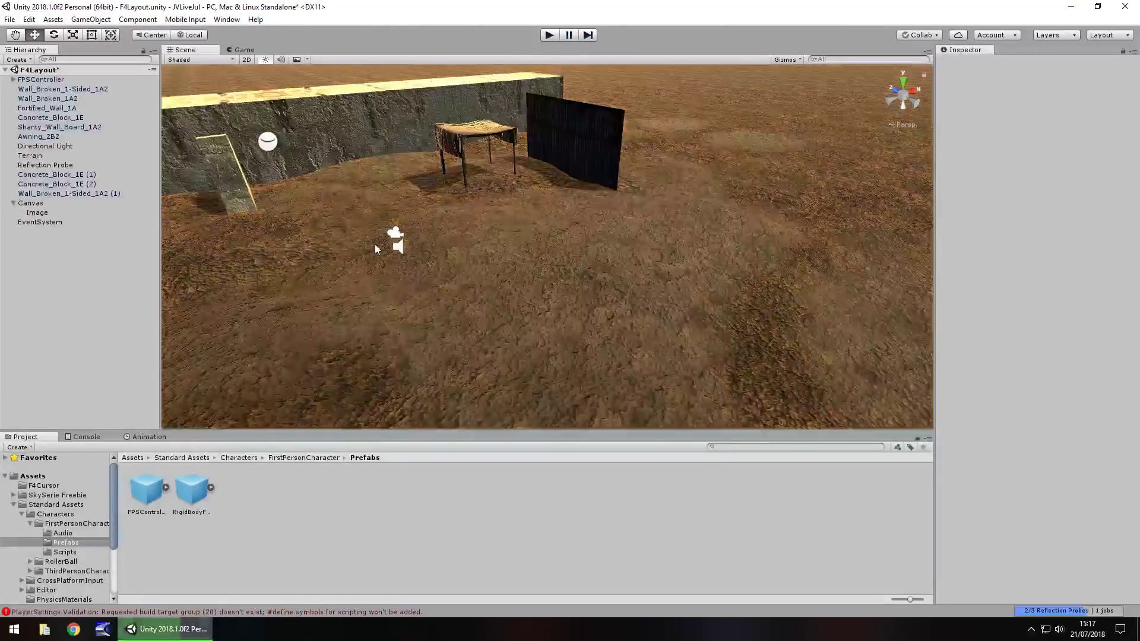
- Set the cursor image's width and height to 40
left_click(38, 212)
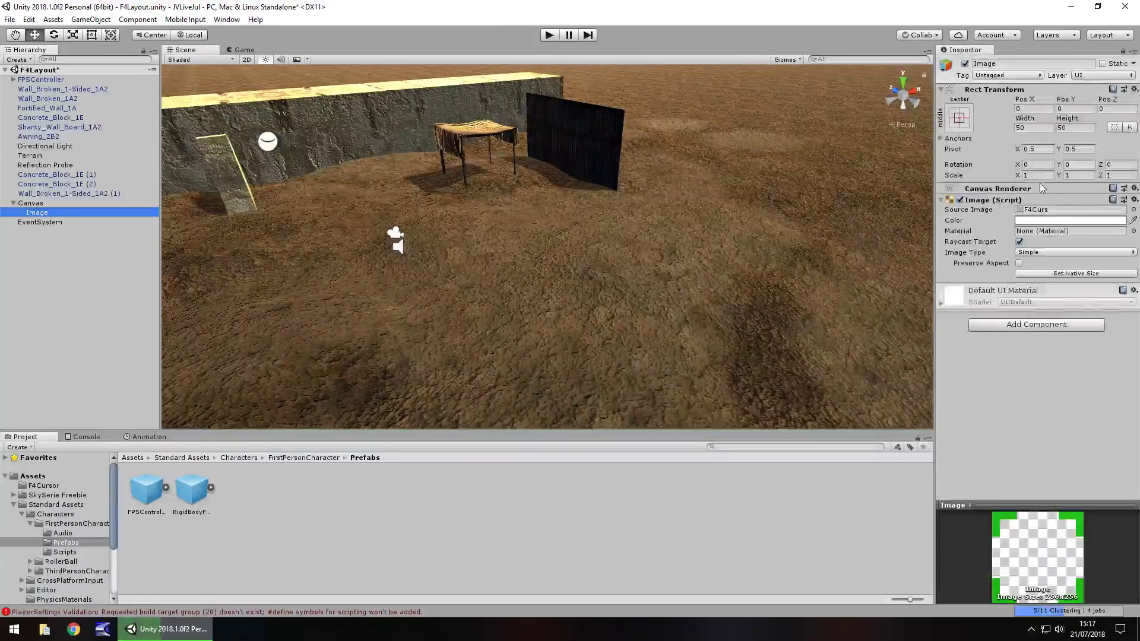
left_click(1034, 127)
type("40")
left_click(1075, 127)
type("40")
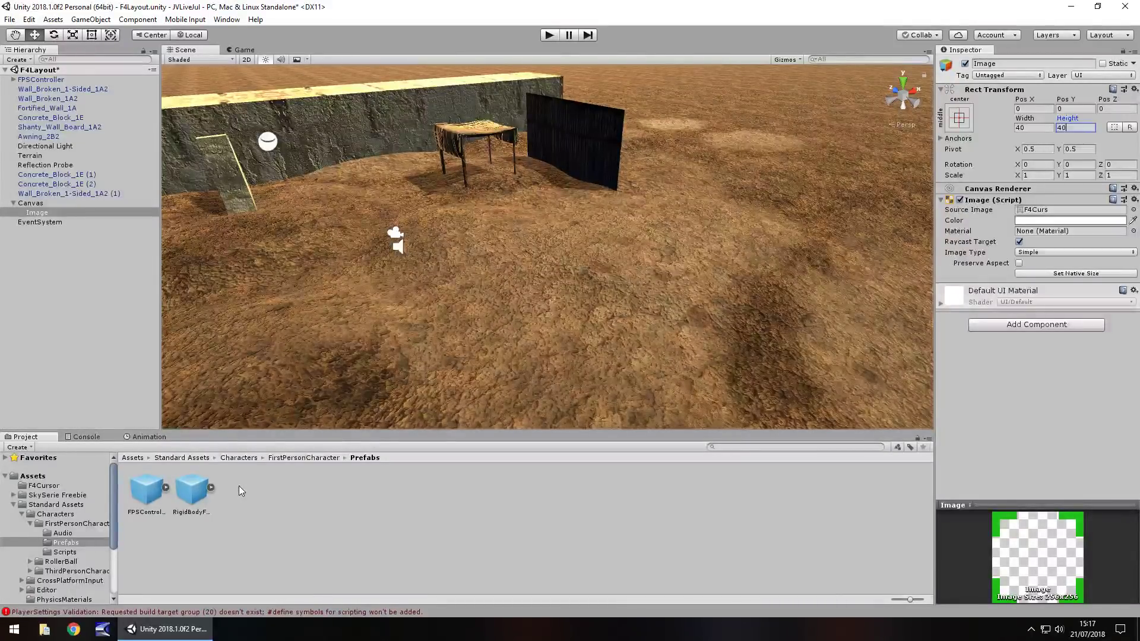
- Add a UI Text object reading "HP" and anchor it to the bottom left of the canvas
left_click(91, 19)
mouse_move(109, 141)
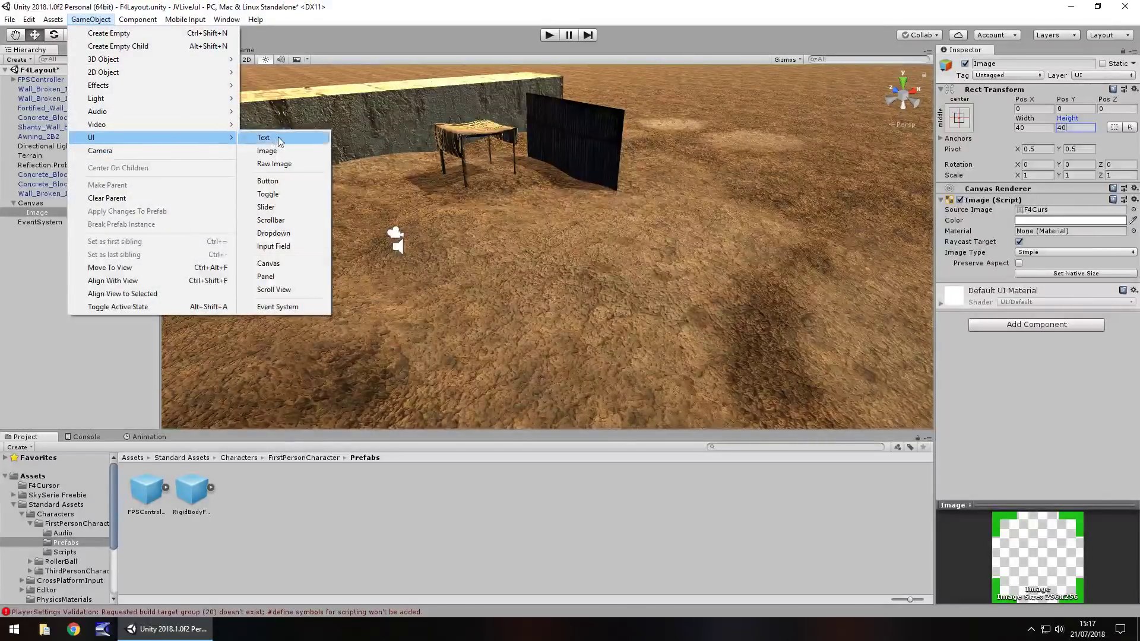
left_click(267, 138)
left_click(993, 233)
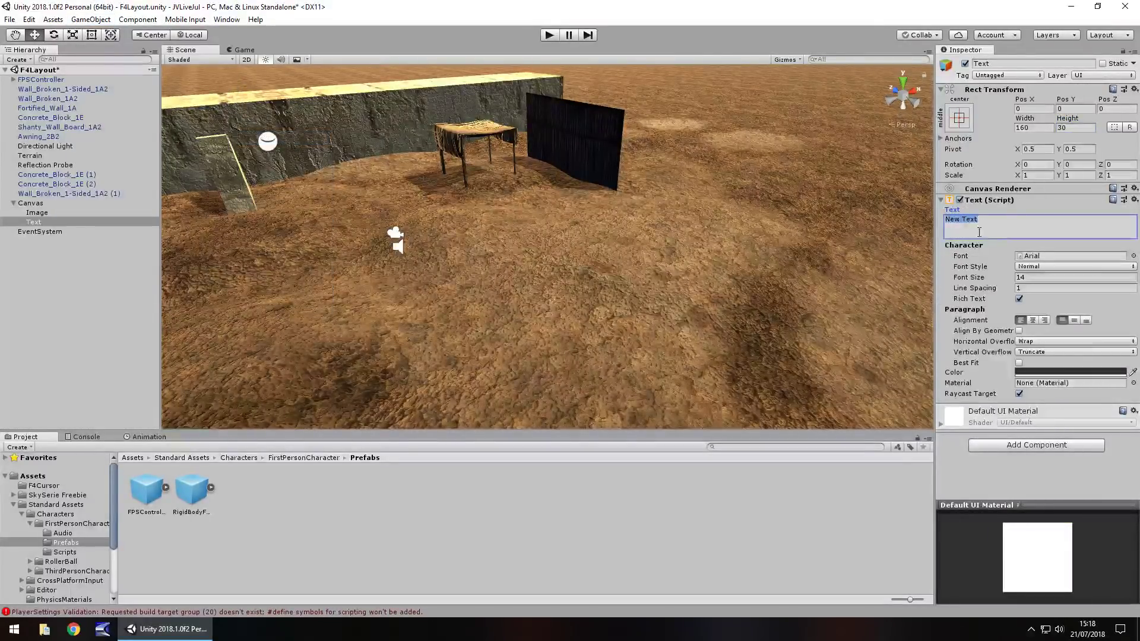
type("HP")
left_click(959, 117)
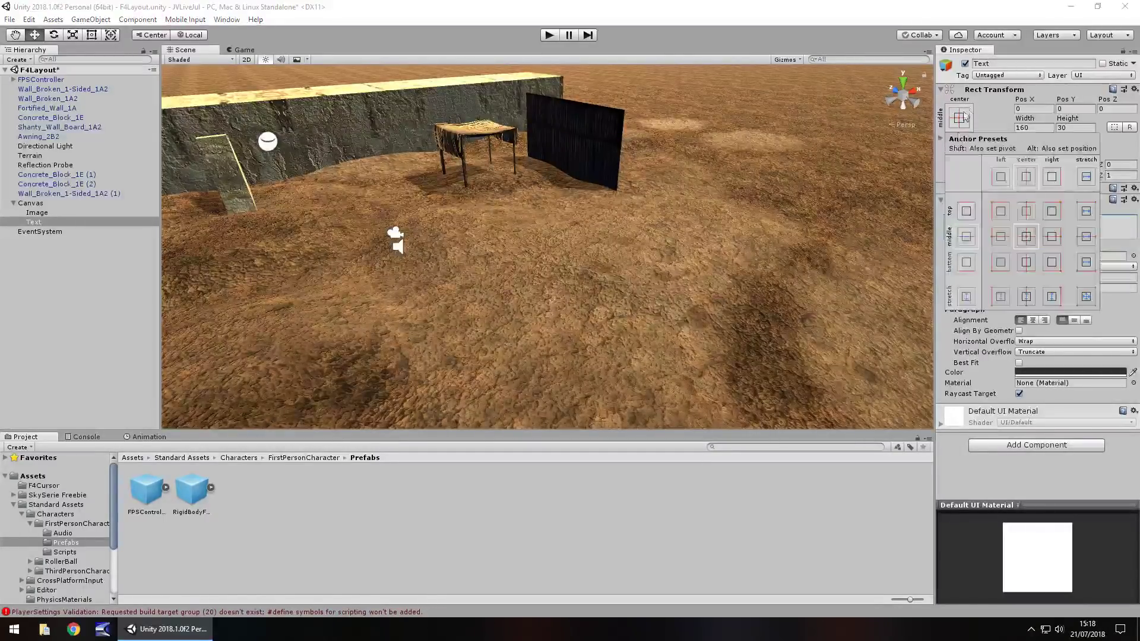
left_click(1000, 262)
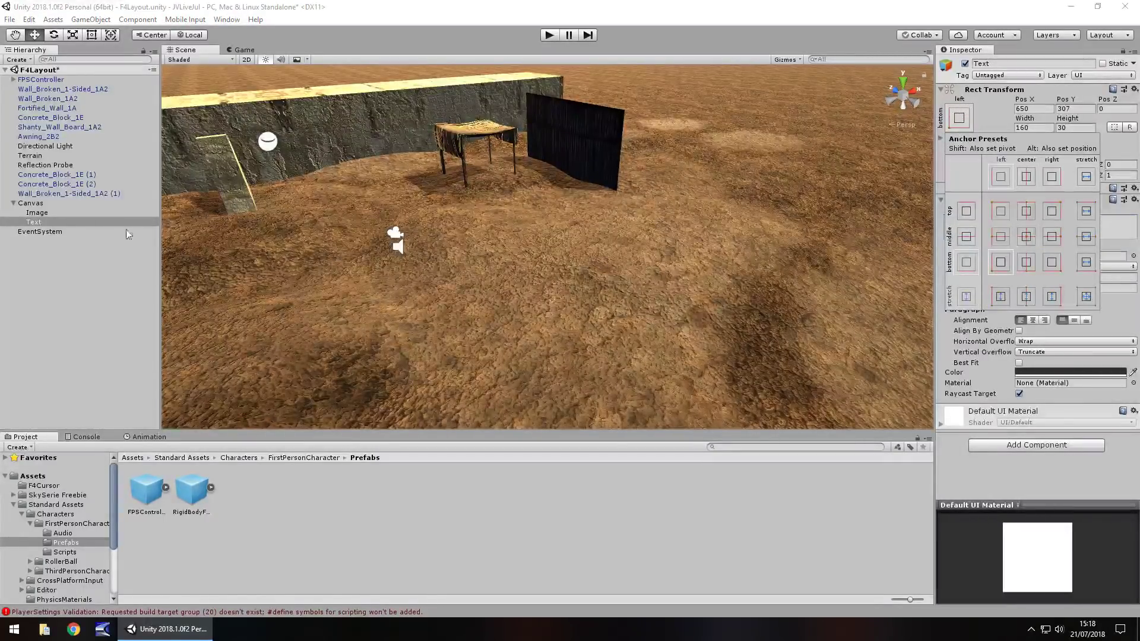
- Colour the HP text with the green sampled from the cursor image, and make it bold at font size 24
double_click(72, 221)
right_click_drag(616, 247, 554, 263)
scroll(554, 265, "down", 3)
scroll(600, 270, "up", 8)
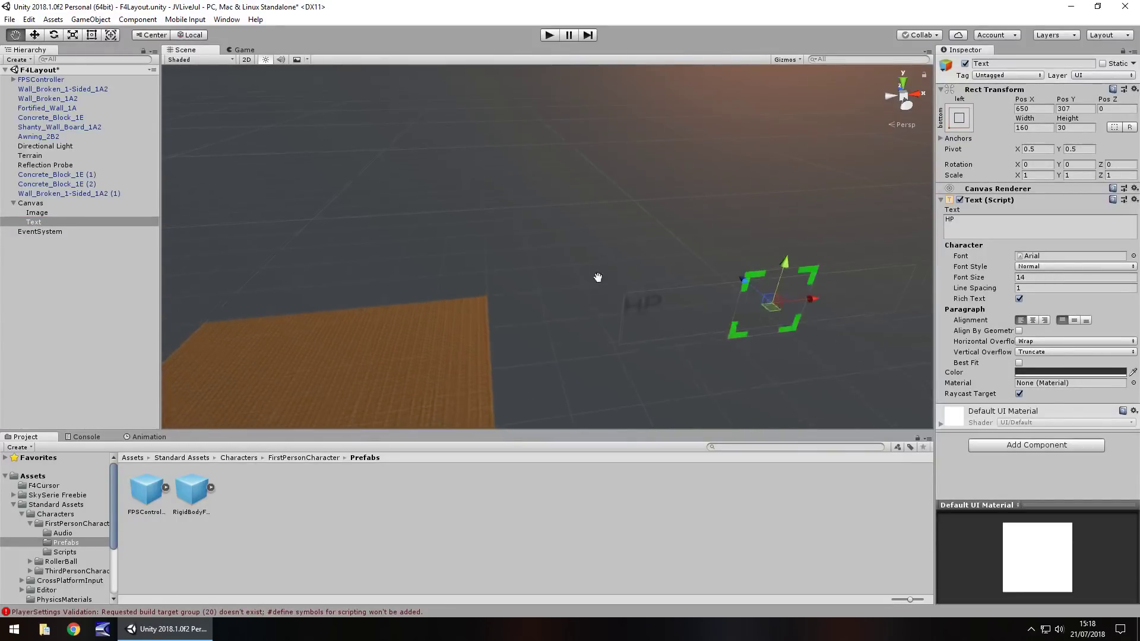
middle_click_drag(597, 280, 398, 157)
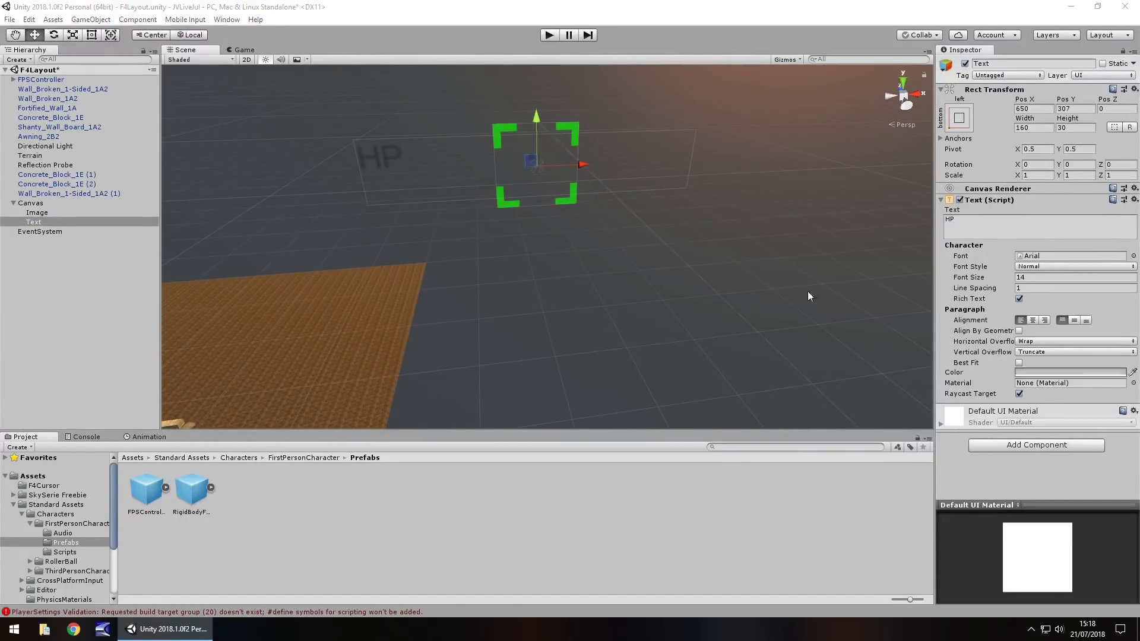
left_click(498, 130)
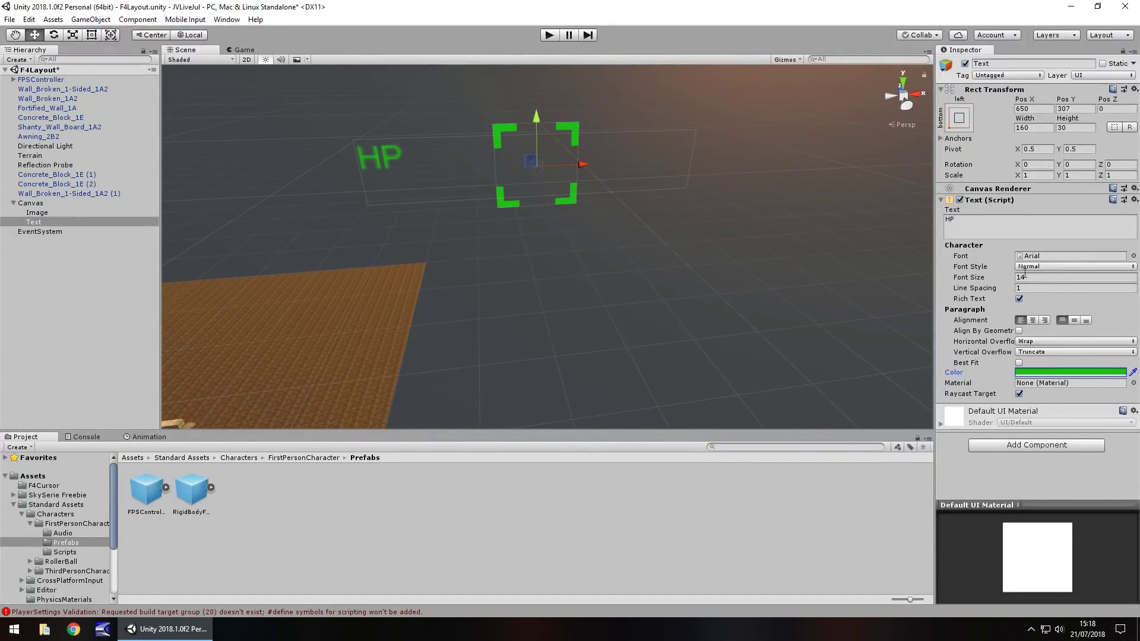
left_click(1069, 266)
left_click(1033, 289)
left_click(1031, 279)
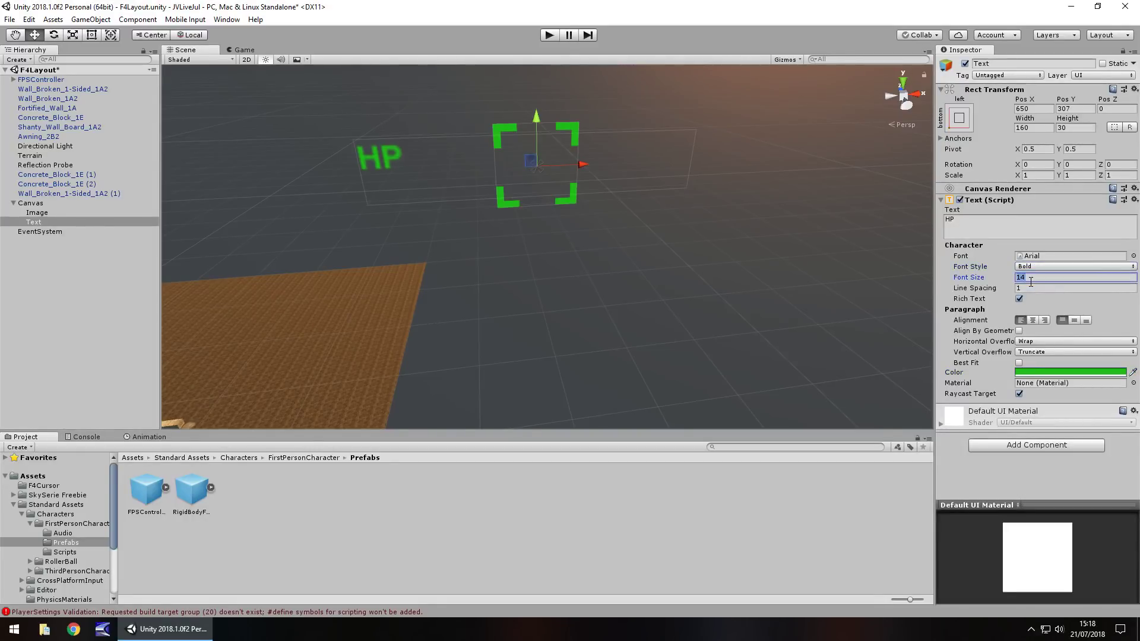
type("24")
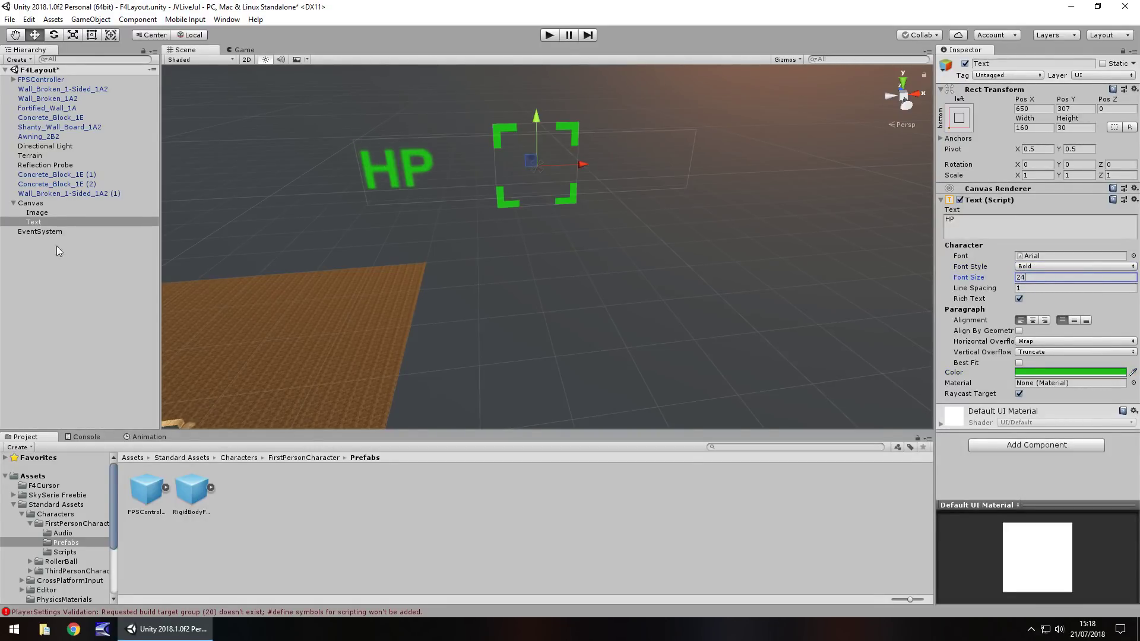
- Set the HP text's Pos X and Pos Y to 0
left_click(1033, 109)
type("0")
key("Tab")
type("0")
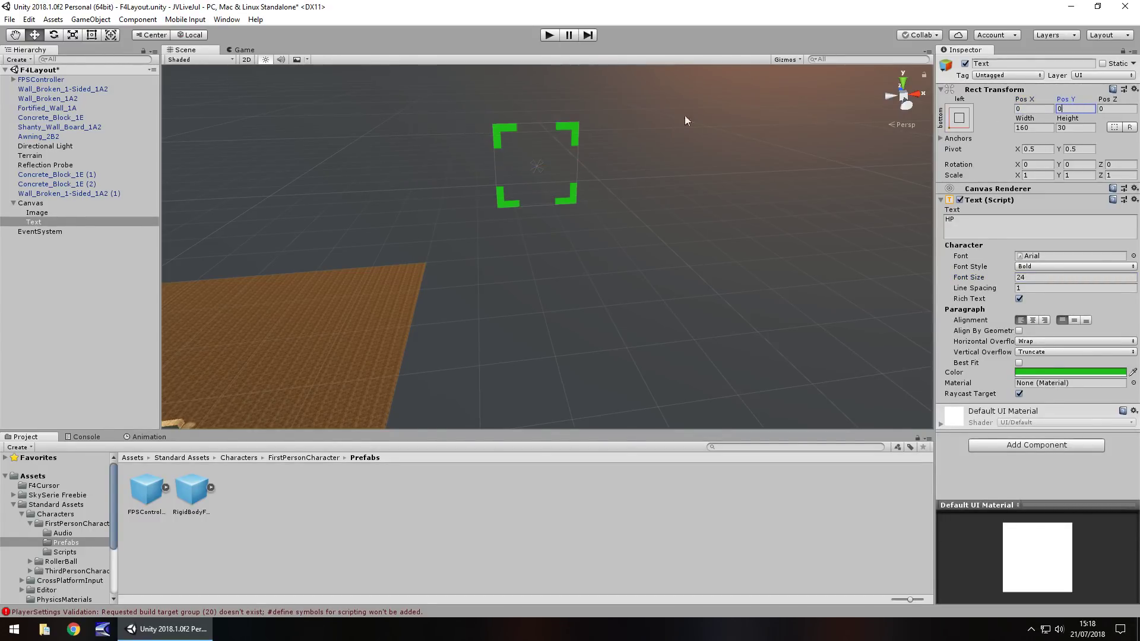
- Move the HP text inside the canvas's bottom-left corner at about X 50, Y 41, with its box narrowed to about 36 and right-aligned
double_click(38, 222)
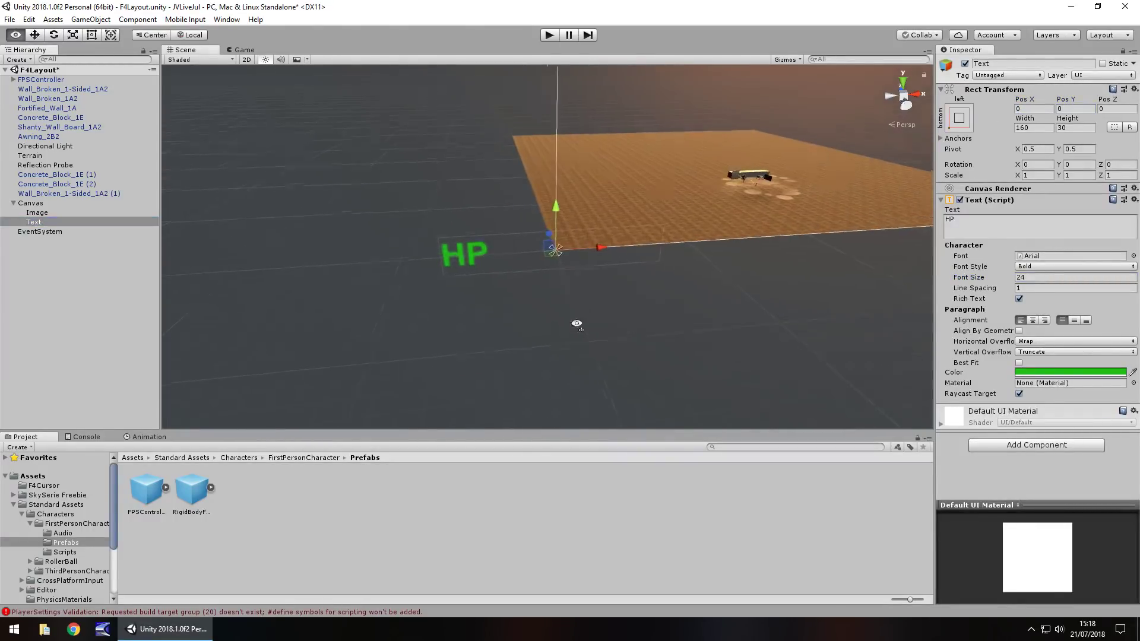
left_click_drag(482, 240, 607, 157)
left_click(93, 35)
left_click_drag(555, 190, 565, 189)
left_click(708, 199)
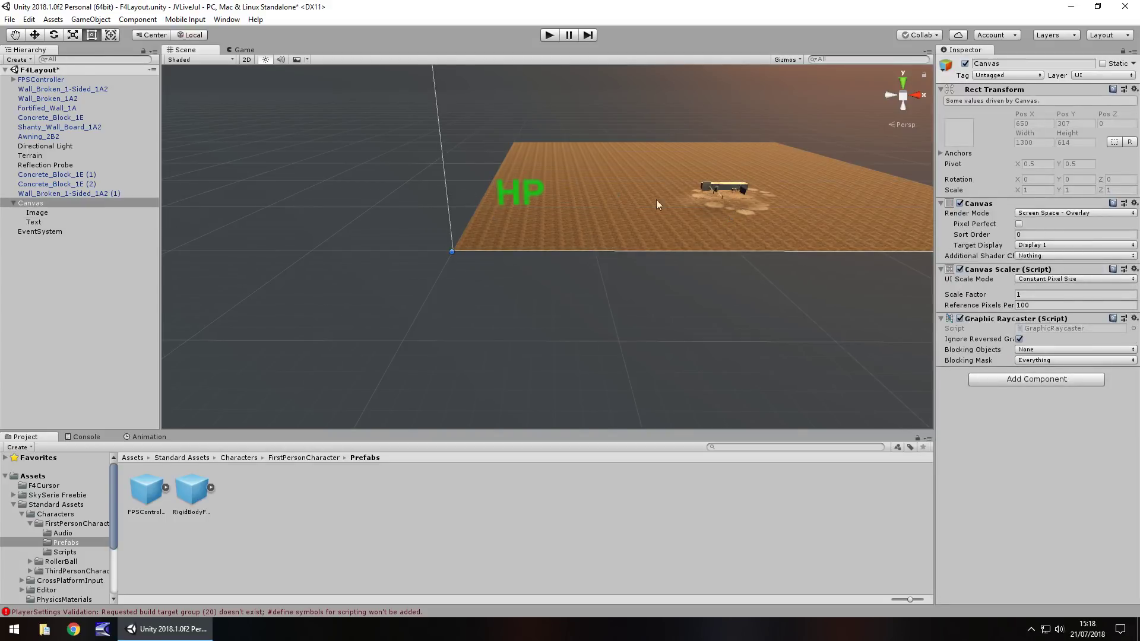
left_click(518, 191)
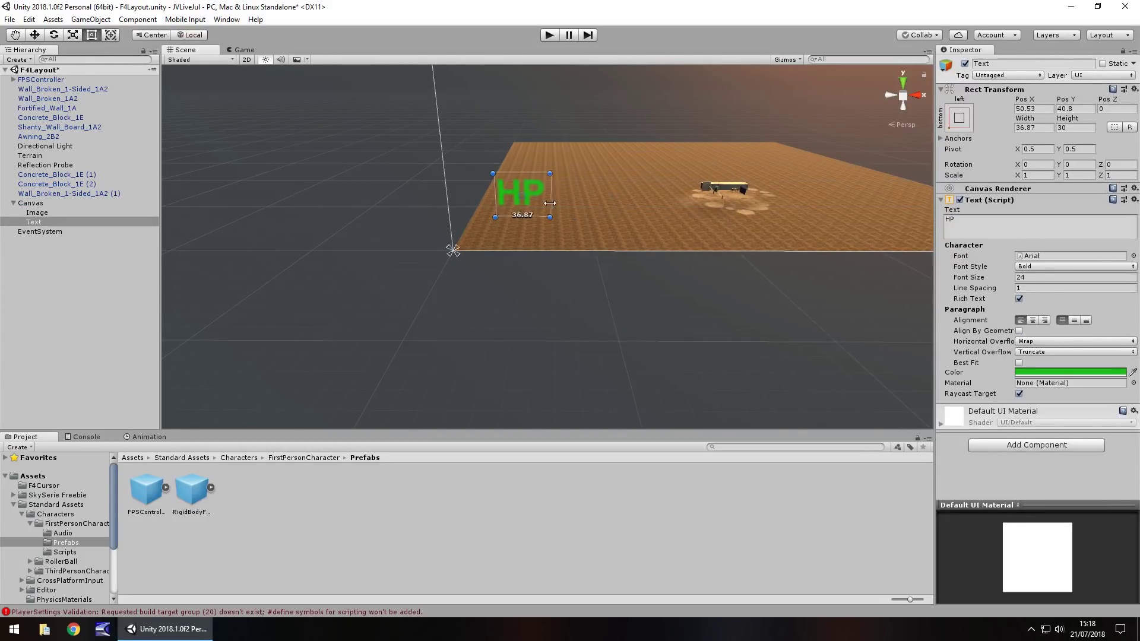
left_click(572, 228)
left_click(630, 209)
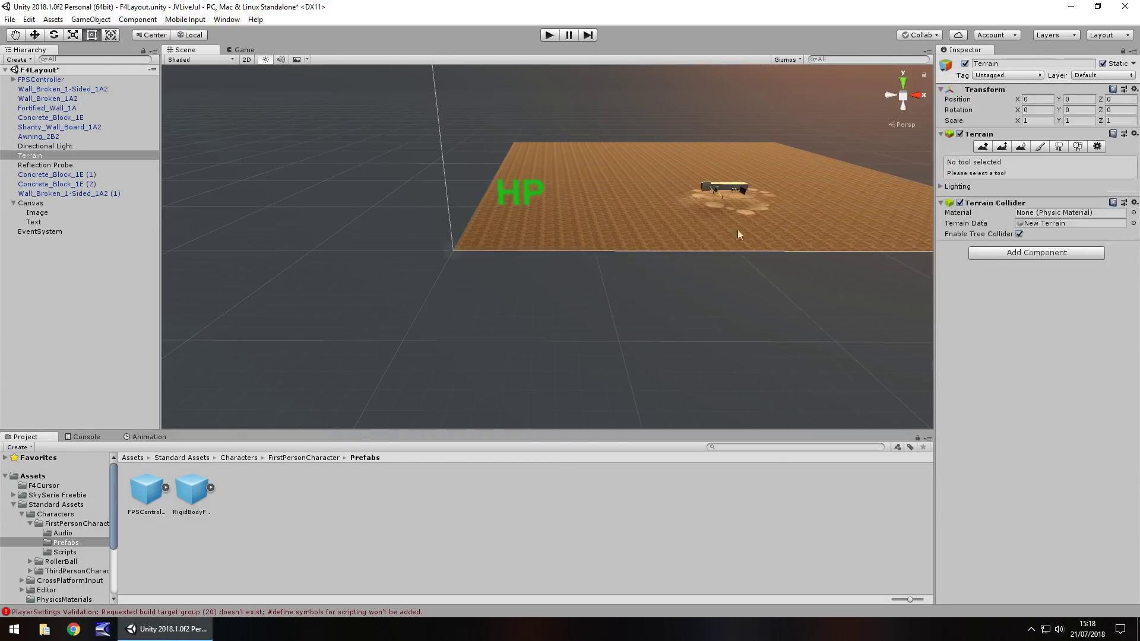
left_click(521, 190)
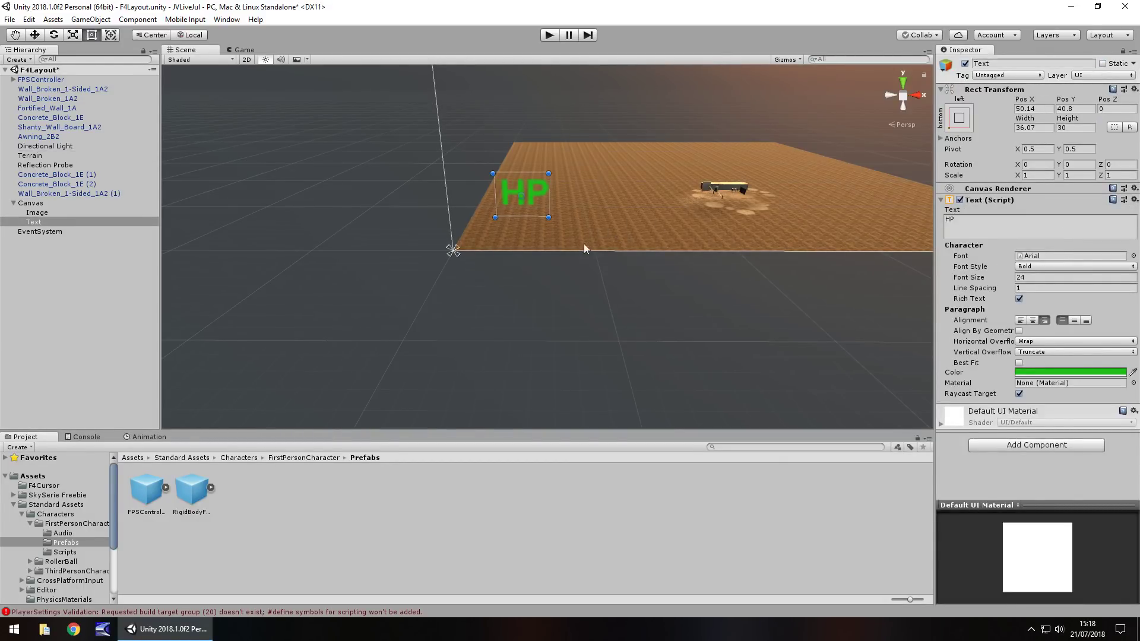
- Add a Raw Image to the canvas beside the HP text and narrow it to a vertical strip about 4 wide
middle_click_drag(578, 244, 454, 242)
left_click(105, 22)
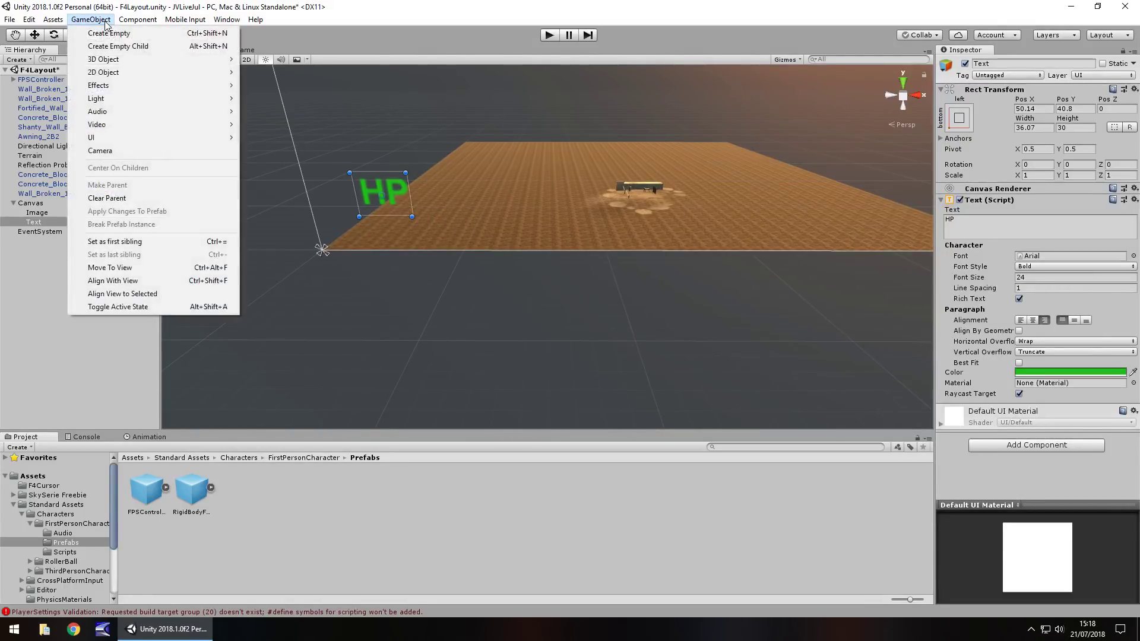
mouse_move(121, 140)
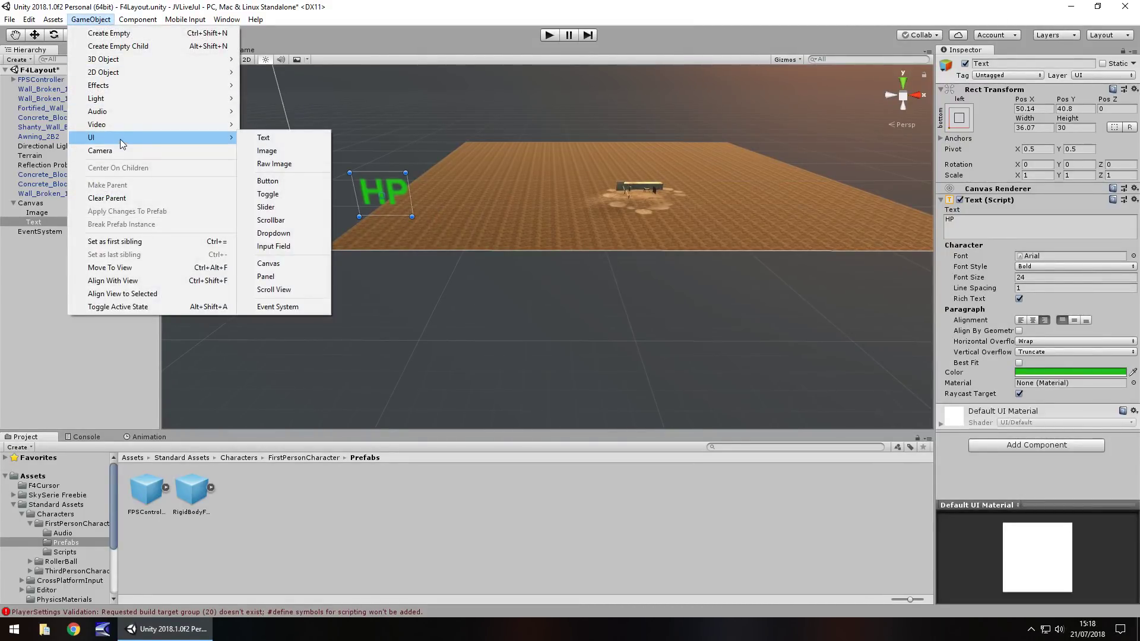
mouse_move(126, 21)
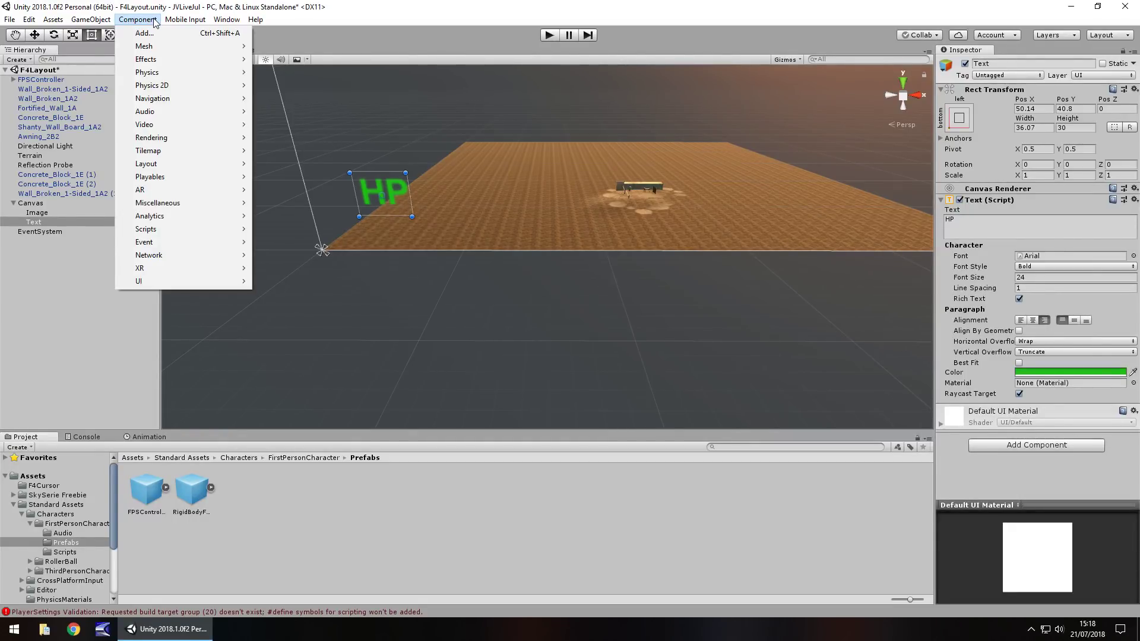
mouse_move(191, 24)
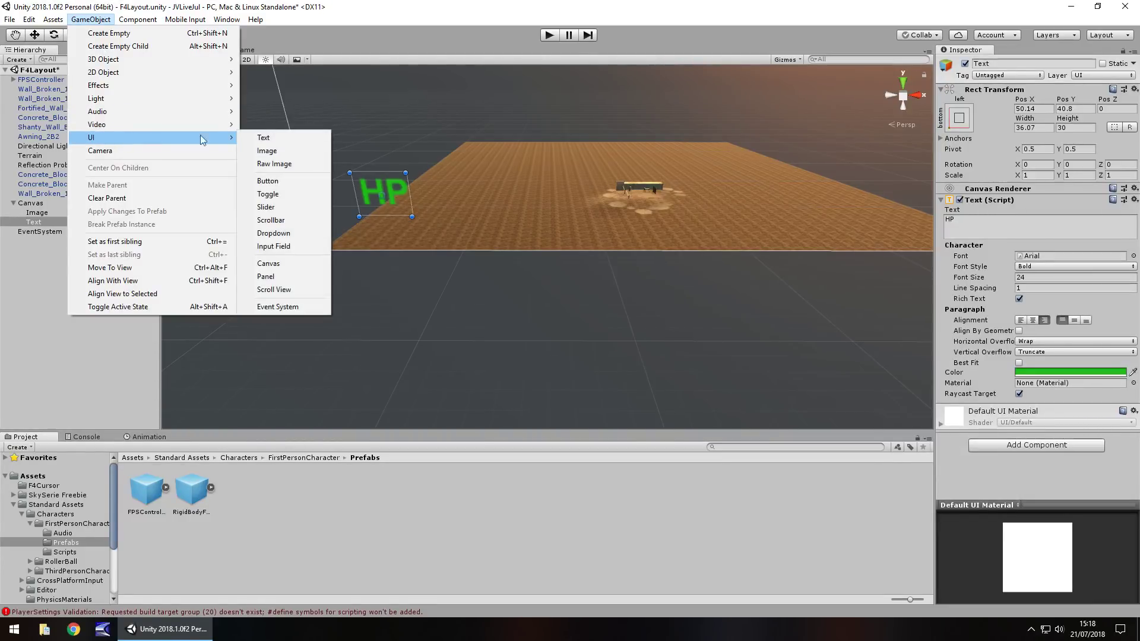
left_click(279, 166)
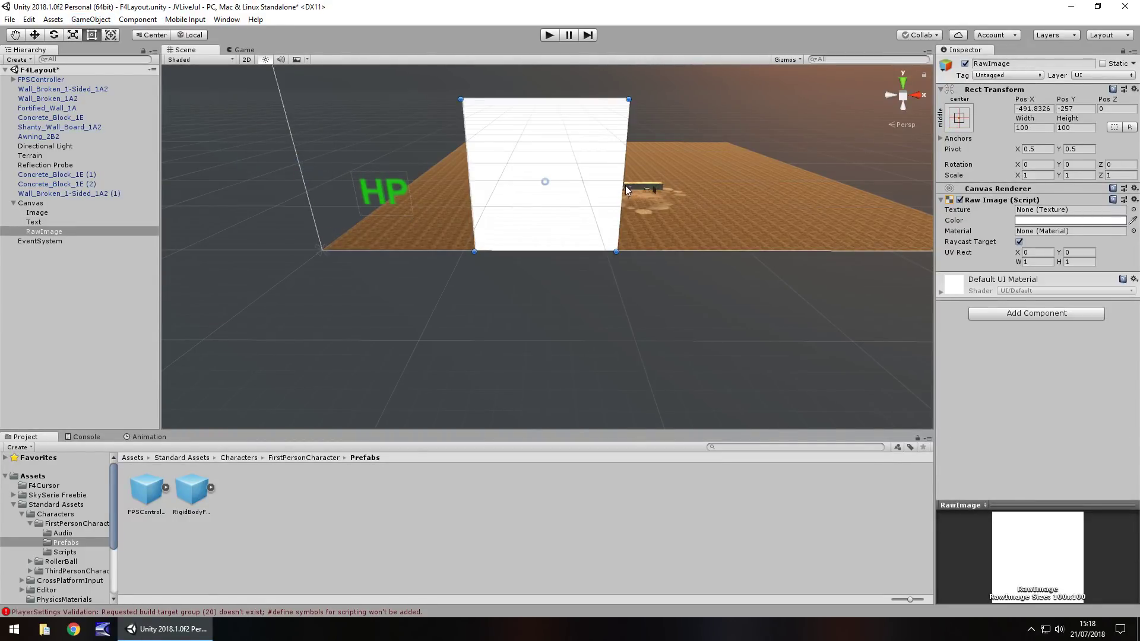
left_click_drag(626, 185, 475, 194)
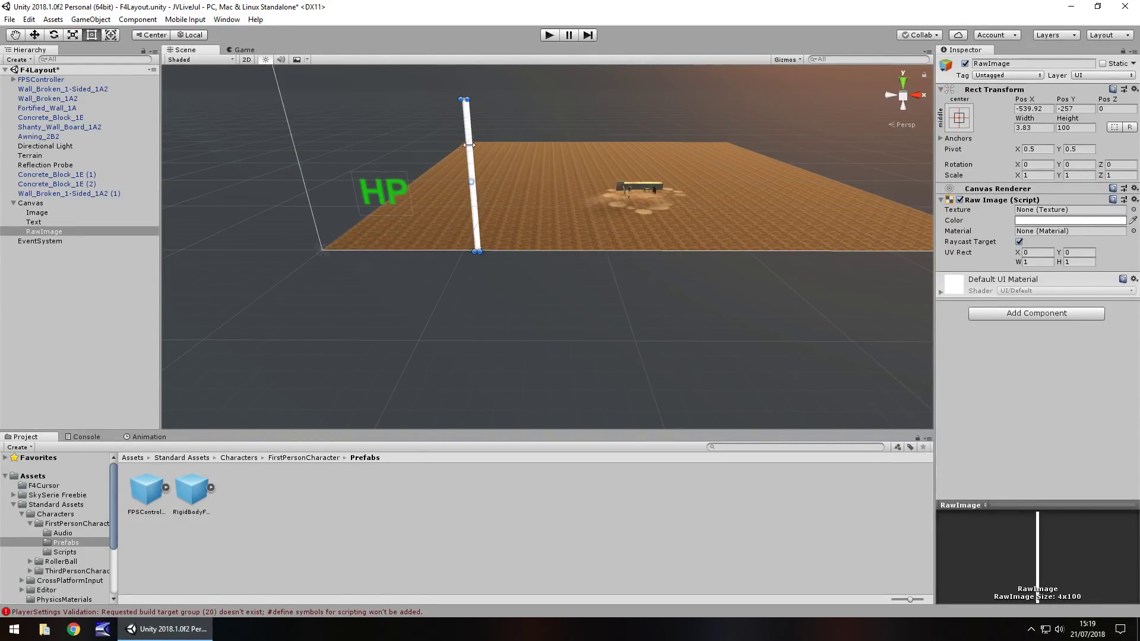
- Shorten the Raw Image strip to about 18 high, place it beside the HP text, and colour it with the text's green
left_click_drag(465, 101, 320, 132)
scroll(463, 220, "up", 2)
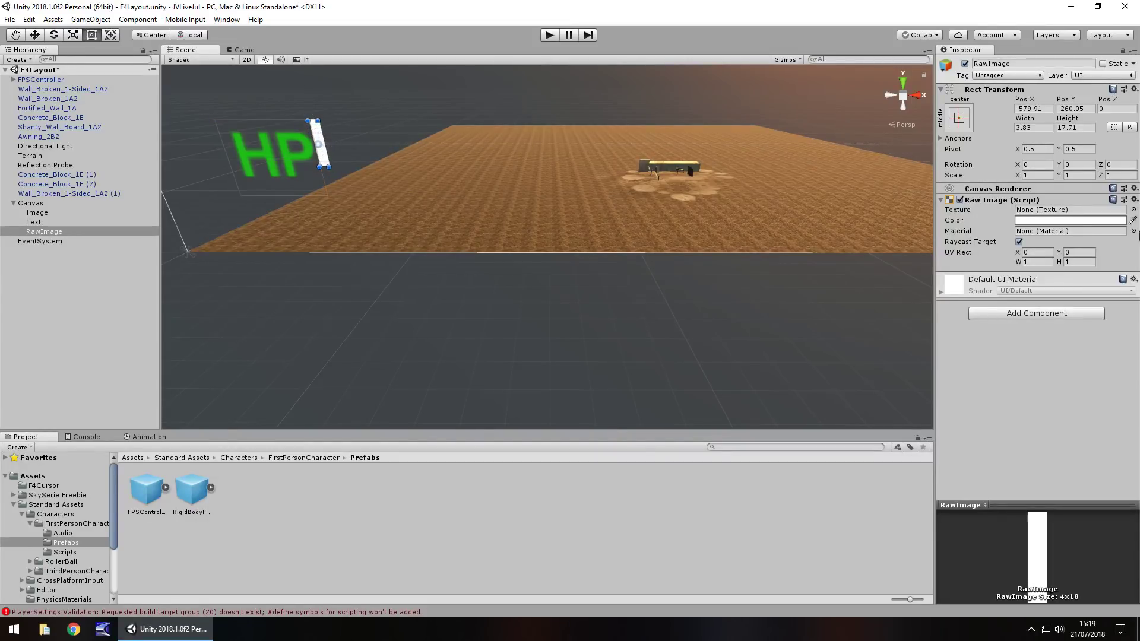
left_click(1132, 220)
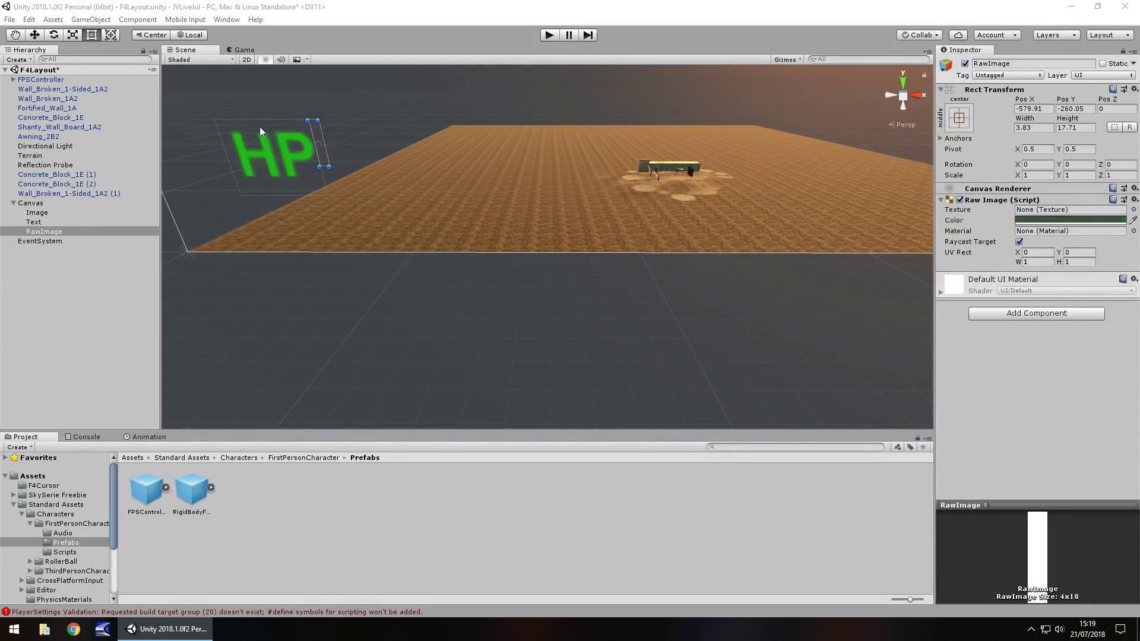
left_click(266, 154)
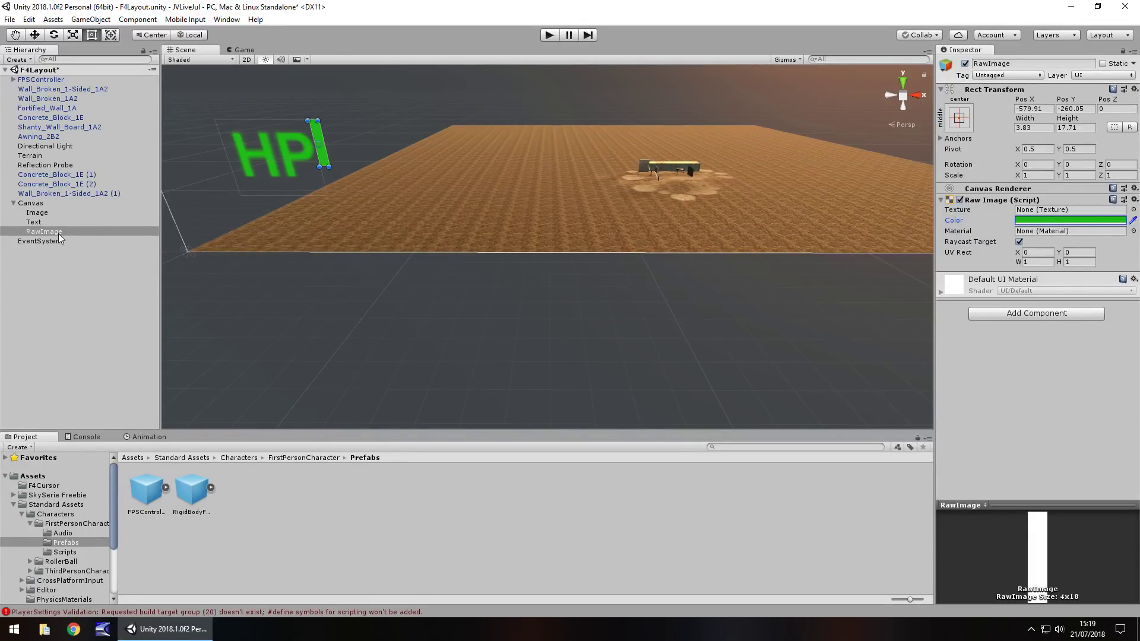
- Set the green strip's height to 17 and its width to 2
left_click(1087, 129)
type("17")
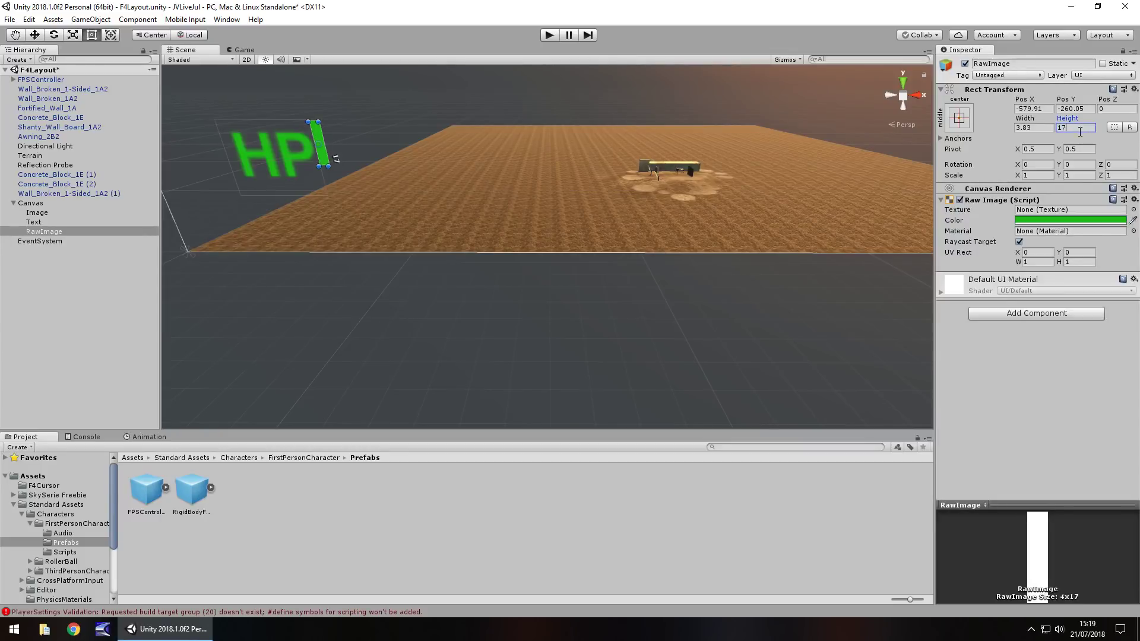
left_click(1033, 127)
type("2")
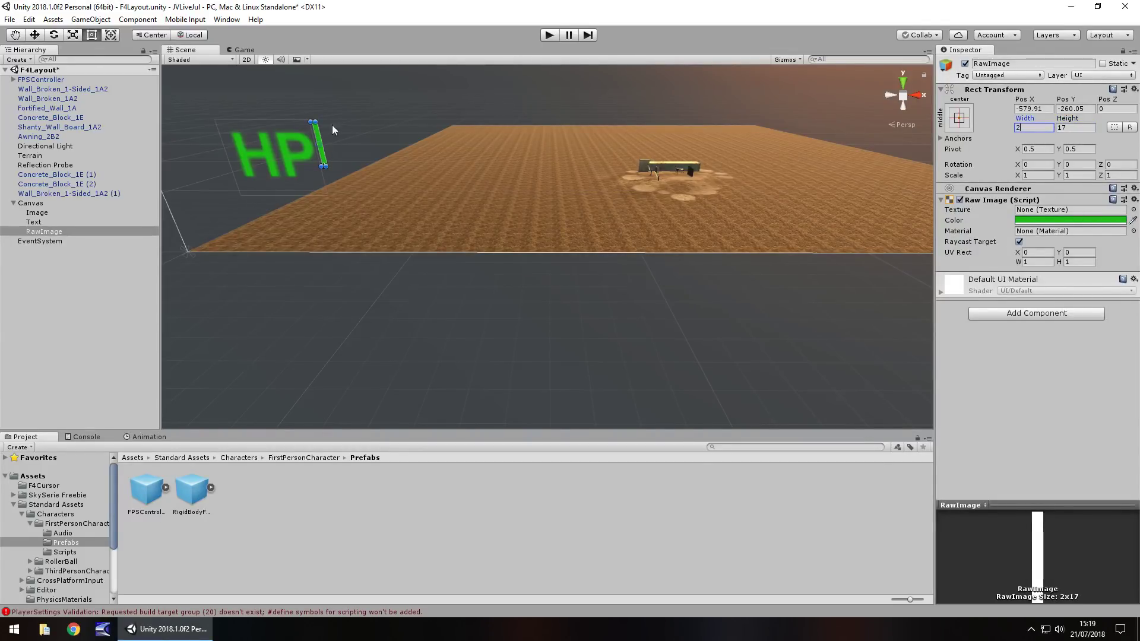
- Nudge the strip against the HP text, then place a duplicate of it at the bar's far end, at about Pos X -476
scroll(318, 132, "up", 3)
middle_click_drag(301, 142, 454, 176)
left_click_drag(453, 174, 449, 174)
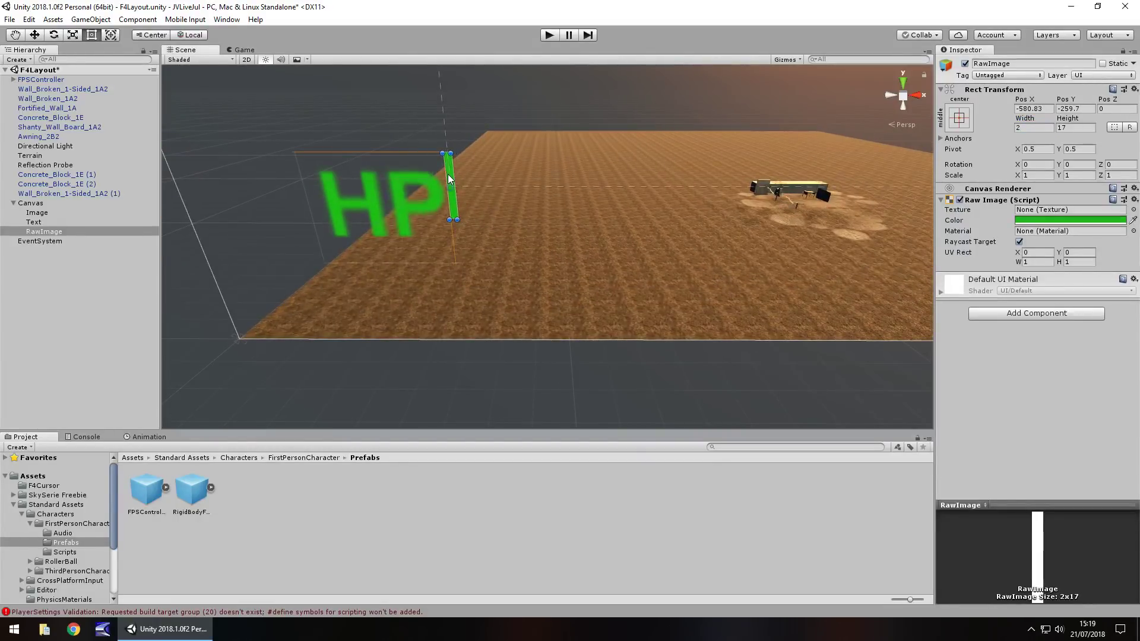
key("ctrl+d")
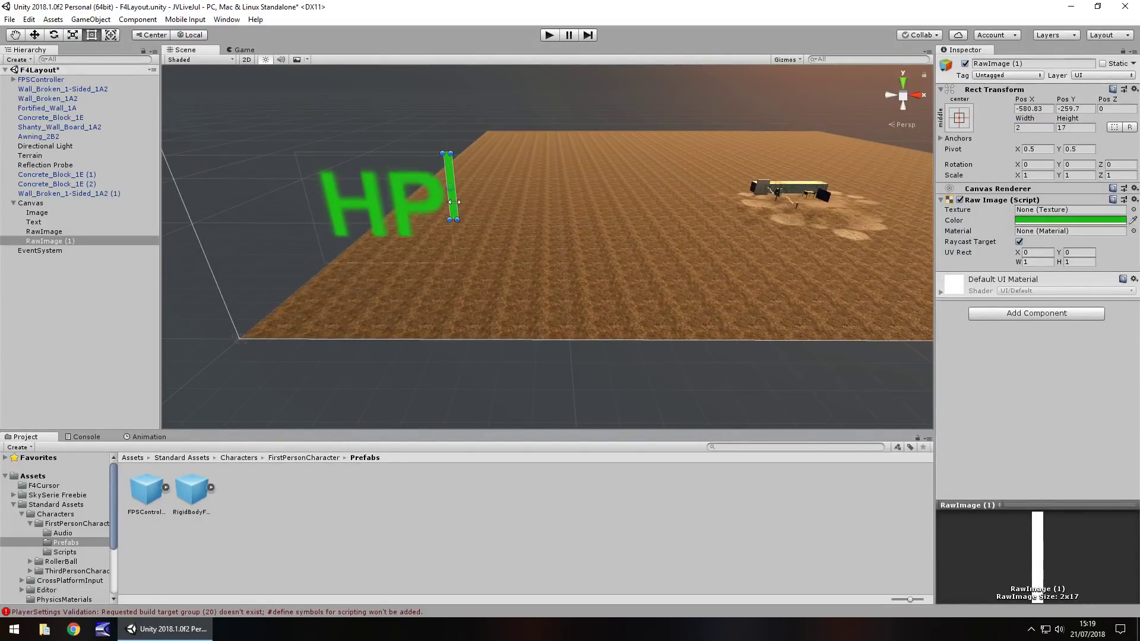
left_click_drag(453, 205, 865, 204)
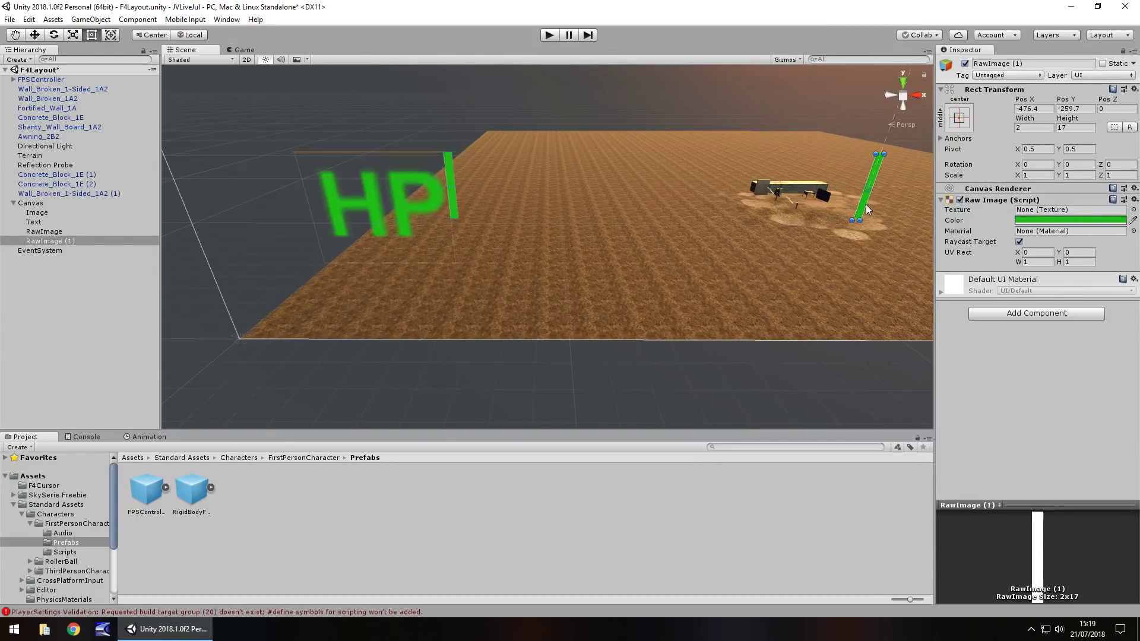
- Duplicate the far-end strip with height 2 and lay it along the base between both uprights, about 102 wide
left_click(51, 241)
key("ctrl+d")
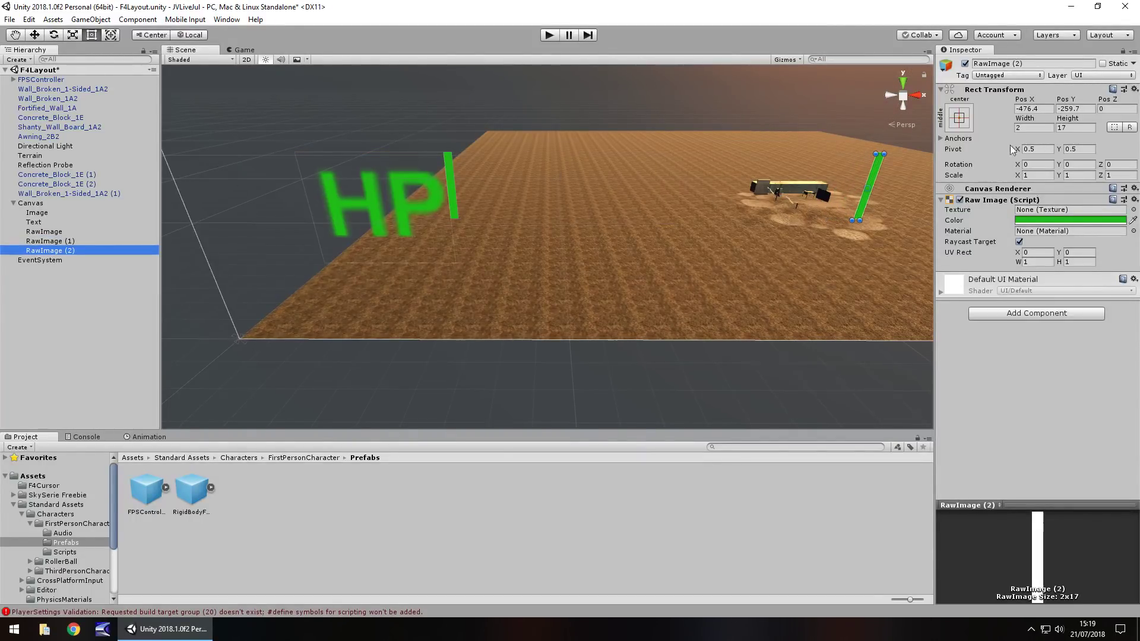
left_click(1074, 128)
type("2")
left_click(1035, 129)
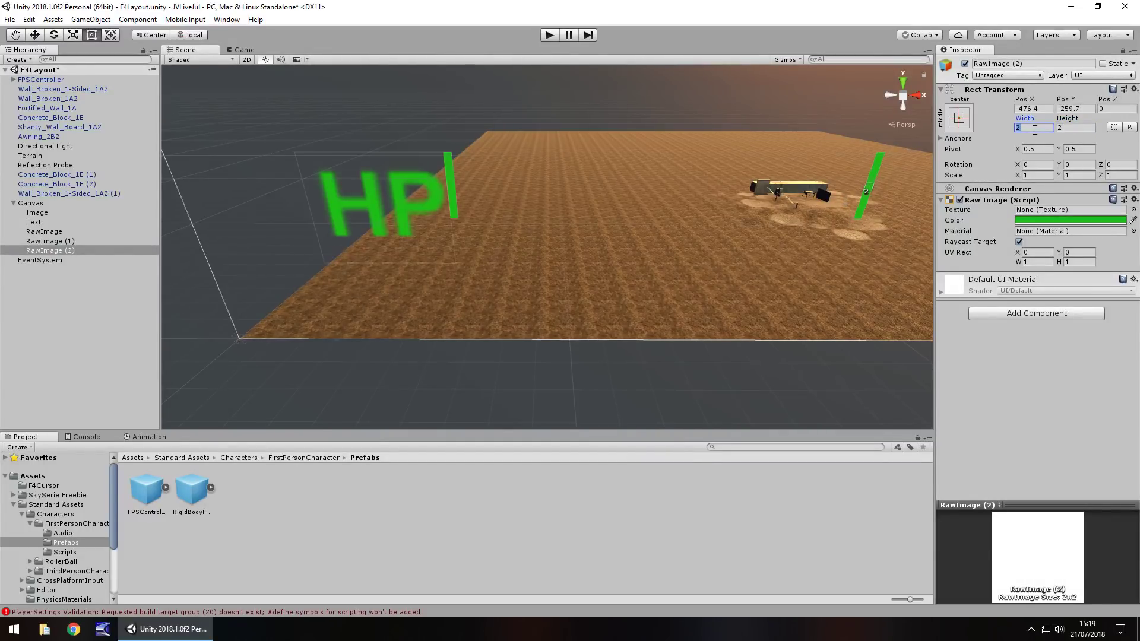
type("50")
left_click_drag(765, 193, 494, 219)
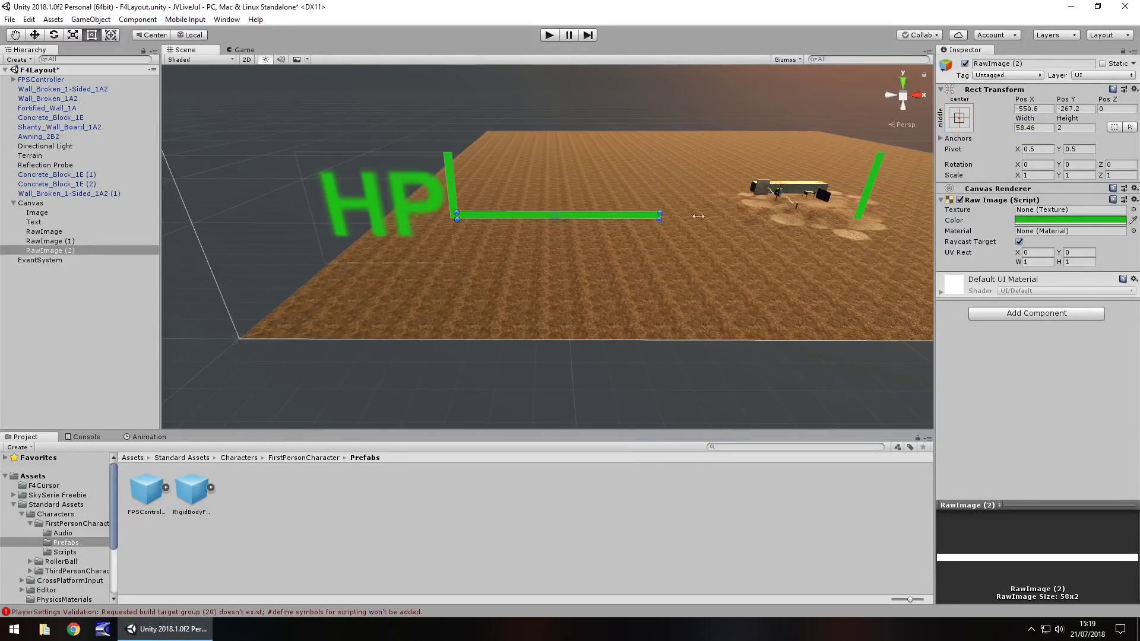
left_click_drag(666, 216, 864, 216)
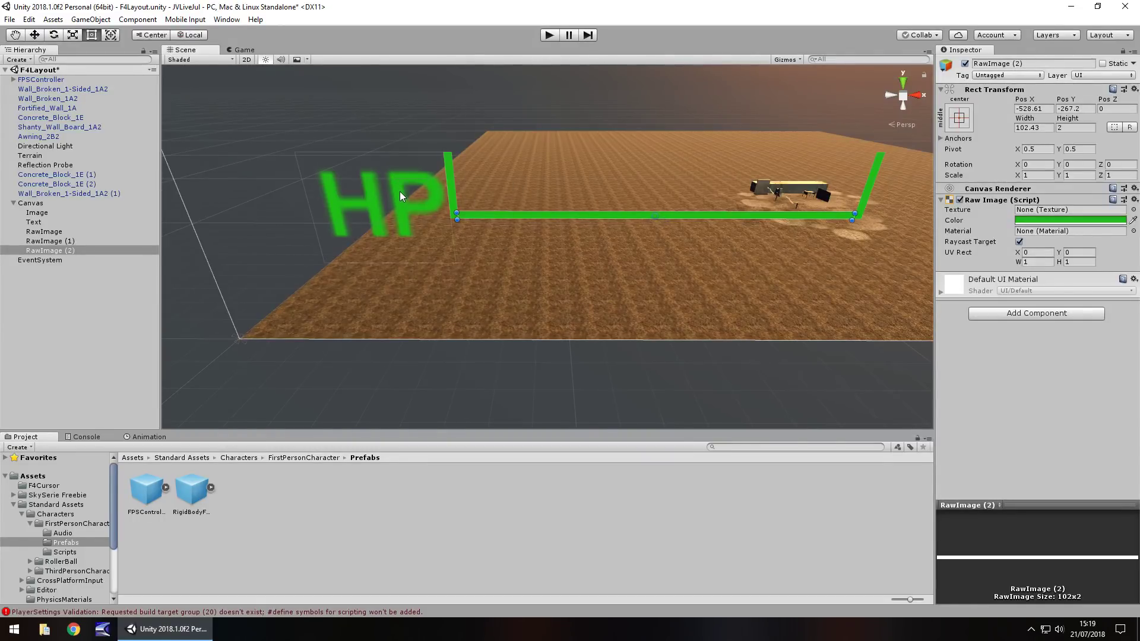
- Duplicate the far-end upright as a bright red block about 4.4 wide and 15 high, just inside that upright and above the base line
middle_click_drag(860, 166, 652, 170)
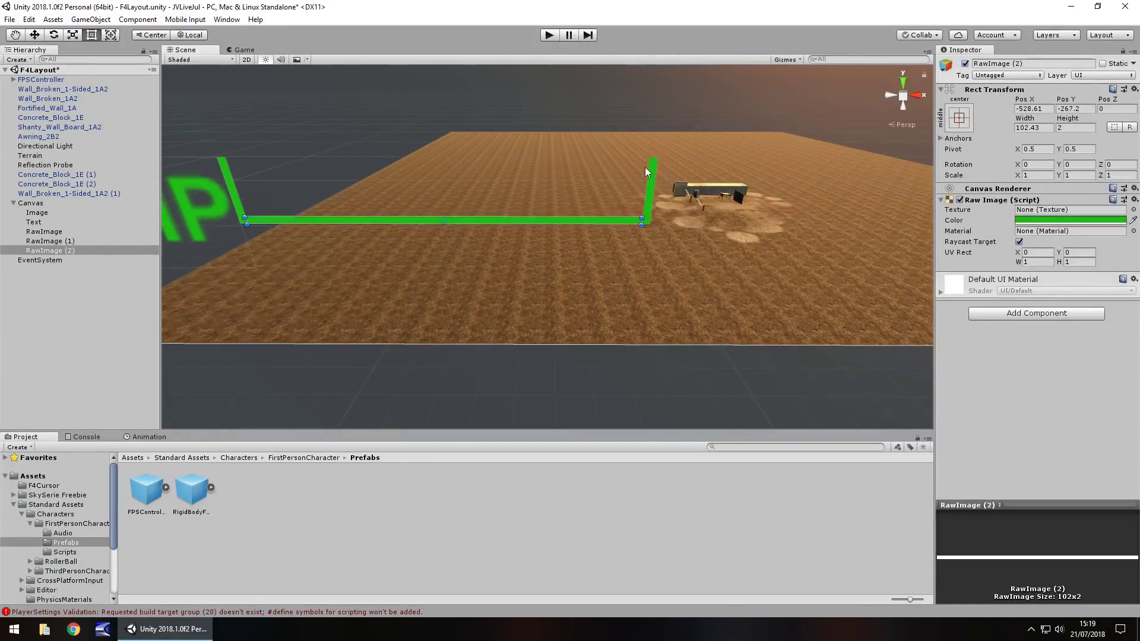
left_click(653, 174)
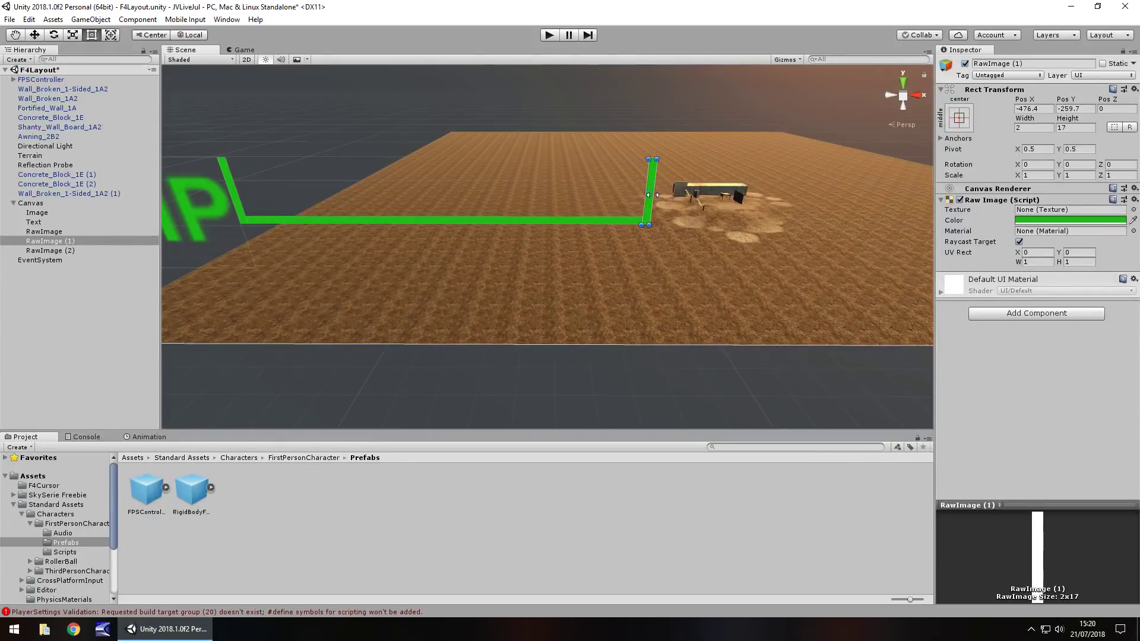
key("ctrl+d")
left_click(1101, 221)
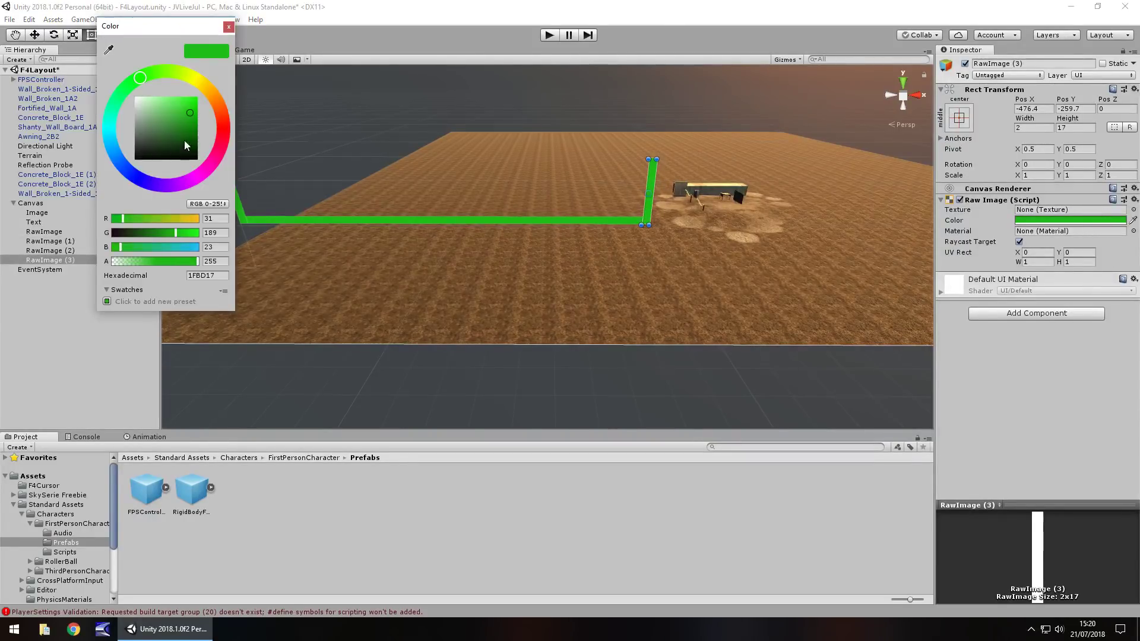
left_click(224, 128)
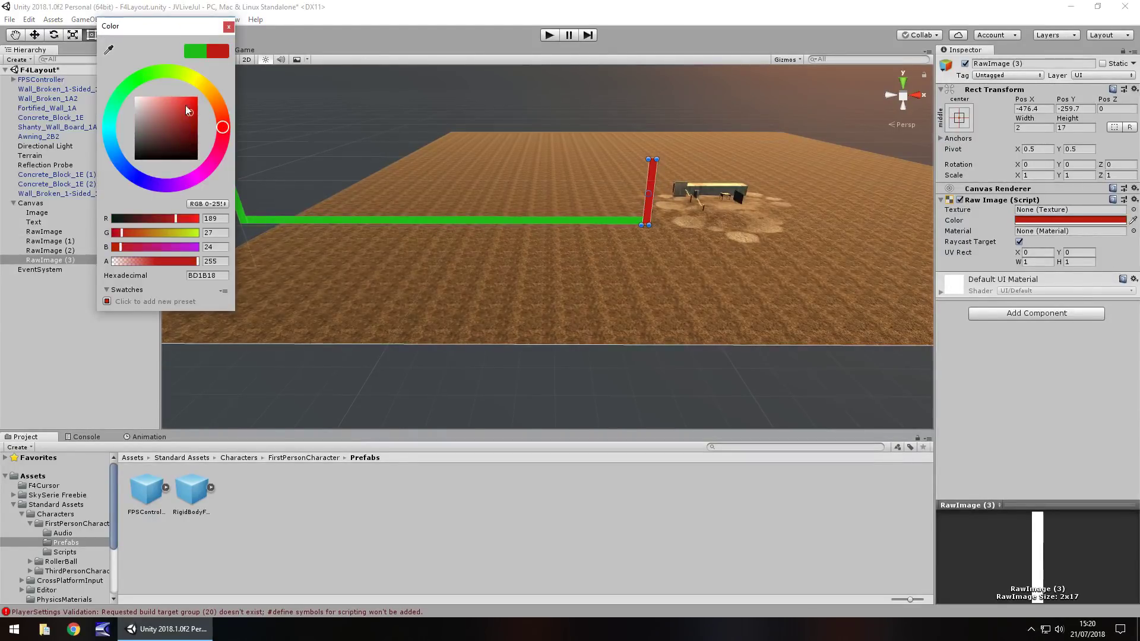
left_click(540, 173)
left_click_drag(647, 173, 636, 170)
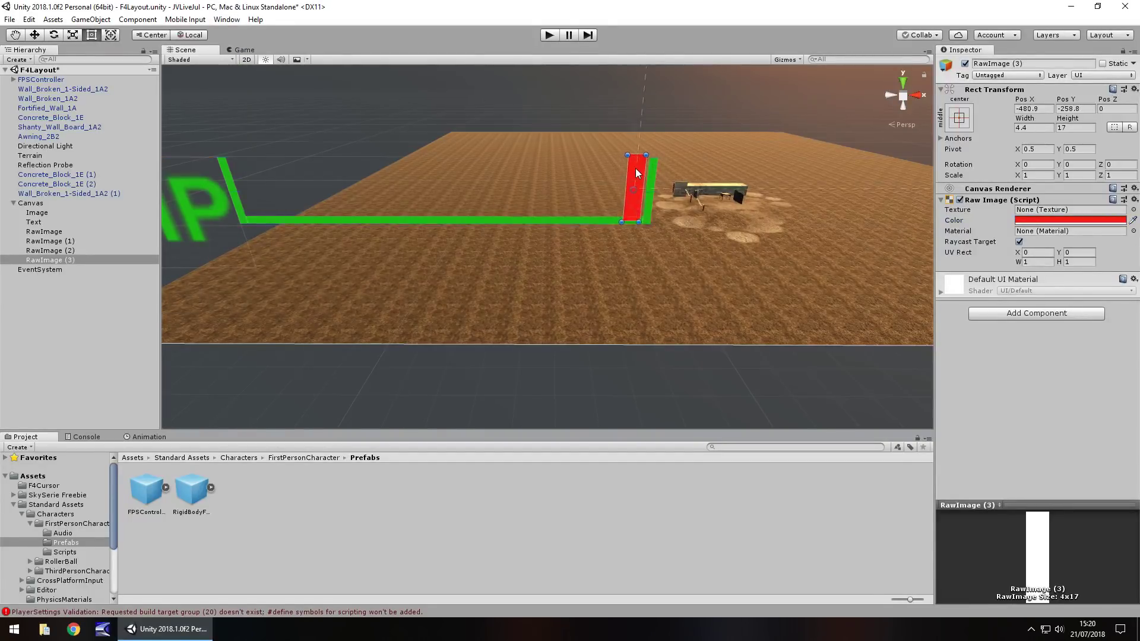
left_click_drag(633, 224, 633, 218)
- Duplicate the red block as a fill about 73 wide starting at the HP text's upright, coloured with the green sampled from the frame
key("ctrl+d")
left_click_drag(637, 172, 528, 182)
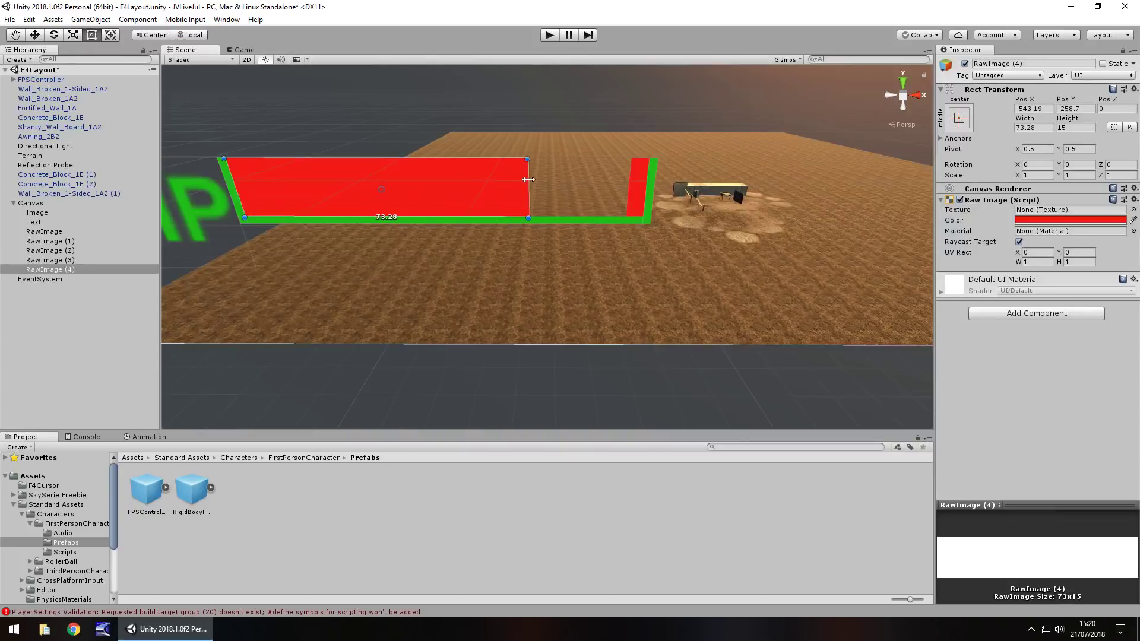
left_click(1054, 220)
left_click(108, 50)
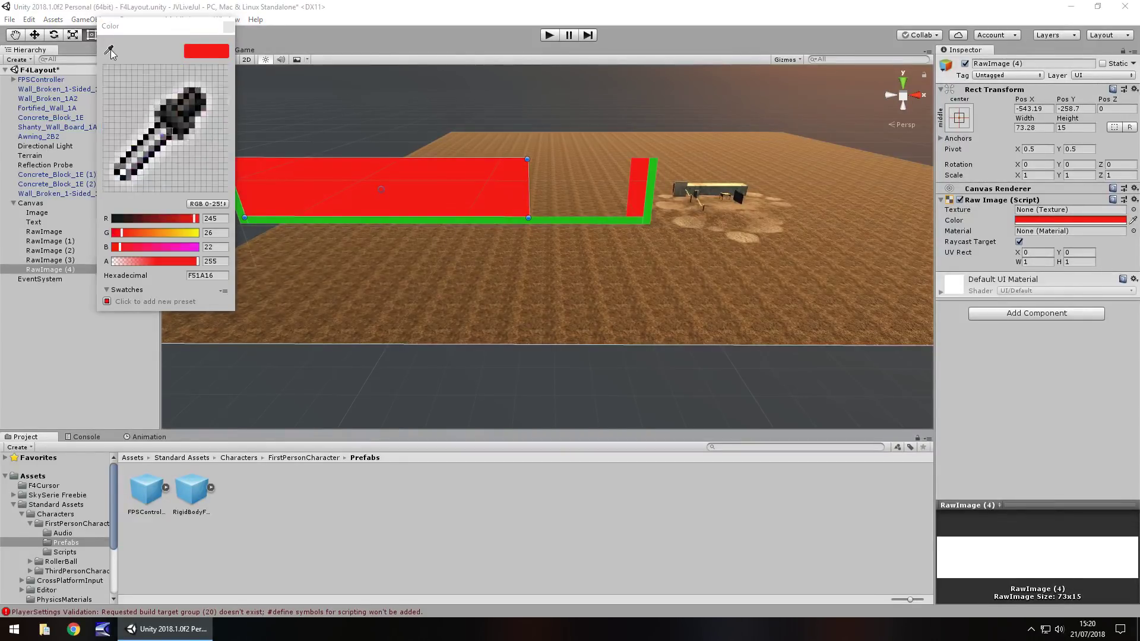
left_click(414, 221)
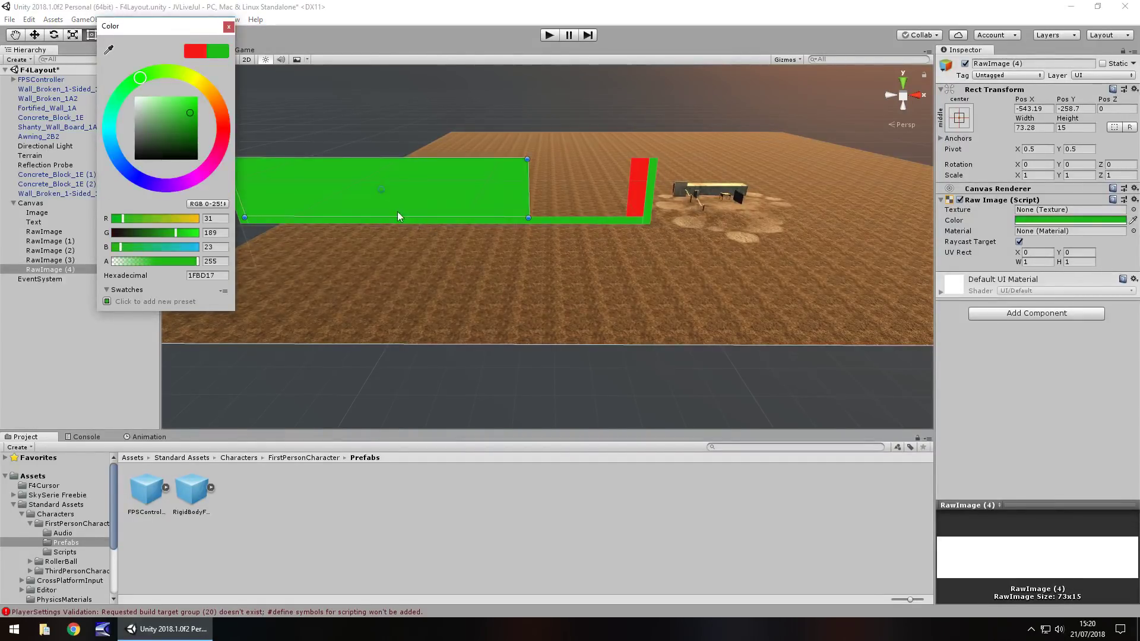
left_click(228, 27)
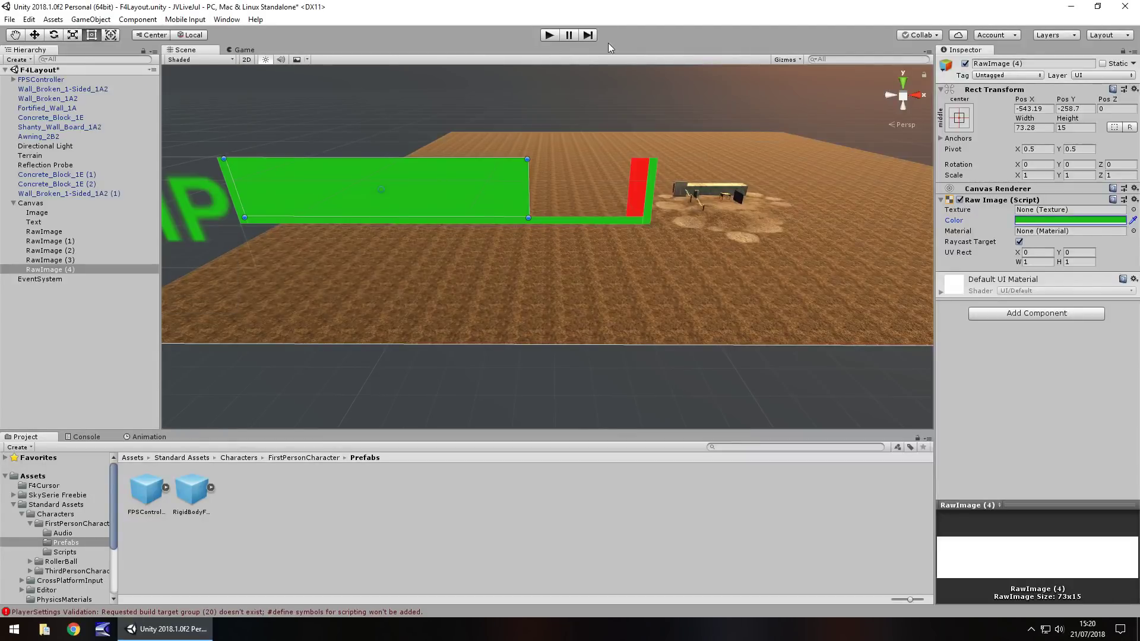
- Play the scene to check how the HP bar looks in game, and stop it
left_click(548, 36)
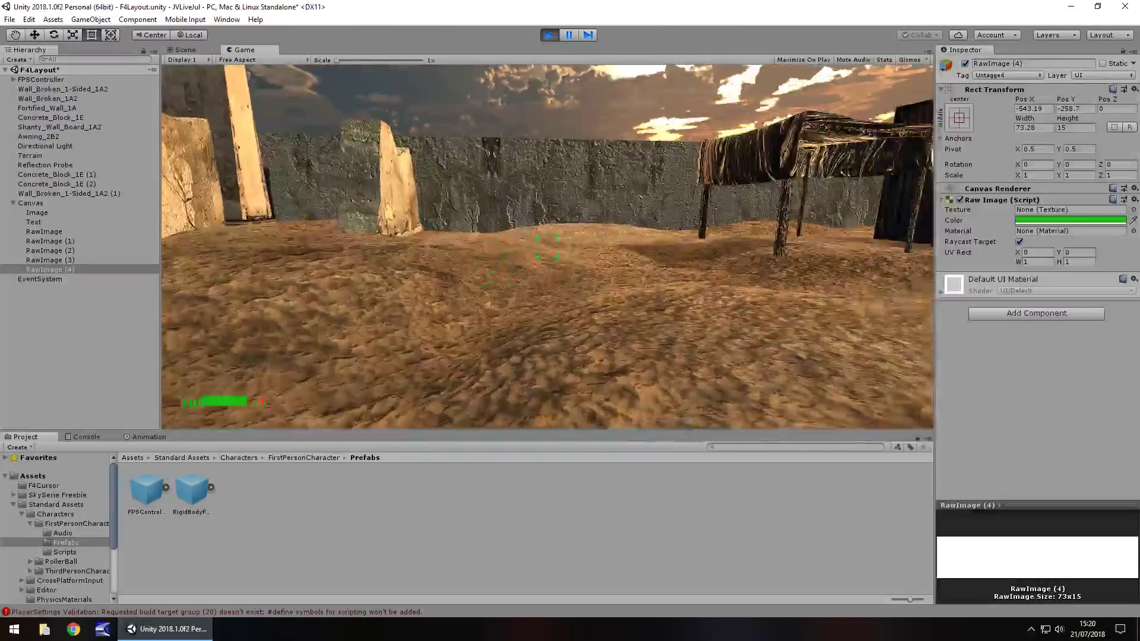
key("ctrl+p")
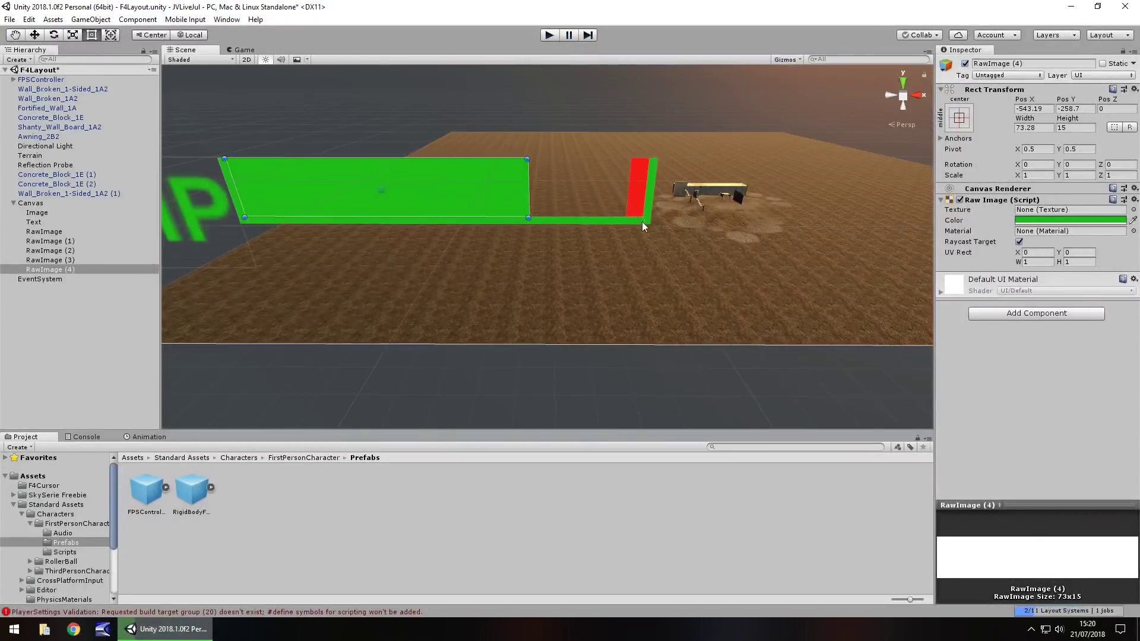
- Move the far-end upright outward to about Pos X -429 and bring the red block along beside it
scroll(653, 229, "down", 2)
middle_click_drag(678, 237, 452, 198)
left_click(428, 213)
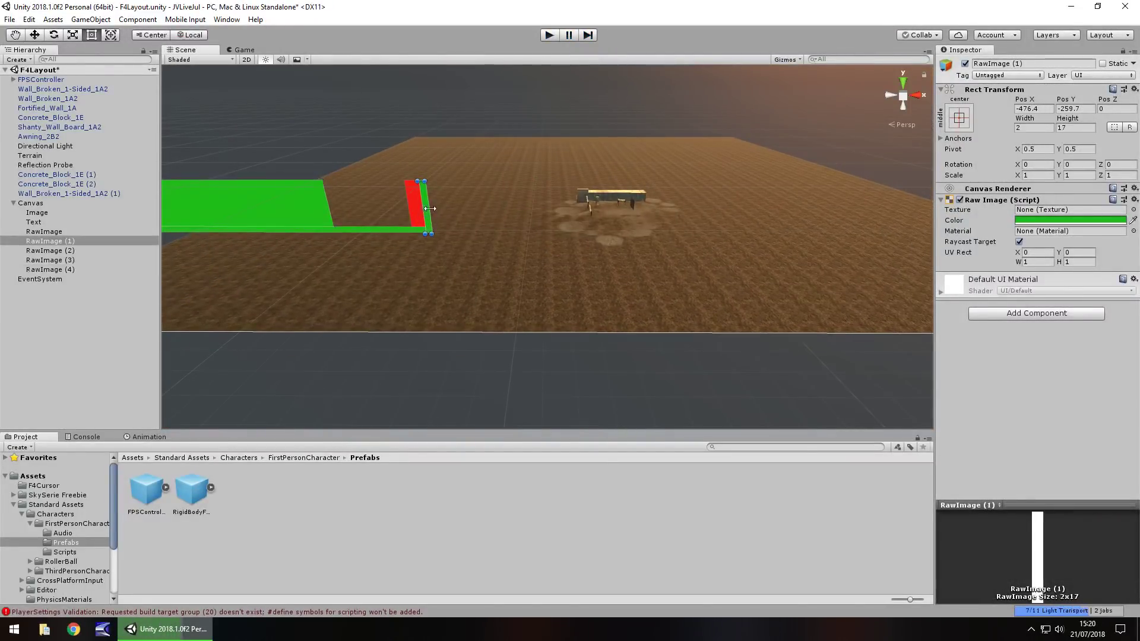
middle_click_drag(428, 219, 593, 236)
scroll(406, 216, "up", 2)
left_click_drag(594, 233, 820, 230)
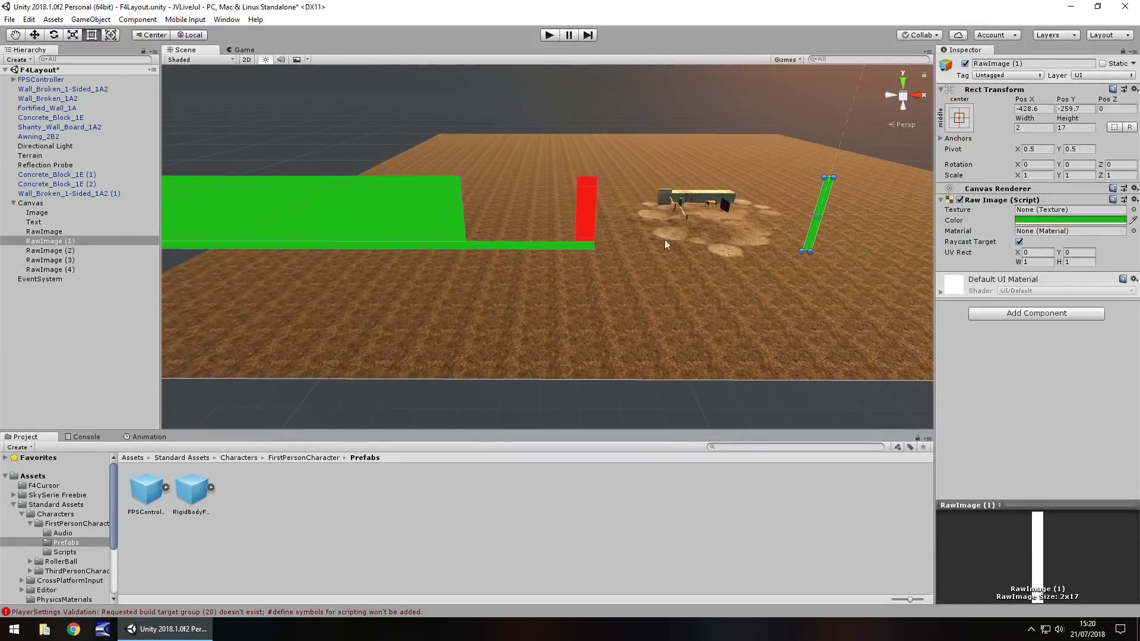
left_click(587, 216)
left_click(579, 205)
left_click_drag(582, 205, 804, 201)
- Stretch the base line to about 150 wide up to the far-end upright, and the green fill to about 109 wide
left_click(579, 247)
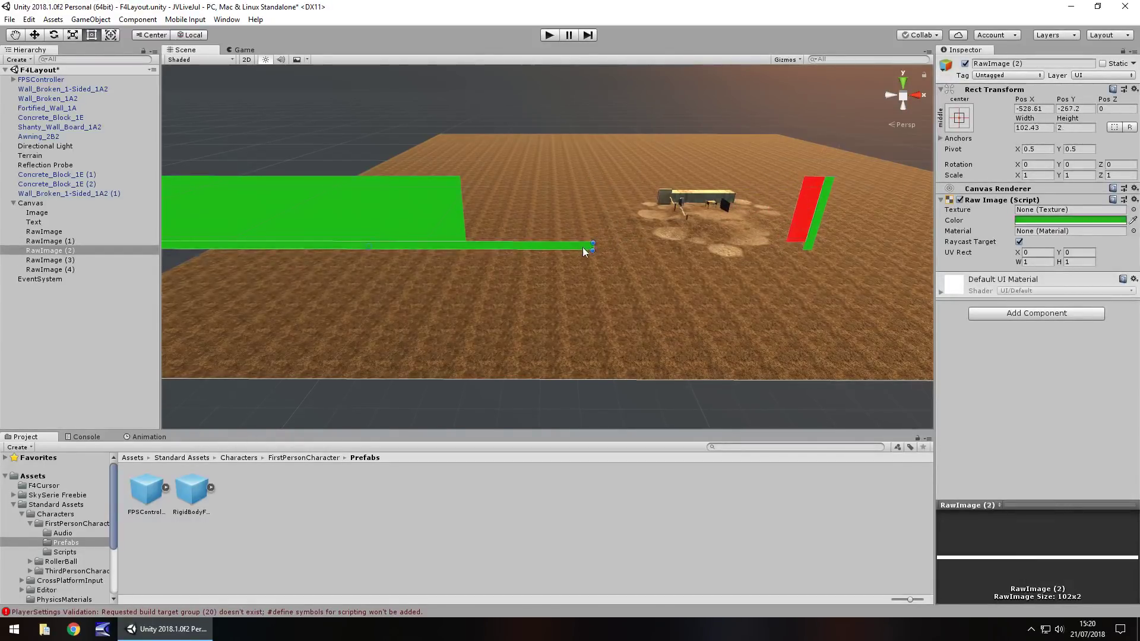
left_click_drag(593, 245, 809, 246)
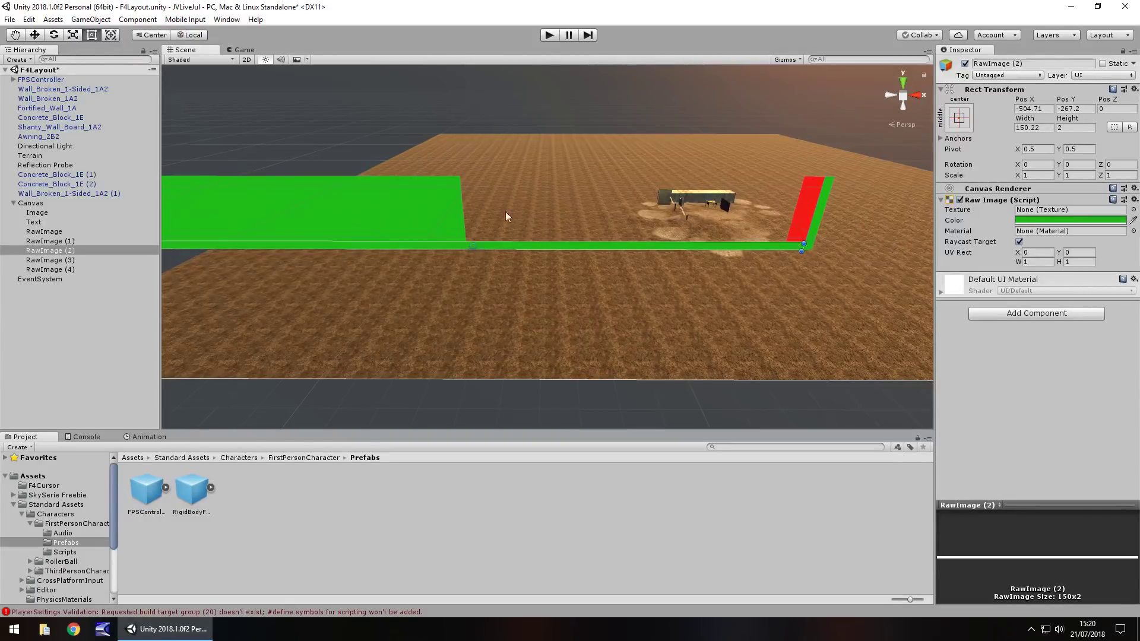
left_click(464, 208)
left_click_drag(464, 208, 634, 208)
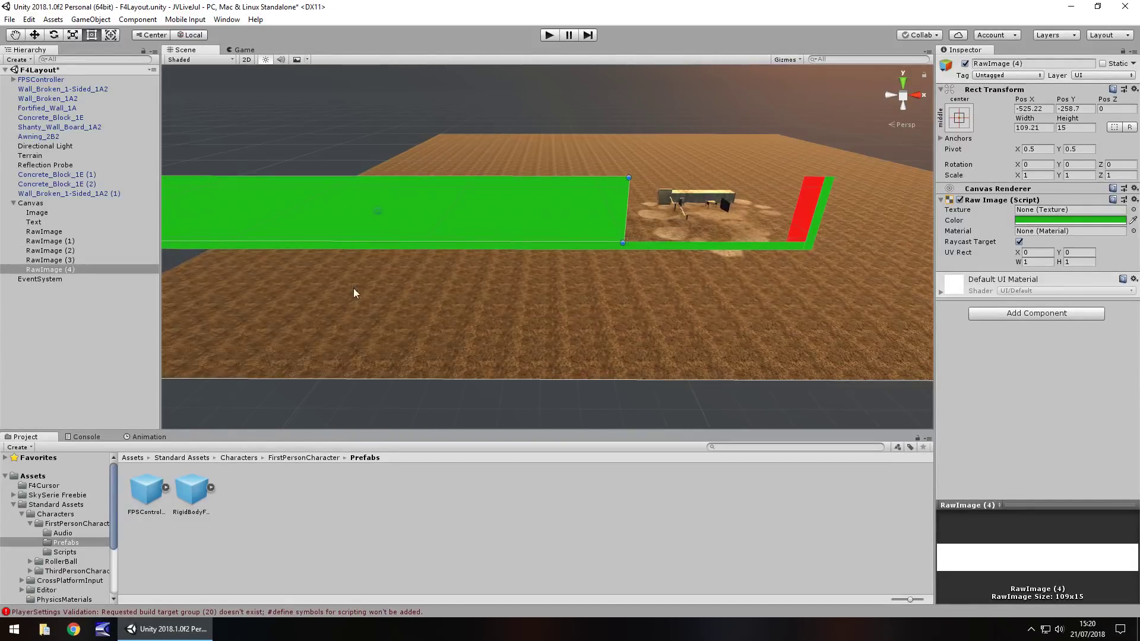
- Reduce the green fill's height to about 7.7 and the height of the upright beside the HP text to about 9.7
middle_click_drag(351, 293, 547, 287)
left_click_drag(605, 182, 605, 212)
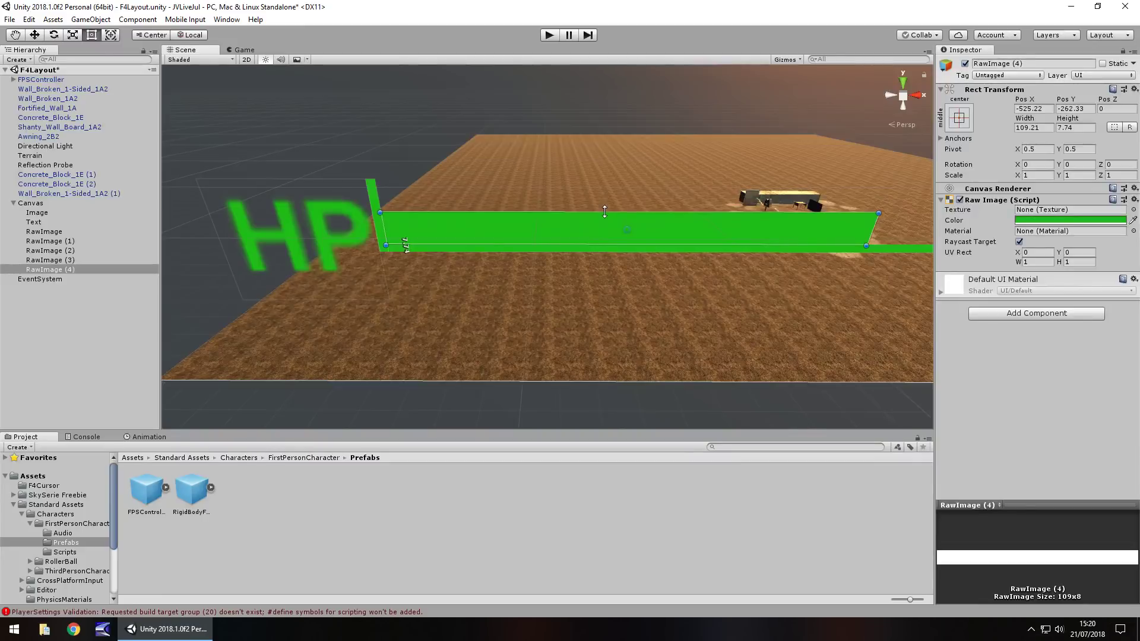
left_click(373, 197)
left_click_drag(368, 180, 371, 212)
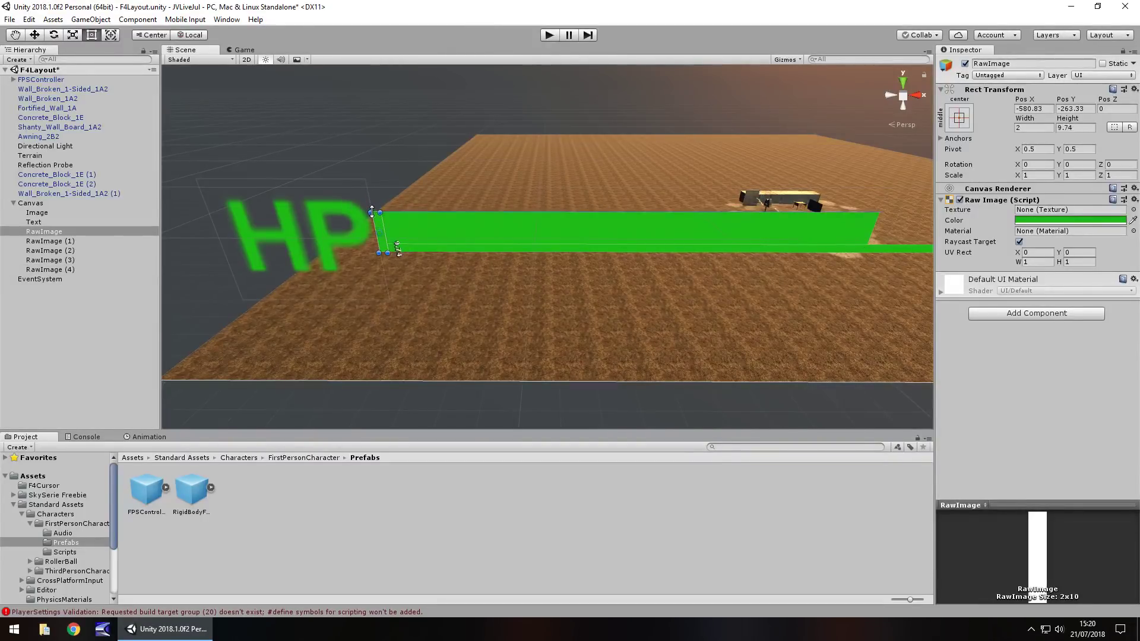
- Lower the tops of the red block and the far-end upright to match the fill, making the upright about 9.7 high
middle_click_drag(592, 307, 273, 316)
left_click(645, 205)
left_click_drag(645, 192, 660, 223)
left_click(663, 204)
left_click(662, 204)
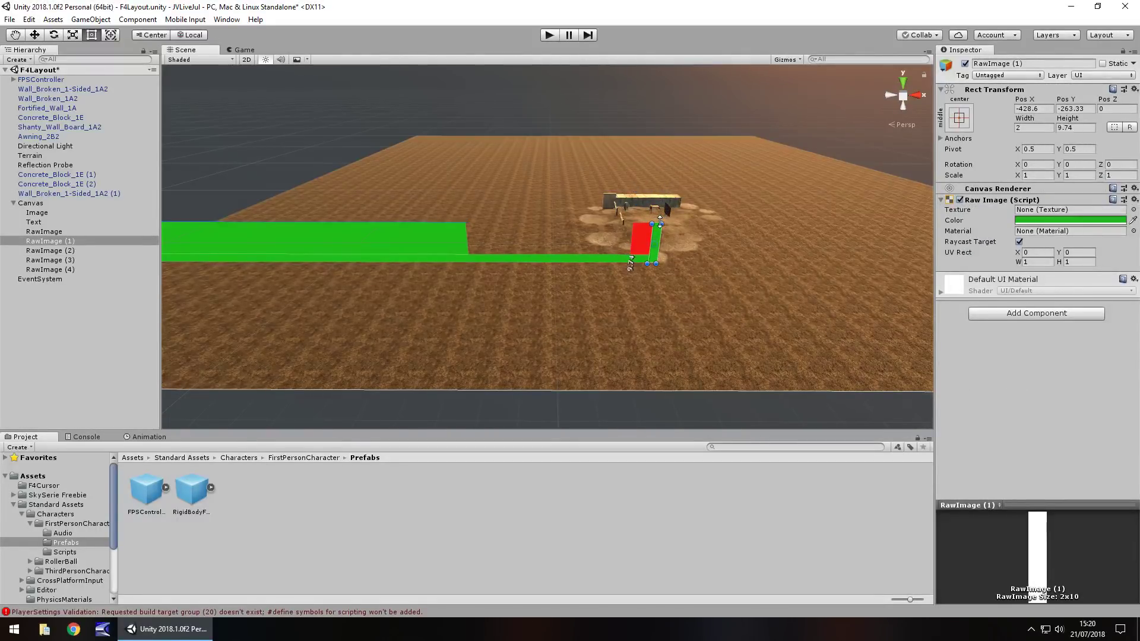
- Raise the upright beside the HP text to Pos Y -258
middle_click_drag(382, 305, 658, 307)
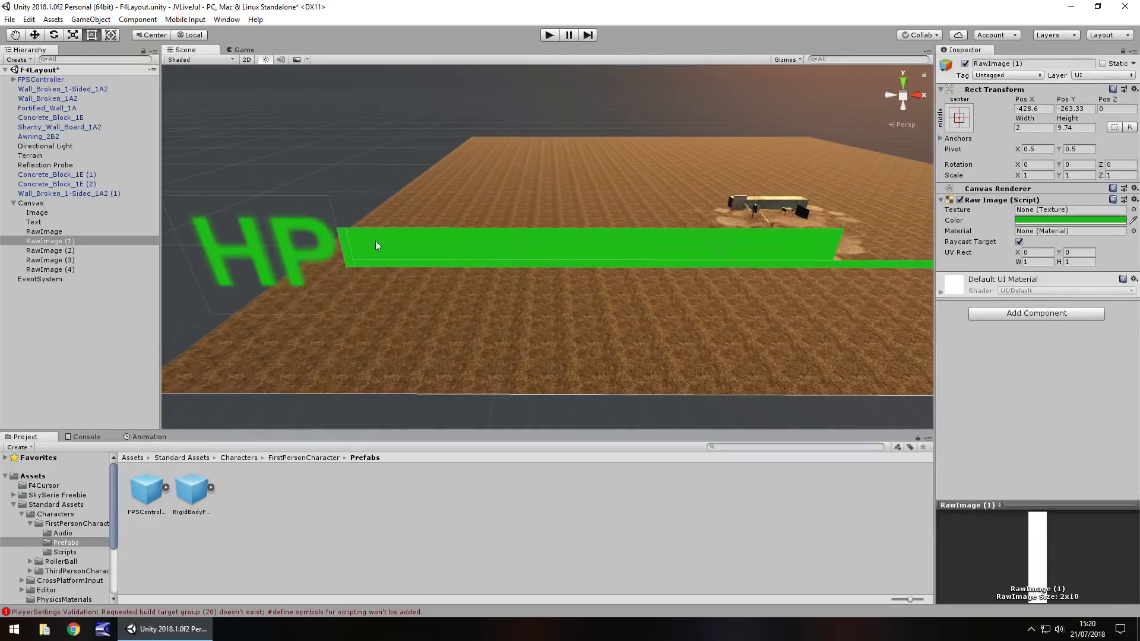
left_click(346, 245)
left_click(343, 240)
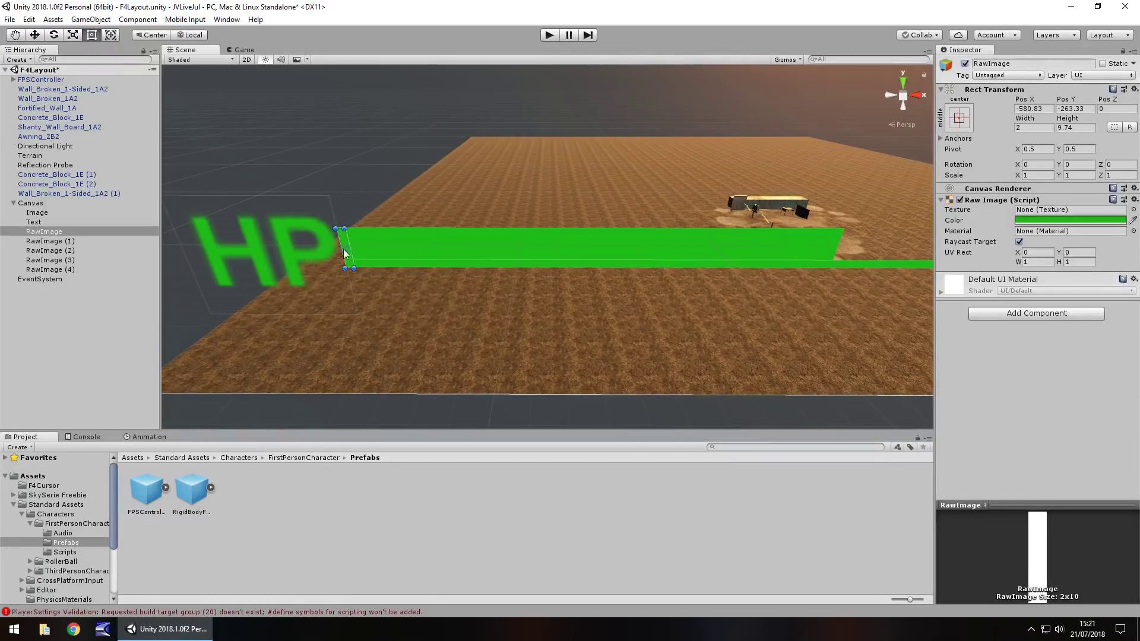
left_click_drag(344, 241, 340, 221)
- Raise the green fill and the base line to line up with that upright, the base line at about Pos Y -261.9
left_click(398, 248)
left_click_drag(398, 247, 386, 223)
left_click(379, 245)
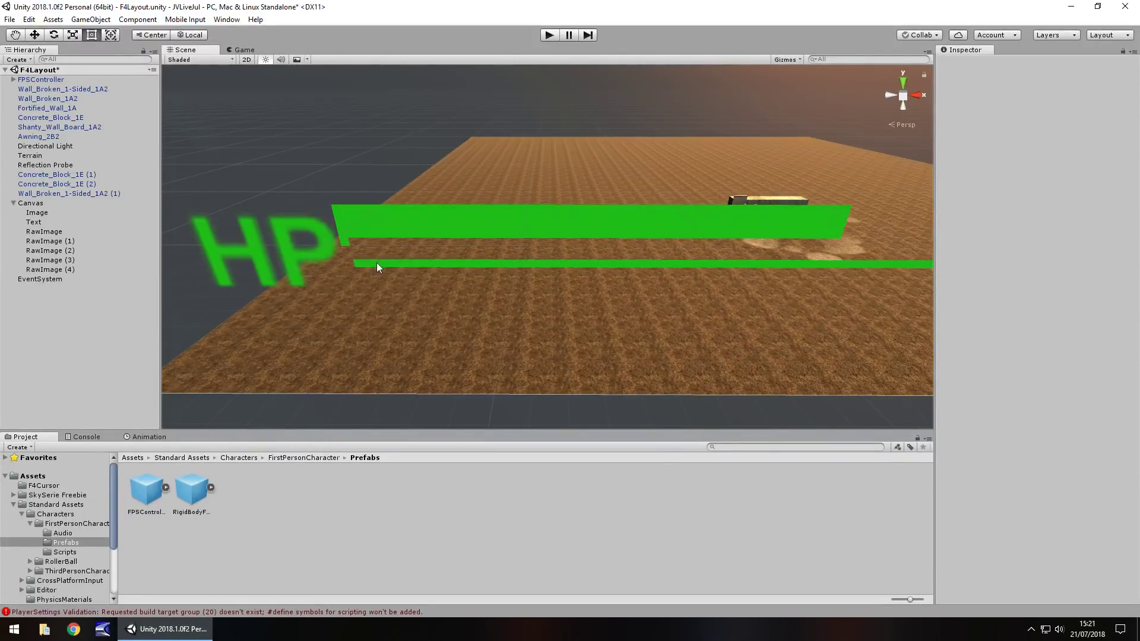
left_click(378, 265)
left_click_drag(379, 265, 385, 242)
- Raise the red block to Pos Y -257 and the far-end upright to Pos Y -258 at the end of the base line
right_click_drag(385, 242, 646, 280)
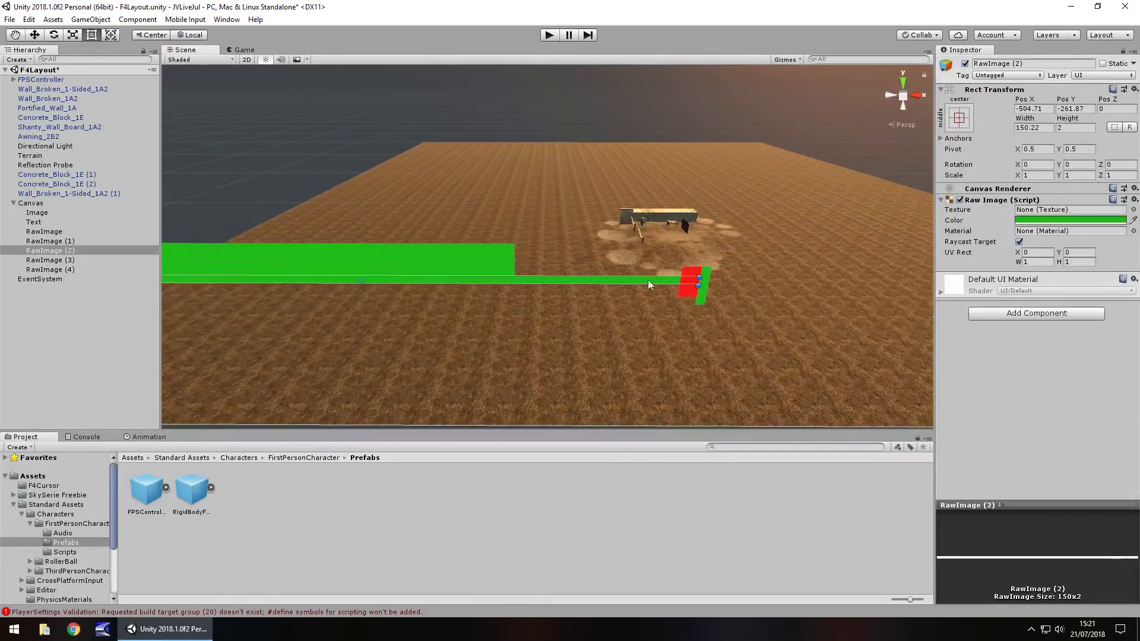
left_click(690, 273)
left_click_drag(692, 271, 696, 252)
left_click(706, 289)
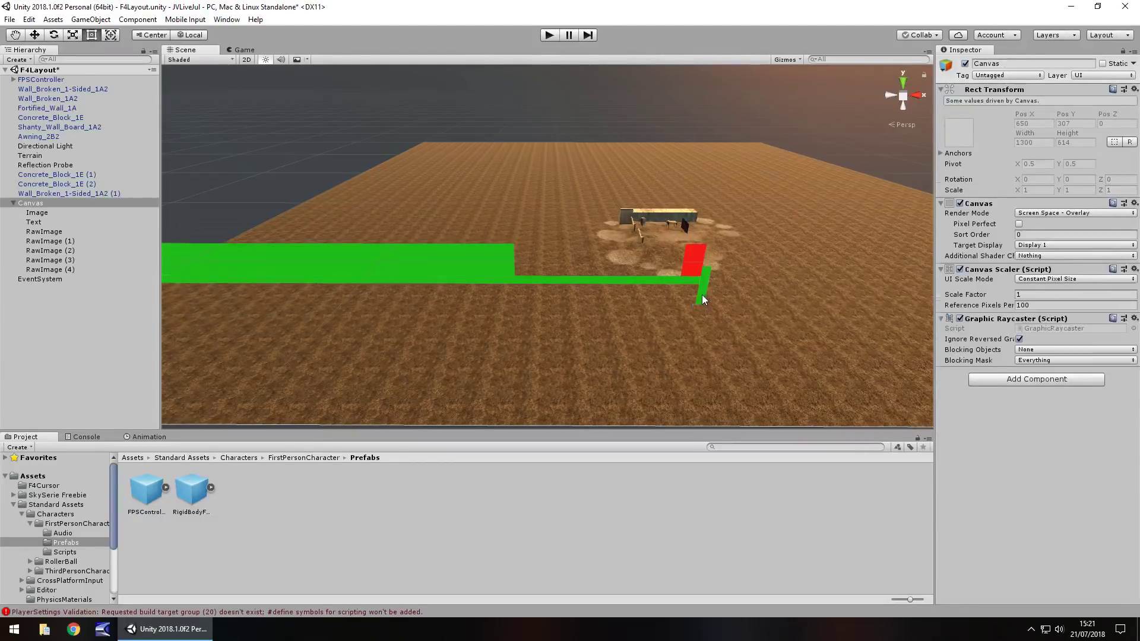
left_click(702, 295)
left_click_drag(699, 296, 708, 280)
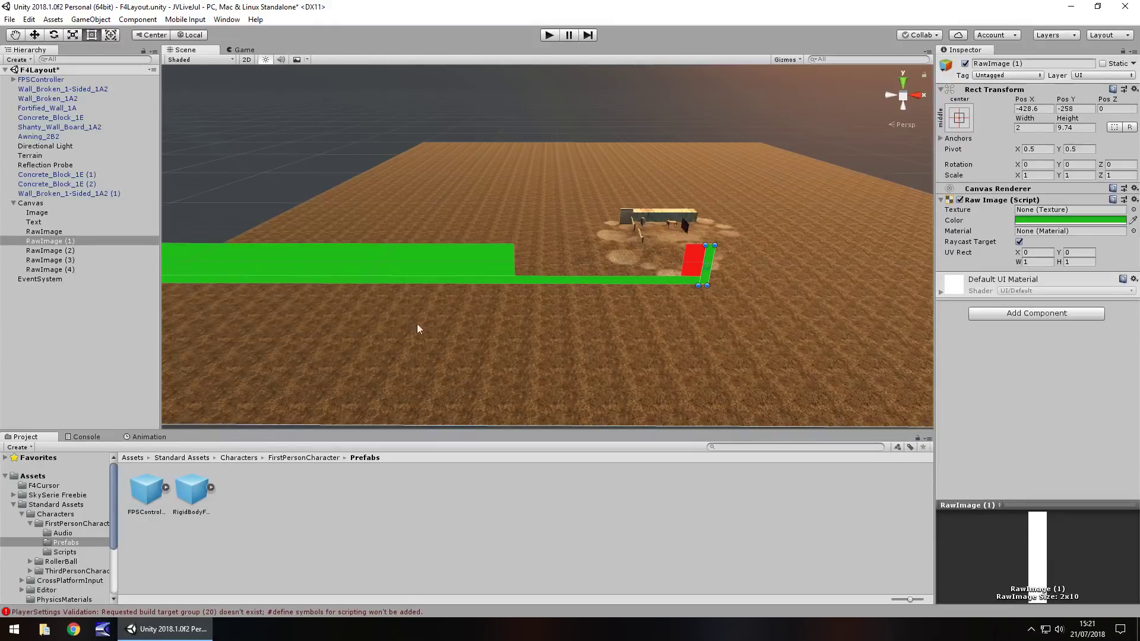
- Look over the realigned HP bar and check it in Play mode
middle_click_drag(496, 301, 441, 297)
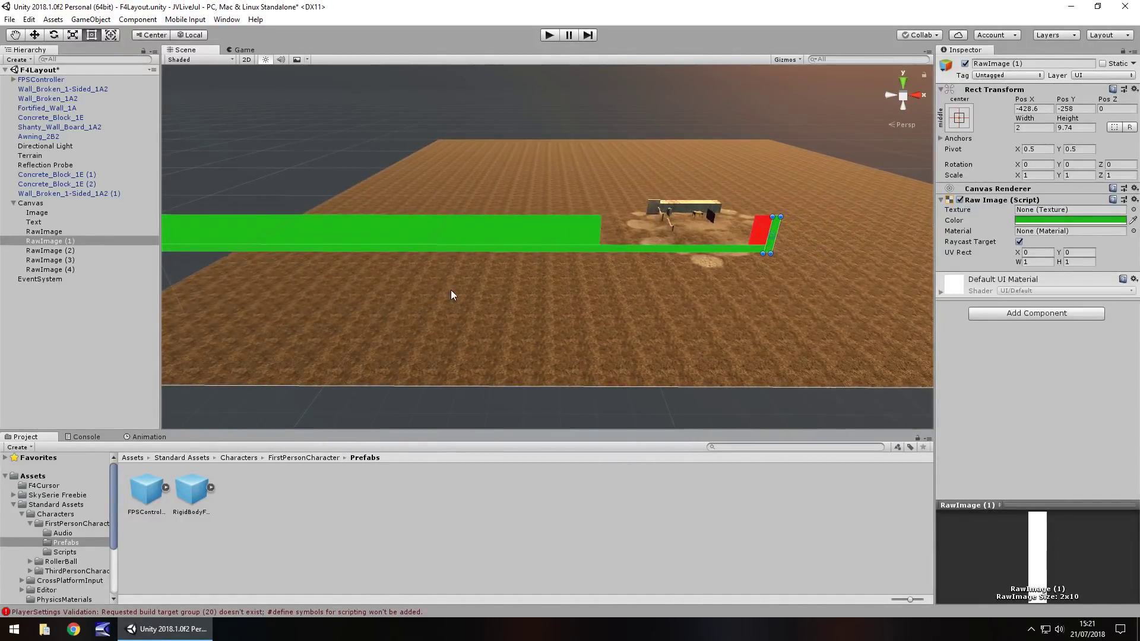
left_click_drag(320, 300, 455, 300, "alt")
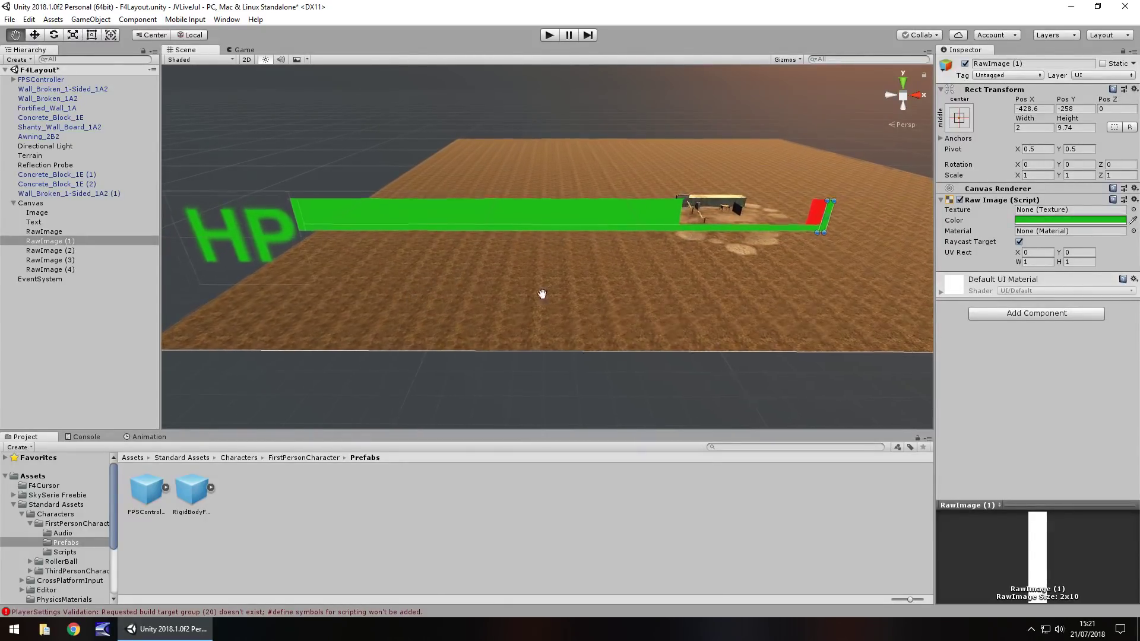
left_click_drag(542, 292, 519, 301, "alt")
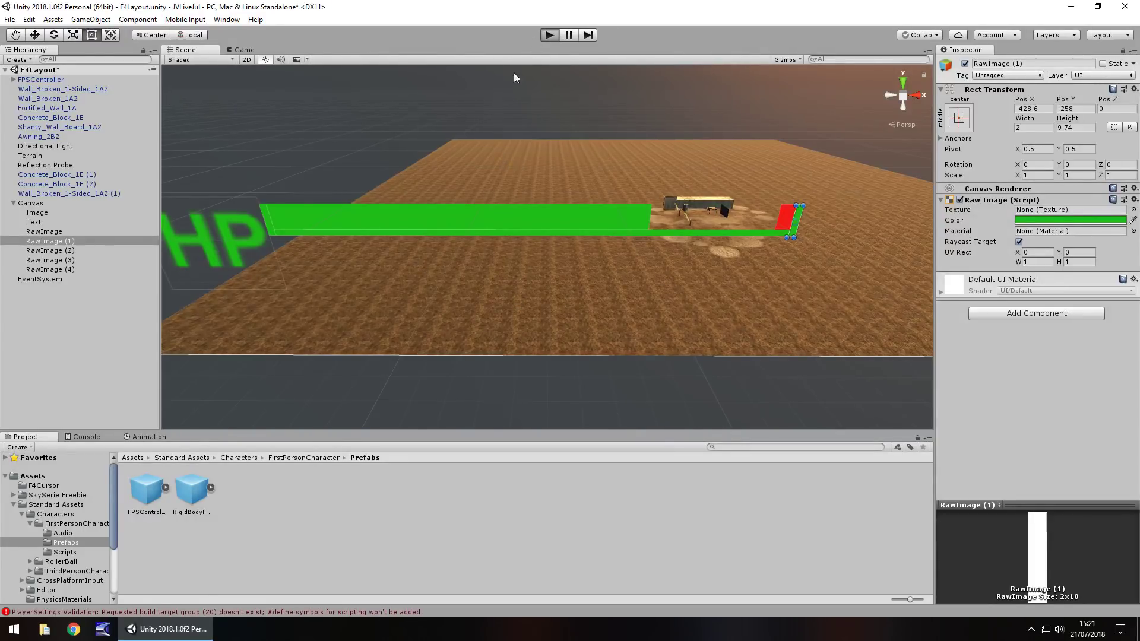
left_click(549, 35)
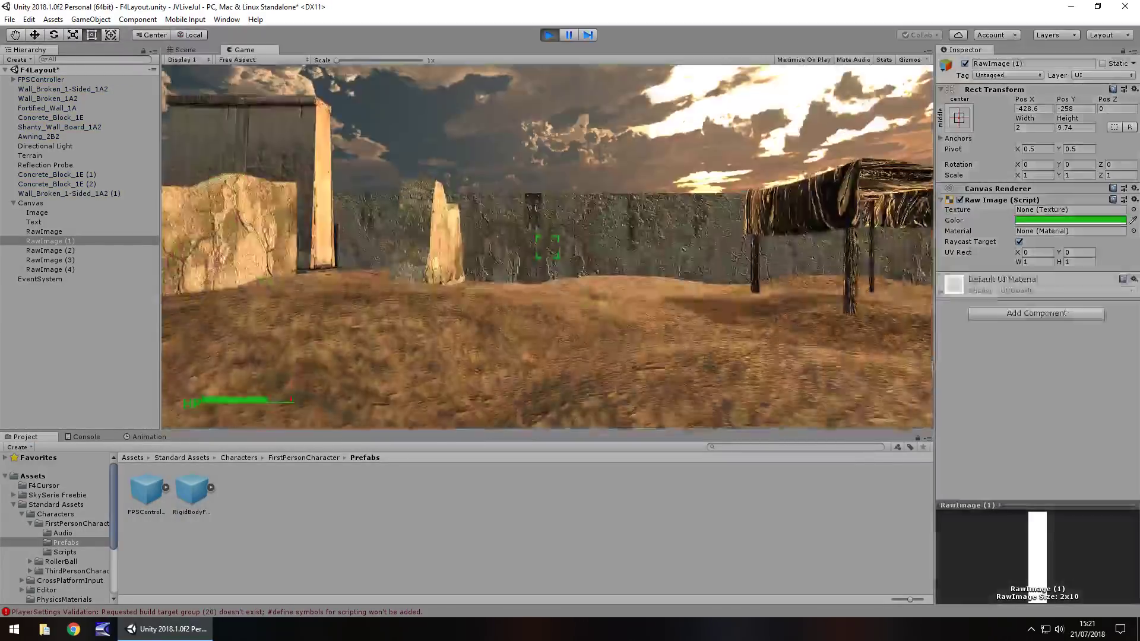
key("ctrl+p")
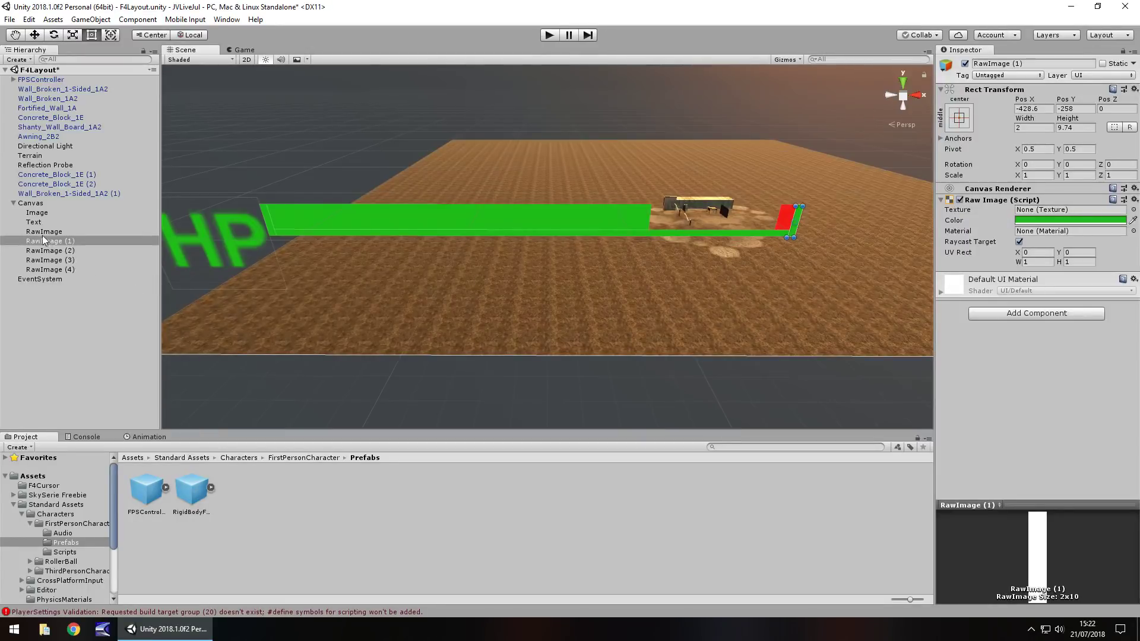
- Duplicate the HP text and move the copy straight across the canvas to about Pos X 566
left_click(45, 232)
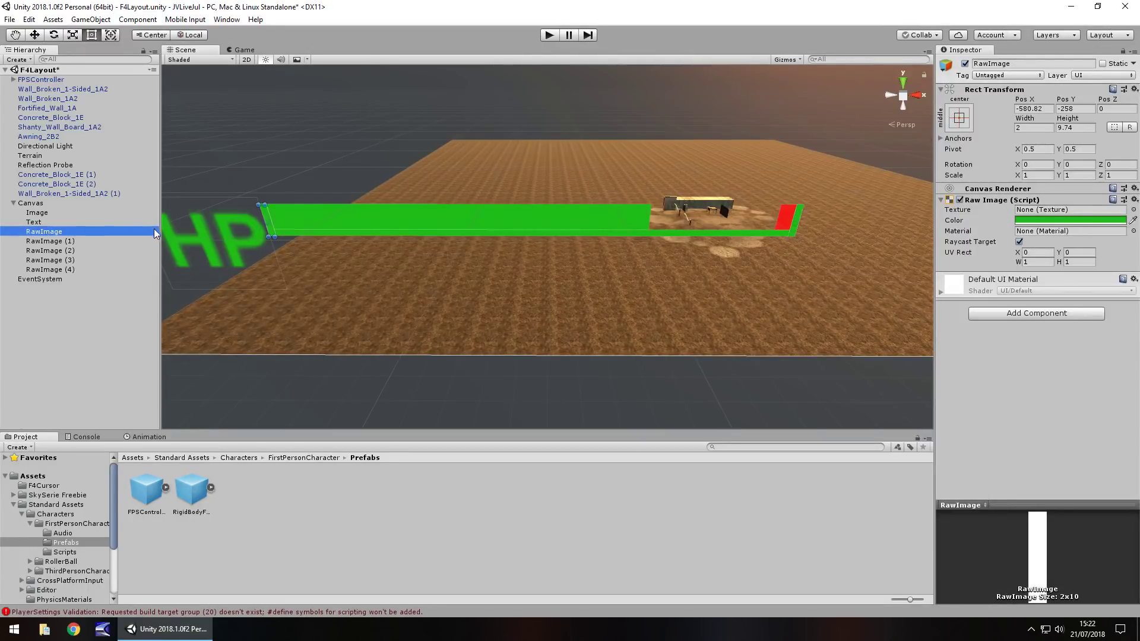
left_click(199, 242)
scroll(262, 279, "down", 2)
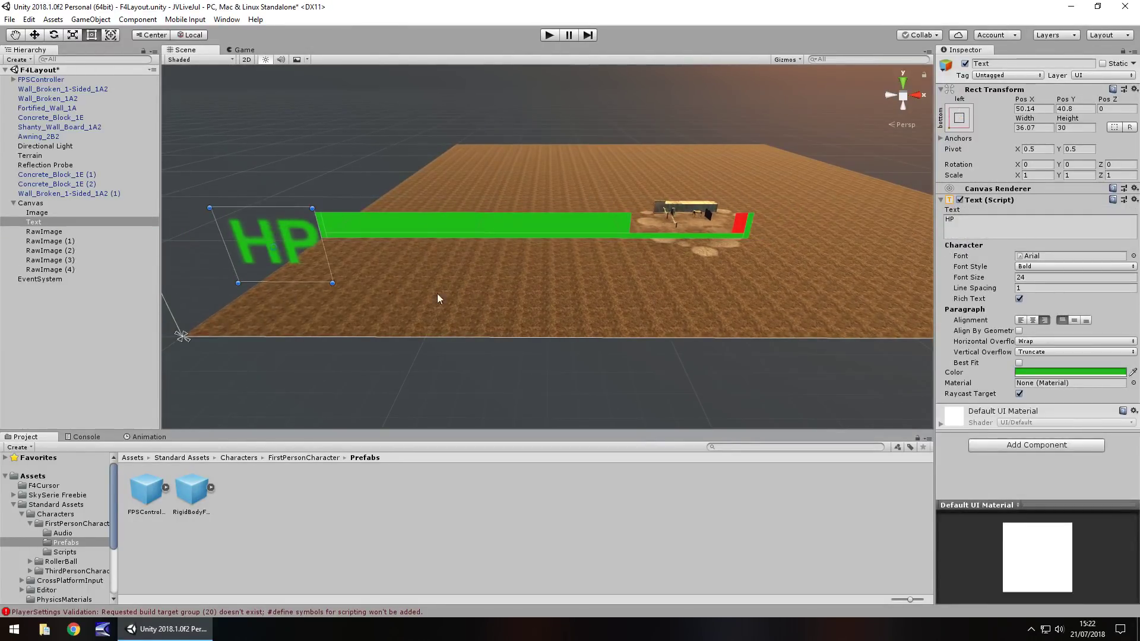
scroll(422, 298, "down", 5)
middle_click_drag(590, 308, 523, 306)
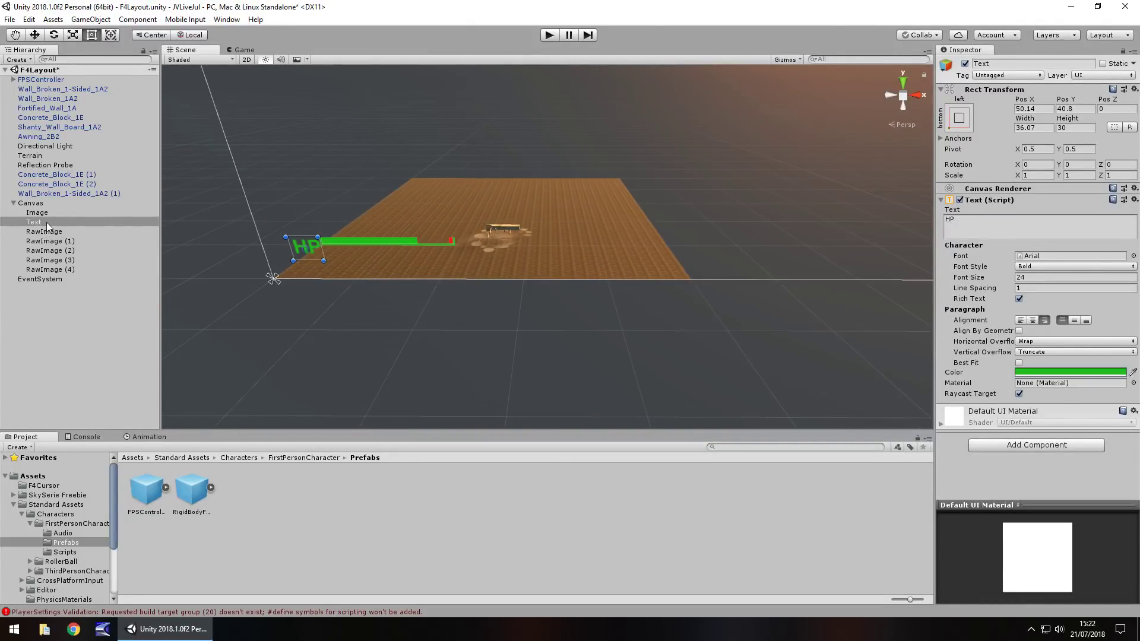
left_click(84, 221)
key("ctrl+d")
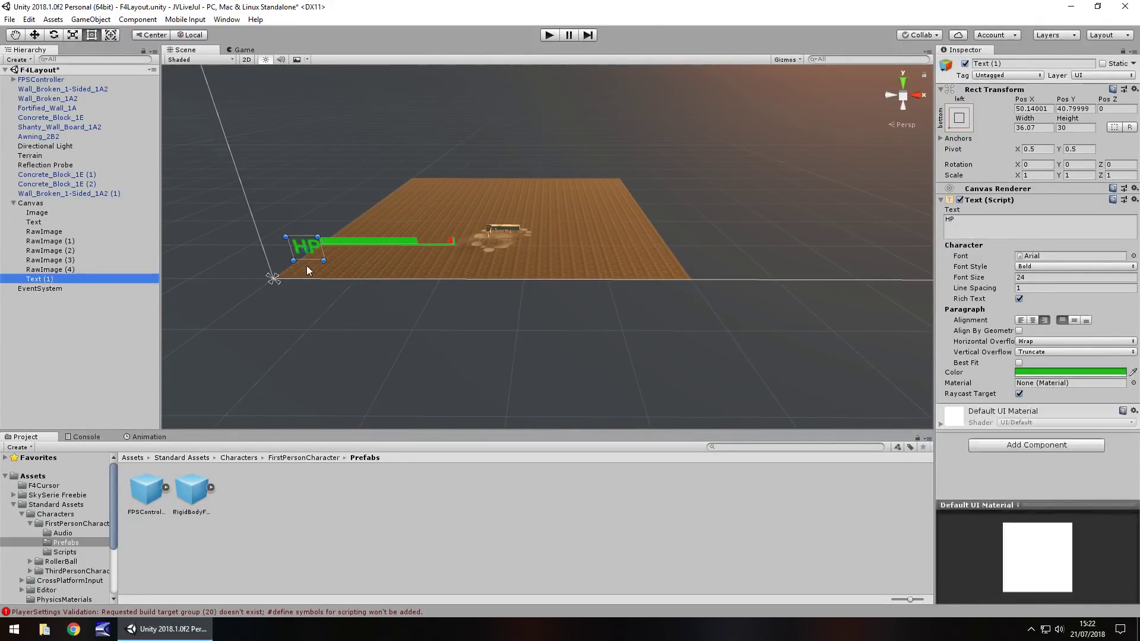
left_click_drag(315, 248, 768, 247)
- Anchor the copied text to the bottom right and place it near that canvas corner, about Pos X -58, Pos Y 39
left_click(967, 119)
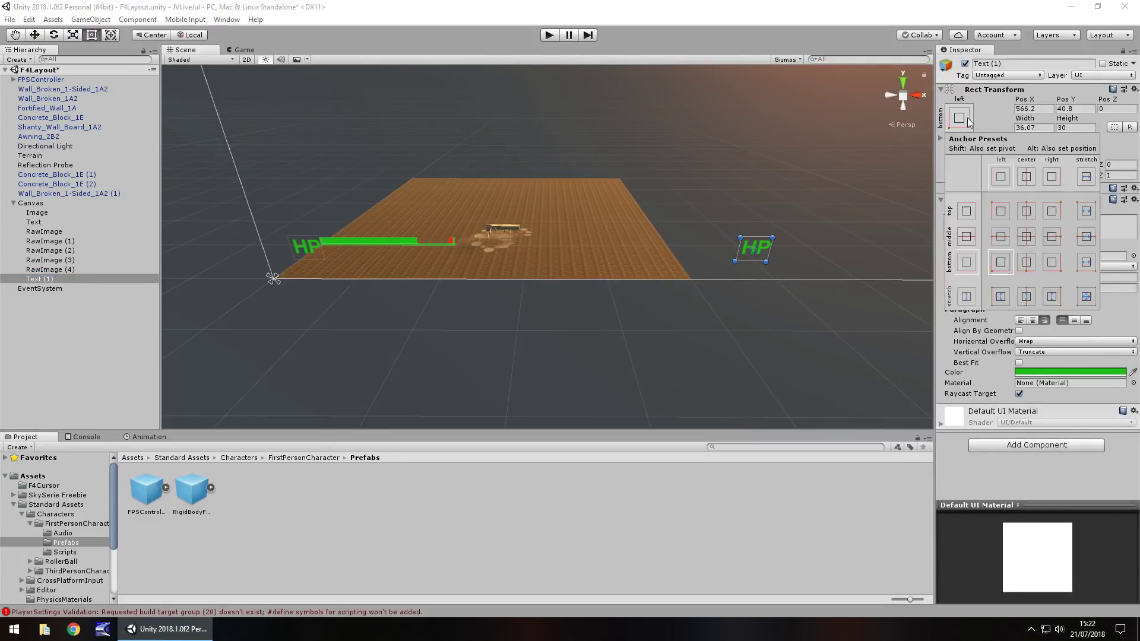
left_click(1051, 266)
middle_click_drag(731, 188, 433, 272)
left_click_drag(408, 261, 835, 262)
middle_click_drag(835, 263, 796, 298)
- Duplicate the four green HP bar pieces without the red block and move the copies across the canvas toward the copied text
left_click(52, 231)
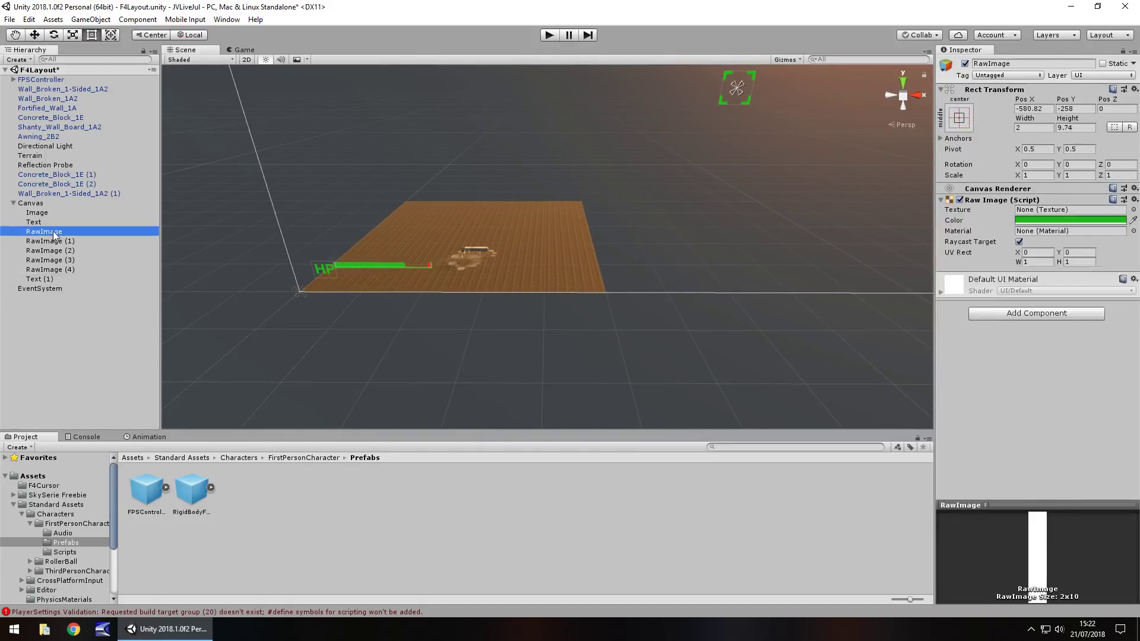
left_click(64, 241)
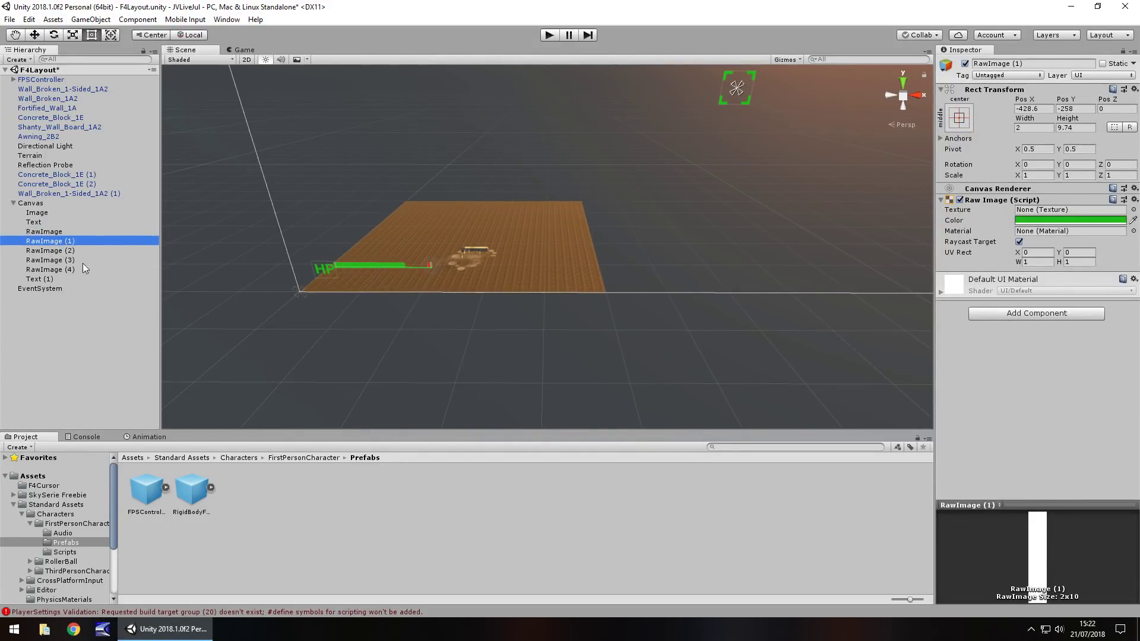
left_click(74, 269)
left_click(64, 260)
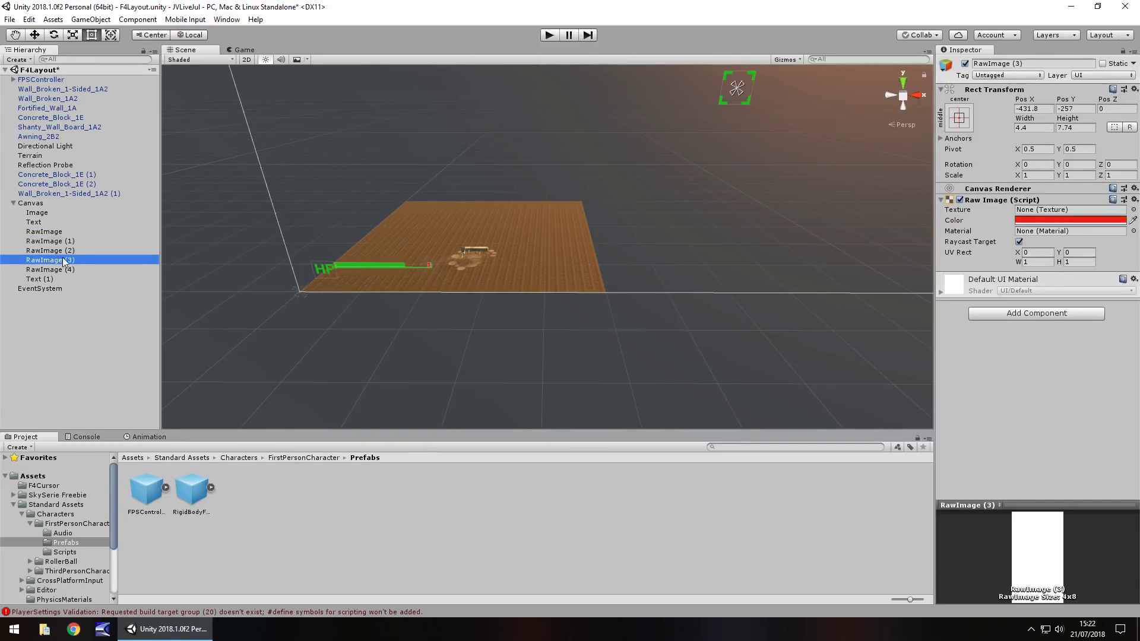
double_click(66, 263)
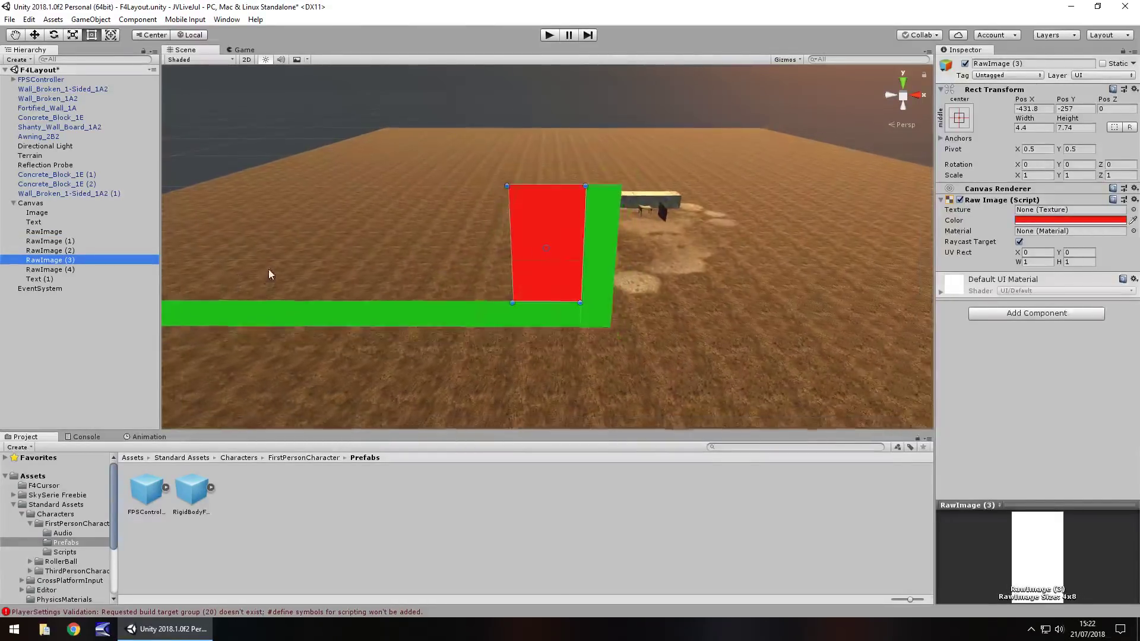
scroll(243, 262, "down", 10)
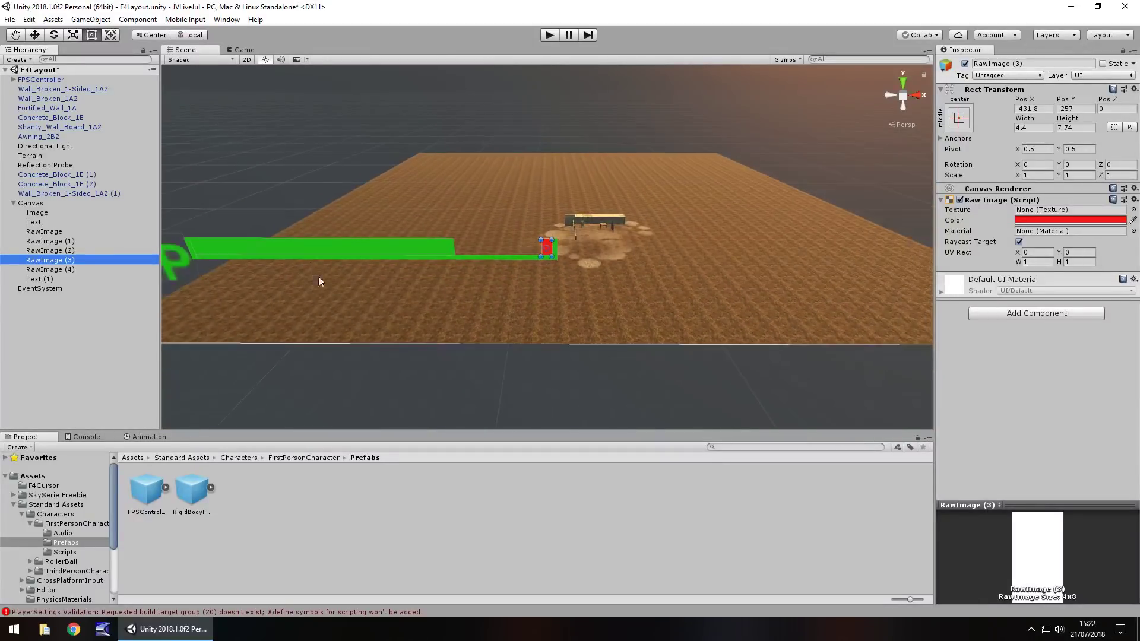
left_click(60, 270)
left_click(57, 251, "ctrl")
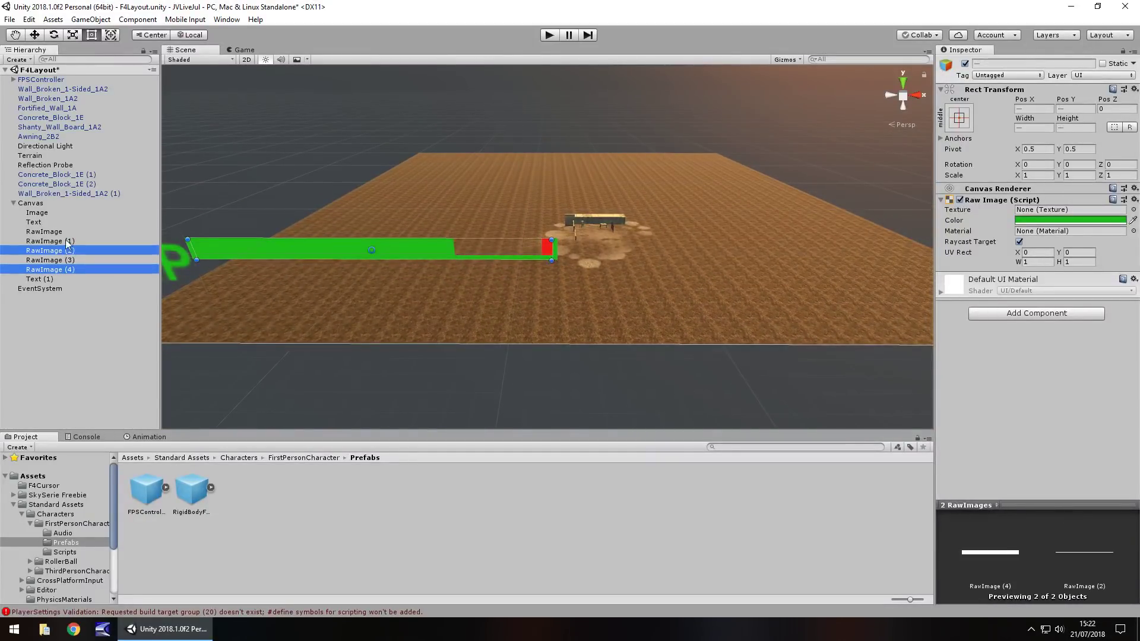
left_click(55, 242, "ctrl")
left_click(52, 233, "ctrl")
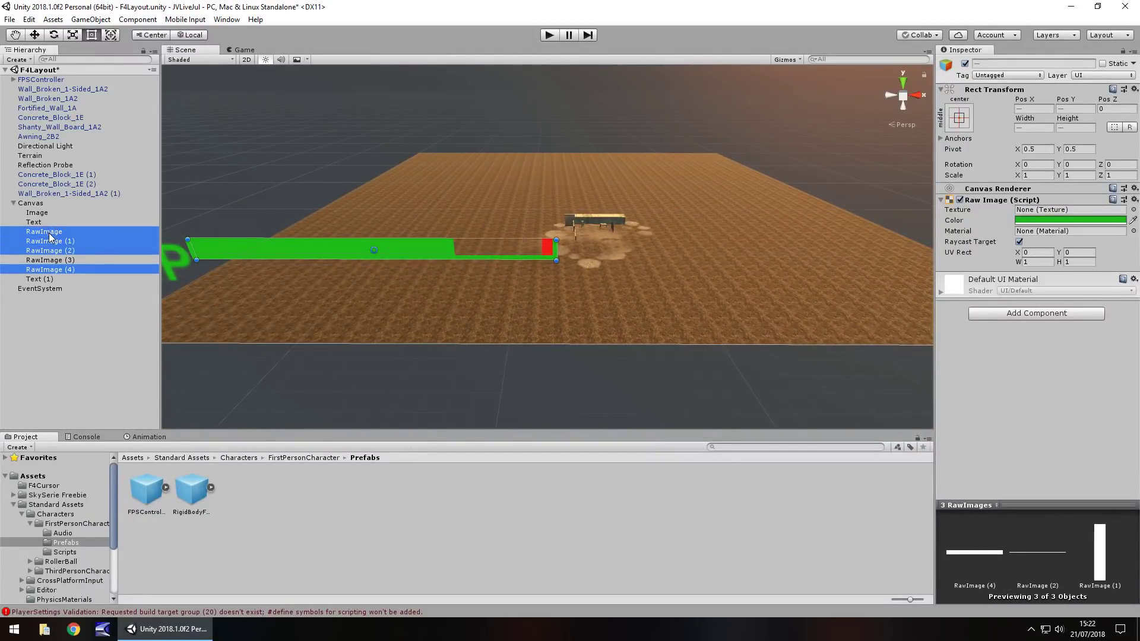
key("ctrl+d")
left_click_drag(226, 251, 960, 253)
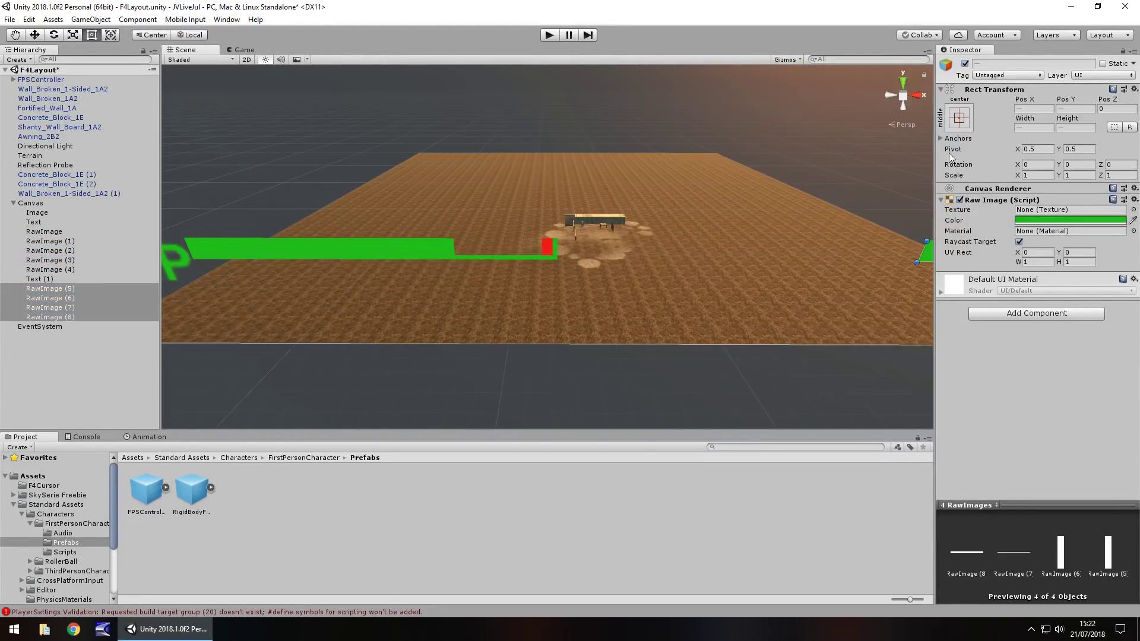
- Anchor the copied bar pieces to the bottom right and place them so the bar ends against the copied HP text
left_click(960, 118)
left_click(1051, 261)
middle_click_drag(766, 240, 651, 243)
scroll(651, 243, "down", 10)
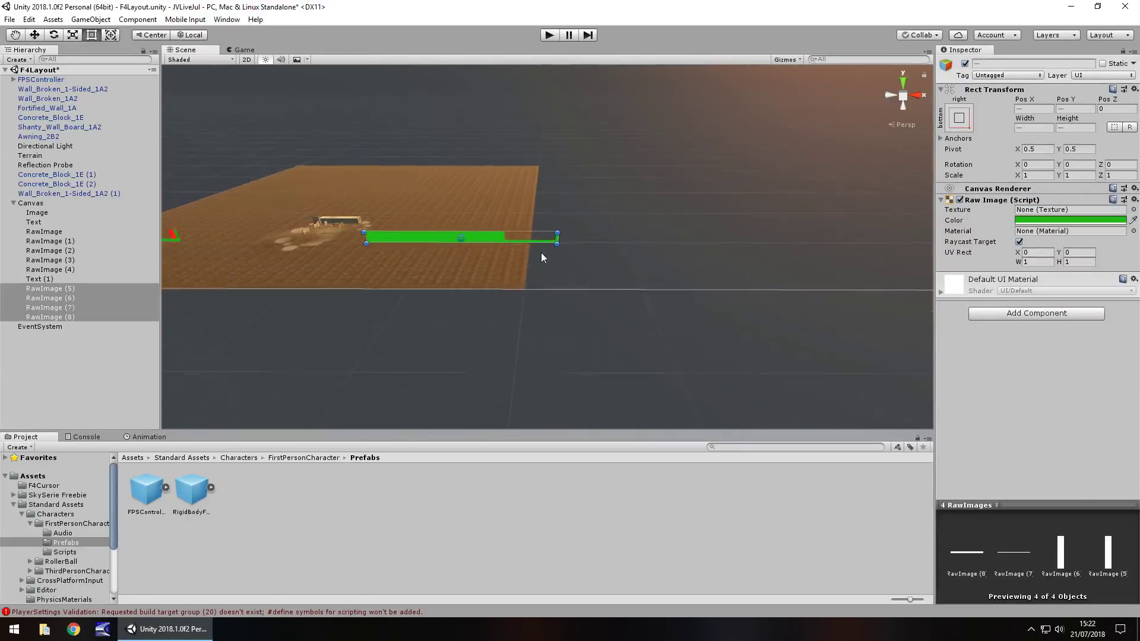
scroll(499, 239, "up", 2)
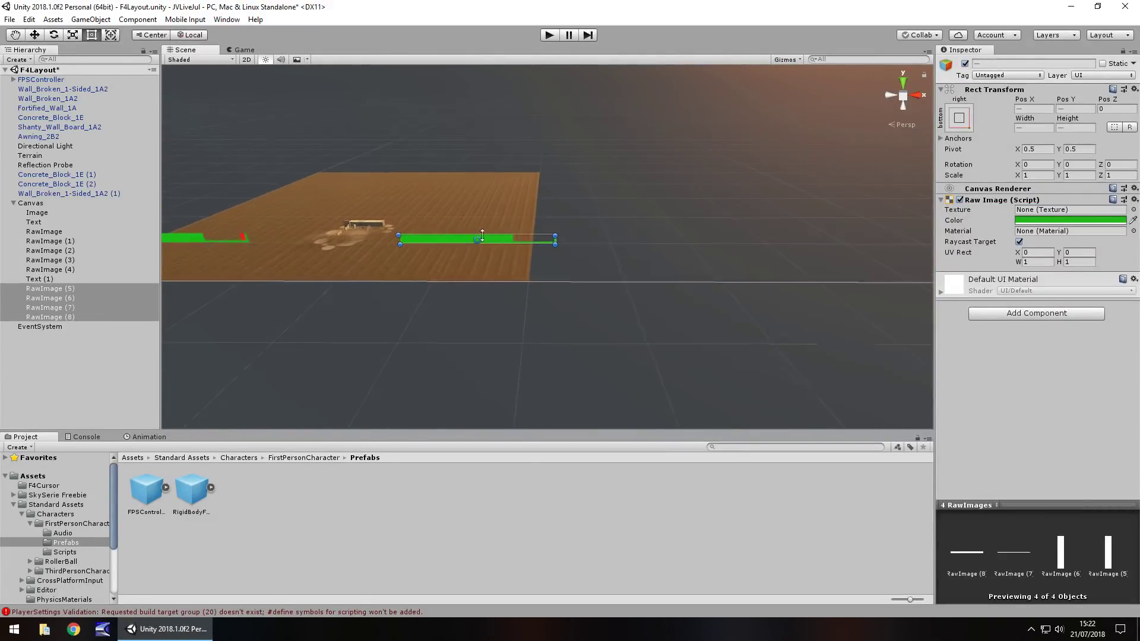
left_click_drag(490, 242, 877, 243)
middle_click_drag(877, 243, 415, 255)
left_click_drag(427, 252, 710, 253)
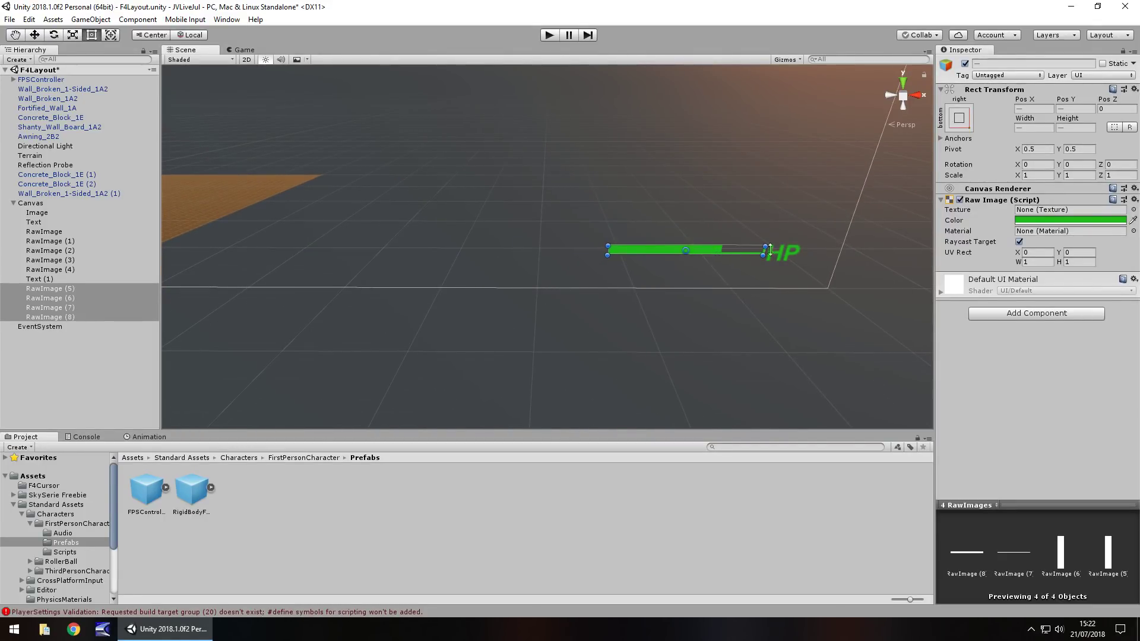
- Change the copied text to AP and check both HUD bars in Play mode
left_click(779, 266)
left_click(983, 225)
type("AP")
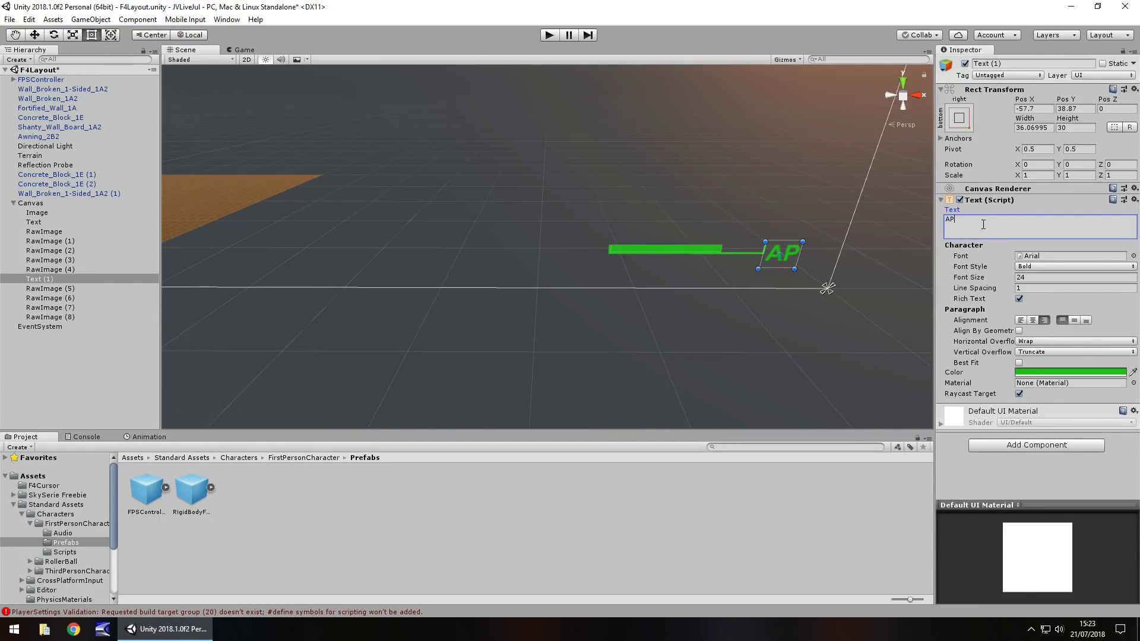
right_click(696, 292)
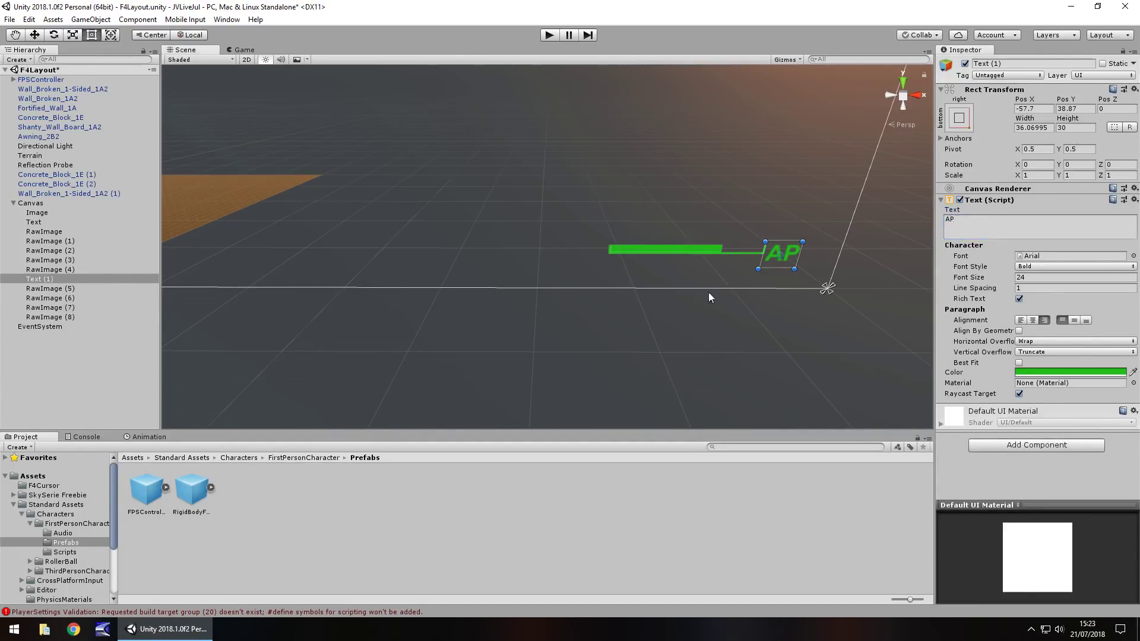
left_click(554, 33)
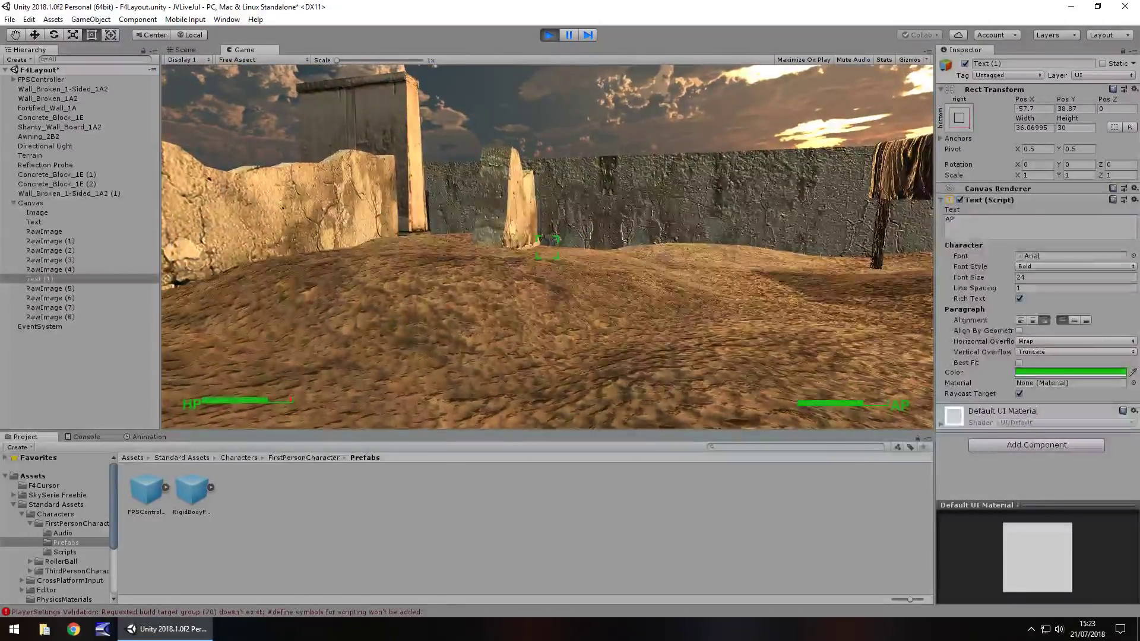
key("ctrl+p")
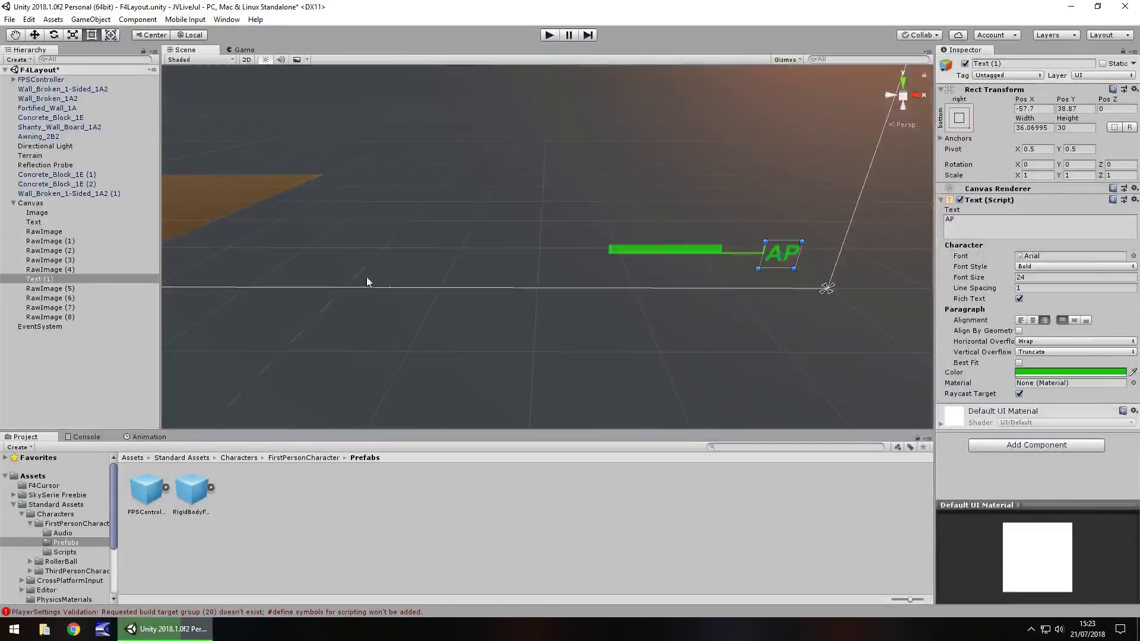
- Raise the HP text to Pos Y 45 so it sits level with its bar
double_click(31, 223)
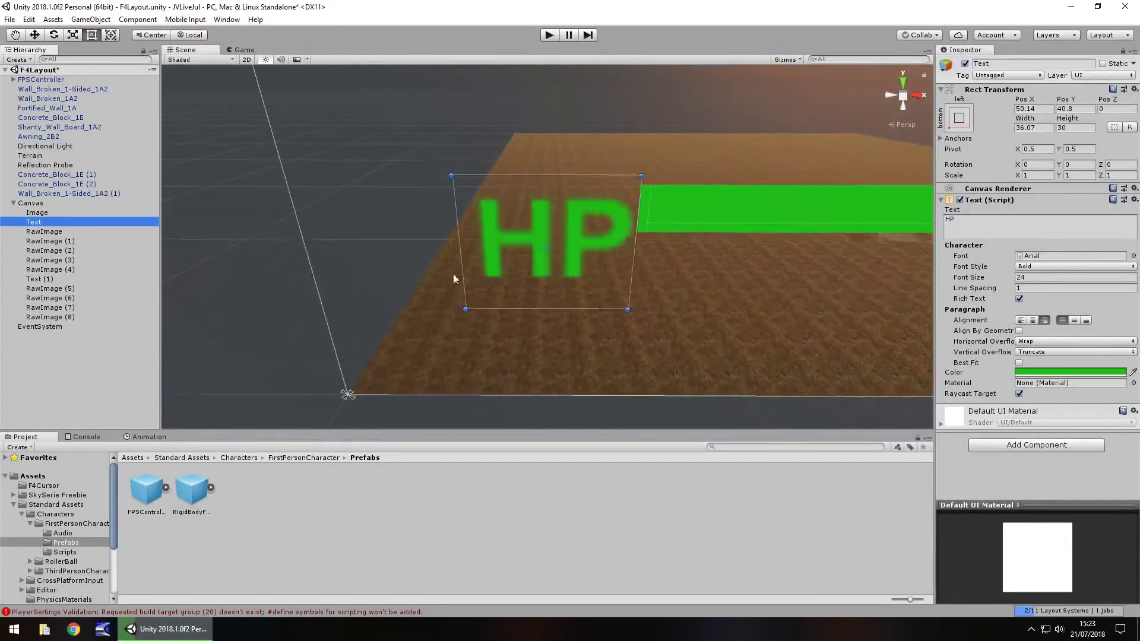
left_click_drag(516, 248, 515, 234)
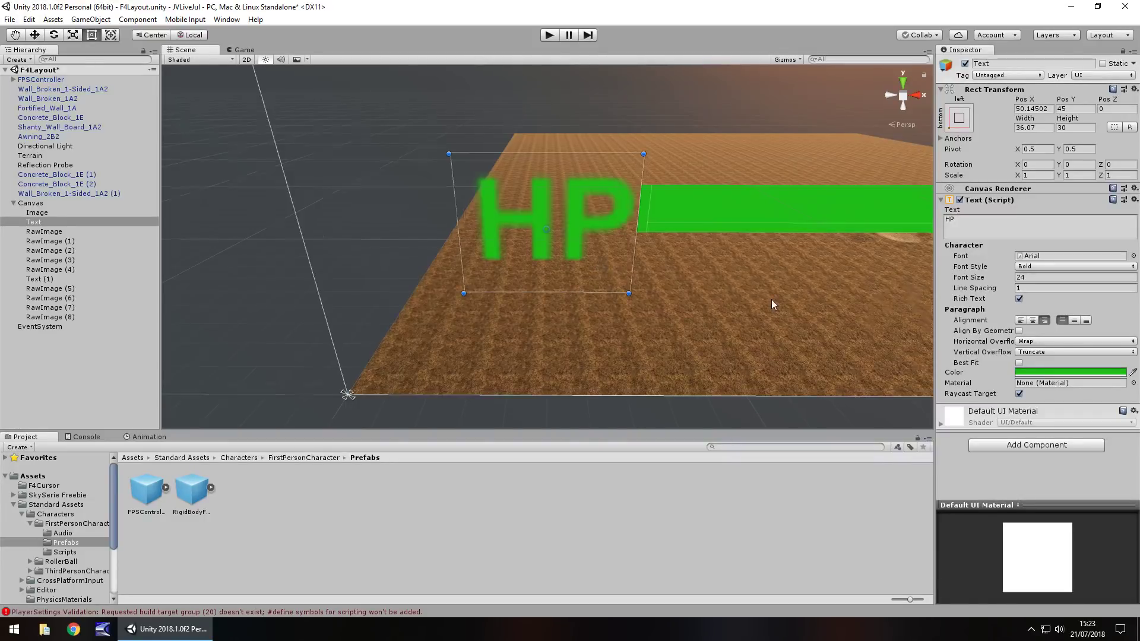
scroll(771, 299, "down", 5)
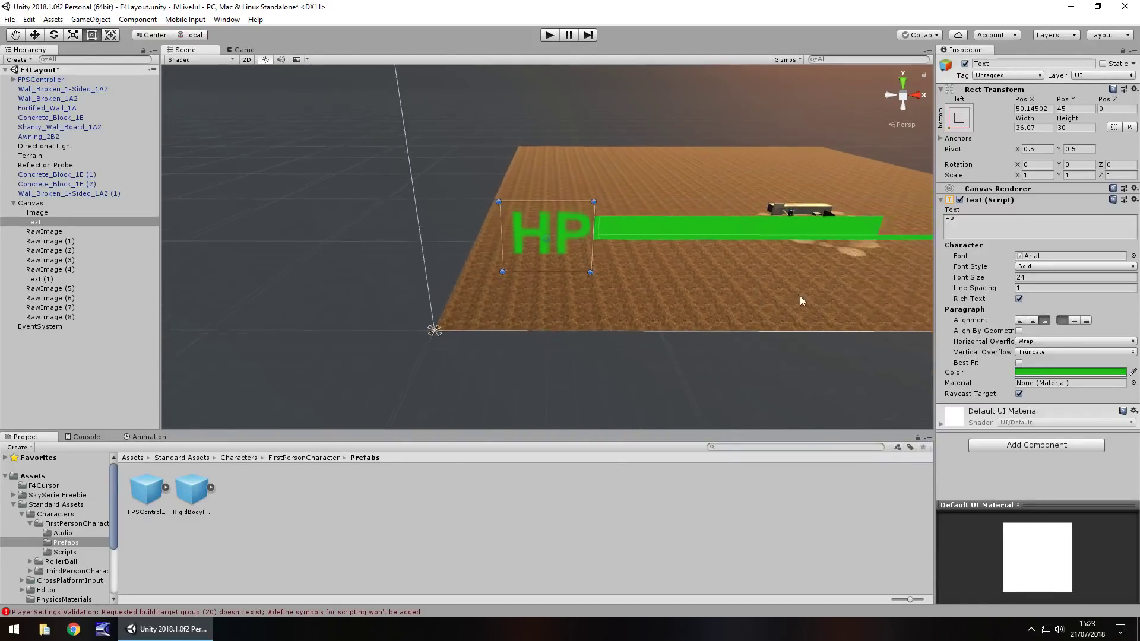
middle_click_drag(800, 301, 620, 279)
scroll(620, 278, "down", 4)
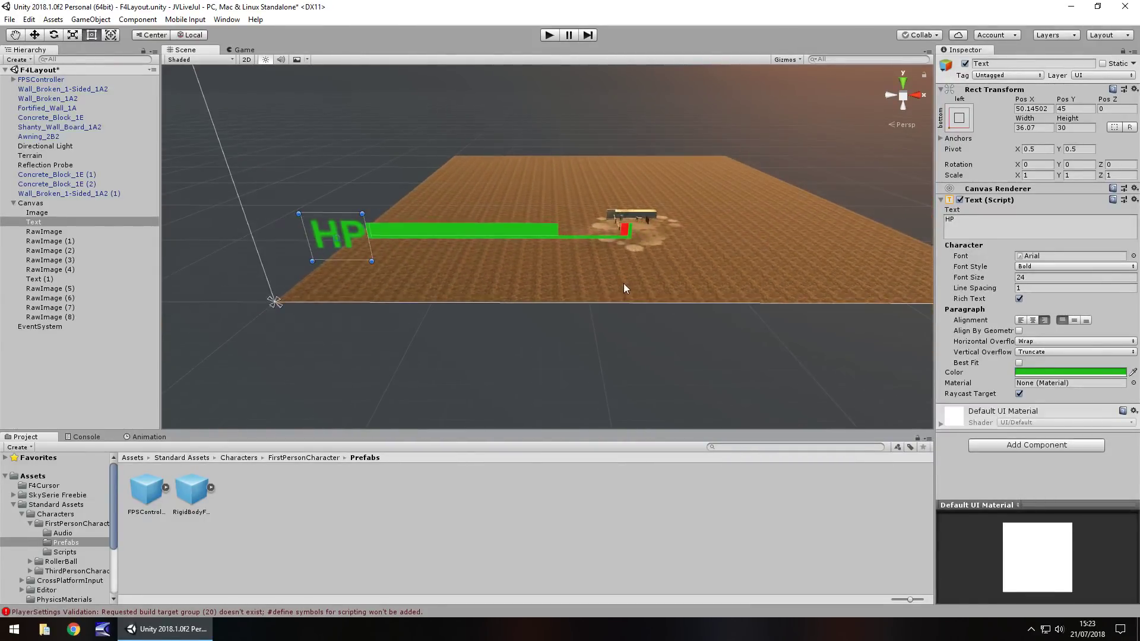
- Look over the canvas around the terrain, cursor, HP bar and AP bar for space for more HUD text
scroll(644, 268, "down", 4)
middle_click_drag(728, 269, 537, 284)
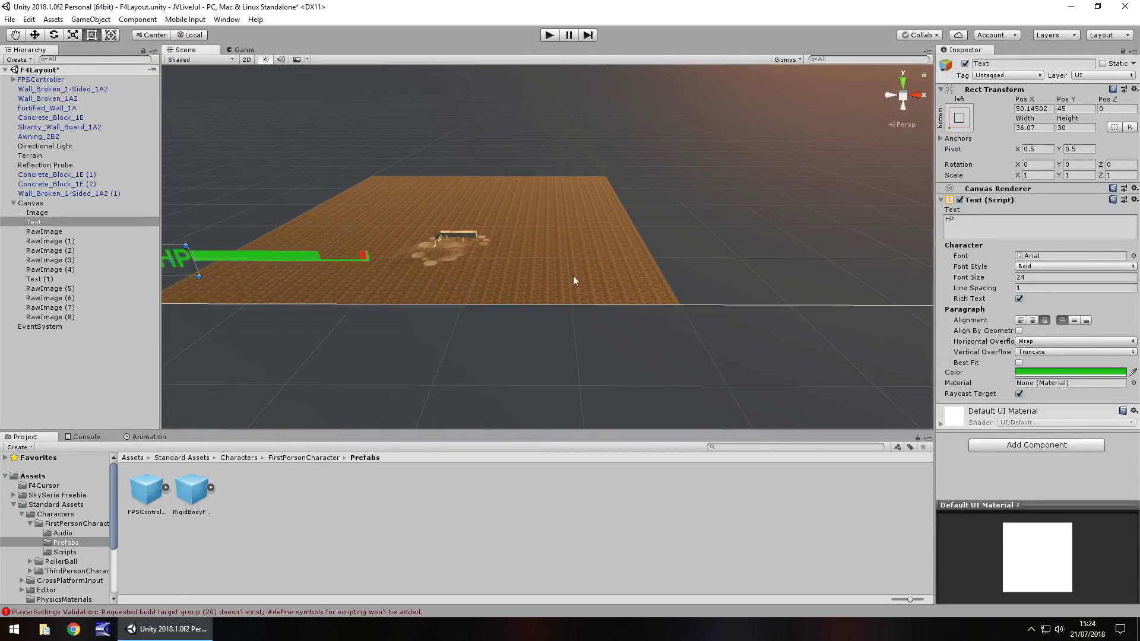
scroll(603, 276, "down", 5)
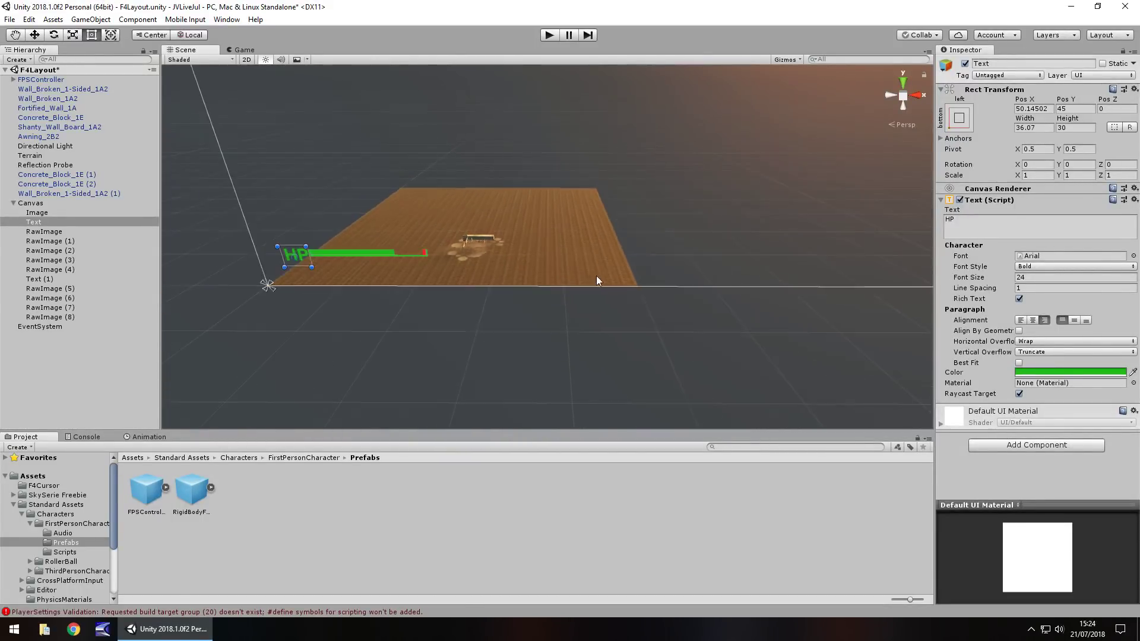
middle_click_drag(692, 259, 536, 288)
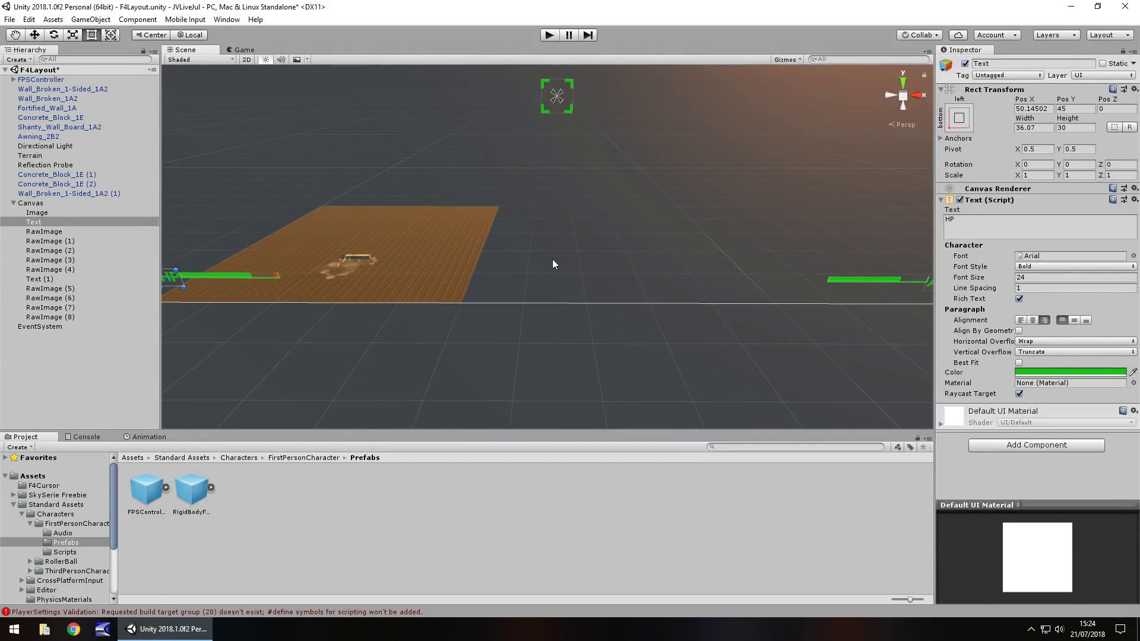
scroll(538, 278, "up", 2)
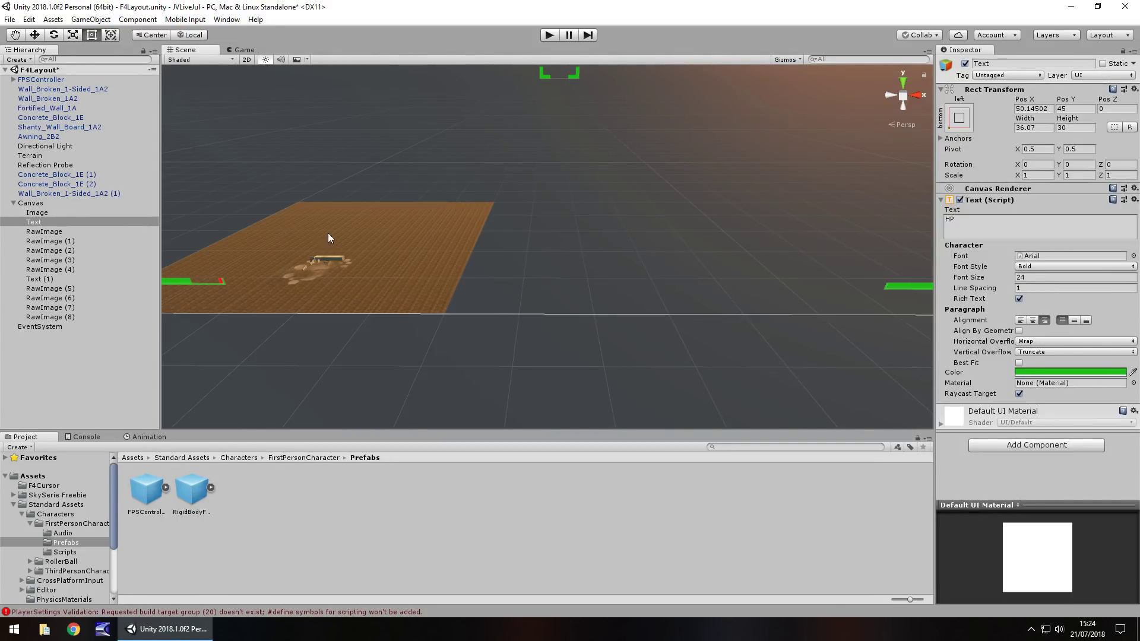
double_click(122, 222)
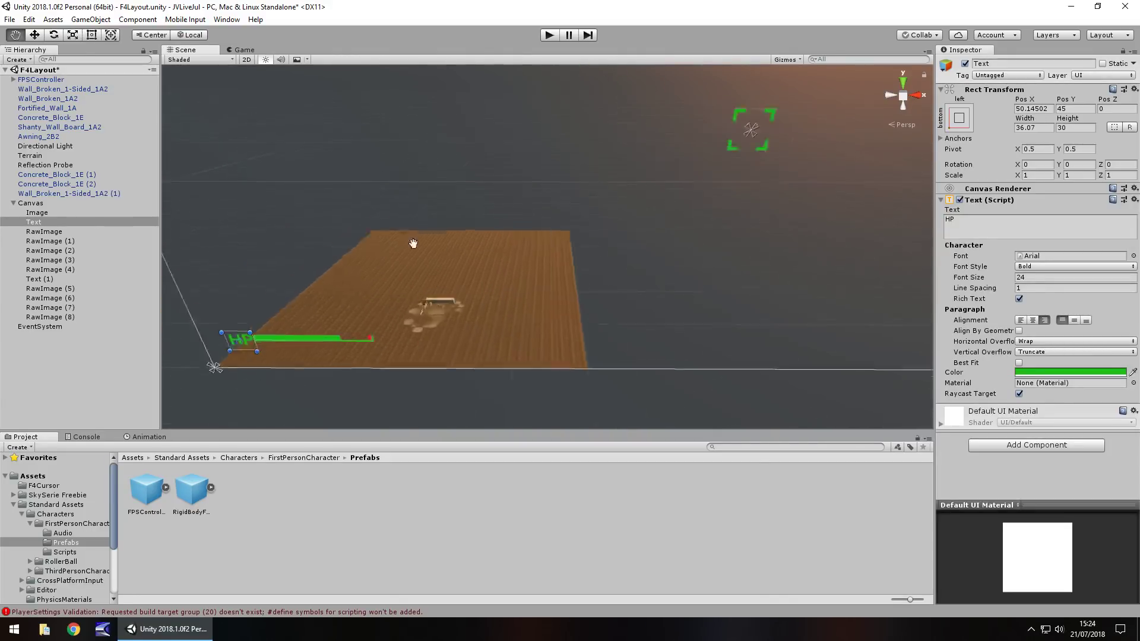
scroll(415, 195, "down", 2)
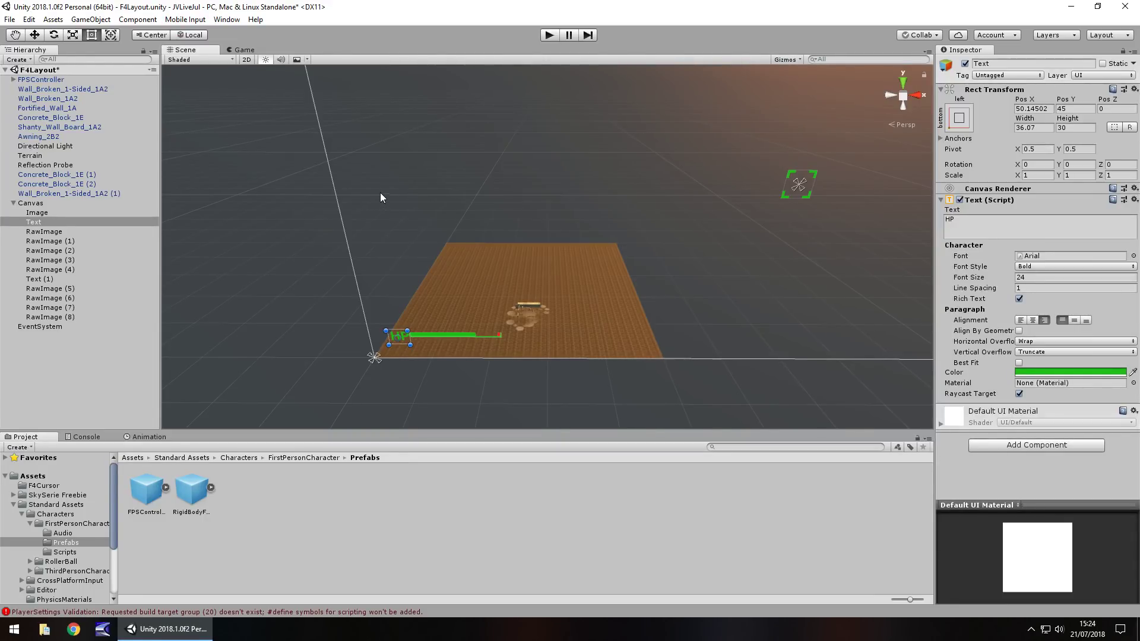
scroll(523, 144, "down", 3)
middle_click_drag(528, 141, 504, 202)
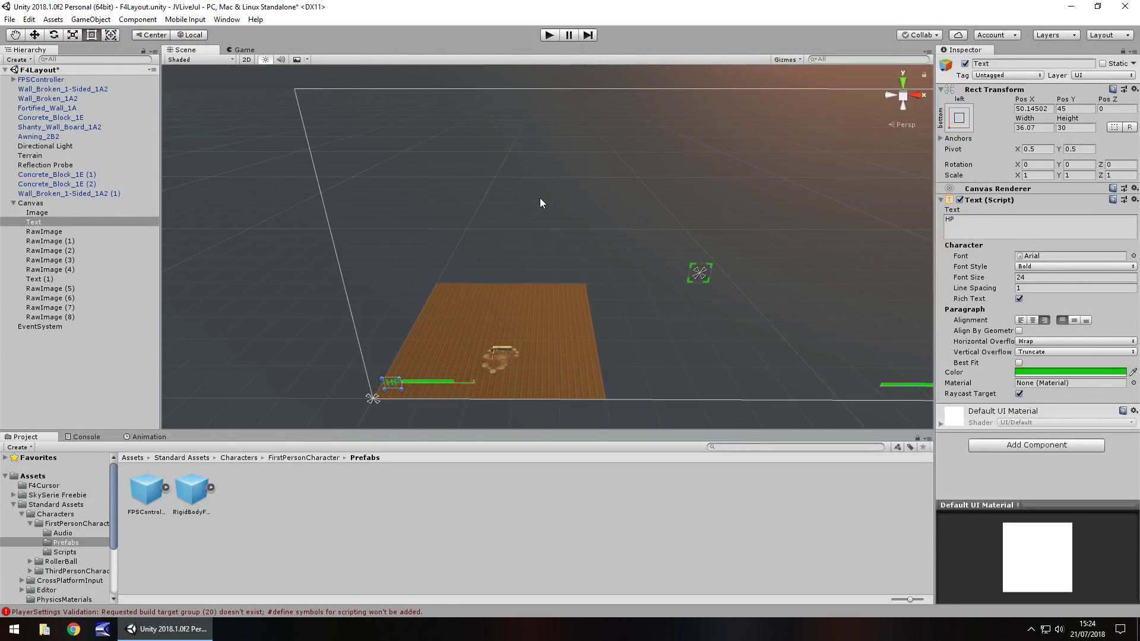
mouse_move(414, 189)
right_mouse_down()
mouse_move(391, 191)
mouse_move(430, 203)
right_mouse_up()
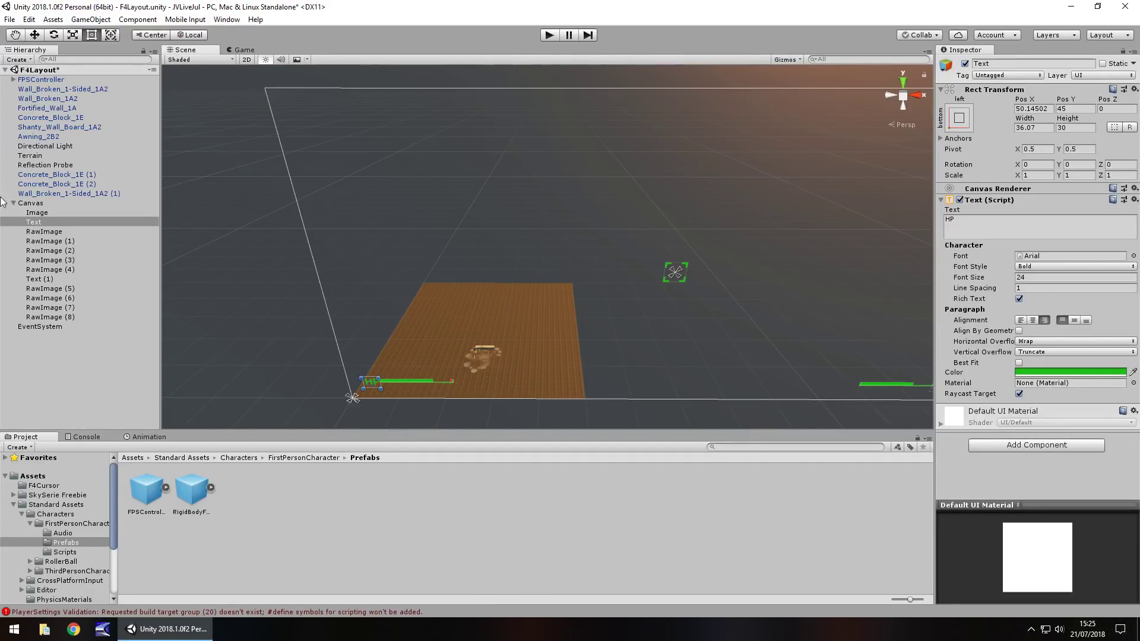
- Add a new UI text to the canvas and set its content to Discovered
left_click(79, 20)
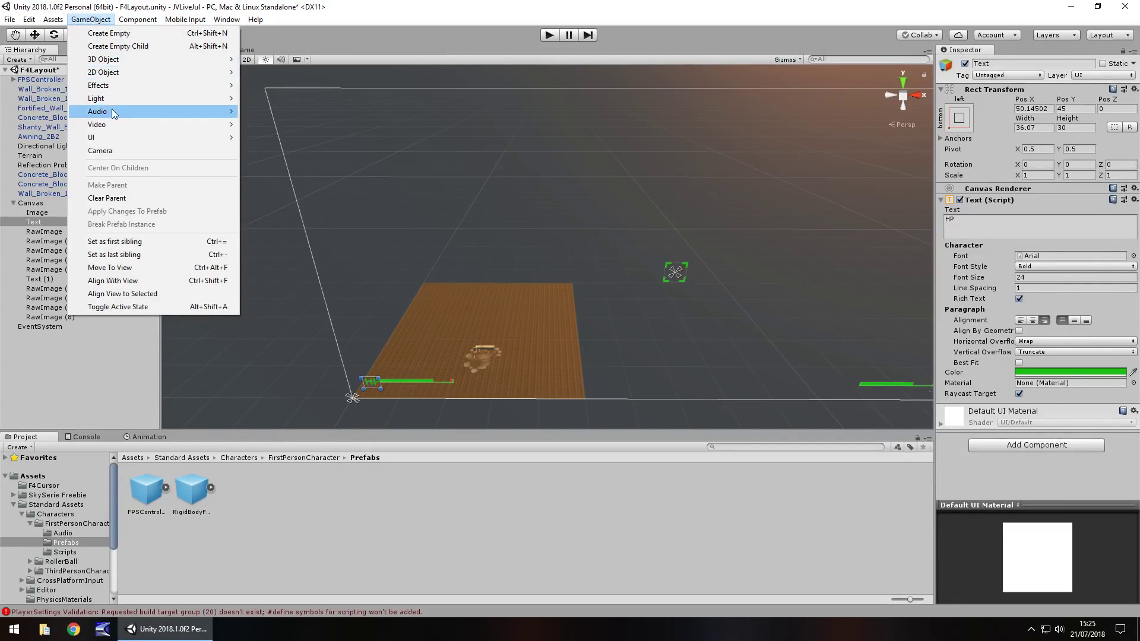
mouse_move(113, 137)
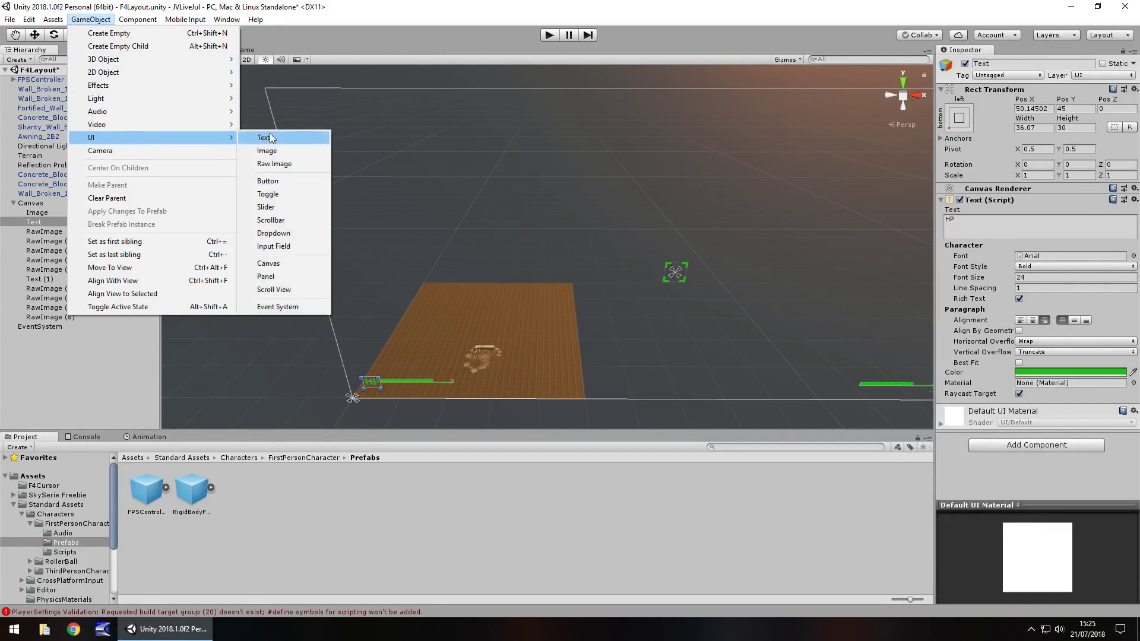
left_click(267, 136)
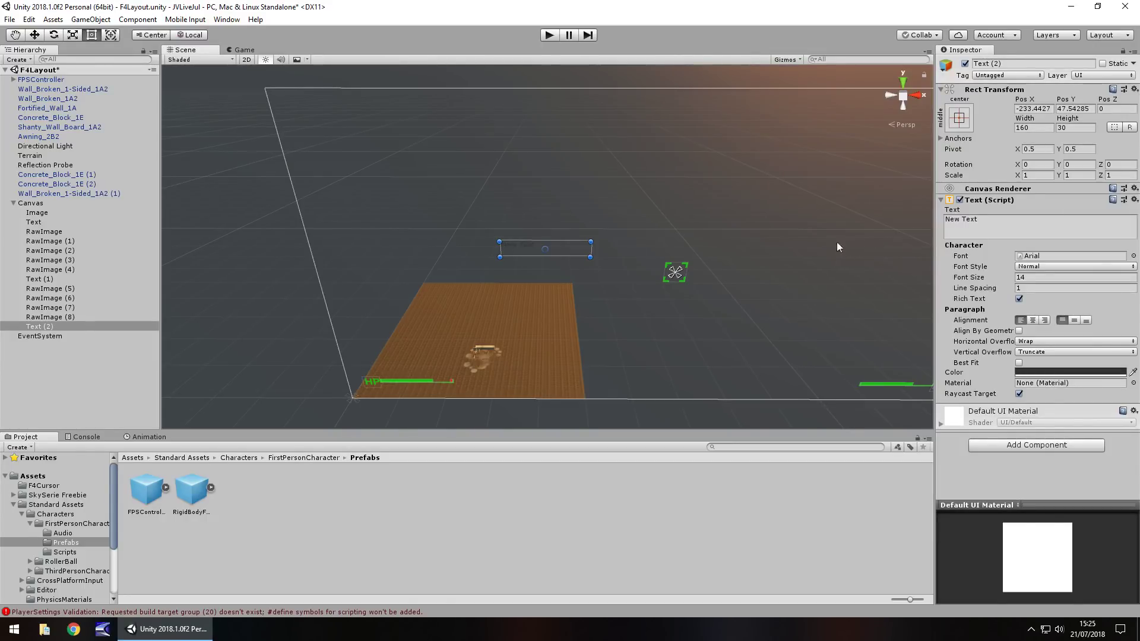
left_click(1005, 233)
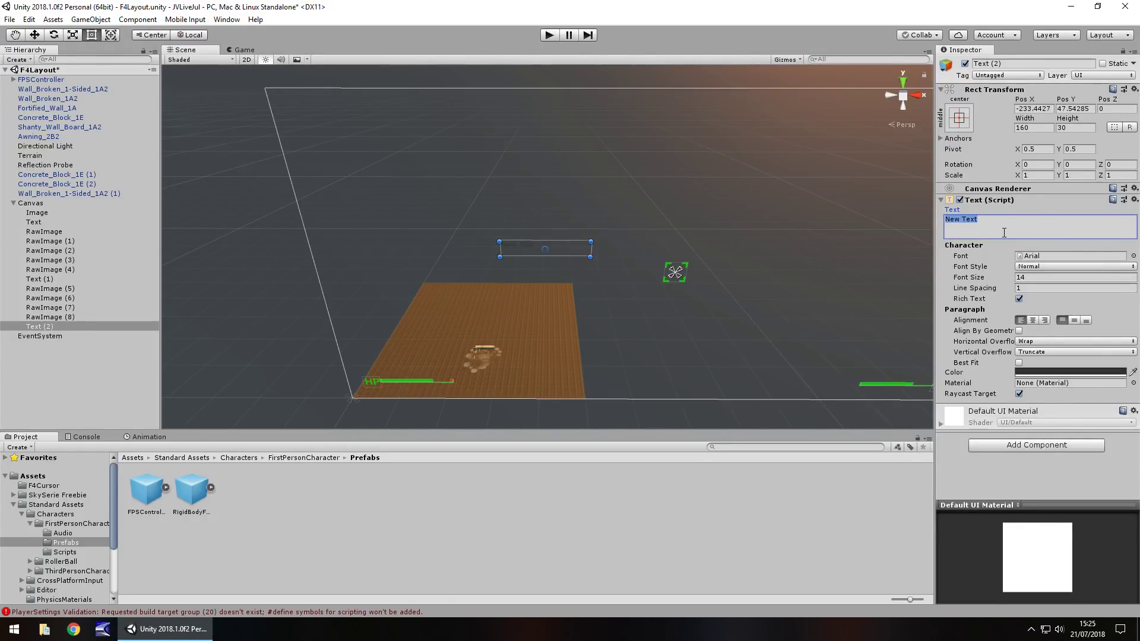
type("Discovered")
- Match the Discovered text's color to the green of the HP bar and set its font size to 20
right_click_drag(603, 341, 683, 195)
left_click(1133, 372)
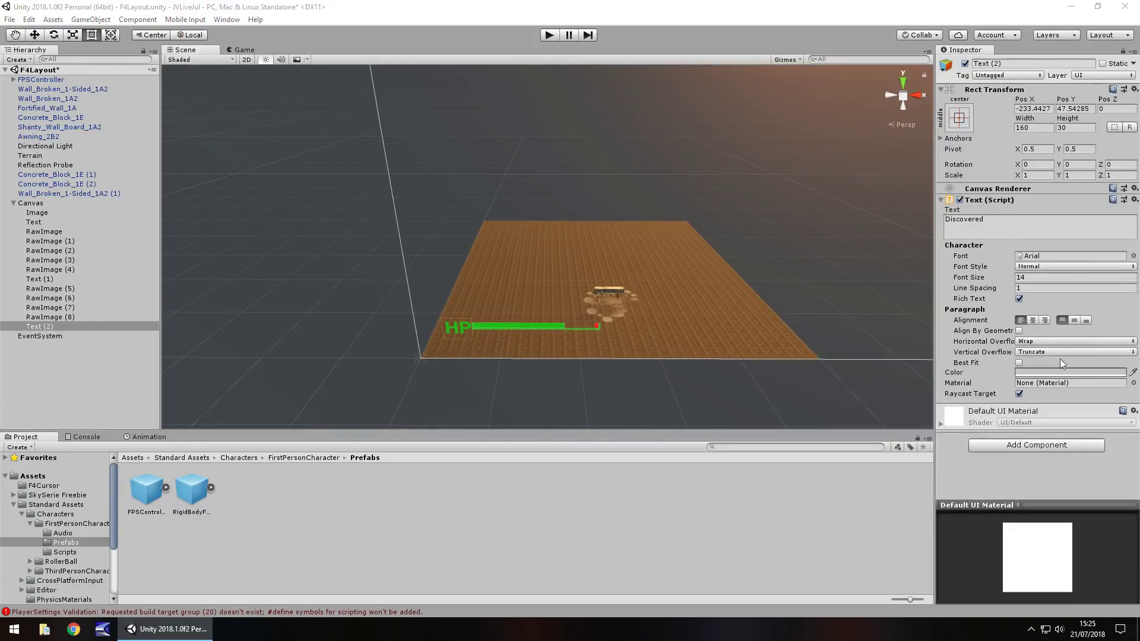
left_click(491, 327)
right_click_drag(550, 173, 453, 357)
left_click(1038, 277)
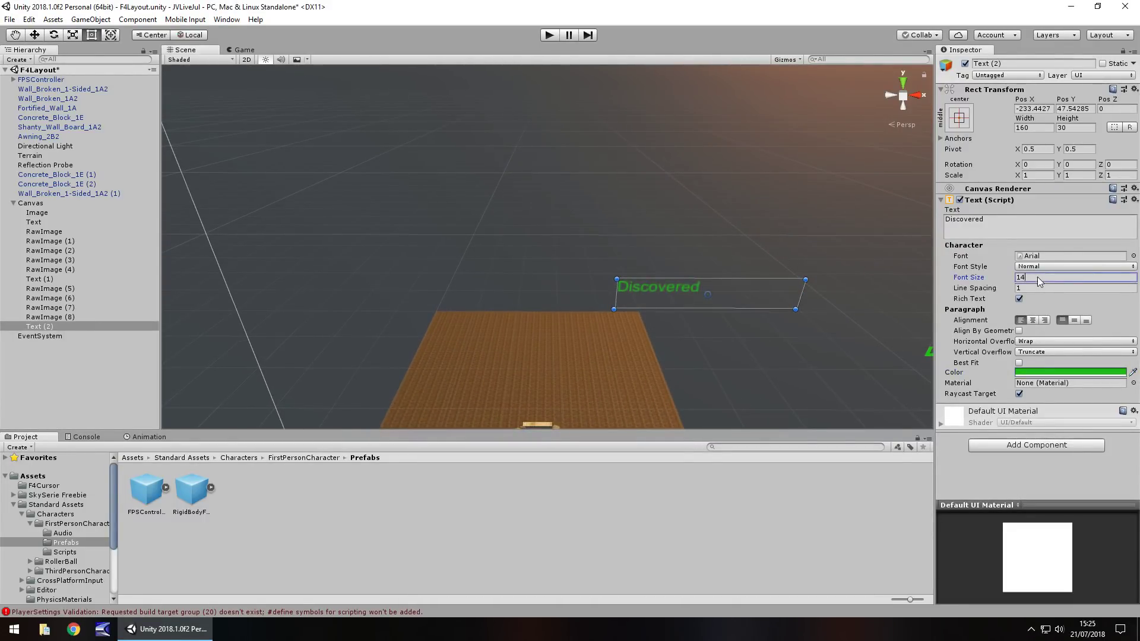
type("20")
- Move the Discovered text to the canvas's left side above the HP bar, at about Pos X -525 and Pos Y 140
left_click_drag(683, 289, 304, 158)
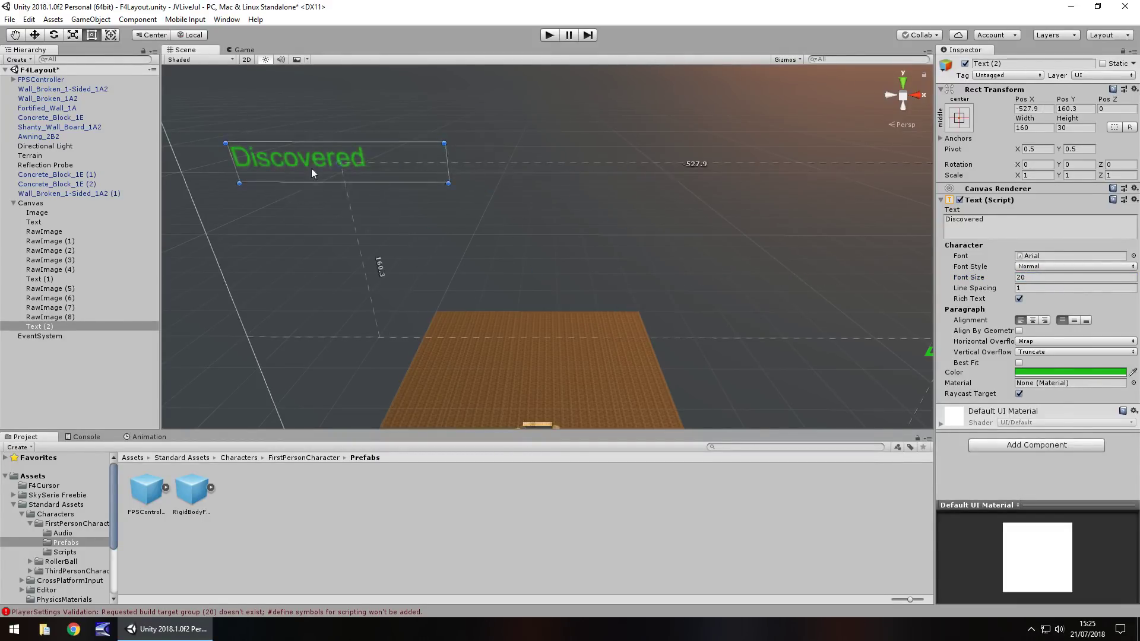
scroll(355, 219, "down", 4)
scroll(415, 237, "down", 4)
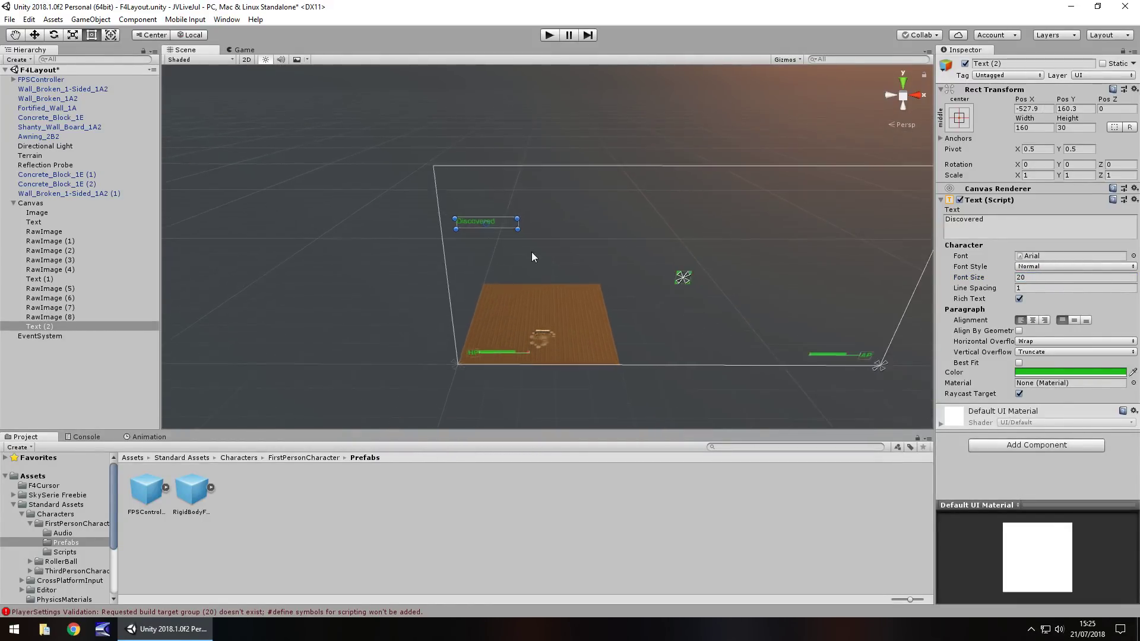
left_click_drag(460, 192, 459, 201)
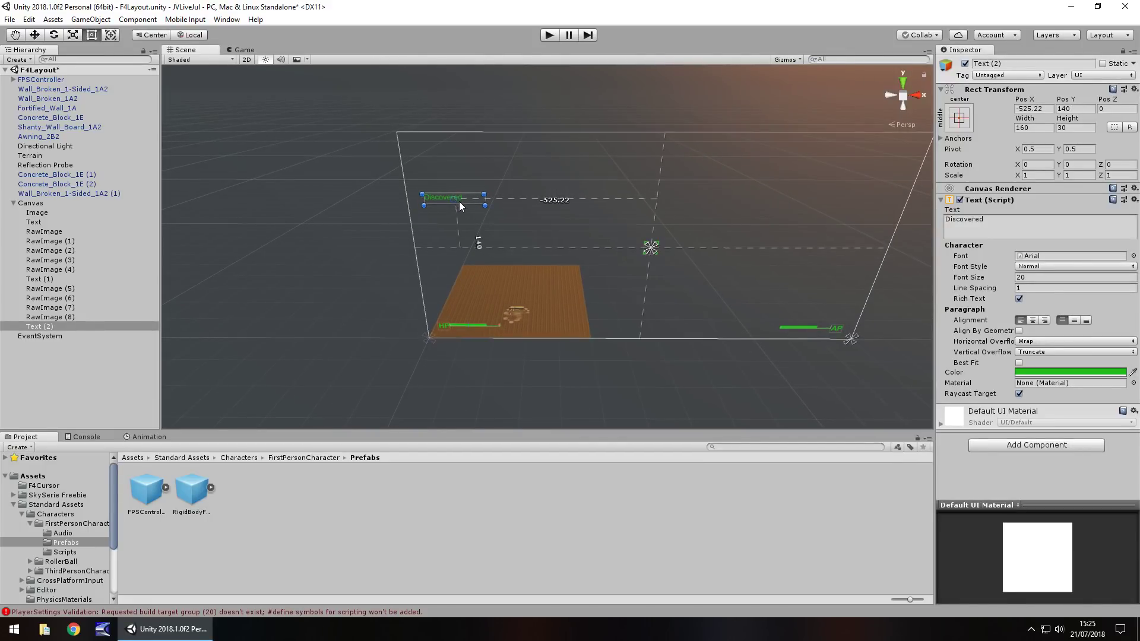
- Duplicate the Discovered text directly below the original and enlarge the copy's box to about 248 by 50
left_click(37, 327)
key("ctrl+d")
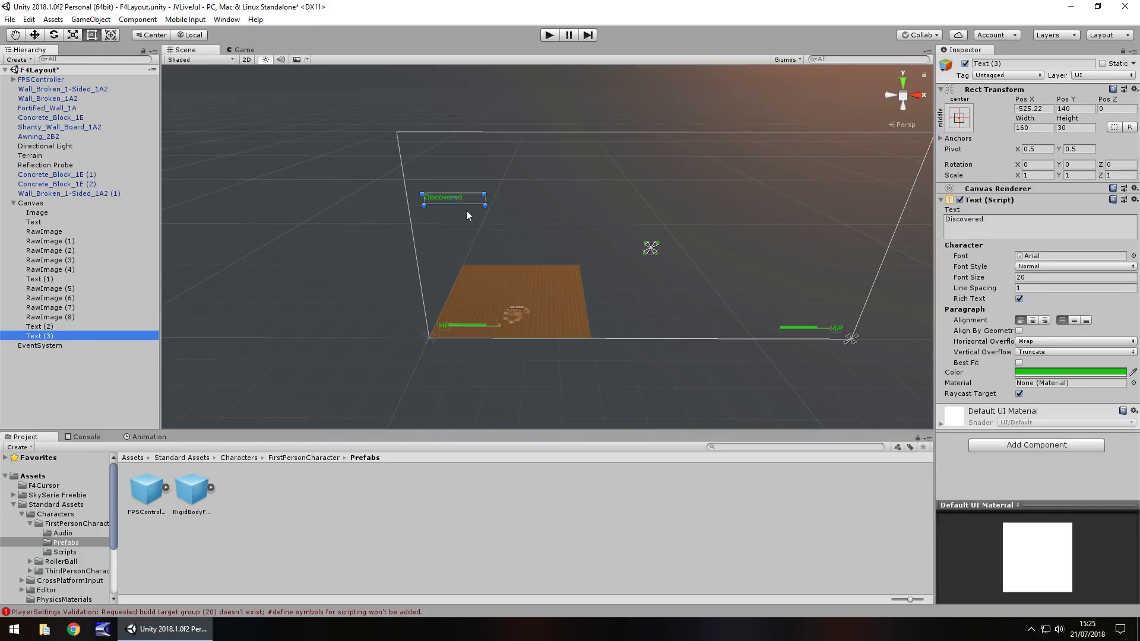
left_click_drag(465, 197, 464, 209)
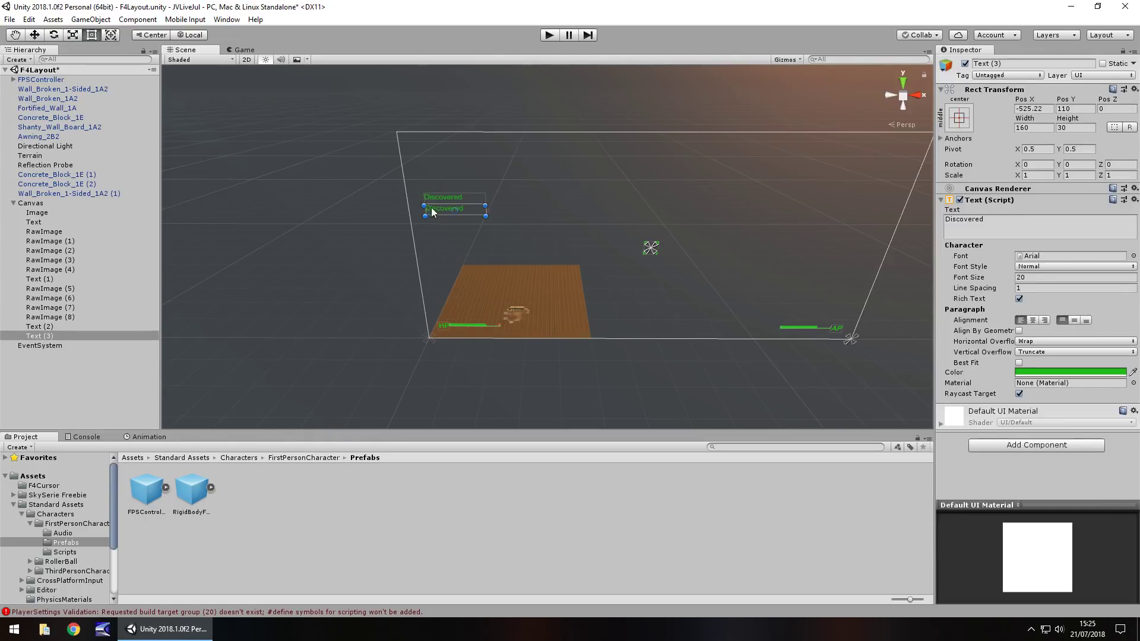
left_click(1001, 226)
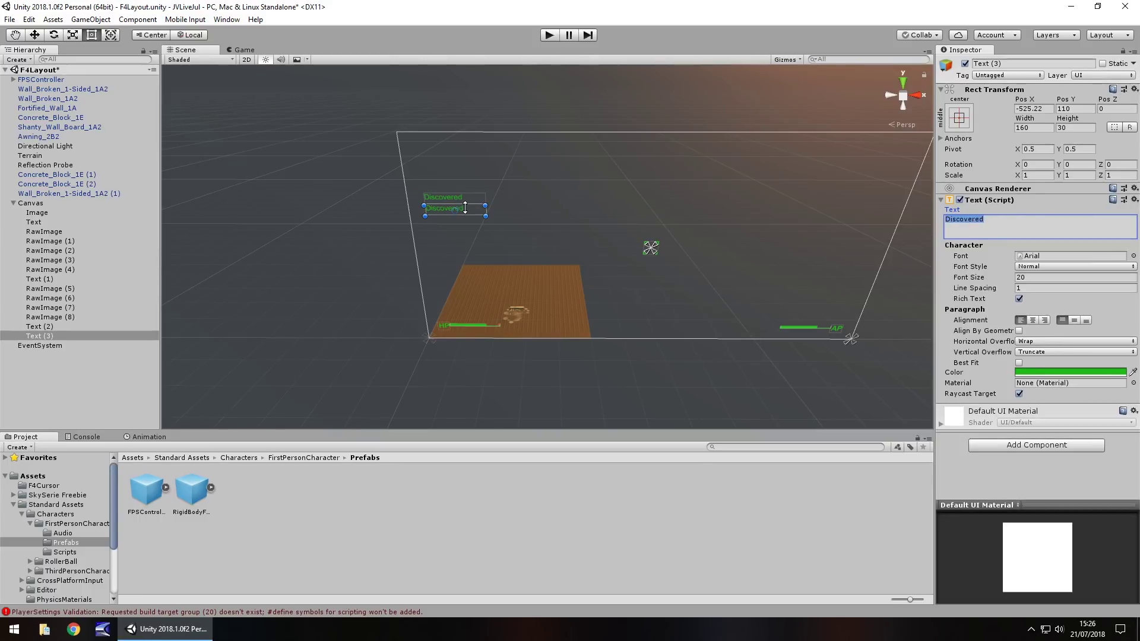
left_click_drag(486, 216, 522, 226)
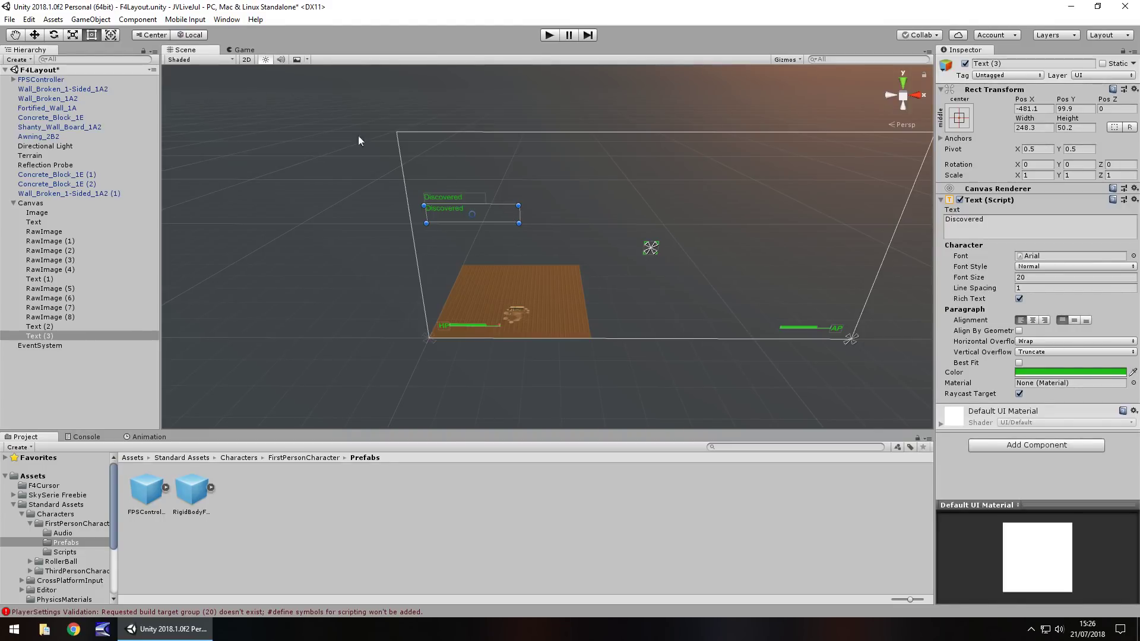
left_click(989, 226)
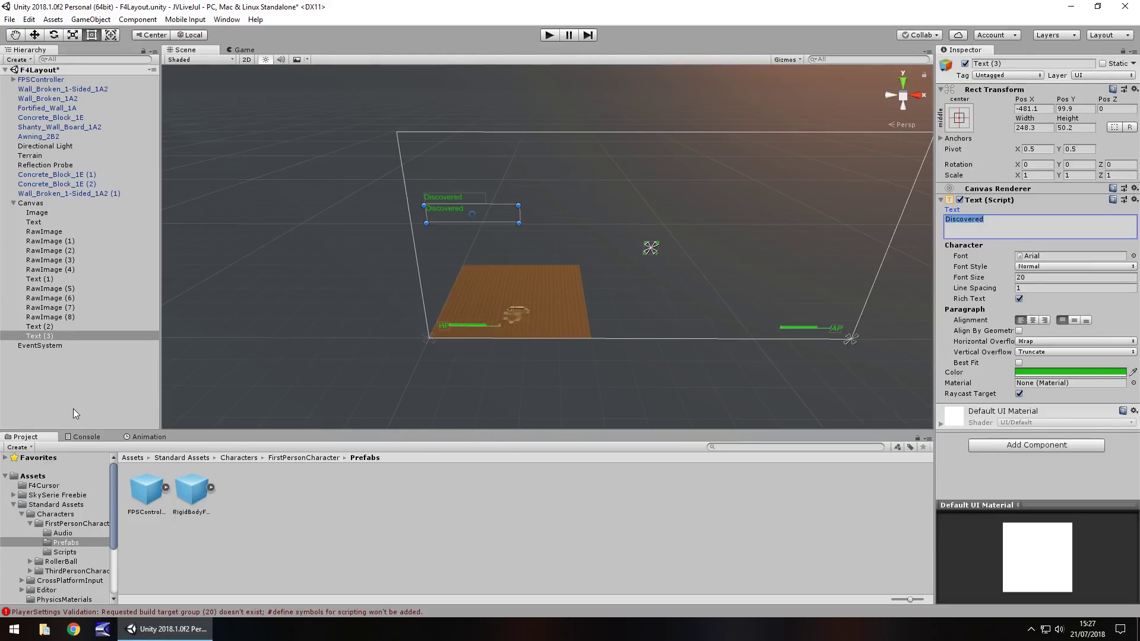
- Duplicate the upper Discovered text, place the copy below both lines at about Pos Y 44, and change it to +0016
left_click(454, 196)
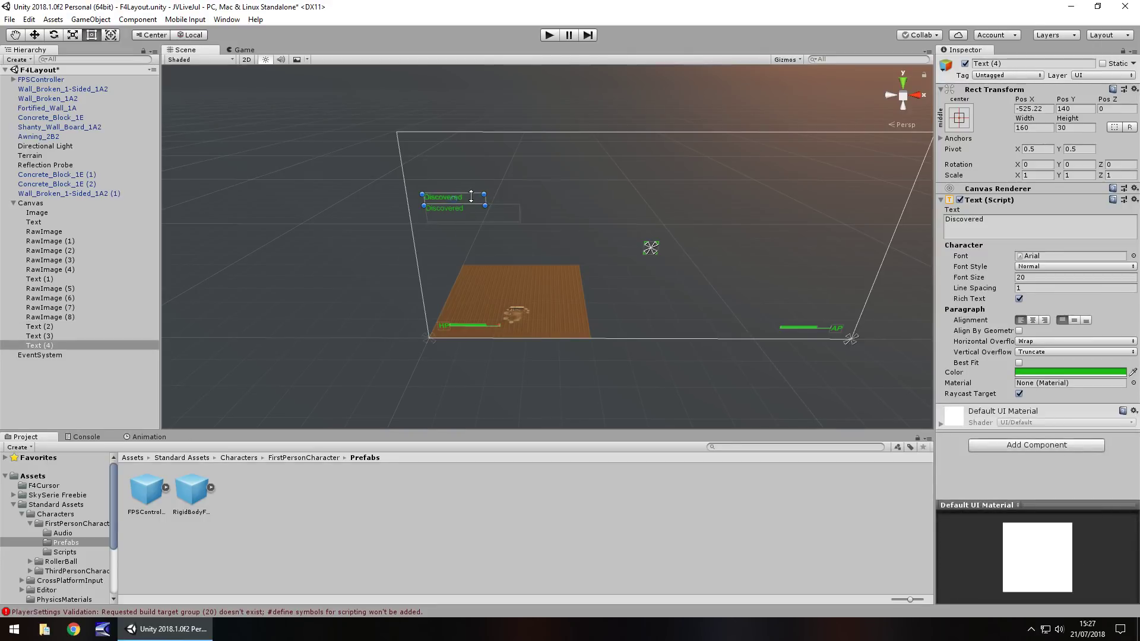
left_click_drag(471, 198, 473, 227)
left_click(1051, 218)
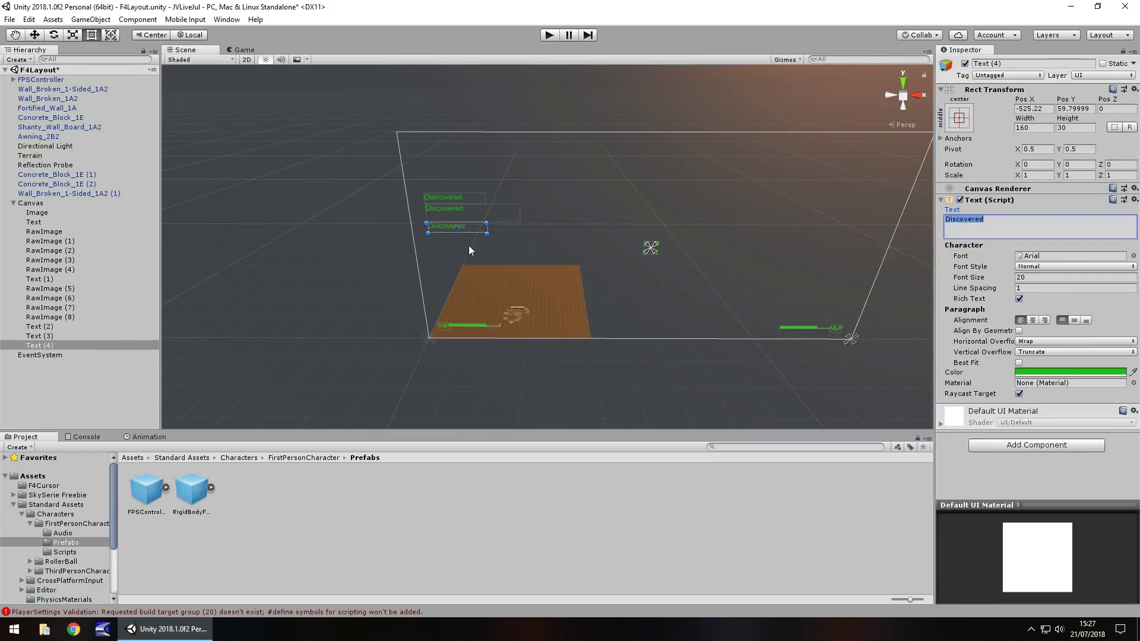
left_click_drag(475, 228, 475, 233)
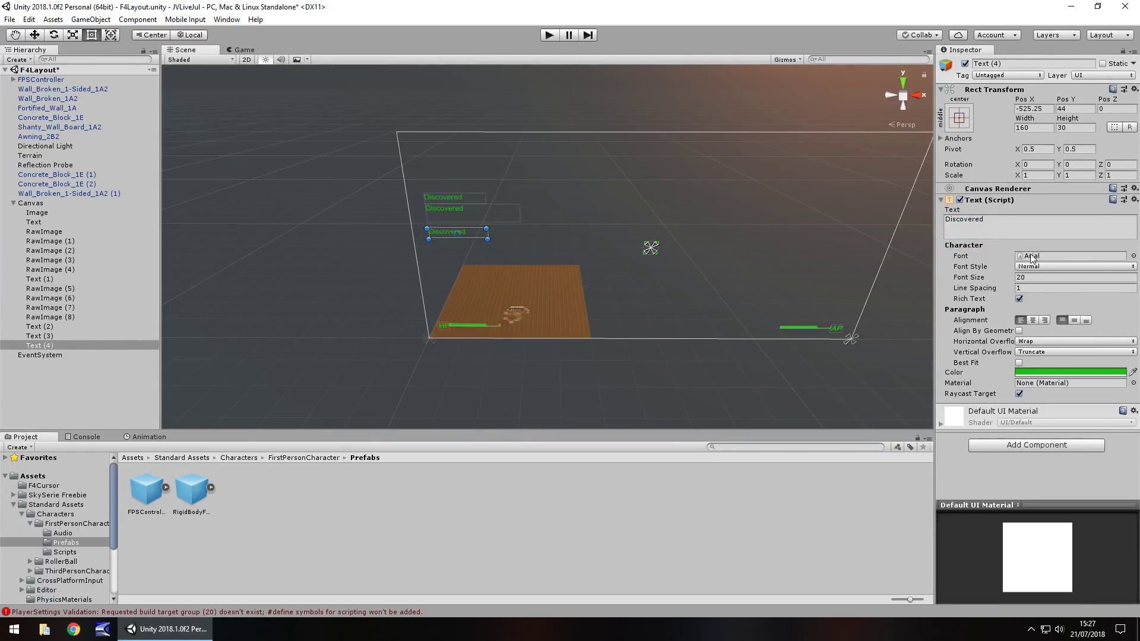
left_click(990, 225)
type("+")
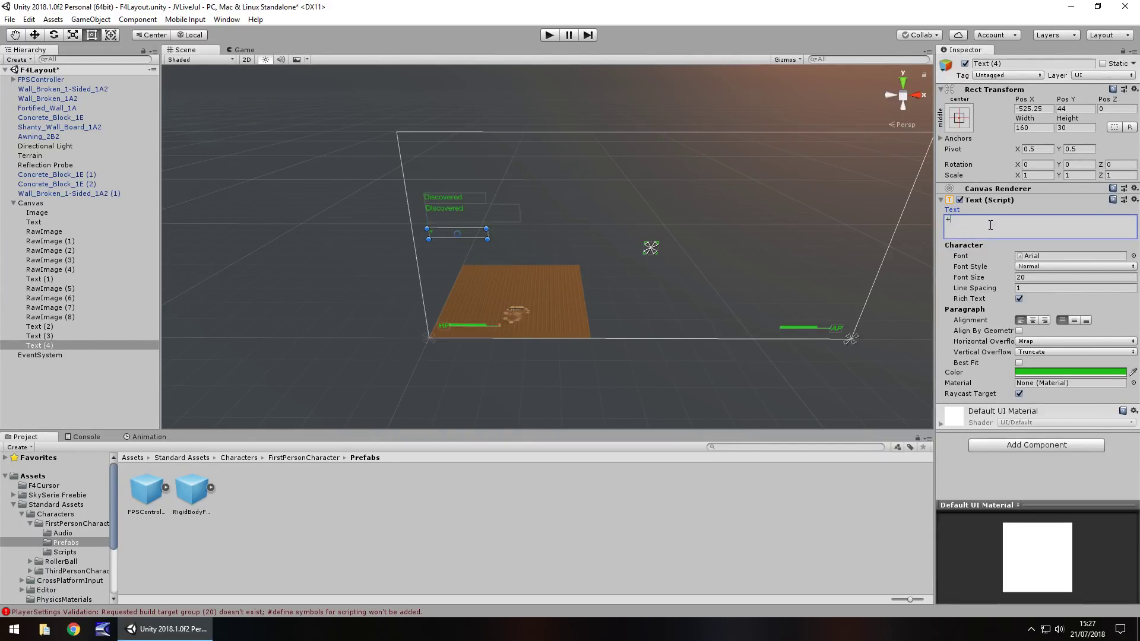
type("0016")
- Set the +0016 text to font size 24 and bold style
scroll(422, 269, "up", 5)
middle_click_drag(417, 253, 918, 223)
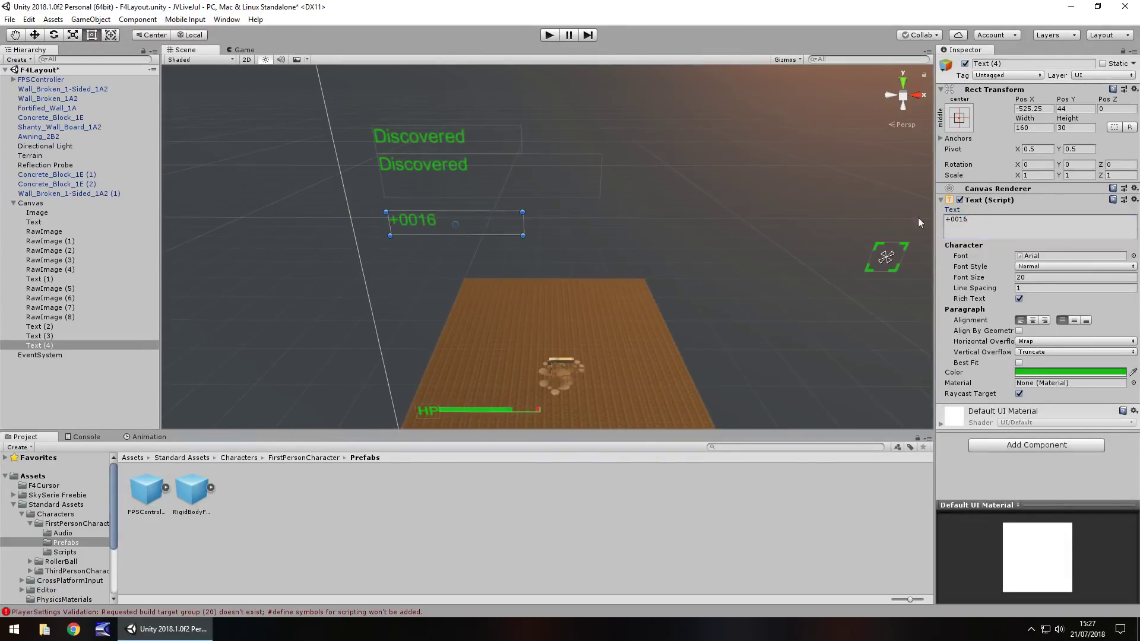
left_click(1043, 277)
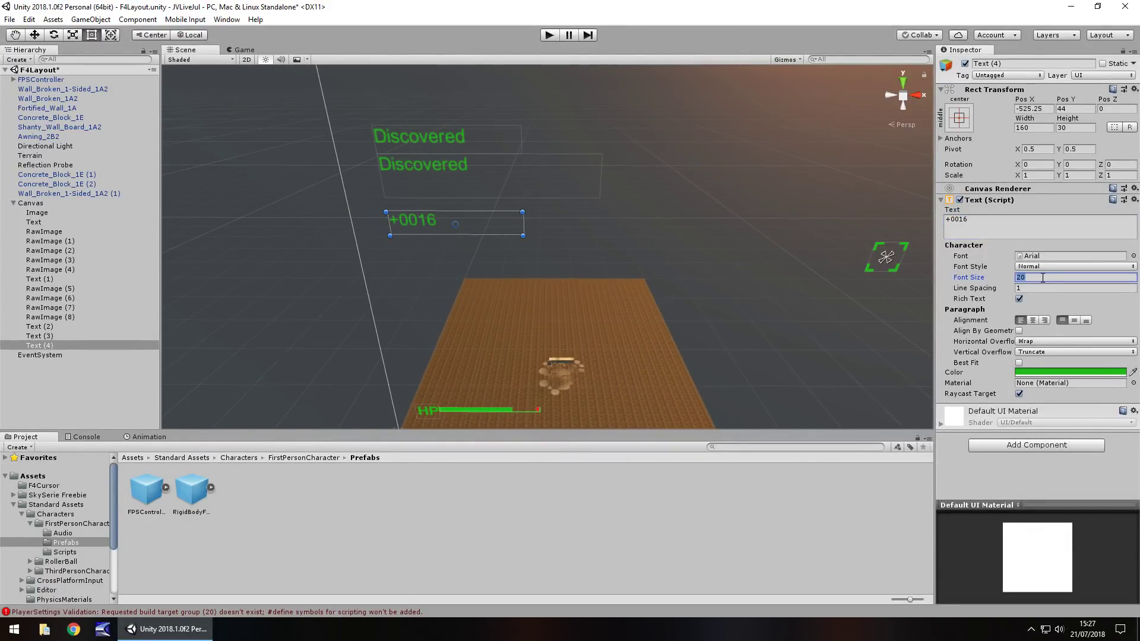
type("24")
left_click(1075, 266)
left_click(1034, 290)
- Duplicate the HP text, place the copy just below +0016 at about Pos Y 321, and change it to XP
scroll(435, 309, "up", 3)
middle_click_drag(444, 313, 514, 232)
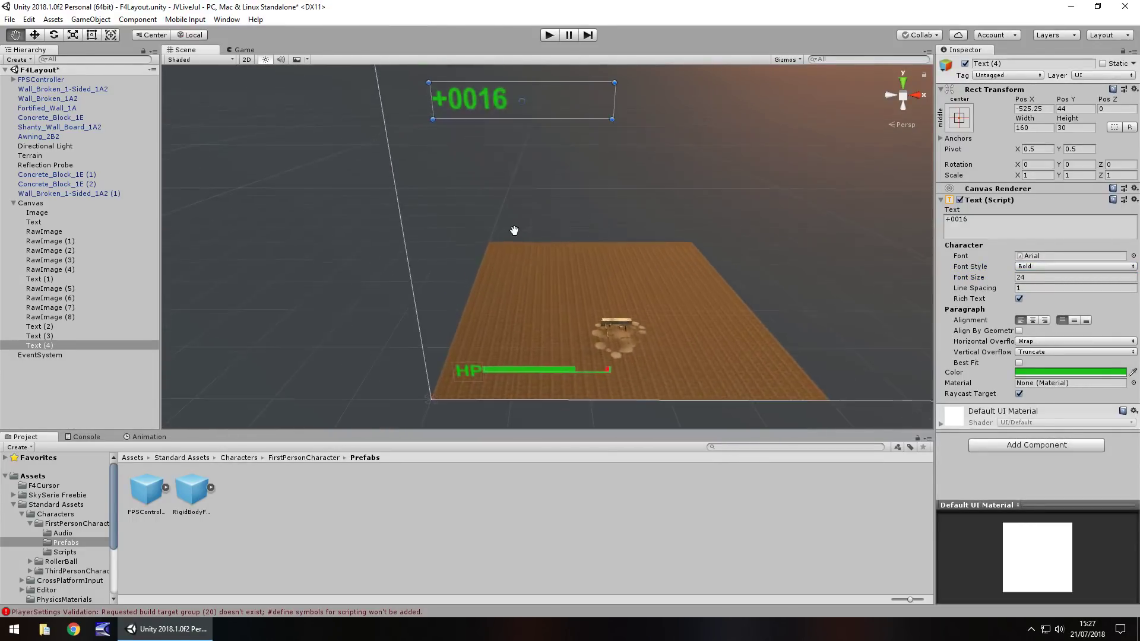
left_click(468, 371)
key("ctrl+d")
left_click_drag(472, 371, 469, 133)
left_click(963, 220)
type("XP")
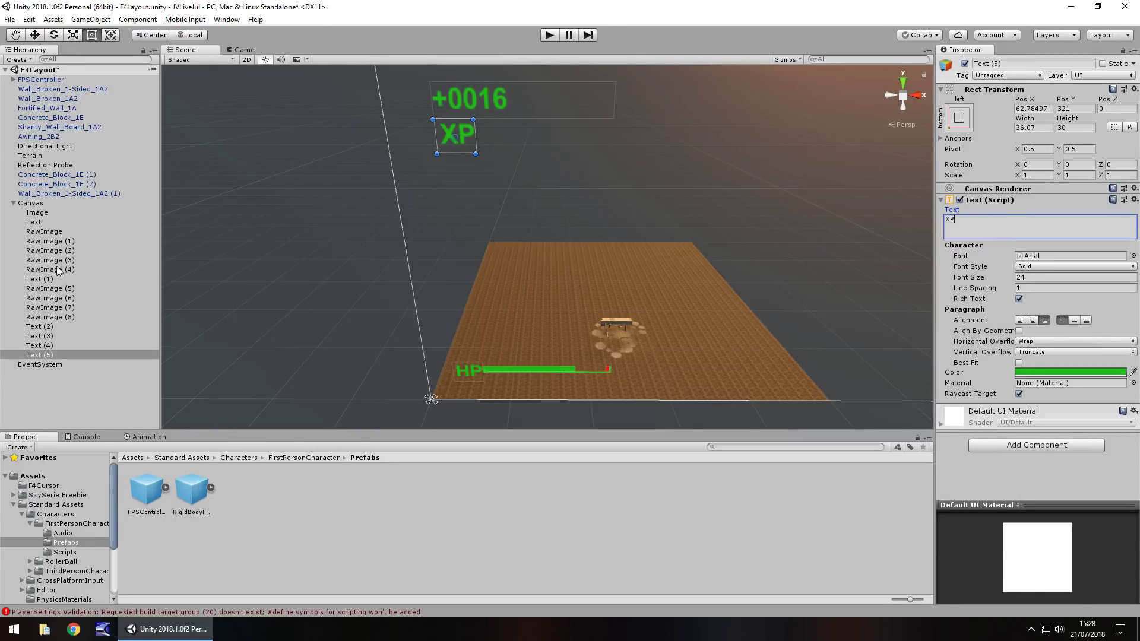
- Select the HP bar pieces RawImage (1), RawImage (2) and RawImage (4) together
left_click(58, 241)
left_click(59, 251, "shift")
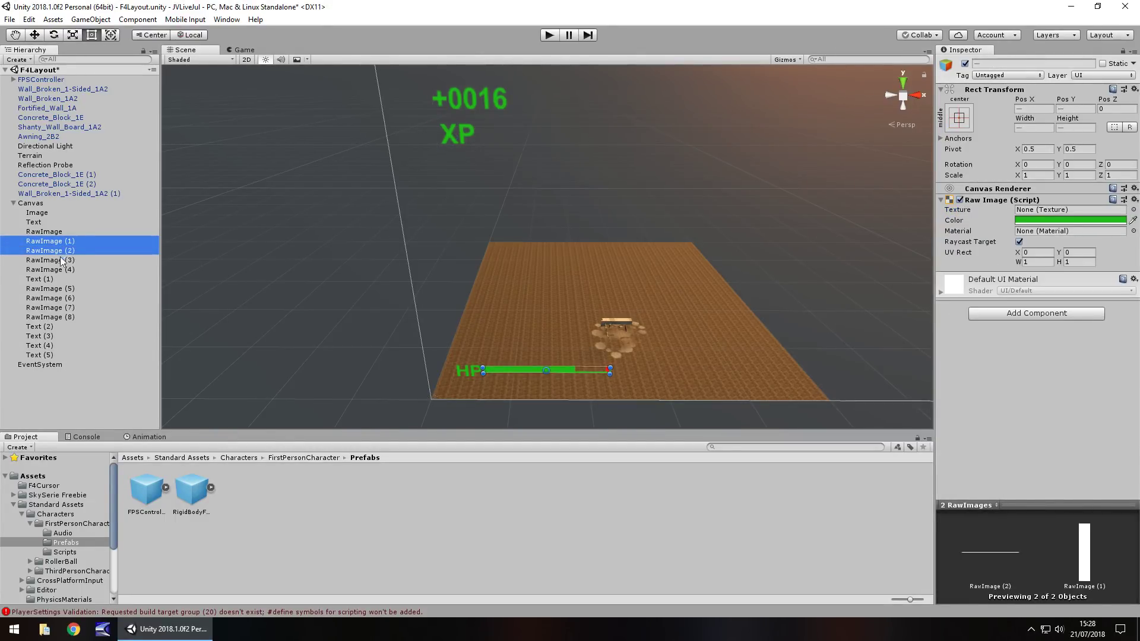
left_click(52, 270, "ctrl")
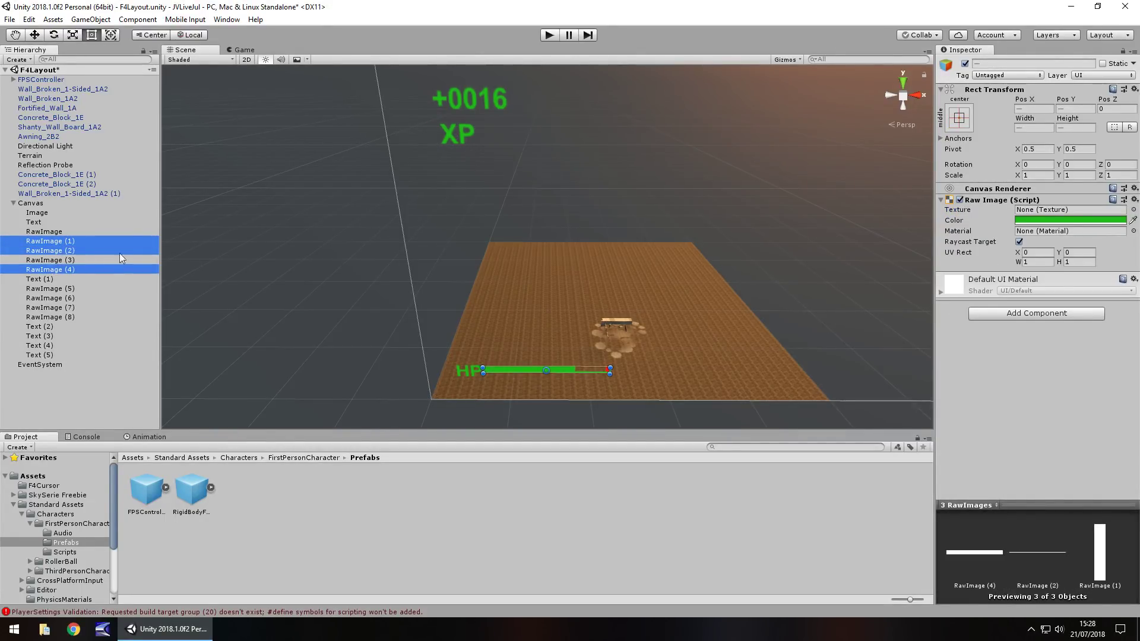
- Duplicate the three raw images that make up the HP bar and place the copies beside the XP label
key("ctrl+d")
scroll(498, 376, "up", 3)
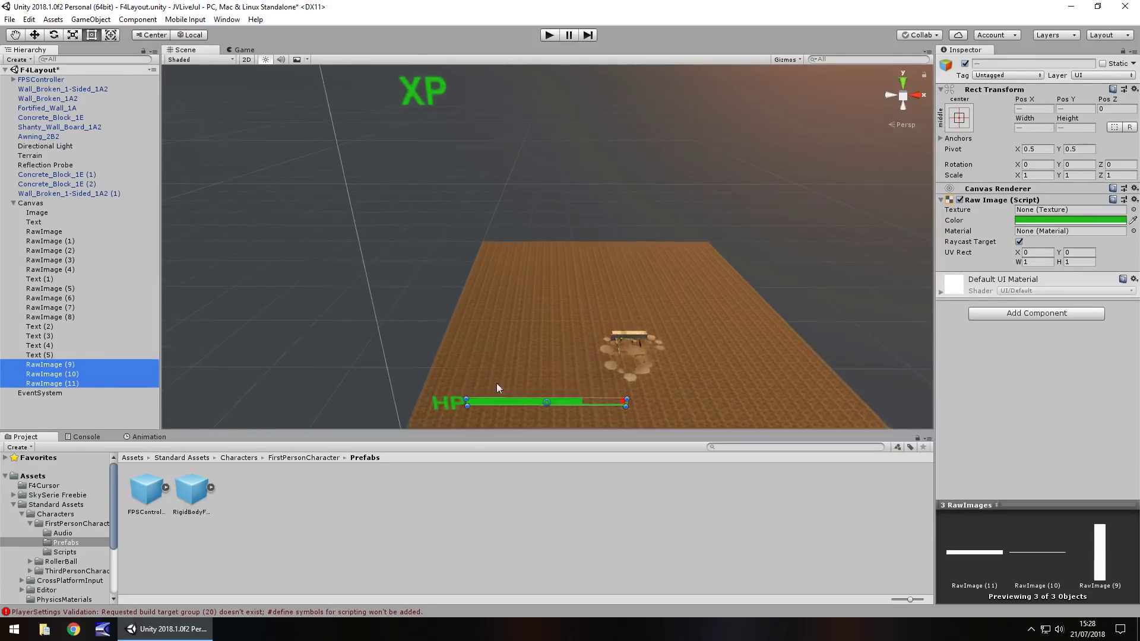
left_click_drag(486, 401, 480, 87)
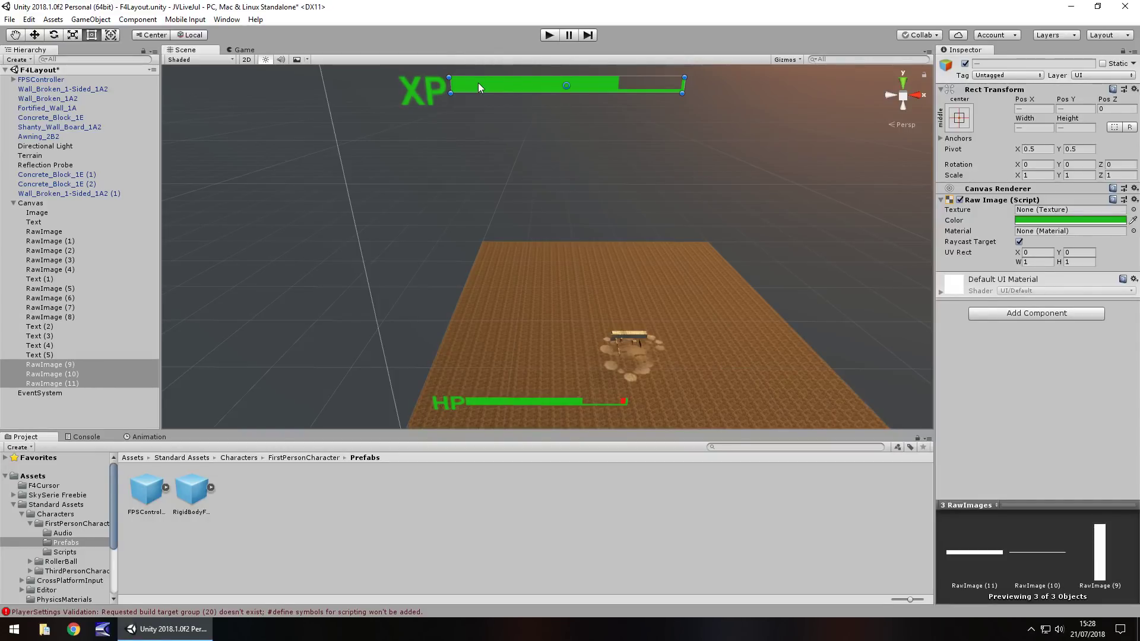
left_click(572, 173)
scroll(487, 151, "down", 2)
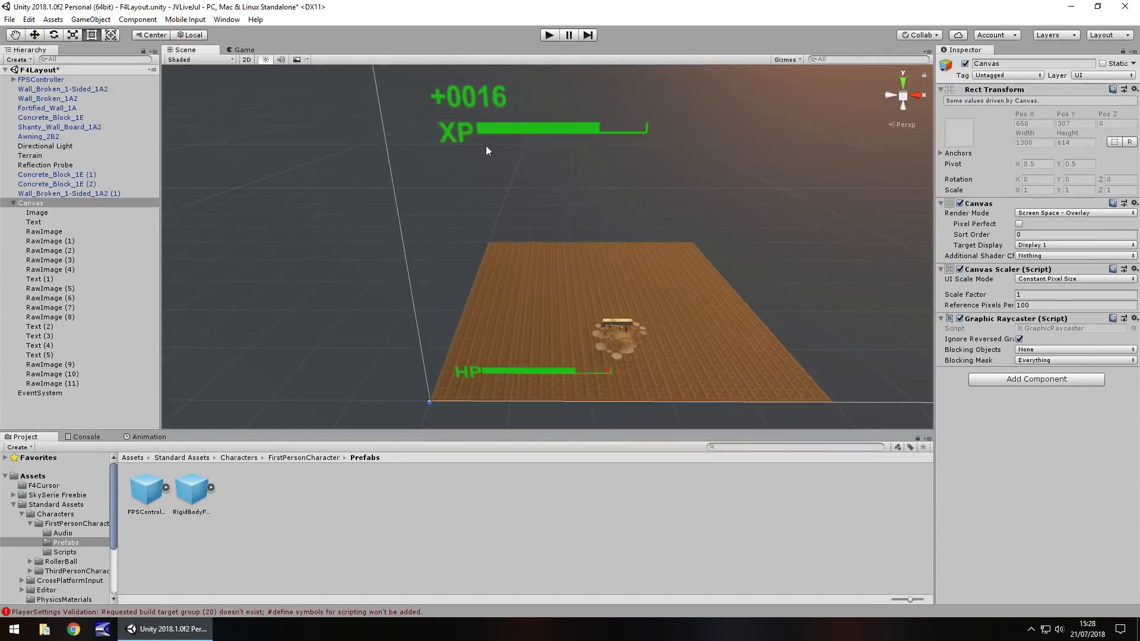
- Shorten the XP bar's thick green fill from its far end so only a small portion beside the label remains
left_click(505, 128)
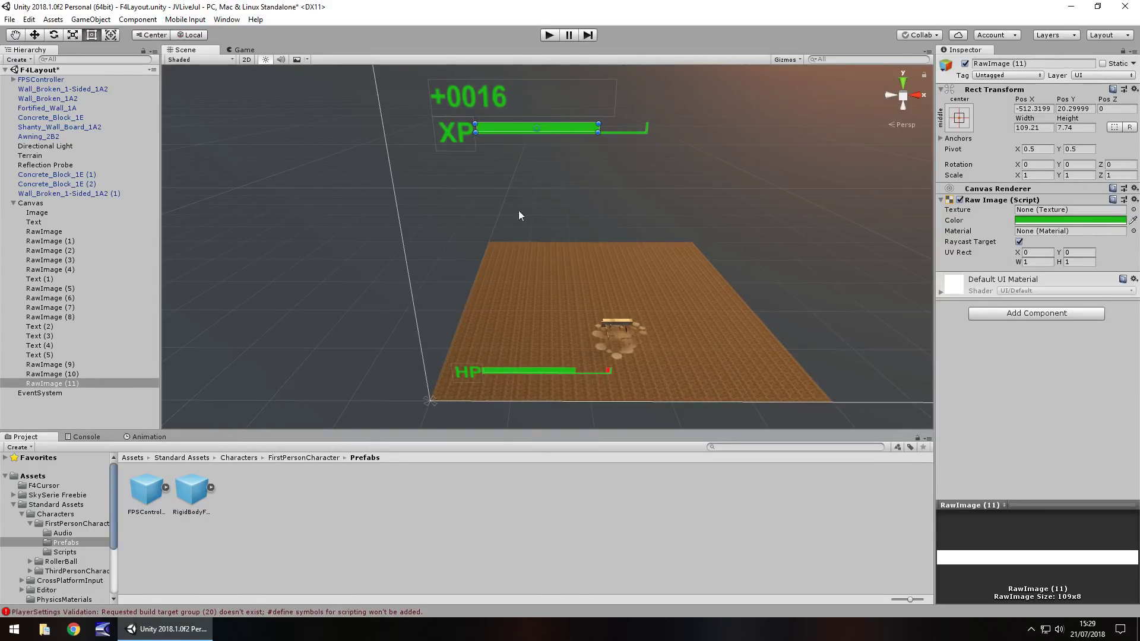
left_click_drag(597, 128, 502, 126)
left_click(698, 165)
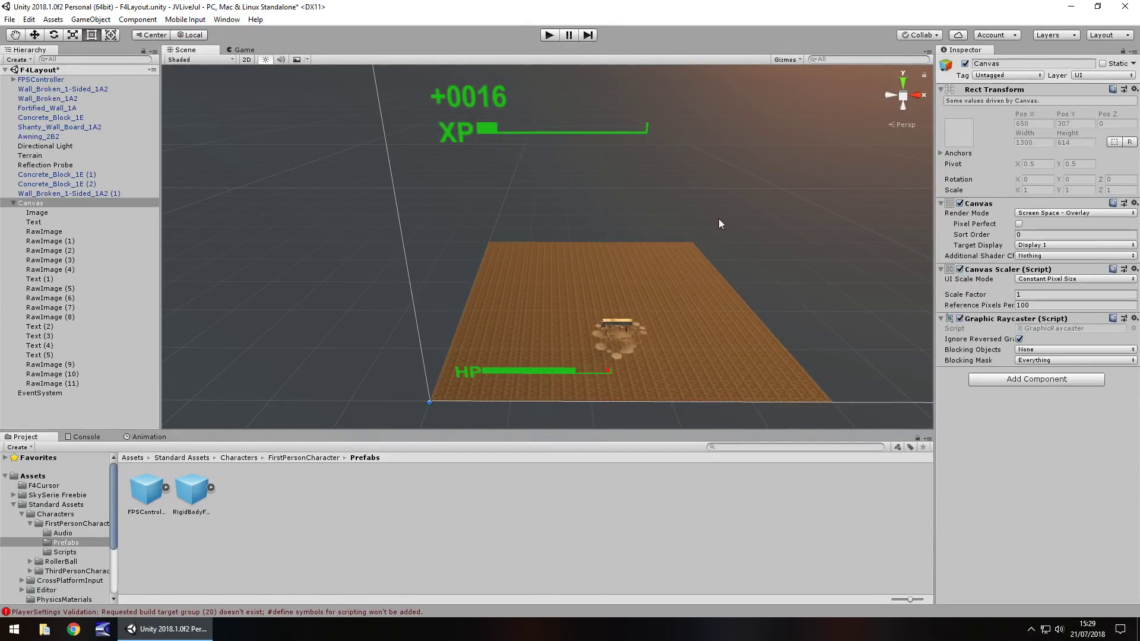
- Change the lower of the two Discovered texts to read VAULT 101
scroll(712, 159, "down", 4)
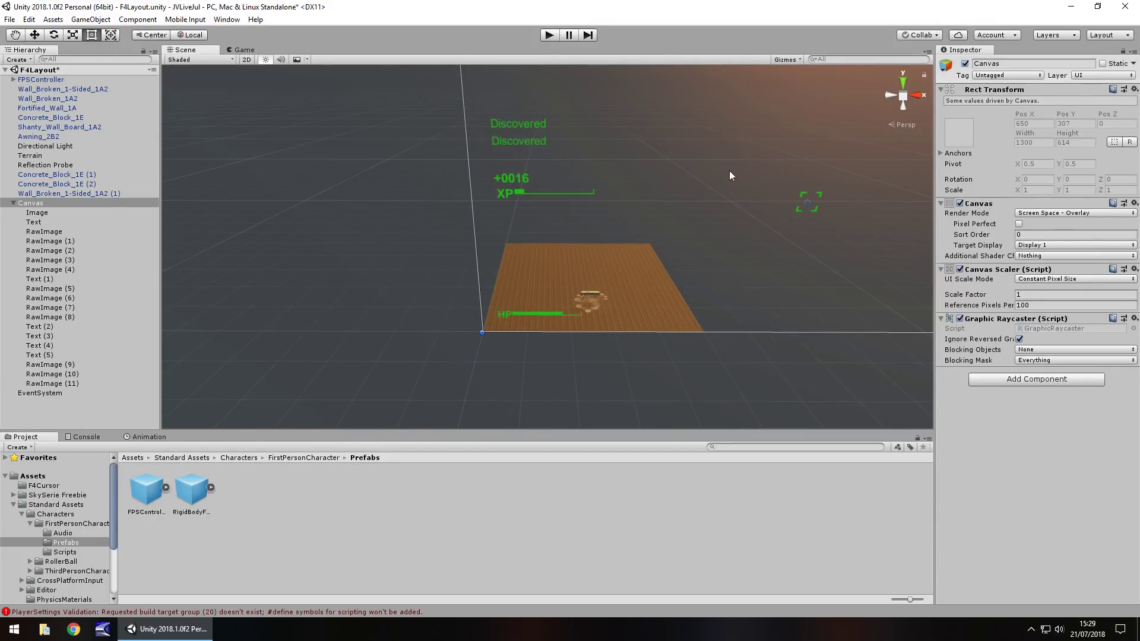
left_click(514, 145)
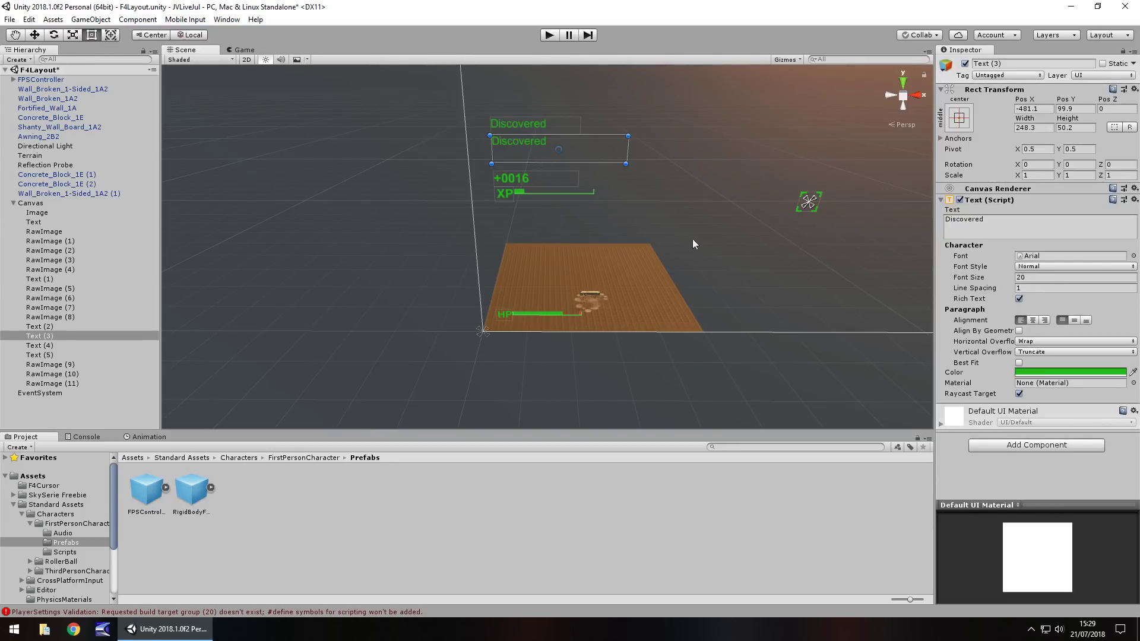
middle_click_drag(828, 265, 590, 218)
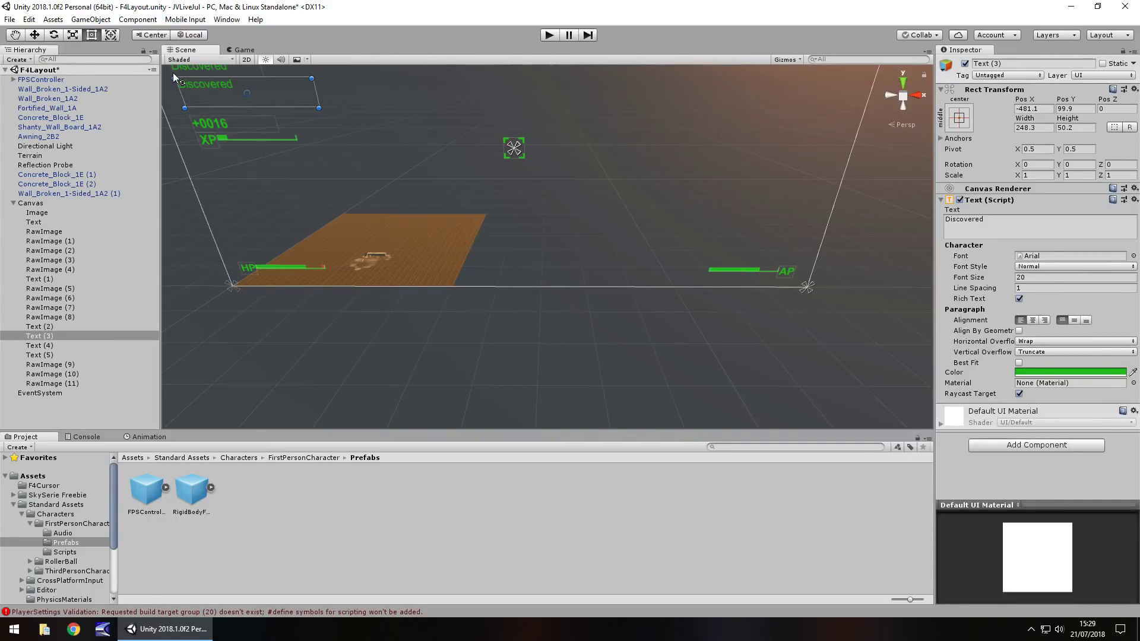
left_click(205, 91)
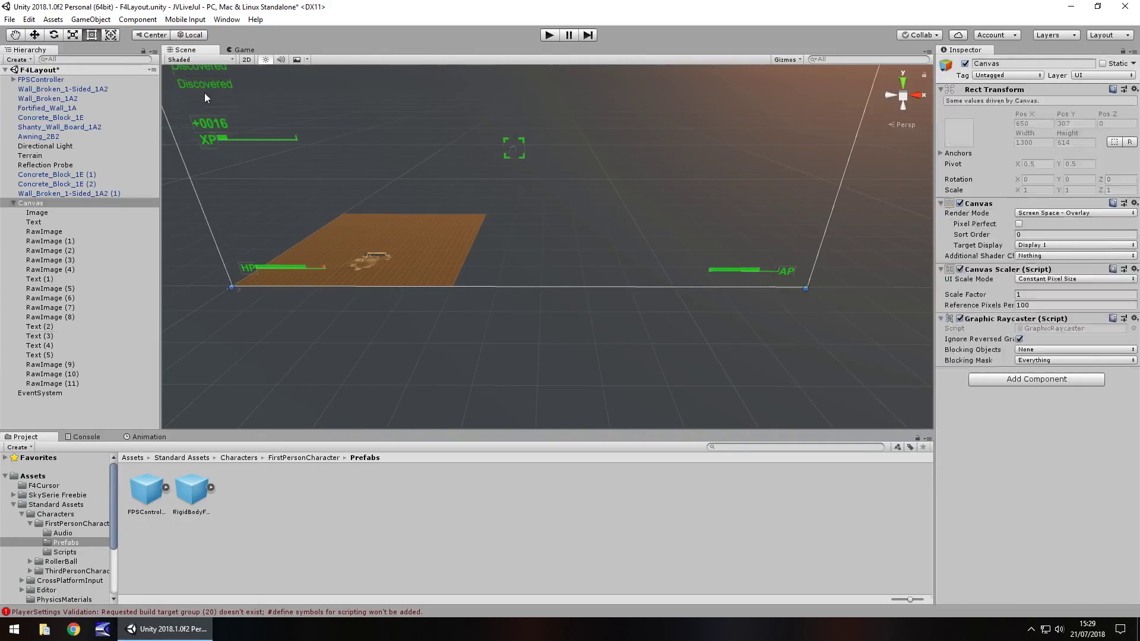
left_click(205, 88)
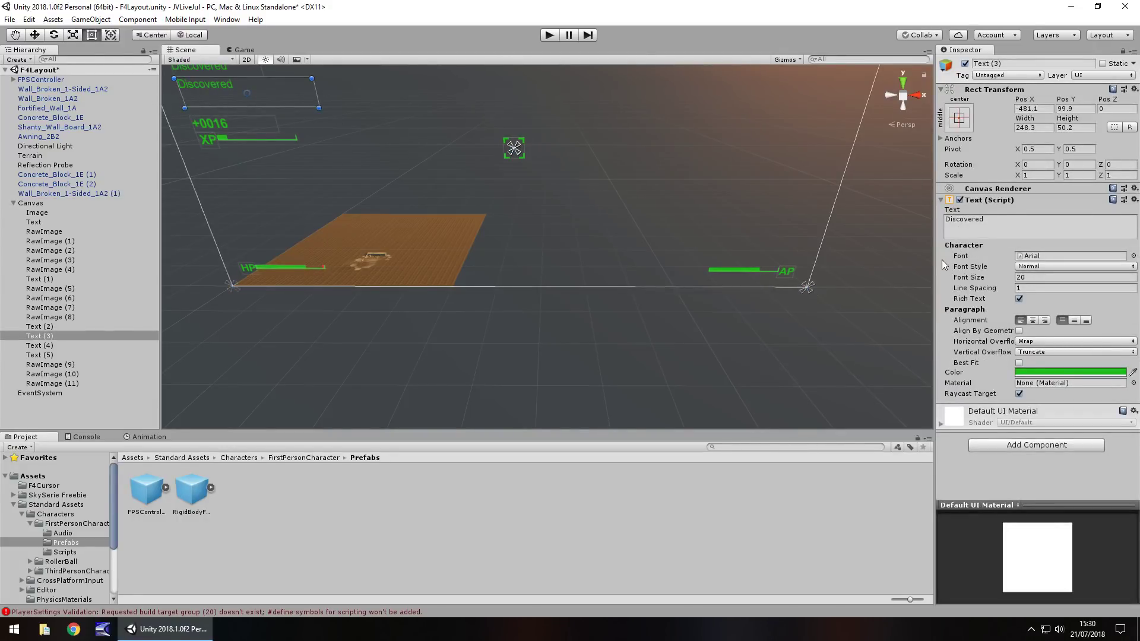
left_click(996, 217)
type("VAULT 190")
key("BackSpace")
key("BackSpace")
type("01")
- Set the VAULT 101 text's font style to Bold and its font size to 36
left_click(1047, 267)
left_click(1033, 293)
left_click(992, 277)
type("36")
left_click(639, 331)
- Play the scene and walk around to check how the HUD elements look in the game, and stop playback
right_click_drag(616, 330, 530, 66)
left_click(549, 35)
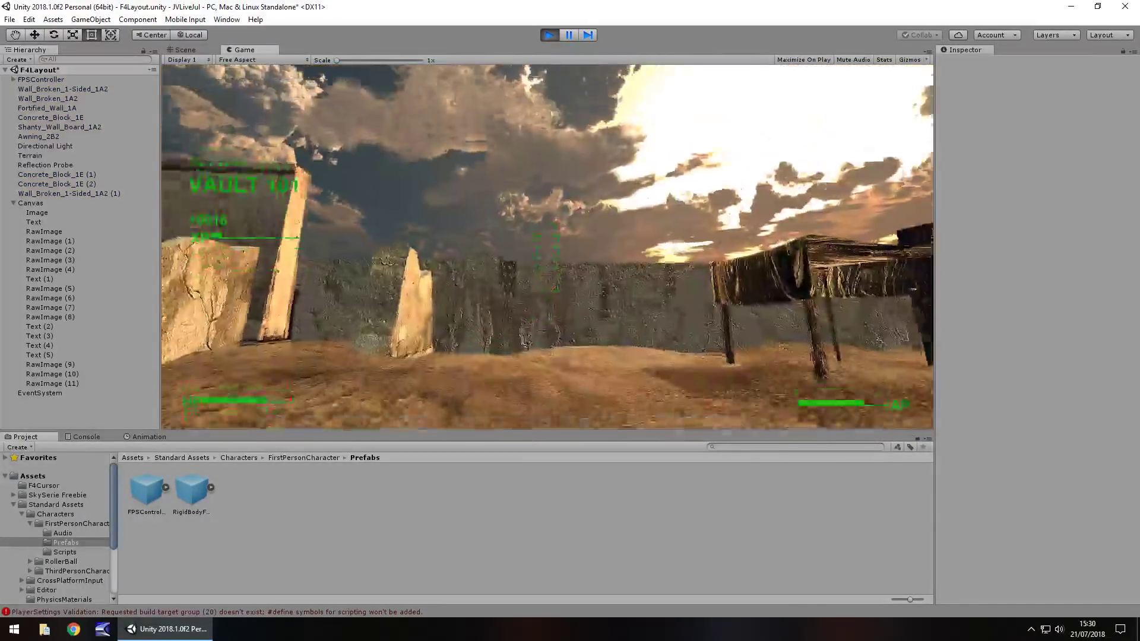
key("w")
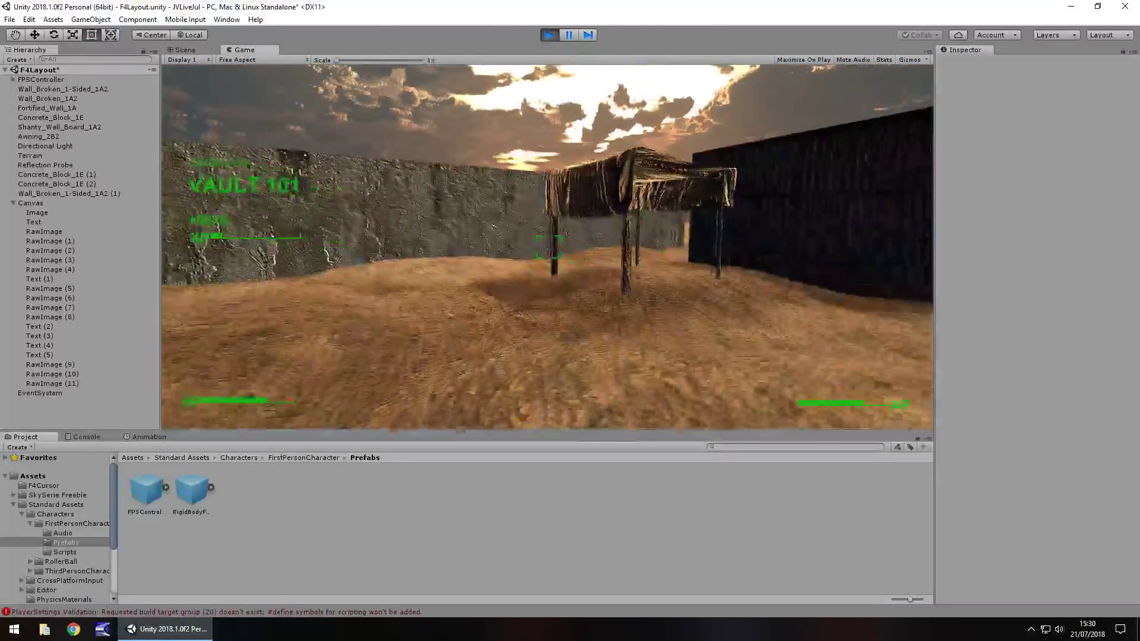
key("w")
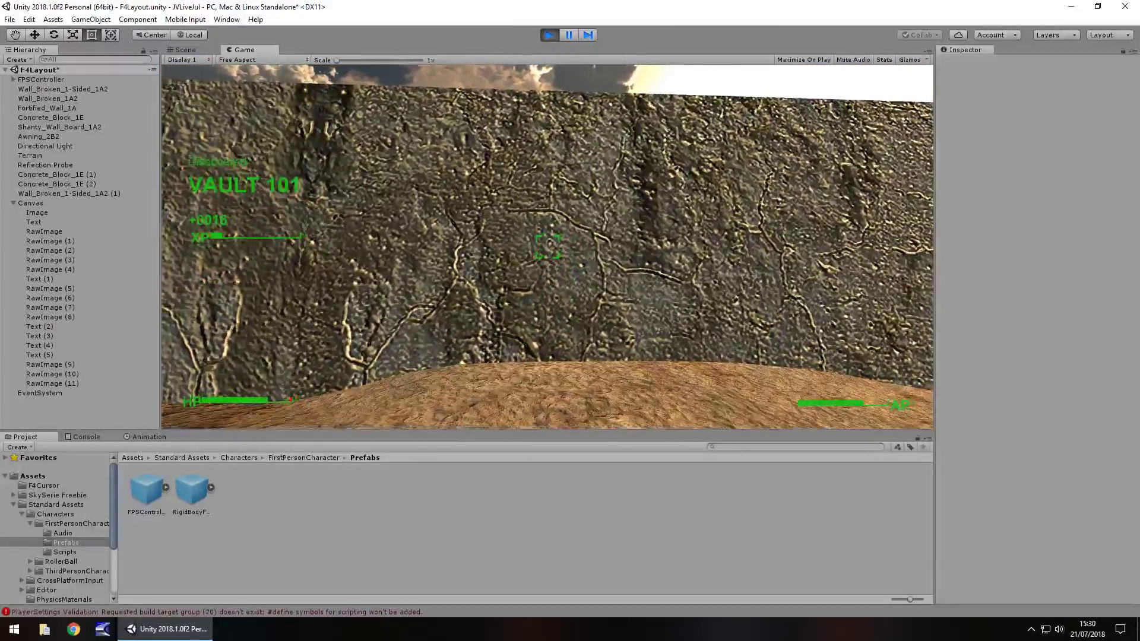
key("s")
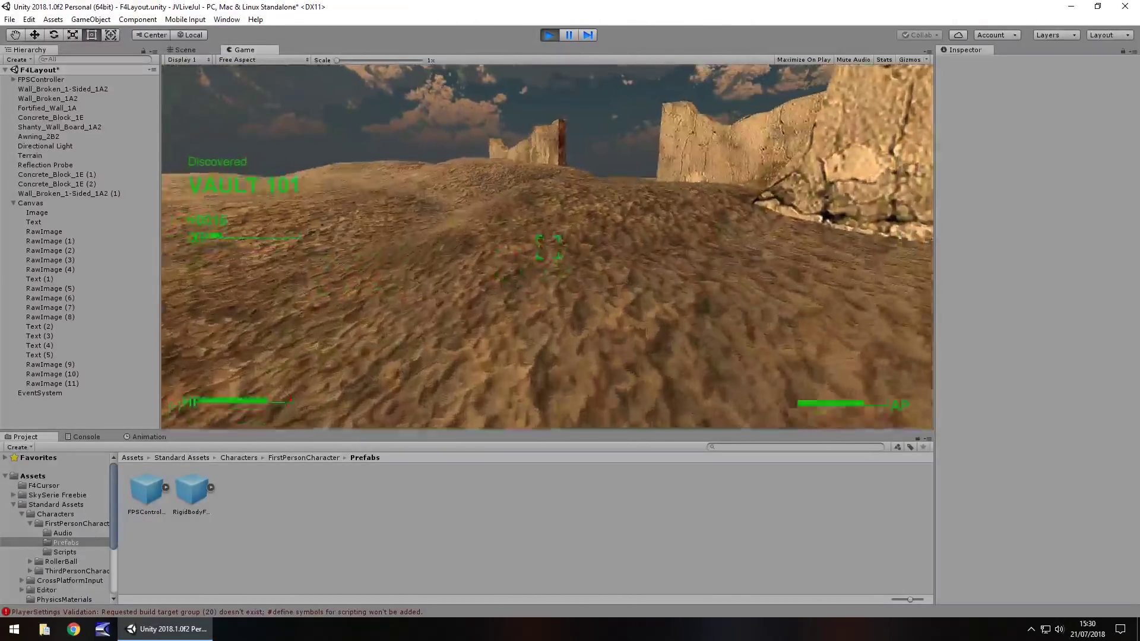
key("w")
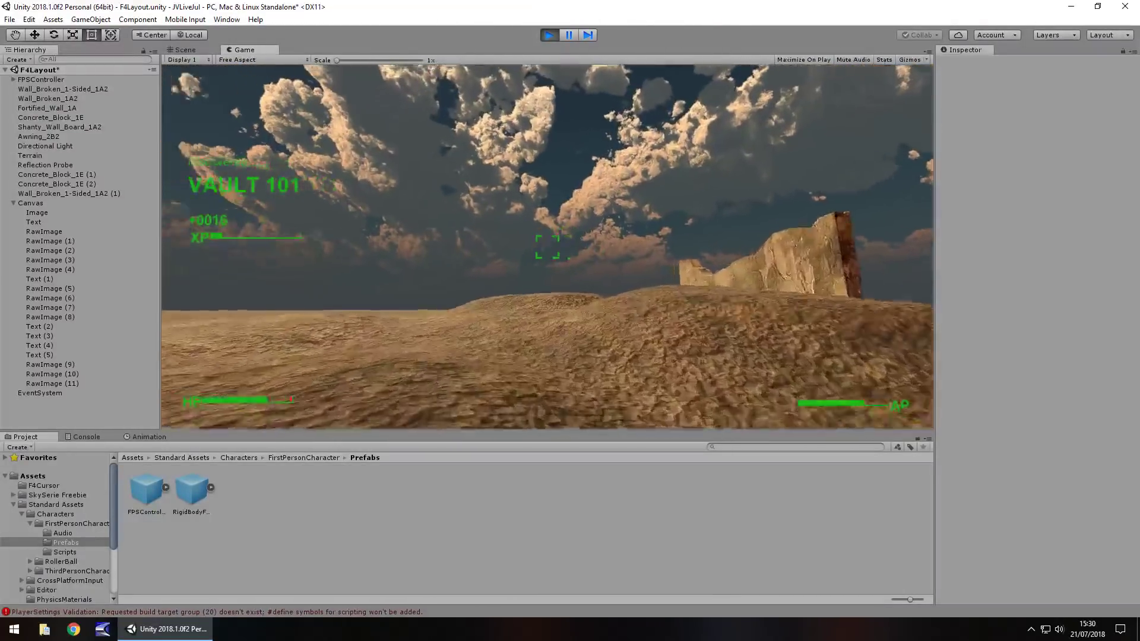
key("w")
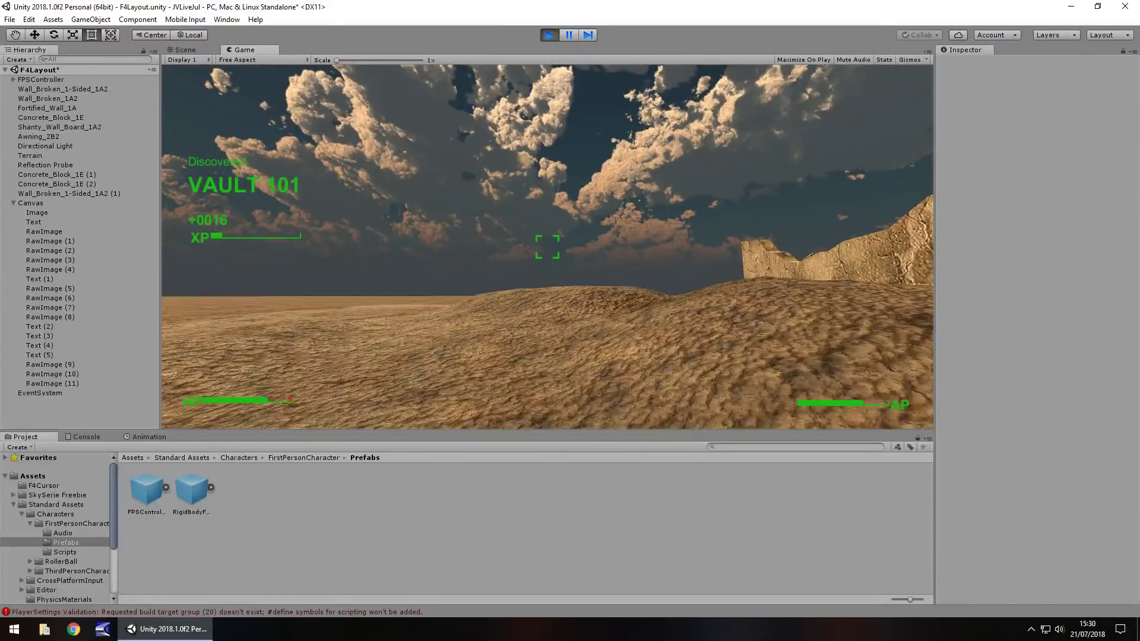
key("ctrl+p")
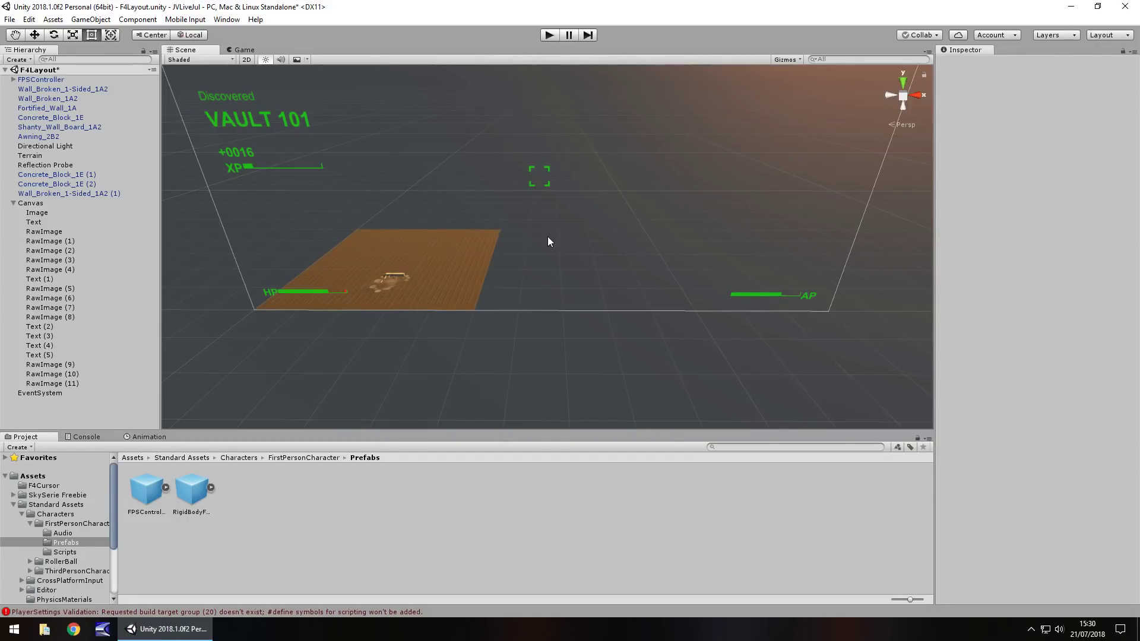
- Duplicate RawImage (2), the thin horizontal line of the HP bar
right_click_drag(514, 233, 351, 249)
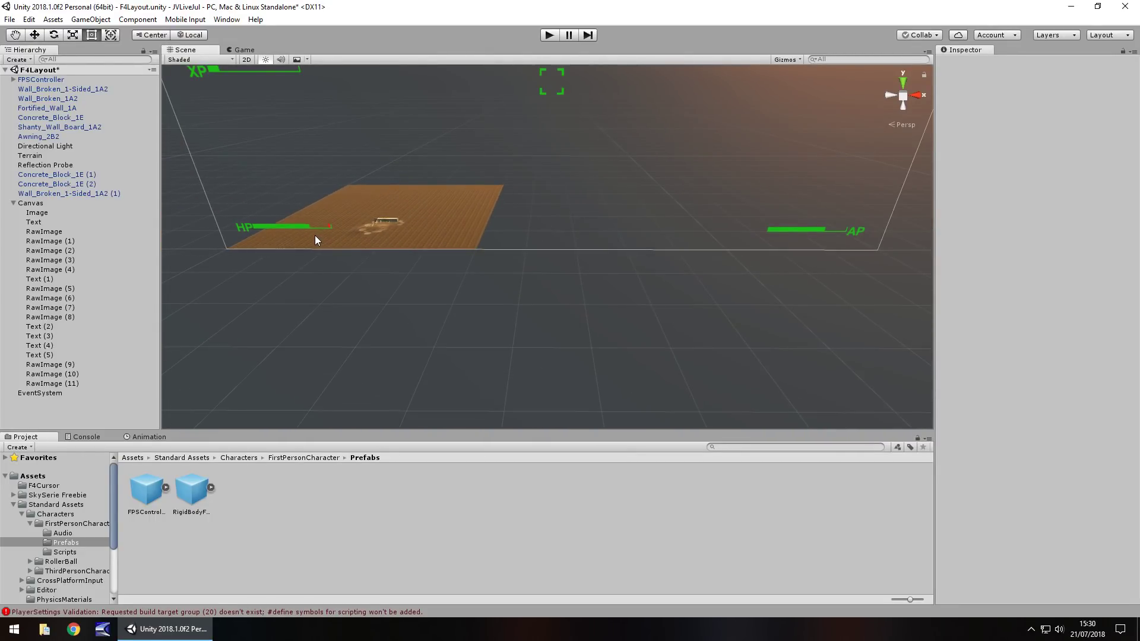
left_click(51, 250)
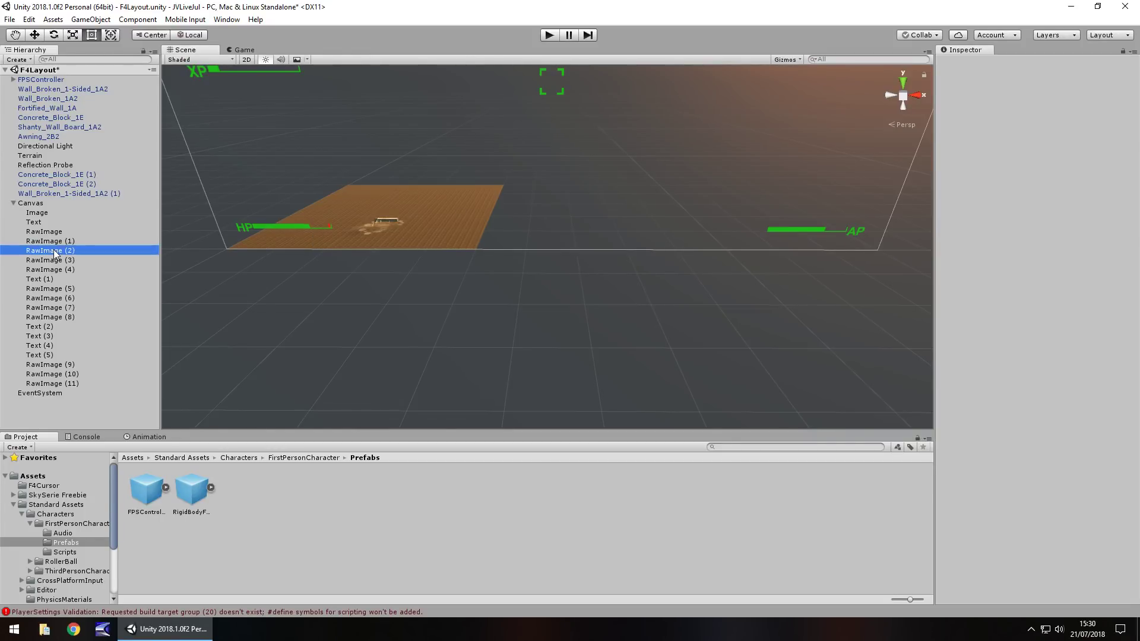
right_click_drag(172, 238, 127, 227)
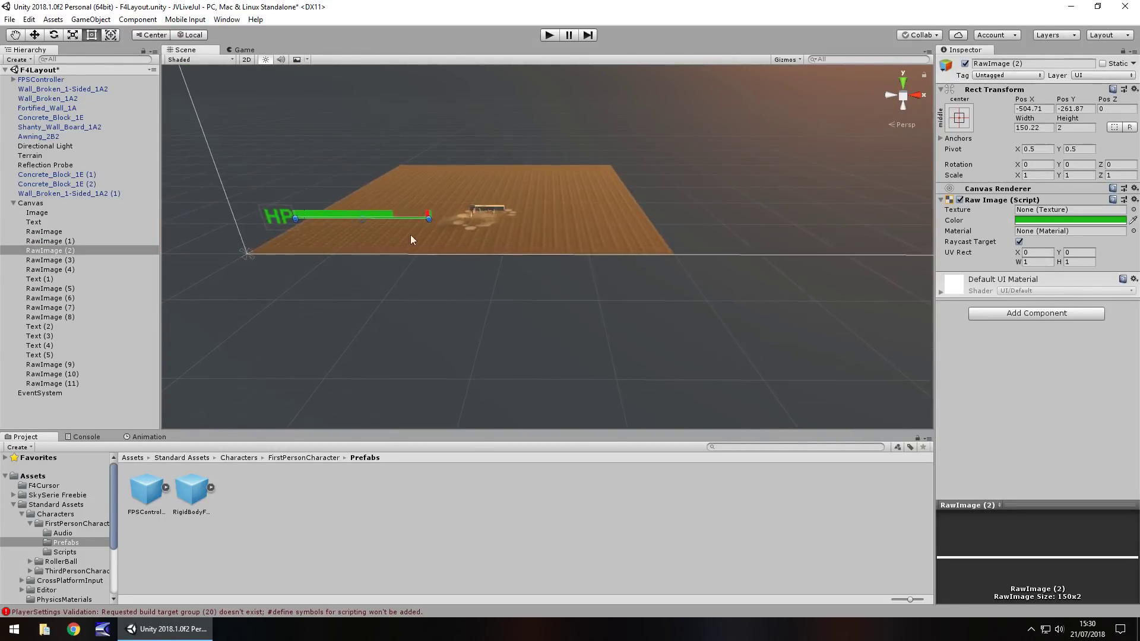
key("ctrl+d")
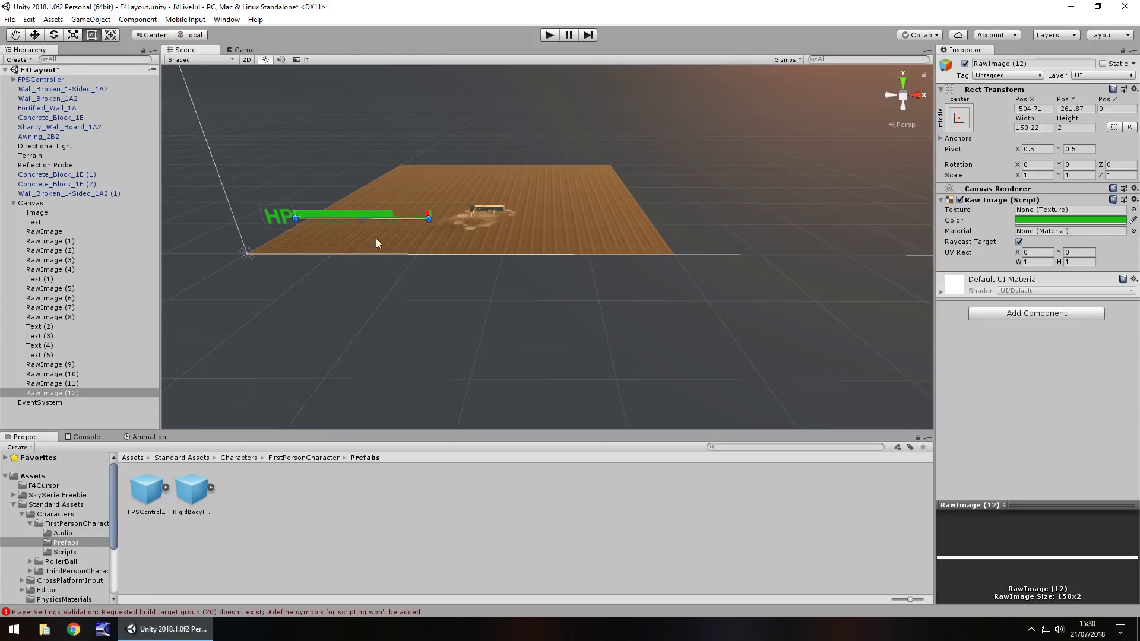
scroll(357, 228, "up", 3)
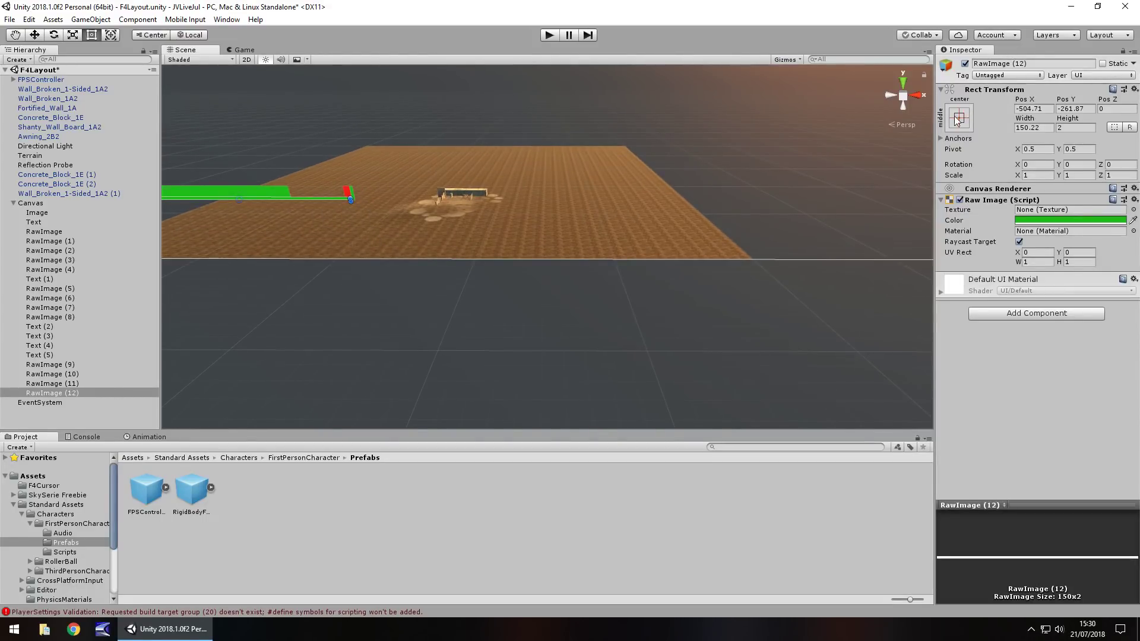
- Centre the duplicated line horizontally with Pos X 0 and set its width to 200
left_click(1033, 109)
type("0f")
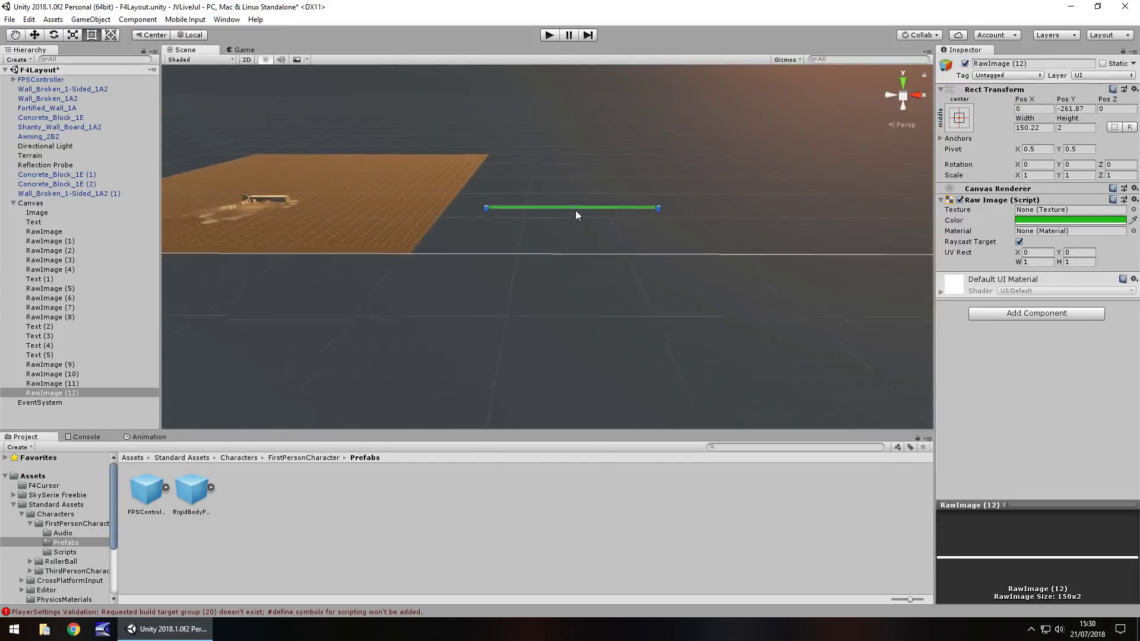
left_click(1034, 127)
type("200")
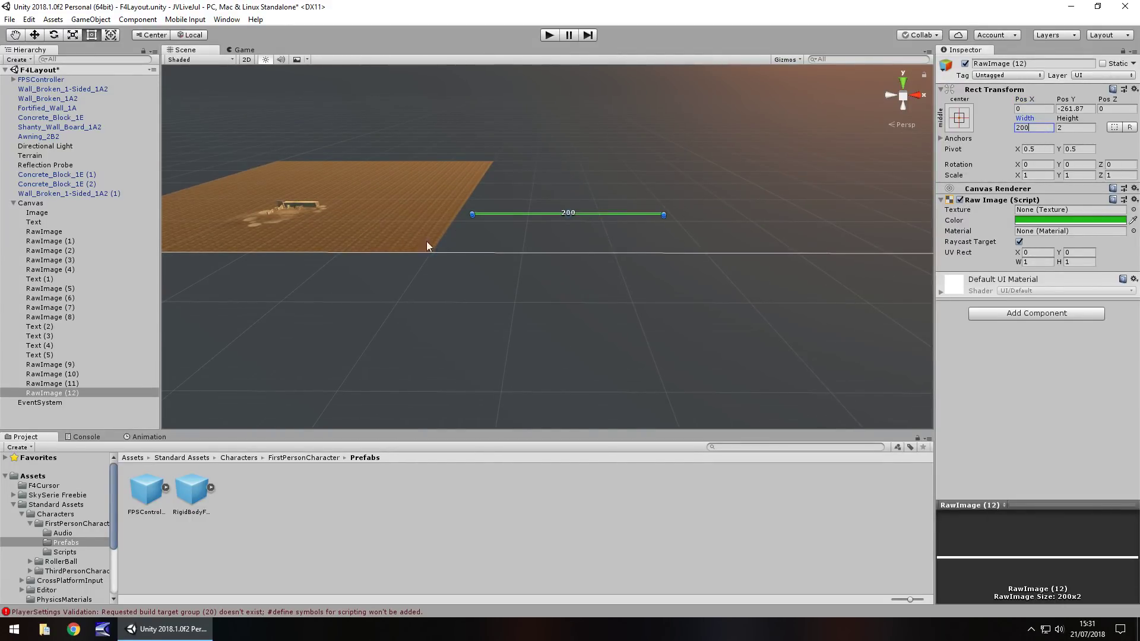
- Duplicate the 200-wide centred line
scroll(457, 234, "up", 5)
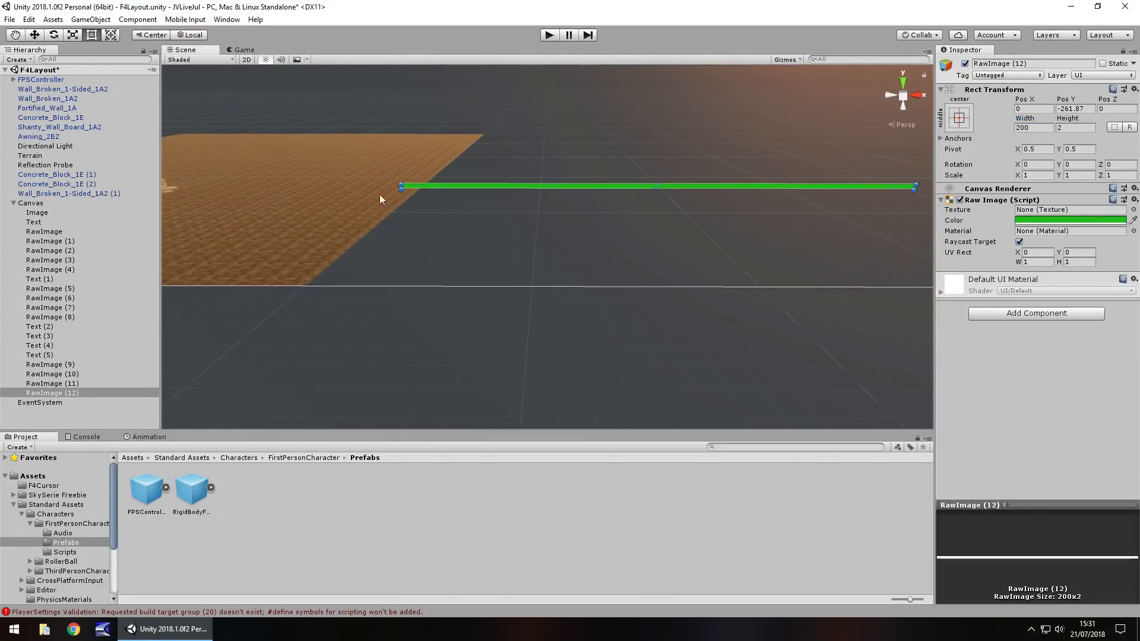
left_click(50, 393)
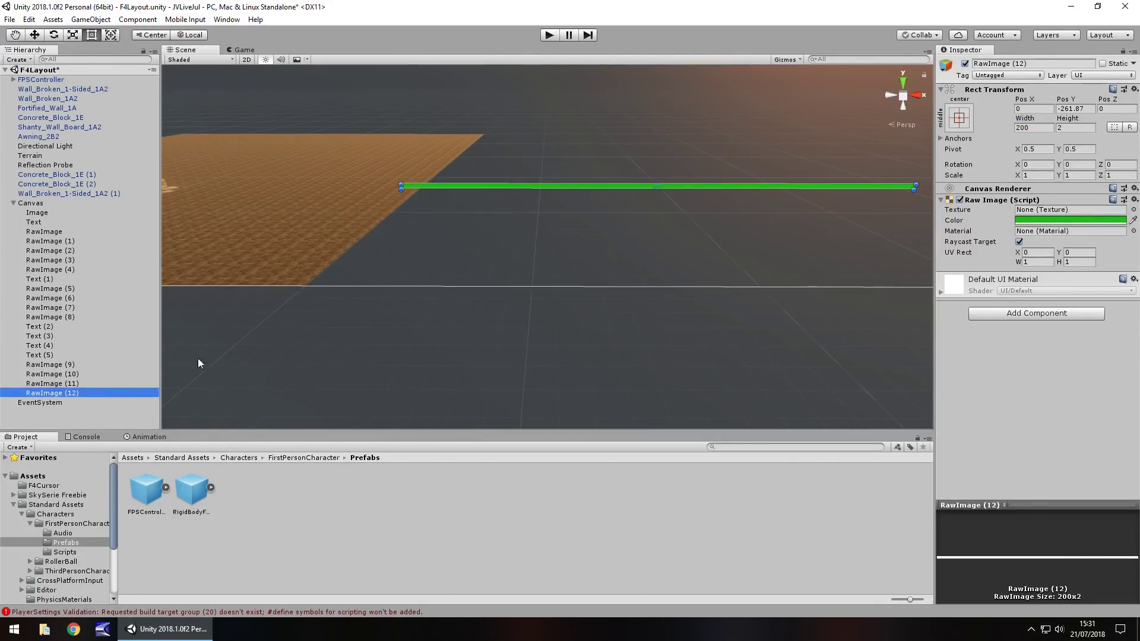
left_click(468, 208)
left_click(468, 187)
key("ctrl+d")
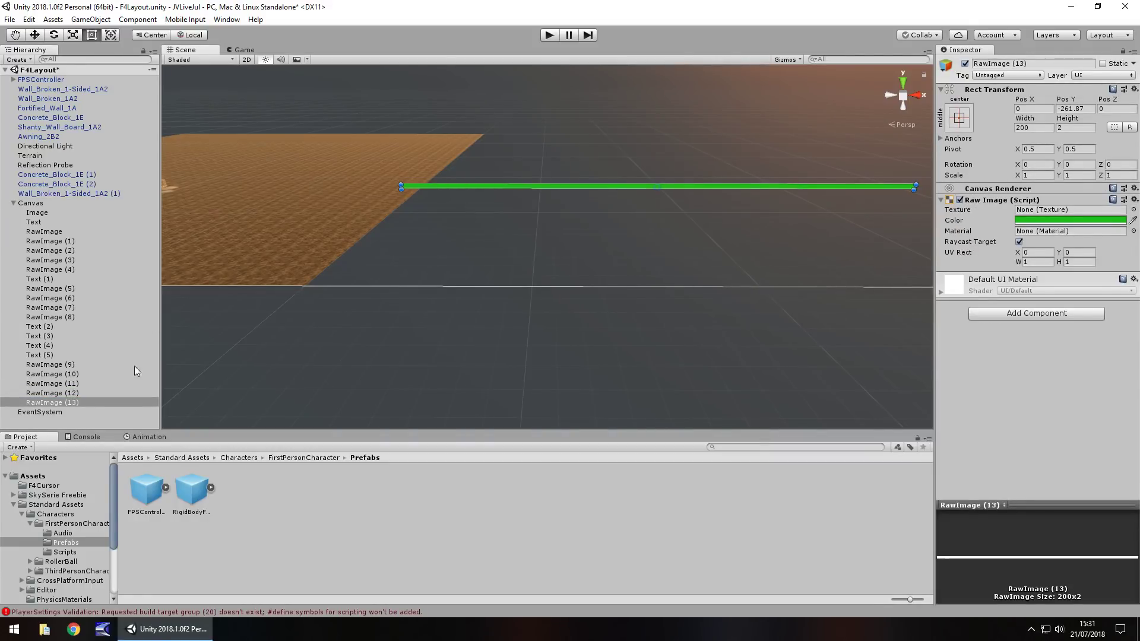
- Resize the new copy to width 2 and height 5, and move it just below the line at about X -61, Y -265
left_click(1039, 128)
type("2")
left_click(1079, 128)
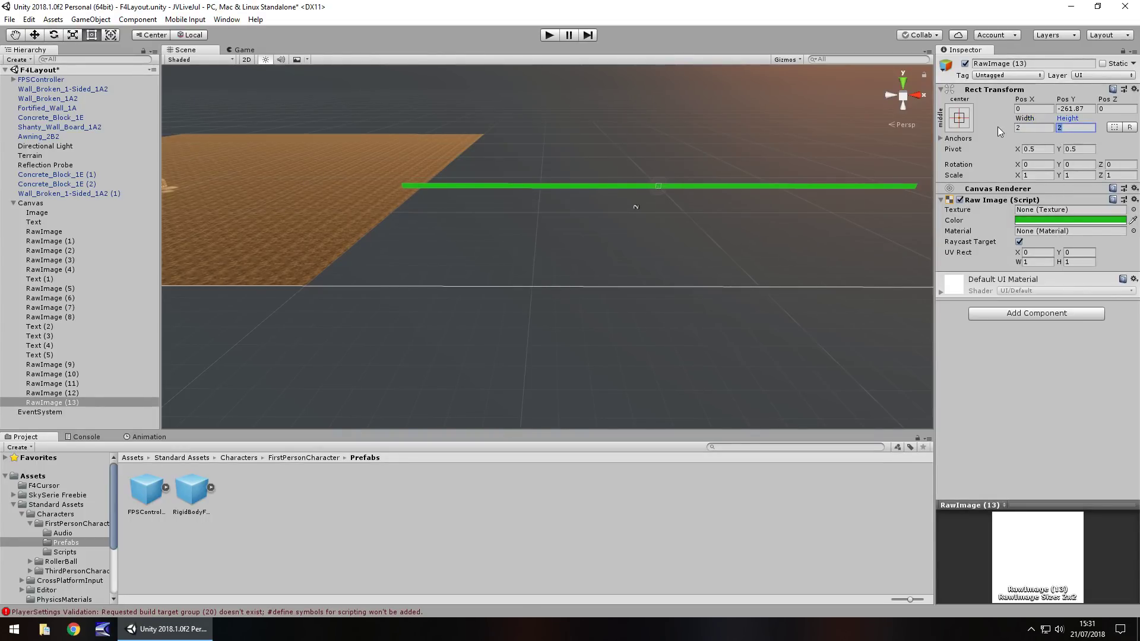
type("5")
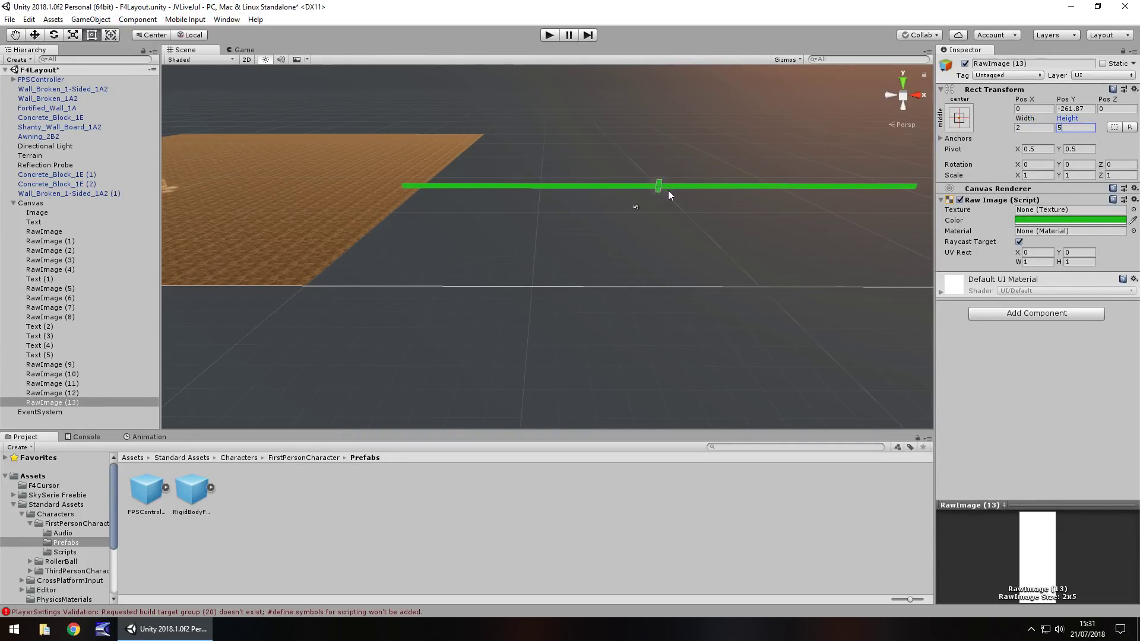
scroll(665, 187, "up", 2)
left_click_drag(686, 171, 489, 186)
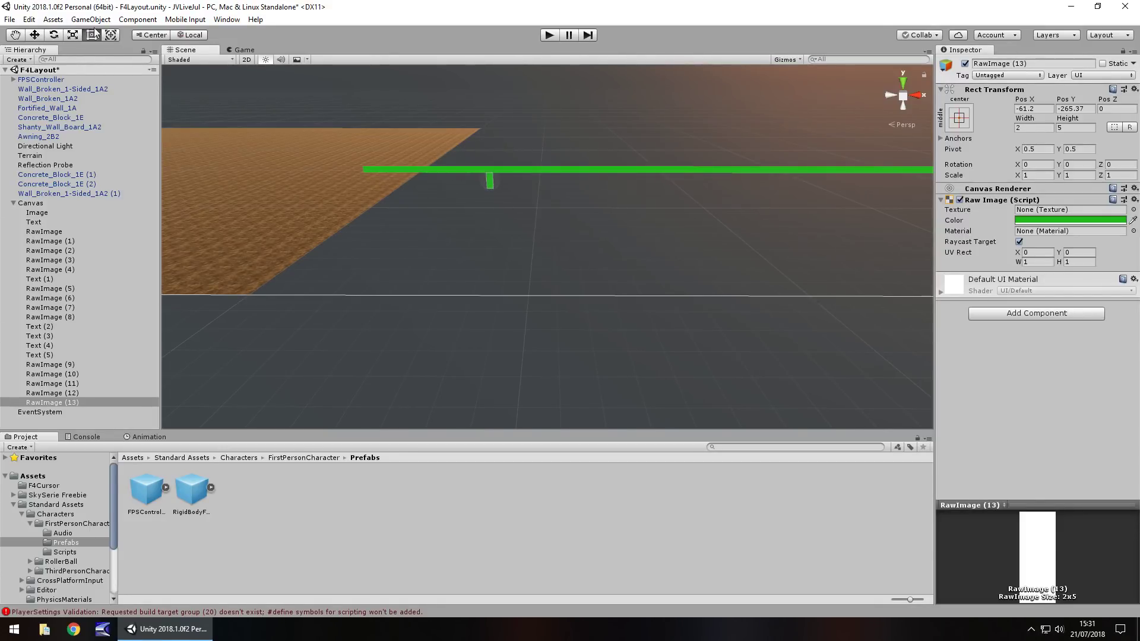
left_click(53, 20)
mouse_move(100, 19)
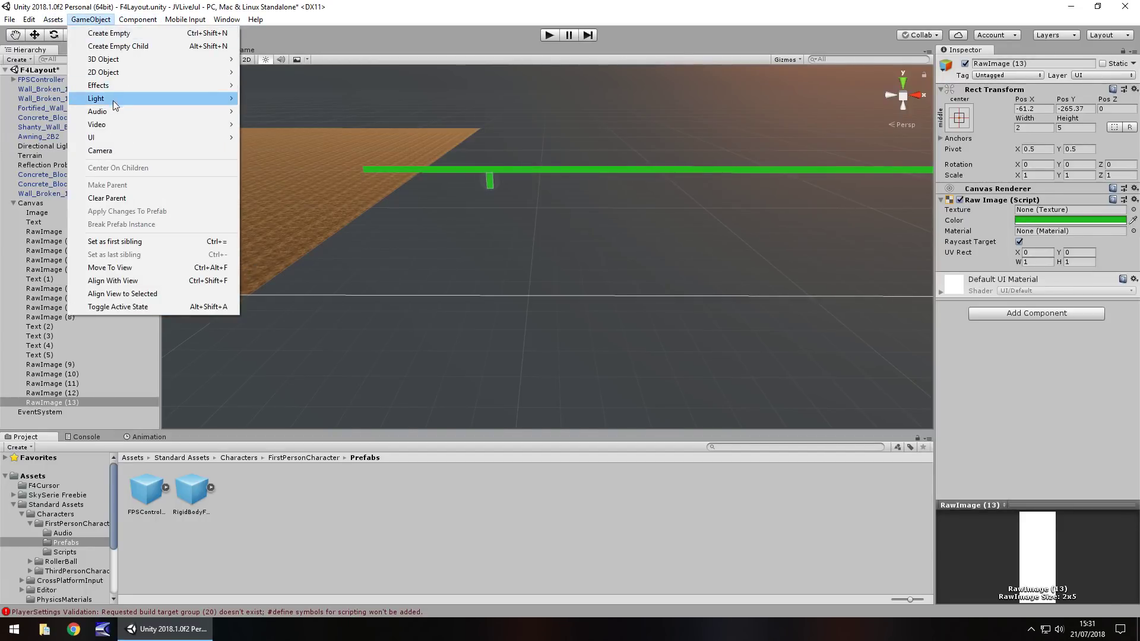
mouse_move(106, 137)
key("Escape")
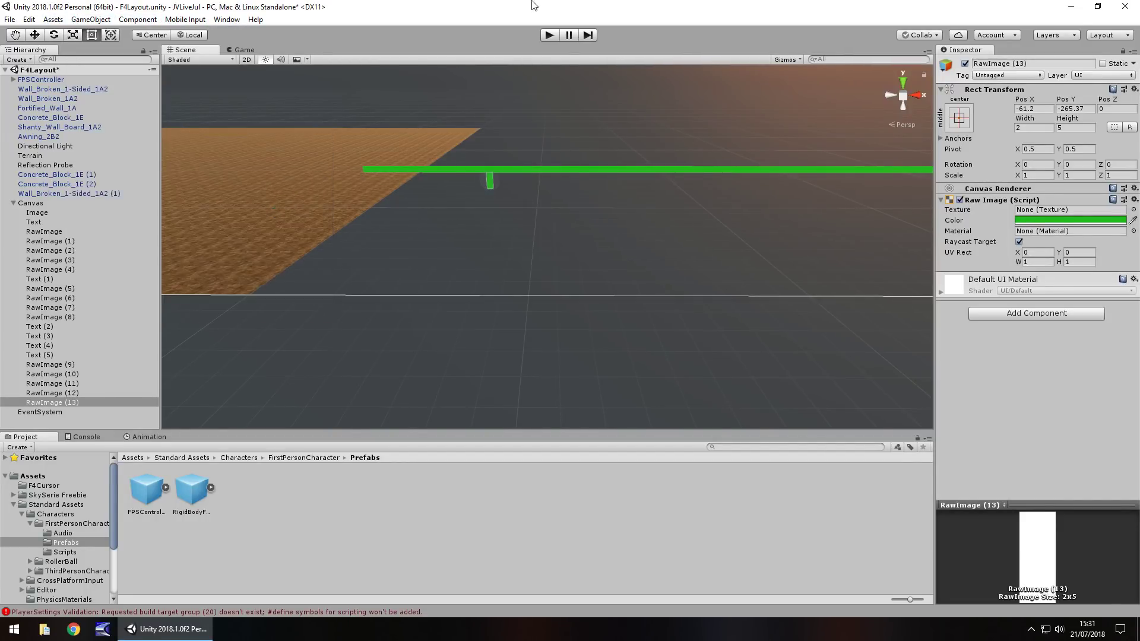
- Duplicate the HP text and move the copy directly beneath the compass tick at about X 589, Y 24
double_click(46, 223)
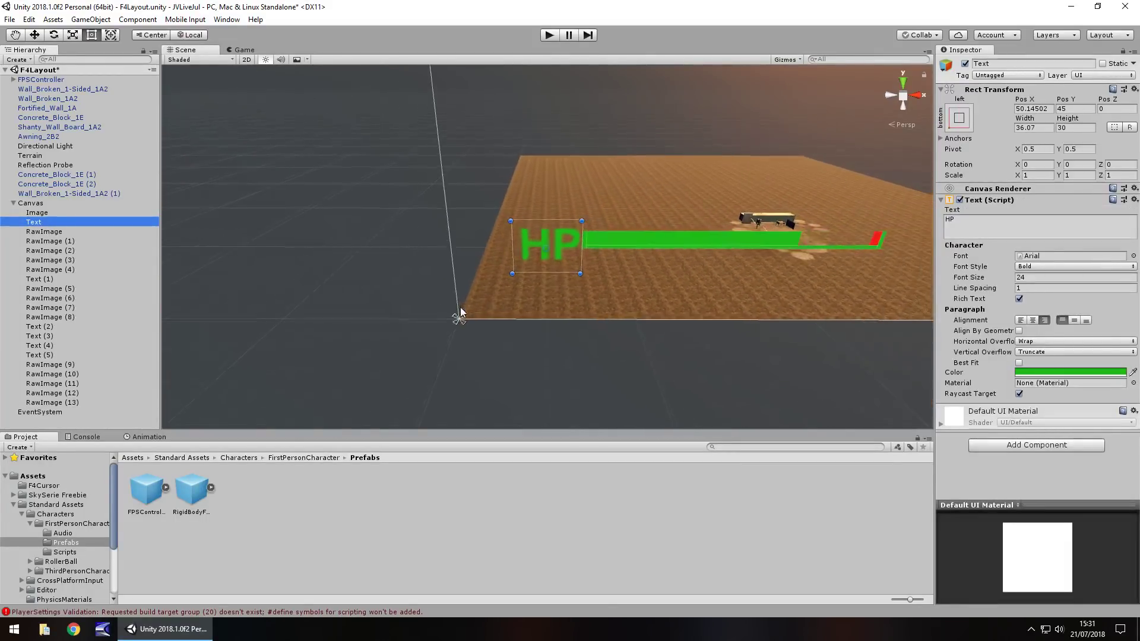
scroll(608, 308, "down", 4)
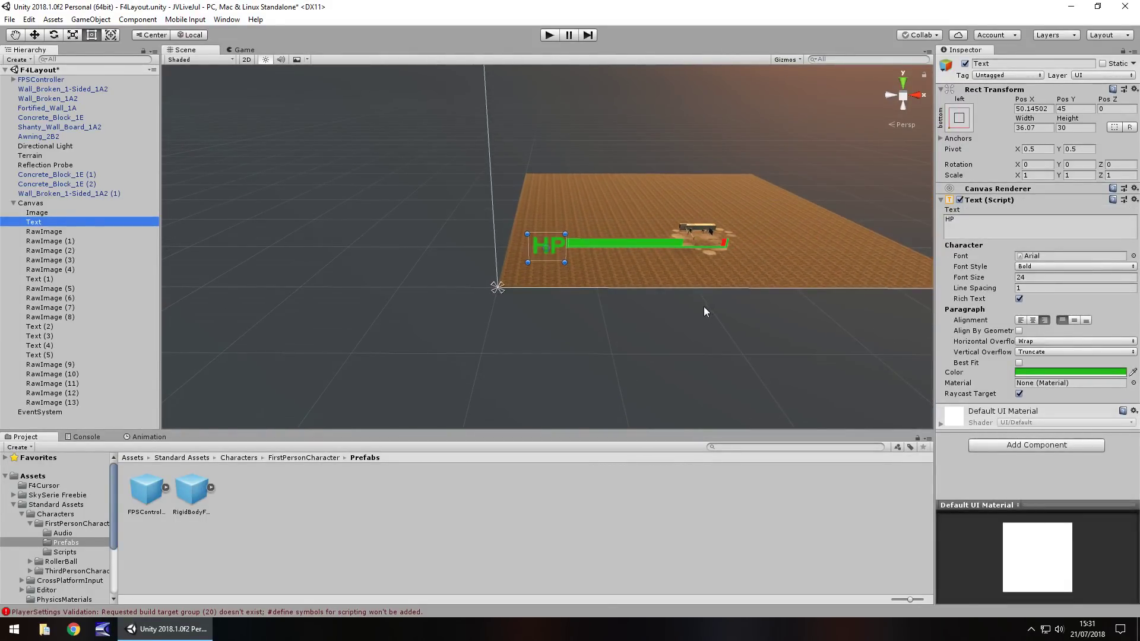
middle_click_drag(714, 306, 562, 306)
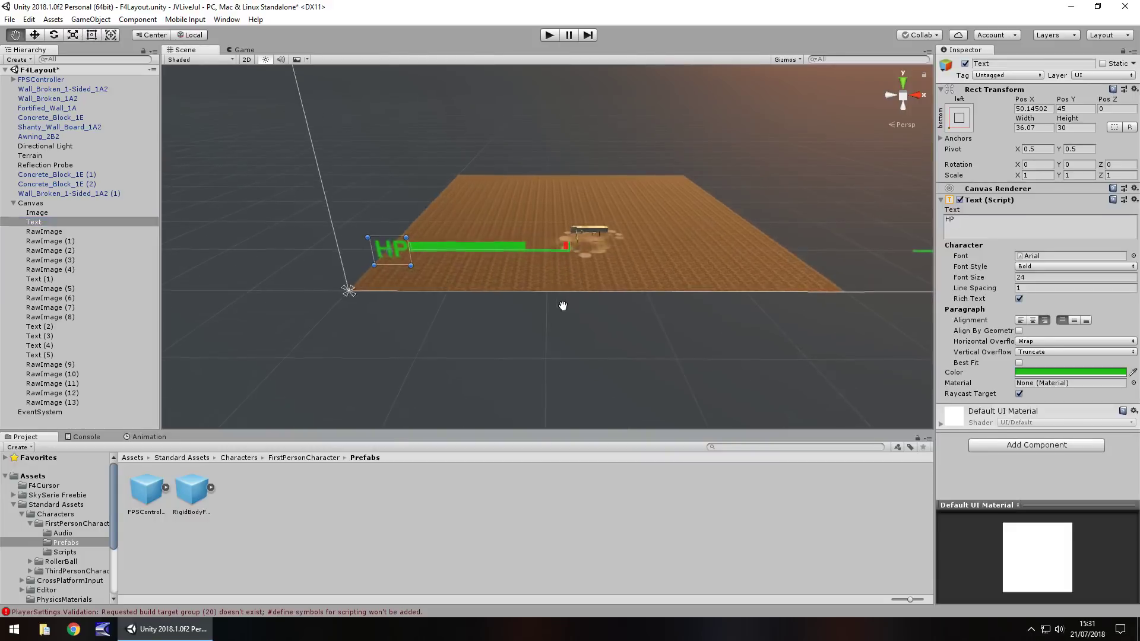
scroll(679, 301, "down", 4)
middle_click_drag(706, 303, 521, 276)
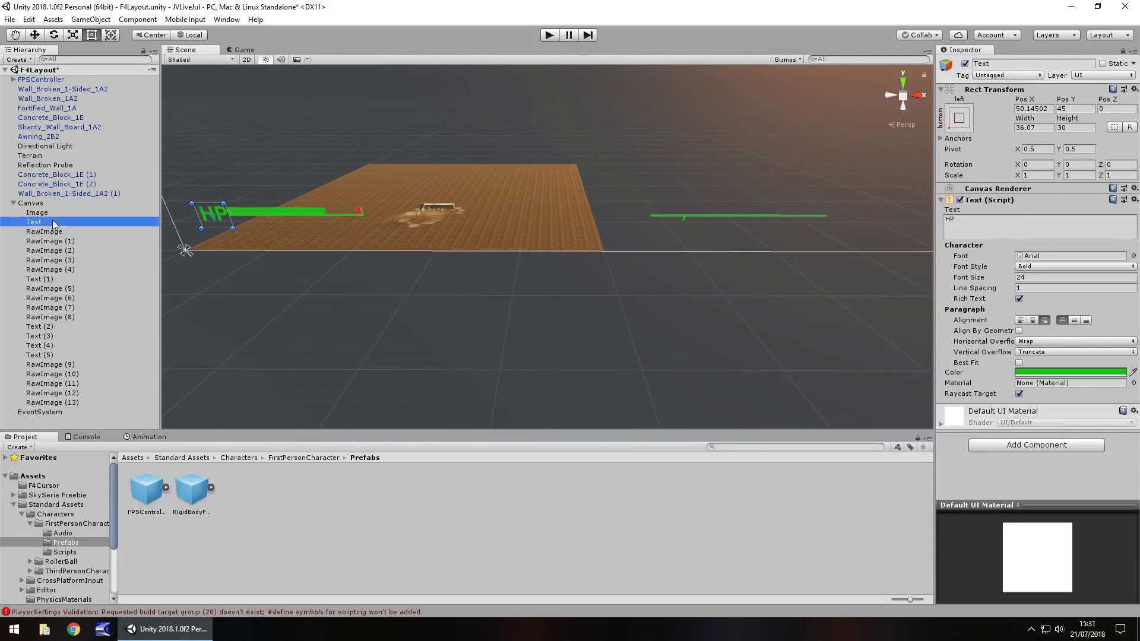
key("ctrl+d")
left_click_drag(229, 220, 696, 238)
scroll(684, 236, "up", 5)
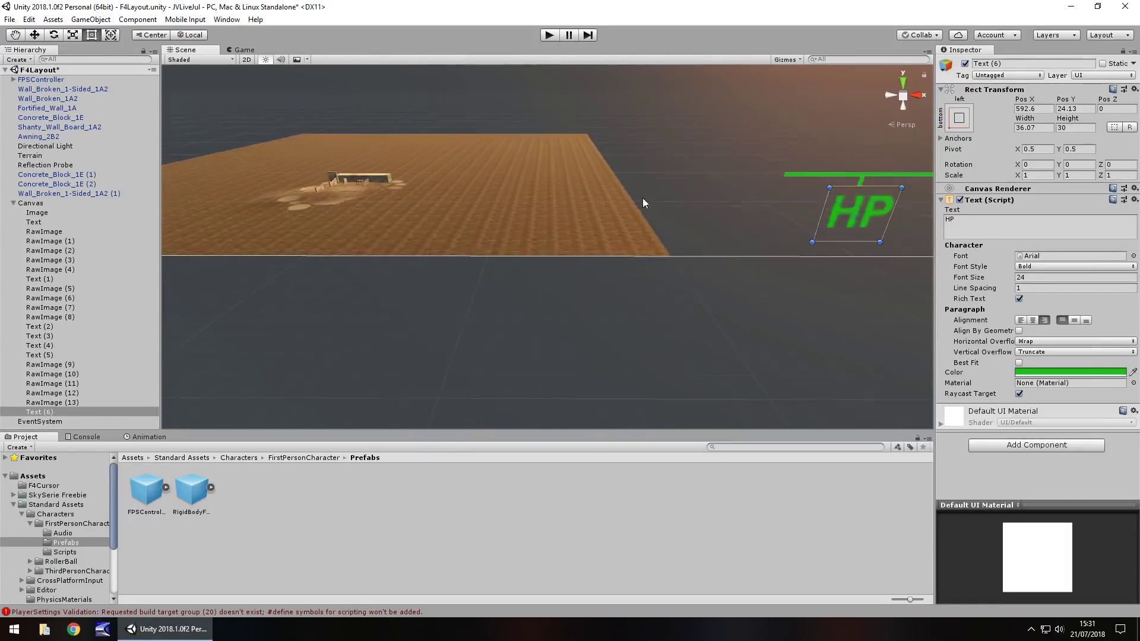
scroll(646, 197, "up", 2)
middle_click_drag(647, 201, 422, 256)
left_click_drag(505, 214, 504, 212)
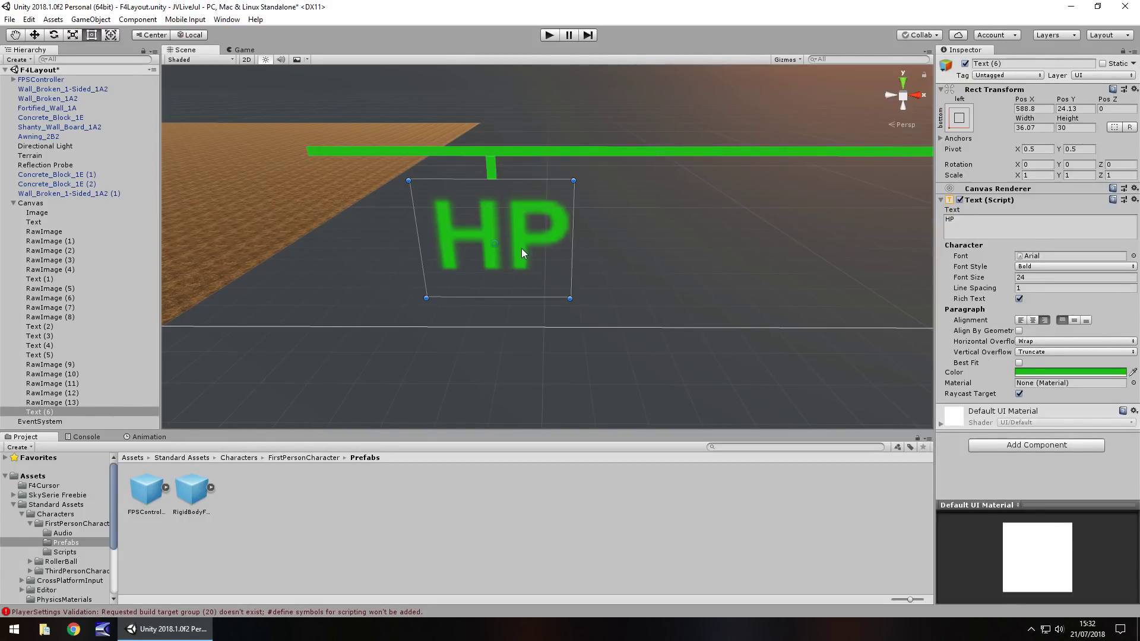
- Change the copied text to S with font size 18 and narrow its box to about 15 wide, centred under the tick
left_click(970, 228)
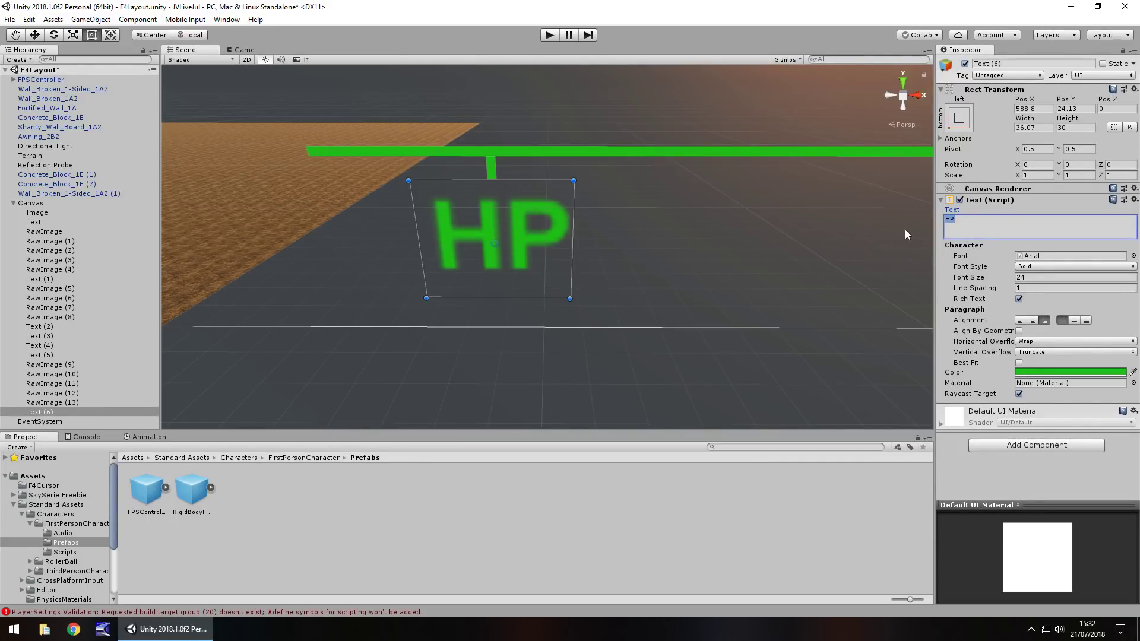
type("s")
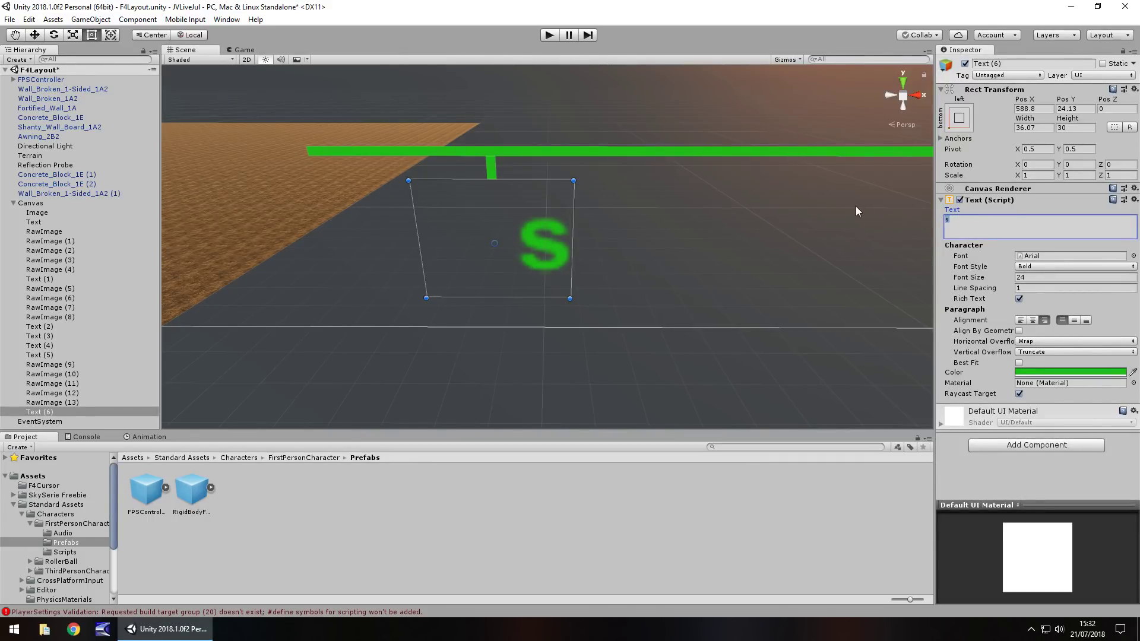
type("S")
key("Tab")
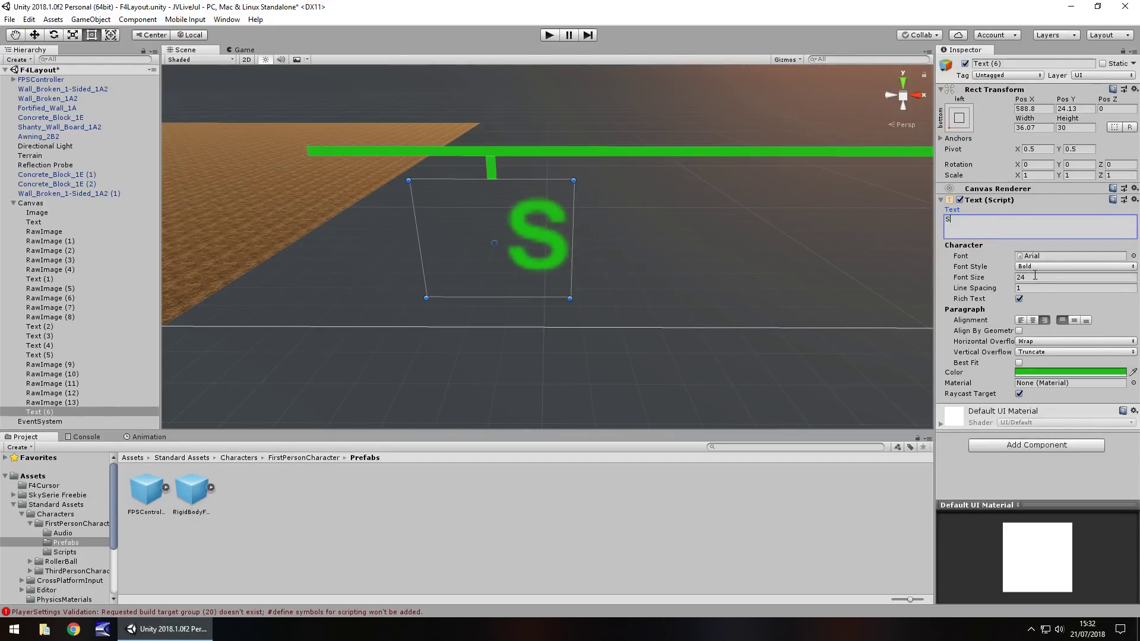
type("18")
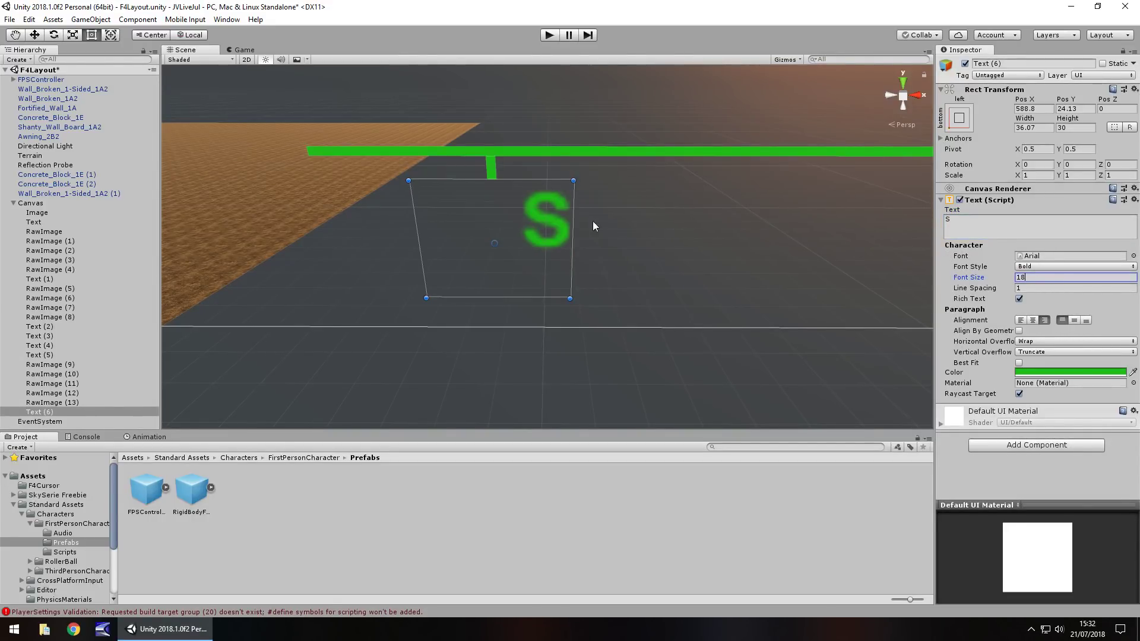
left_click_drag(573, 222, 485, 220)
left_click_drag(452, 219, 500, 215)
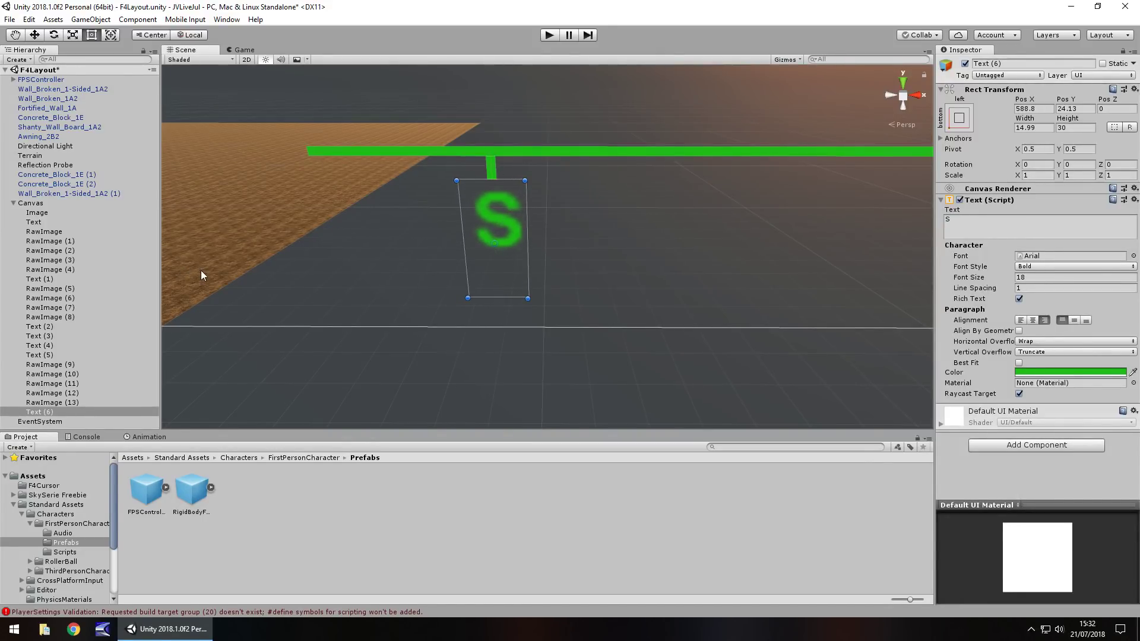
- Duplicate the compass tick and the S text together, and move the copied tick along the line to about X 78
scroll(753, 268, "down", 5)
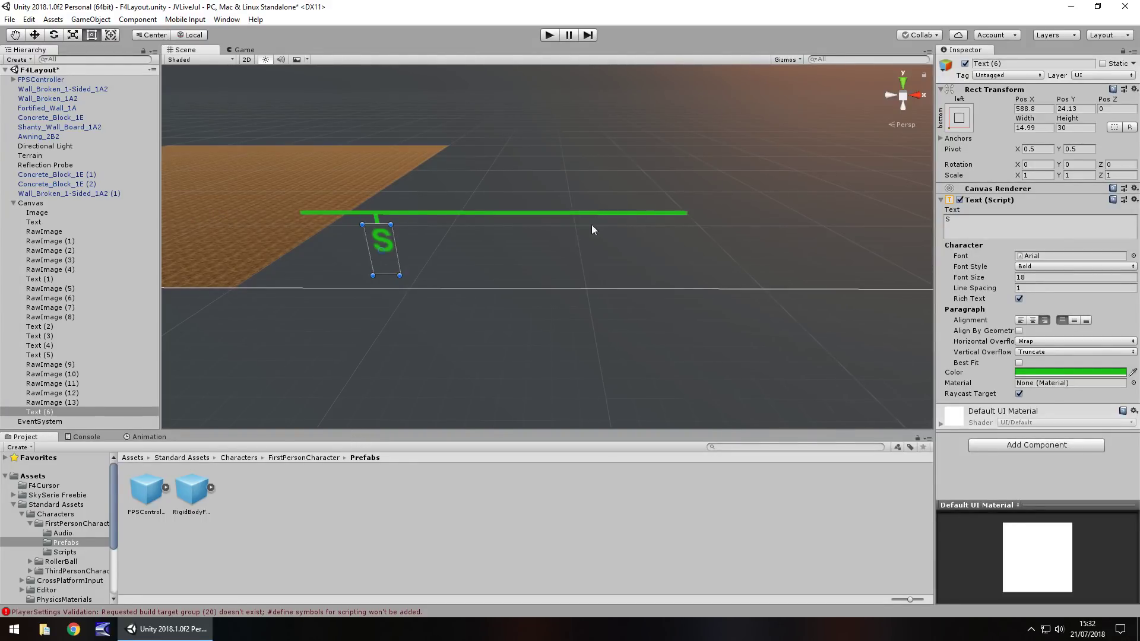
left_click(43, 412)
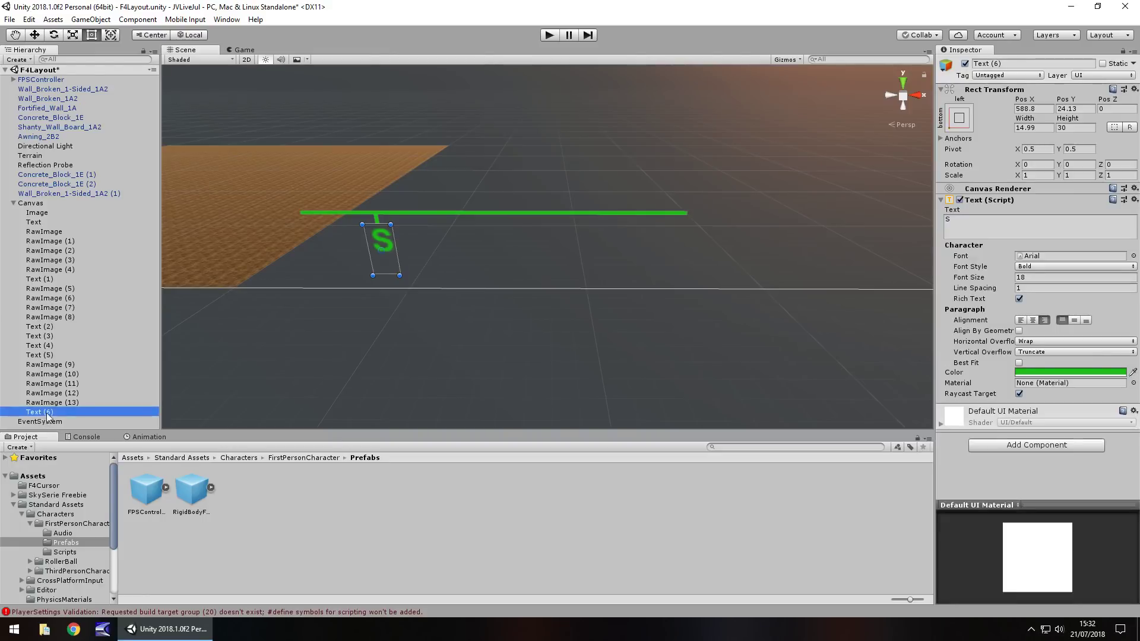
left_click(59, 403, "ctrl")
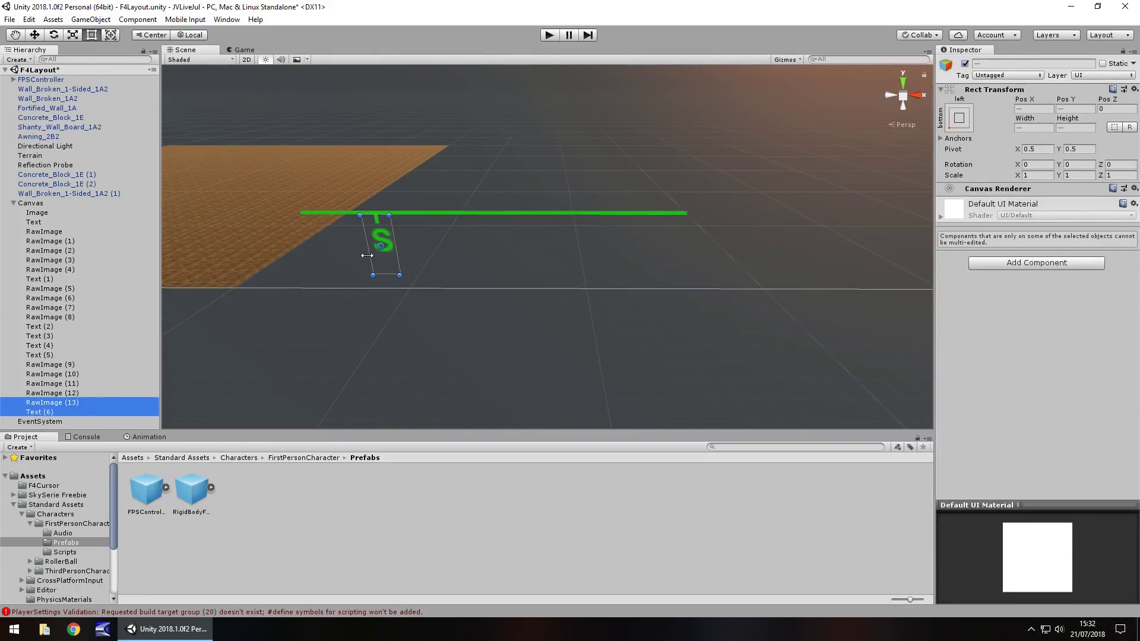
key("ctrl+d")
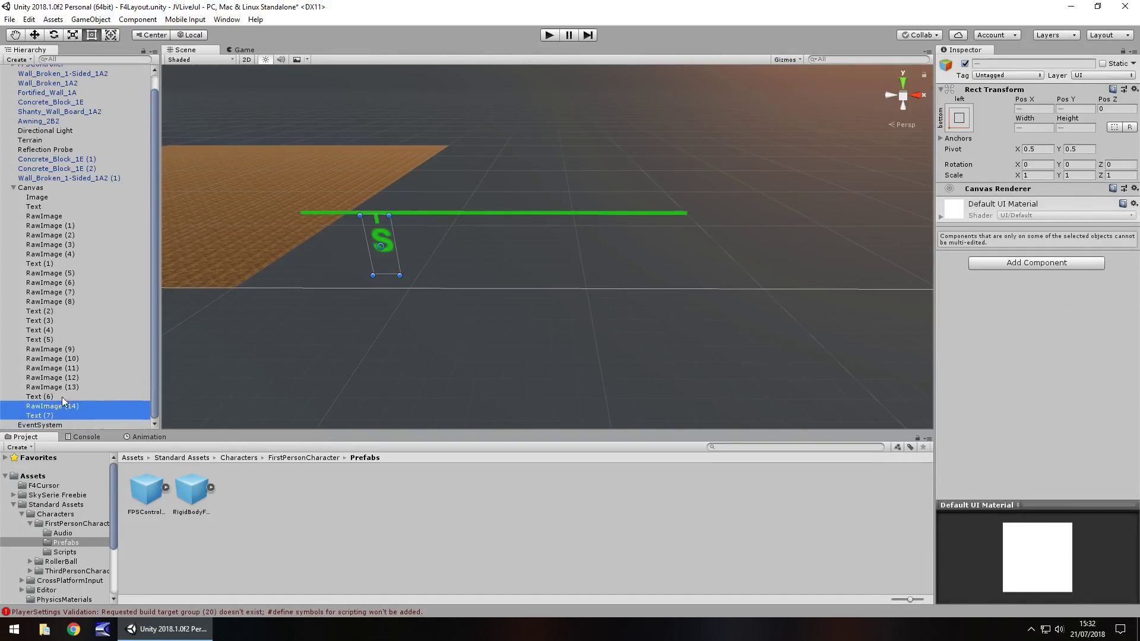
left_click_drag(375, 221, 643, 220)
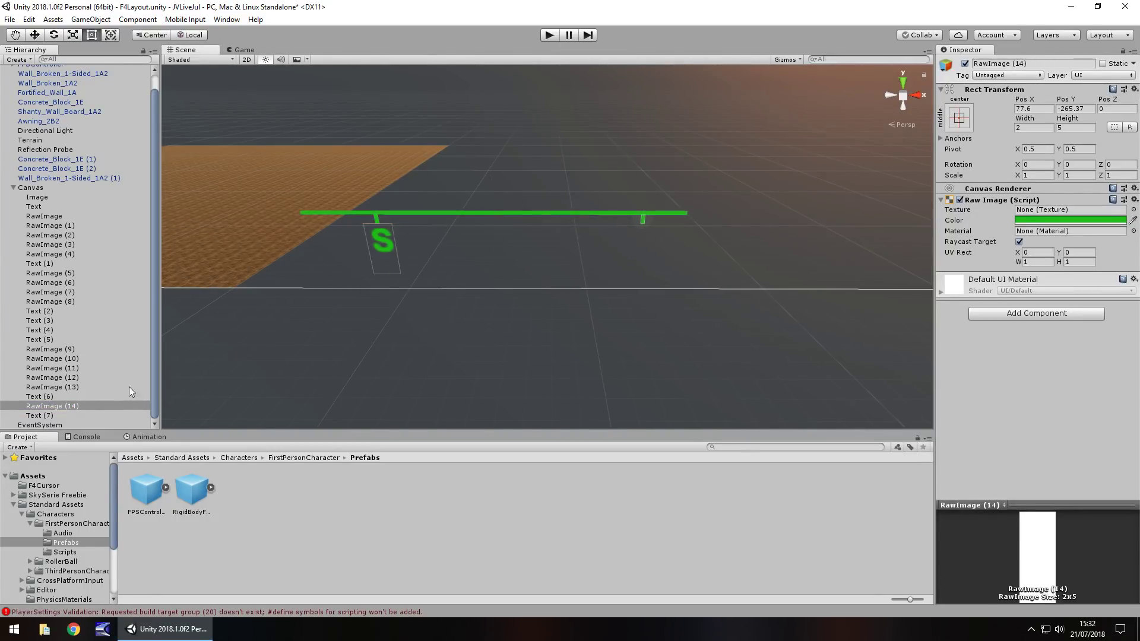
- Move the copied letter under the second tick, change it to W, widen its box to about 19 and centre its alignment
left_click(39, 415)
left_click_drag(386, 241, 645, 234)
left_click(986, 227)
type("W")
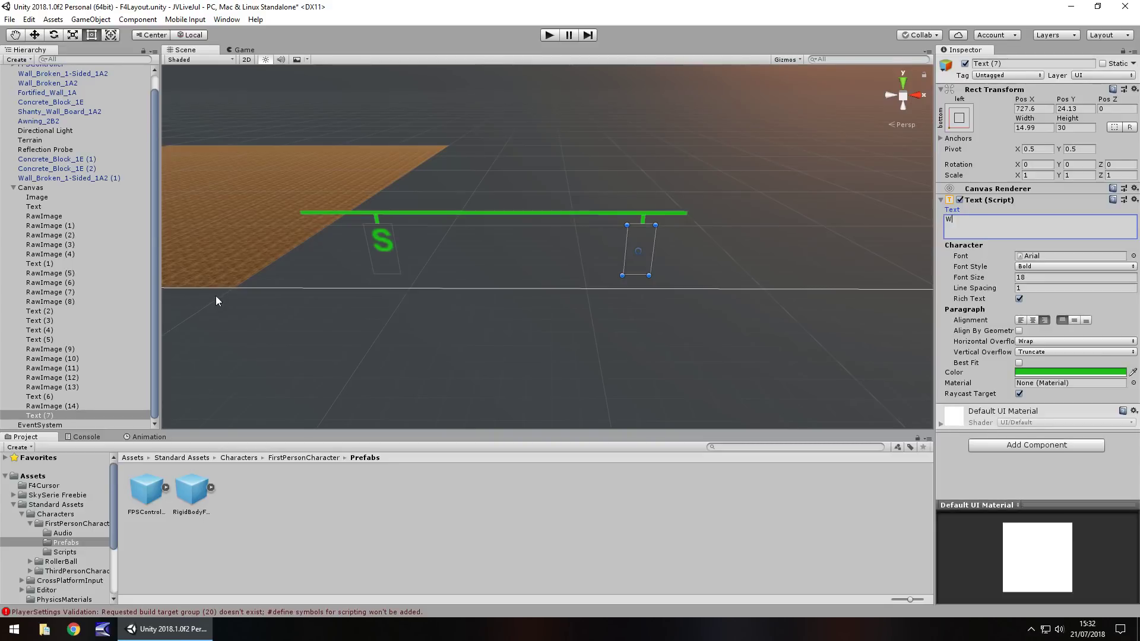
left_click_drag(653, 248, 648, 245)
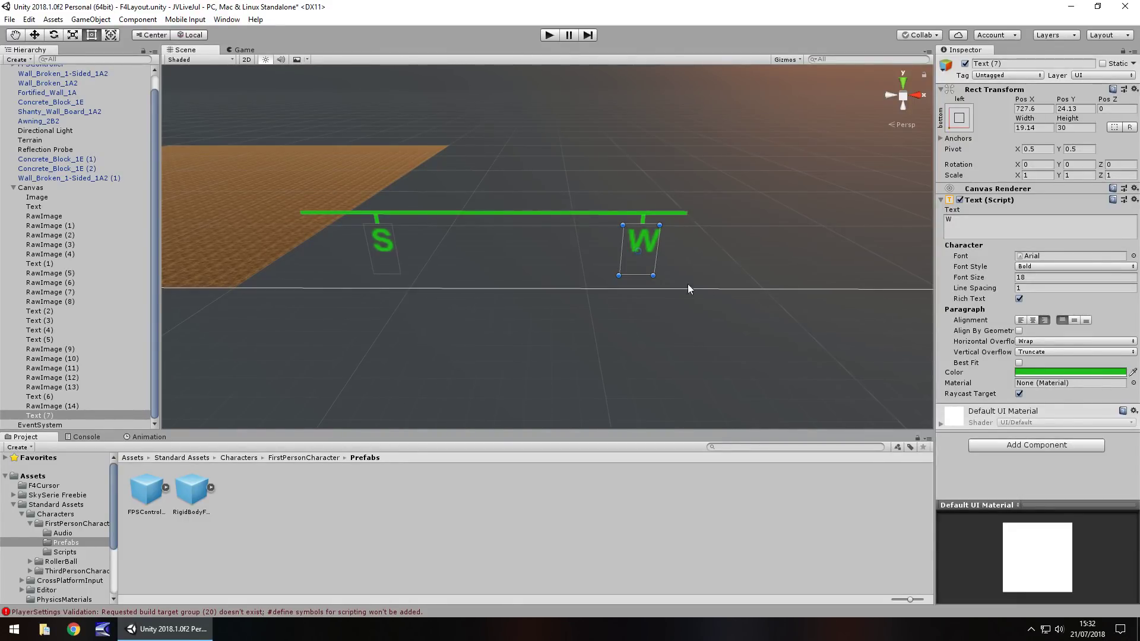
left_click(1032, 320)
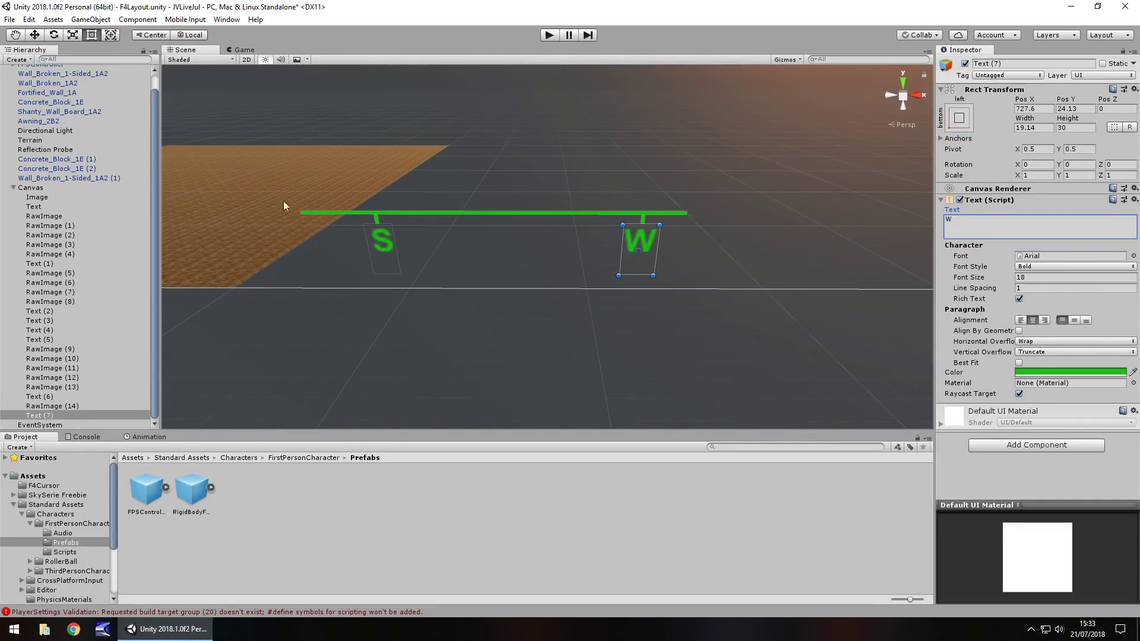
- Duplicate the 200-wide compass line, resize the copy to width 2 and height 3, and place it above the line's left end at X -99
left_click(304, 219)
scroll(284, 200, "up", 2)
middle_click_drag(234, 224, 508, 263)
left_click(68, 380)
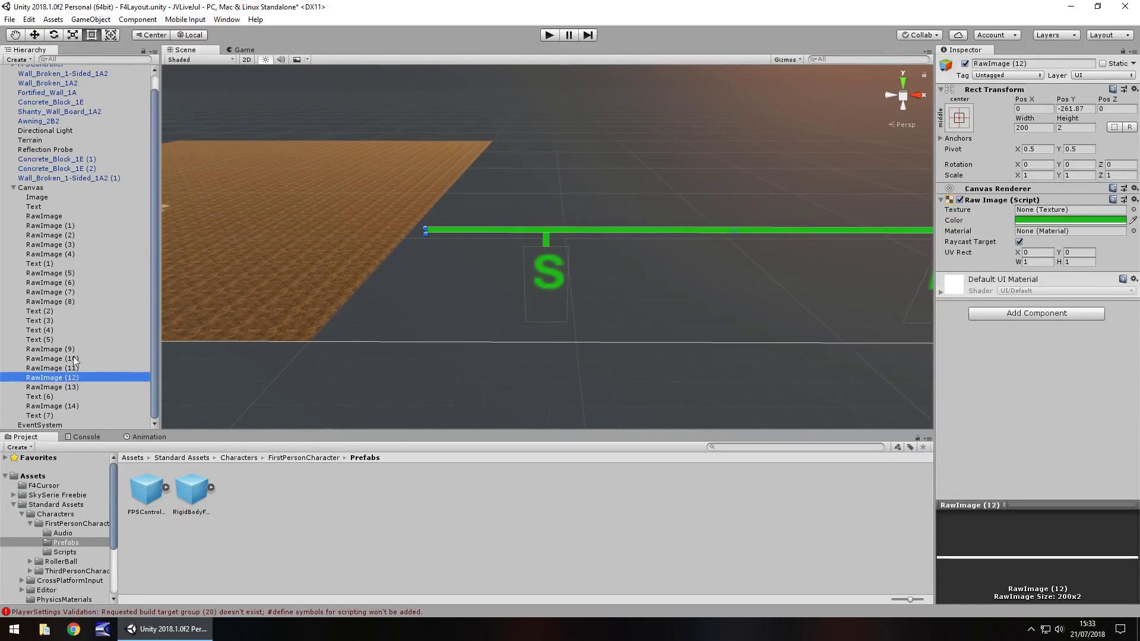
key("ctrl+d")
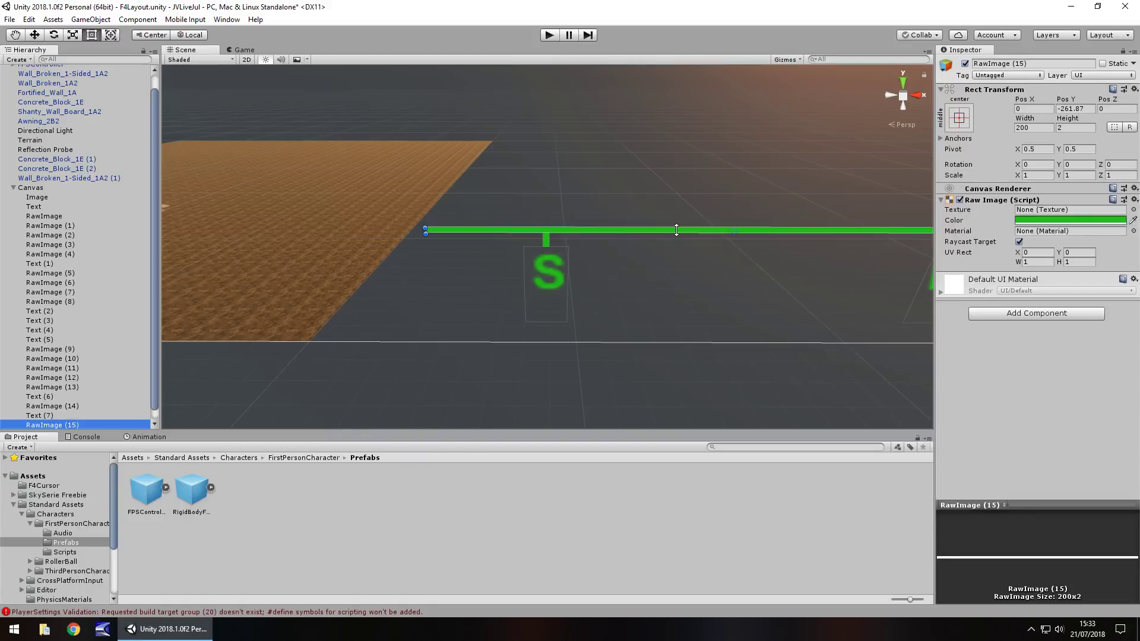
left_click(1075, 127)
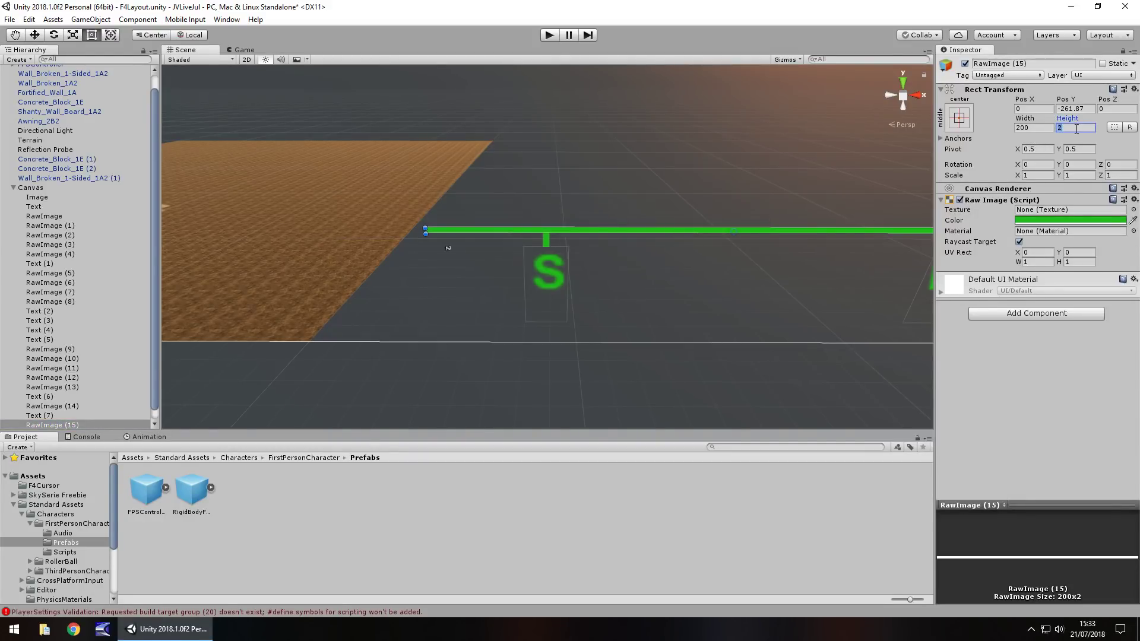
type("3")
left_click(1021, 127)
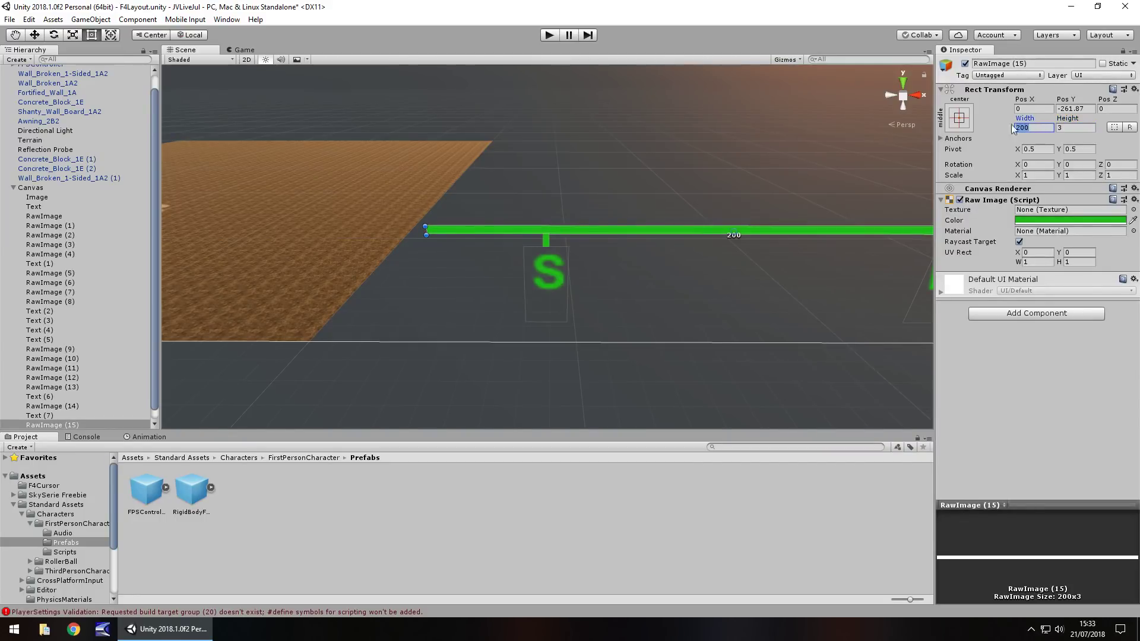
type("2")
left_click_drag(734, 230, 428, 224)
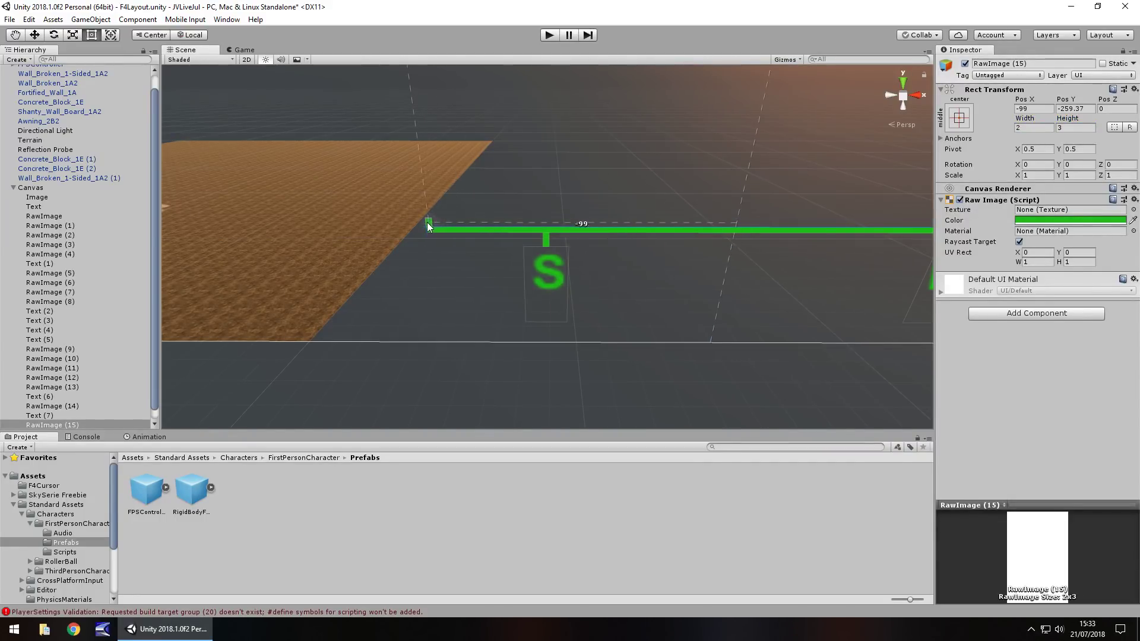
- Set the left end marker's height to 4 and raise it to rest on the line at about Y -259
left_click(1075, 128)
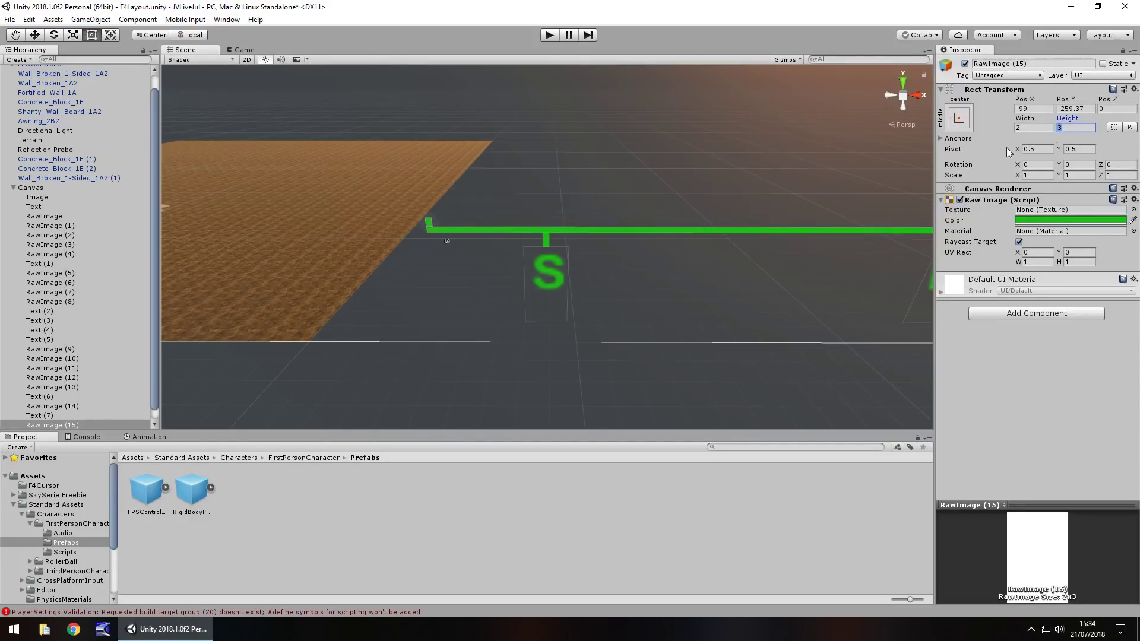
type("4")
left_click_drag(428, 224, 426, 216)
- Duplicate the left end marker and move the copy to the right end of the compass line at about X 99
left_click(47, 425)
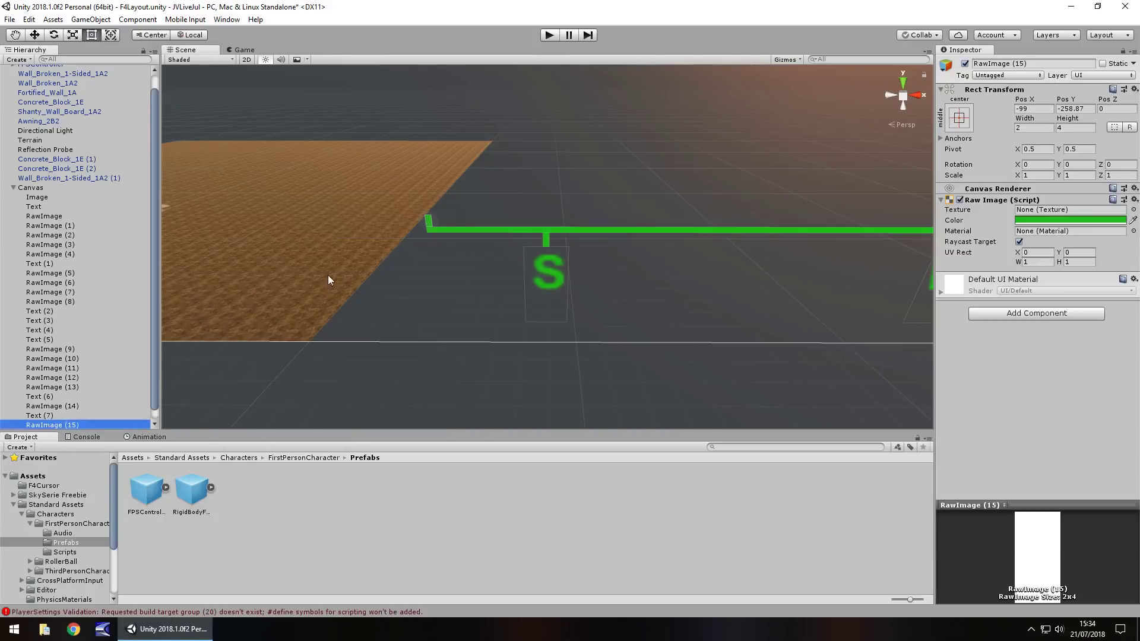
key("ctrl+d")
left_click_drag(428, 219, 892, 225)
key("Right")
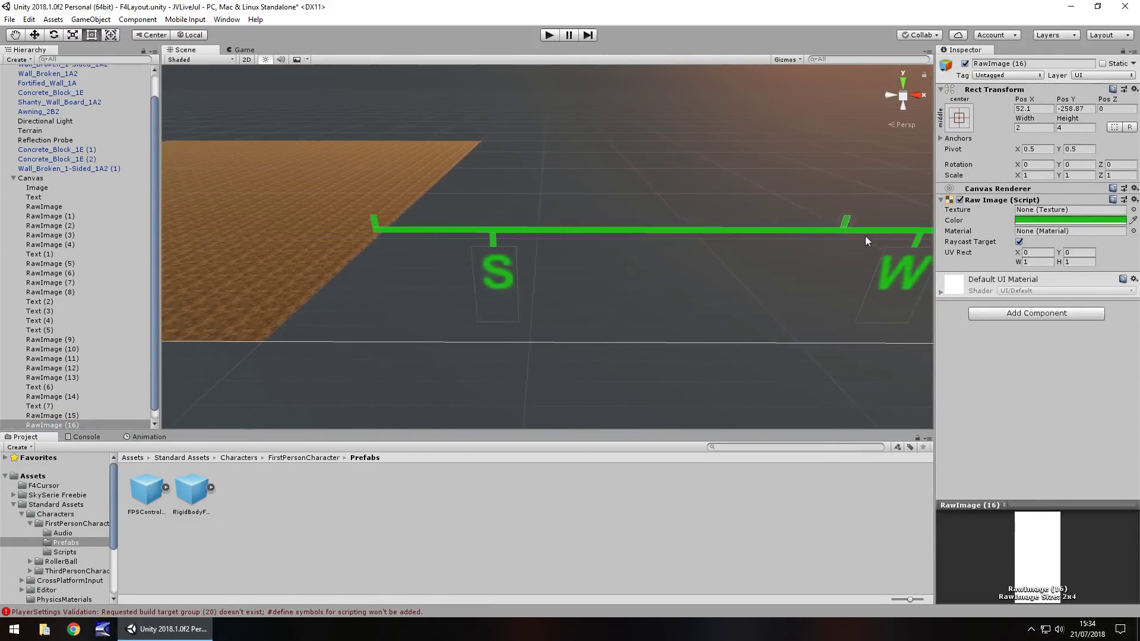
key("Right")
key("Right")
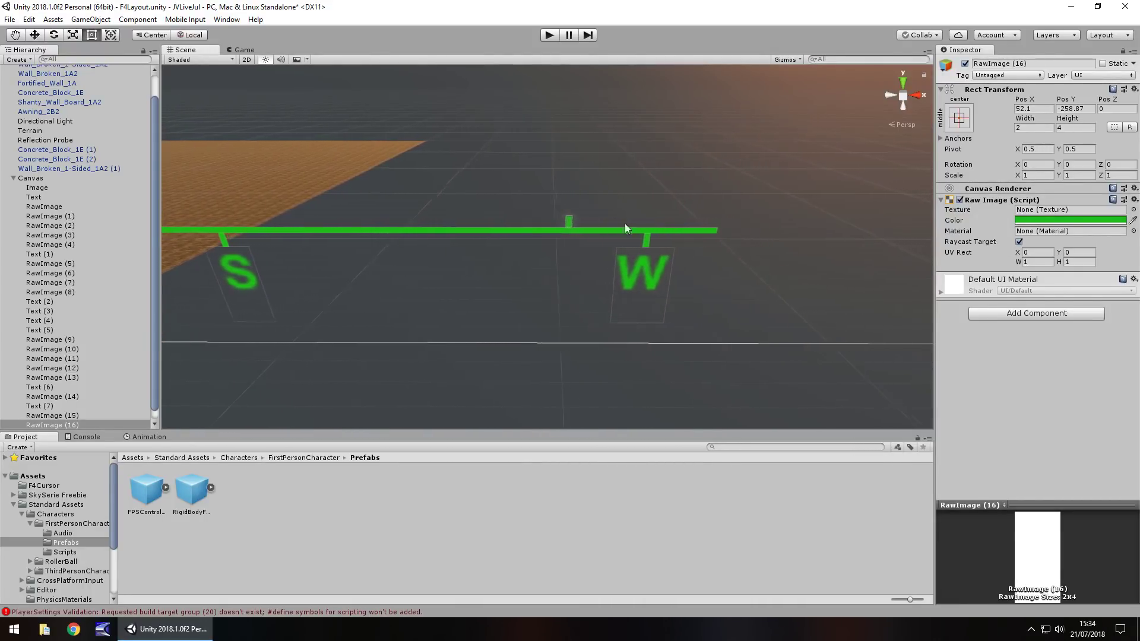
left_click_drag(568, 220, 712, 224)
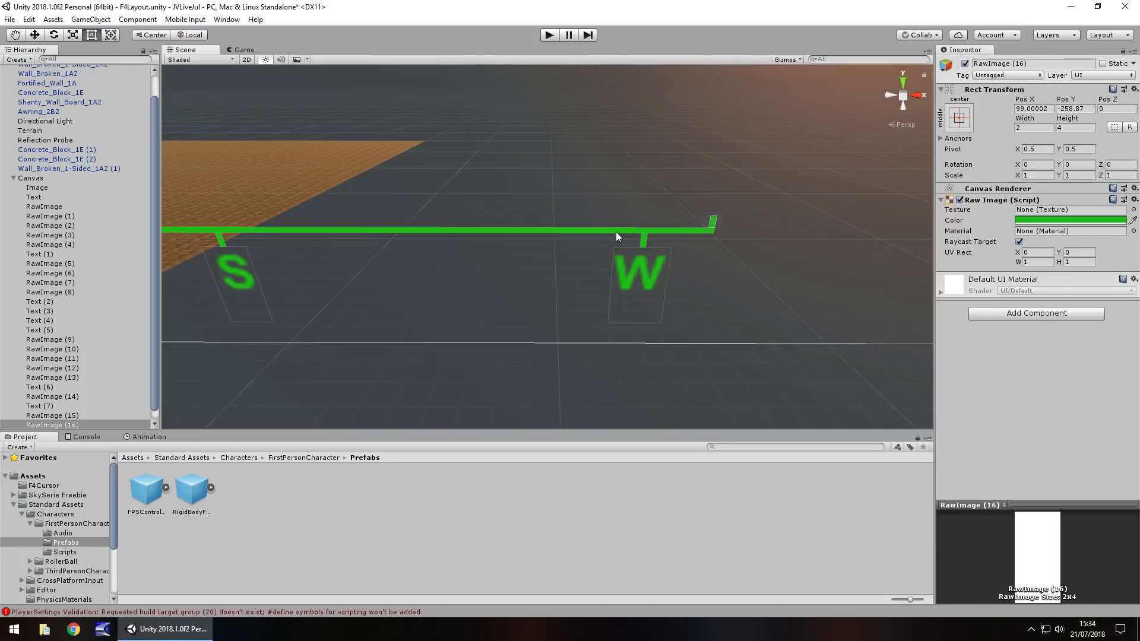
- Run the scene to check the compass and the rest of the HUD in the game view, and stop it
middle_click_drag(427, 274, 466, 277)
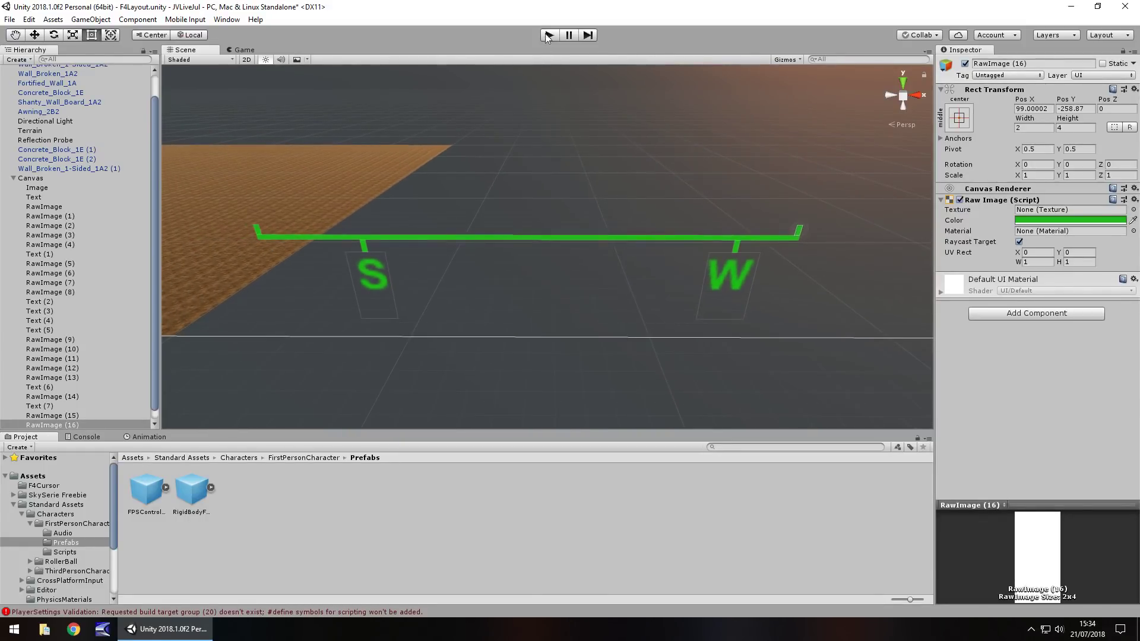
left_click(548, 36)
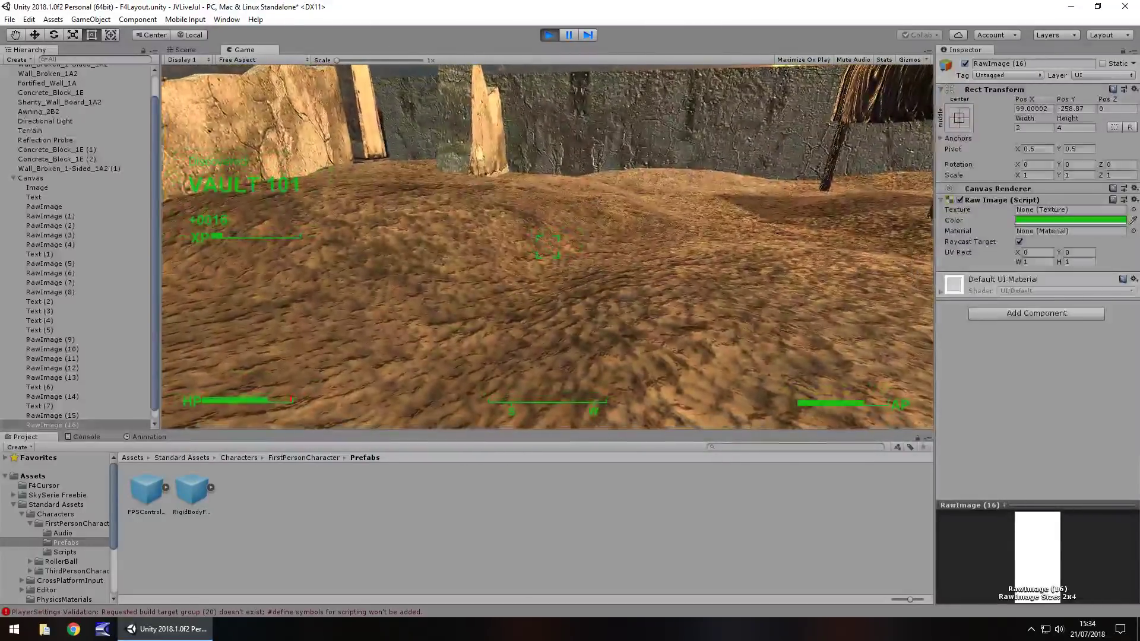
key("ctrl+p")
- Disable the scene's Directional Light object
scroll(287, 191, "down", 6)
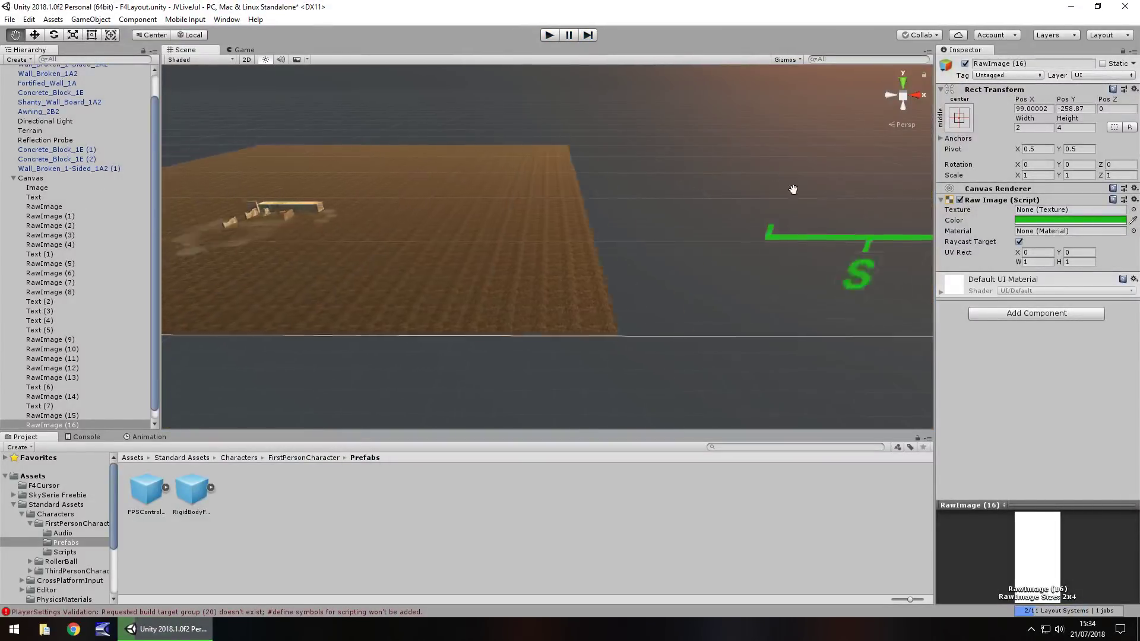
scroll(95, 250, "up", 3)
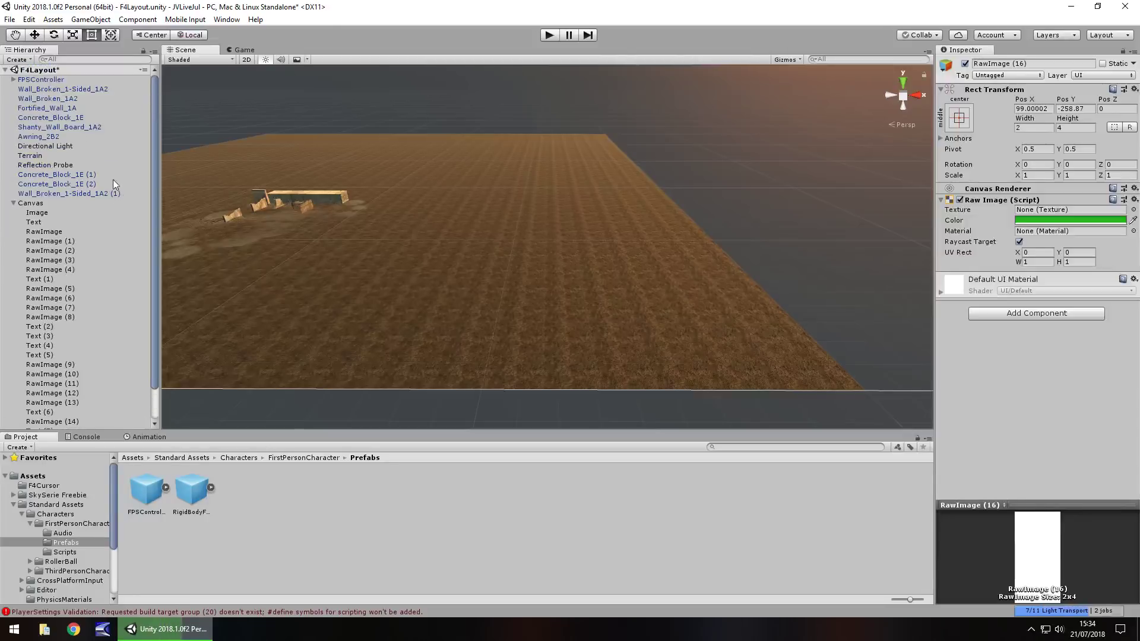
left_click(39, 146)
double_click(38, 147)
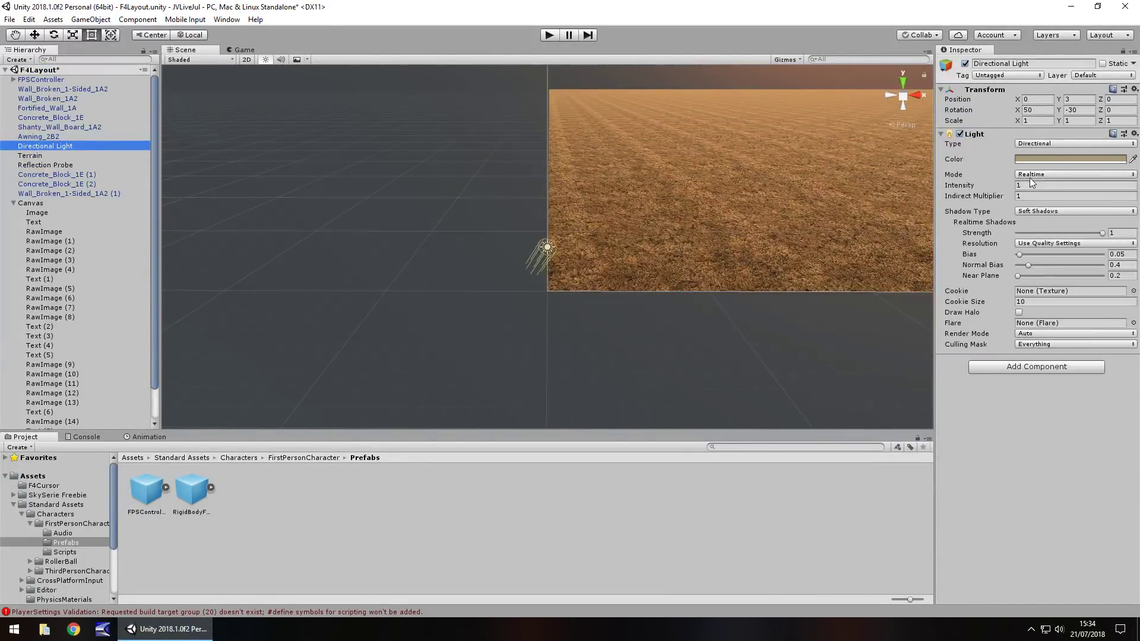
left_click(499, 190)
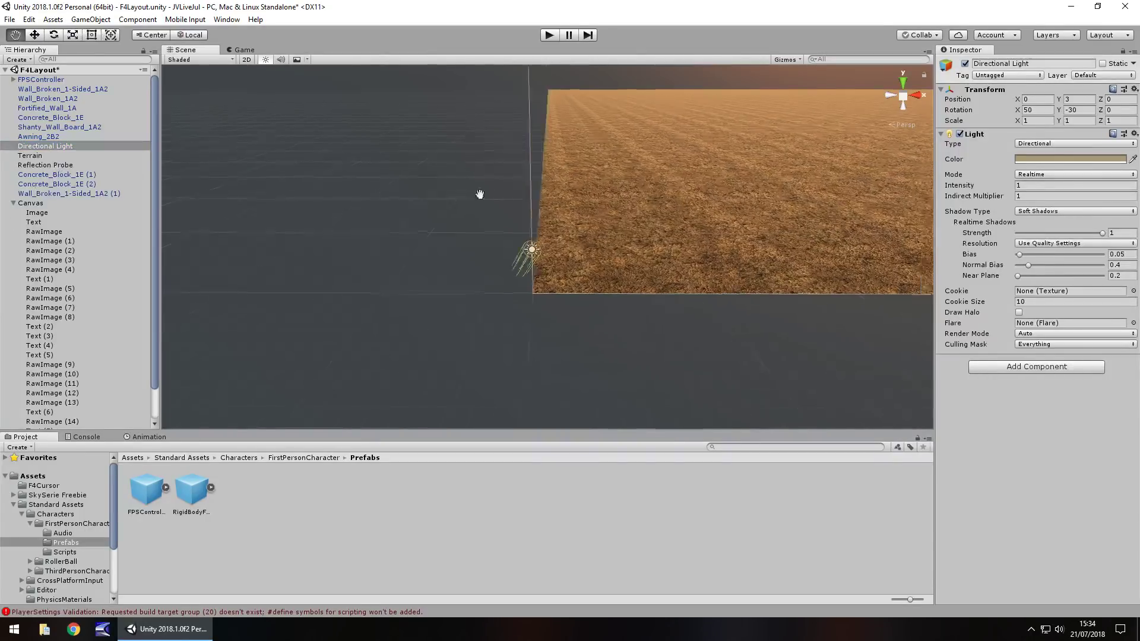
left_click(964, 64)
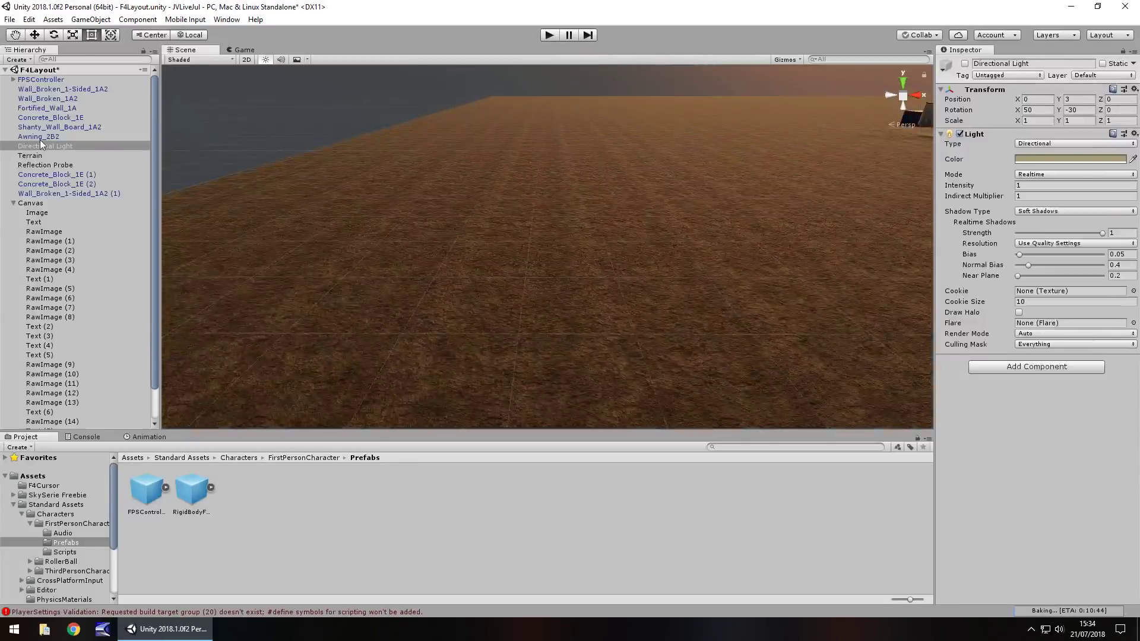
- Add a point light in the walled area near the awning and raise it to about Y 5.66
left_click(51, 136)
key("f")
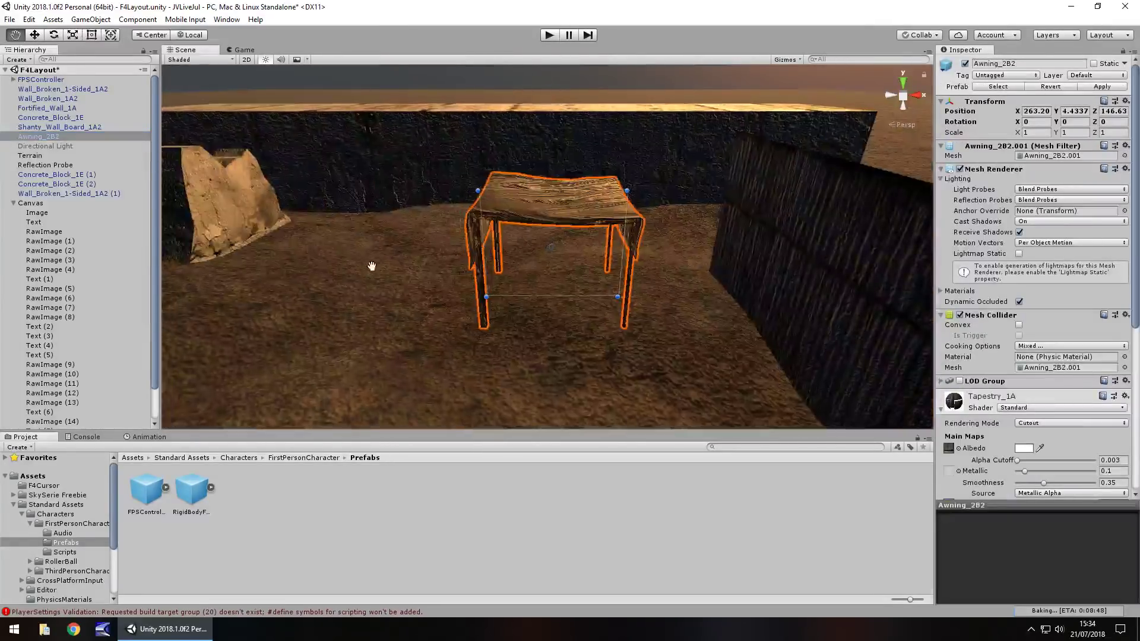
middle_click_drag(344, 275, 585, 163)
left_click(226, 19)
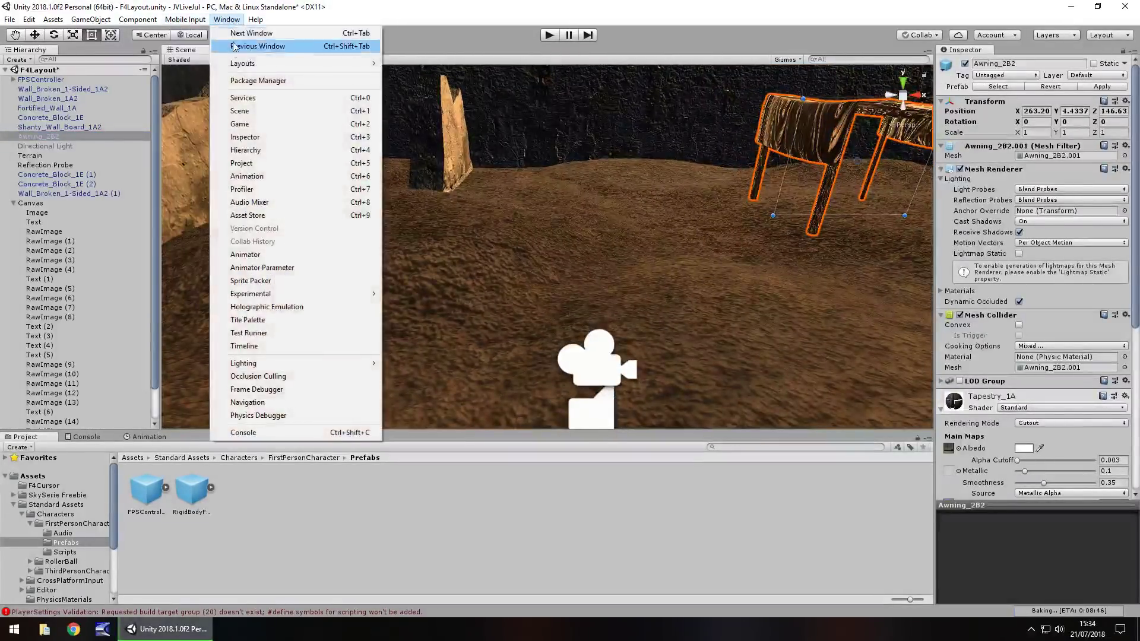
mouse_move(98, 99)
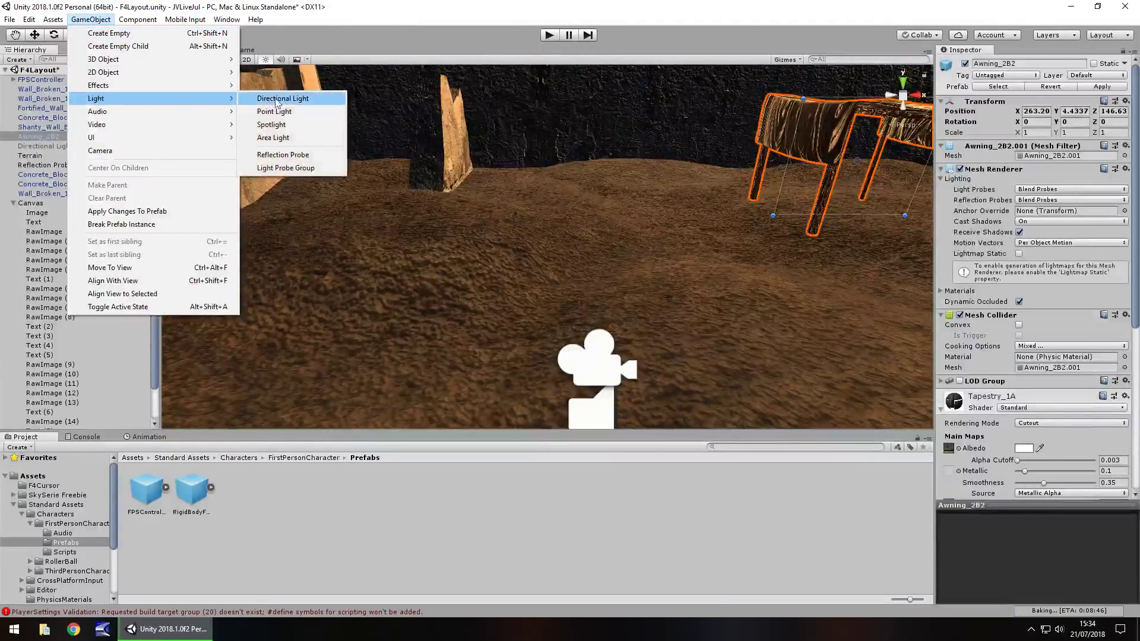
left_click(270, 112)
key("f")
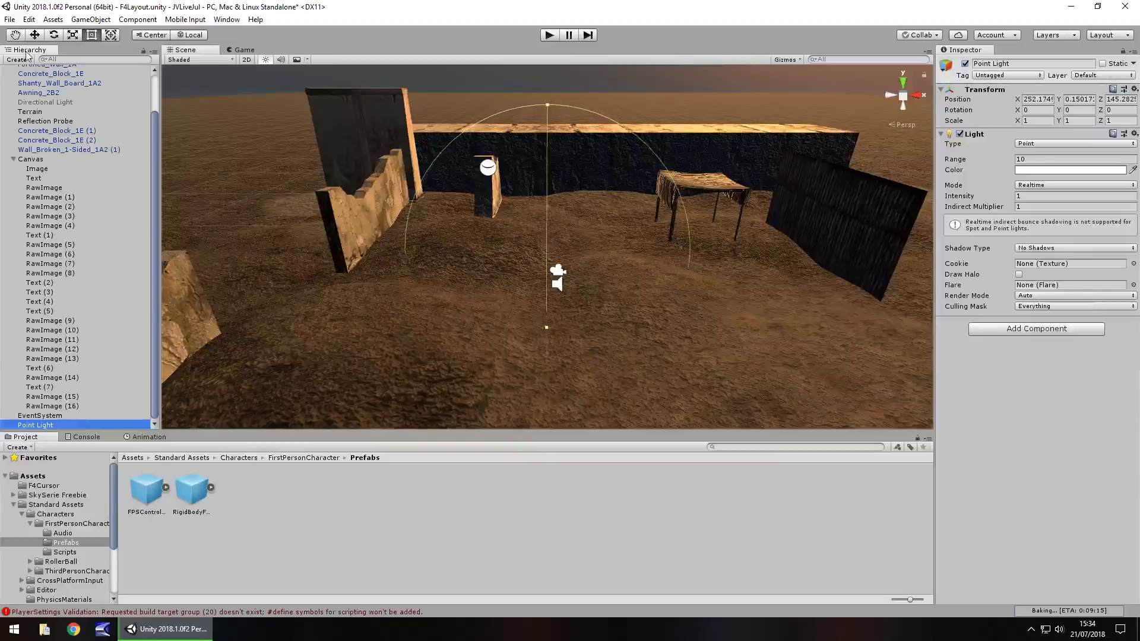
left_click(34, 35)
left_click_drag(549, 237, 556, 142)
- Set the point light's range to 50, intensity to 1.06 and shadow type to Hard Shadows
left_click(1036, 159)
type("50")
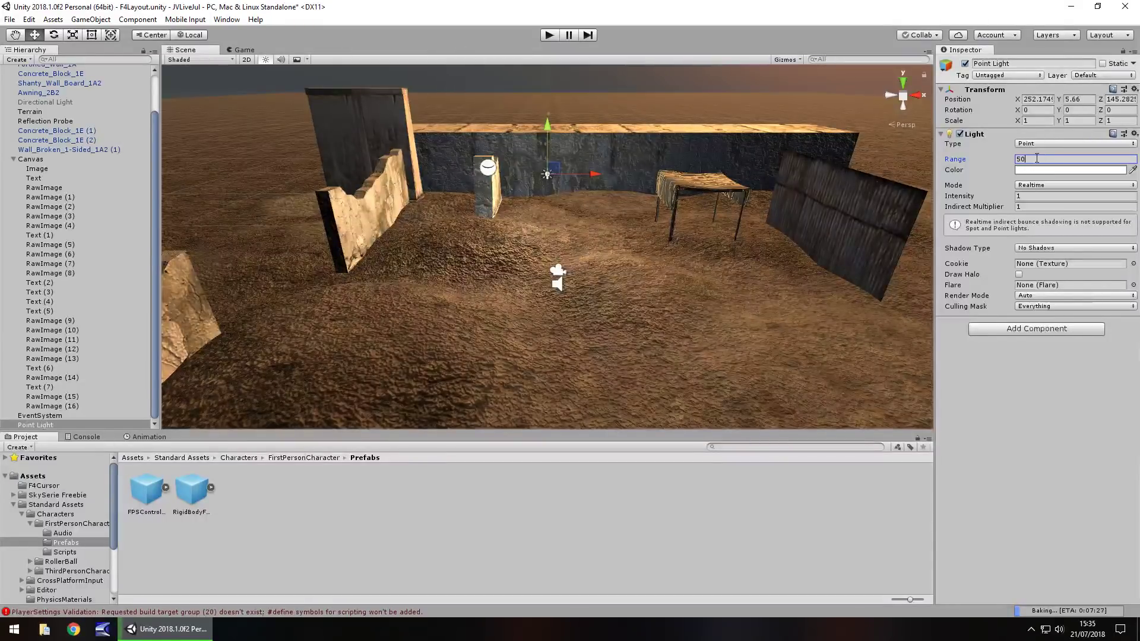
mouse_move(969, 199)
left_mouse_down()
mouse_move(998, 201)
mouse_move(981, 205)
left_mouse_up()
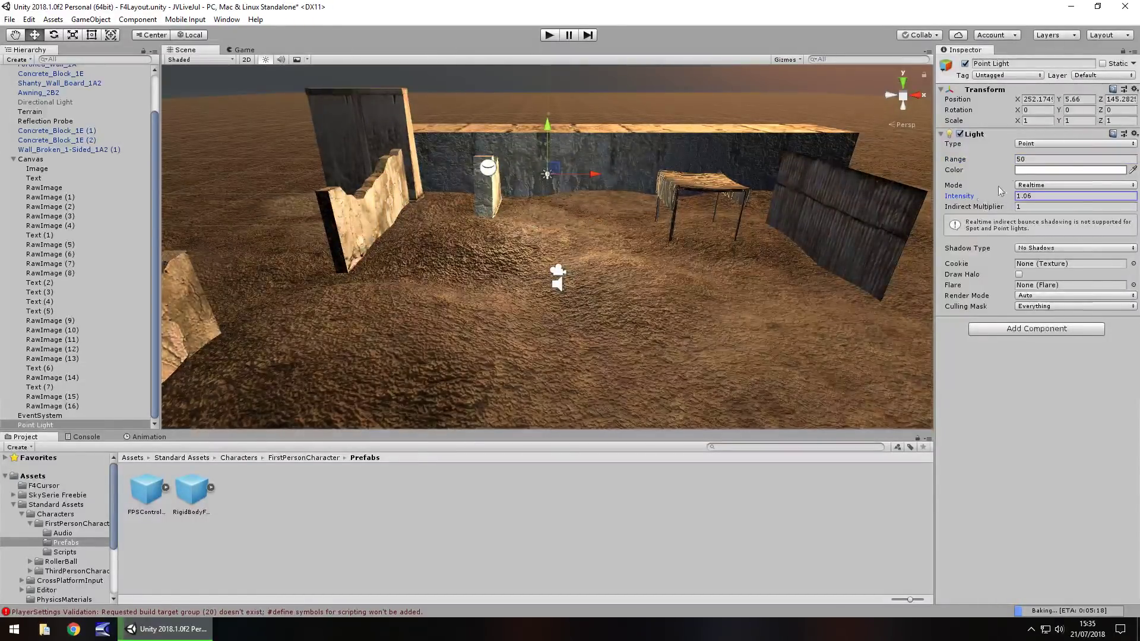
left_click(1042, 249)
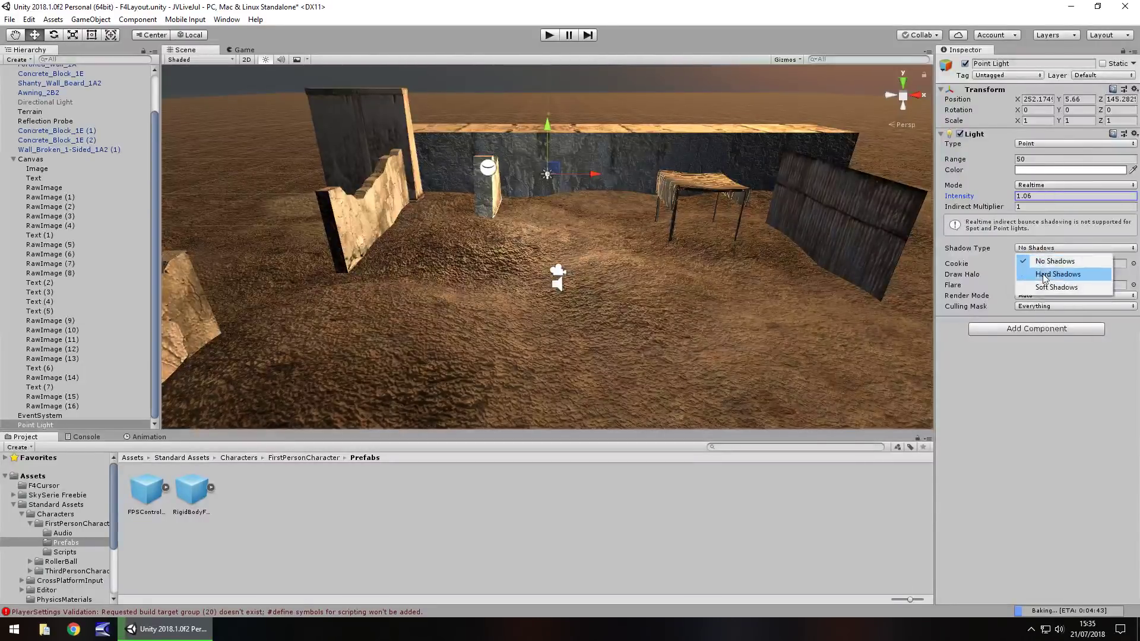
left_click(1043, 274)
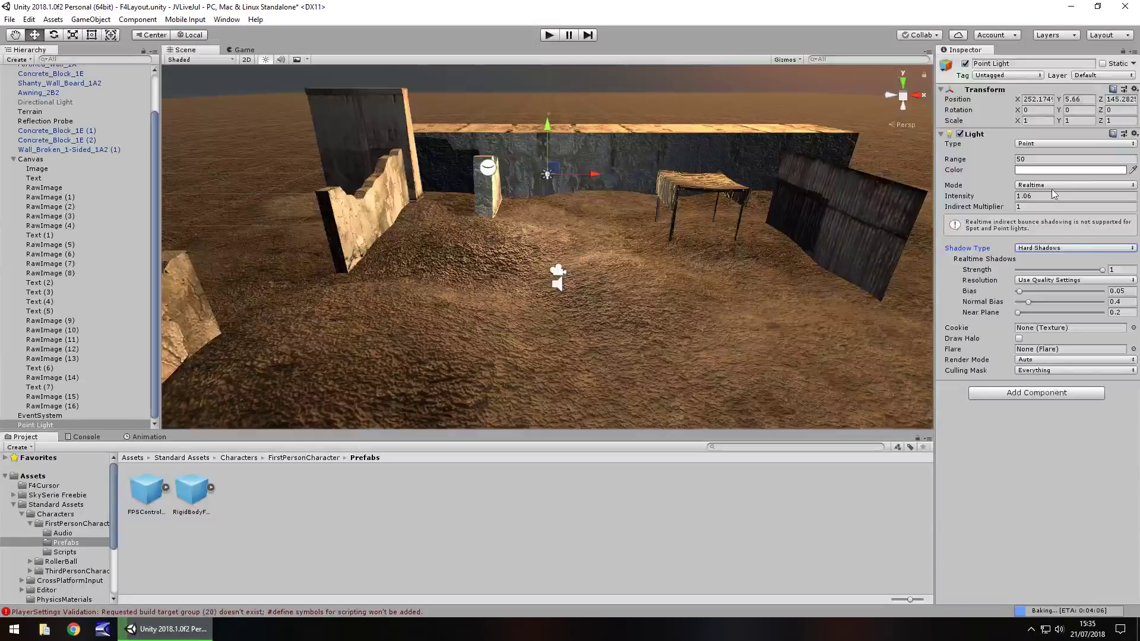
- Change the point light's color to a muted yellowish green
left_click(1033, 171)
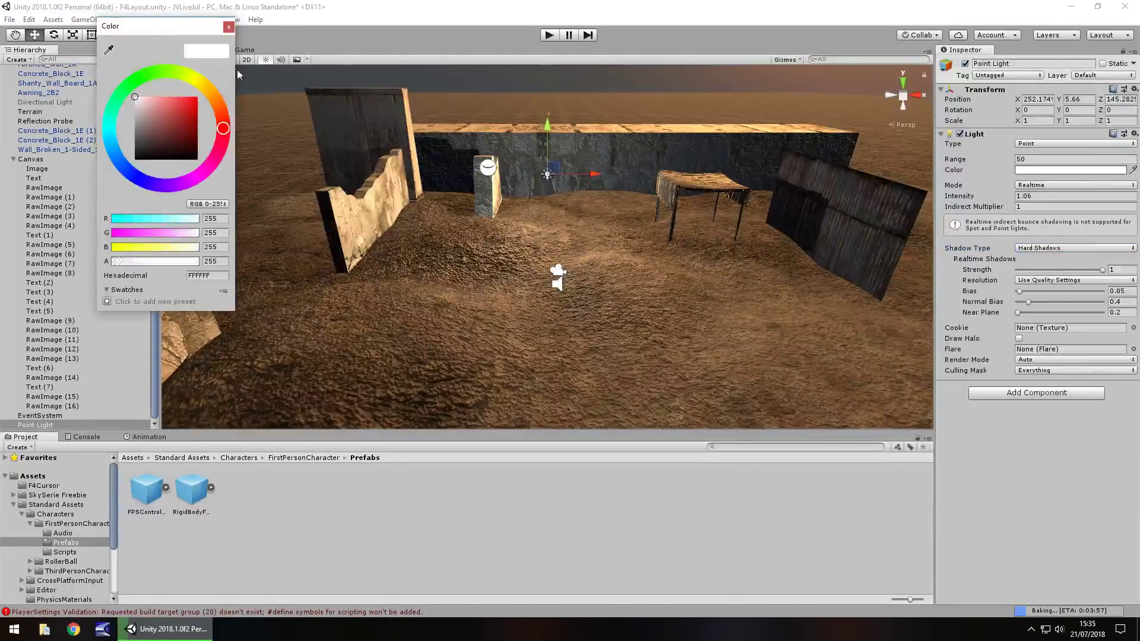
left_click(198, 83)
left_click_drag(169, 104, 155, 122)
left_click(167, 72)
left_click(228, 27)
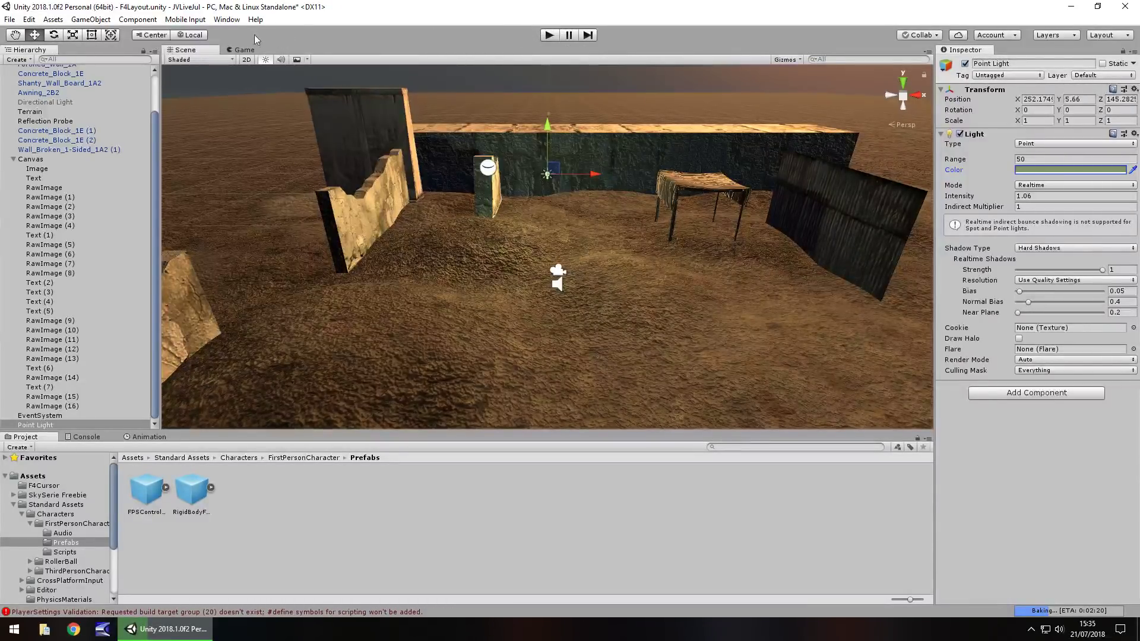
- In the scene lighting settings, set the environment lighting source to Color with a black (000000) ambient color
key("f")
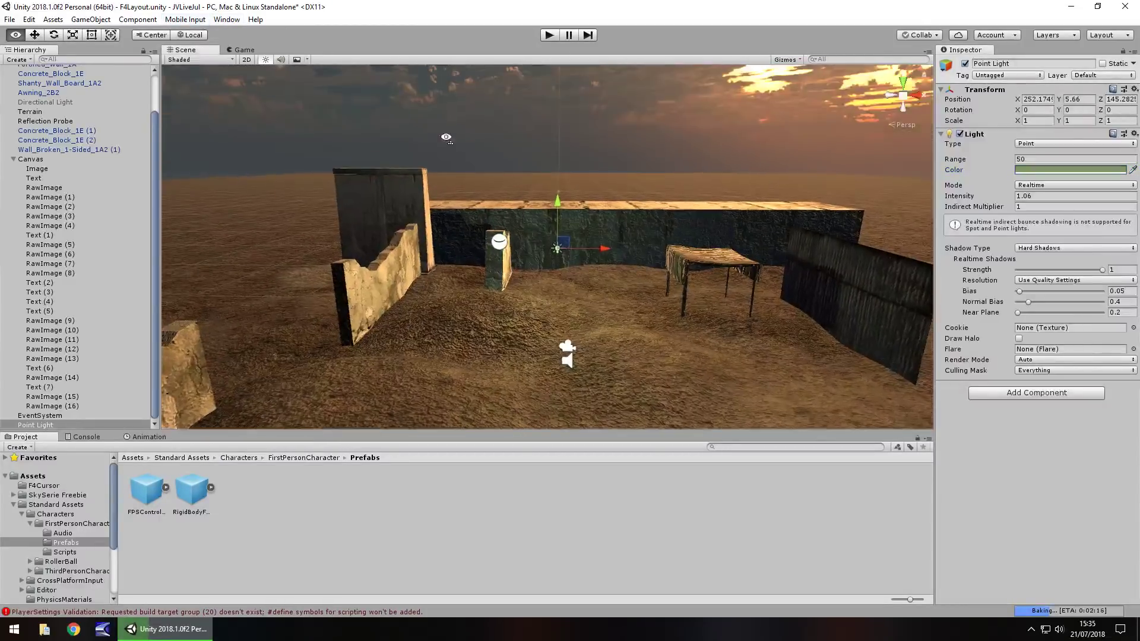
left_click(227, 20)
mouse_move(280, 364)
left_click(411, 364)
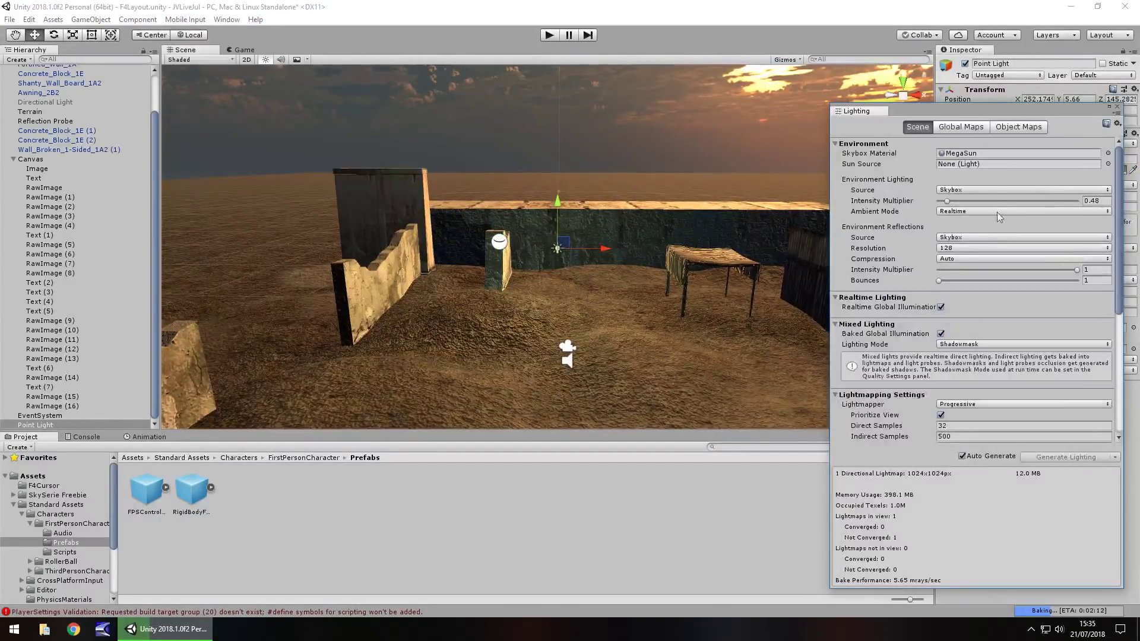
left_click(960, 190)
left_click(956, 229)
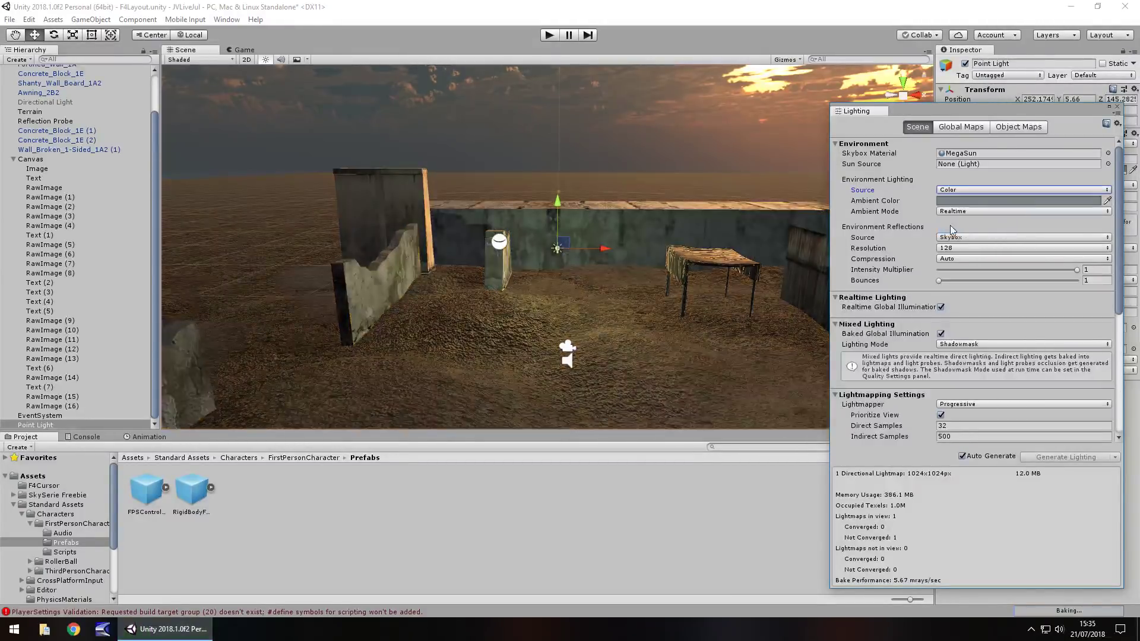
left_click(1003, 201)
left_click_drag(152, 130, 204, 172)
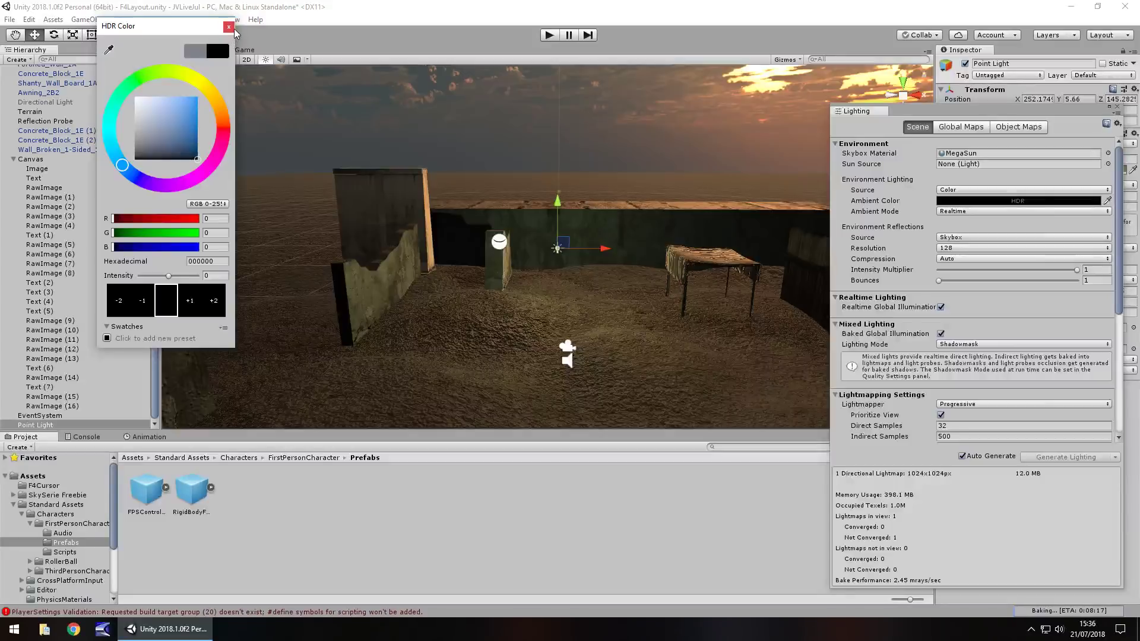
left_click(229, 27)
- Try out several skybox materials for the scene and assign UnearthlyRed
left_click(1107, 153)
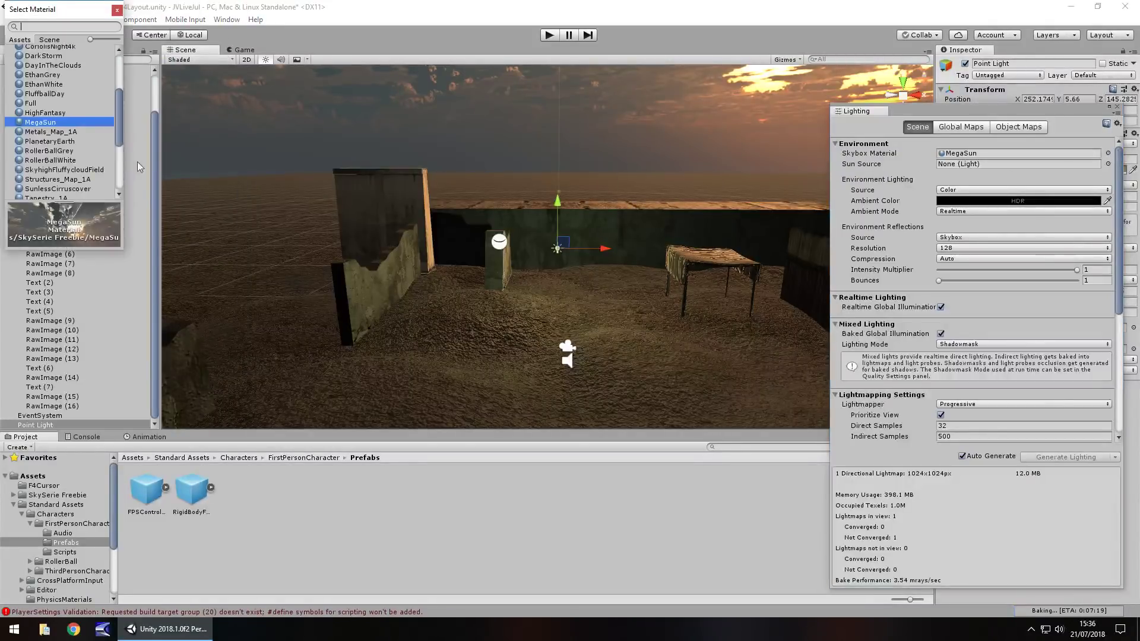
left_click(57, 132)
left_click(55, 142)
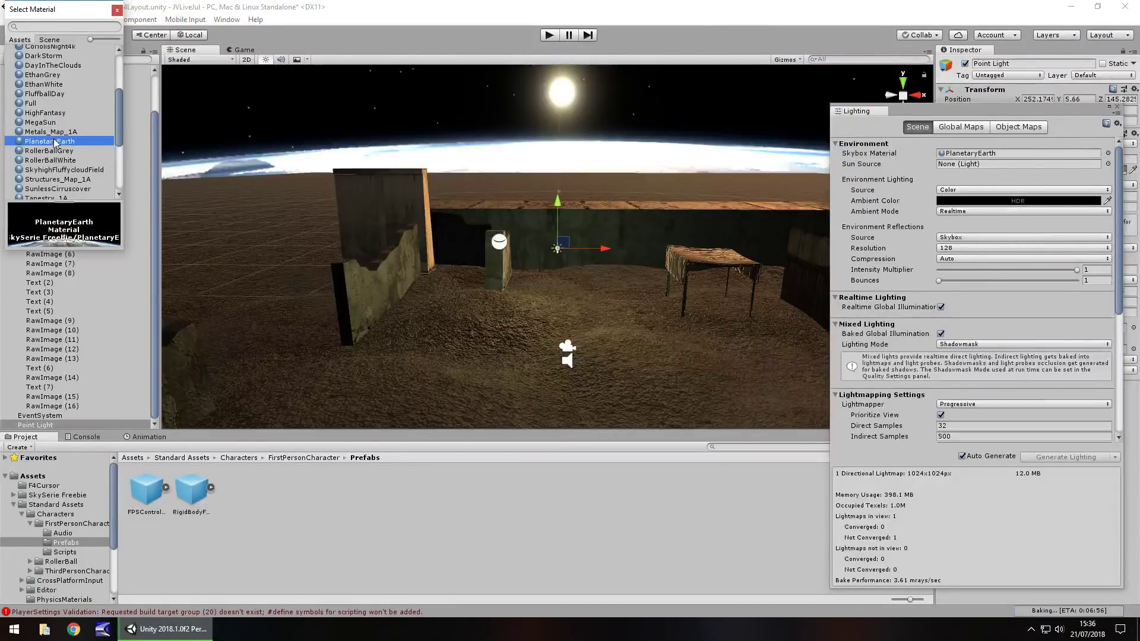
left_click(55, 160)
left_click(59, 169)
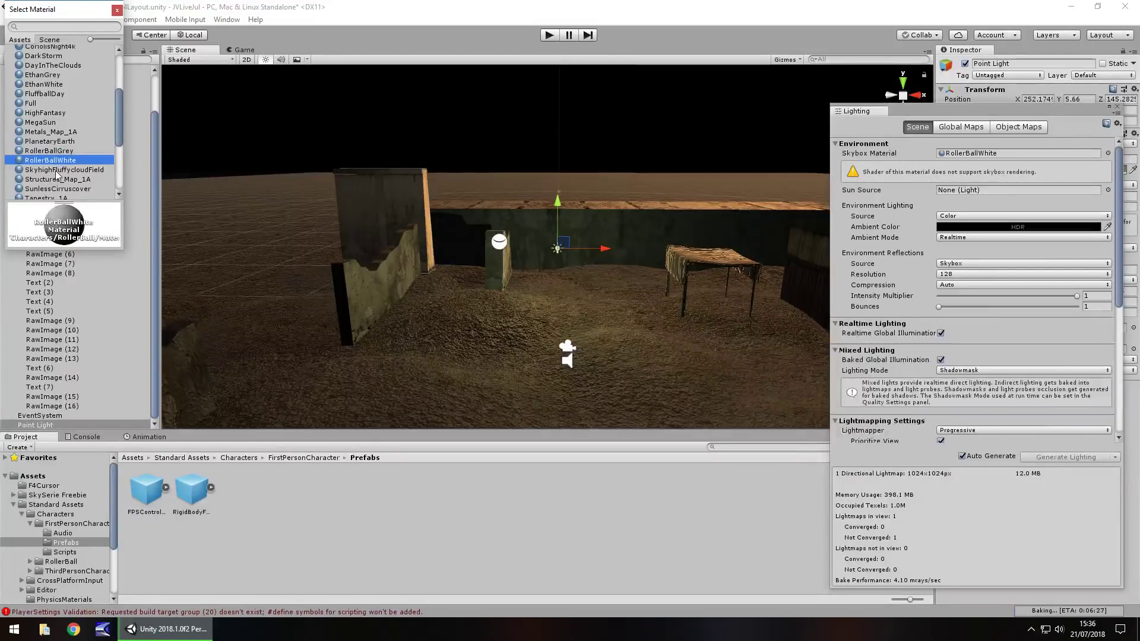
scroll(67, 177, "down", 3)
left_click(45, 145)
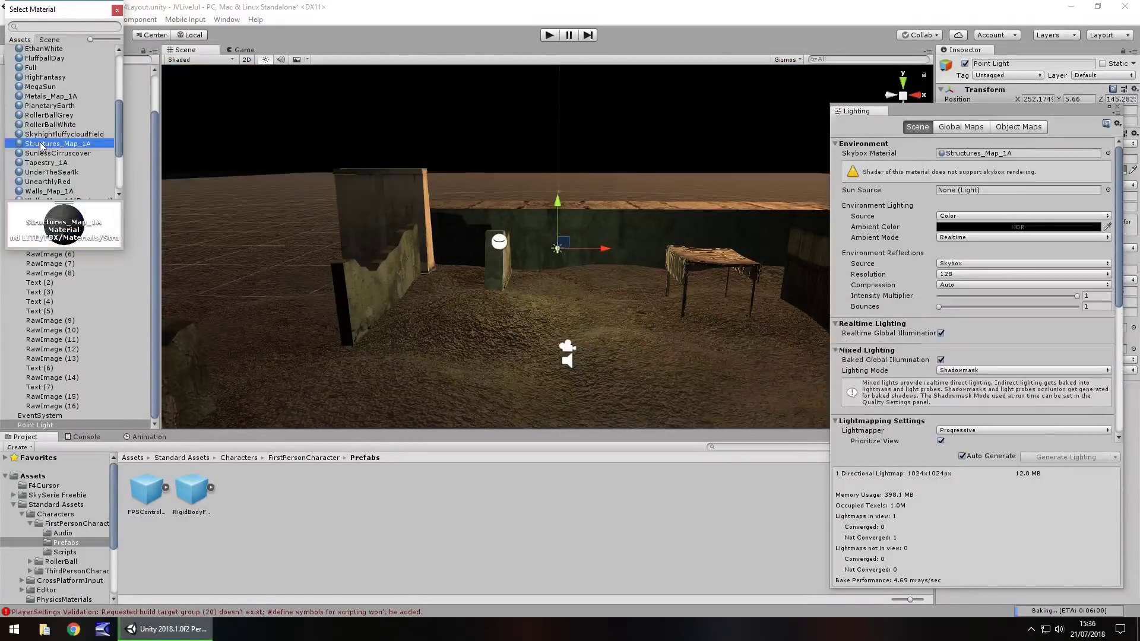
left_click(46, 154)
left_click(47, 163)
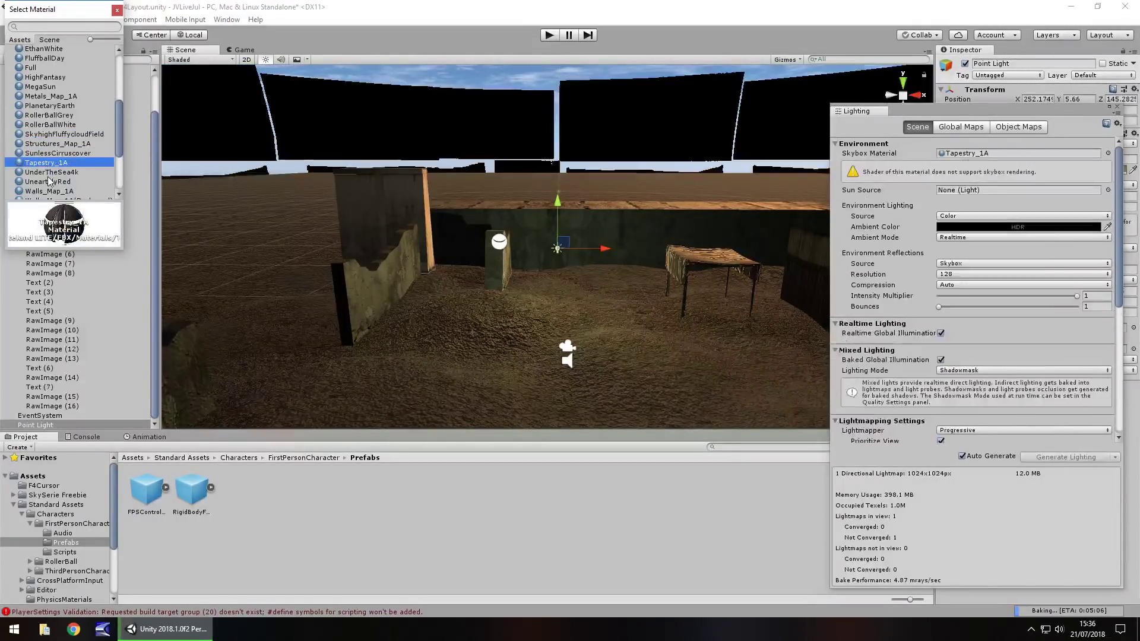
left_click(50, 182)
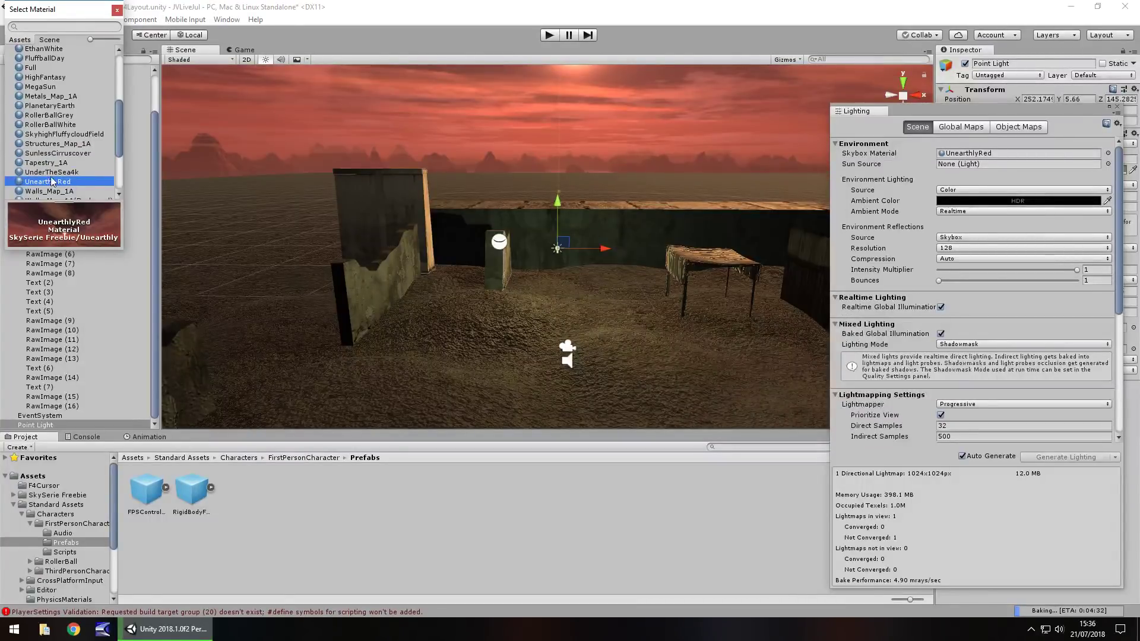
left_click(117, 11)
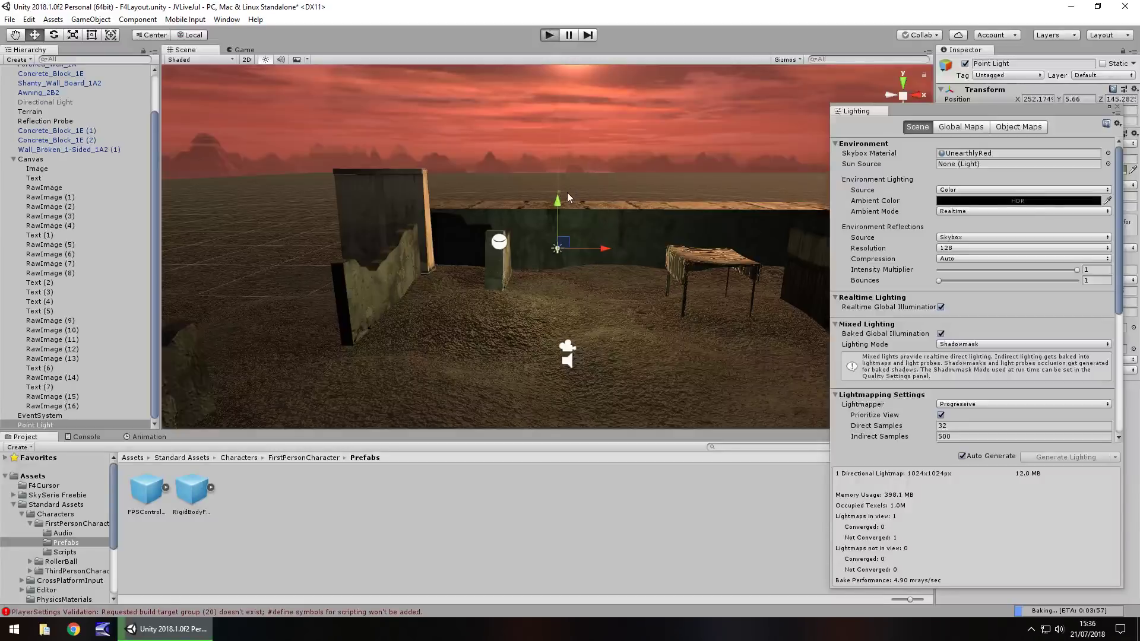
- Run the scene to check the HUD against the darker lighting and red sky, close the Lighting window, and stop the scene
key("ctrl+p")
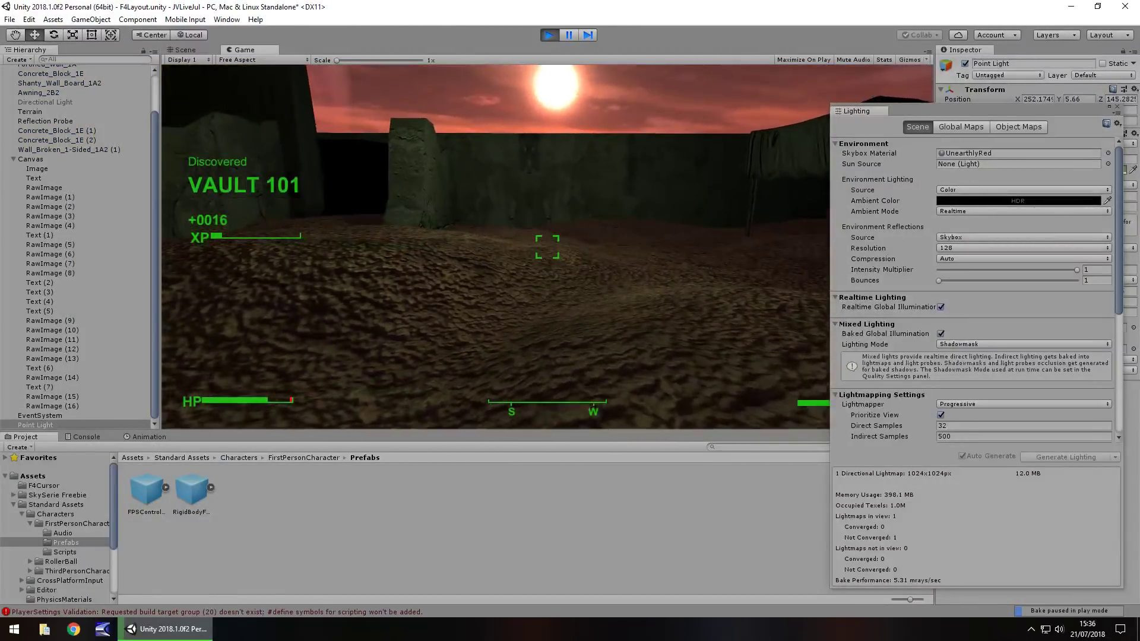
left_click(1118, 112)
left_click(1118, 112)
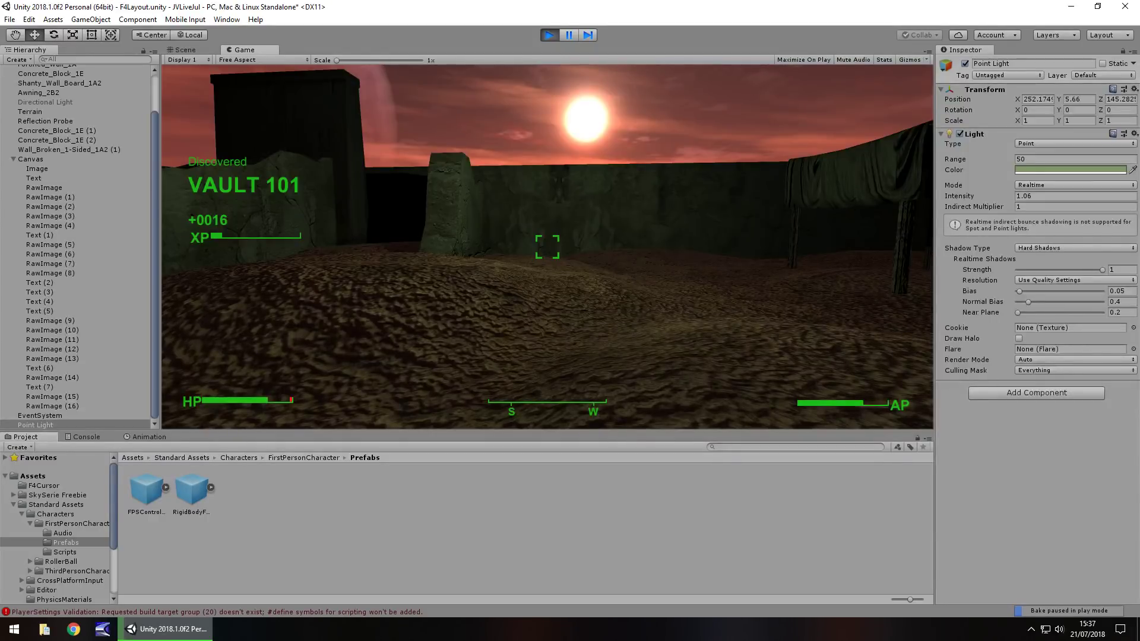
key("w")
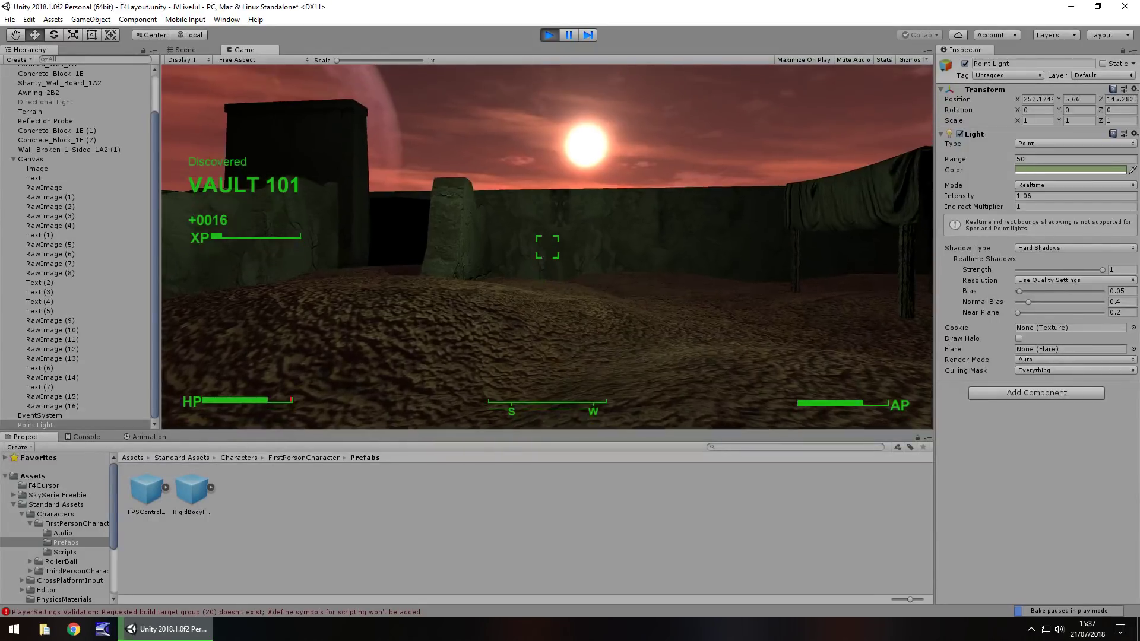
key("w")
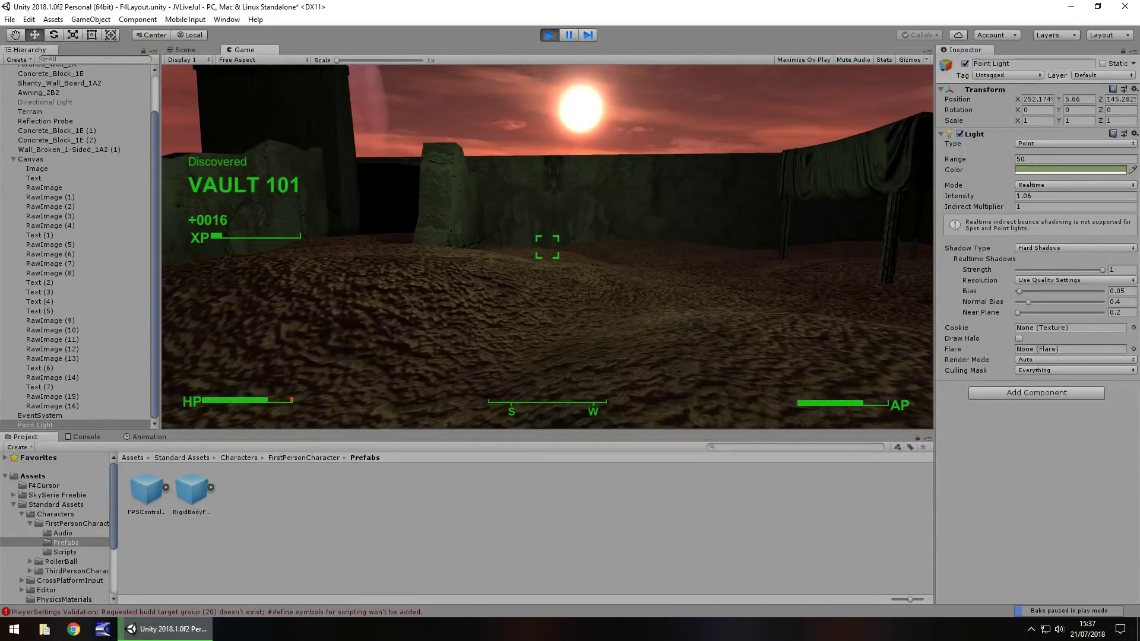
key("ctrl+p")
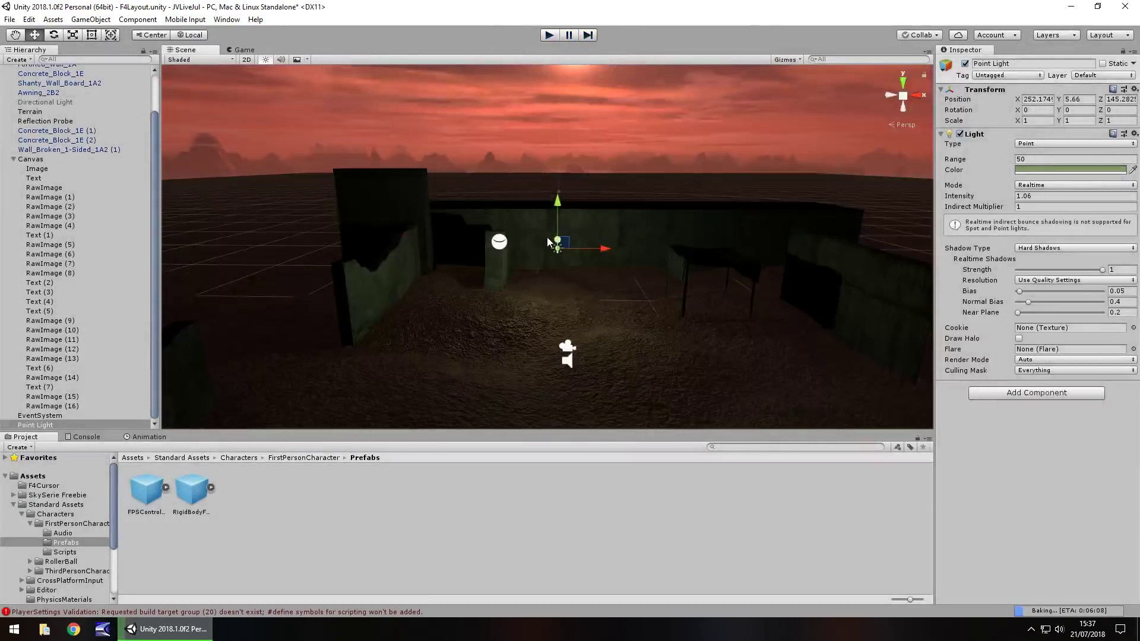
- Set the box size of the scene's reflection probe to 20 on the X, Y and Z axes
left_click(497, 244)
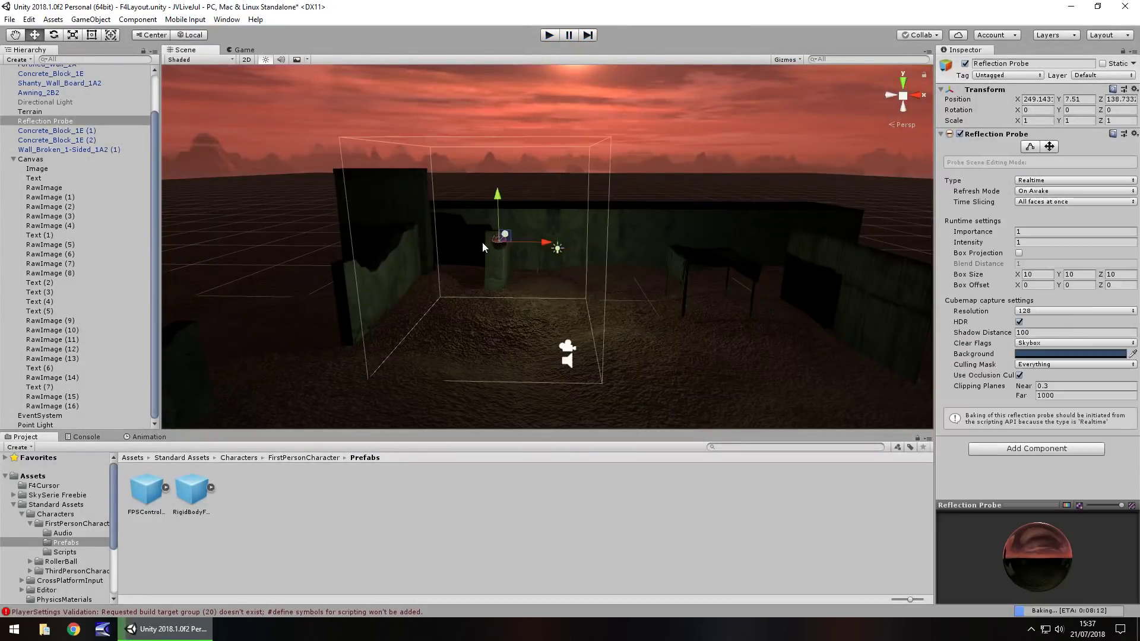
left_click(1002, 237)
type("181")
key("Escape")
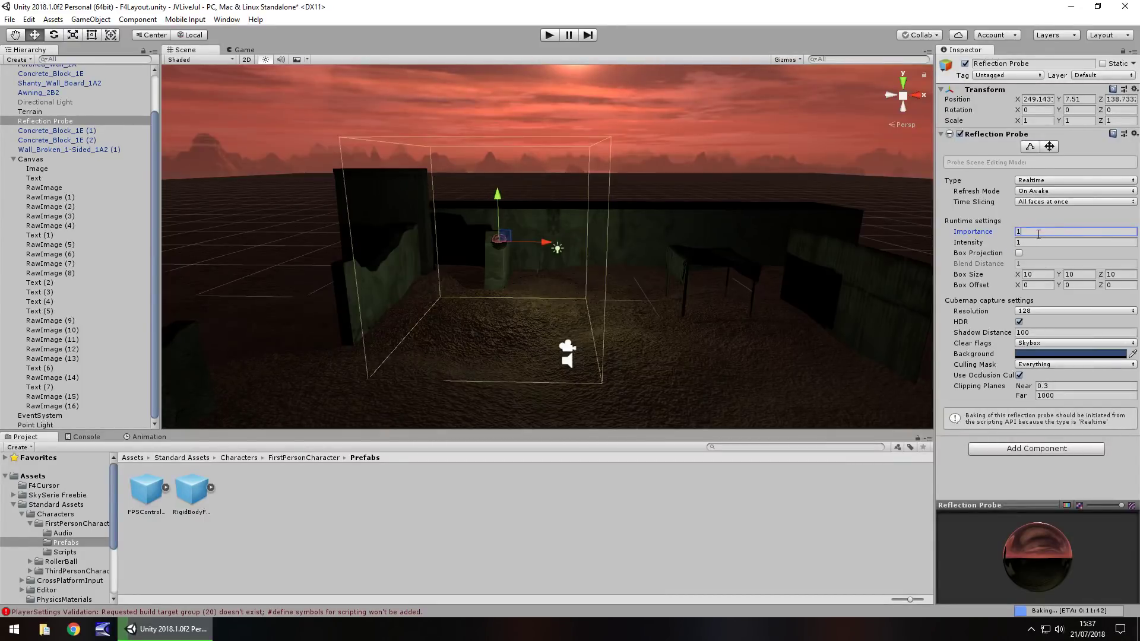
left_click_drag(976, 247, 1005, 263)
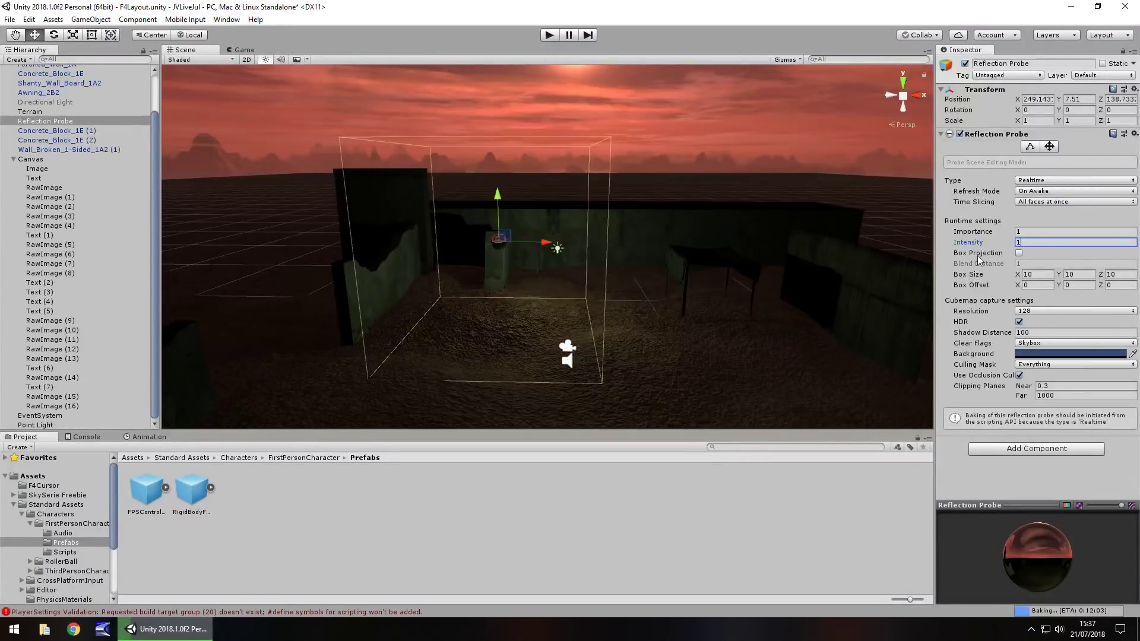
left_click(1037, 275)
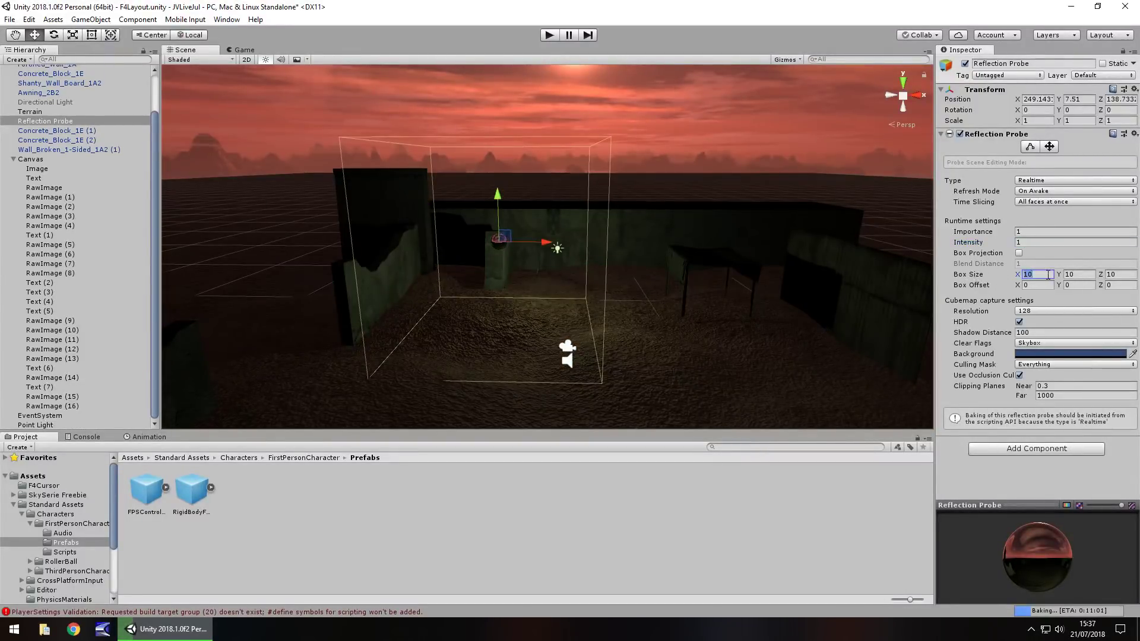
type("20")
key("Tab")
type("20")
key("Tab")
type("20")
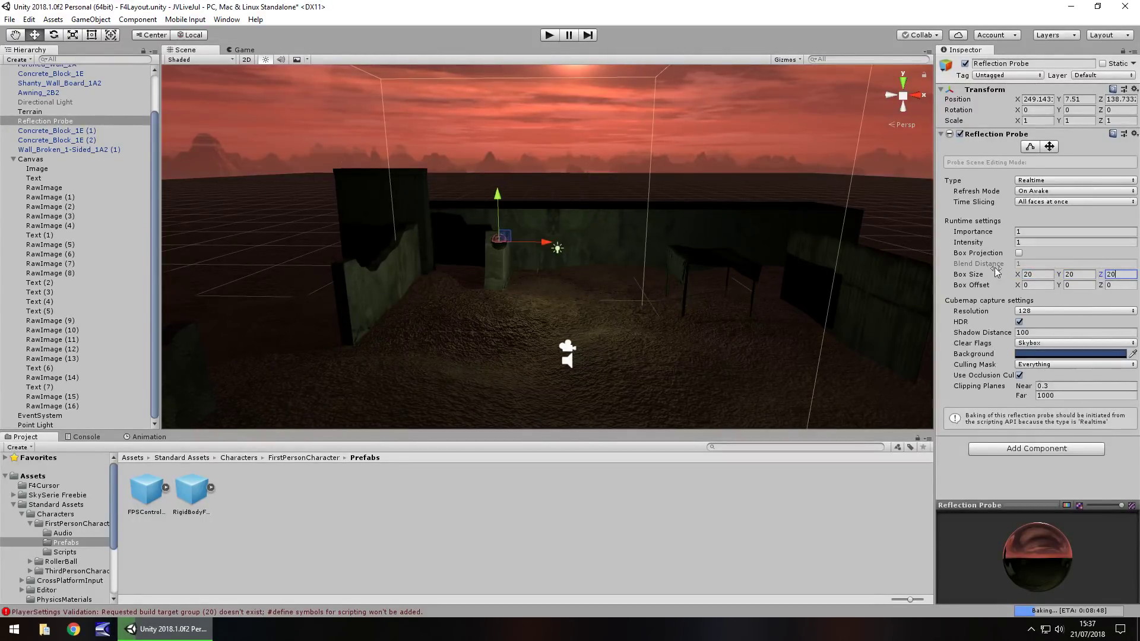
- Set the reflection probe's intensity to 2
left_click(976, 243)
type("2")
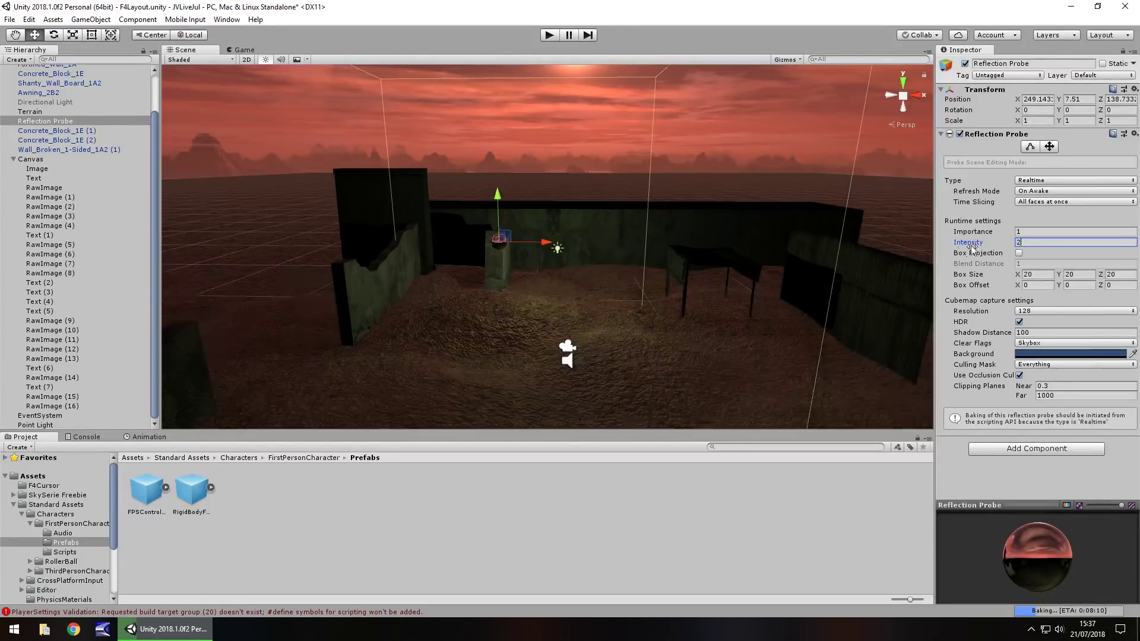
- Raise the FirstPersonCharacter camera inside FPSController to a Y position of about 3.42, and run the scene to check the view before stopping it
left_click_drag(622, 202, 561, 258, "alt")
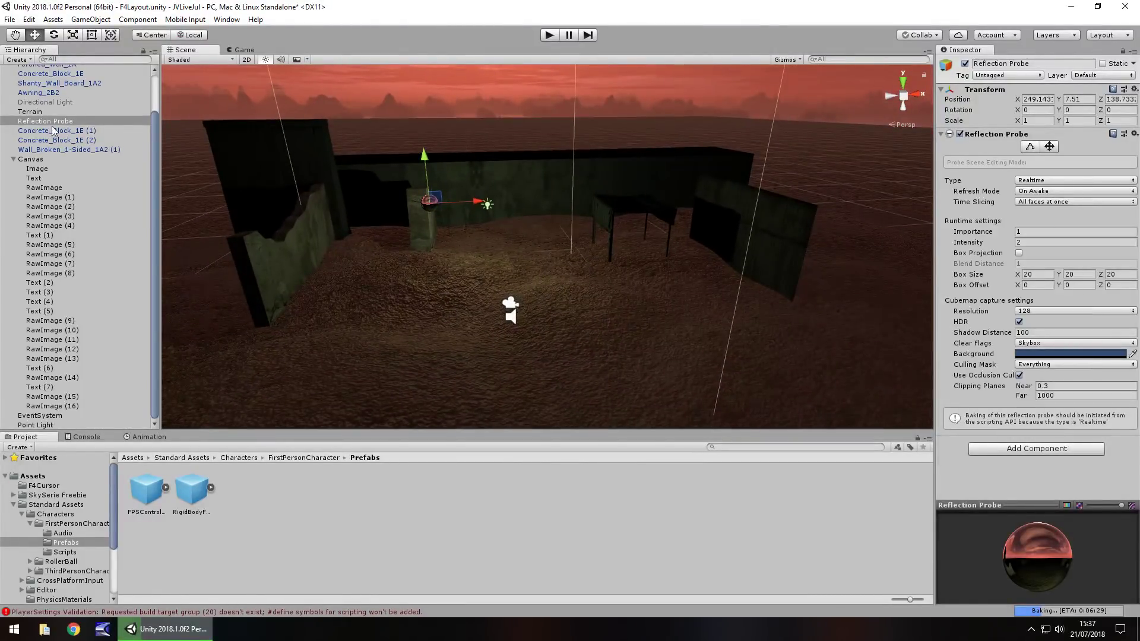
scroll(57, 140, "up", 2)
left_click(12, 80)
left_click(38, 89)
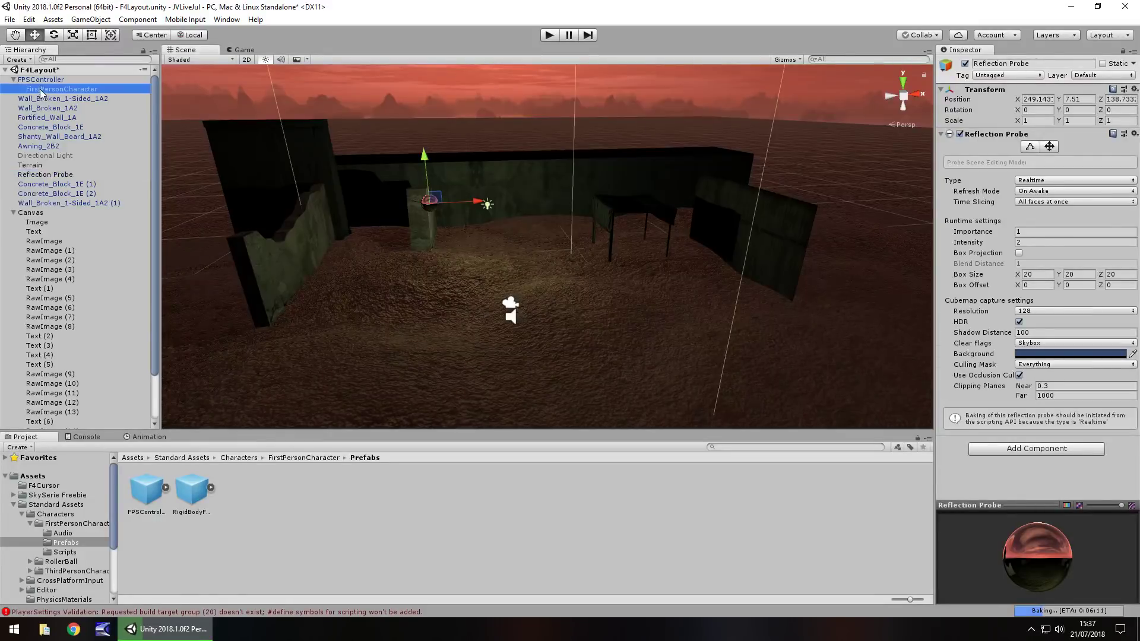
left_click_drag(508, 258, 505, 210)
left_click(547, 35)
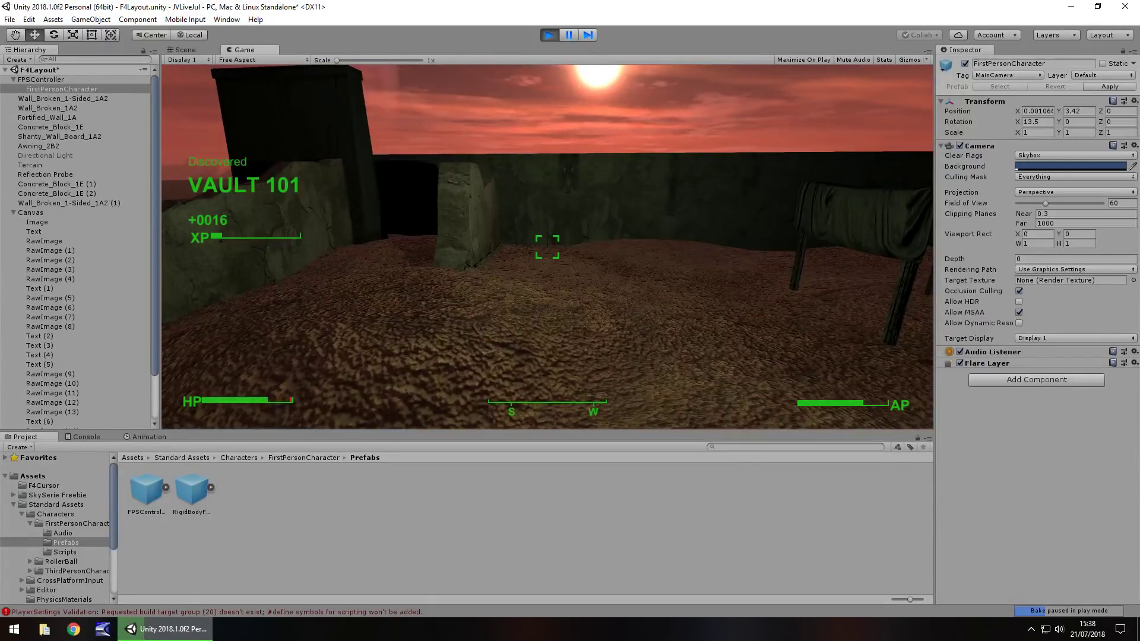
key("ctrl+p")
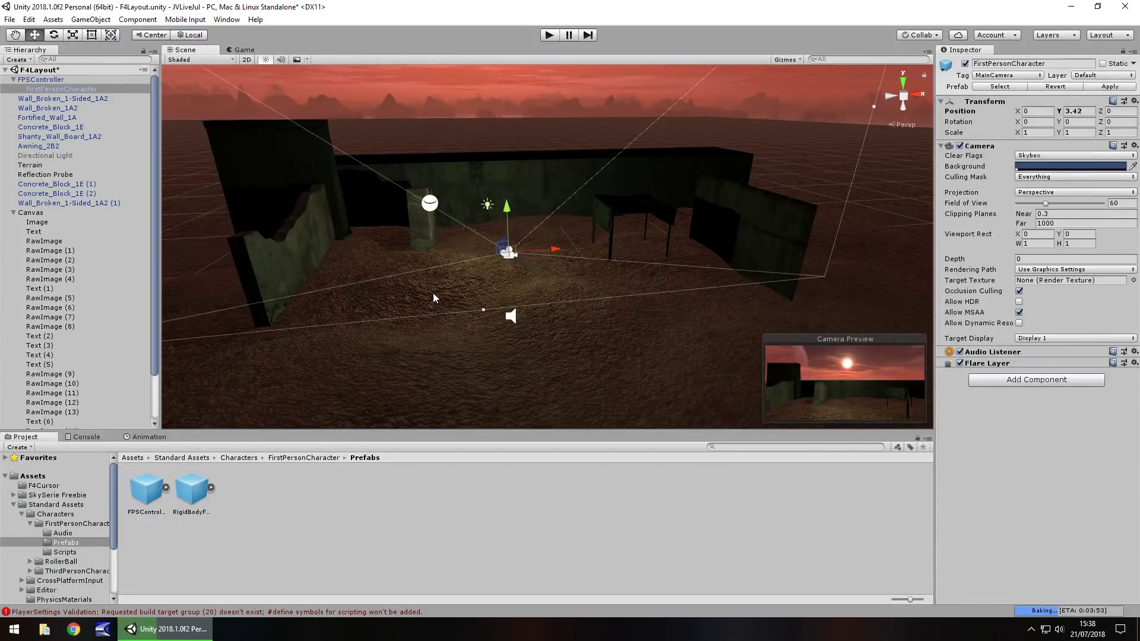
- Place a Barrier_1A2 prop from The Wasteland LITE's Props, Misc prefabs on the terrain near the end of the wall beside the awning
right_click_drag(475, 284, 394, 309)
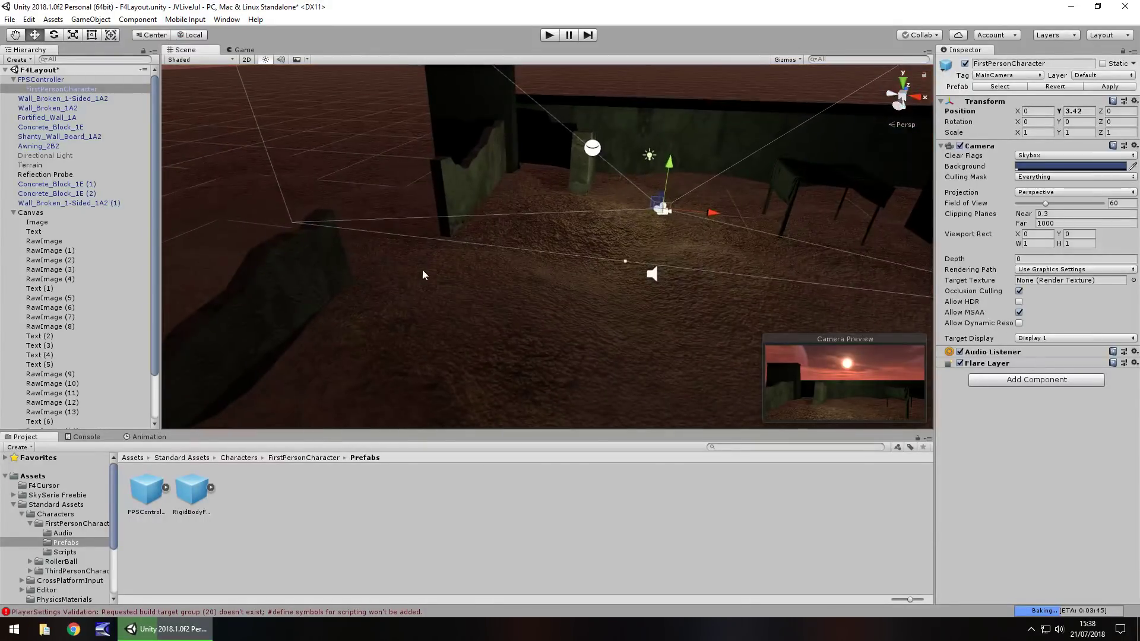
right_click_drag(422, 270, 606, 300)
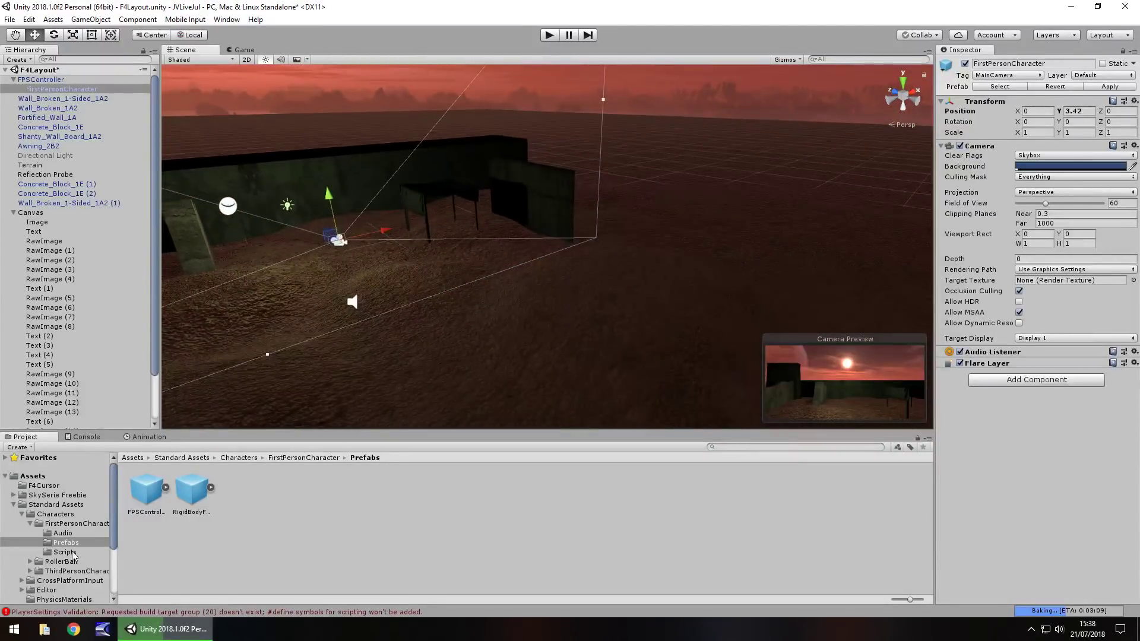
left_click(13, 506)
left_click(14, 506)
left_click(42, 533)
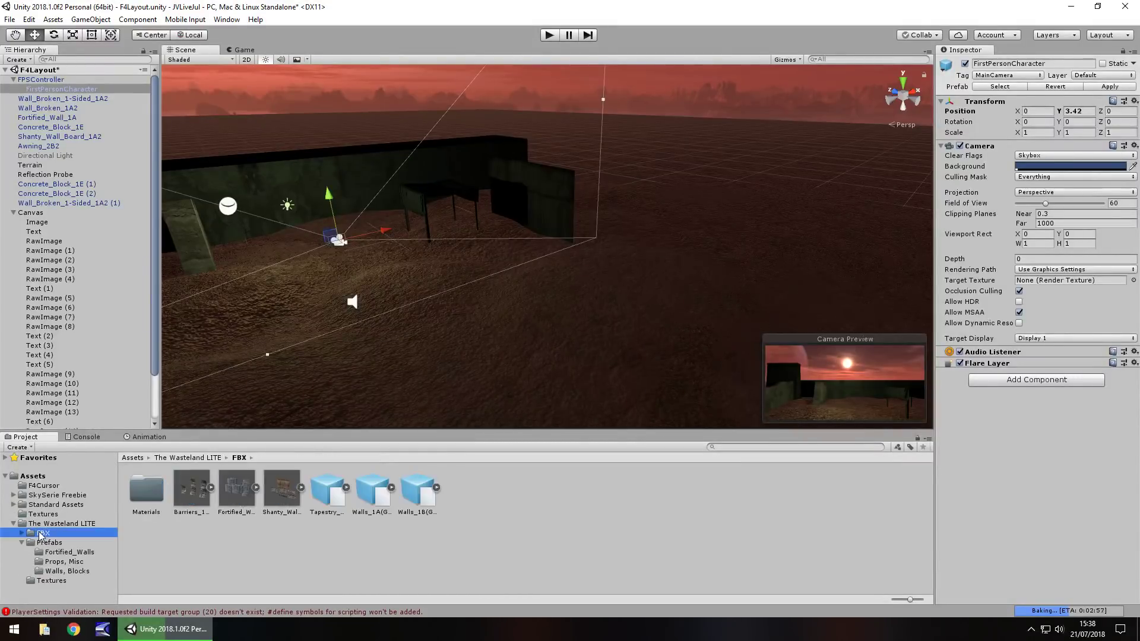
left_click(60, 552)
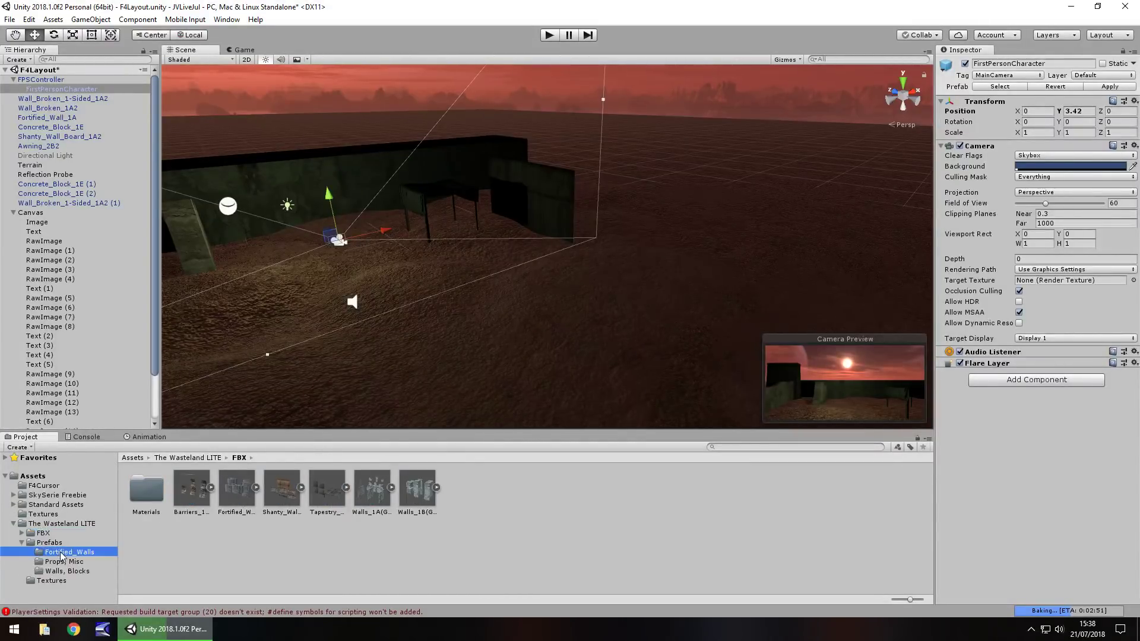
left_click(73, 563)
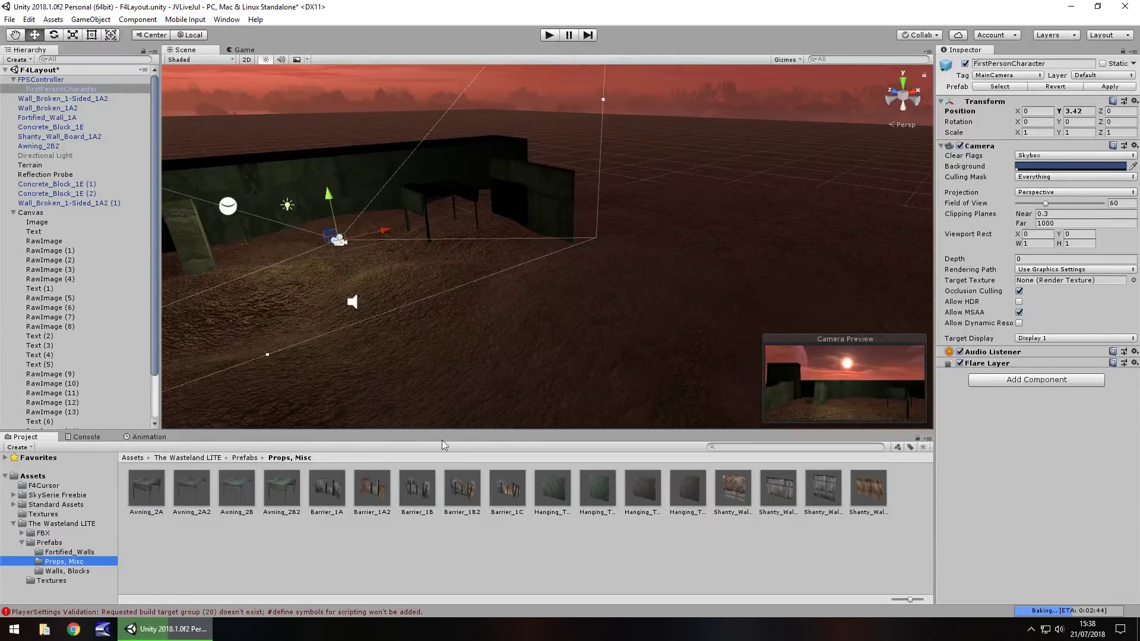
left_click_drag(372, 492, 569, 271)
- Move the point light up and forward to about Y 10.26 and Z 136.67
left_click(286, 205)
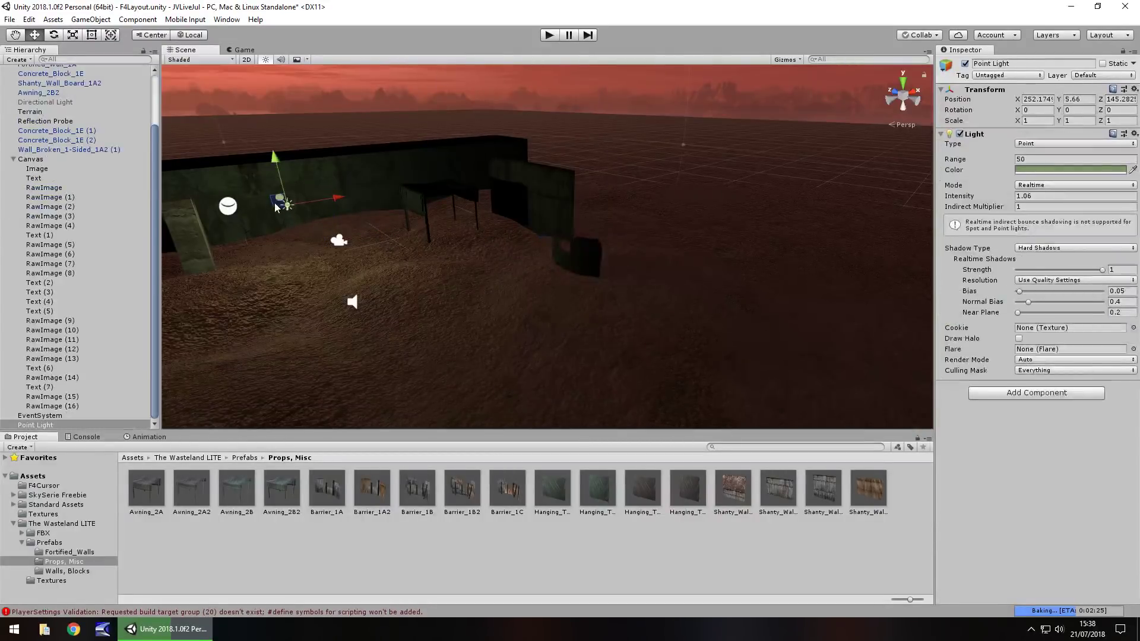
left_click_drag(278, 200, 301, 146)
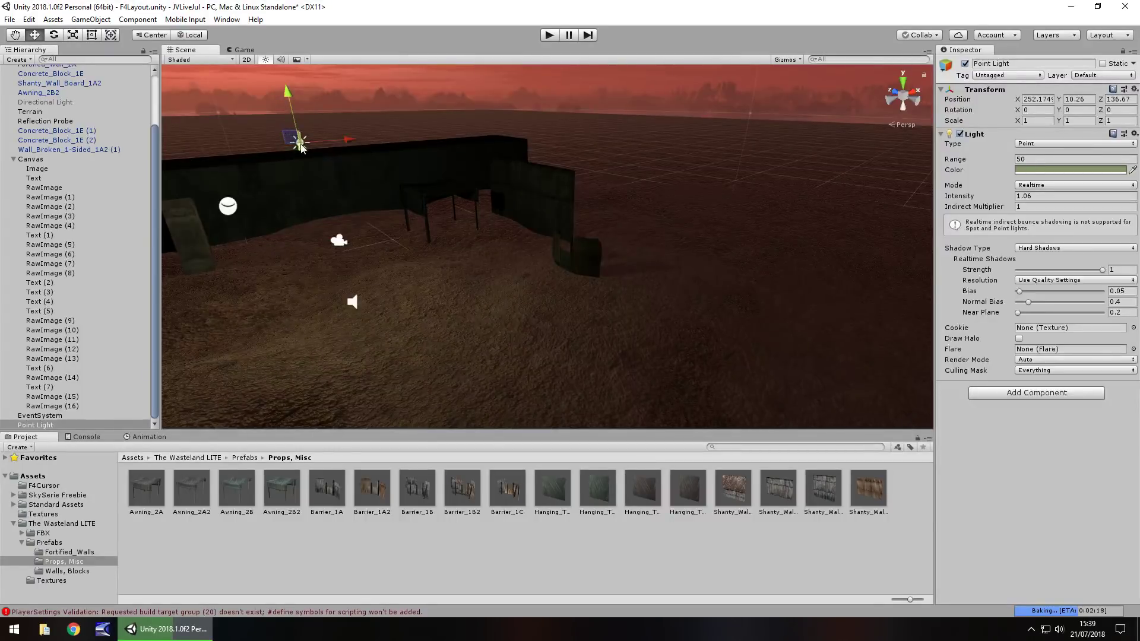
- Set the Y scale of the three Concrete_Block_1E blocks forming the back wall to 4
right_click_drag(266, 194, 532, 231, "alt")
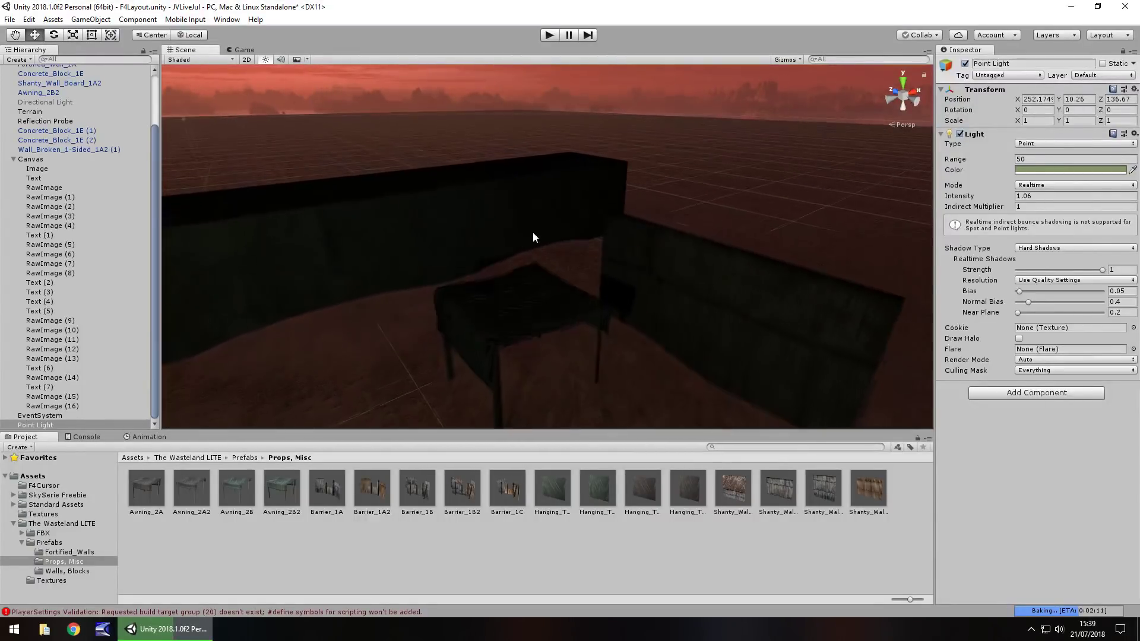
left_click(537, 227)
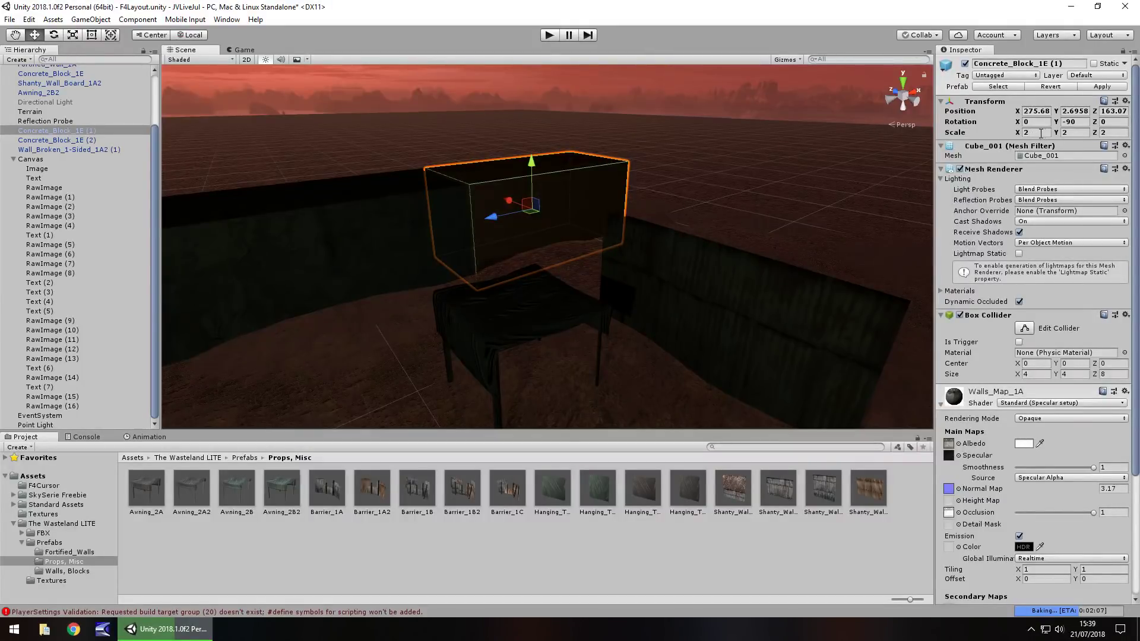
double_click(1073, 133)
type("4")
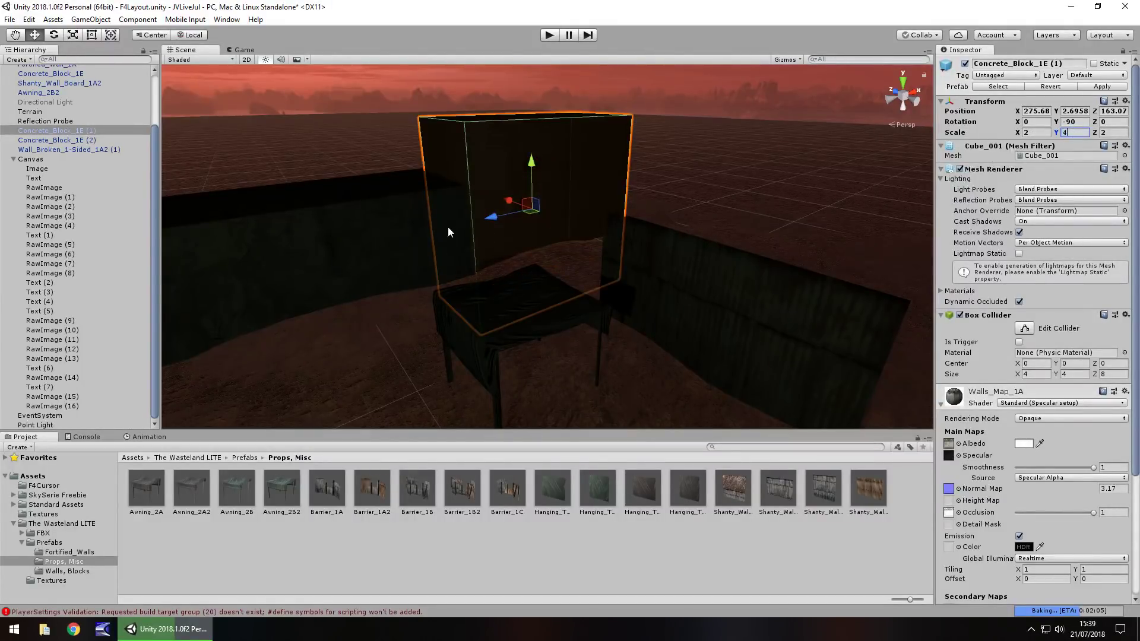
left_click(447, 226)
right_click_drag(726, 159, 444, 179)
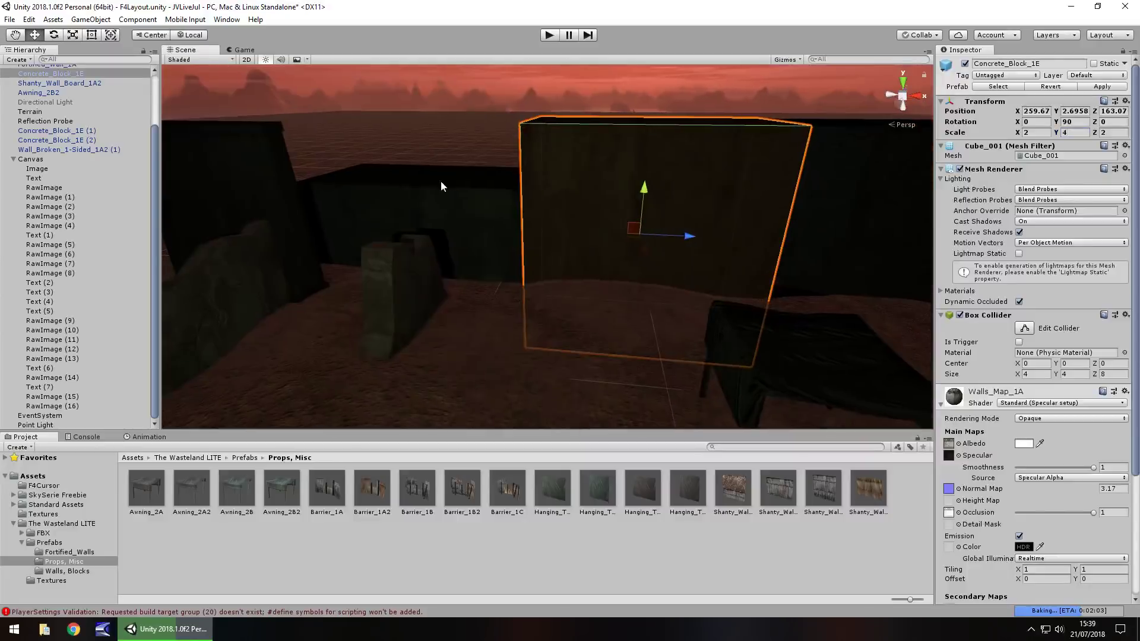
left_click(447, 184)
scroll(555, 230, "up", 2)
right_click_drag(554, 230, 452, 209)
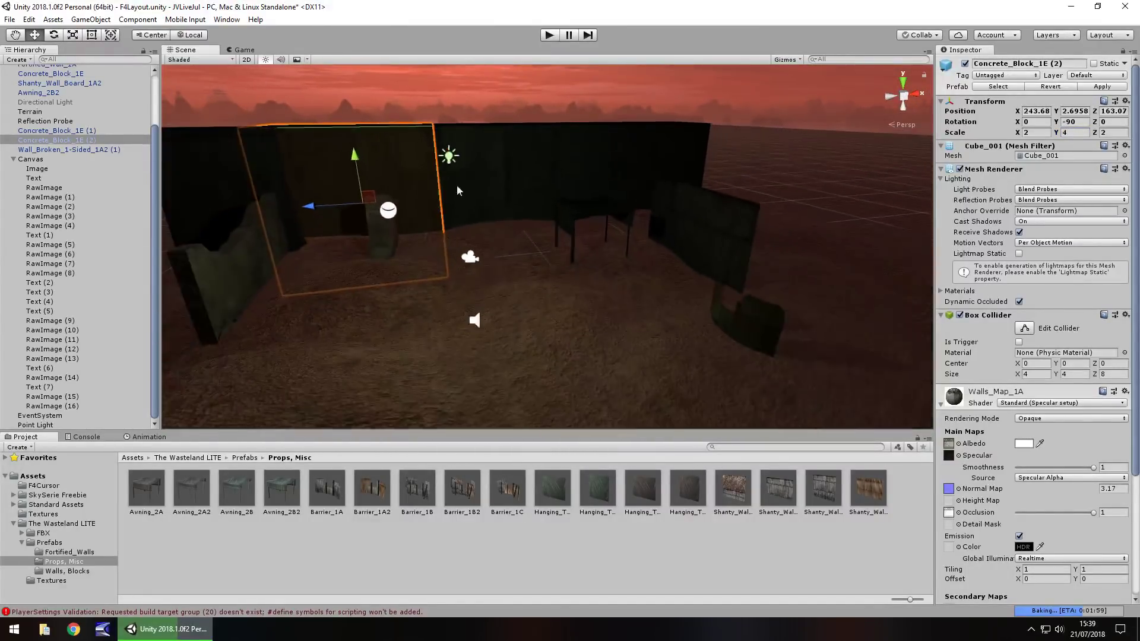
- Lower the point light to about Y 9.68 and set its intensity to about 3.07
scroll(452, 209, "down", 3)
left_click(456, 152)
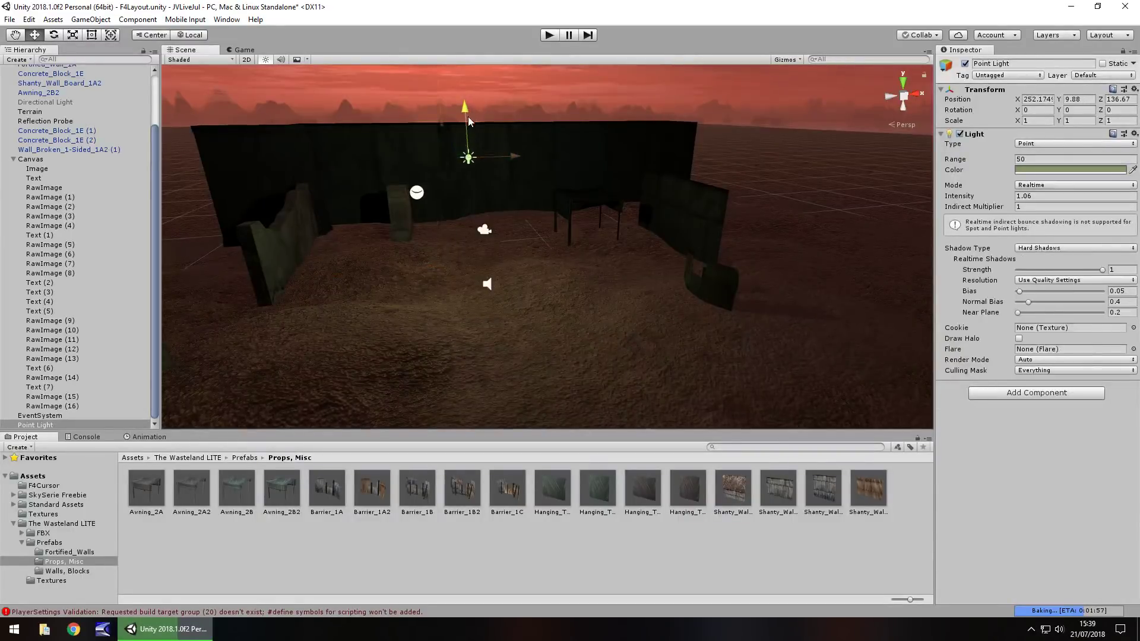
left_click_drag(959, 197, 996, 200)
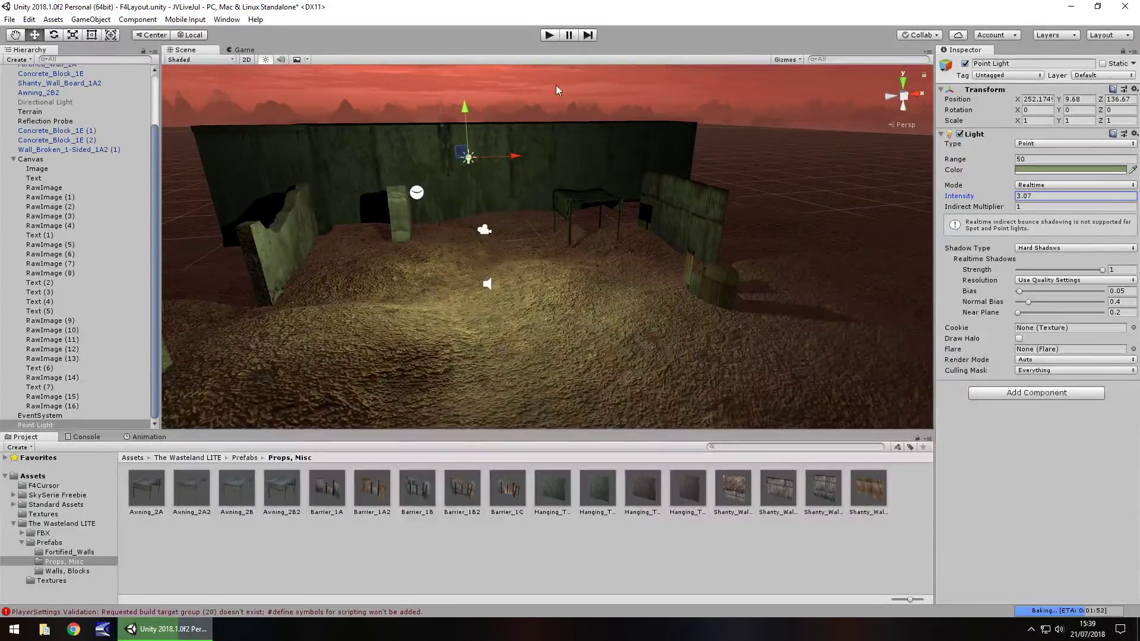
- Run the scene, walk around to check the taller walls and brighter light behind the HUD, and stop it
left_click(551, 34)
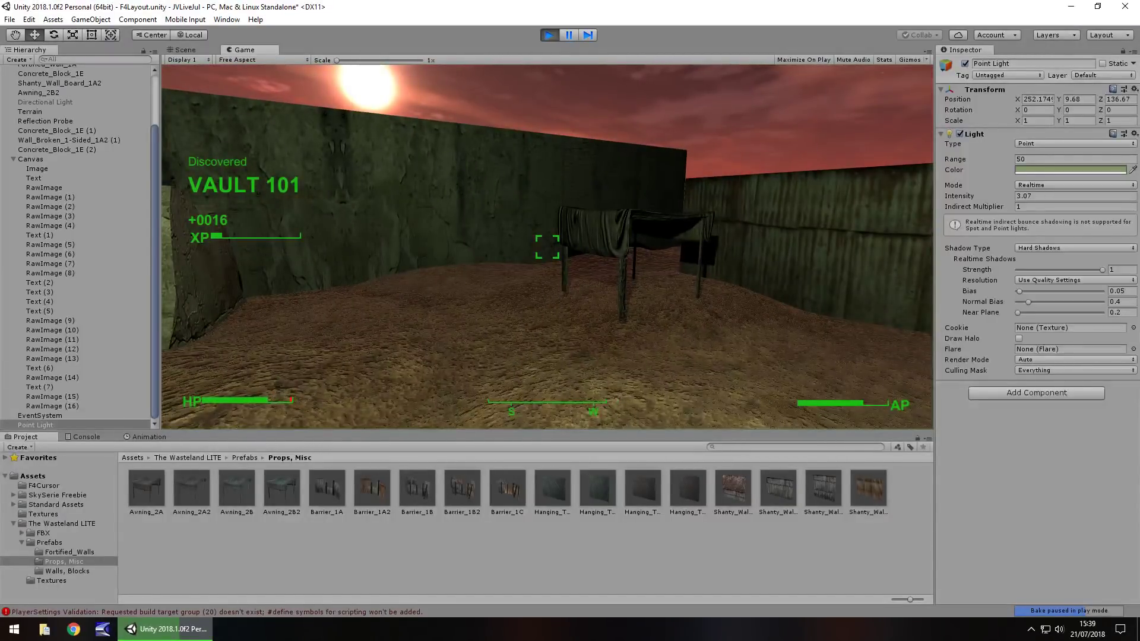
key("w")
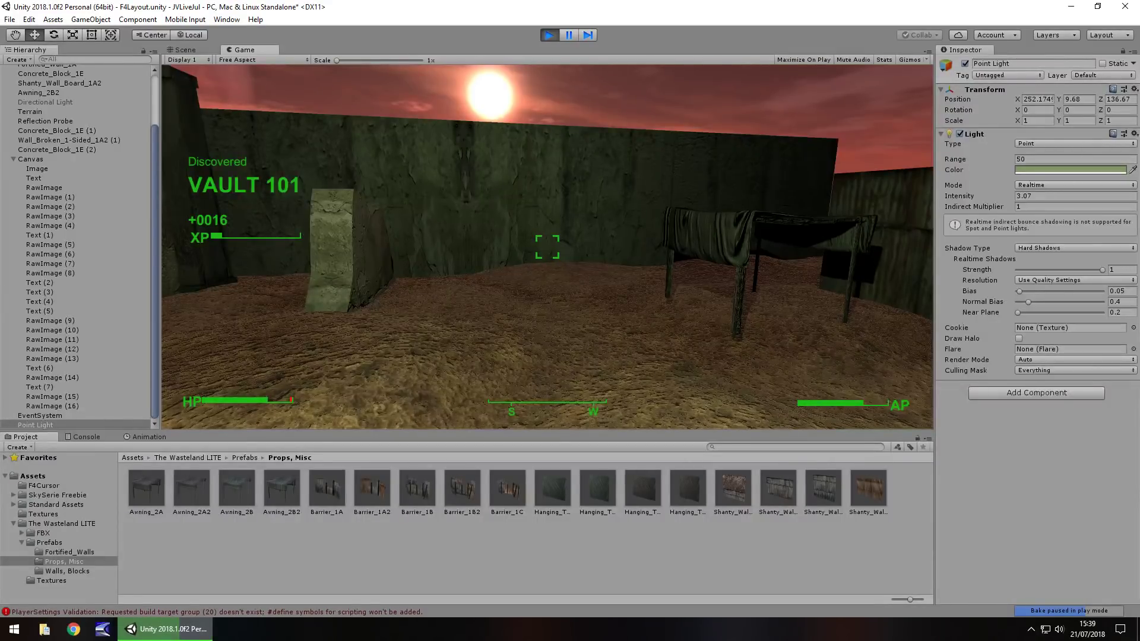
key("ctrl+p")
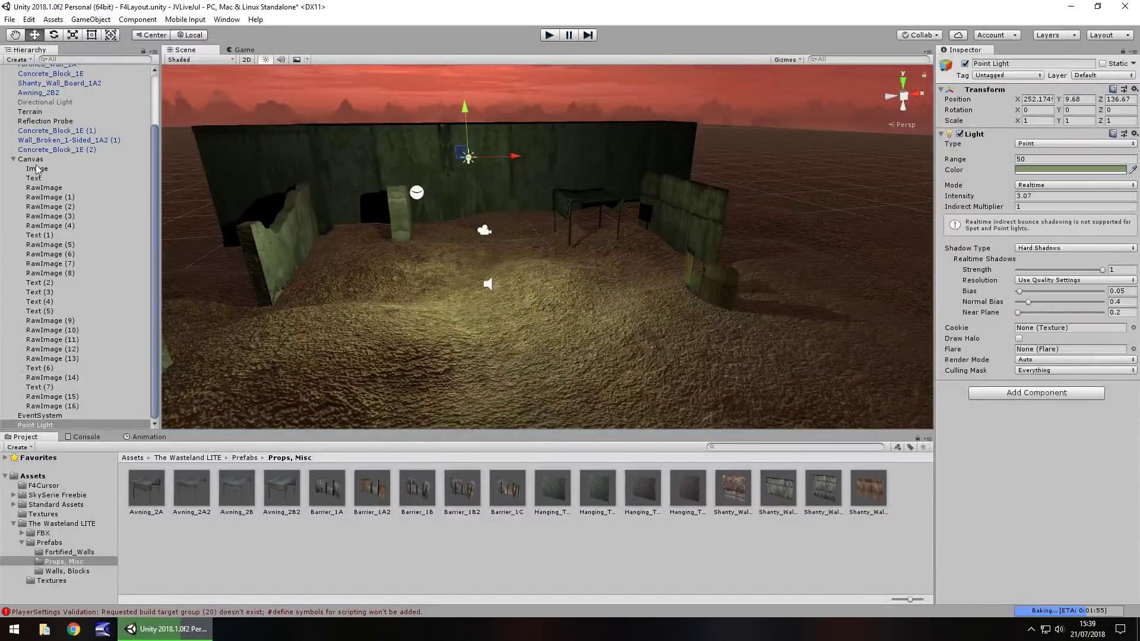
- Duplicate the compass tick above the W and place the copy on top of the compass line at about X 48.13, Y -258.37
left_click(42, 388)
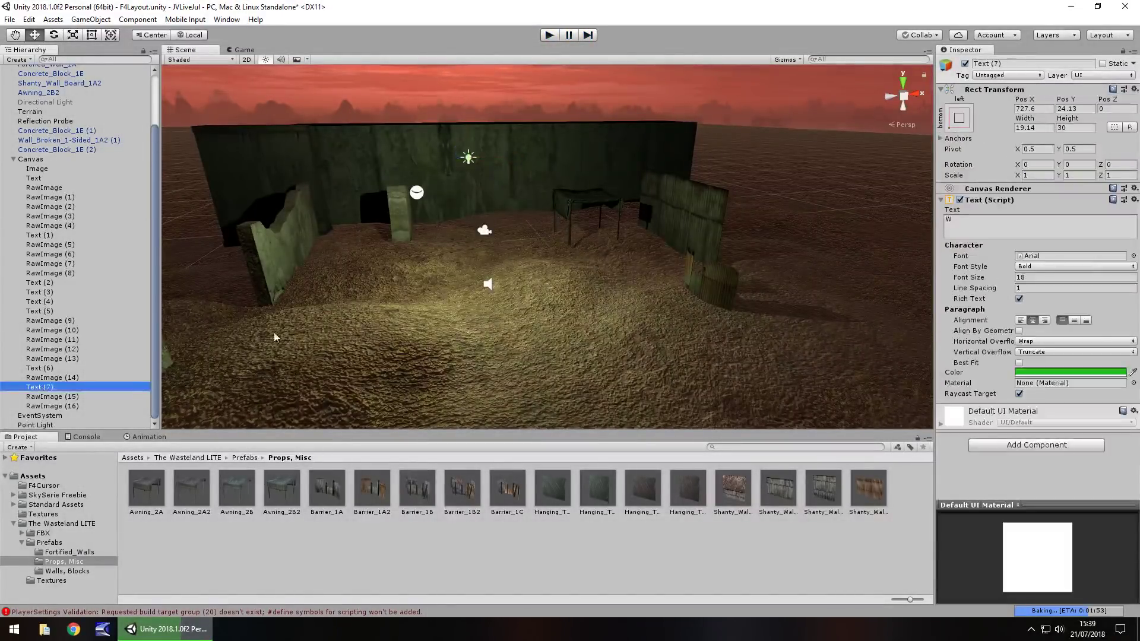
double_click(59, 377)
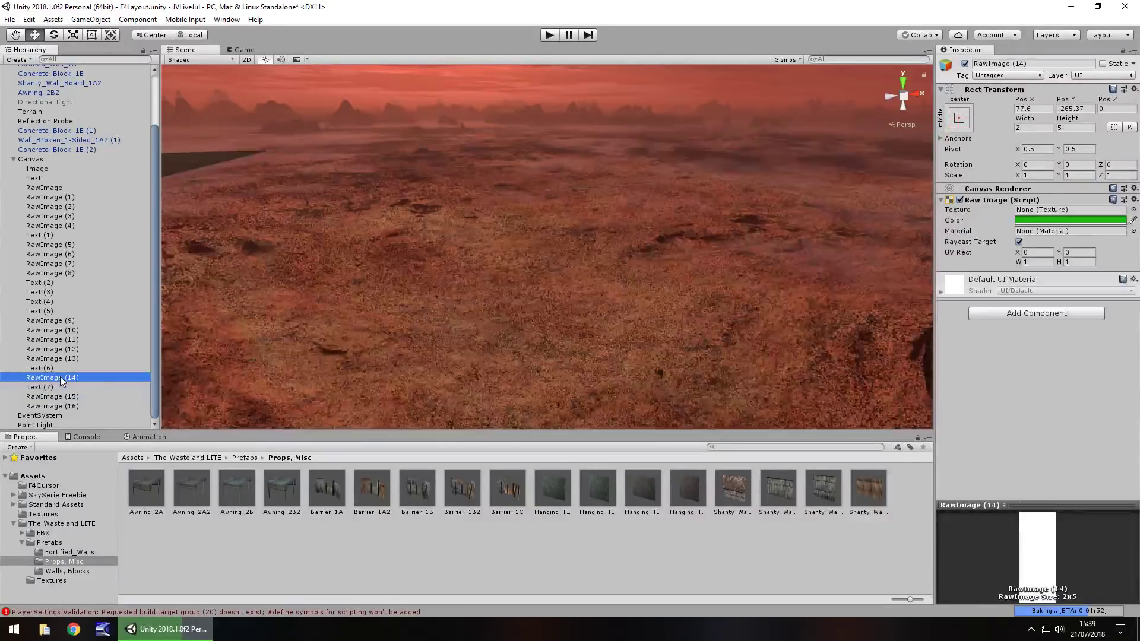
scroll(479, 304, "down", 10)
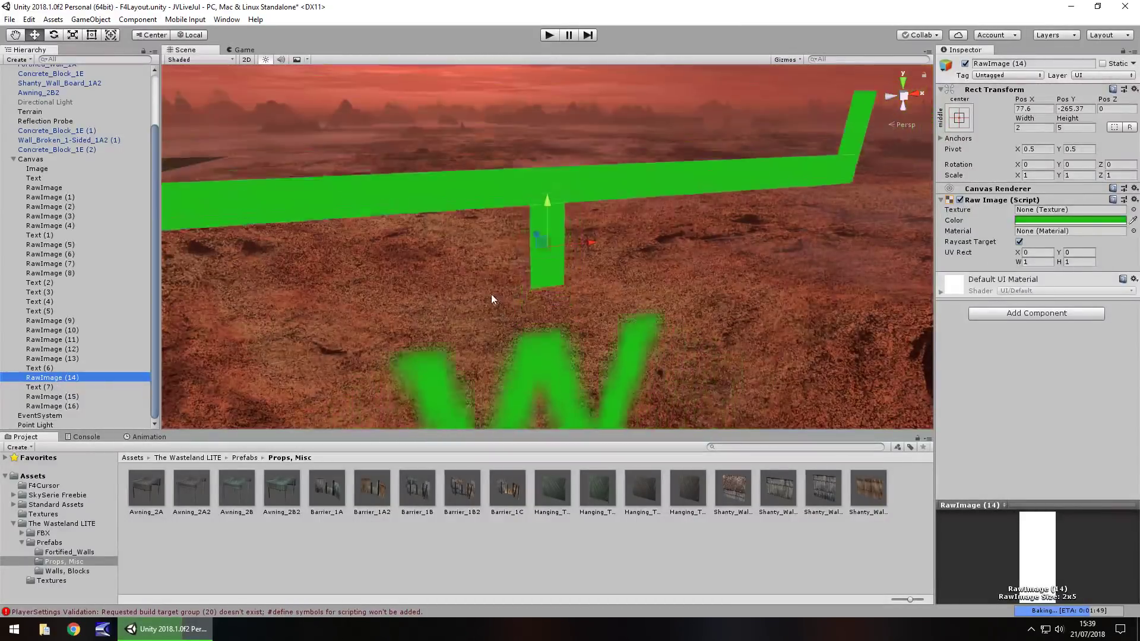
scroll(446, 290, "down", 6)
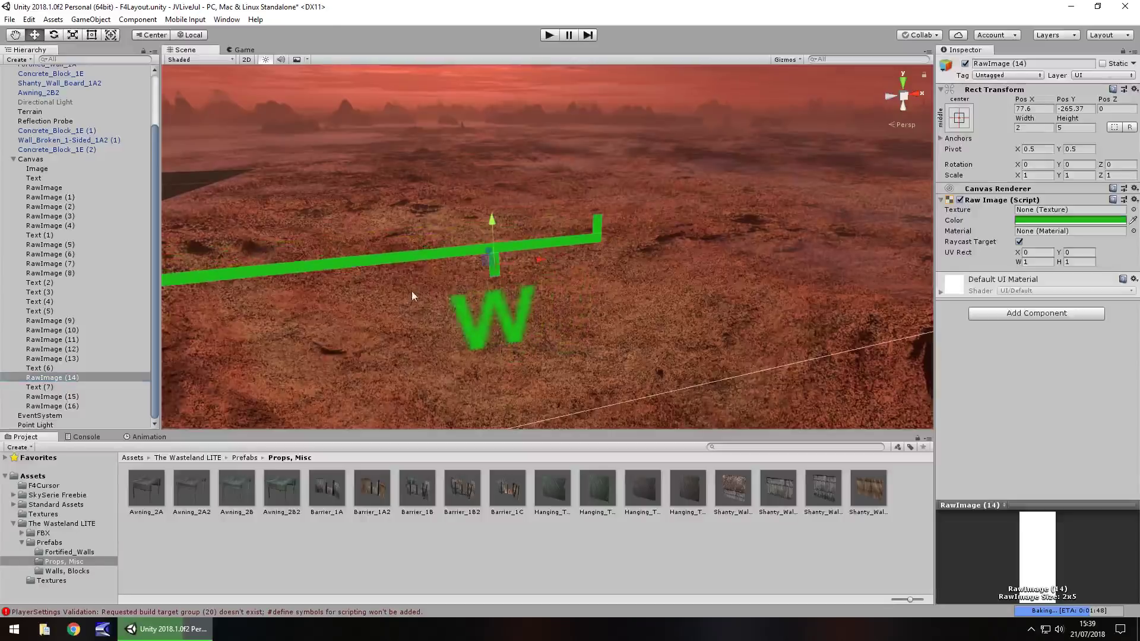
left_click(62, 376)
key("ctrl+d")
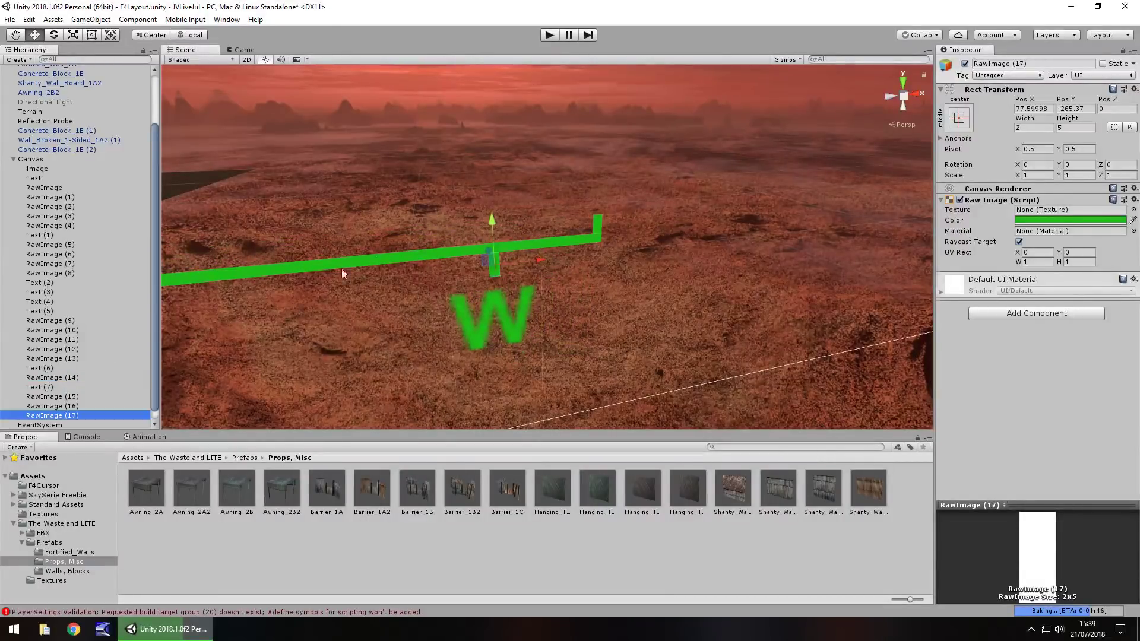
left_click_drag(490, 221, 317, 243)
left_click(92, 36)
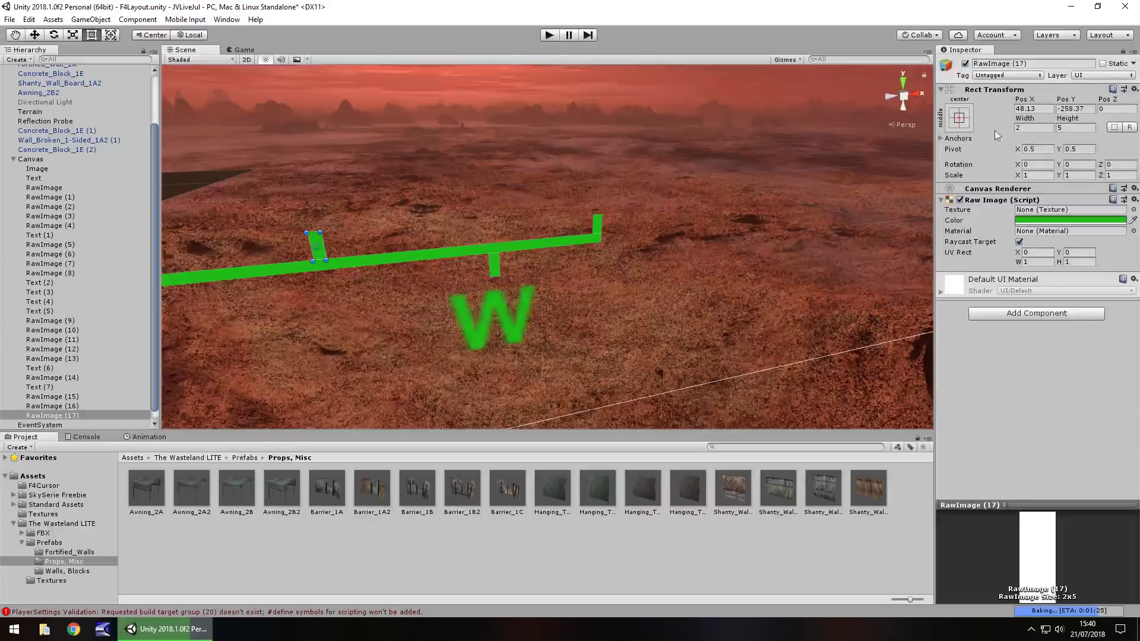
- Duplicate the new marker stem, move the copy directly above it to about Y -253.37, and set its width to 5
left_click(89, 415)
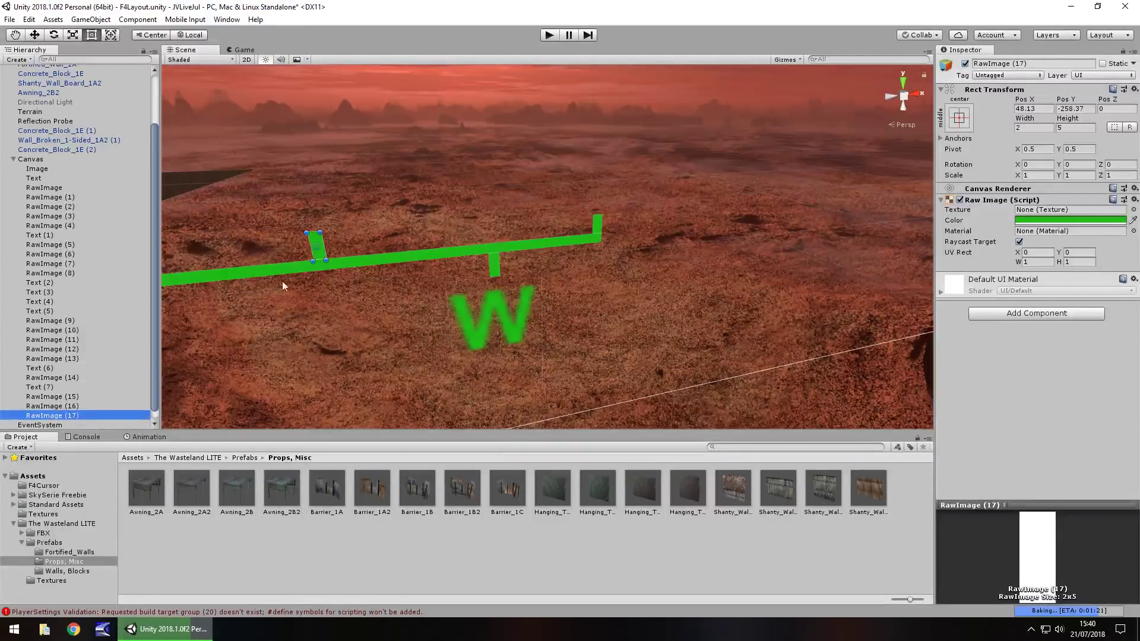
key("ctrl+d")
left_click_drag(313, 238, 309, 211)
left_click(1047, 128)
type("5")
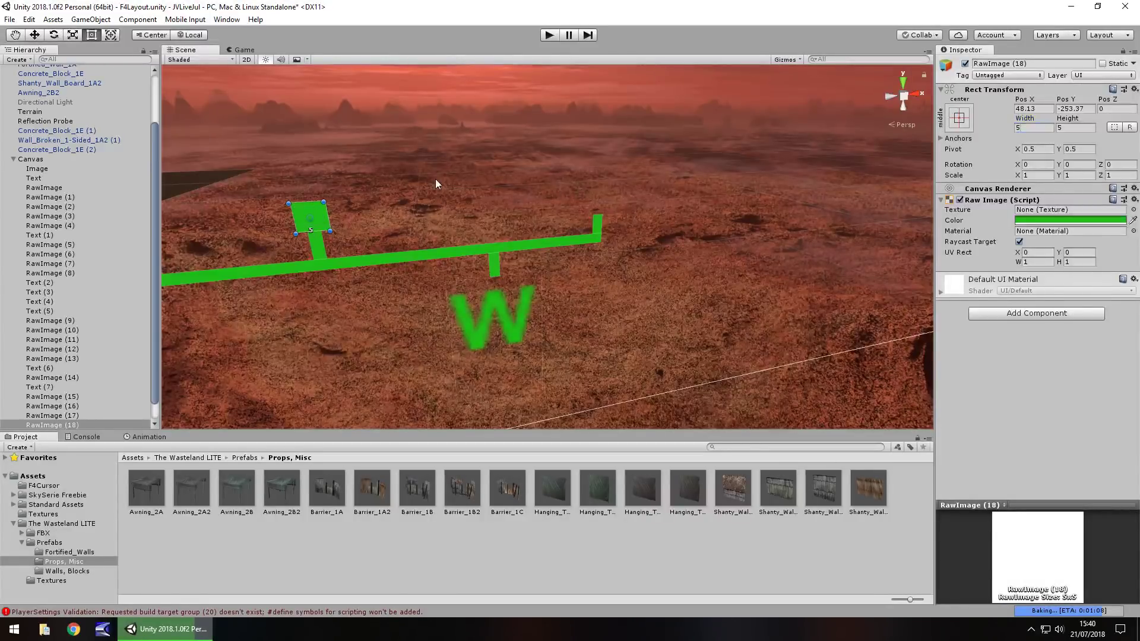
- Run the scene to check the new compass marker in the HUD, and stop it
left_click(405, 201)
left_click(549, 35)
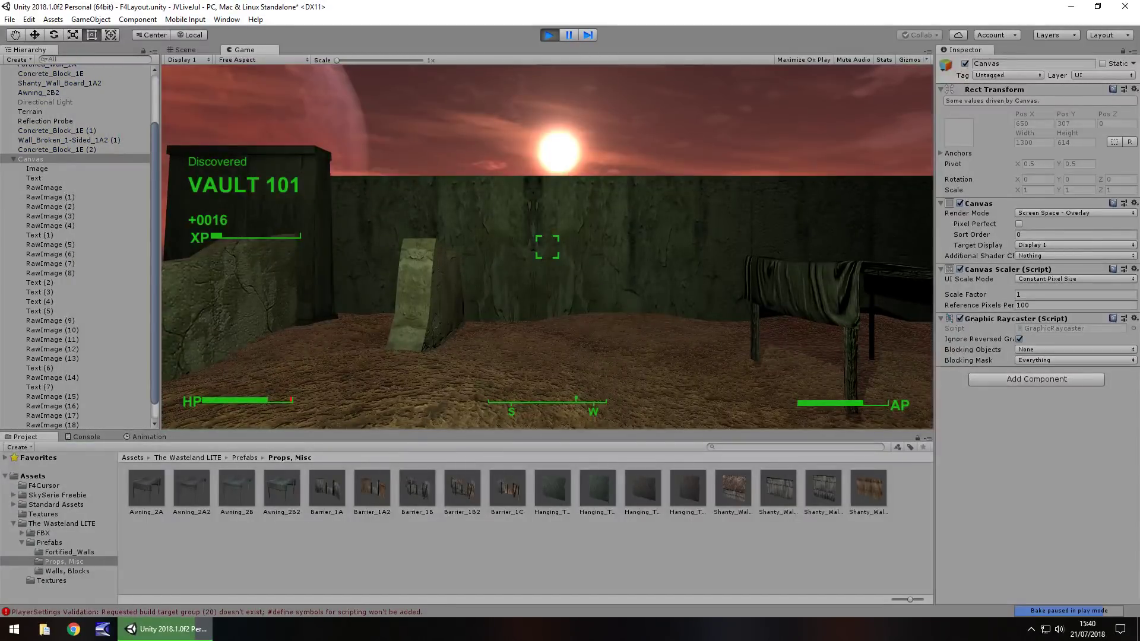
key("ctrl+p")
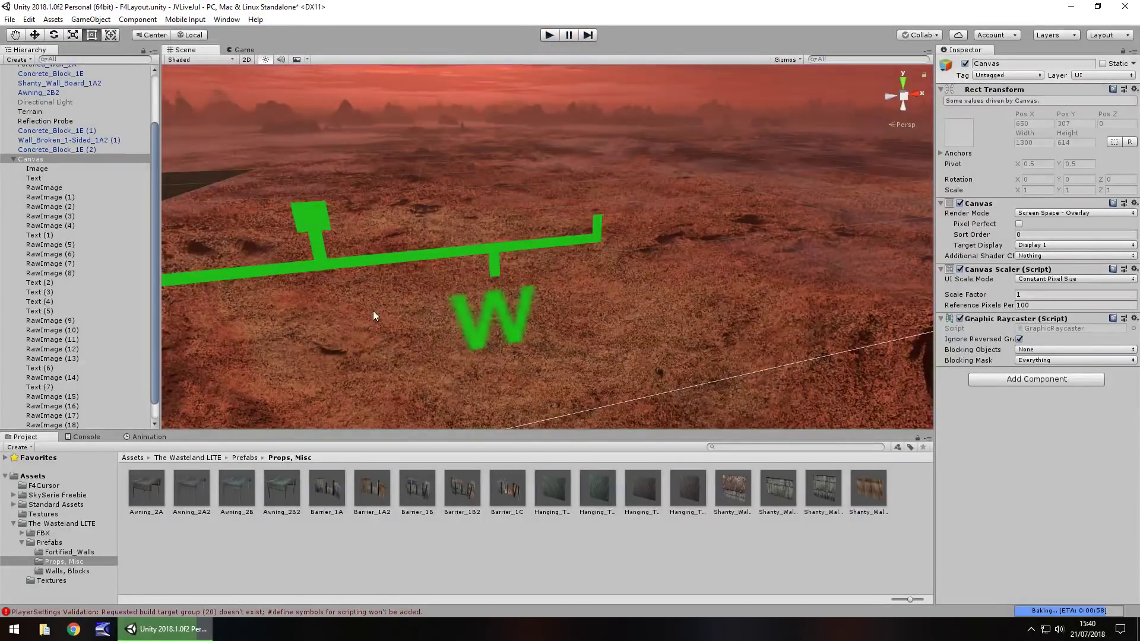
- Raise the marker's square cap above its stem, to about Y -247.6
right_click_drag(334, 255, 414, 240)
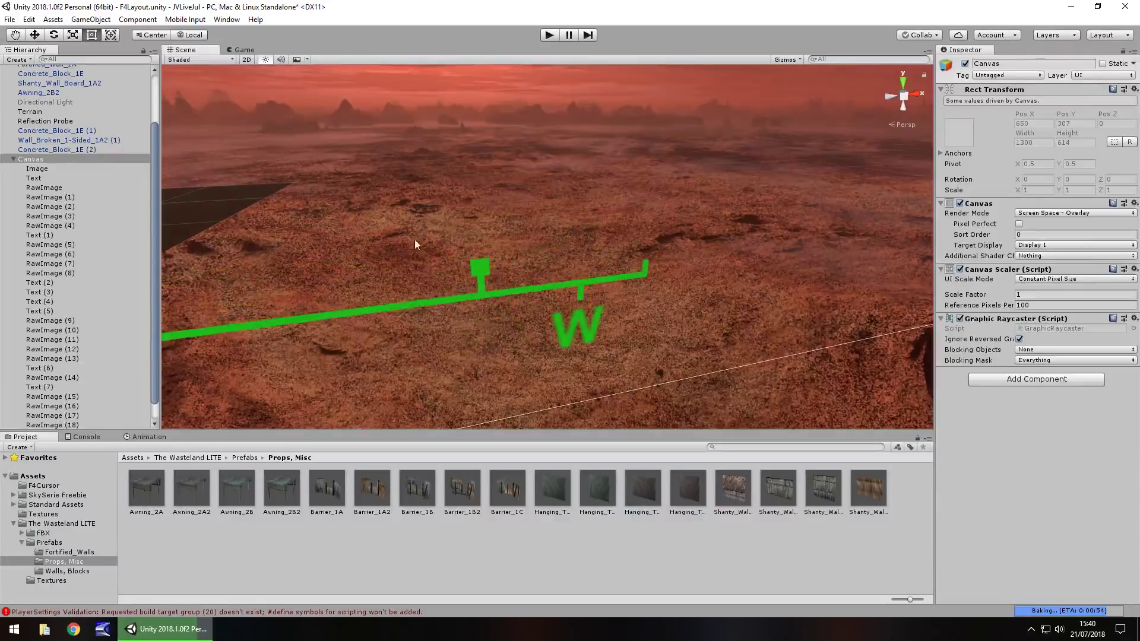
left_click(483, 266)
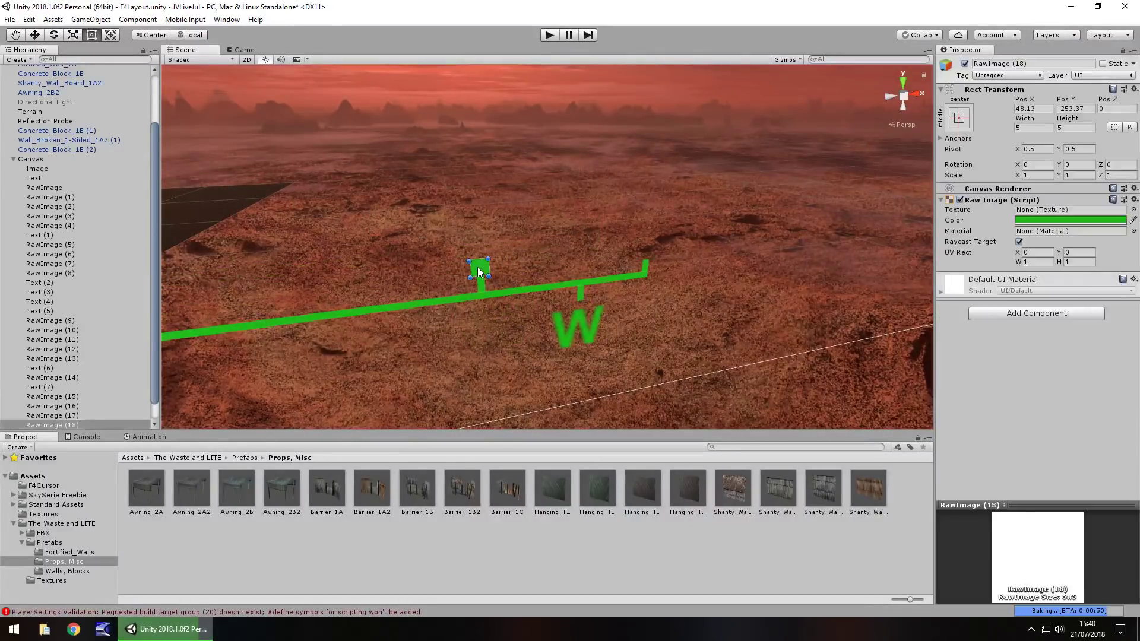
left_click_drag(487, 273, 483, 248)
- Set the marker stem's height to 10 and move it up so it stands on the compass line
left_click(481, 284)
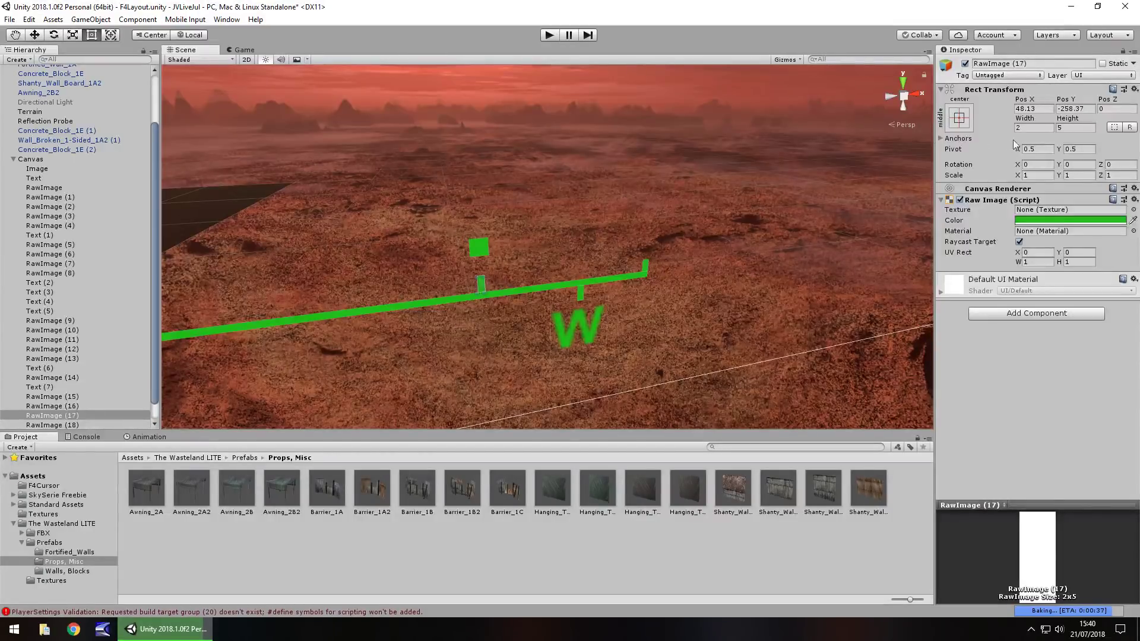
left_click(1065, 127)
type("10")
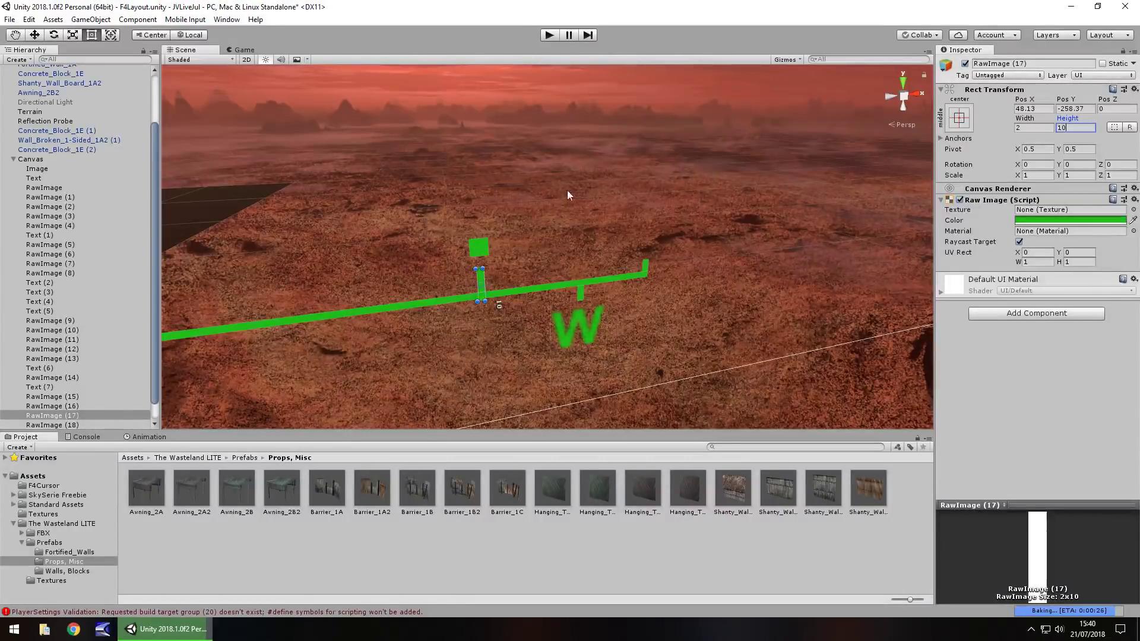
key("Return")
left_click_drag(481, 276, 481, 266)
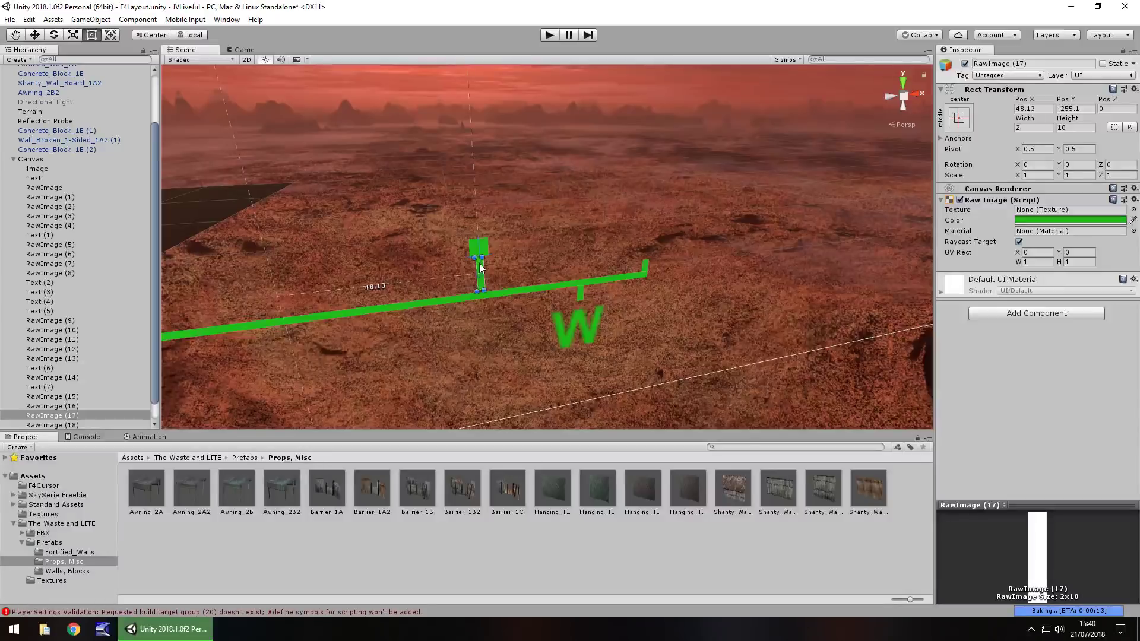
- Lower the square cap onto the stem at Y -248.37 and test-run the scene to check the taller marker
left_click(476, 243)
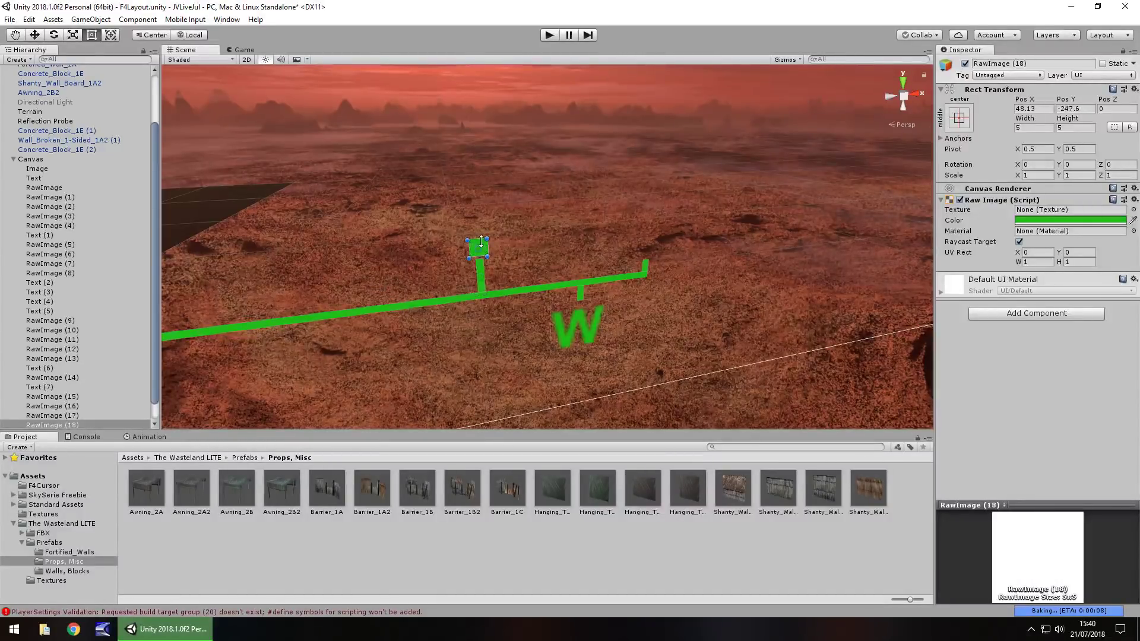
left_click_drag(483, 245, 485, 247)
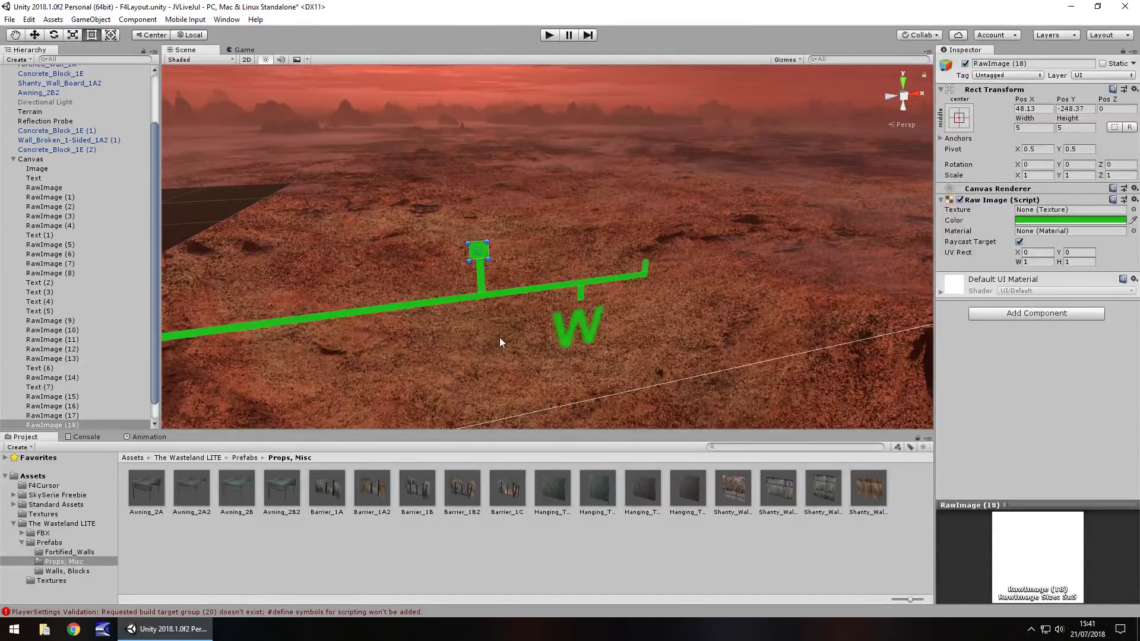
left_click(550, 36)
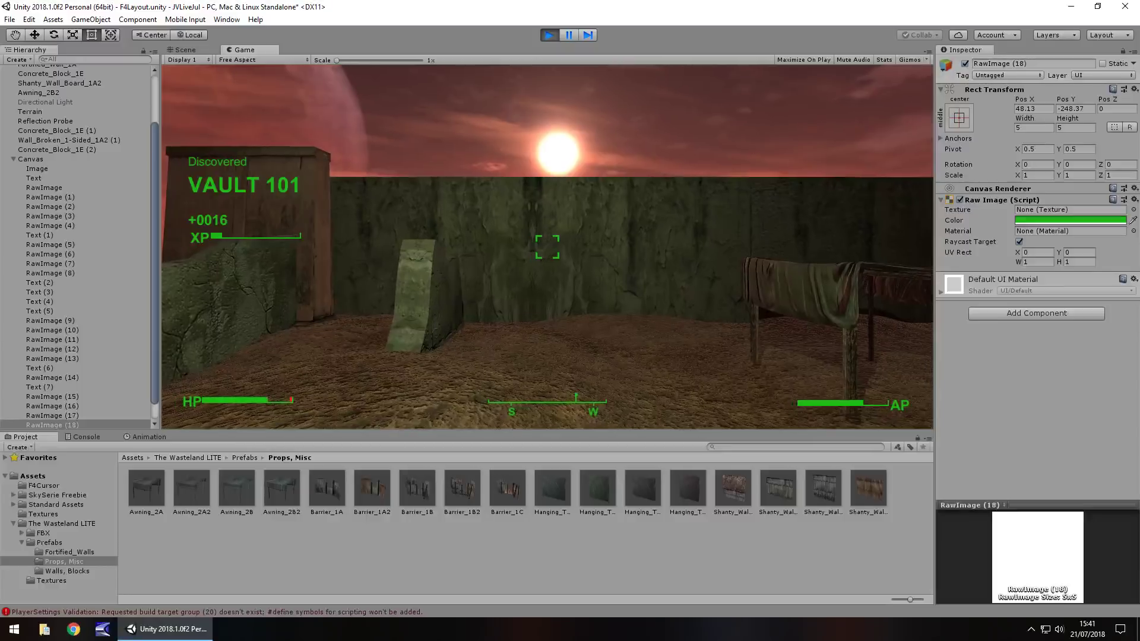
key("ctrl+p")
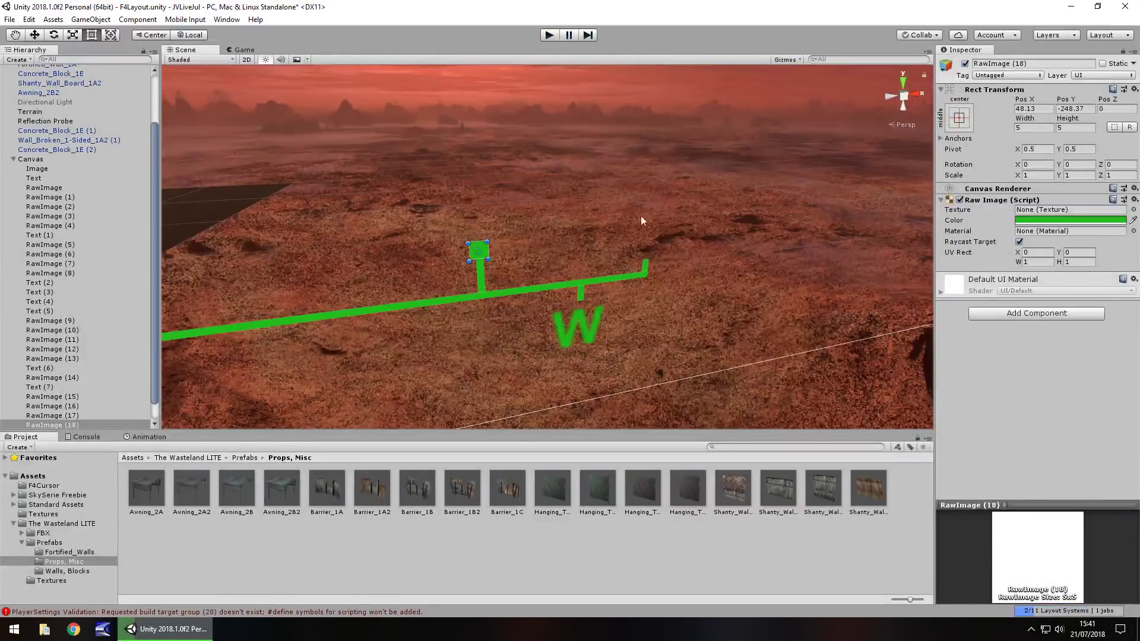
- Resize the marker's square cap to 6 by 6, seated on the stem at Y -247.87, and test-run the scene
scroll(436, 248, "up", 3)
scroll(431, 250, "up", 2)
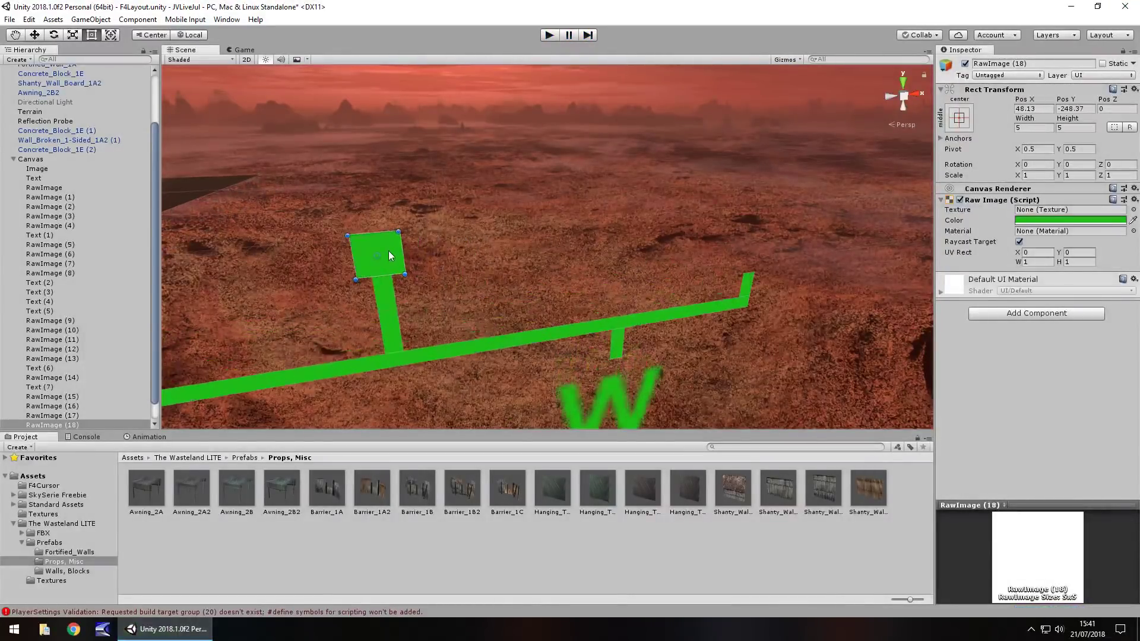
left_click(1036, 128)
type("6")
key("Tab")
type("6")
key("Return")
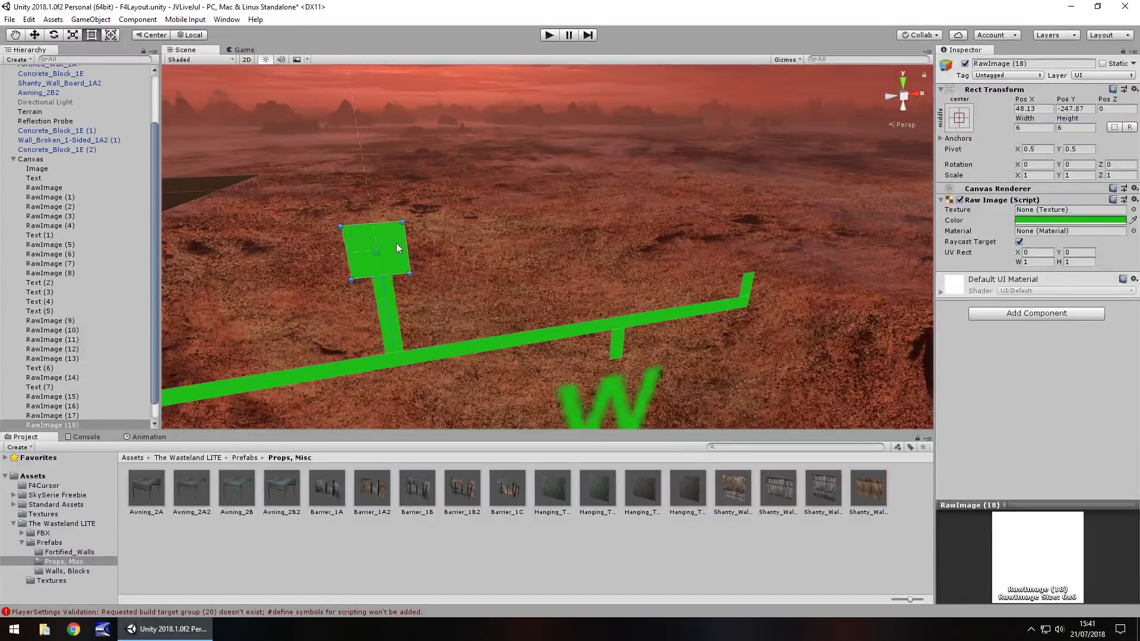
left_click(550, 35)
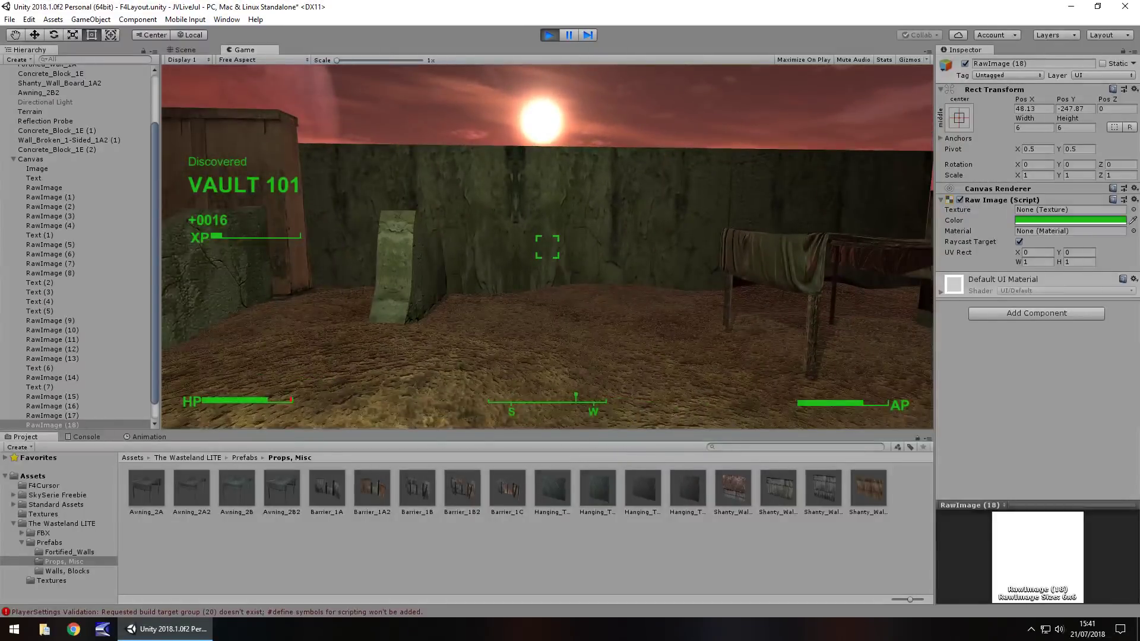
key("ctrl+p")
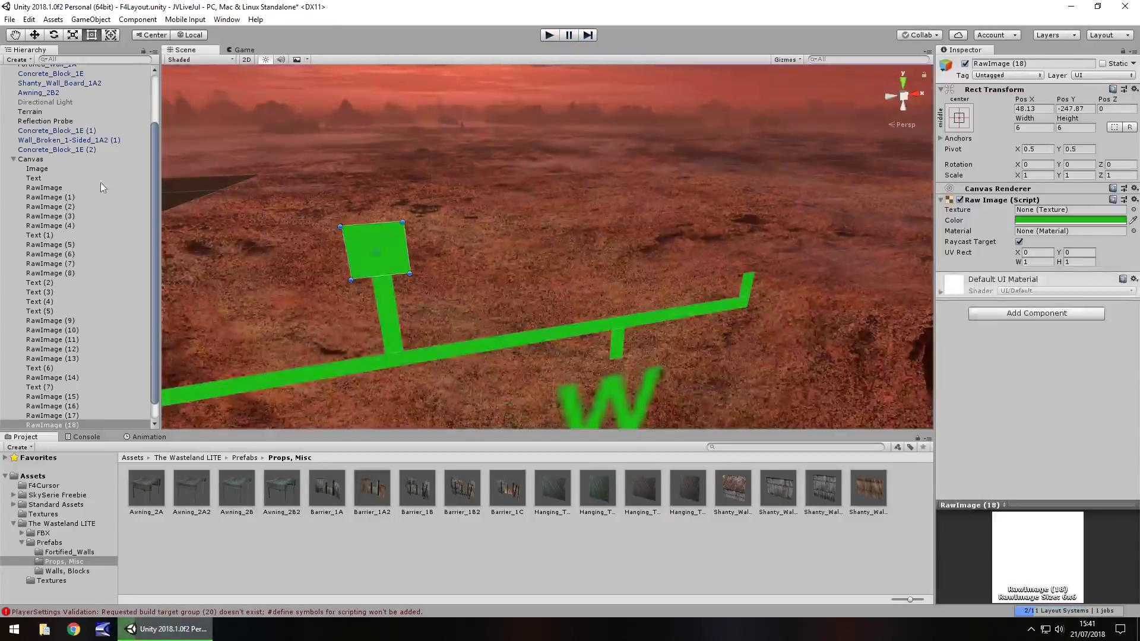
- Set the crosshair image's width and height to 30 and test-run the scene to check its size
double_click(35, 169)
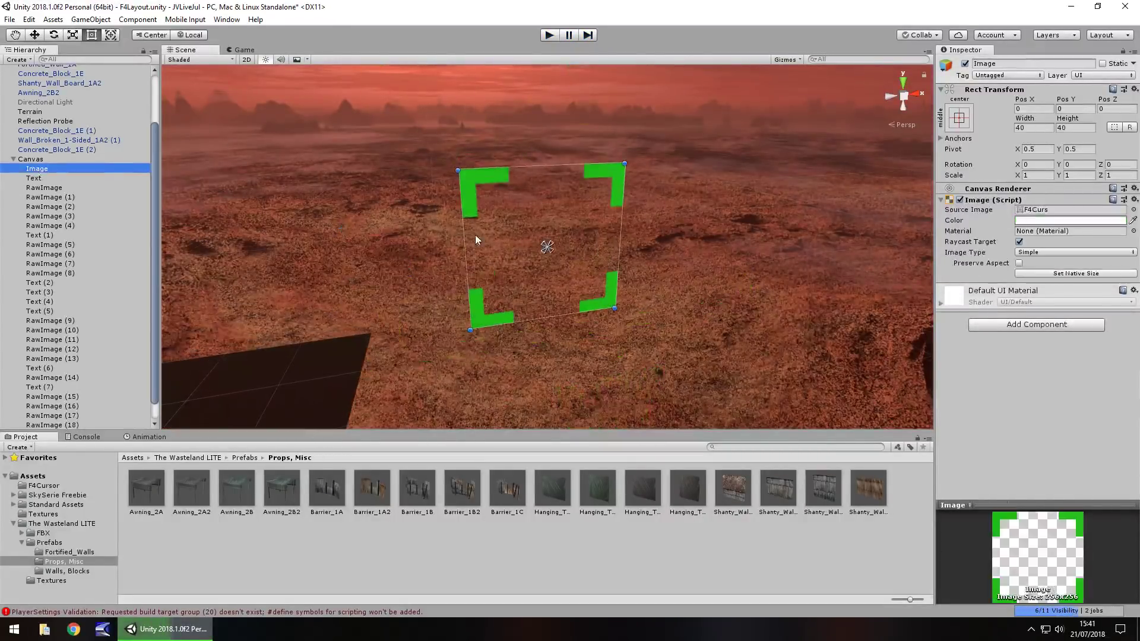
left_click(1041, 127)
type("30")
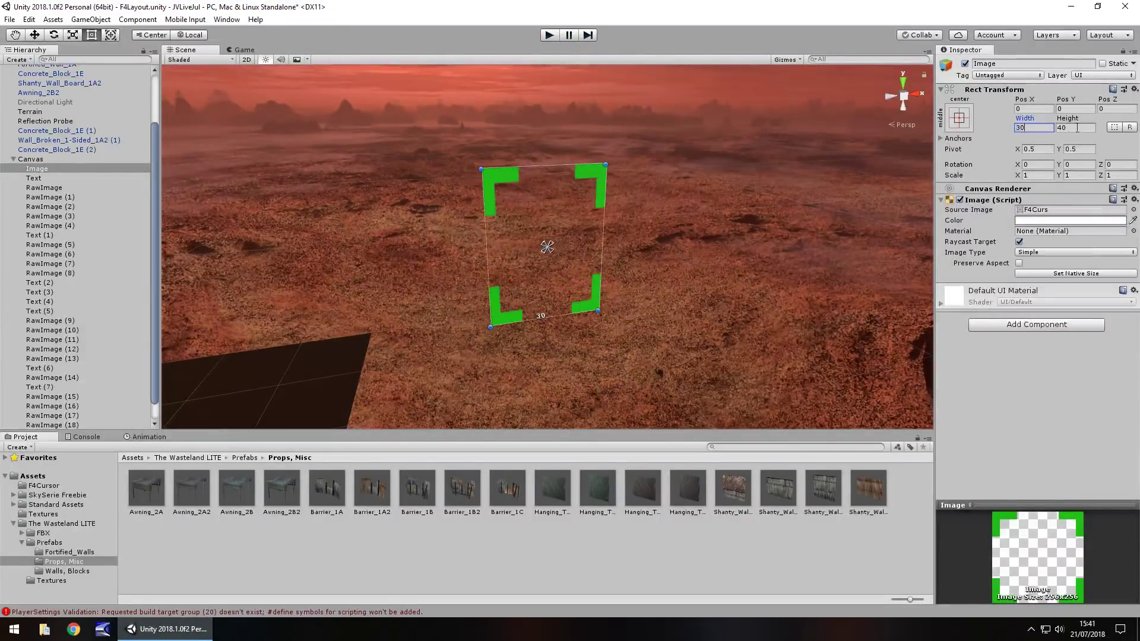
key("Tab")
type("30")
left_click(555, 38)
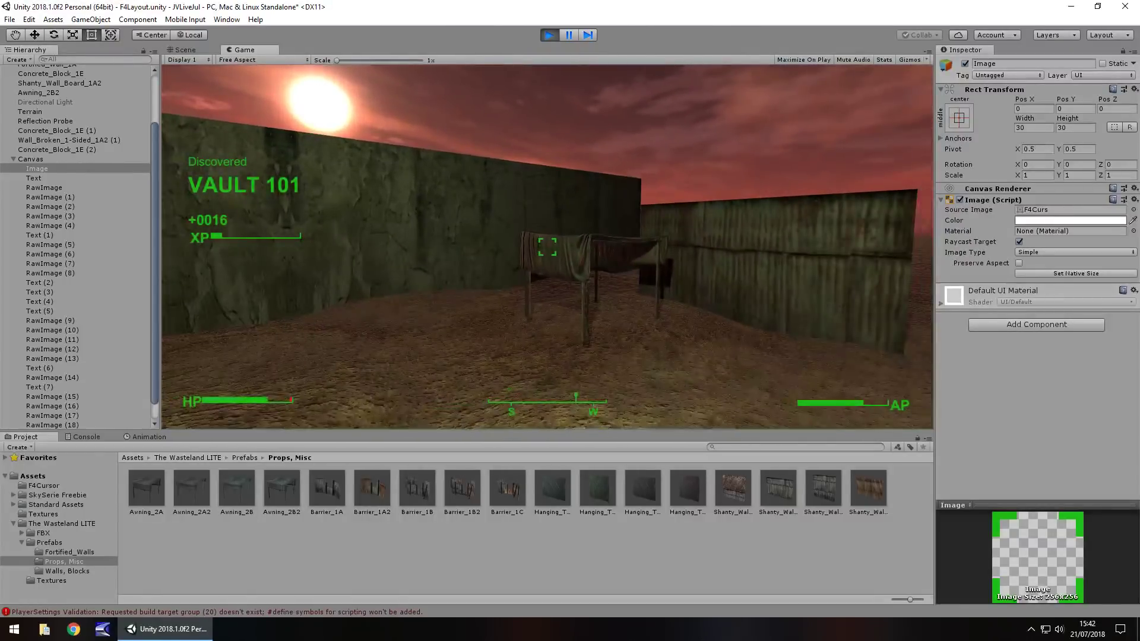
key("ctrl+p")
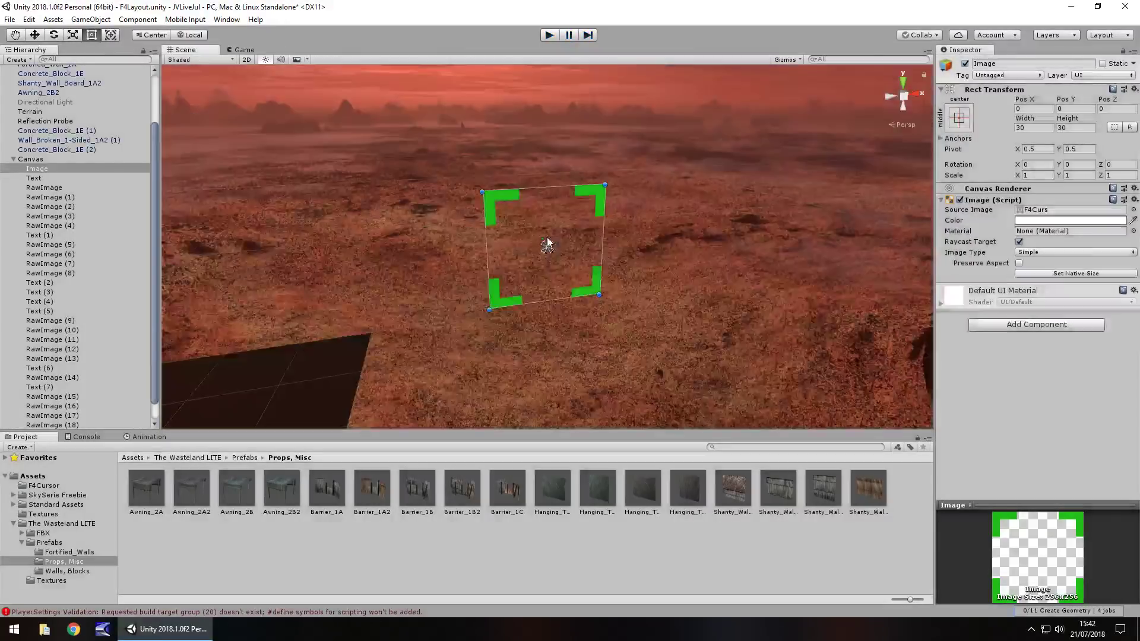
- Move the HP text slightly away from the start of its bar, to X 49
left_click(536, 246)
key("f")
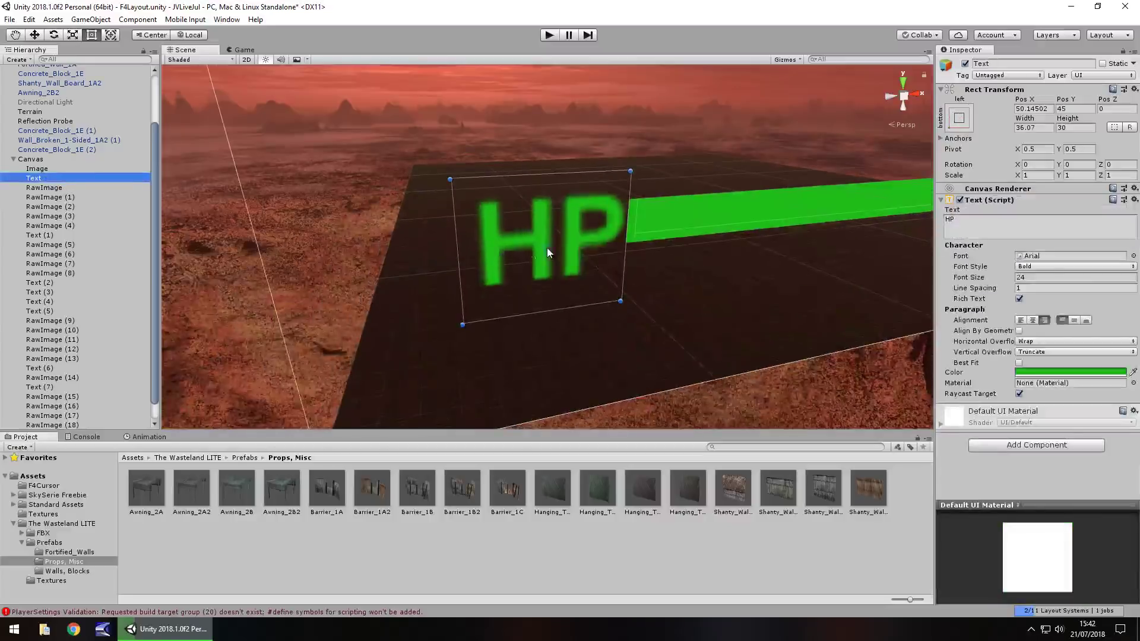
left_click_drag(562, 237, 555, 238)
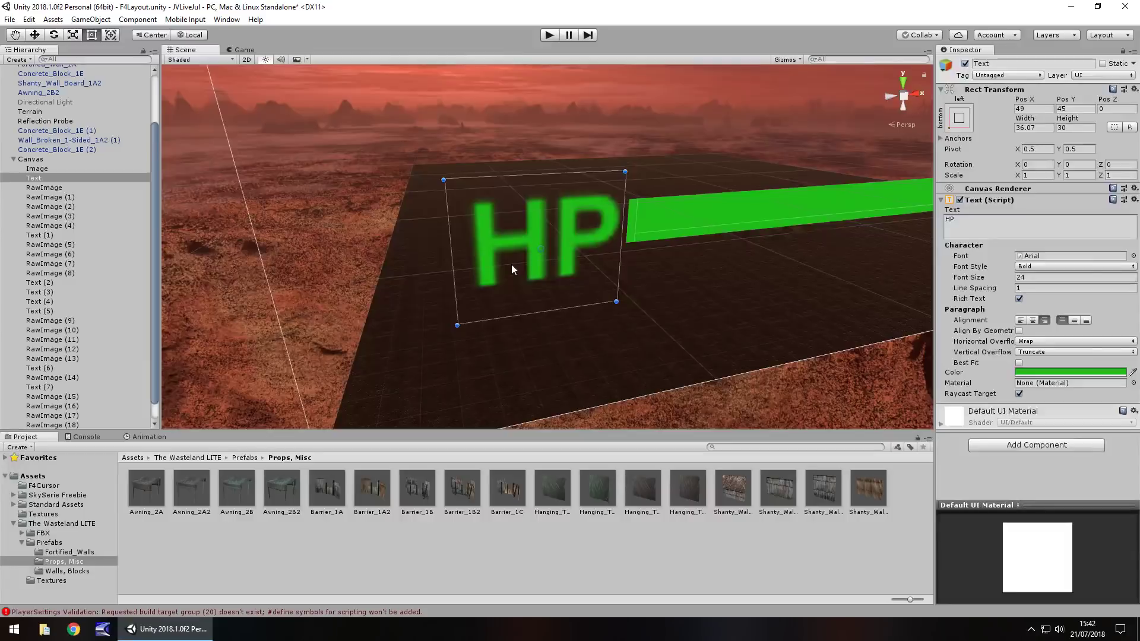
- Duplicate the marker's square cap and place the copy above the compass line near the S, at about X -36.7, Y -255.87
scroll(737, 261, "down", 6)
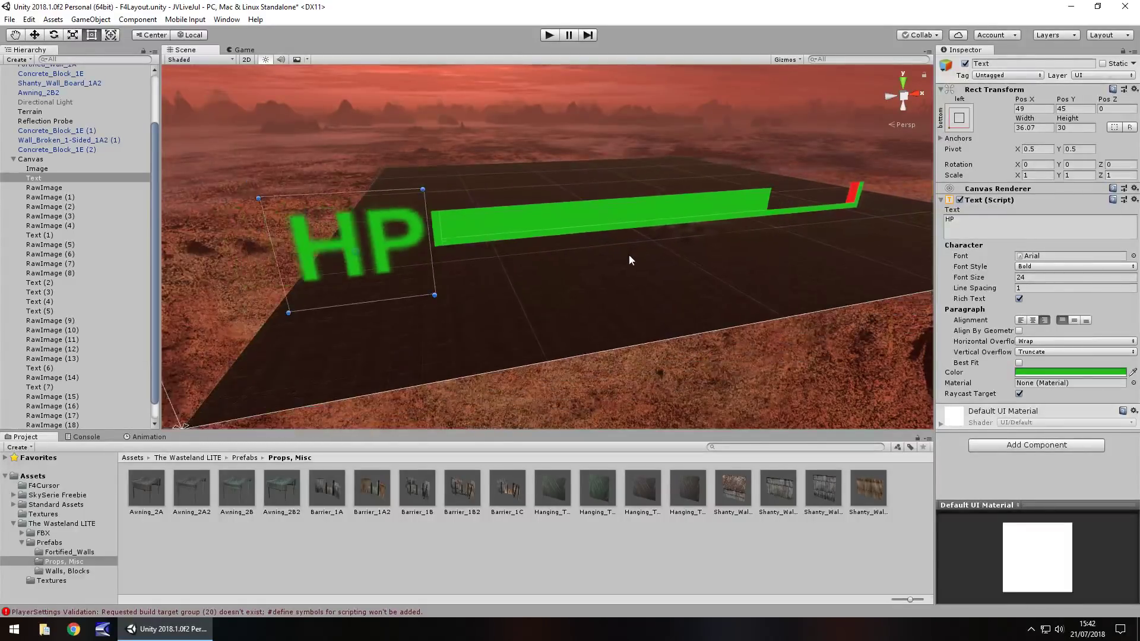
mouse_move(611, 249)
middle_mouse_down()
mouse_move(705, 329)
mouse_move(611, 266)
middle_mouse_up()
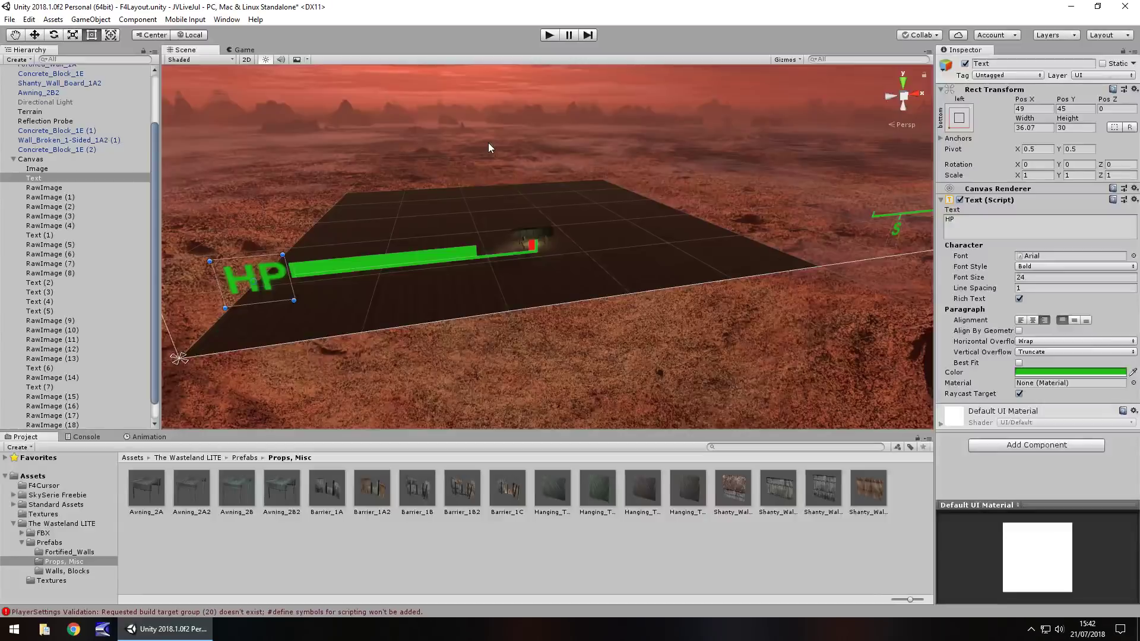
scroll(660, 178, "down", 5)
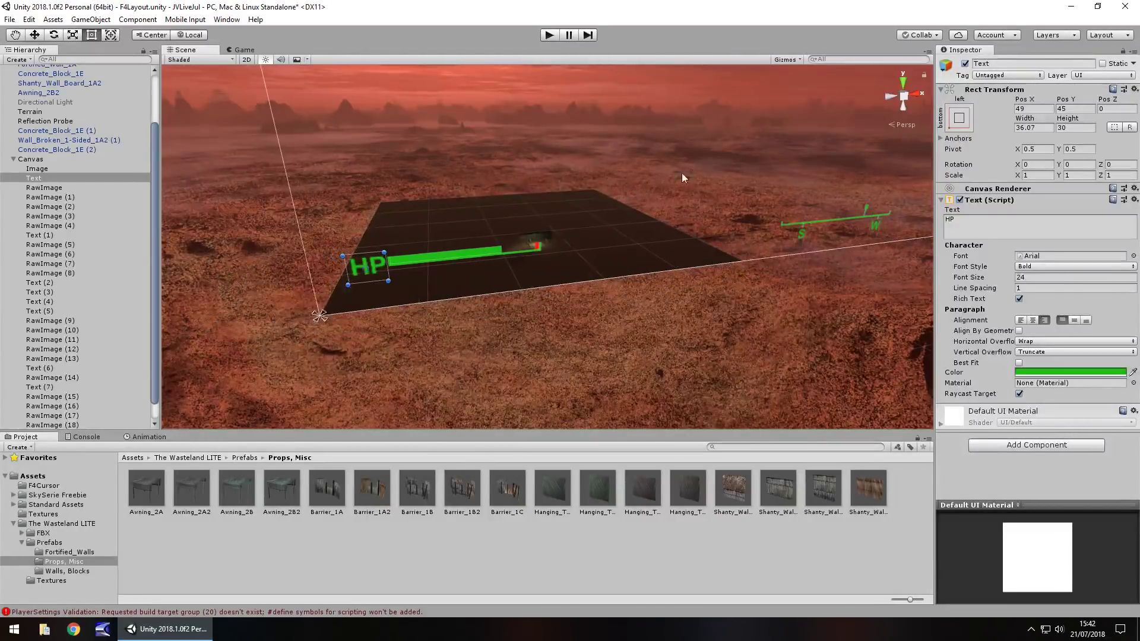
middle_click_drag(682, 168, 565, 204)
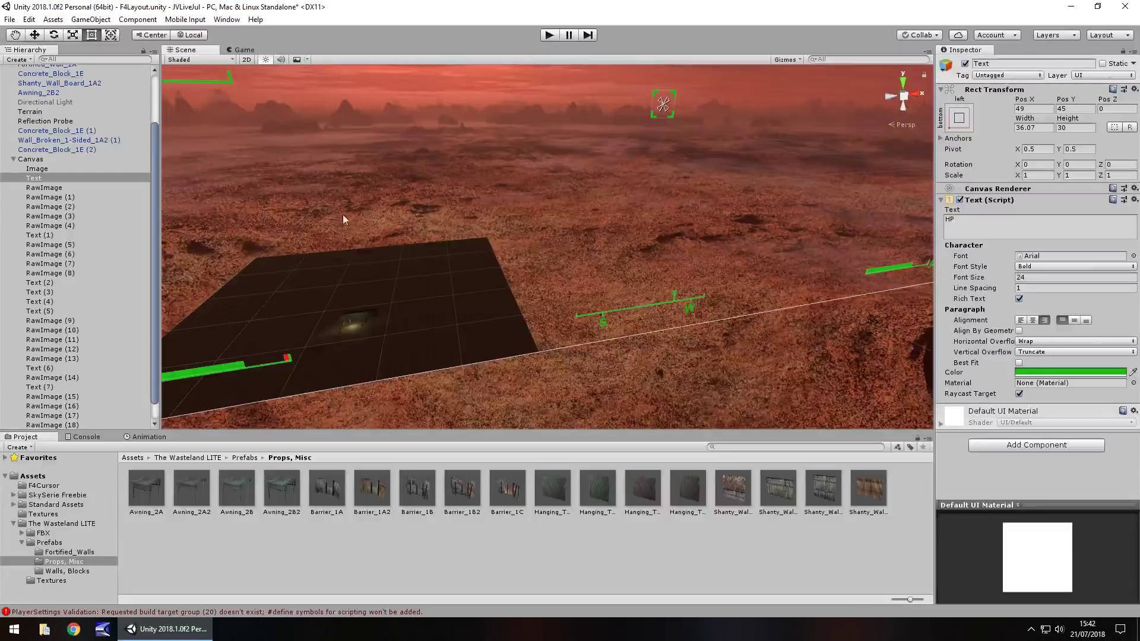
scroll(652, 301, "up", 5)
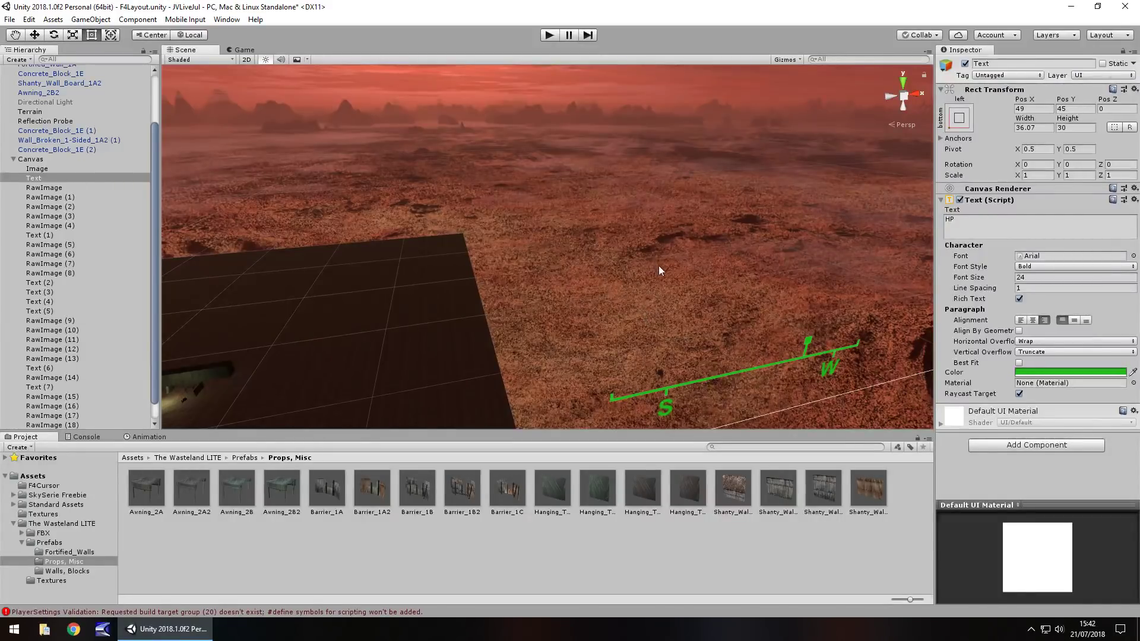
middle_click_drag(668, 325, 520, 245)
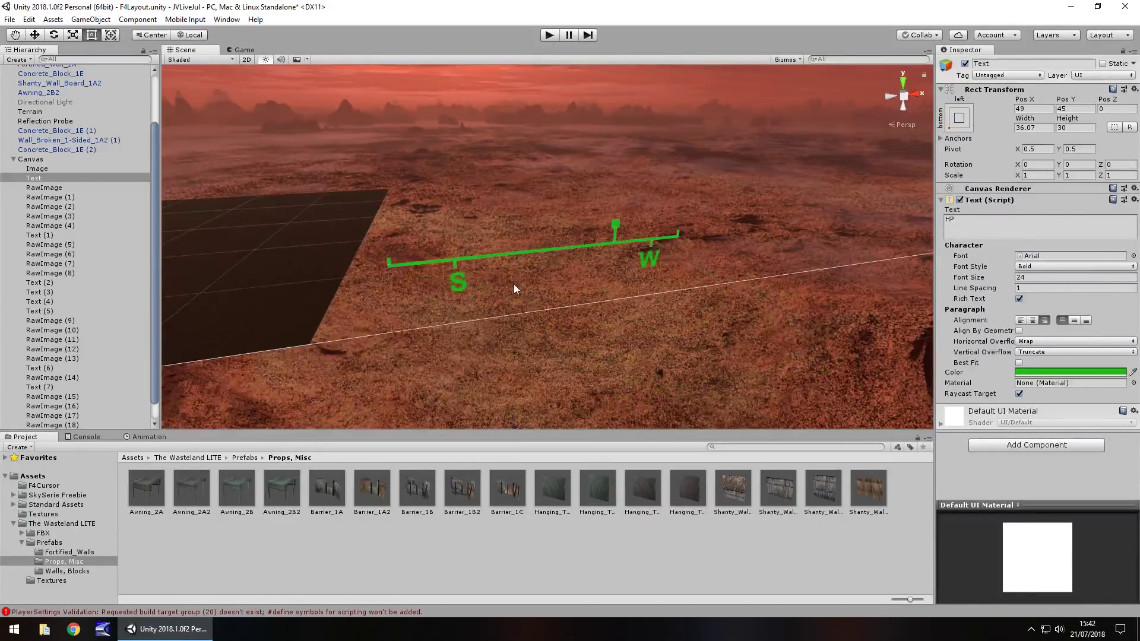
scroll(514, 289, "up", 4)
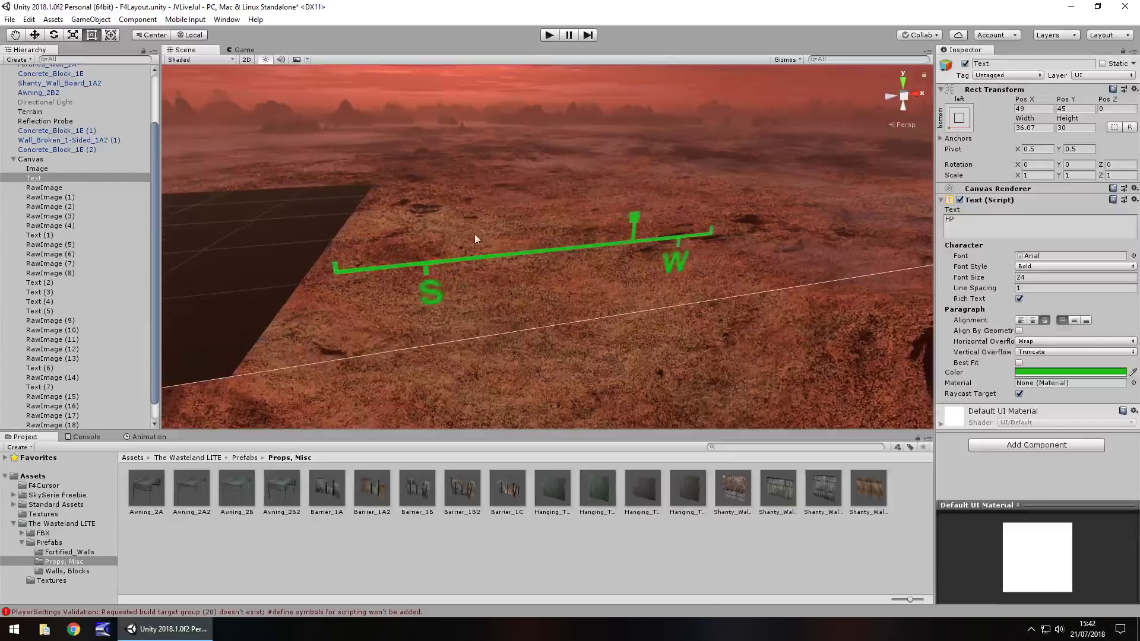
scroll(478, 236, "up", 3)
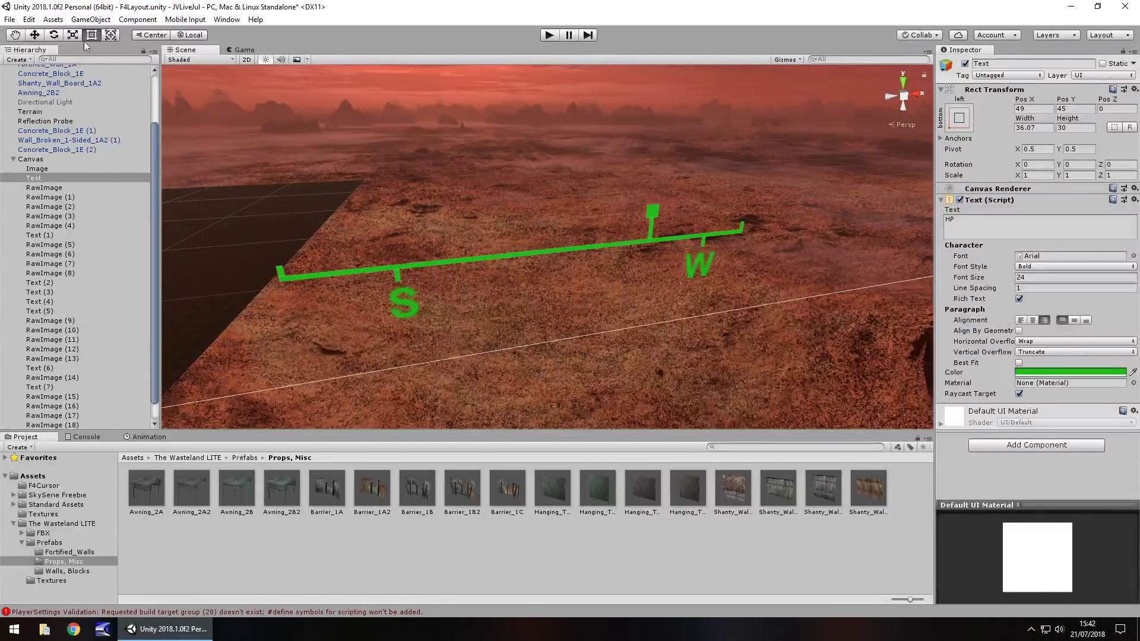
left_click(647, 215)
key("ctrl+d")
left_click_drag(650, 212, 457, 247)
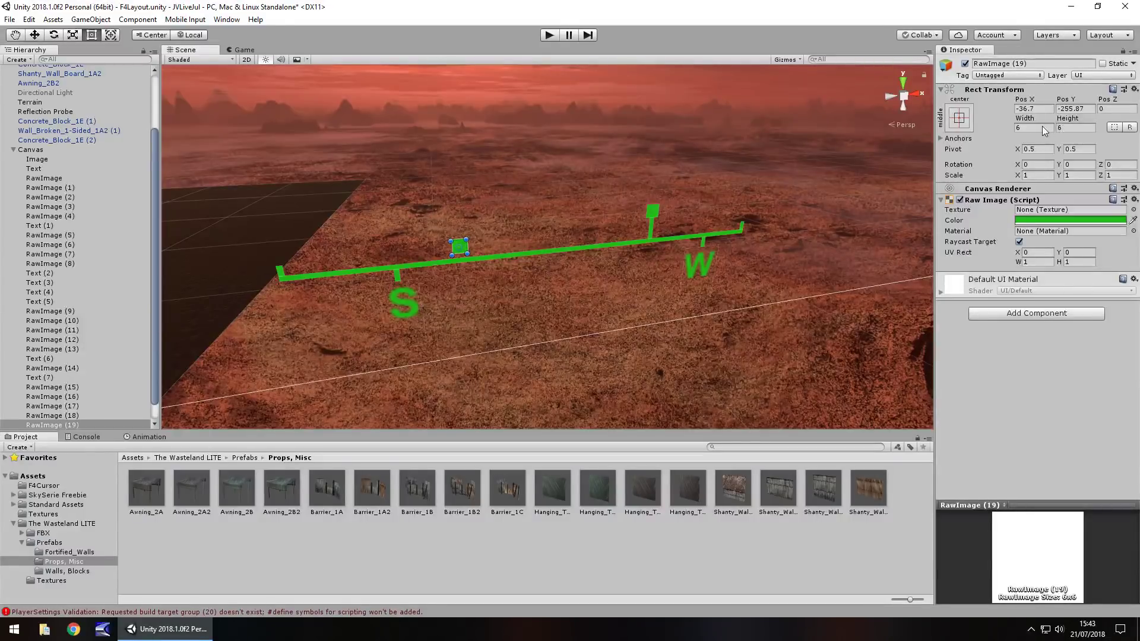
- Reshape the copied square into a thin dash 10 wide and 1 high, lowered to about X -36.46, Y -258.63
left_click(1071, 131)
key("BackSpace")
type("2")
key("BackSpace")
type("1")
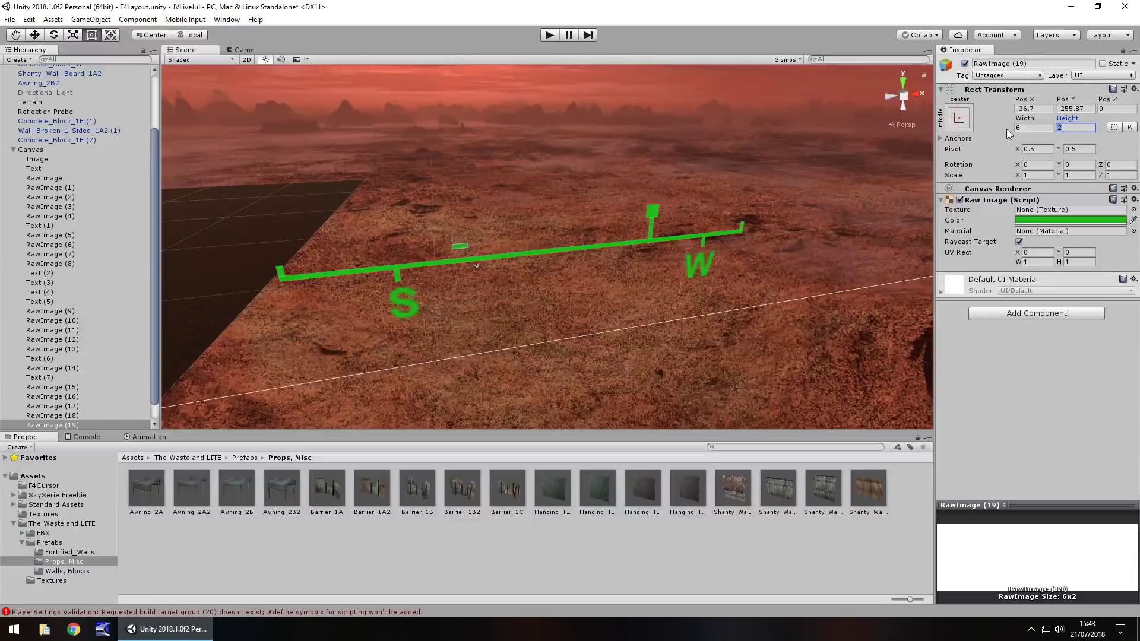
double_click(52, 425)
scroll(534, 277, "down", 4)
left_click_drag(564, 244, 570, 308)
type("10")
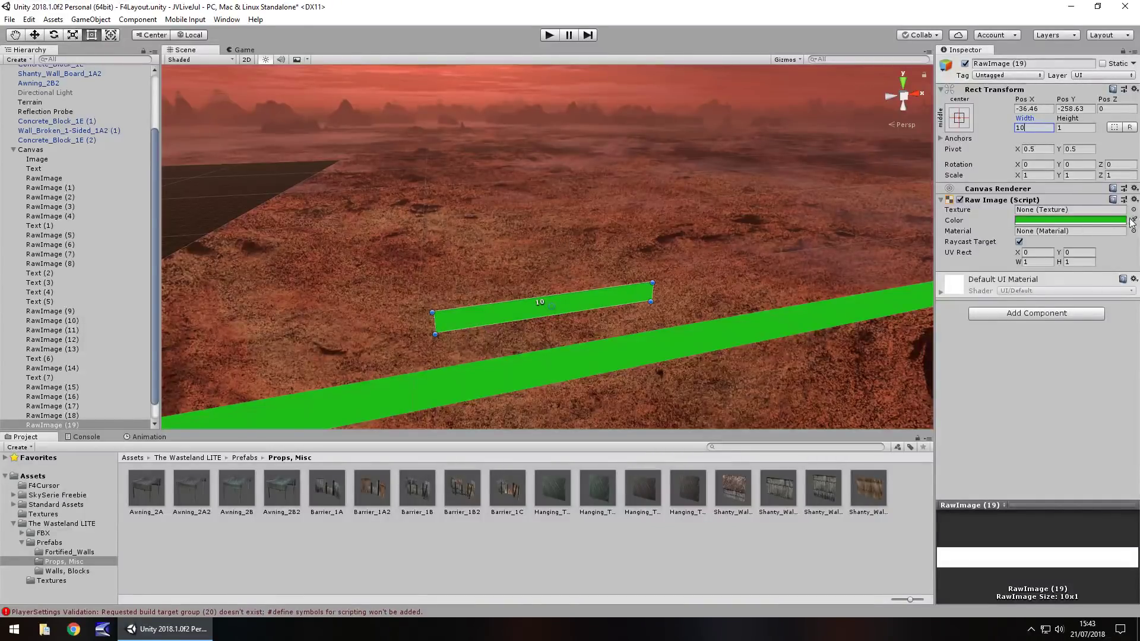
- Darken the dash's colour to a very dark green, about hex 082E06
left_click(1125, 221)
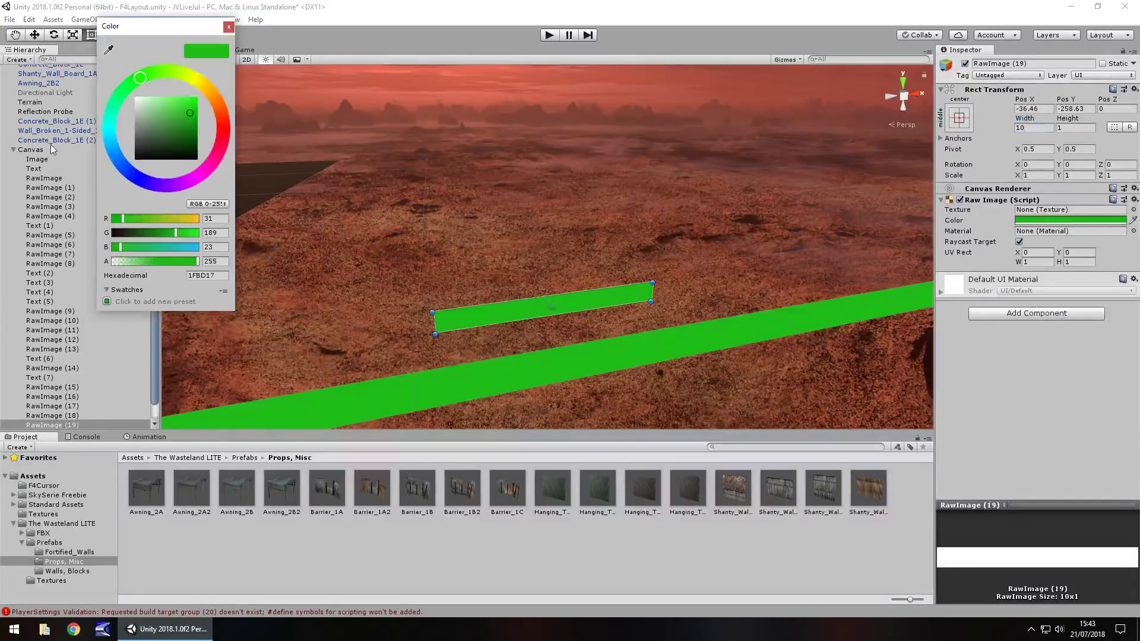
left_click_drag(187, 131, 190, 150)
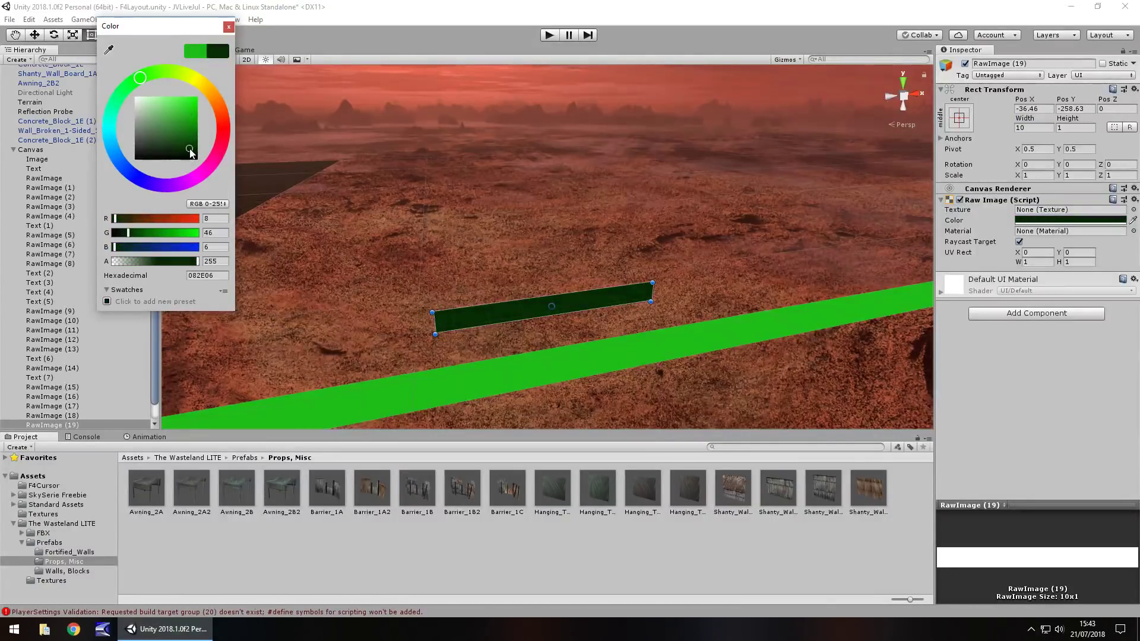
left_click(229, 27)
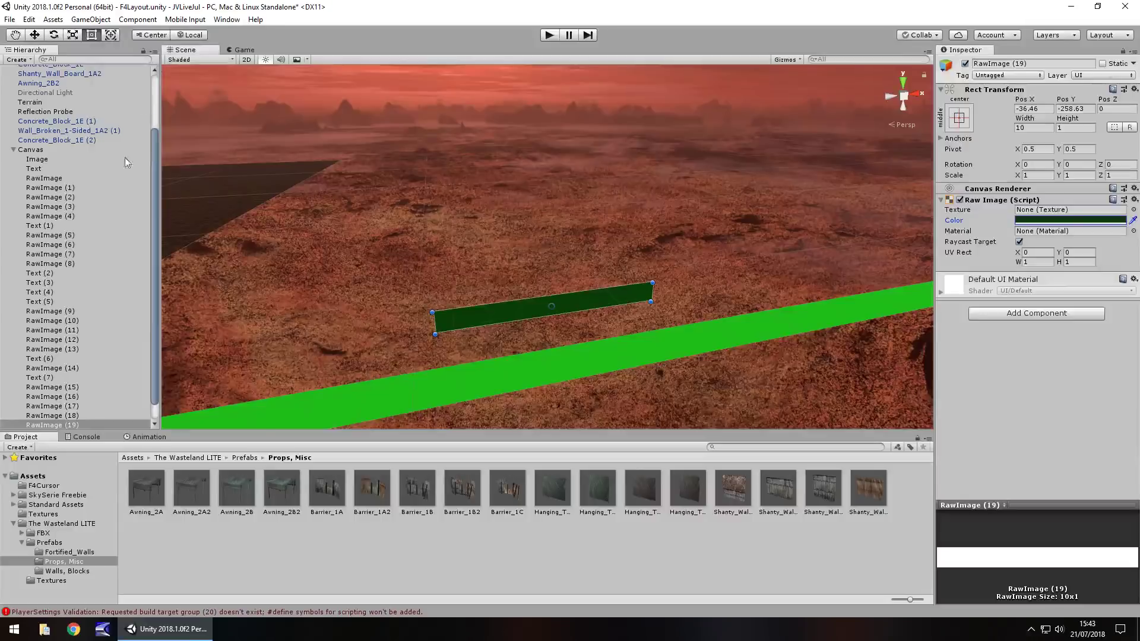
- Duplicate the dark green dash and shrink the copy to a 1 by 1 square above its left end, at X -40.96, Y -257.63
left_click(74, 426)
key("ctrl+d")
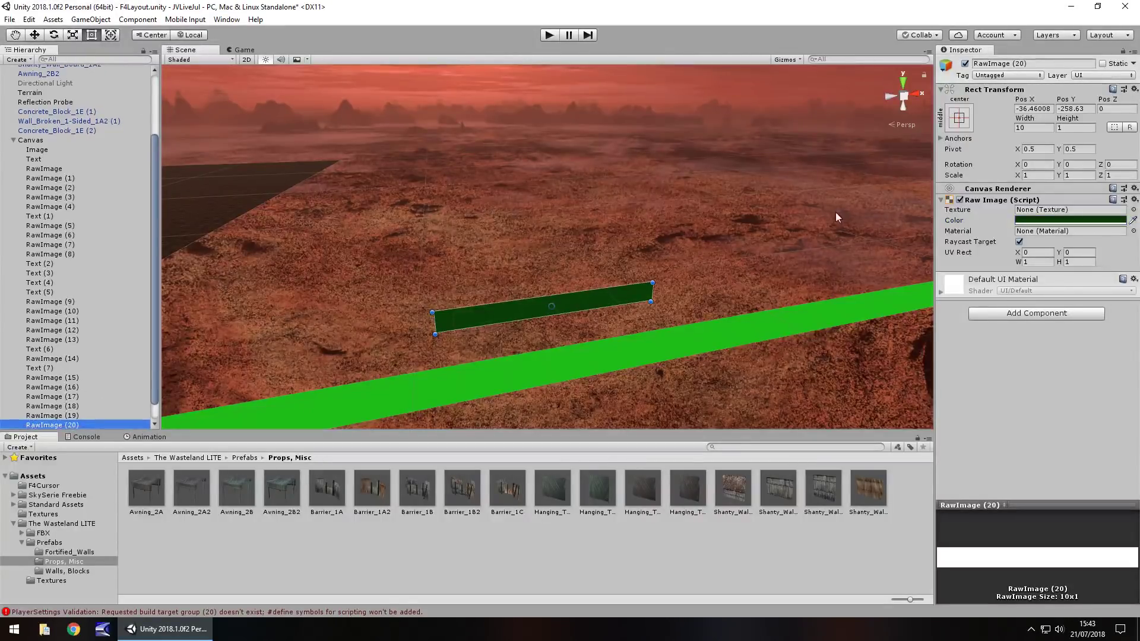
left_click_drag(455, 314, 458, 287)
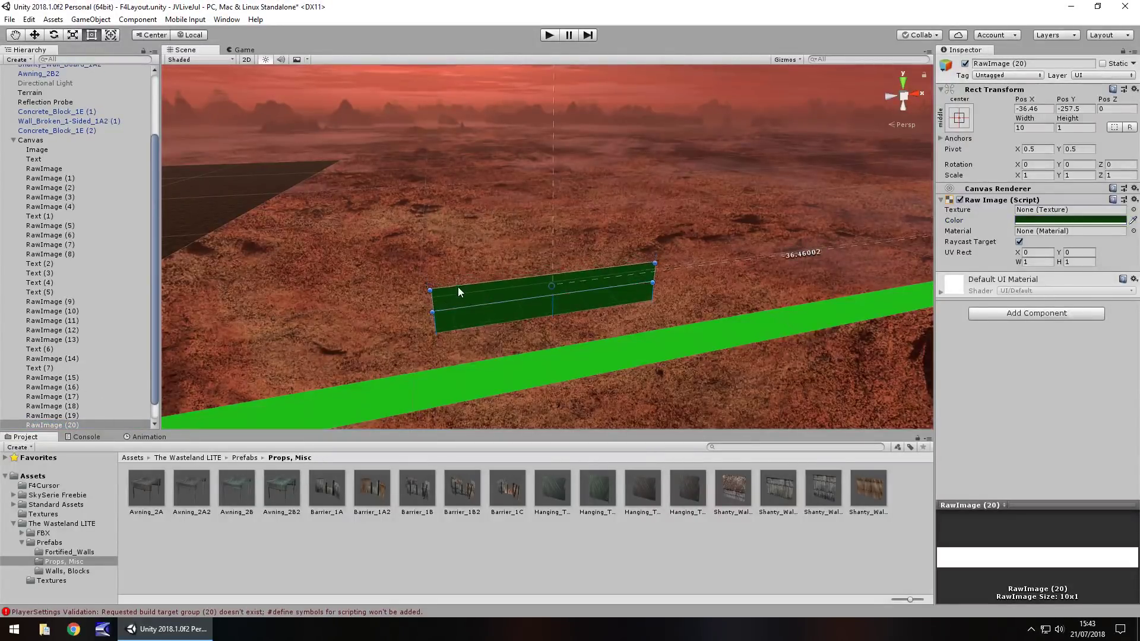
left_click_drag(653, 271, 446, 287)
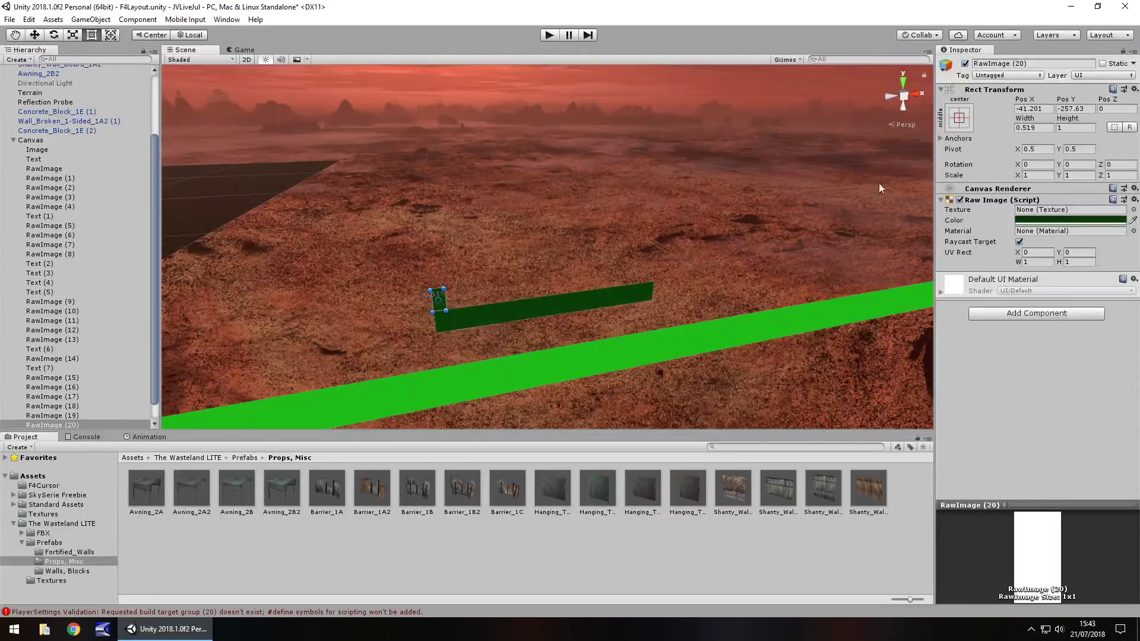
left_click(1030, 128)
type("1")
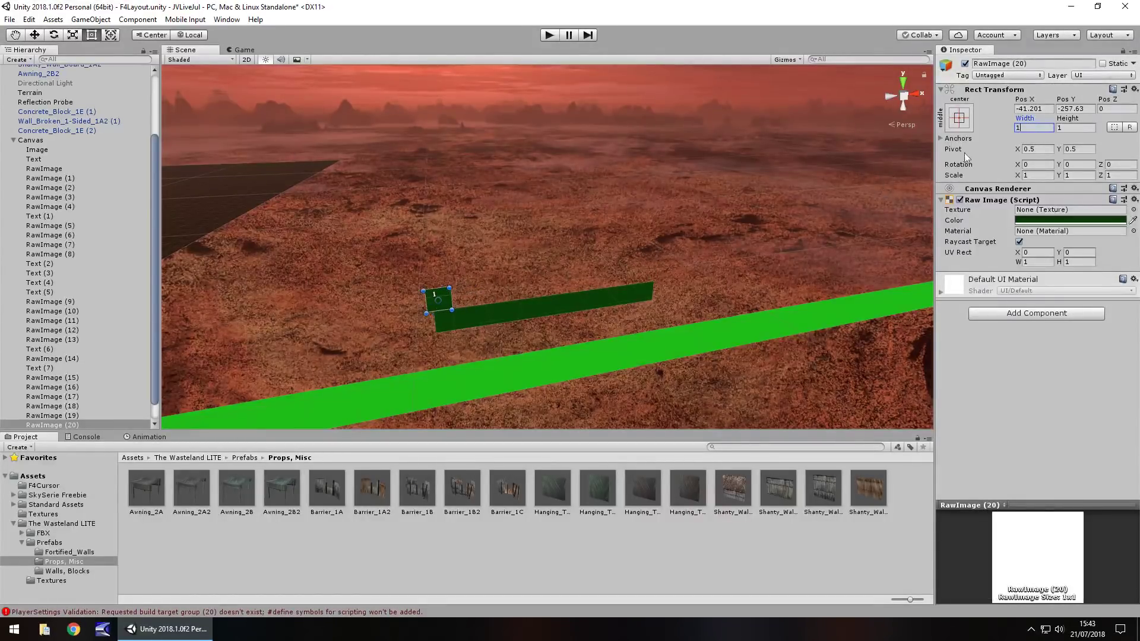
left_click_drag(449, 302, 456, 301)
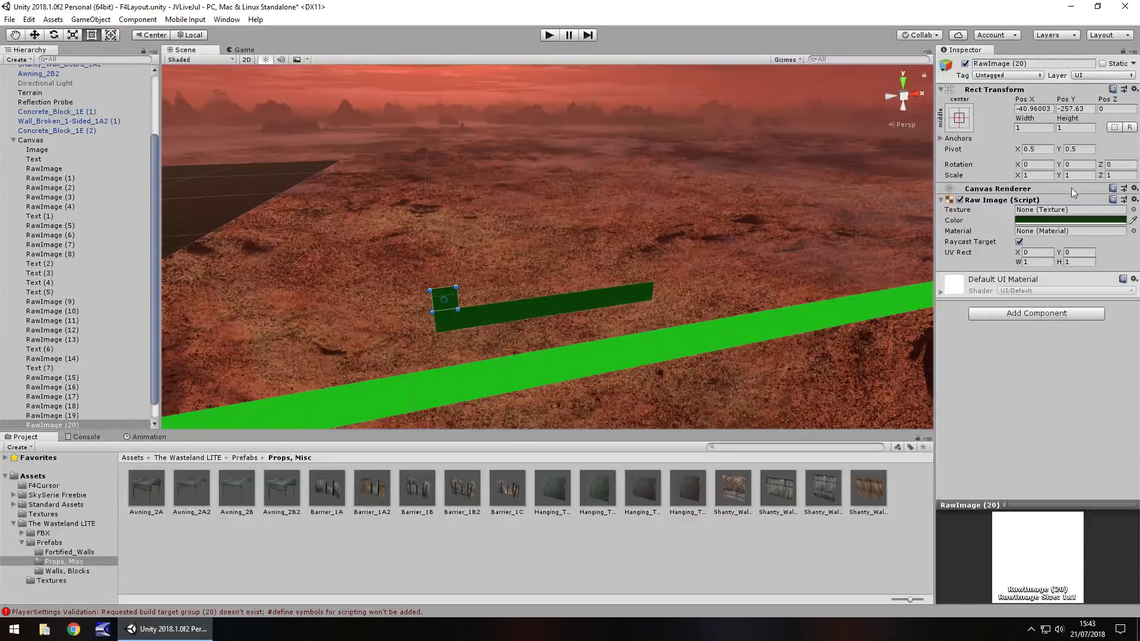
- Stretch the square into an upright 1 wide and 5 high at Y -255.63, and place a duplicate at the dash's right end, X -31.96
double_click(1035, 129)
type("5")
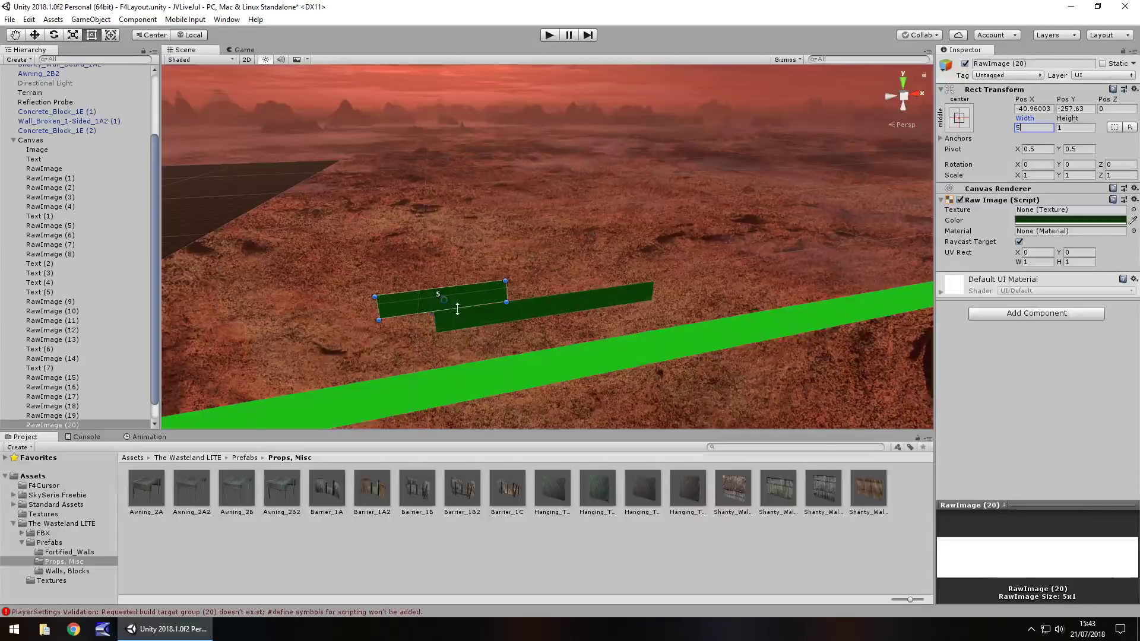
key("BackSpace")
type("1")
key("Tab")
type("5")
left_click_drag(440, 265, 653, 200)
key("ctrl+d")
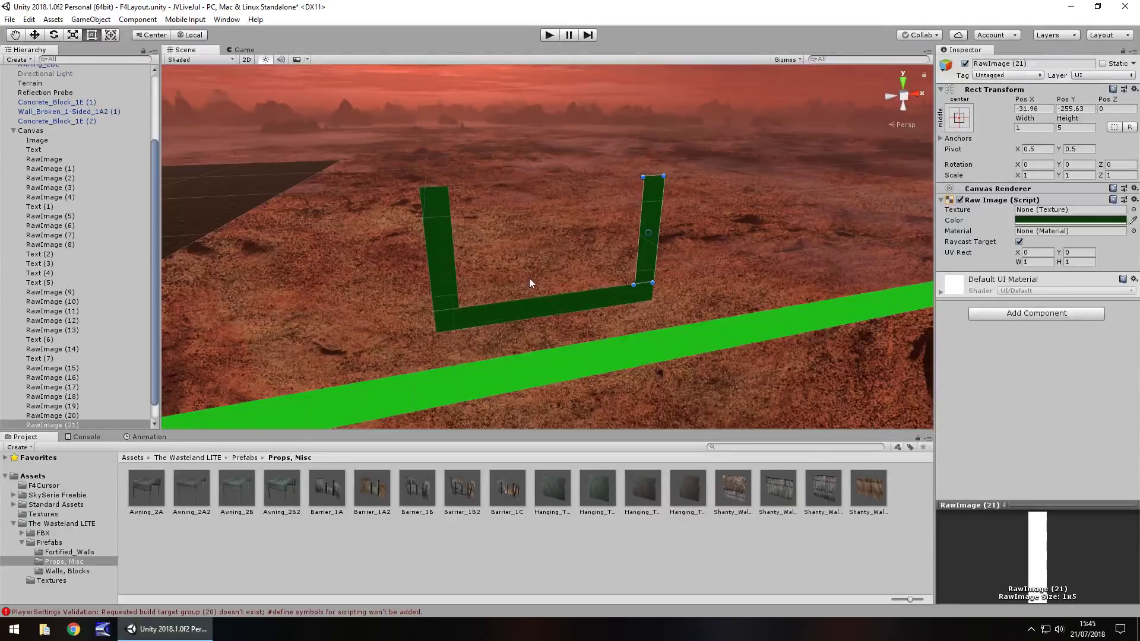
- Duplicate the left upright, rotate the copy 45 degrees about Z and set it on the right upright's top, at X -33.58, Y -251.76
right_click_drag(583, 257, 504, 173)
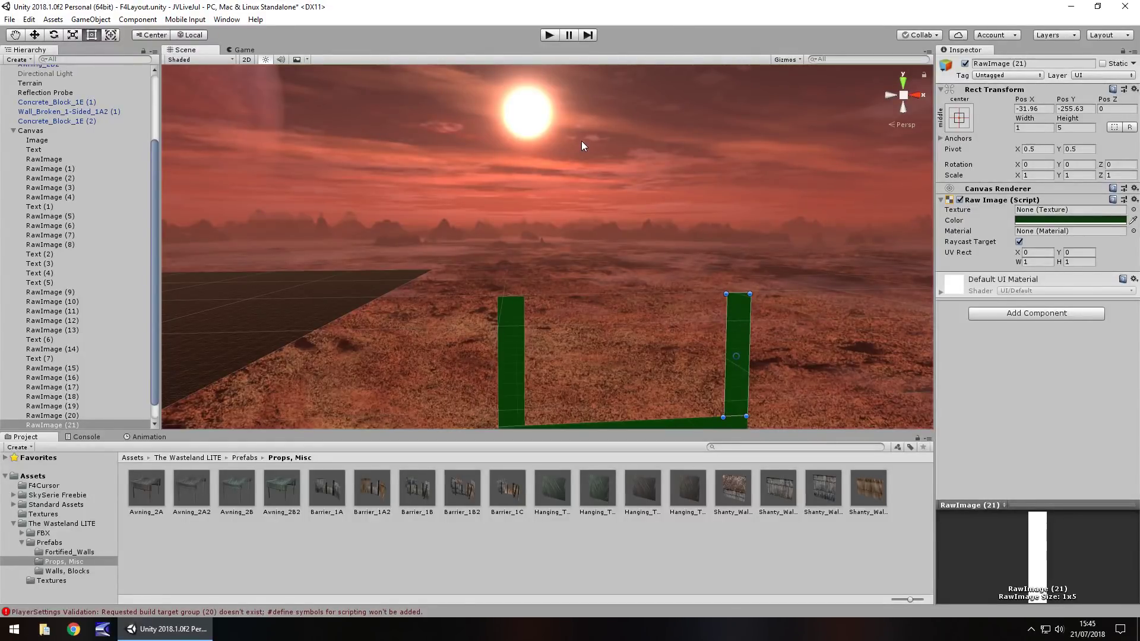
right_click_drag(542, 191, 579, 194)
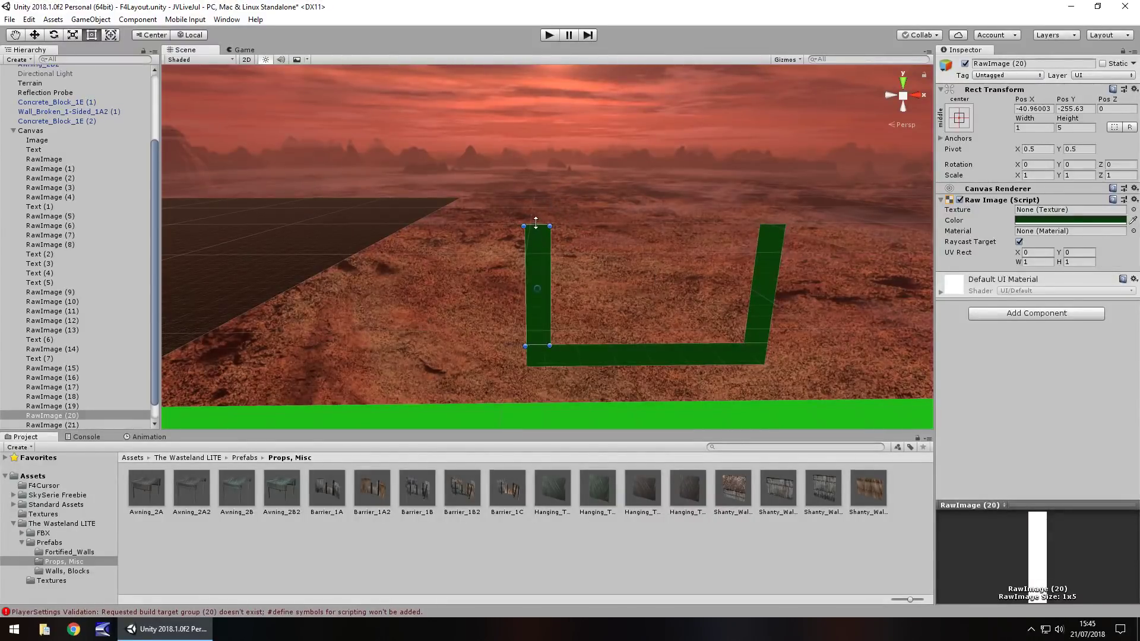
left_click(539, 264)
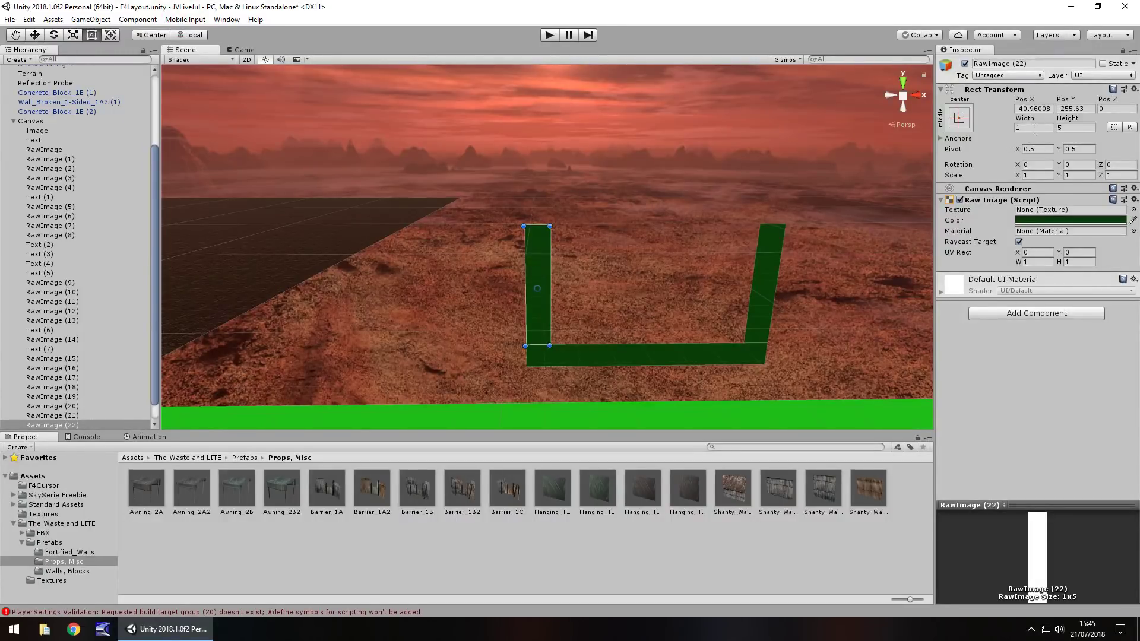
left_click(1026, 165)
left_click(1036, 165)
type("45")
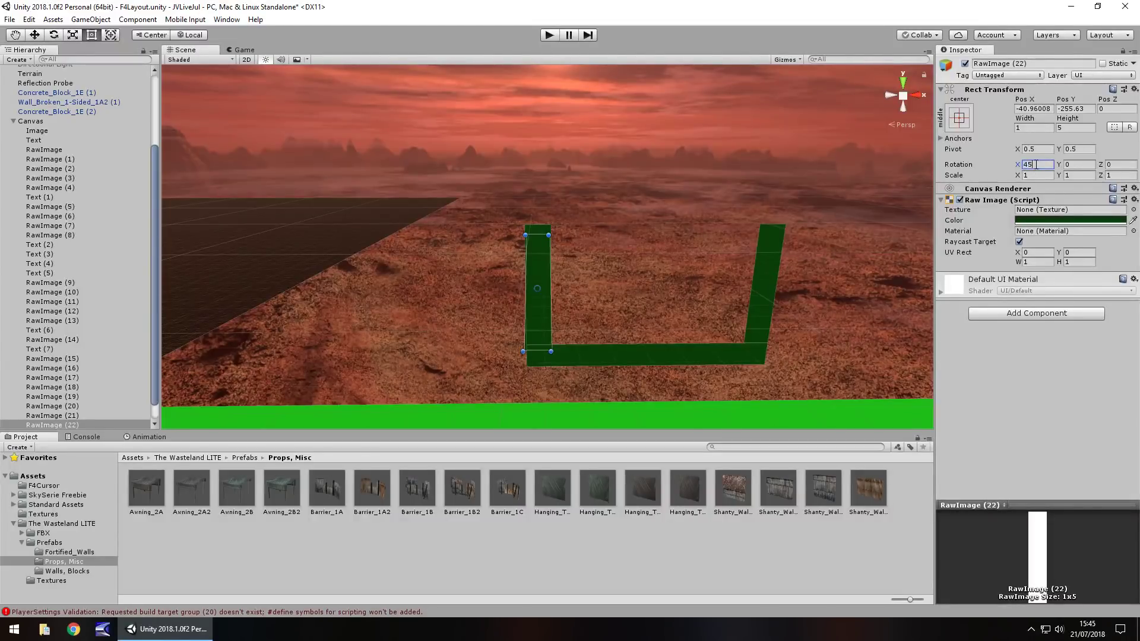
key("Escape")
left_click(1100, 164)
type("45")
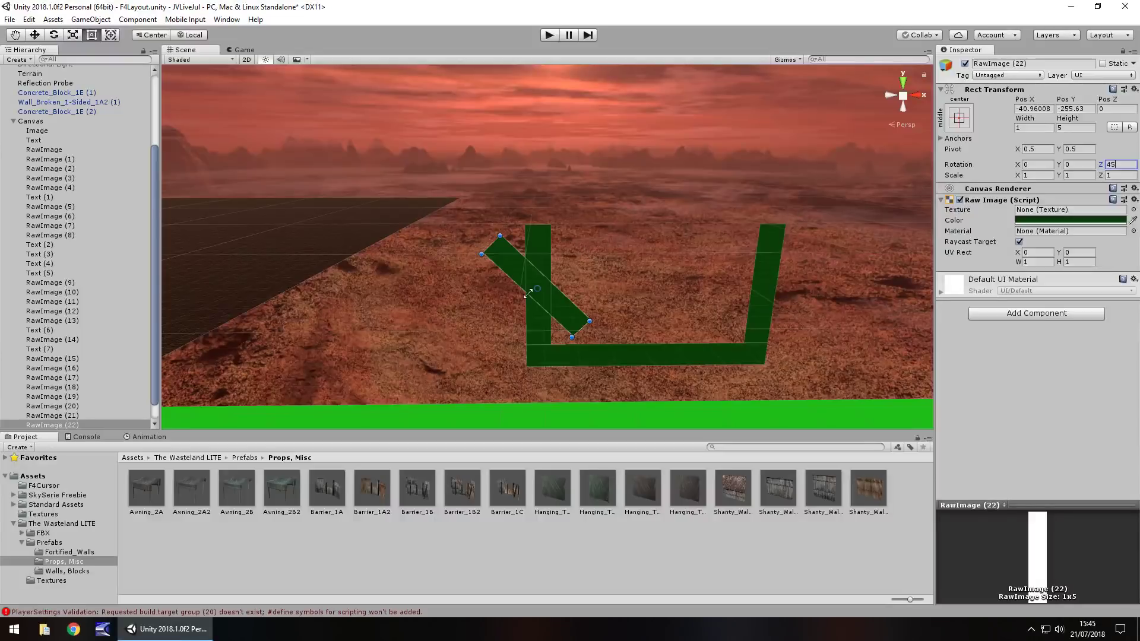
left_click_drag(560, 310, 757, 212)
- Duplicate the left upright again, rotate the copy -45 degrees about Z and set it on the left upright's top, at X -39.29, Y -251.75
left_click(529, 245)
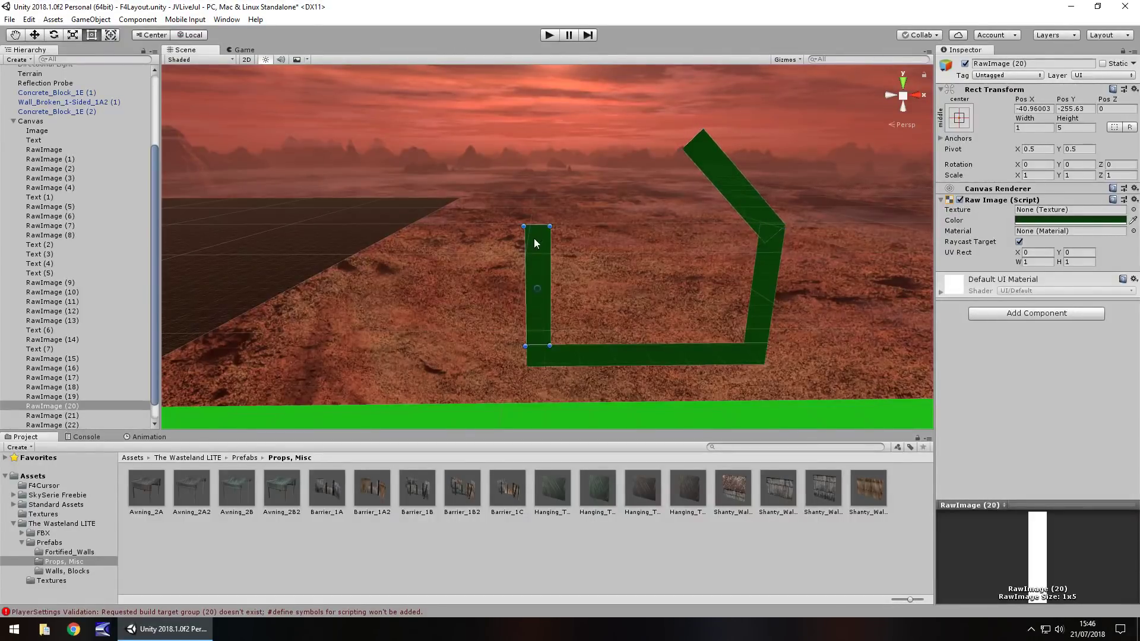
key("ctrl+d")
left_click(1116, 165)
type("-45")
left_click_drag(569, 258, 613, 158)
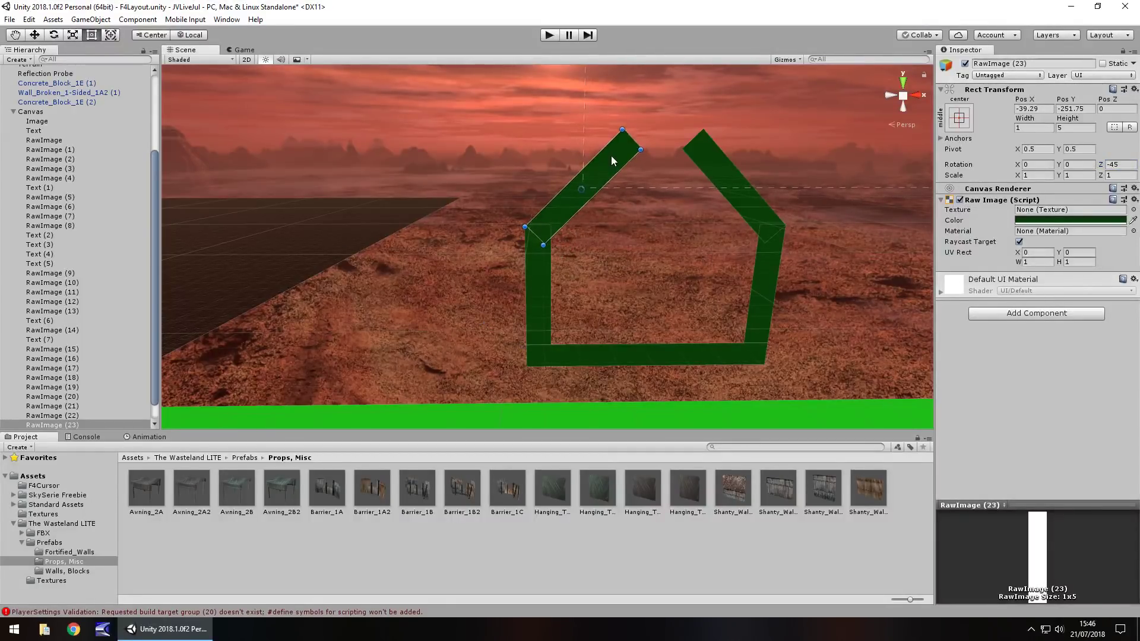
- Duplicate the base dash and bridge the two slanted pieces with the copy, 3 wide, at X -36.46, Y -250.16
left_click(650, 359)
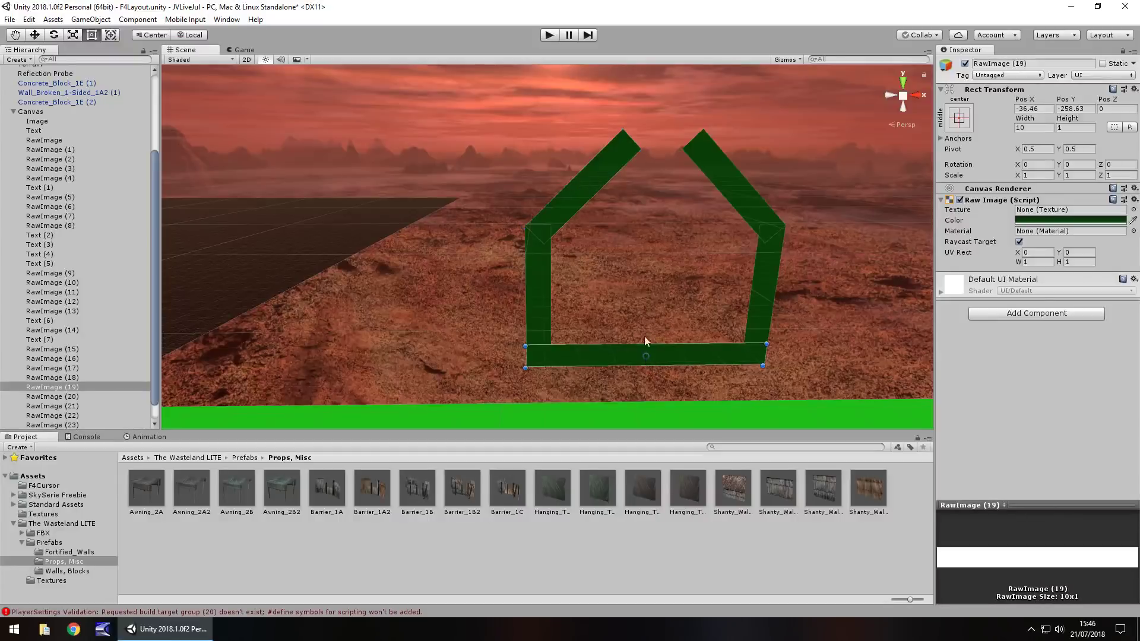
key("ctrl+d")
left_click_drag(652, 359, 696, 141)
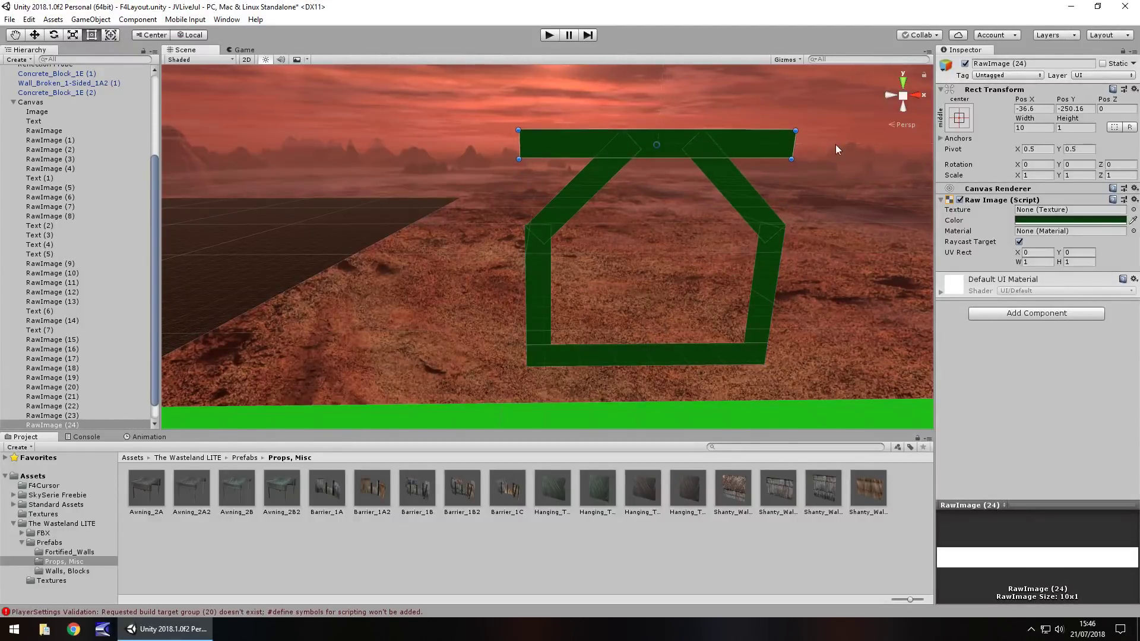
left_click(1047, 128)
type("4")
key("BackSpace")
type("3")
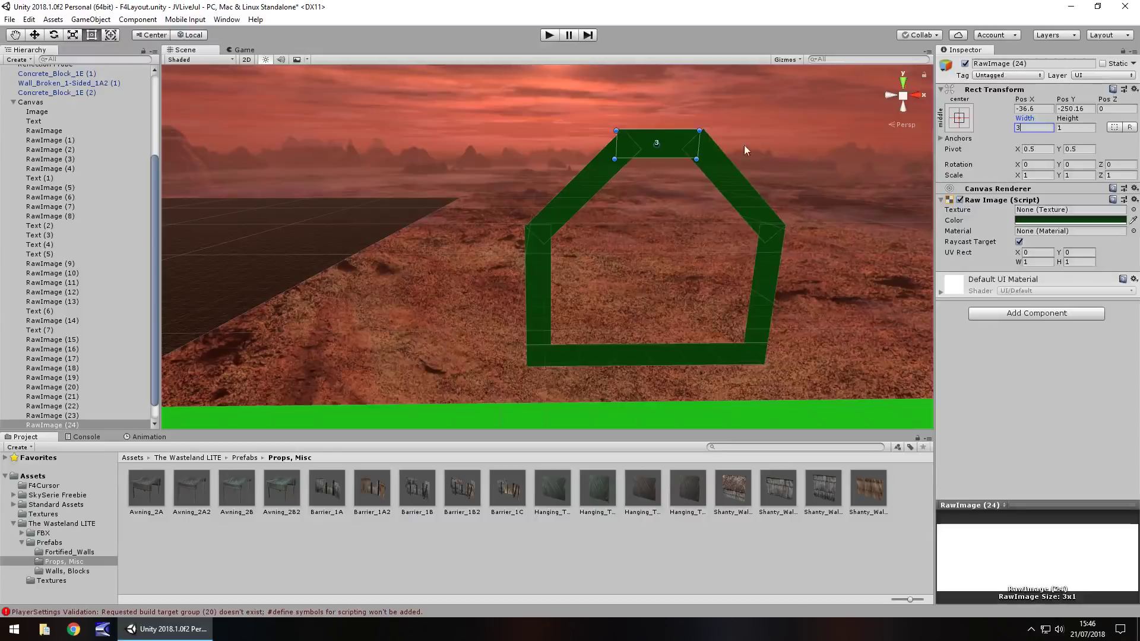
left_click(679, 145)
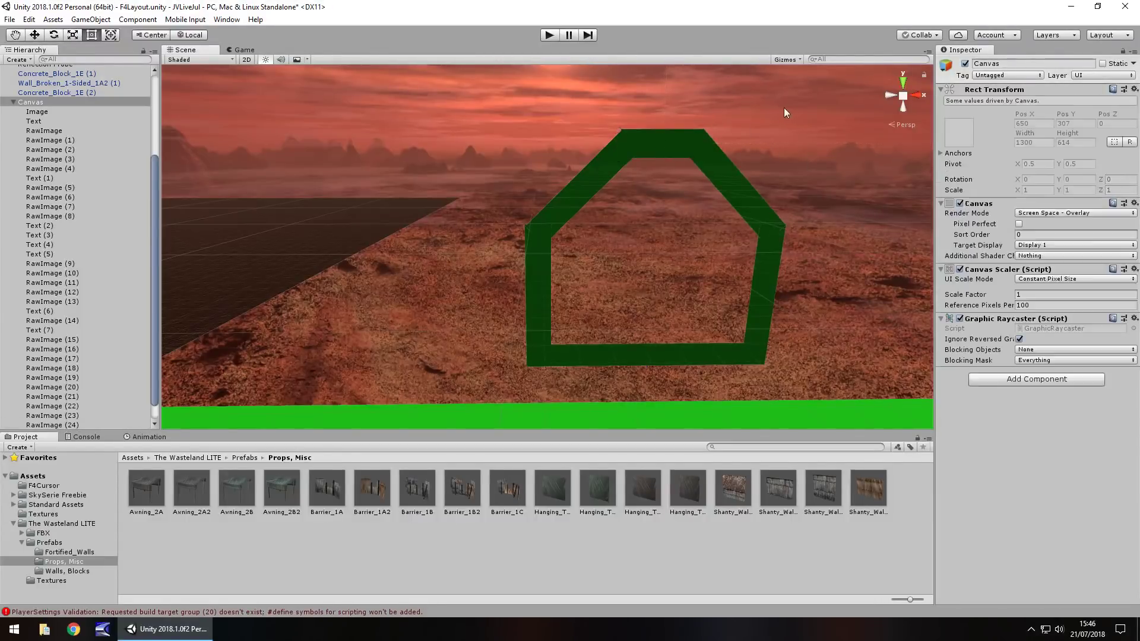
- Run the scene to check how the new house-shaped marker looks above the compass line, and stop play mode
left_click(558, 35)
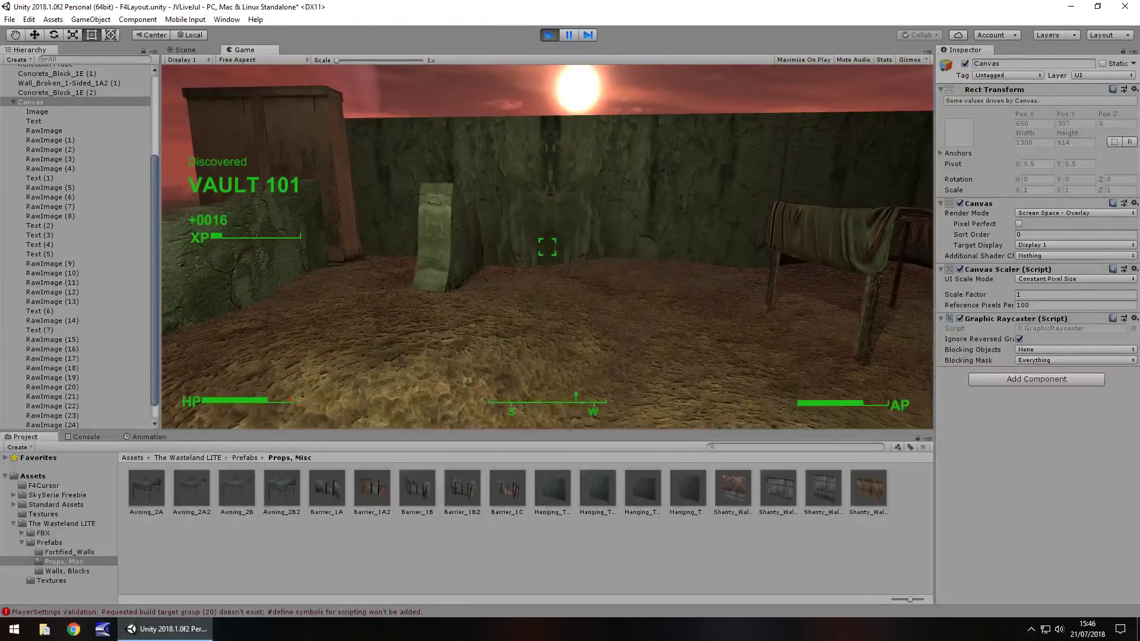
key("ctrl+p")
- Enlarge the marker's base dash to 14 wide and 2 high
left_click(594, 350)
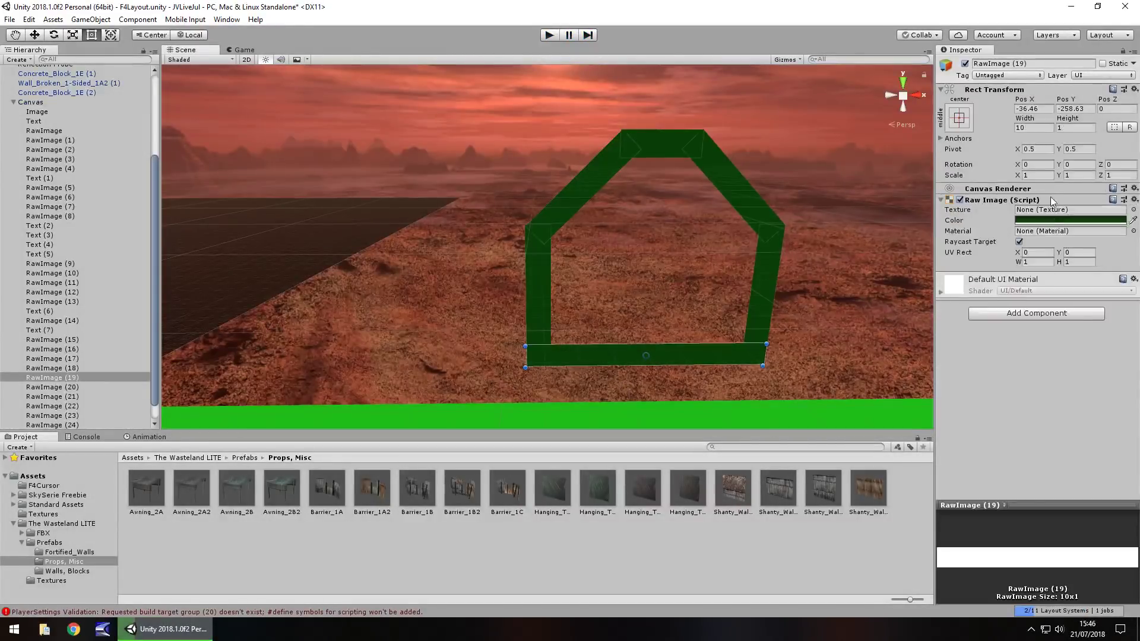
left_click(1075, 127)
type("2")
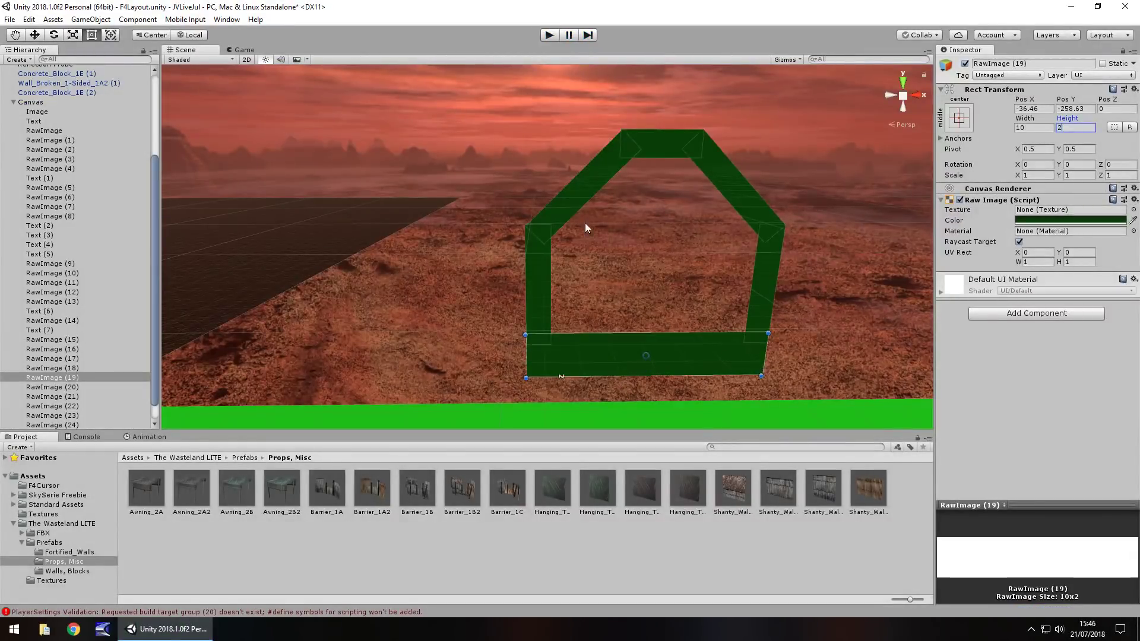
left_click(1033, 129)
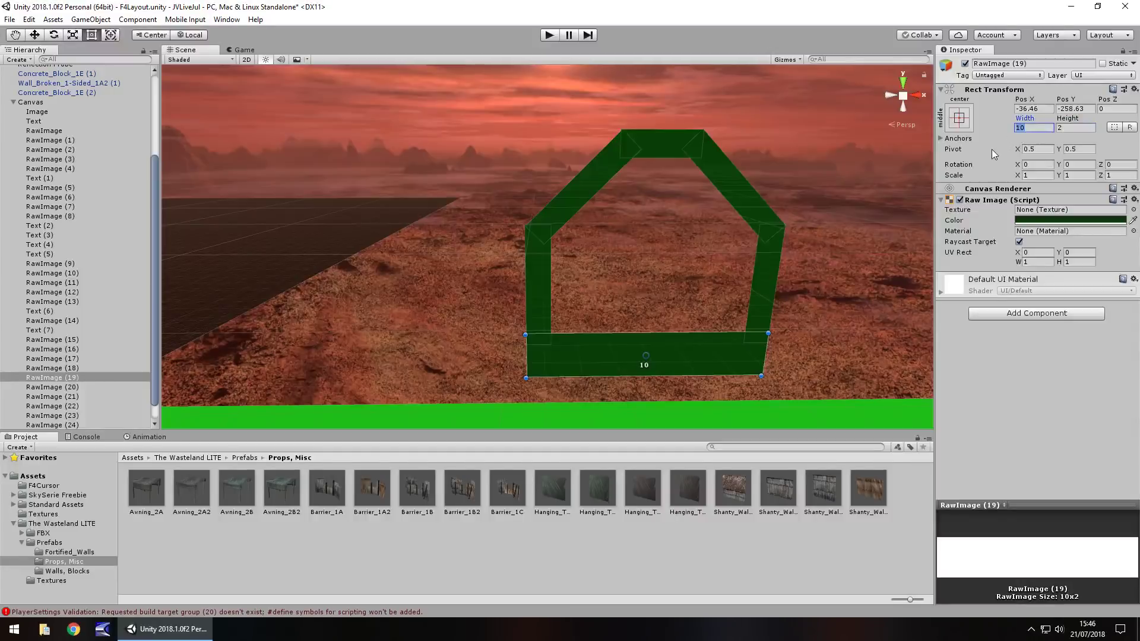
type("14")
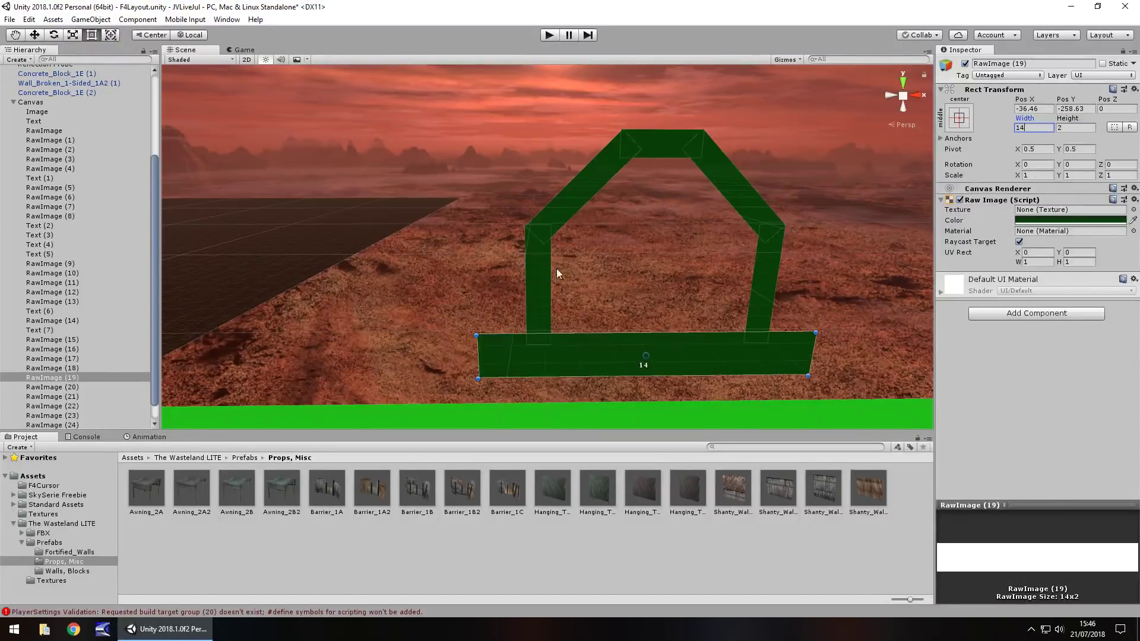
- Set the width of the marker's left and right uprights to 2
left_click(537, 279)
left_click(1033, 128)
type("2")
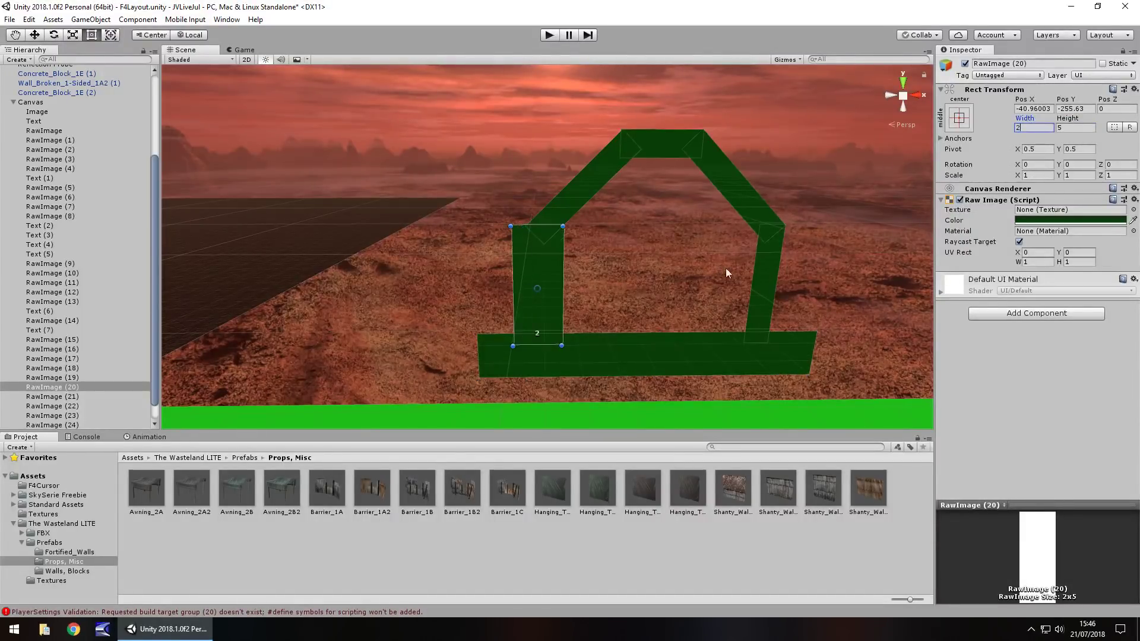
left_click(766, 261)
left_click(1033, 127)
type("2")
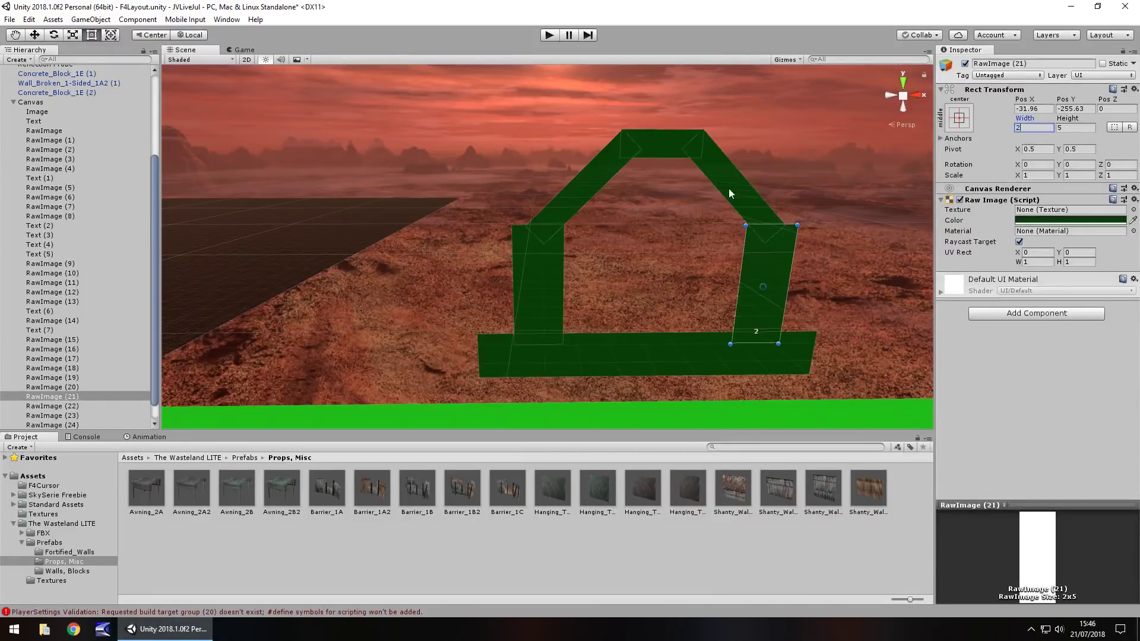
- Set the width of both slanted roof pieces and of the marker's top piece to 2
left_click(728, 188)
left_click(1041, 128)
type("2")
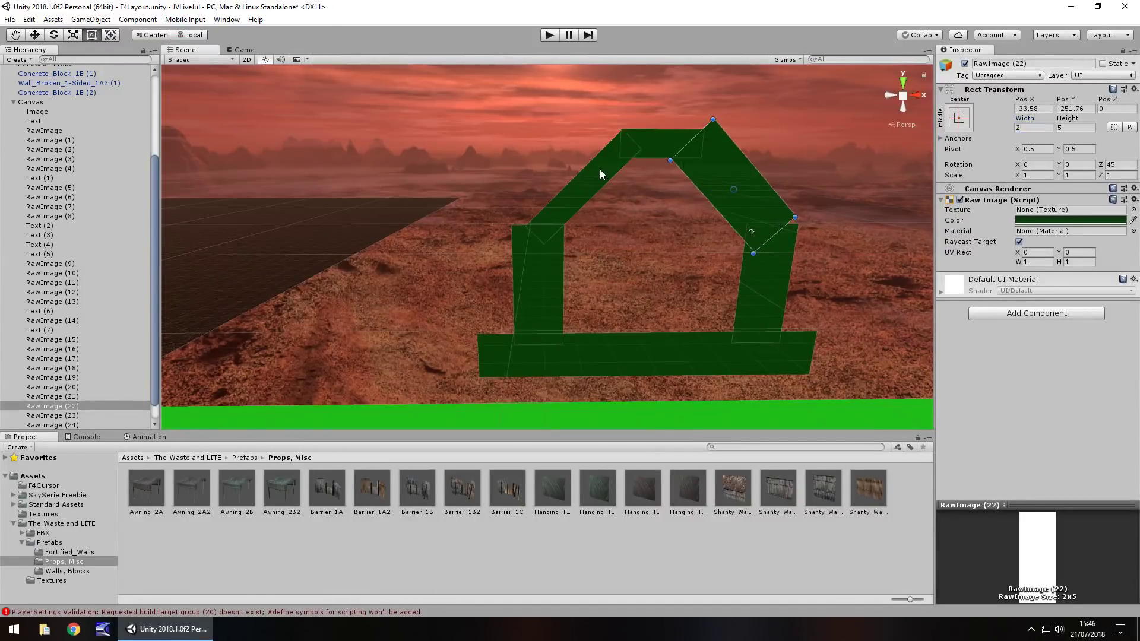
left_click(599, 172)
left_click(1033, 128)
type("2")
left_click(651, 134)
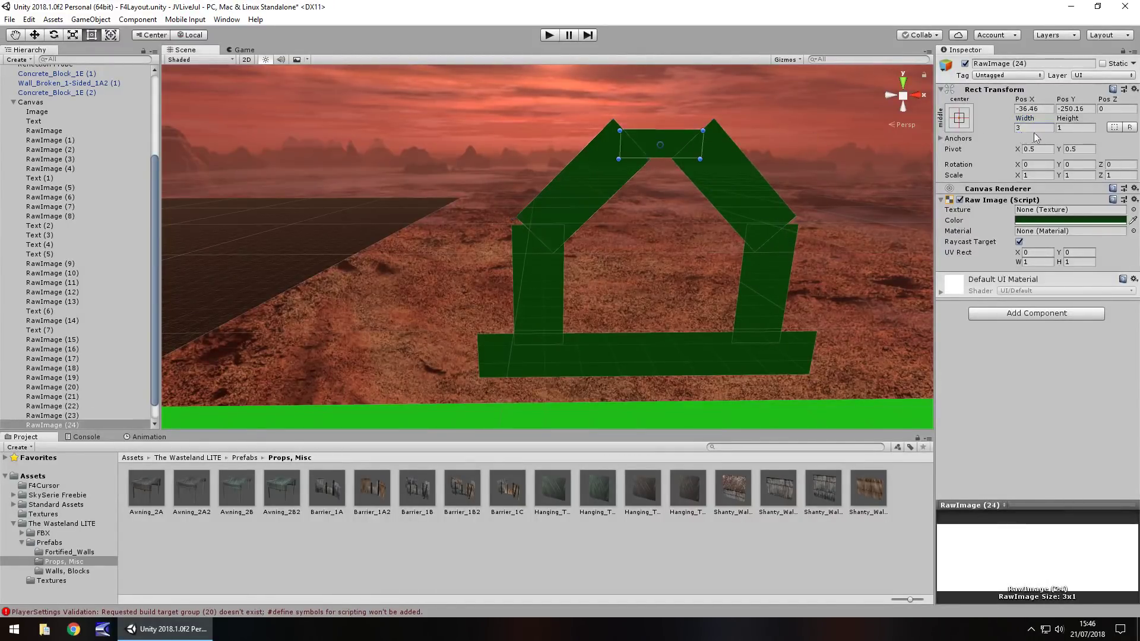
left_click(1033, 128)
type("2")
- Move both uprights outward onto the ends of the base, at X -42.46 and X -30.46, both at Y -255.13
left_click(529, 301)
left_click(542, 295)
left_click(552, 301)
left_click_drag(554, 301, 518, 290)
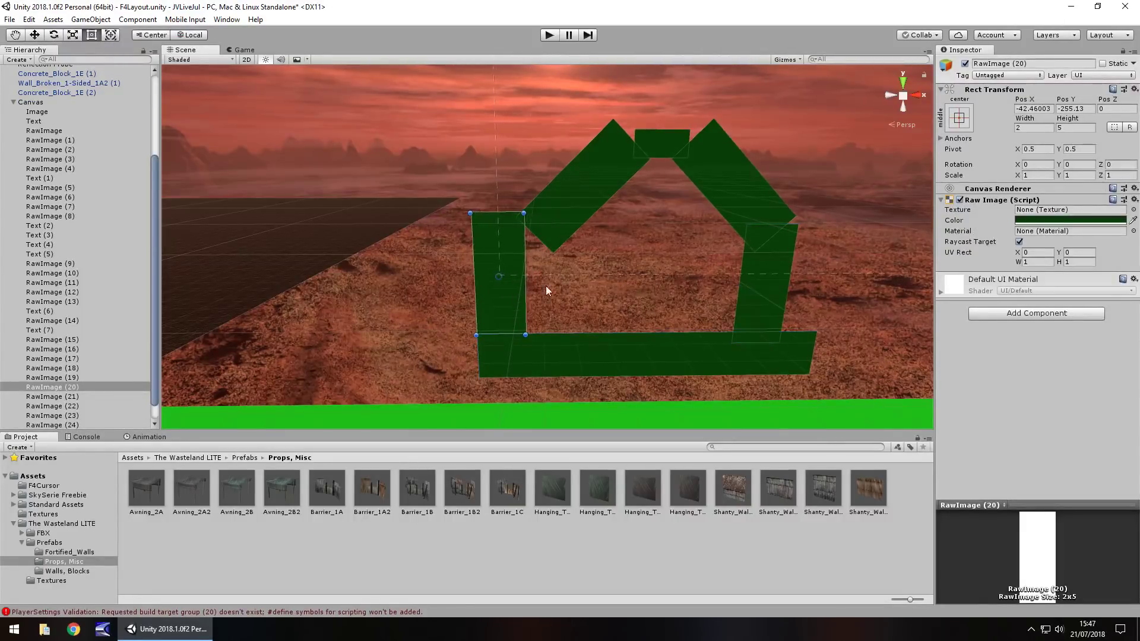
left_click(642, 292)
left_click(782, 281)
left_click_drag(765, 294, 799, 289)
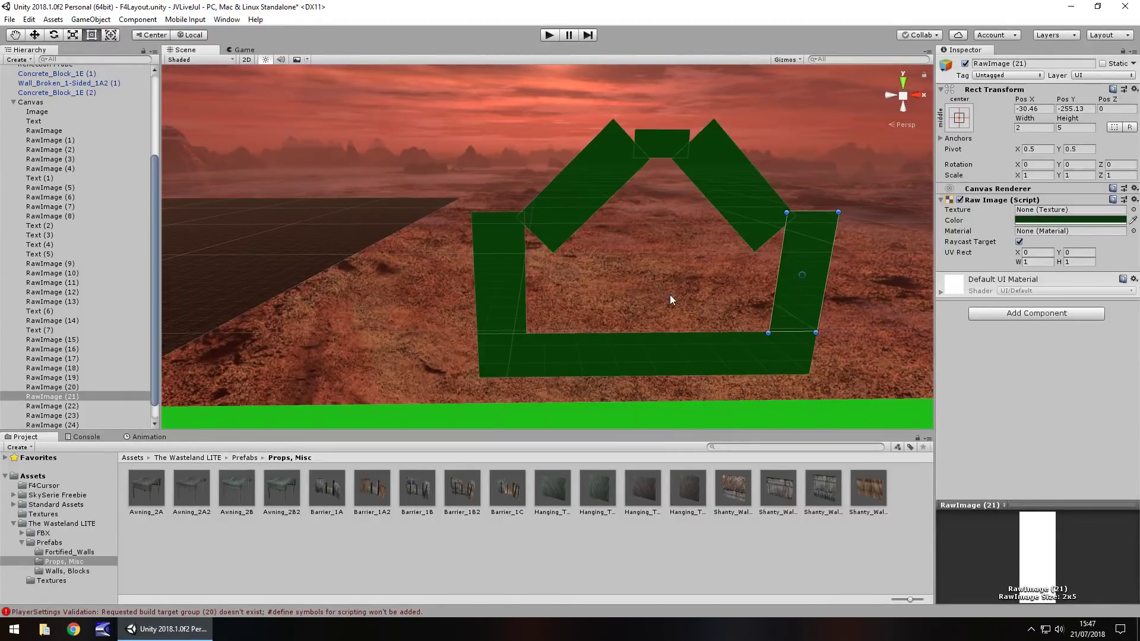
- Move the slanted pieces onto the shifted uprights, the left to X -40.98, Y -251.52 and the right to X -31.94, Y -251.54
left_click(582, 185)
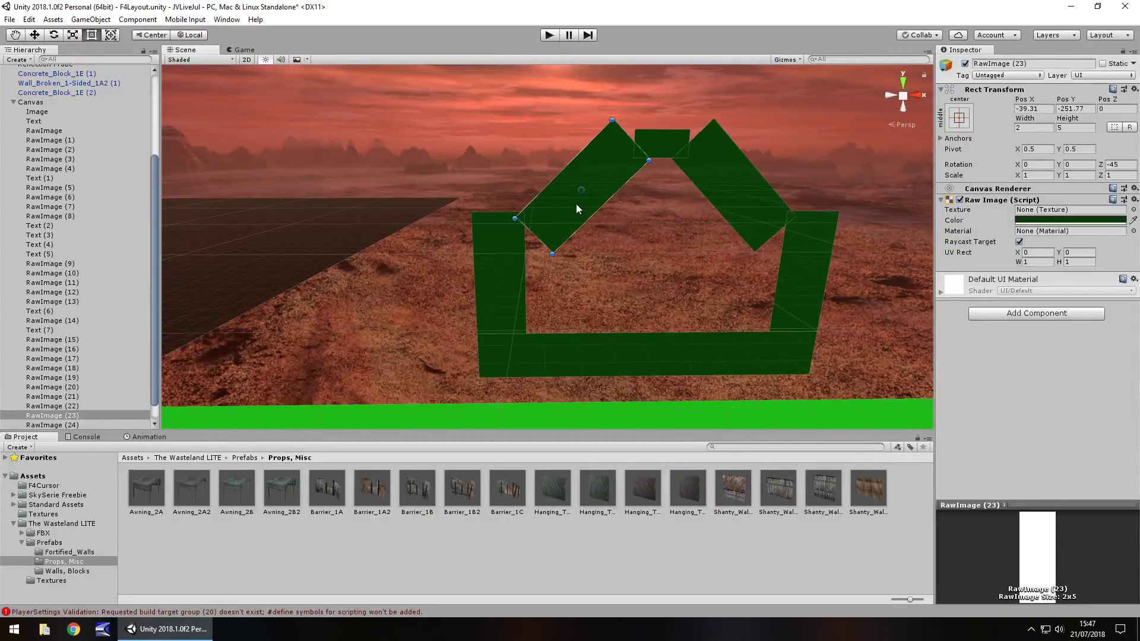
left_click_drag(572, 205, 528, 202)
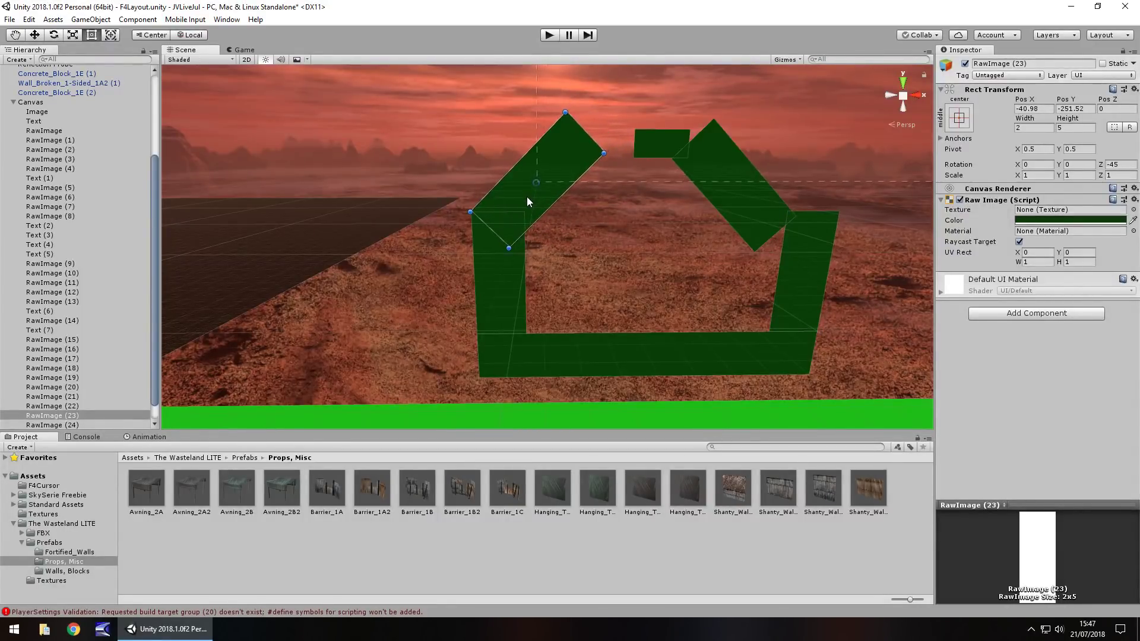
left_click(730, 208)
left_click_drag(727, 197, 791, 208)
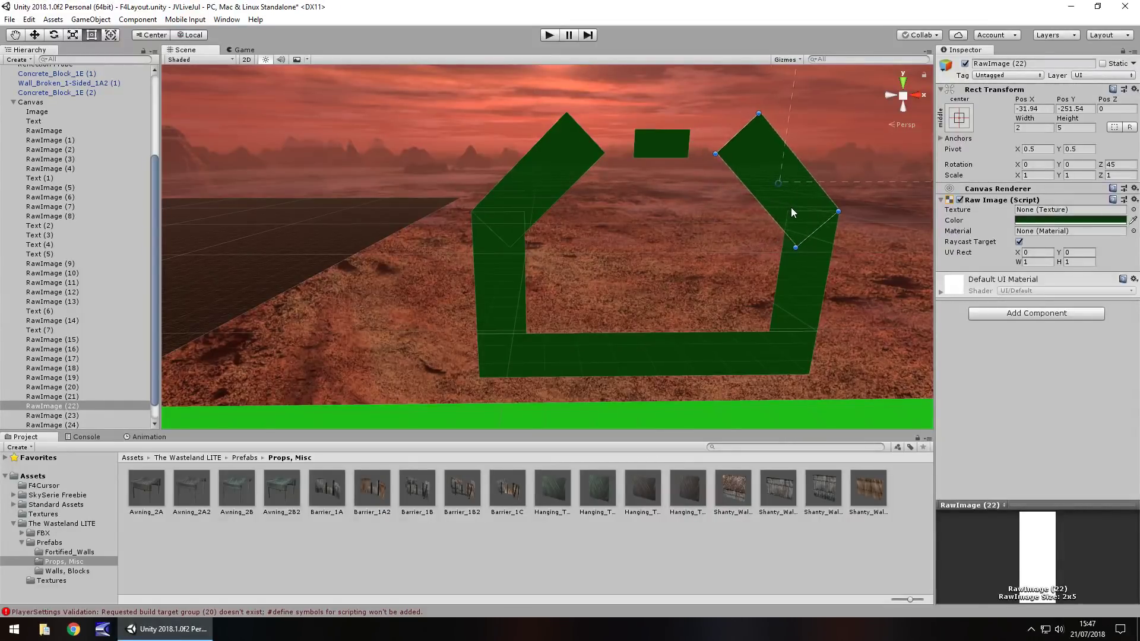
- Resize the marker's top piece to 6 wide and 2 high so it spans the gap between the slanted pieces
left_click(664, 143)
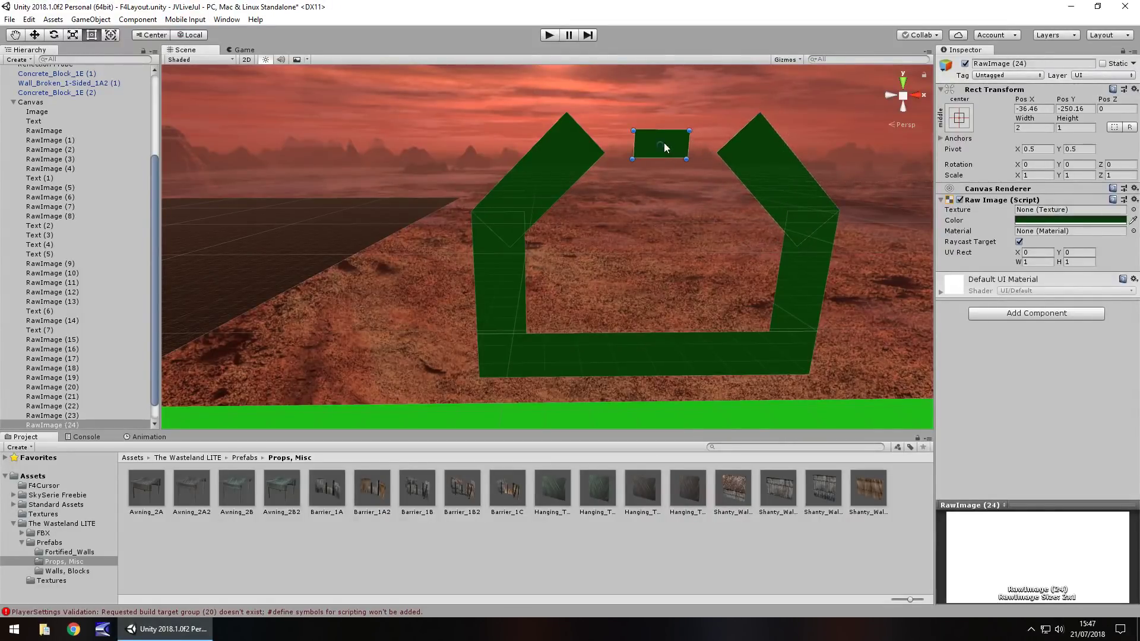
left_click(1062, 128)
type("2")
left_click(1033, 129)
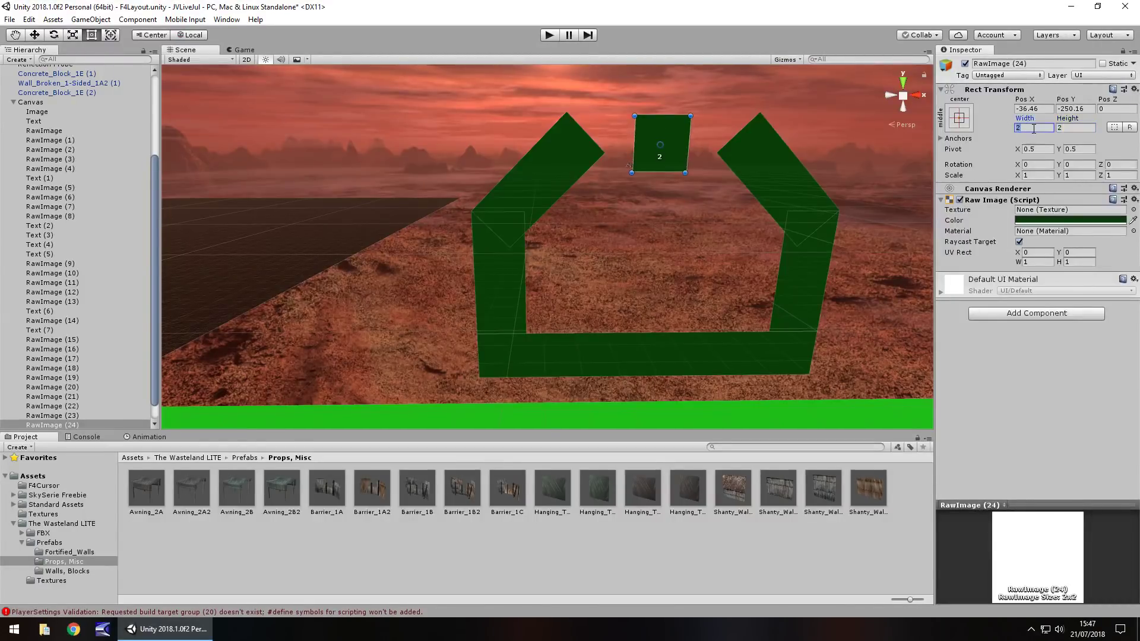
type("6")
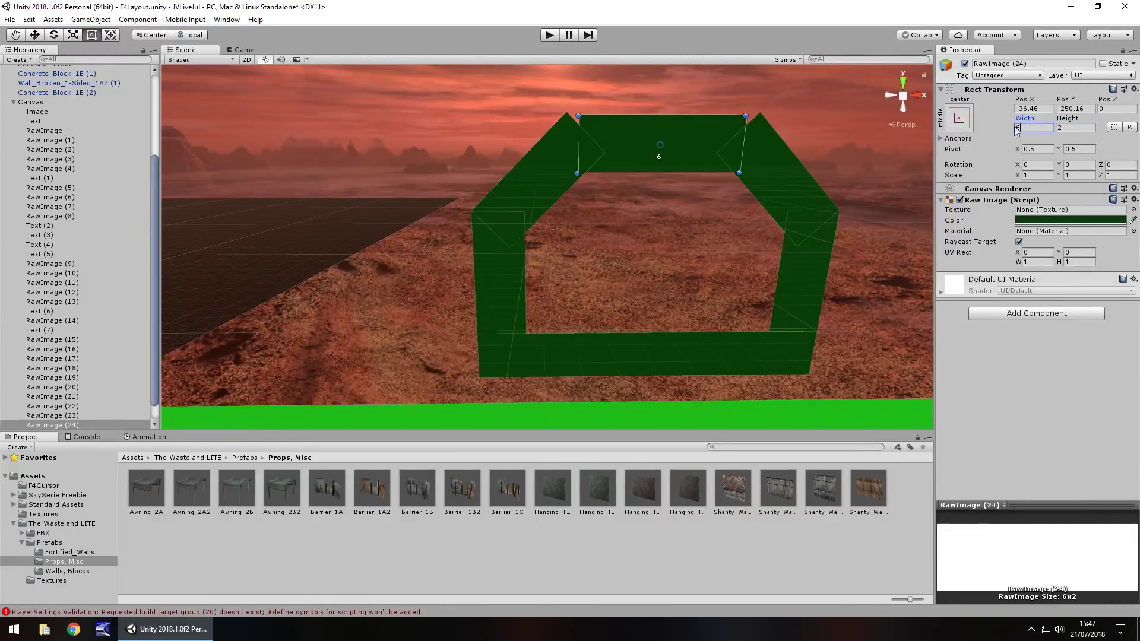
- Widen the marker's top piece to 7 and shift it so its ends line up with the slanted roof pieces
type("7")
left_click_drag(709, 142, 709, 136)
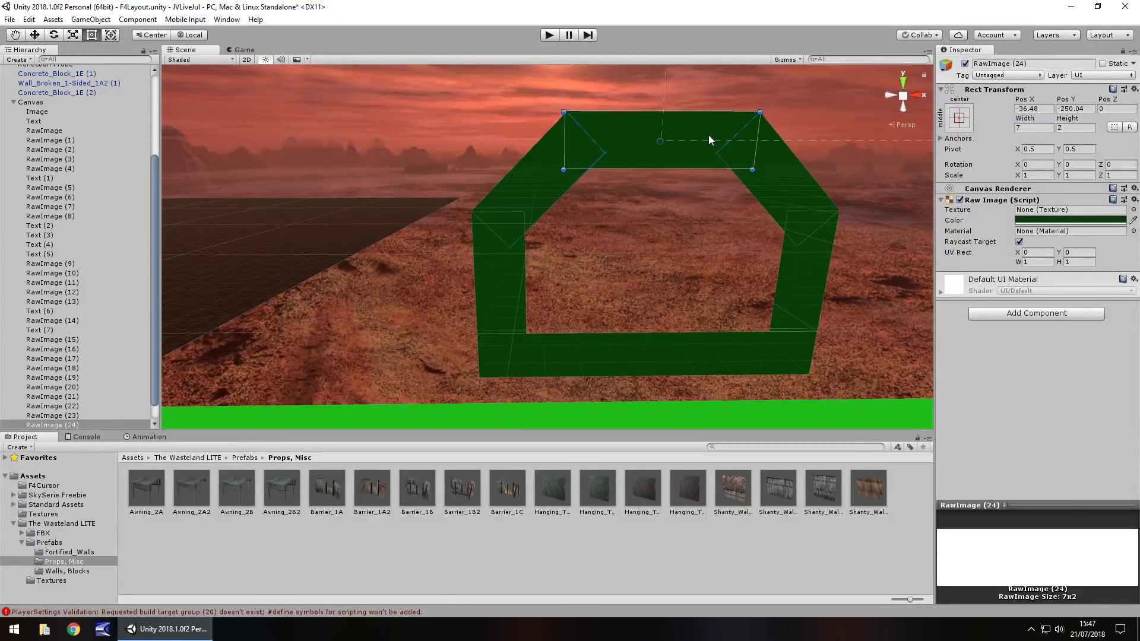
left_click(628, 95)
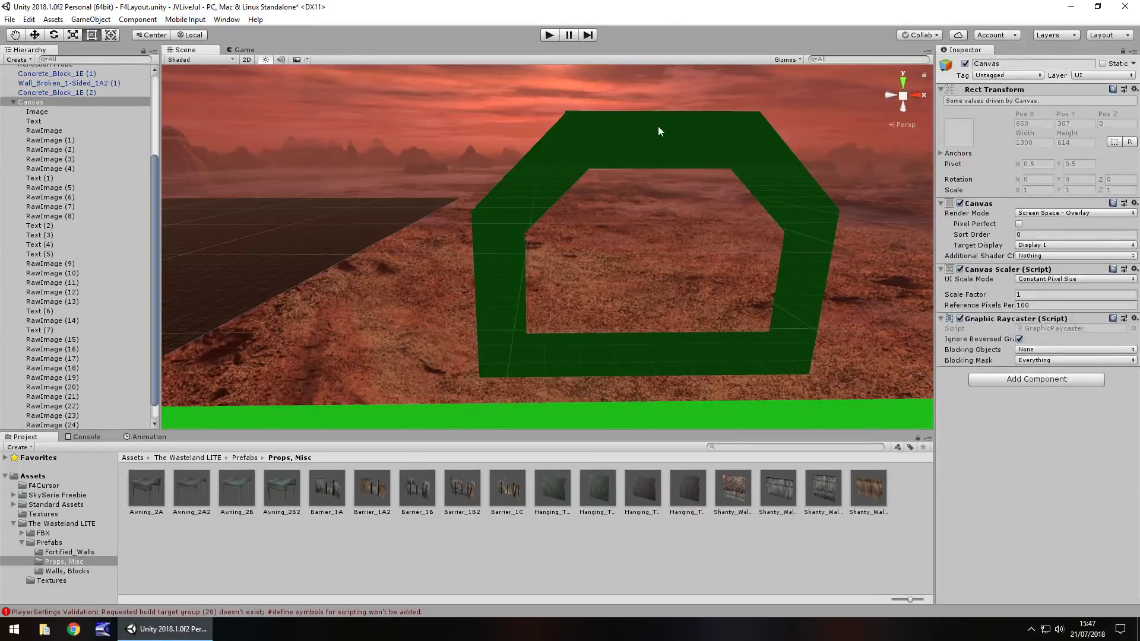
left_click(662, 141)
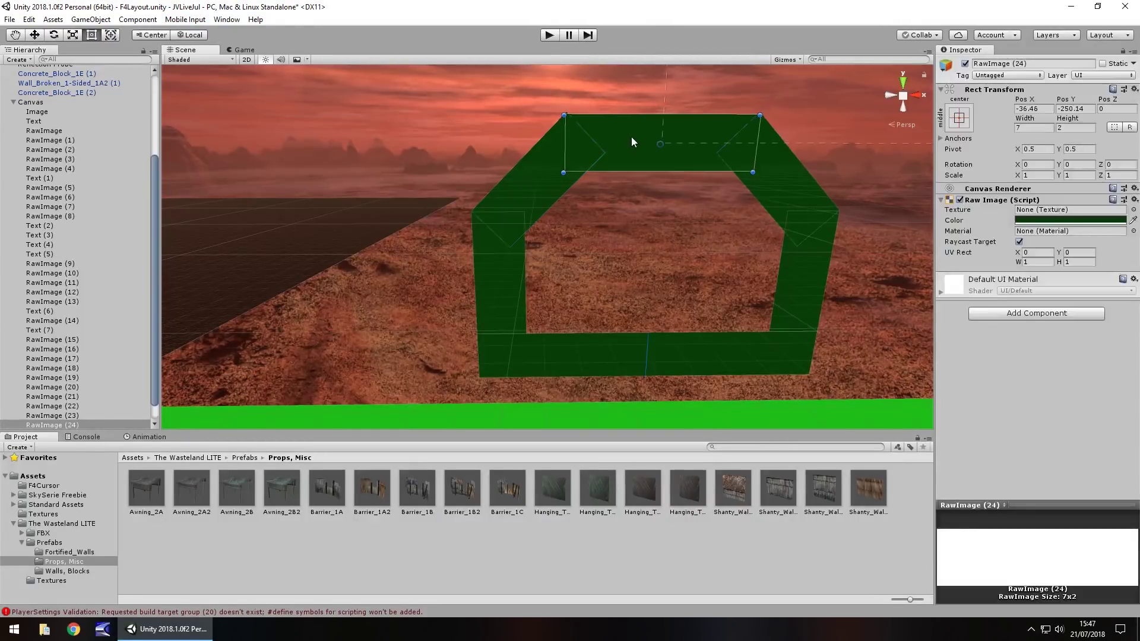
- Run the game to check how the finished house marker looks on the compass, and stop it
left_click(597, 87)
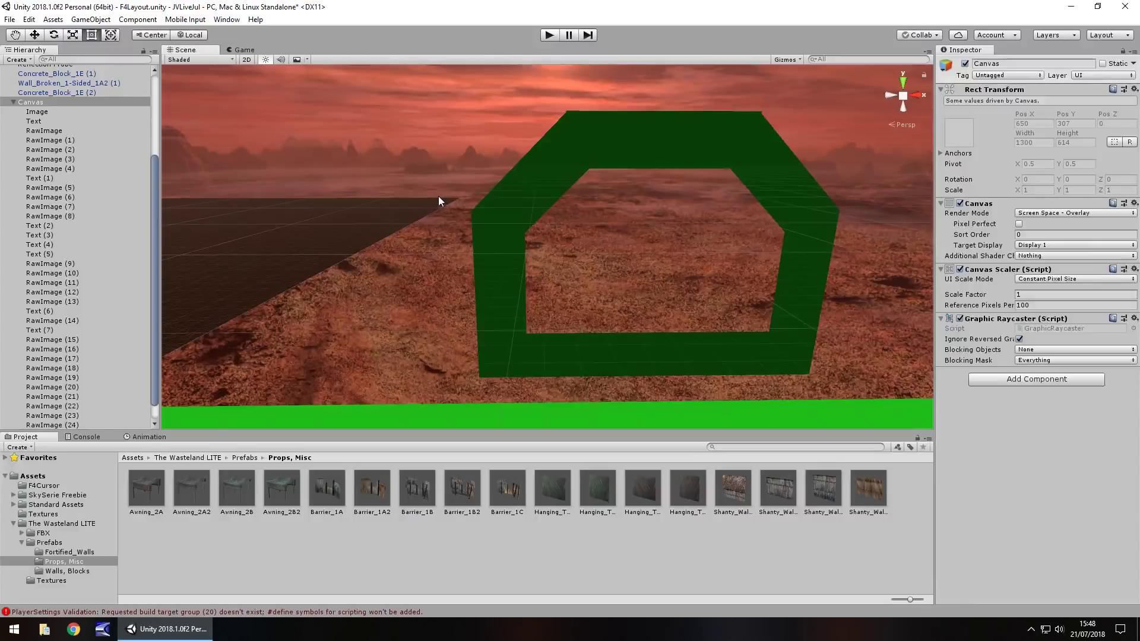
left_click(542, 35)
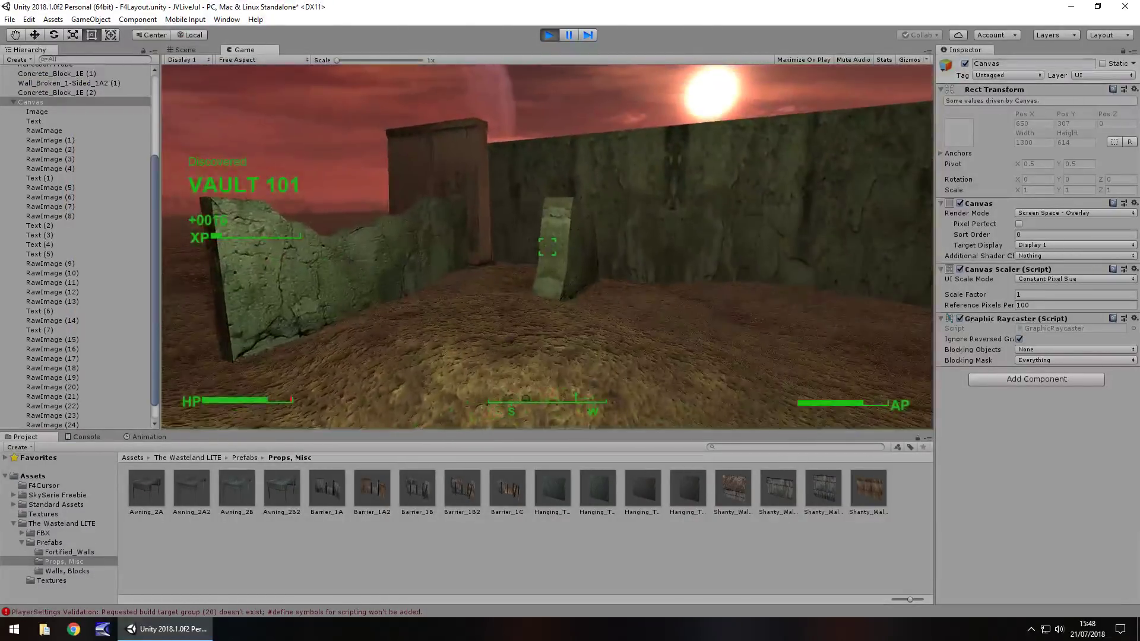
key("ctrl+p")
- Brighten the marker's left upright to green 146810 and copy that hexadecimal colour value
left_click(500, 275)
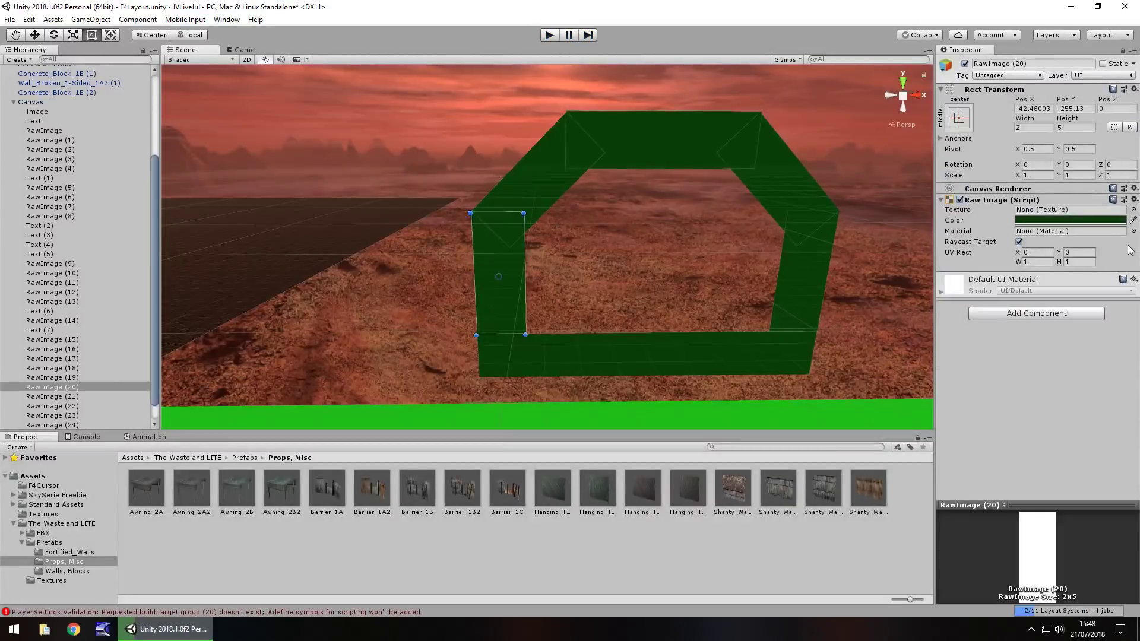
left_click(1071, 219)
left_click(190, 136)
left_click(188, 134)
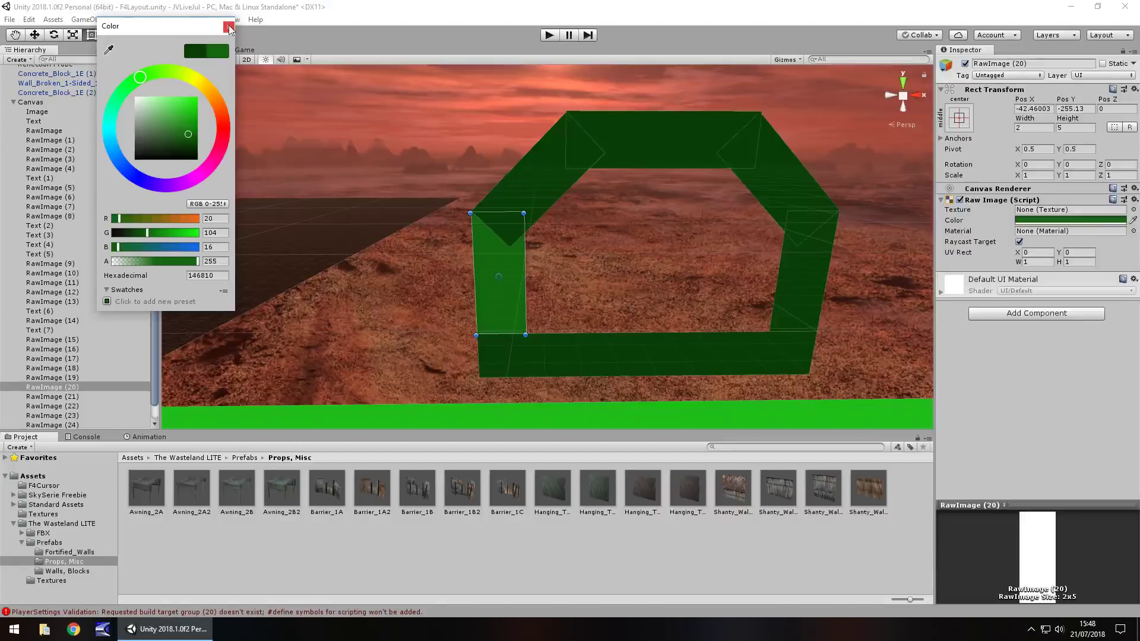
left_click(207, 276)
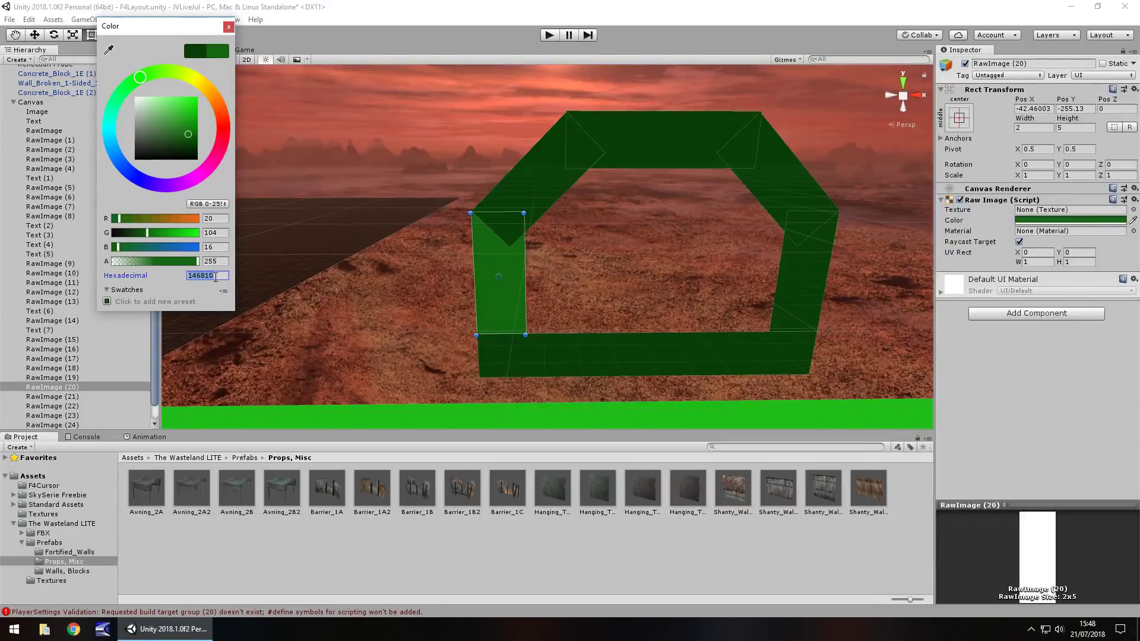
left_click(284, 59)
- Apply the colour 146810 to the marker's base, right upright, both slanted pieces and top piece together
left_click_drag(536, 184, 737, 151)
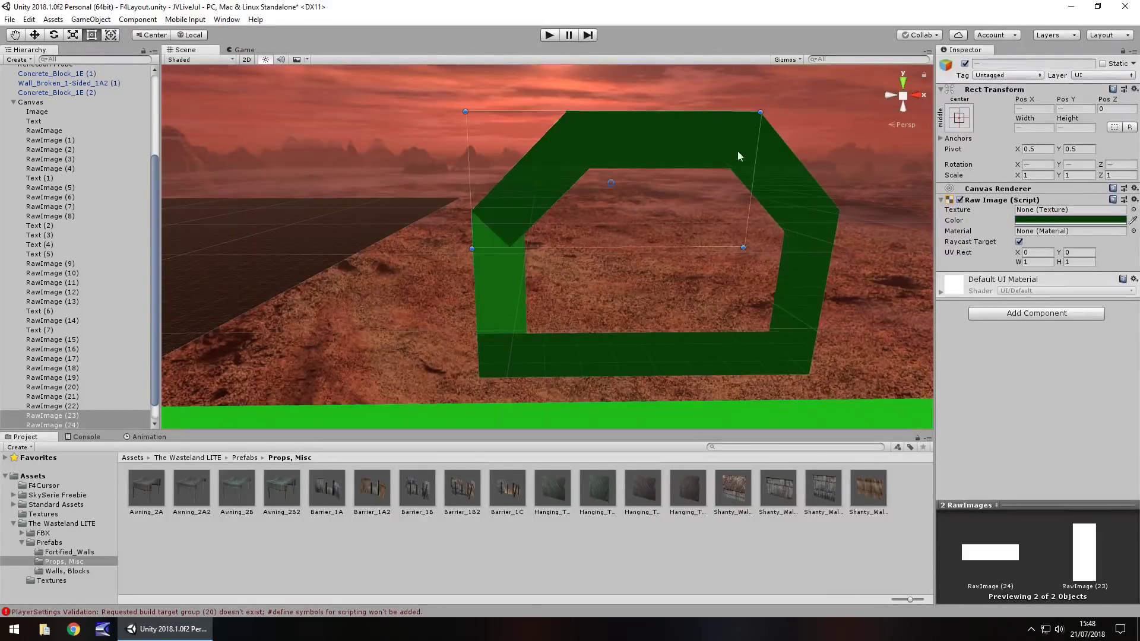
left_click(787, 187, "shift")
left_click(817, 282, "shift")
left_click(682, 366, "shift")
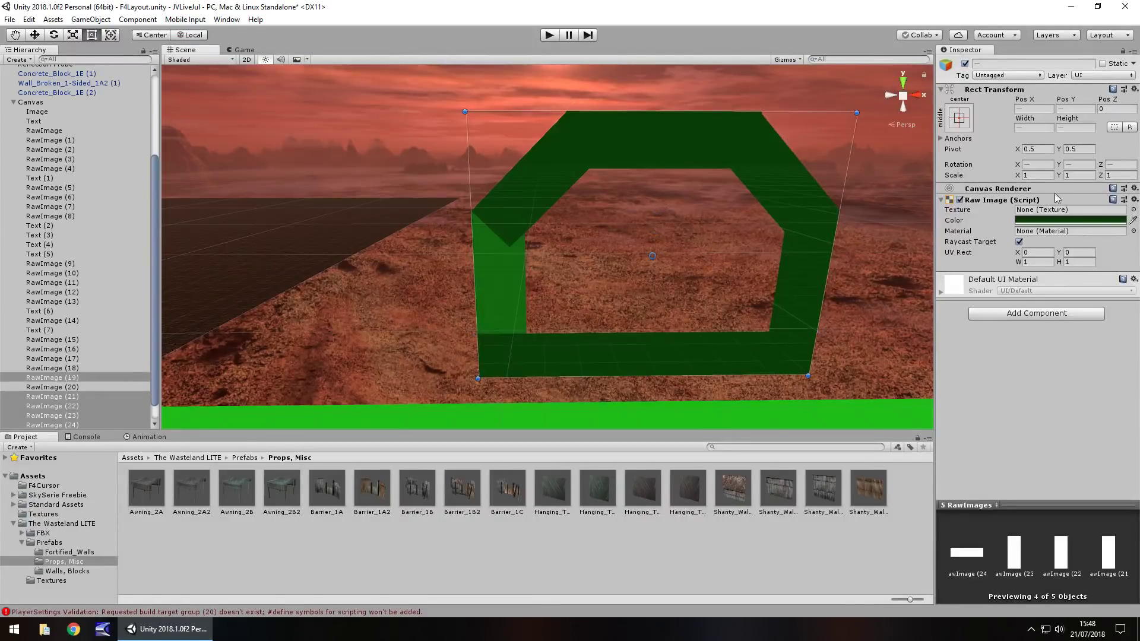
left_click(1068, 220)
left_click(228, 275)
key("Return")
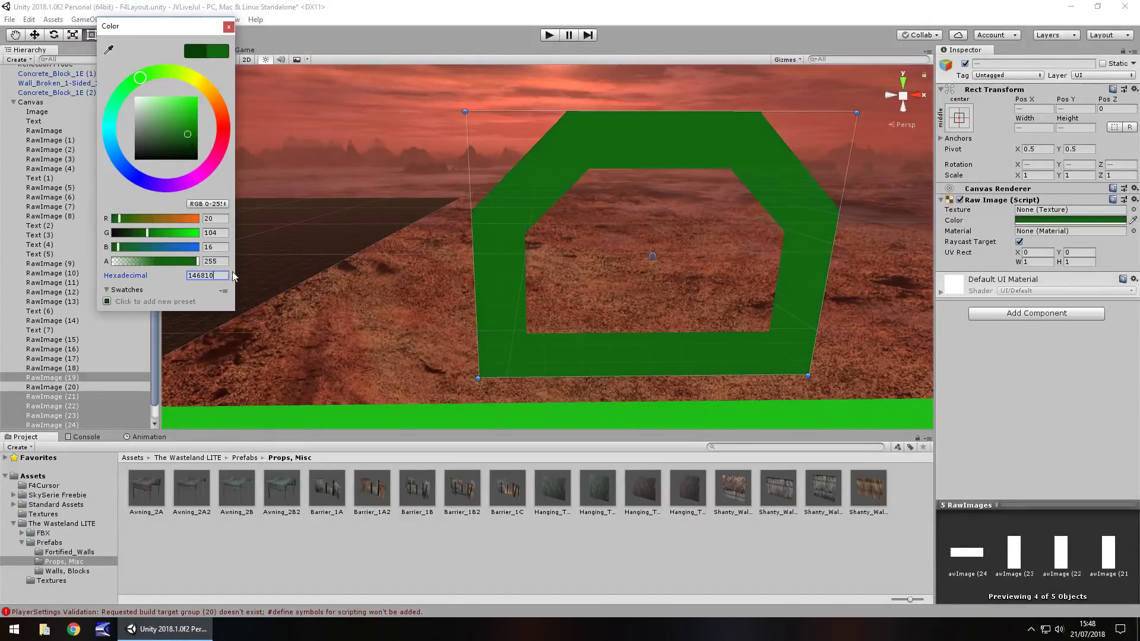
left_click(228, 27)
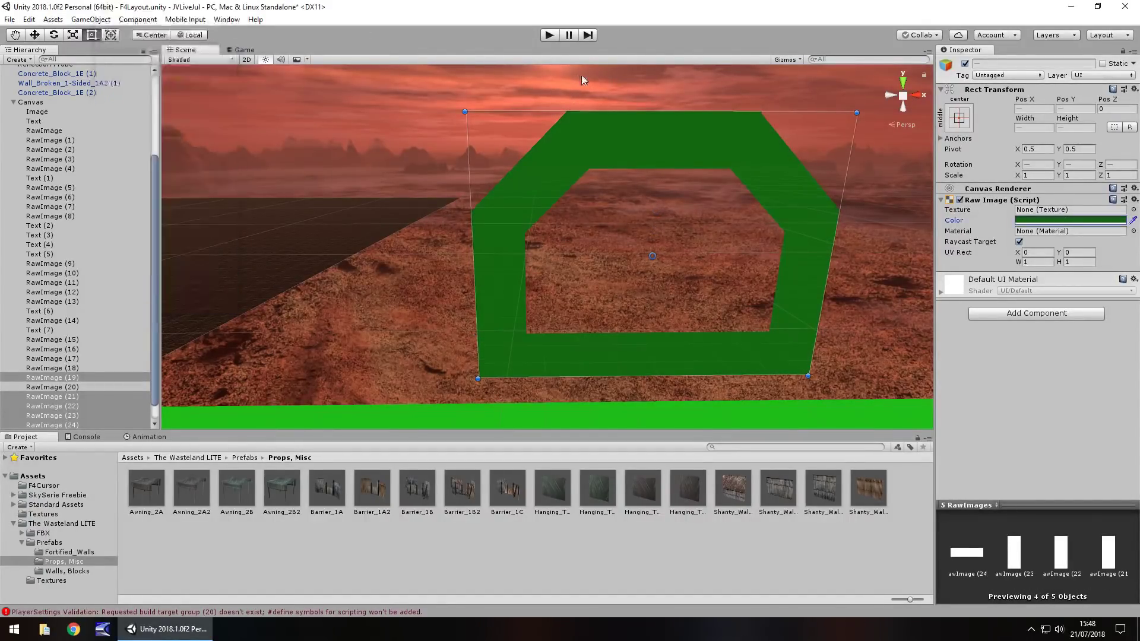
- Play the scene to judge the brighter marker colour against the rest of the HUD, and stop it
left_click(549, 35)
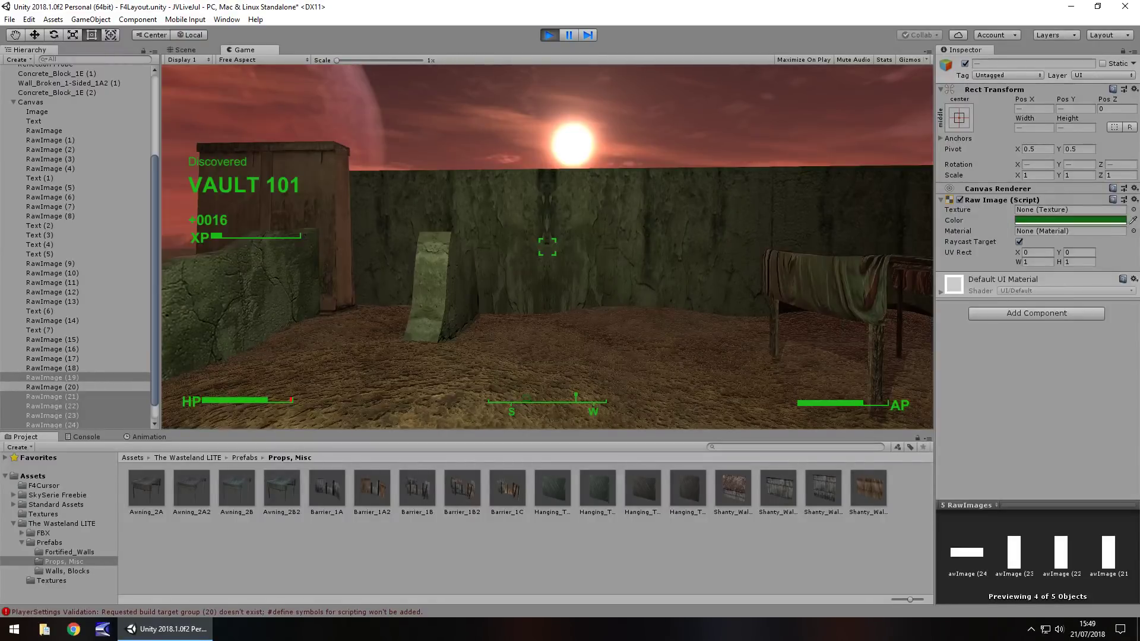
key("w")
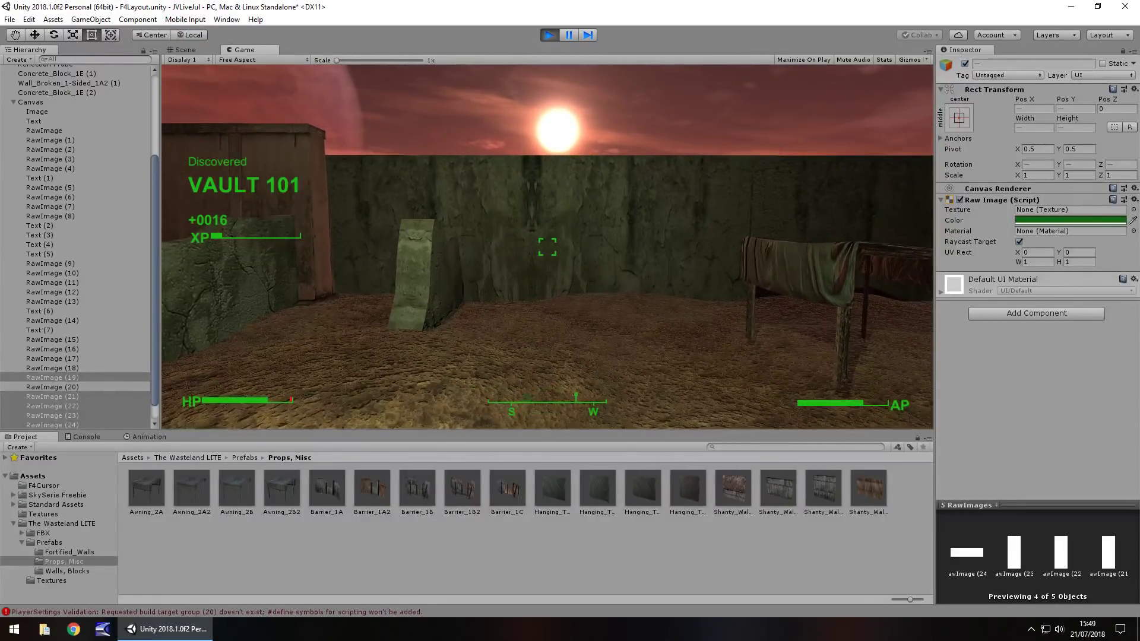
key("ctrl+p")
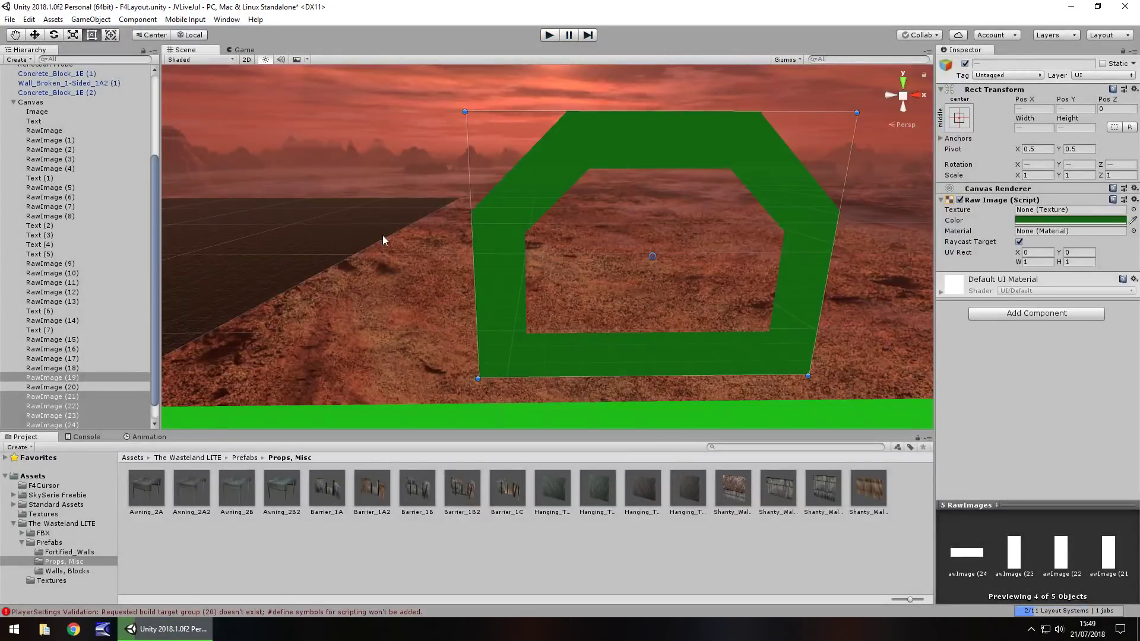
- Examine the compass with its house marker in the scene, the W label, and the level around Shanty_Wall_Board_1A2
left_click(378, 162)
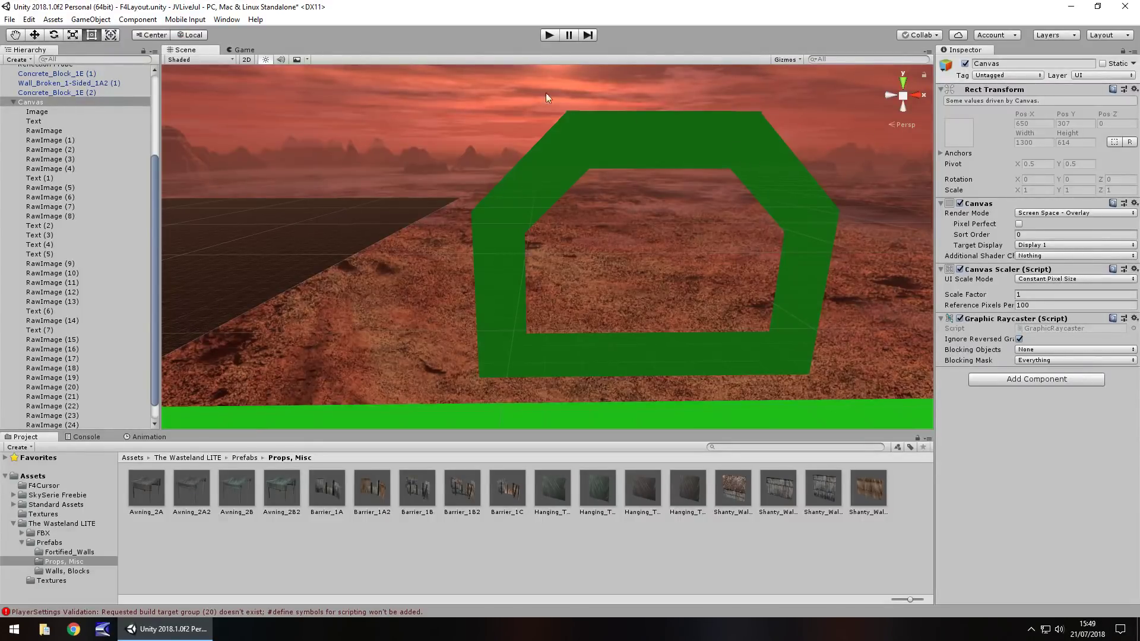
right_click_drag(267, 176, 289, 173)
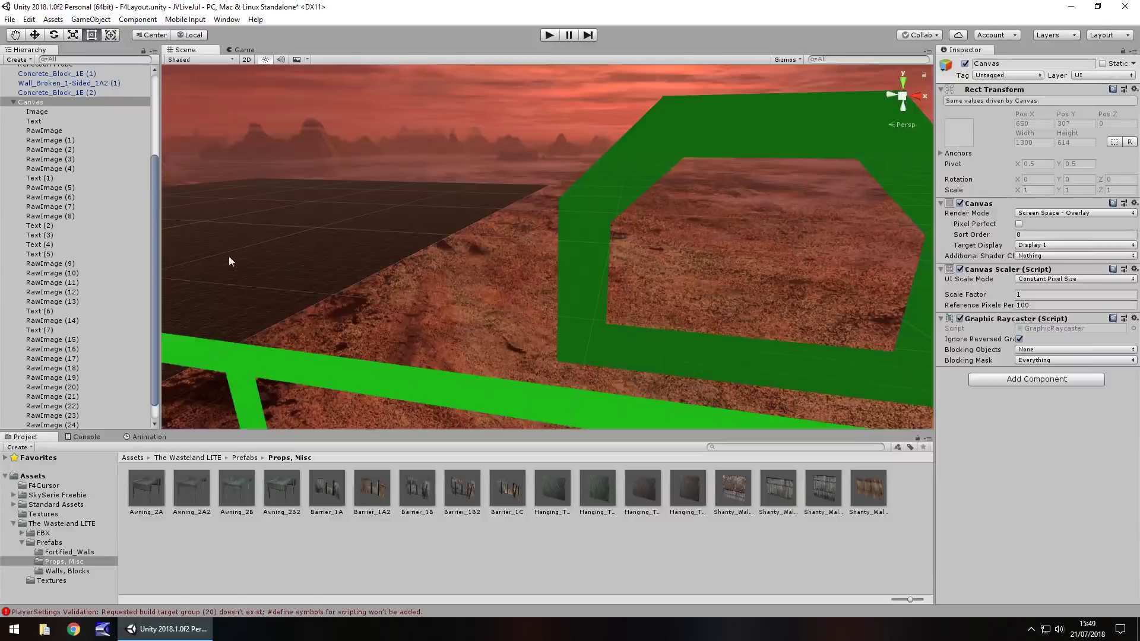
scroll(388, 209, "down", 10)
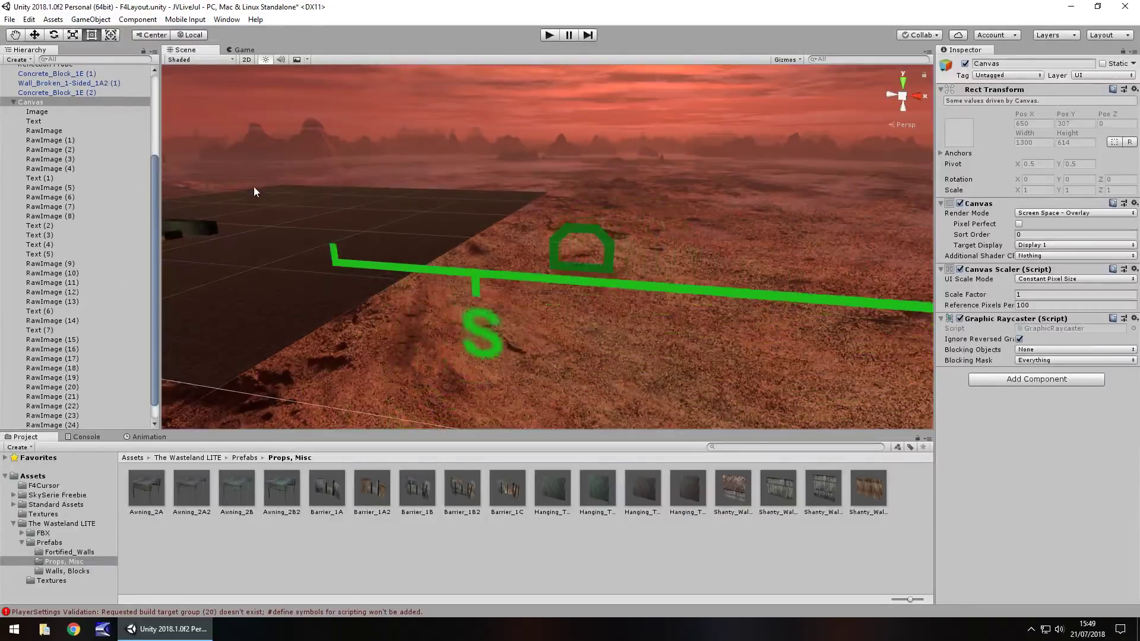
scroll(261, 196, "down", 8)
right_click_drag(272, 201, 249, 194)
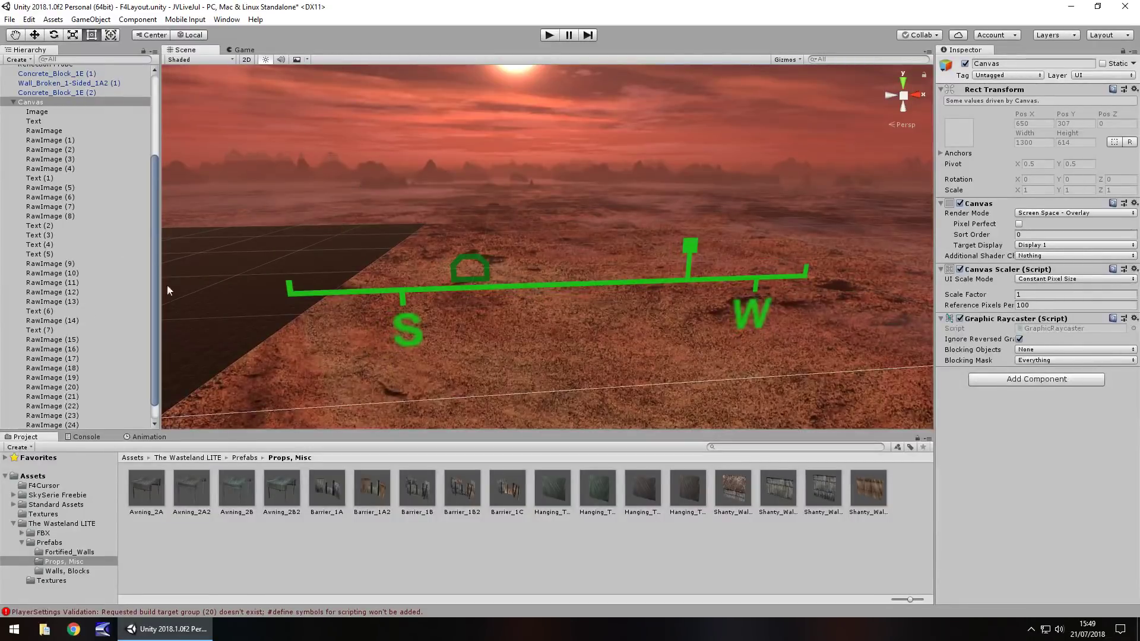
scroll(137, 245, "down", 2)
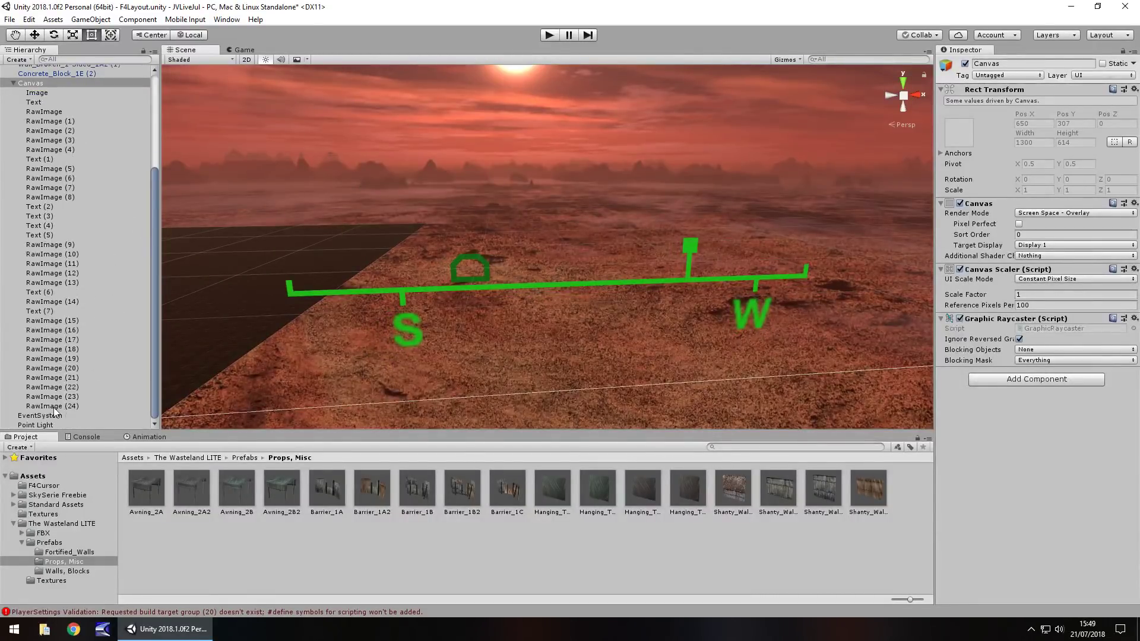
double_click(53, 406)
double_click(37, 312)
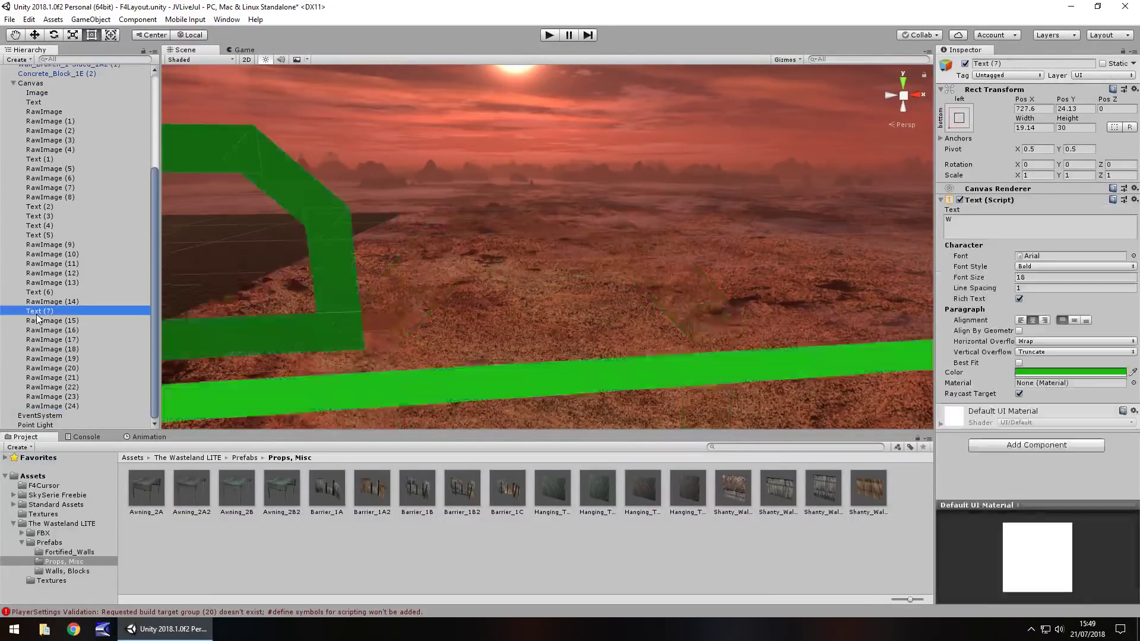
scroll(49, 118, "up", 5)
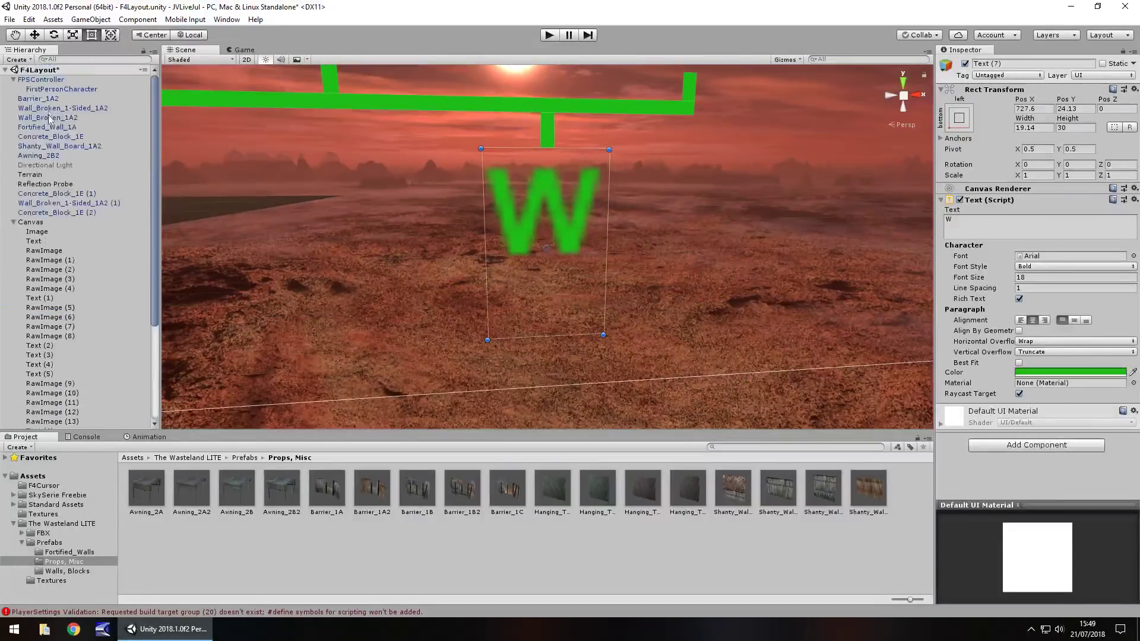
double_click(52, 146)
right_click_drag(334, 215, 308, 238)
- Play the game again, walking back and forth to review the whole HUD over the environment, and stop it
left_click(549, 33)
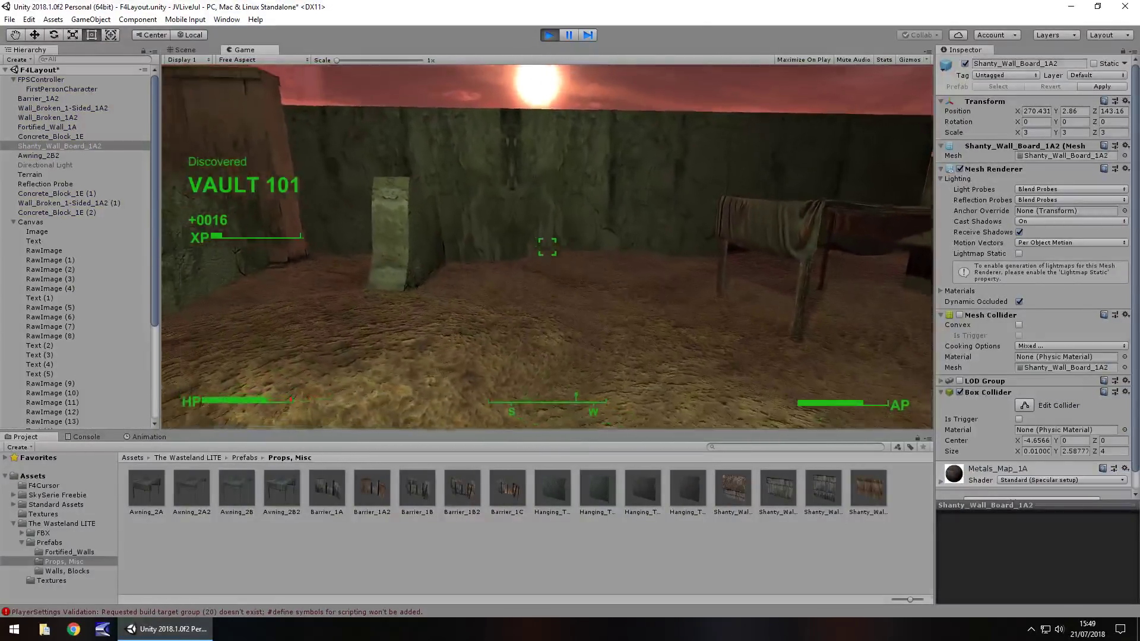
key("s")
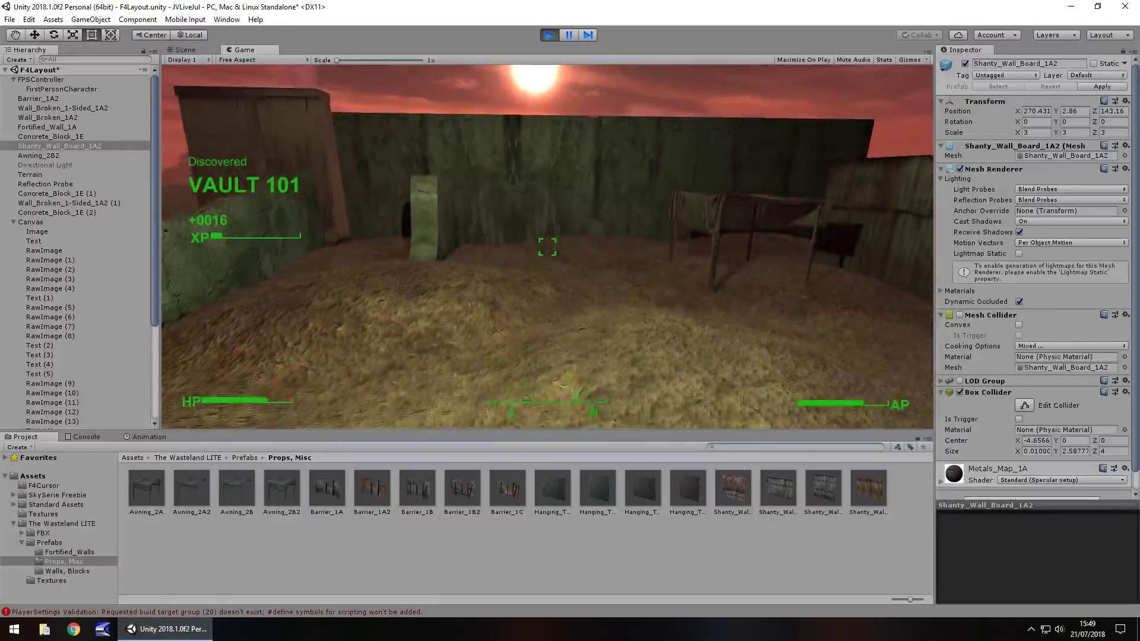
key("w")
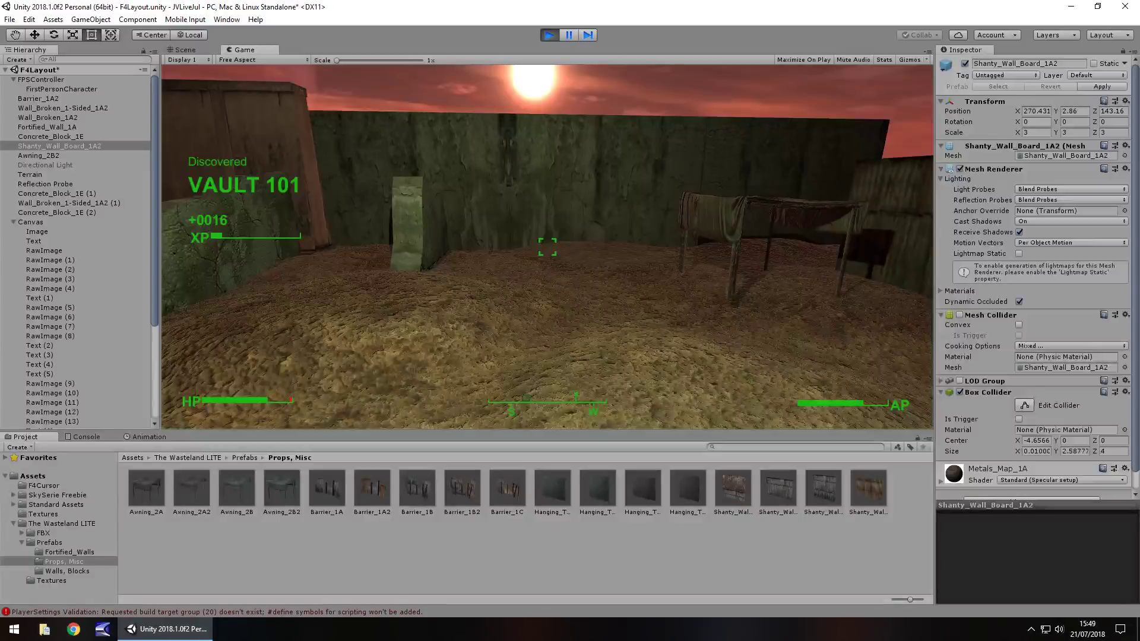
key("s")
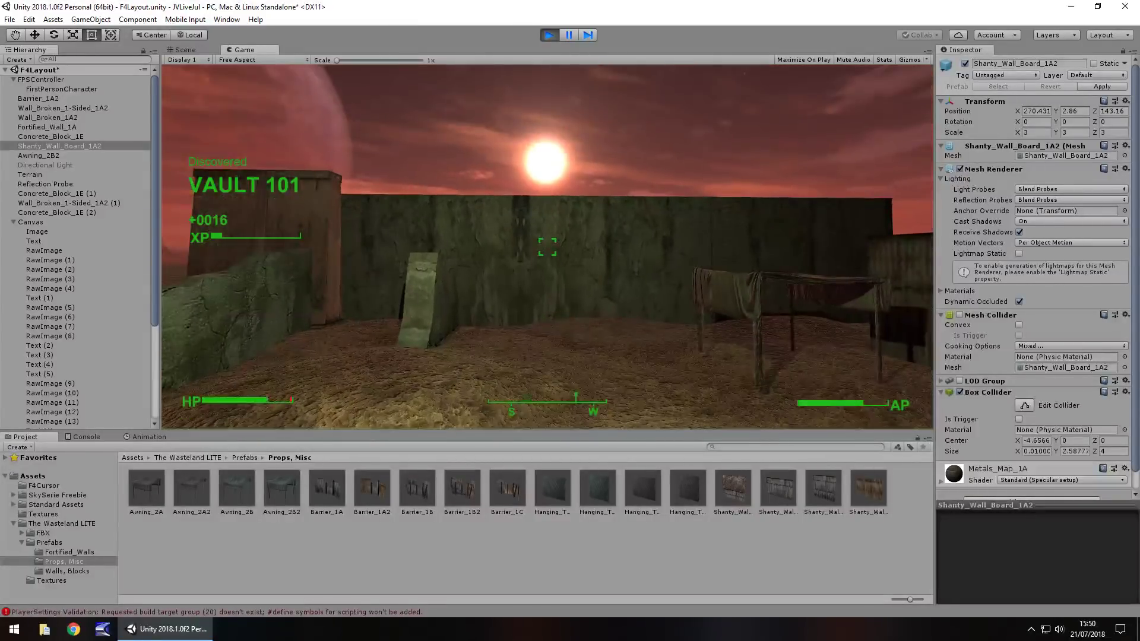
key("ctrl+p")
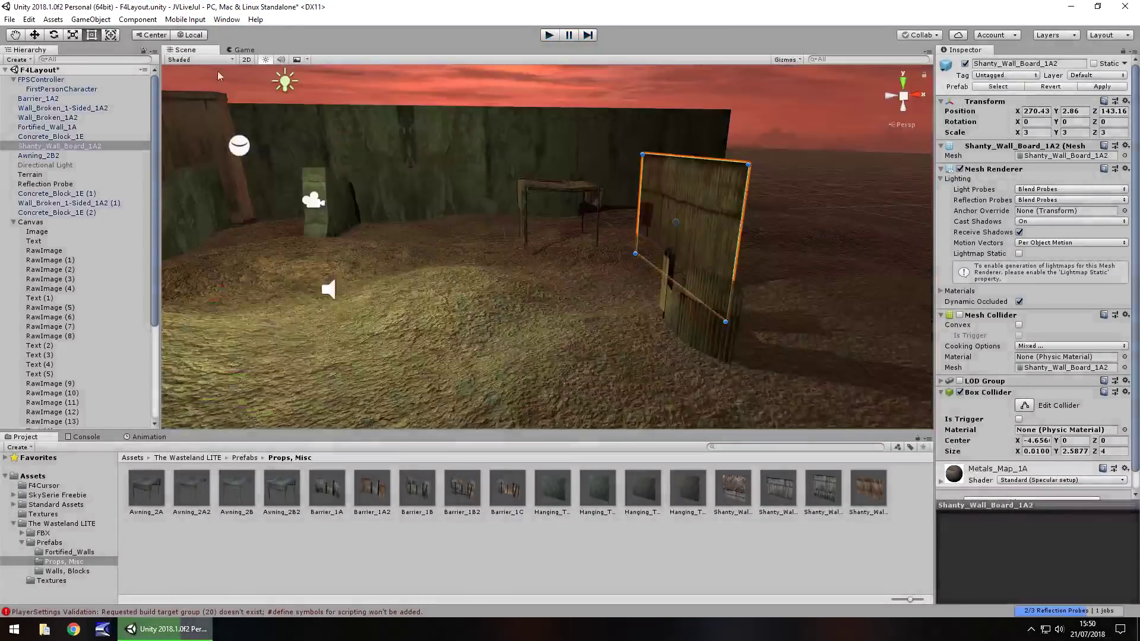
- Open the scene's Lighting settings and change the skybox material to UnderTheSea4k
left_click(216, 22)
mouse_move(272, 365)
left_click(432, 365)
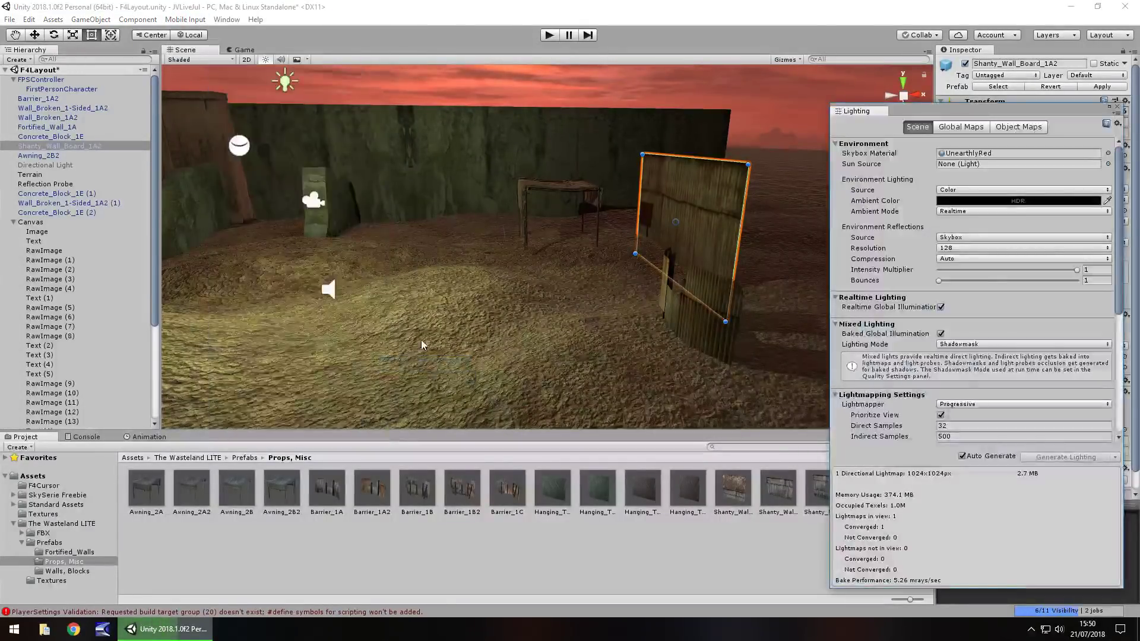
left_click_drag(969, 117, 891, 68)
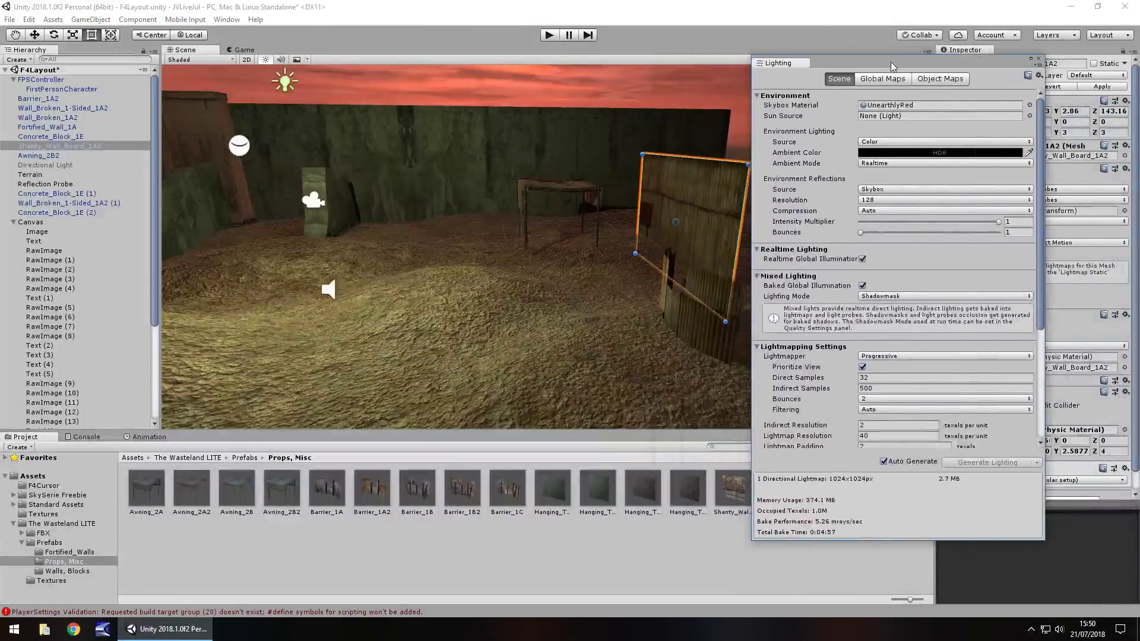
left_click(1030, 105)
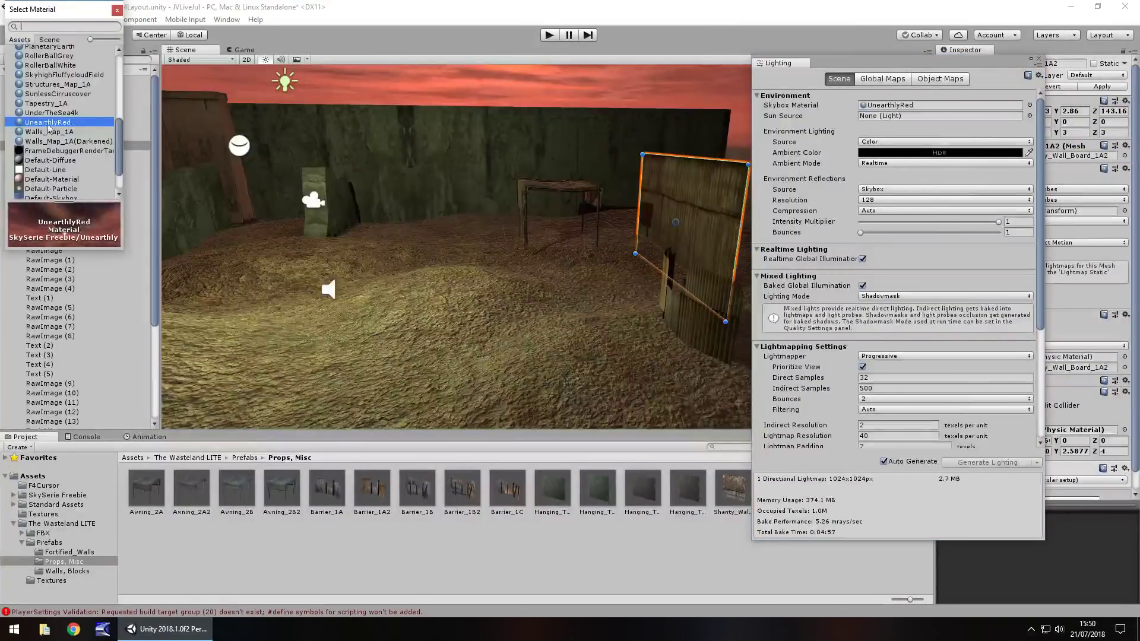
left_click(73, 113)
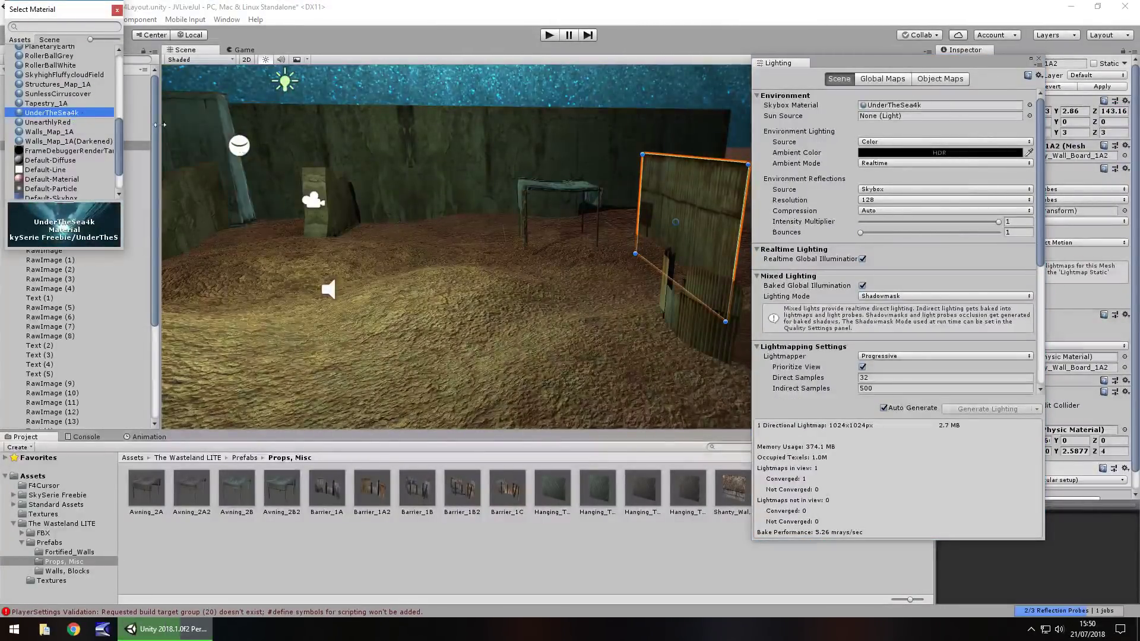
mouse_move(392, 246)
right_mouse_down()
mouse_move(401, 179)
mouse_move(412, 240)
right_mouse_up()
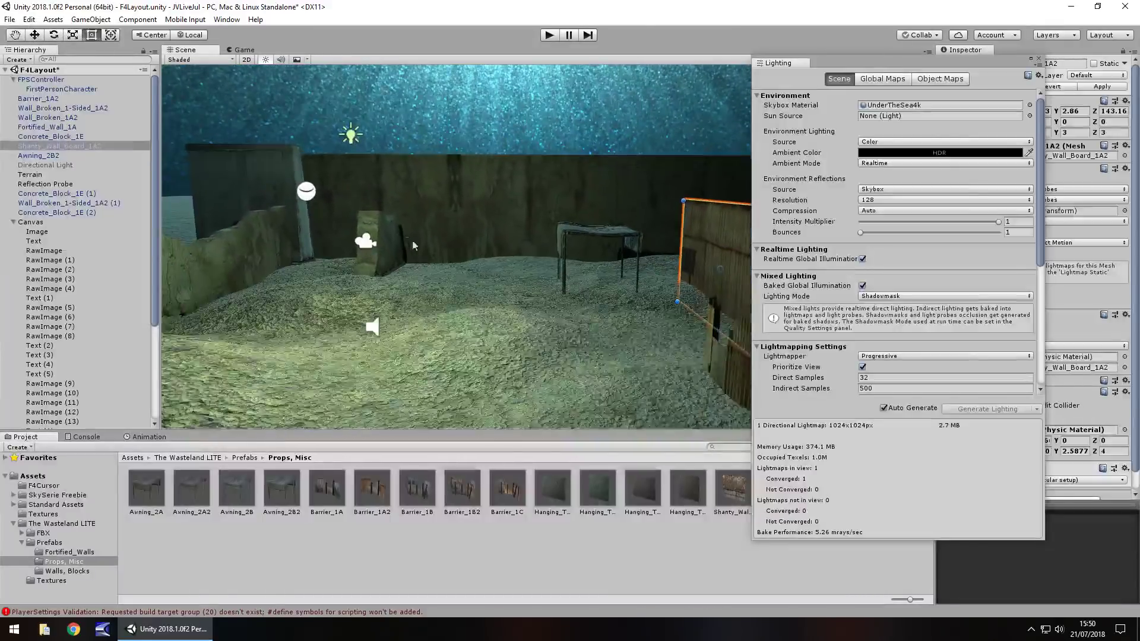
- Preview several skybox materials, including SkyhighFluffycloudField, RollerBallGrey, MegaSun and HighFantasy, set the skybox to FluffballDay, and close the Lighting settings
left_click(1030, 105)
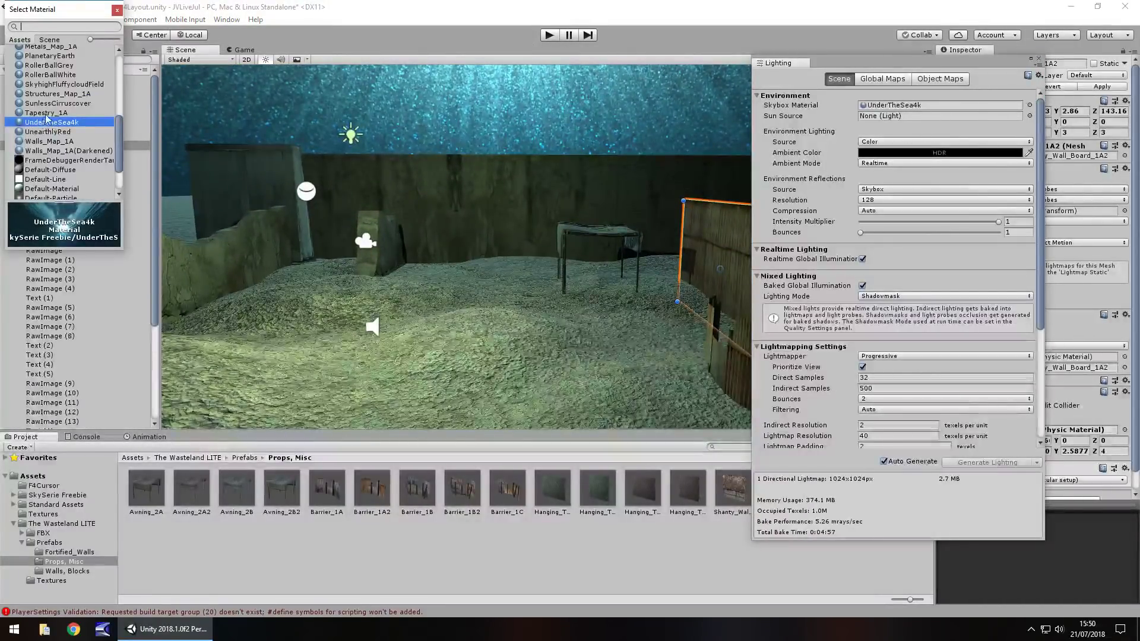
left_click(50, 105)
left_click(50, 94)
left_click(53, 84)
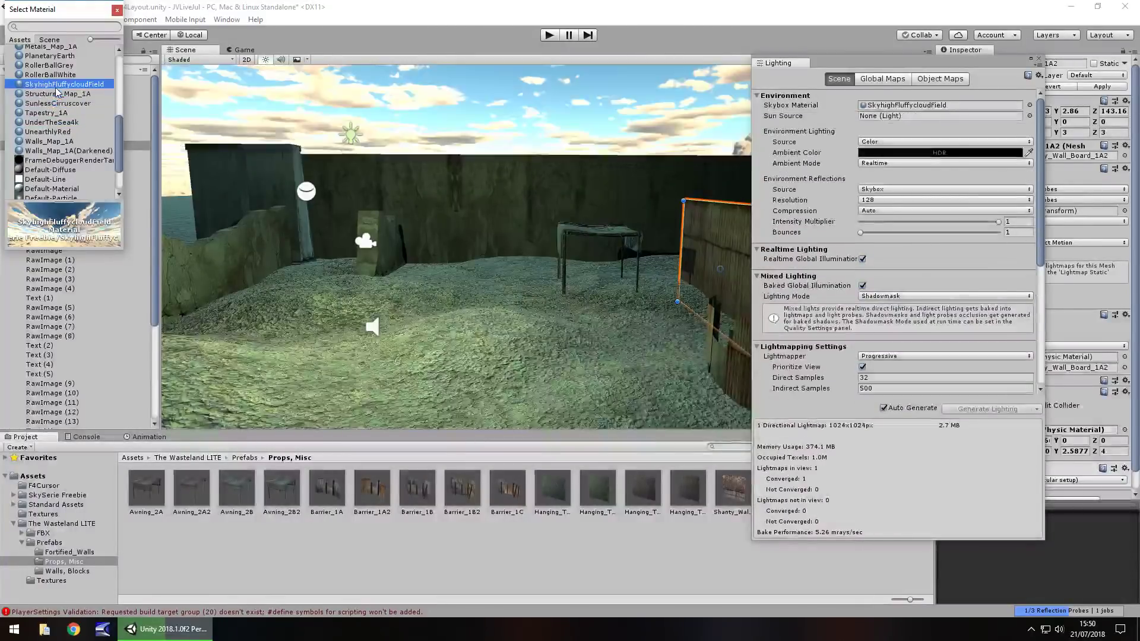
left_click(47, 76)
left_click(47, 65)
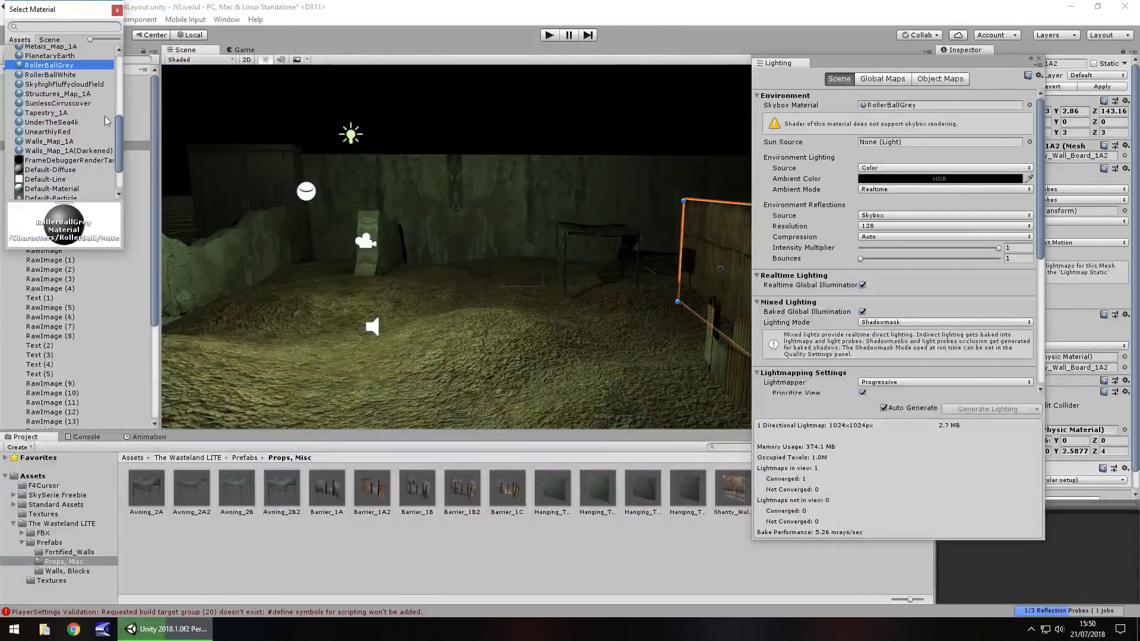
left_click_drag(119, 141, 115, 102)
left_click(45, 164)
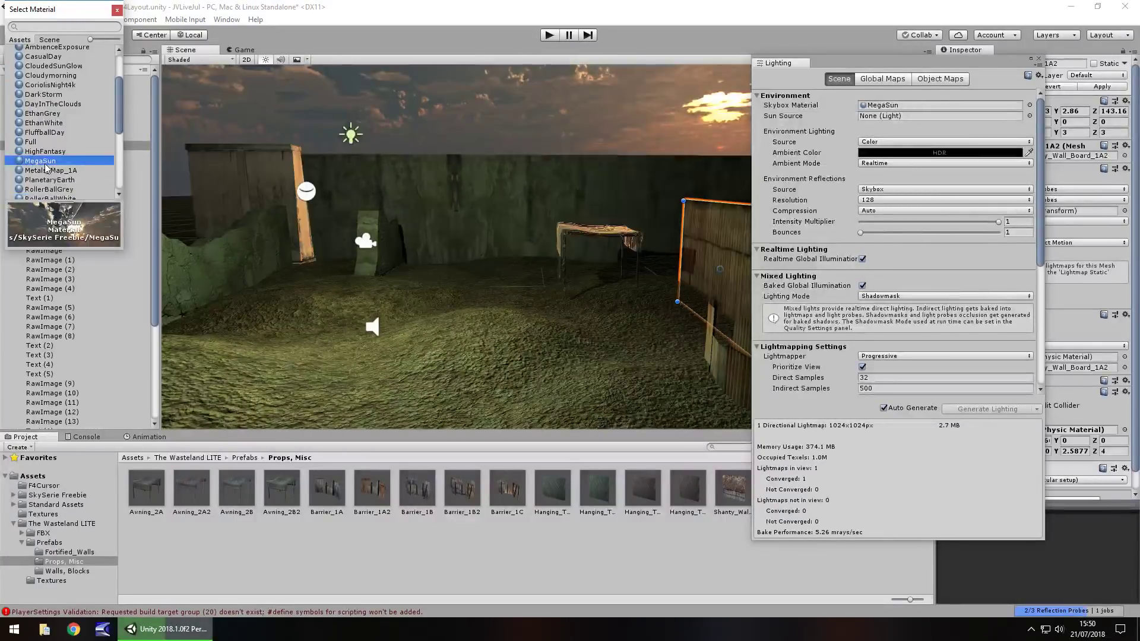
left_click(33, 153)
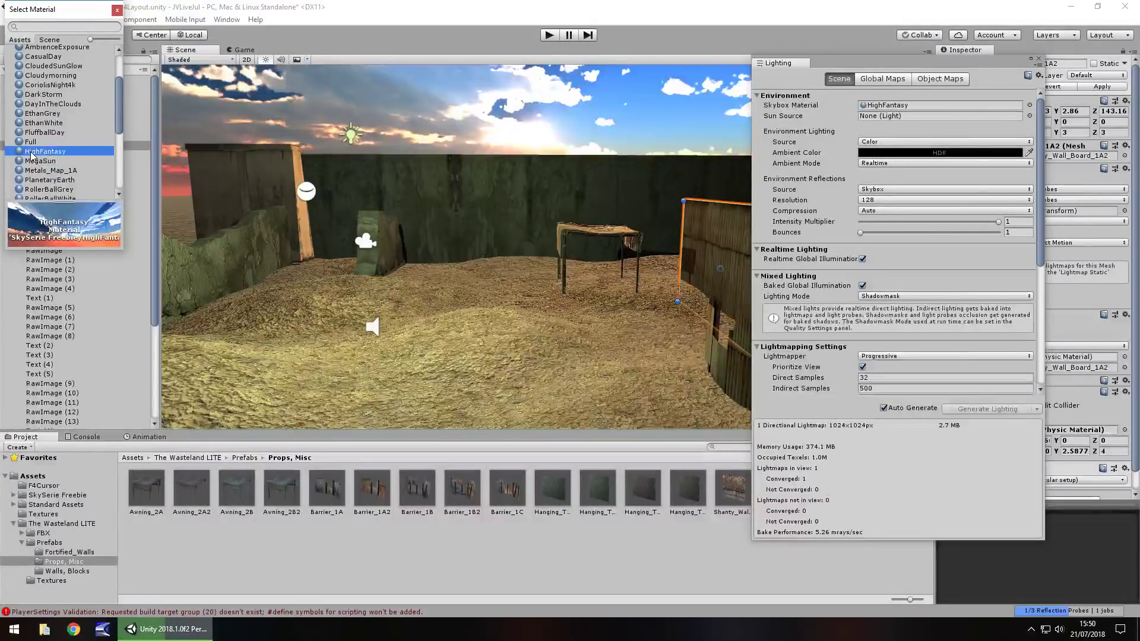
left_click(51, 134)
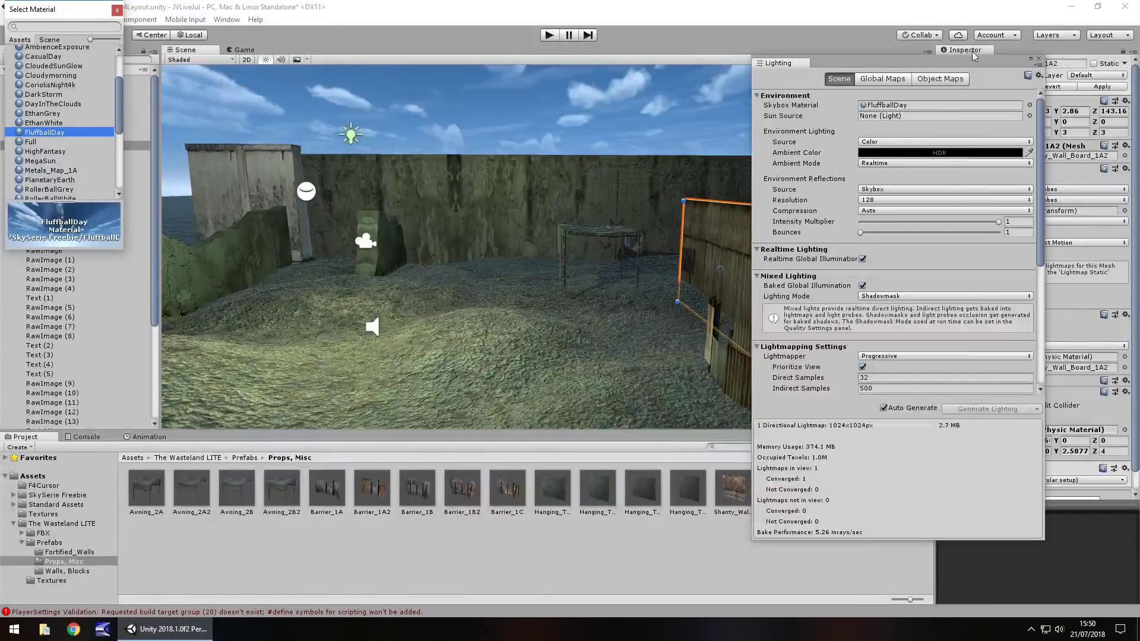
left_click(1035, 56)
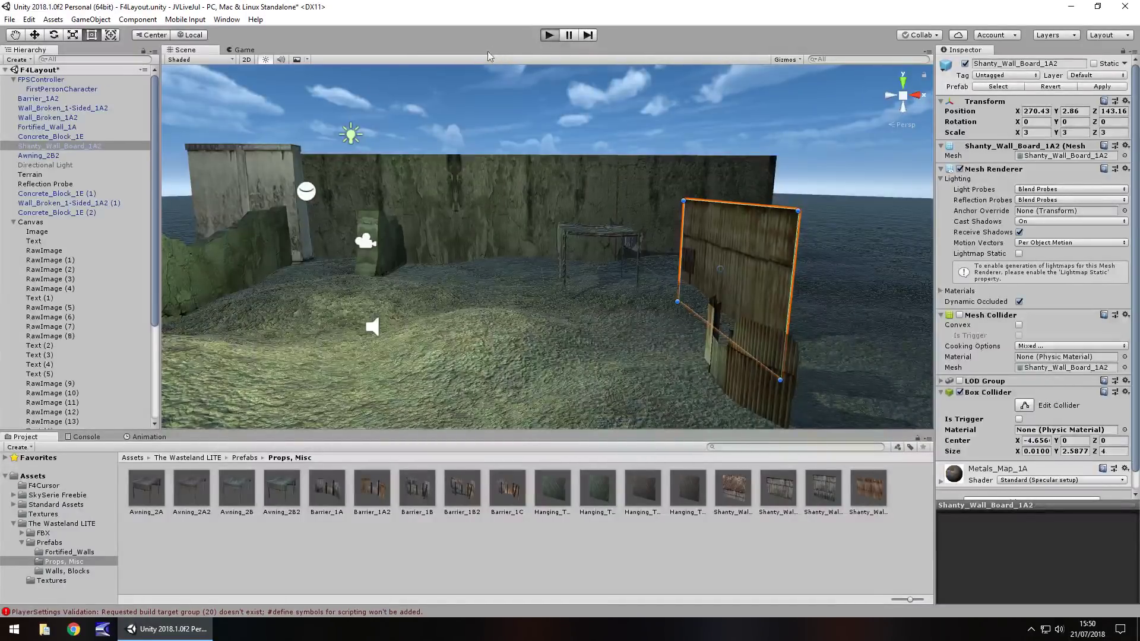
- Play the scene, walking back and forth to judge the HUD against the blue cloudy skybox, and stop it
key("ctrl+p")
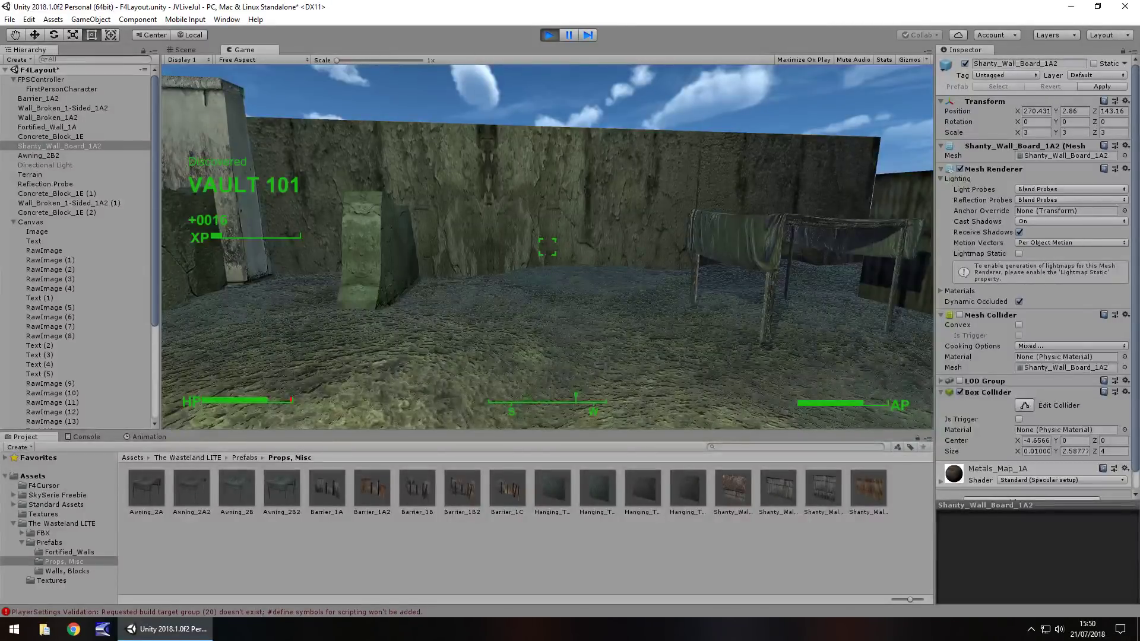
key("s")
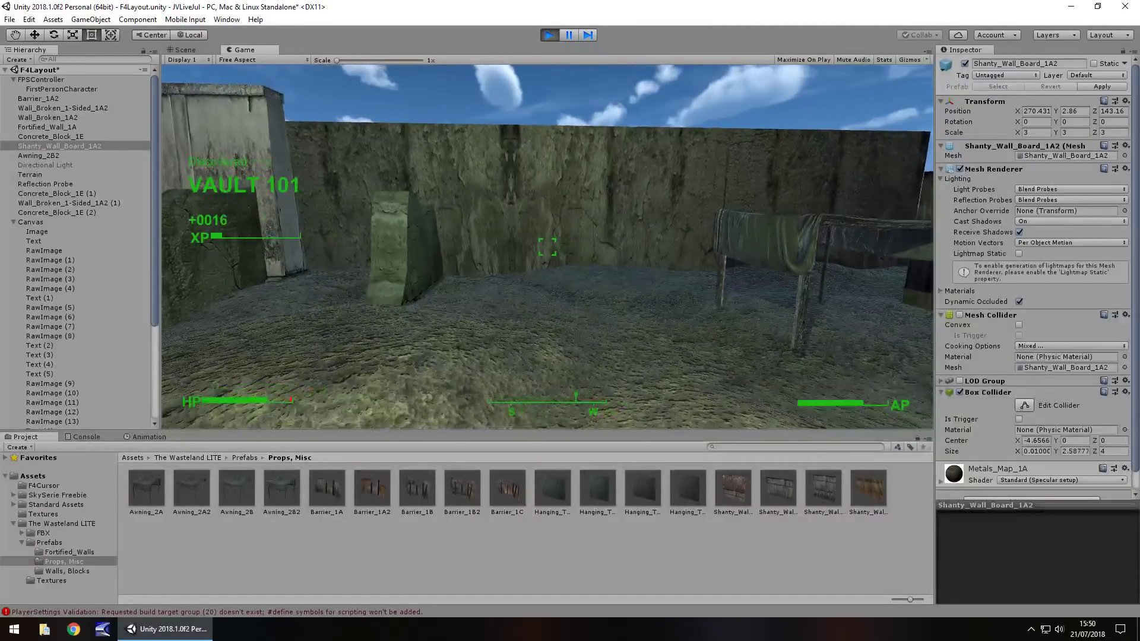
key("w")
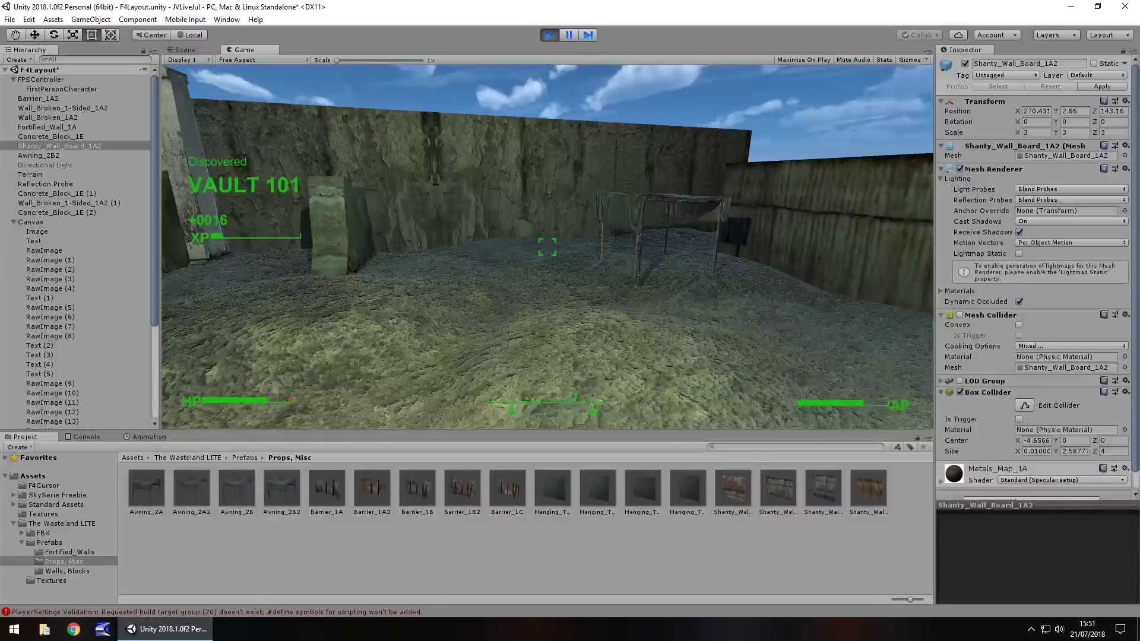
key("w")
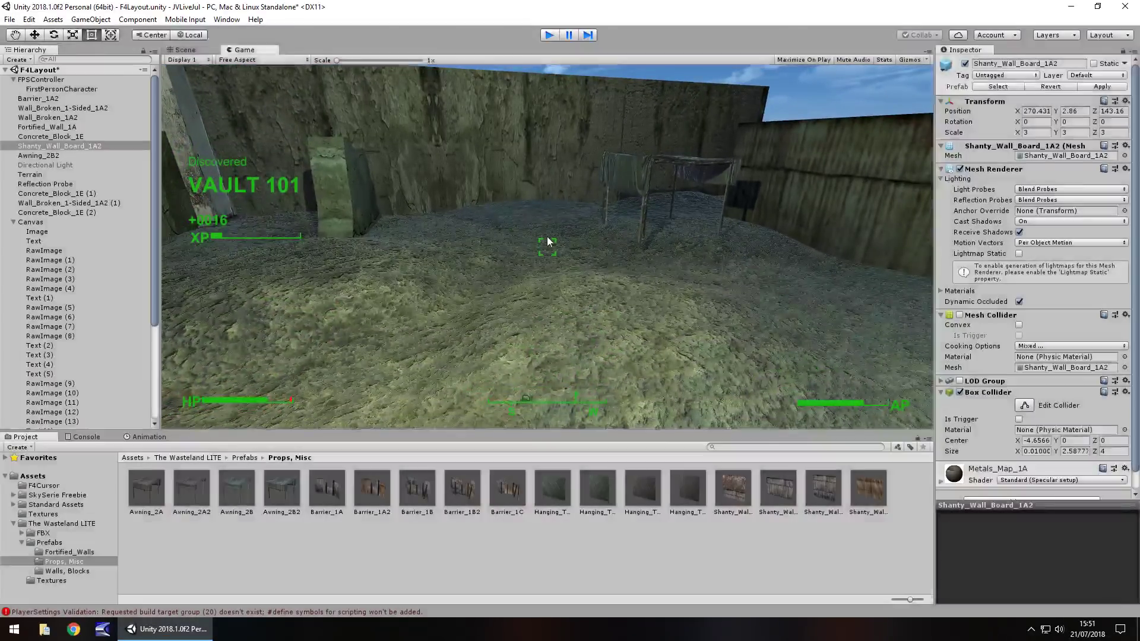
key("ctrl+p")
- Duplicate the Discovered text, place the copy just above the HP bar at about X -539, Y -173, and set its text to Vault 101
scroll(58, 299, "down", 5)
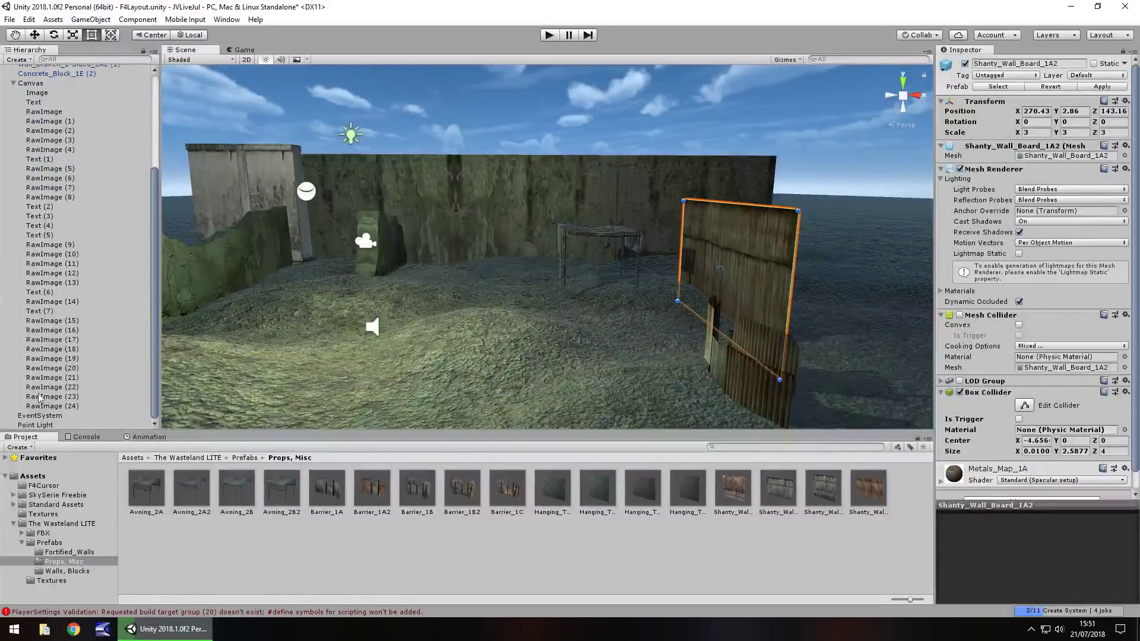
left_click(42, 311)
key("f")
scroll(320, 276, "down", 15)
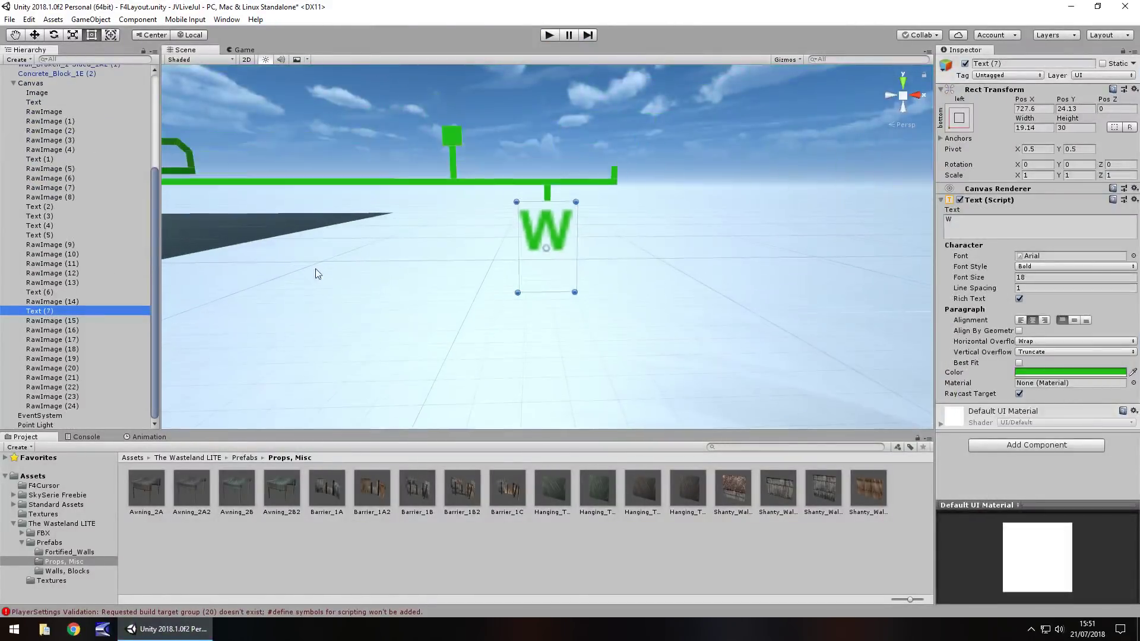
middle_click_drag(289, 290, 766, 318)
right_click_drag(766, 323, 455, 195)
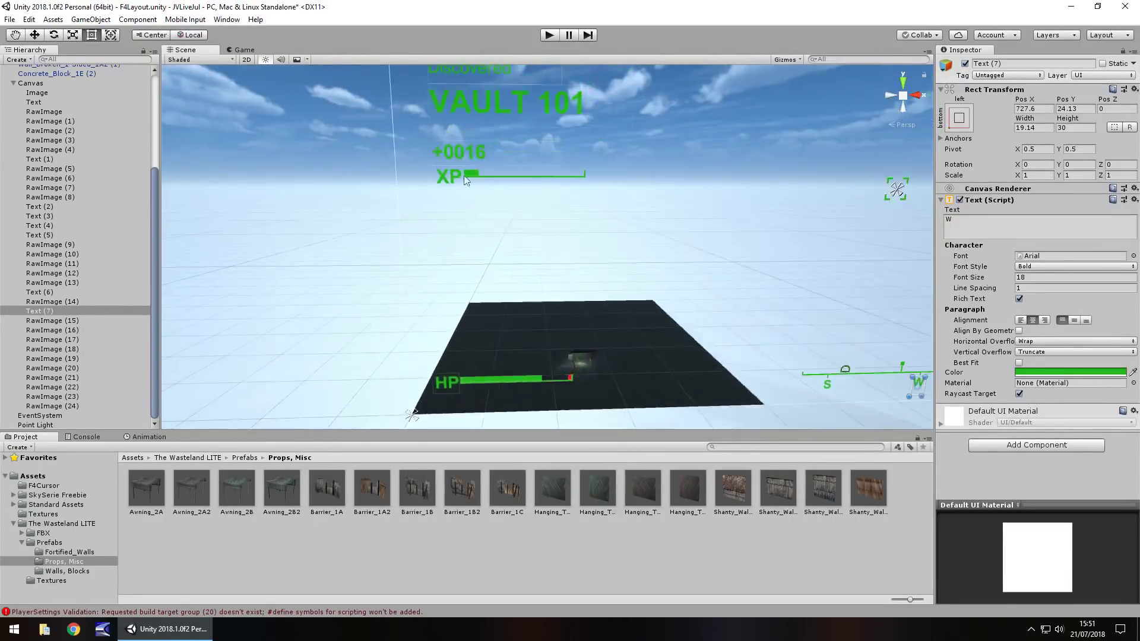
left_click(468, 116)
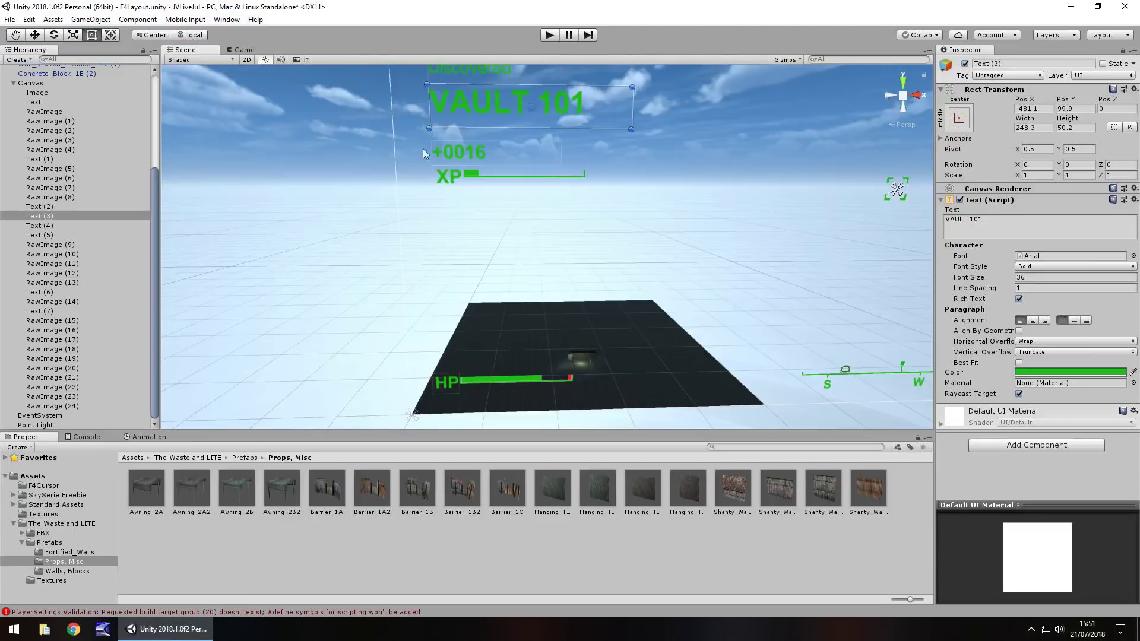
left_click(447, 72)
left_click_drag(453, 71, 450, 326)
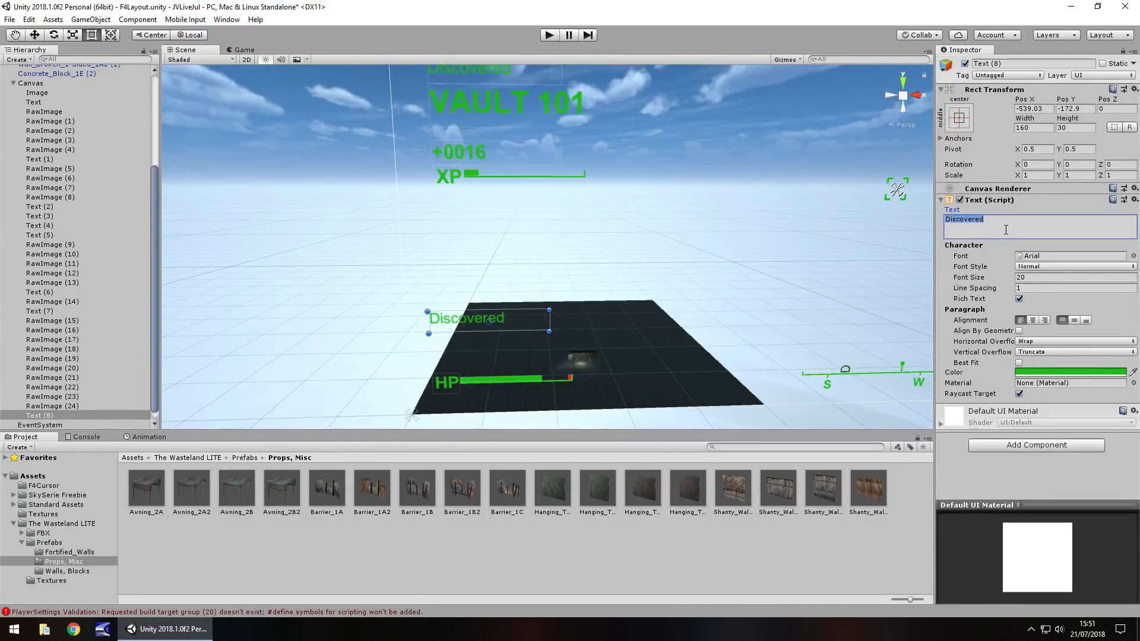
type("Vault 101")
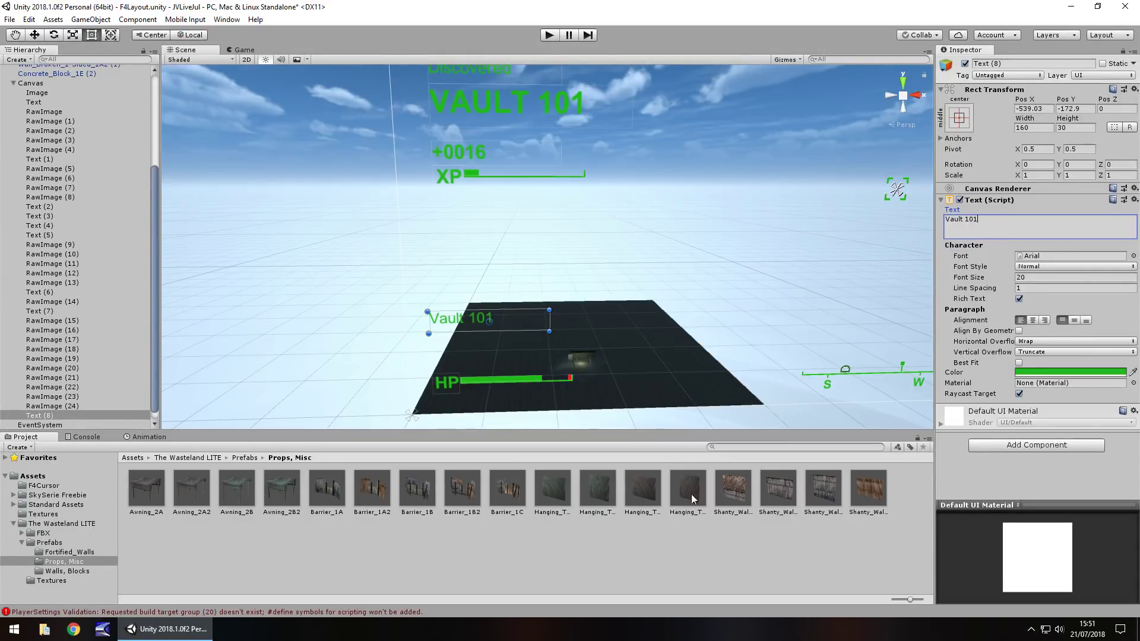
left_click(589, 548)
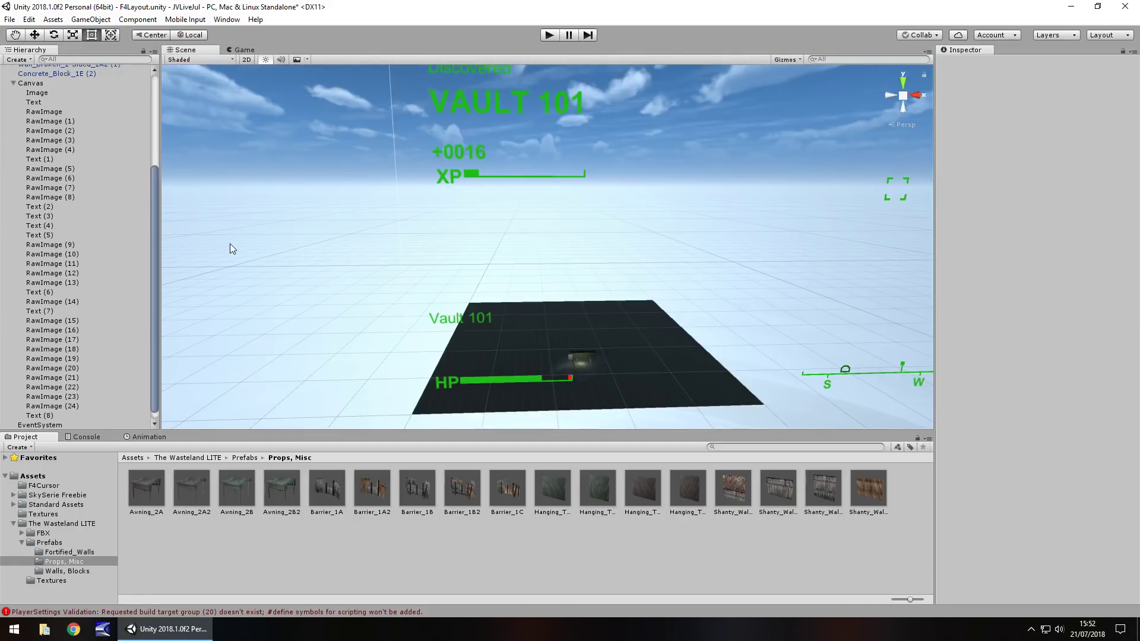
- Examine the HP label and bar in the scene, play the game to check the small Vault 101 text, and stop it
double_click(34, 102)
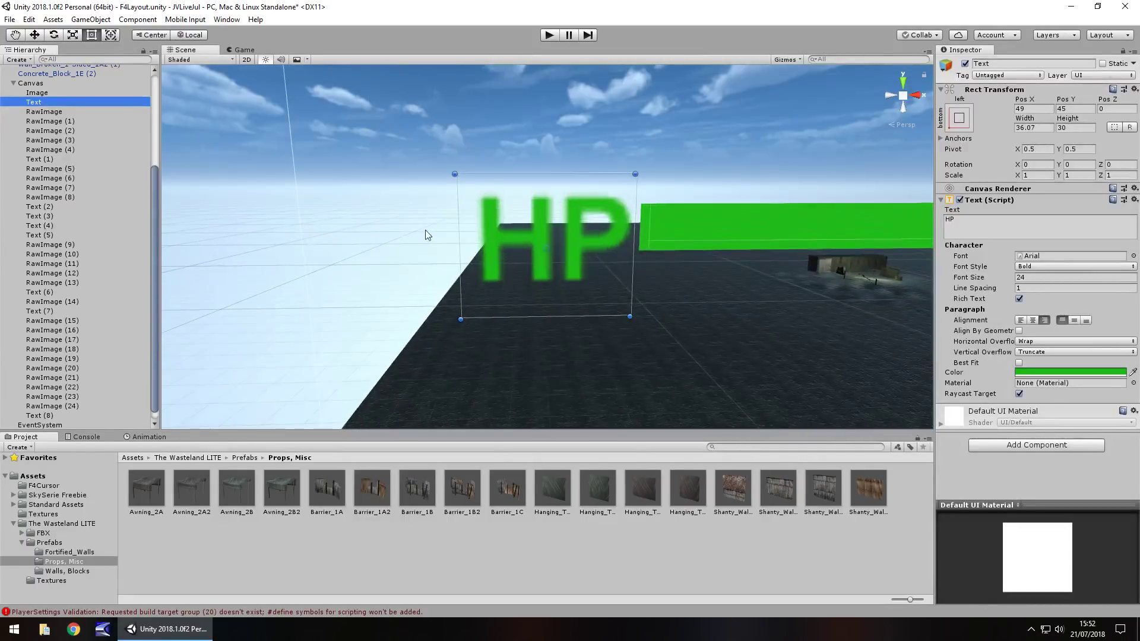
middle_click_drag(765, 303, 285, 187)
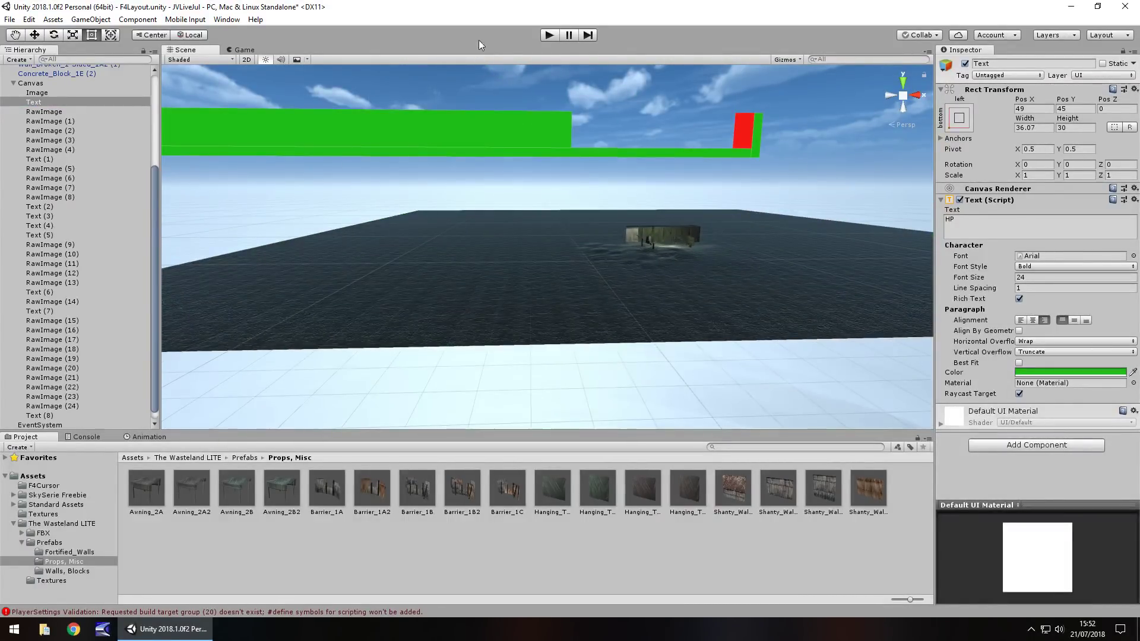
left_click(550, 35)
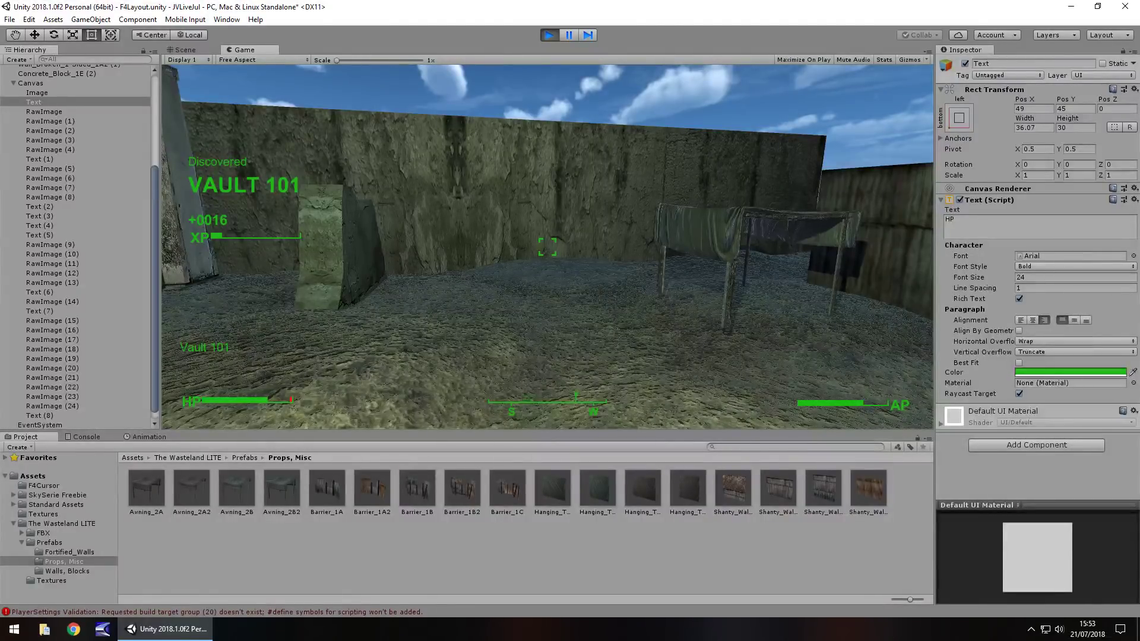
key("ctrl+p")
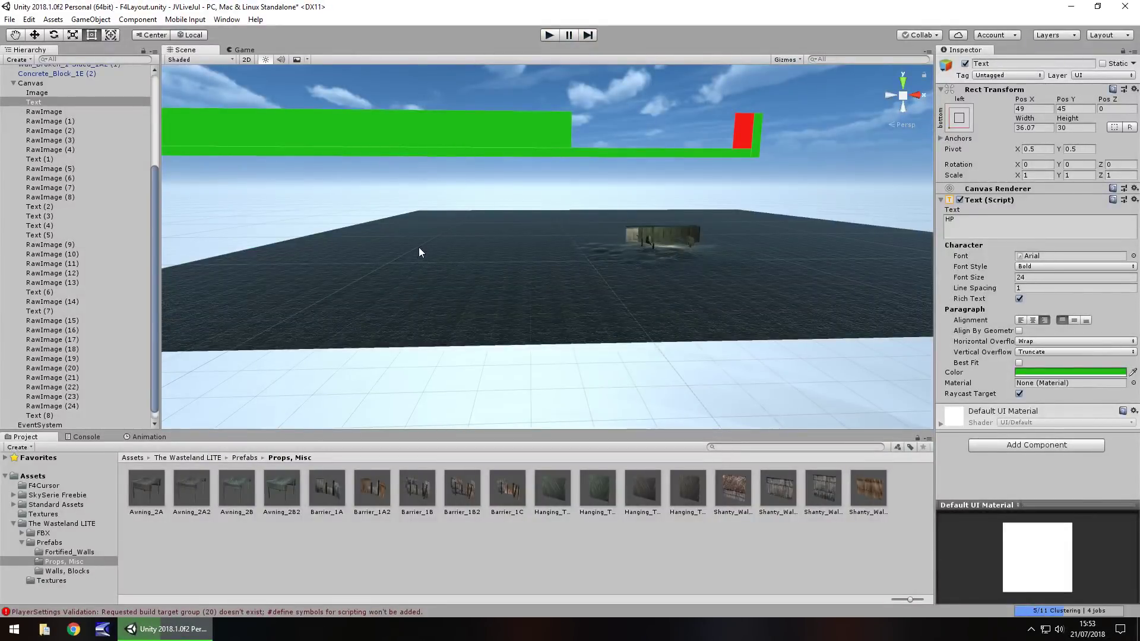
- Examine the AP label in the scene, play the game while walking around to review the HUD, and stop it
mouse_move(428, 359)
right_mouse_down()
mouse_move(458, 359)
mouse_move(399, 296)
right_mouse_up()
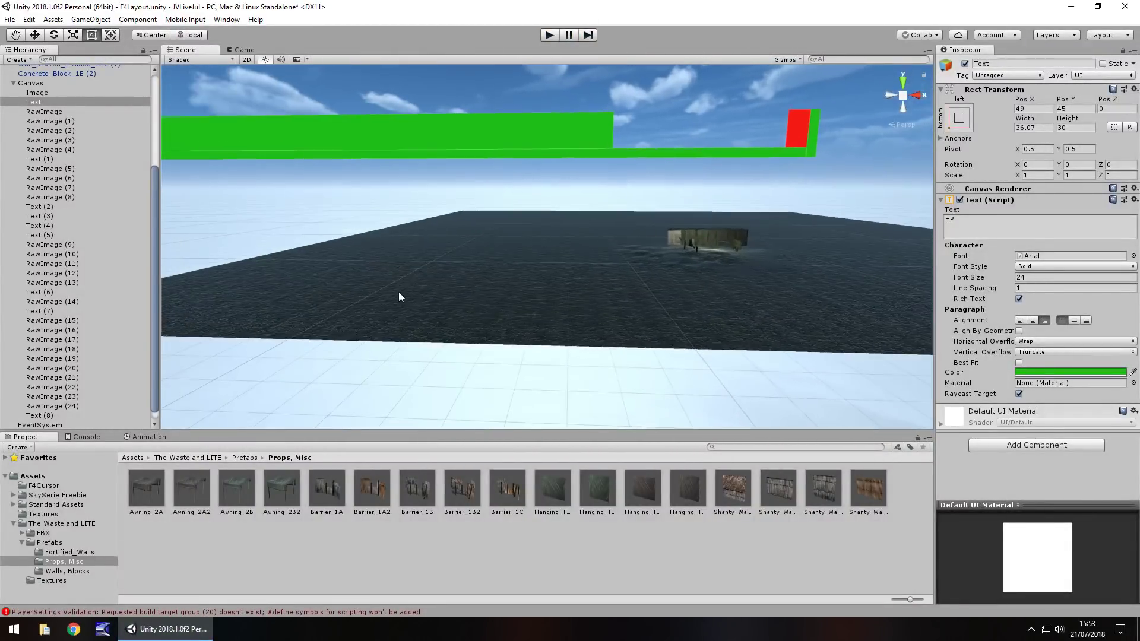
double_click(55, 161)
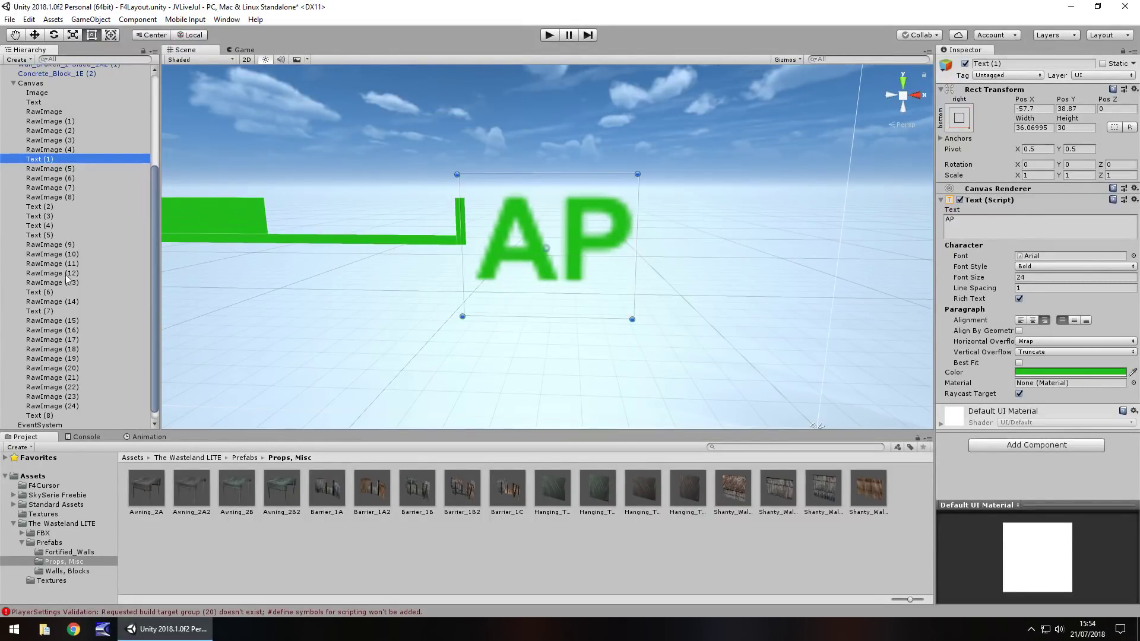
scroll(66, 288, "up", 5)
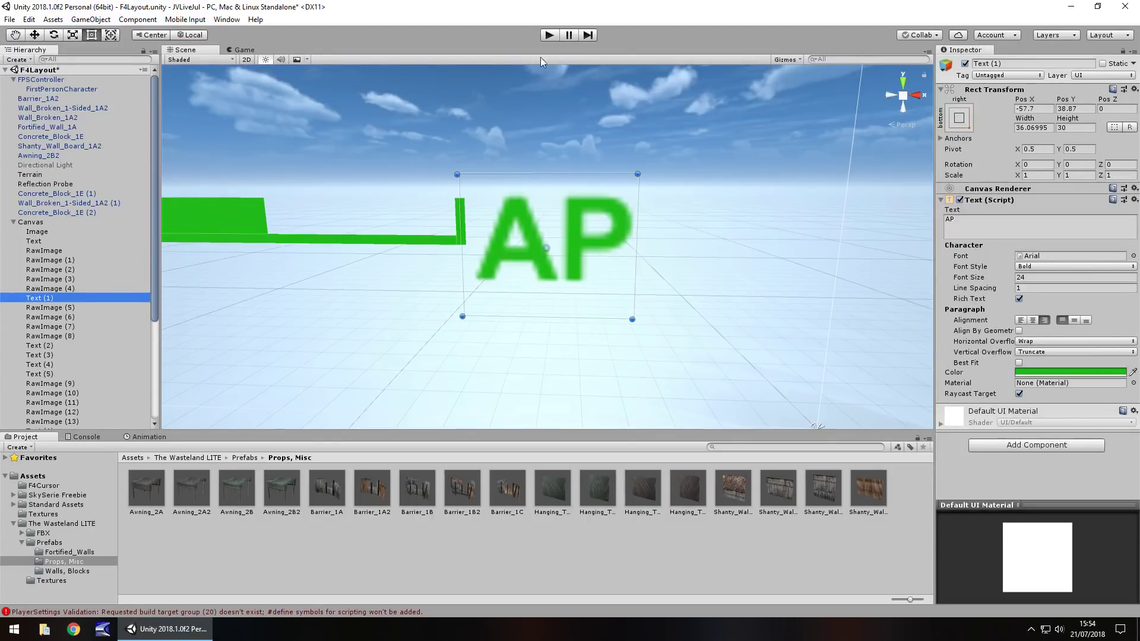
left_click(549, 34)
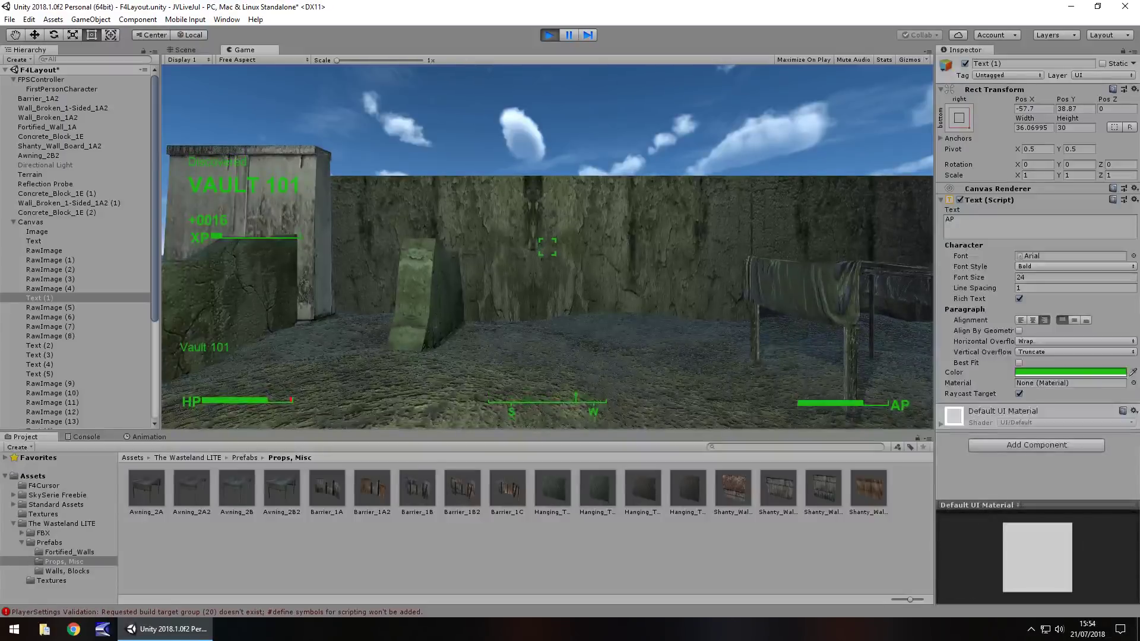
key("w")
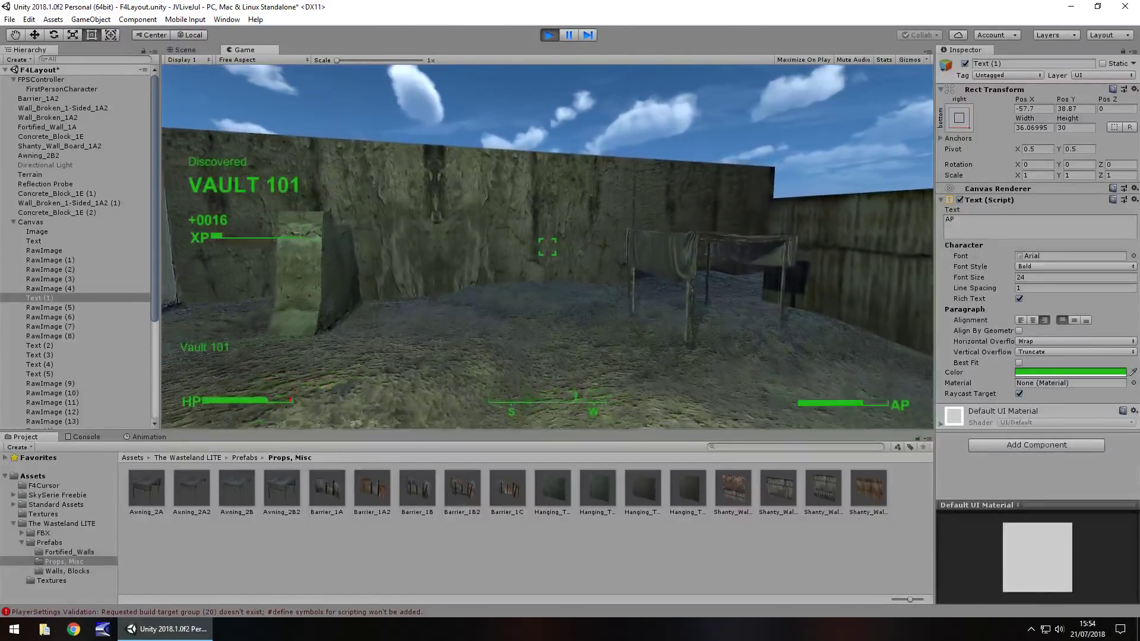
key("a")
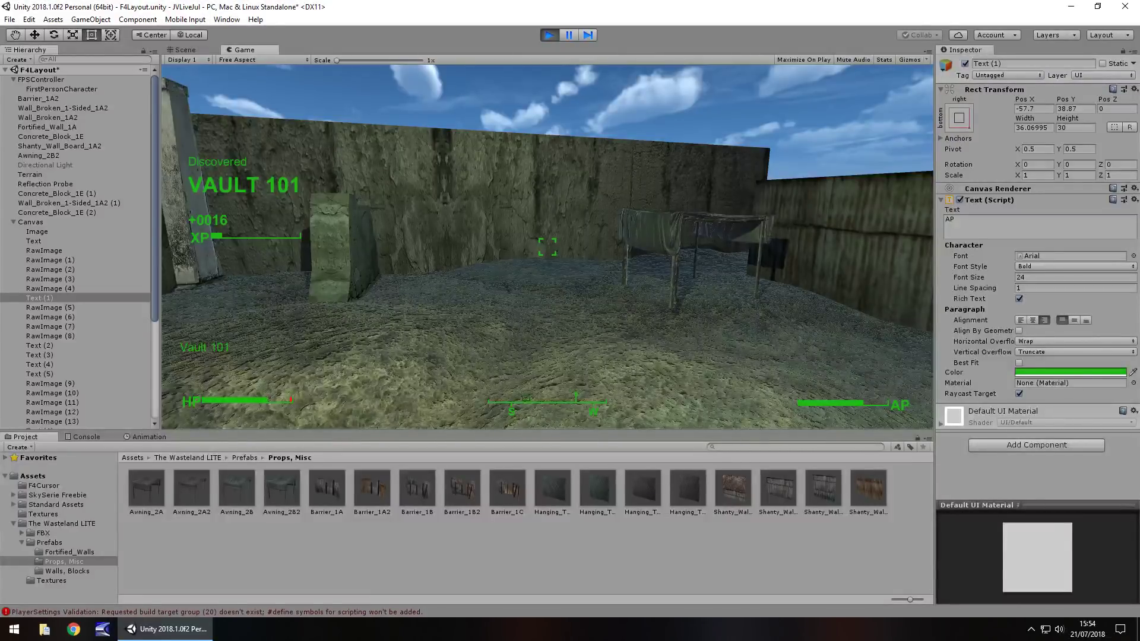
key("ctrl+p")
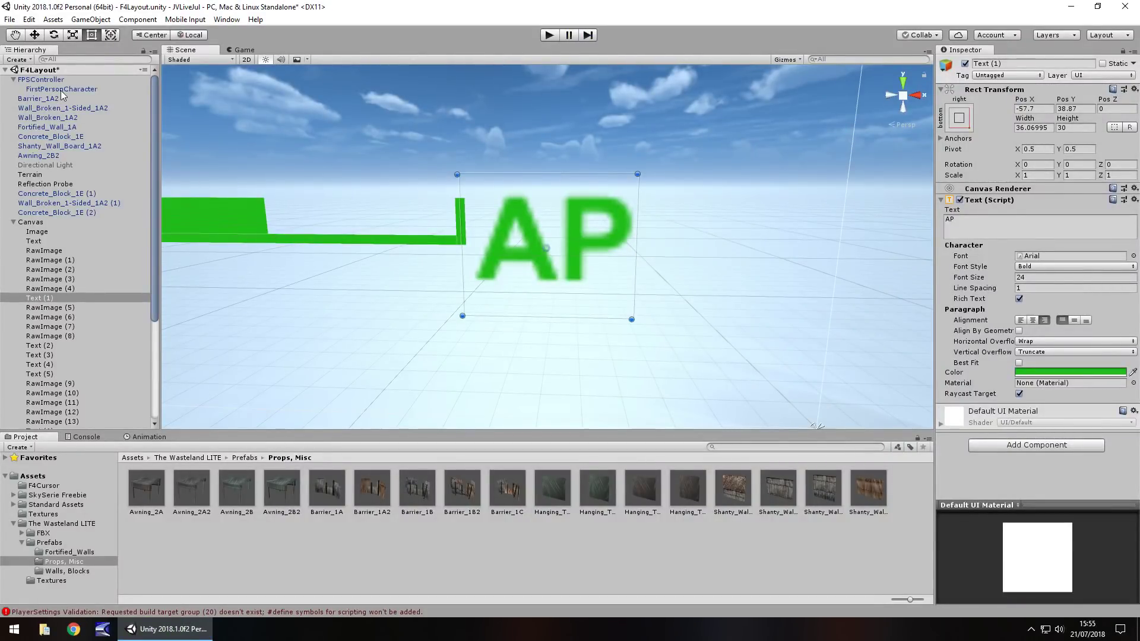
- Find the large VAULT 101 title among the canvas texts and widen its text box to about 360
left_click(36, 241)
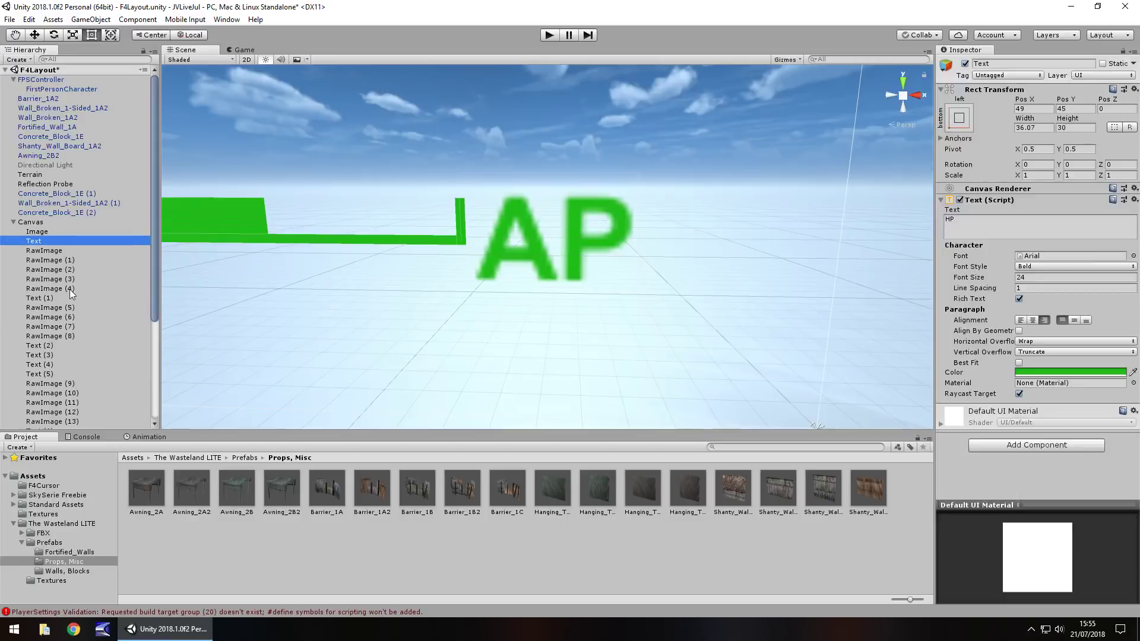
left_click(38, 298)
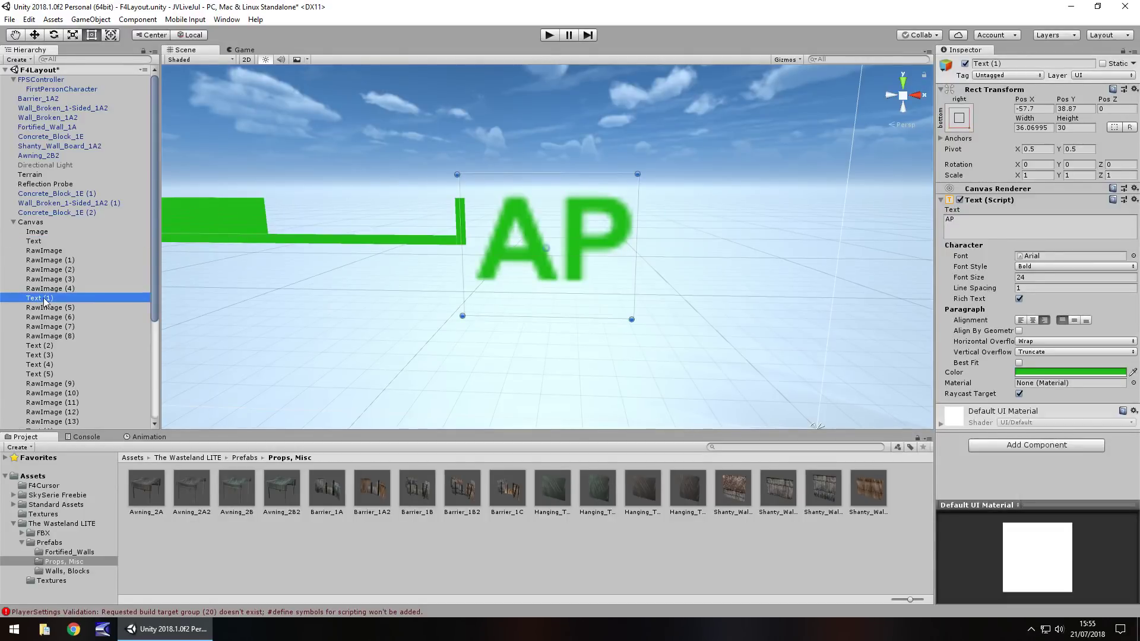
left_click(59, 288)
left_click(52, 298)
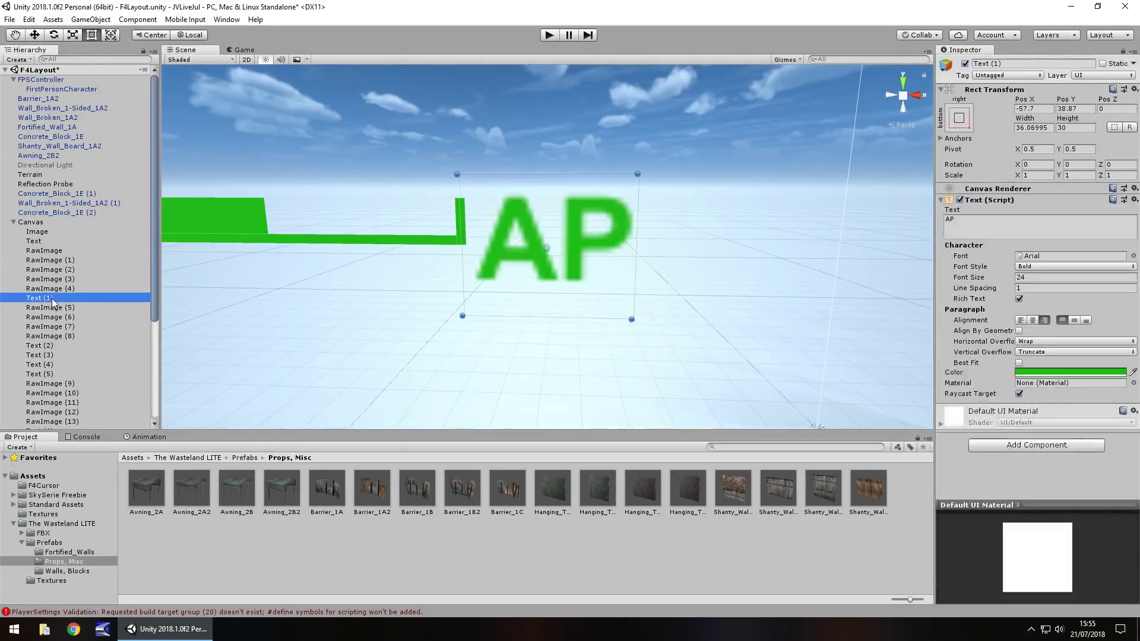
left_click(47, 347)
double_click(47, 347)
left_click(40, 356)
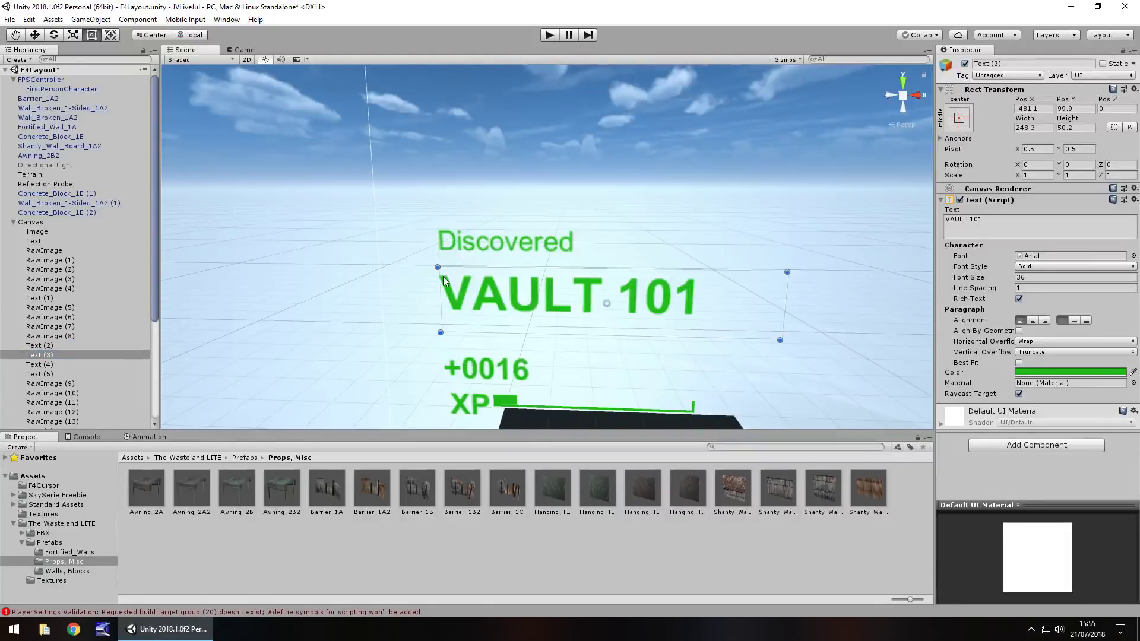
left_click(1028, 224)
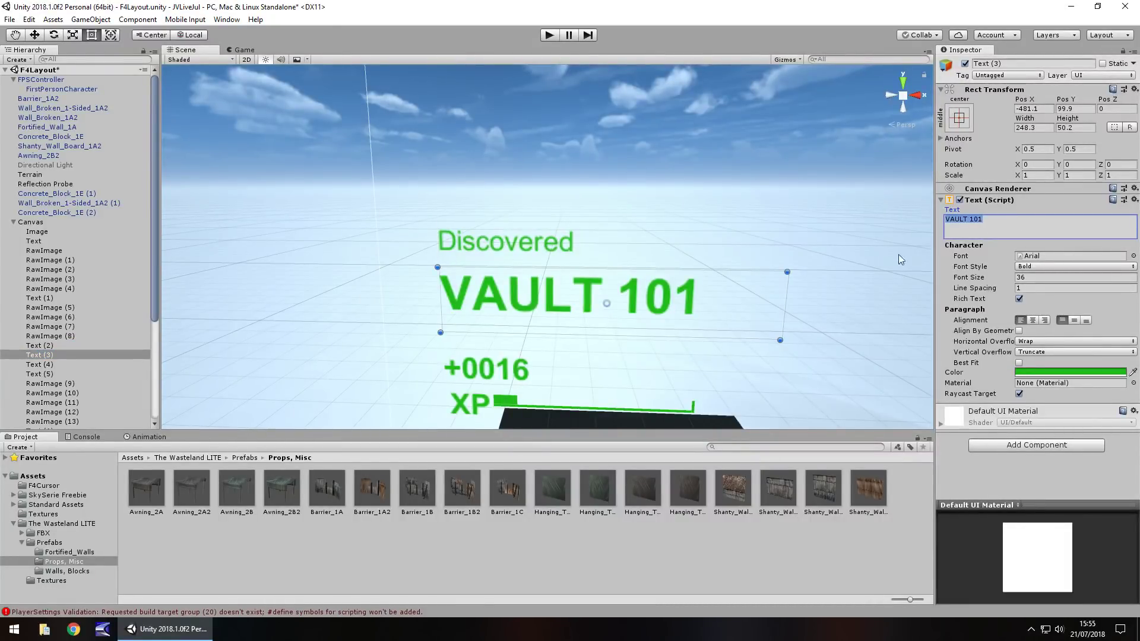
left_click_drag(782, 314, 951, 319)
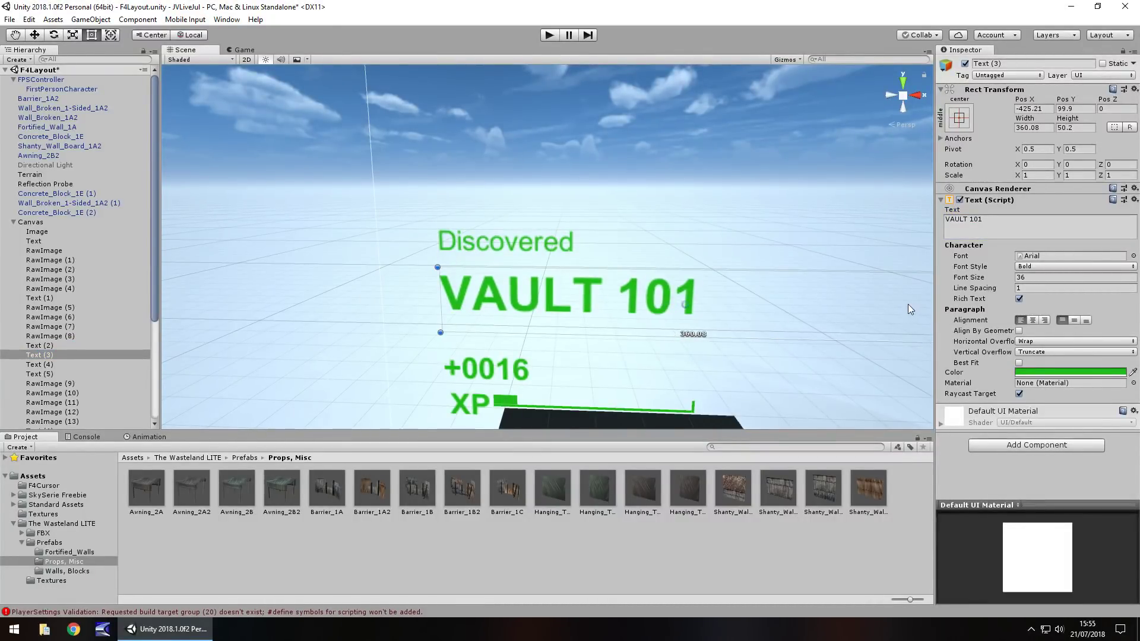
- Change the large discovery title's text to DIAMOND CITY and play the scene to check it
left_click(985, 229)
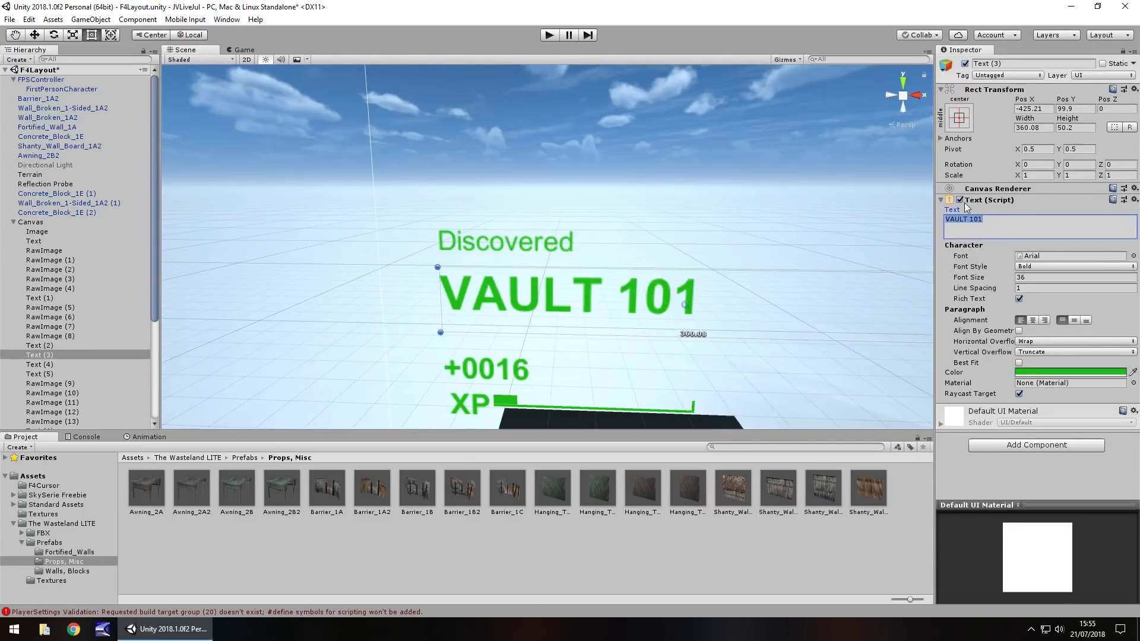
type("DIAMON")
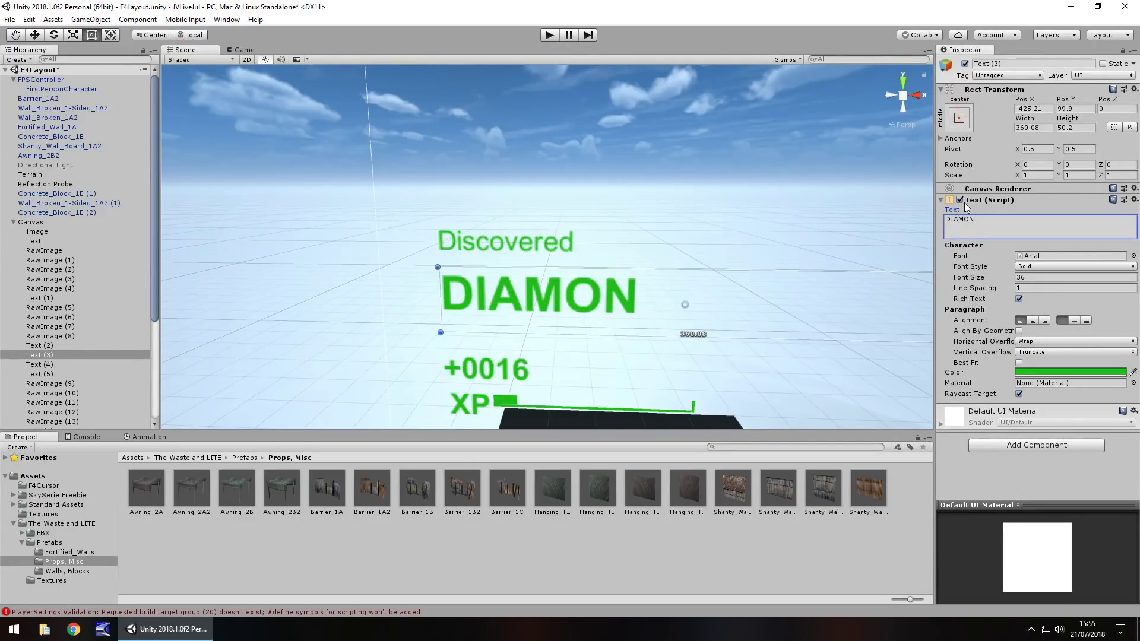
type("D CITYU")
key("BackSpace")
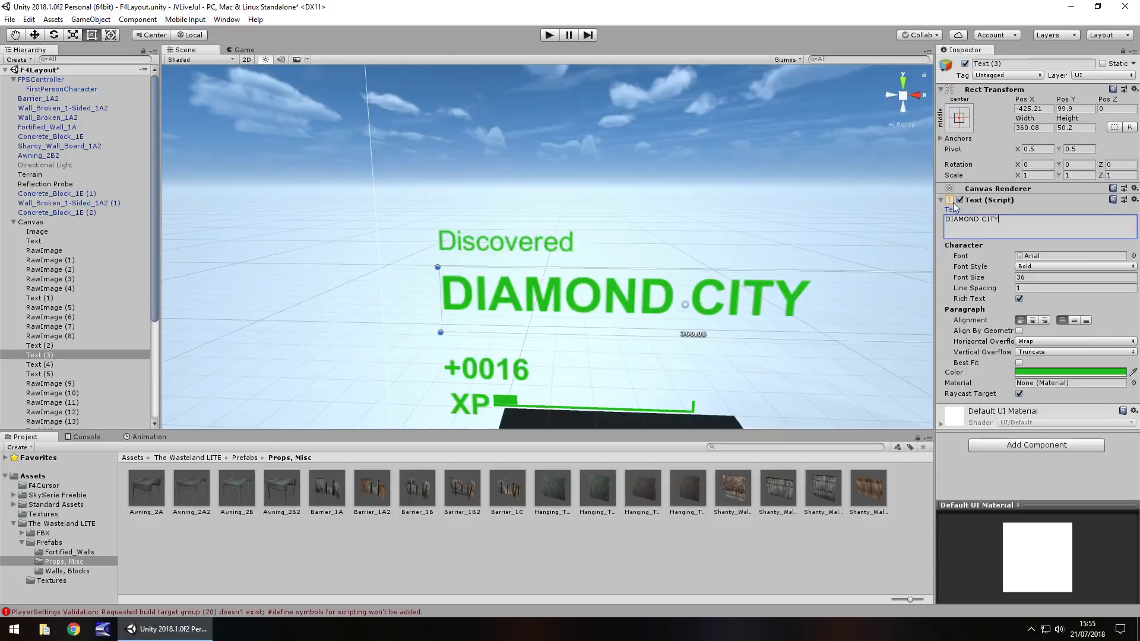
left_click(764, 557)
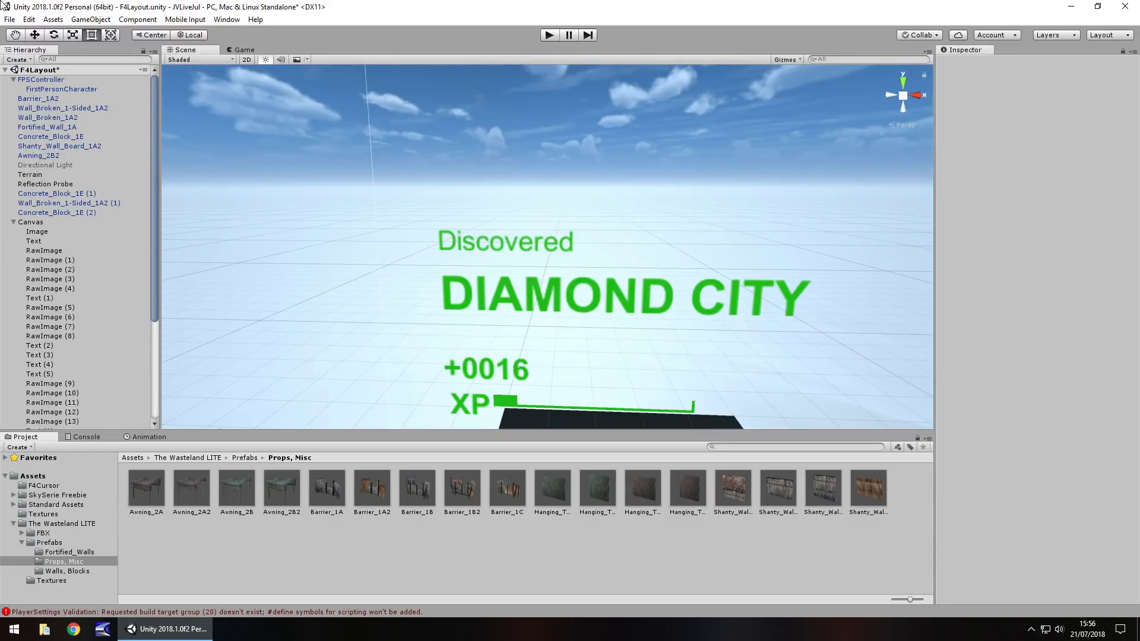
left_click(547, 35)
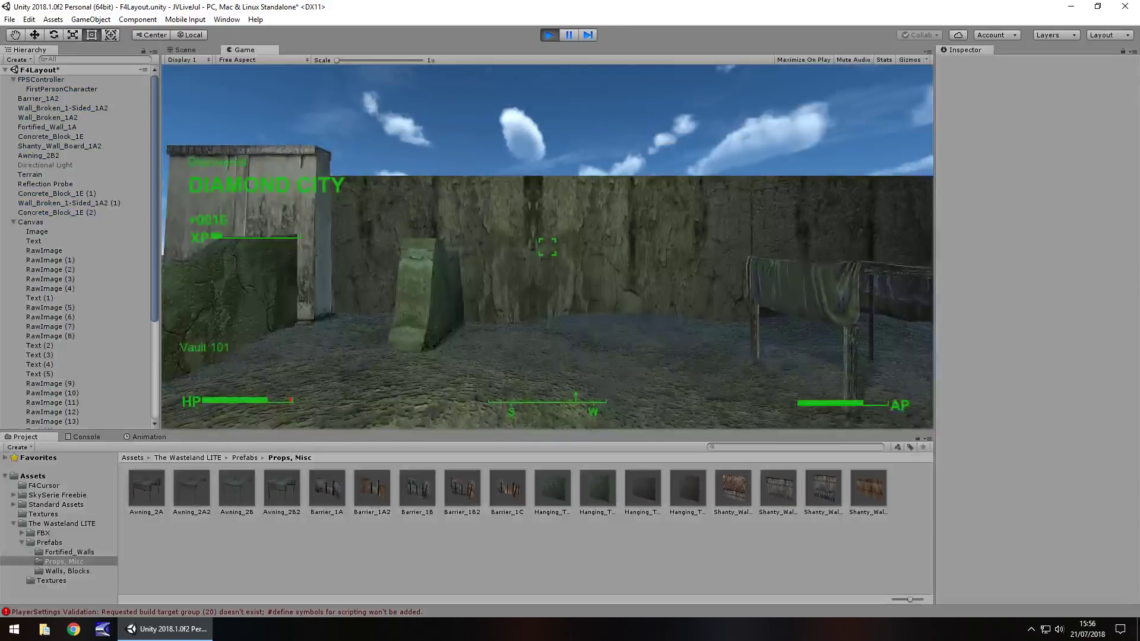